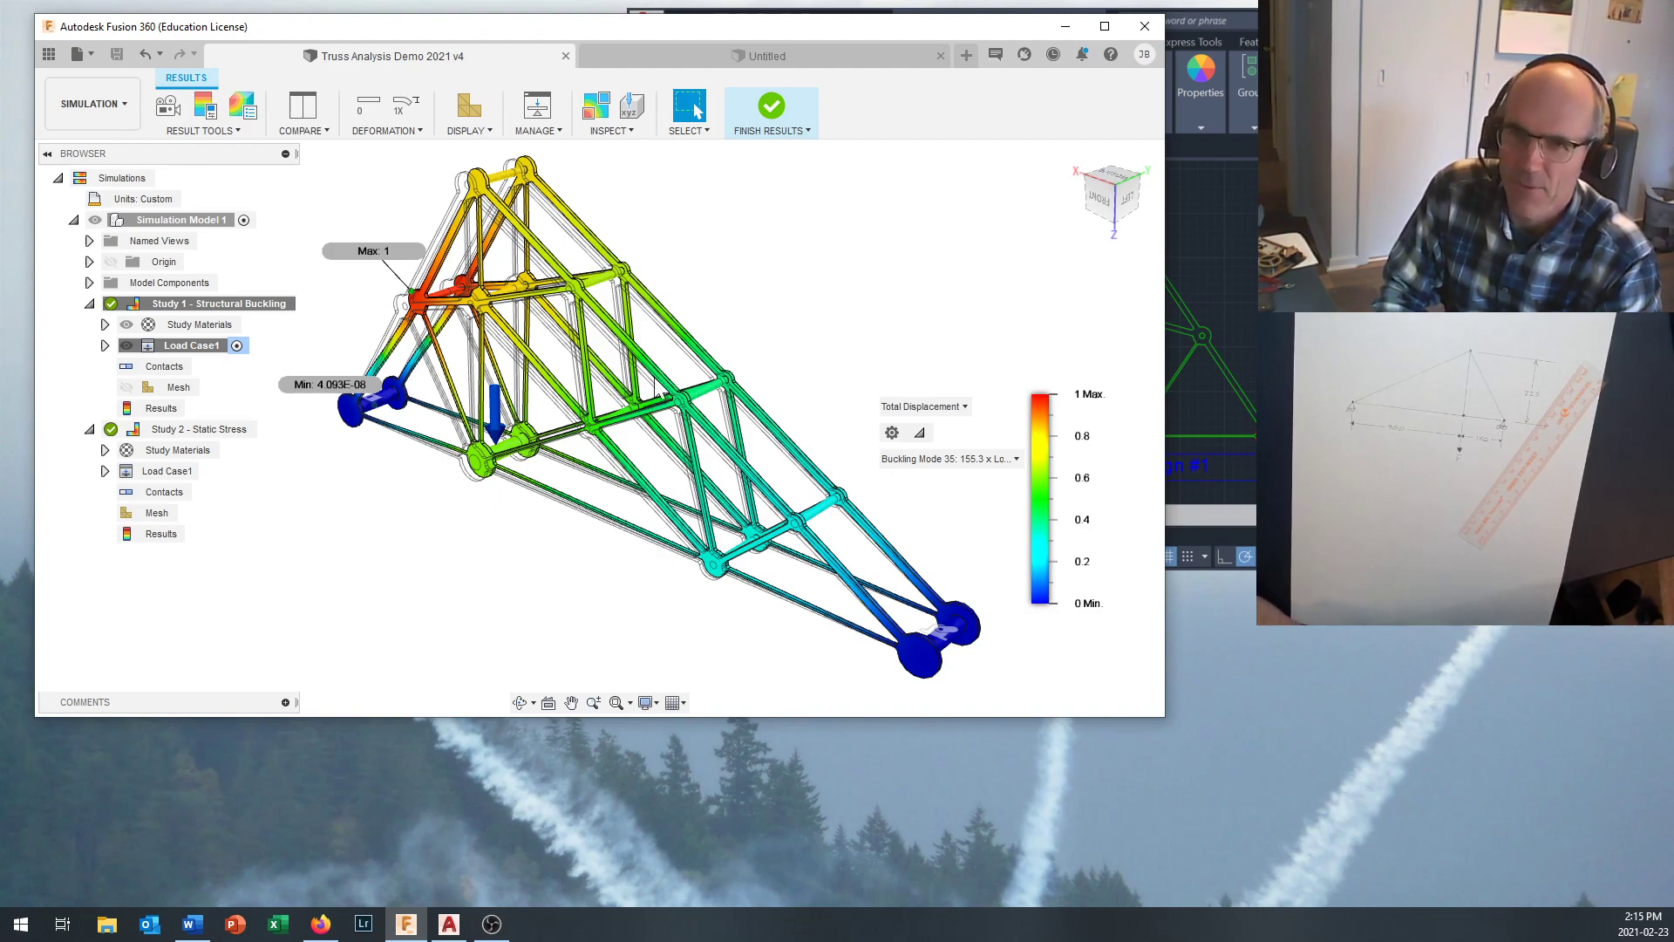
Set aside the Fusion 360 simulation and switch to AutoCAD with the truss drawing maximised.
click(1064, 27)
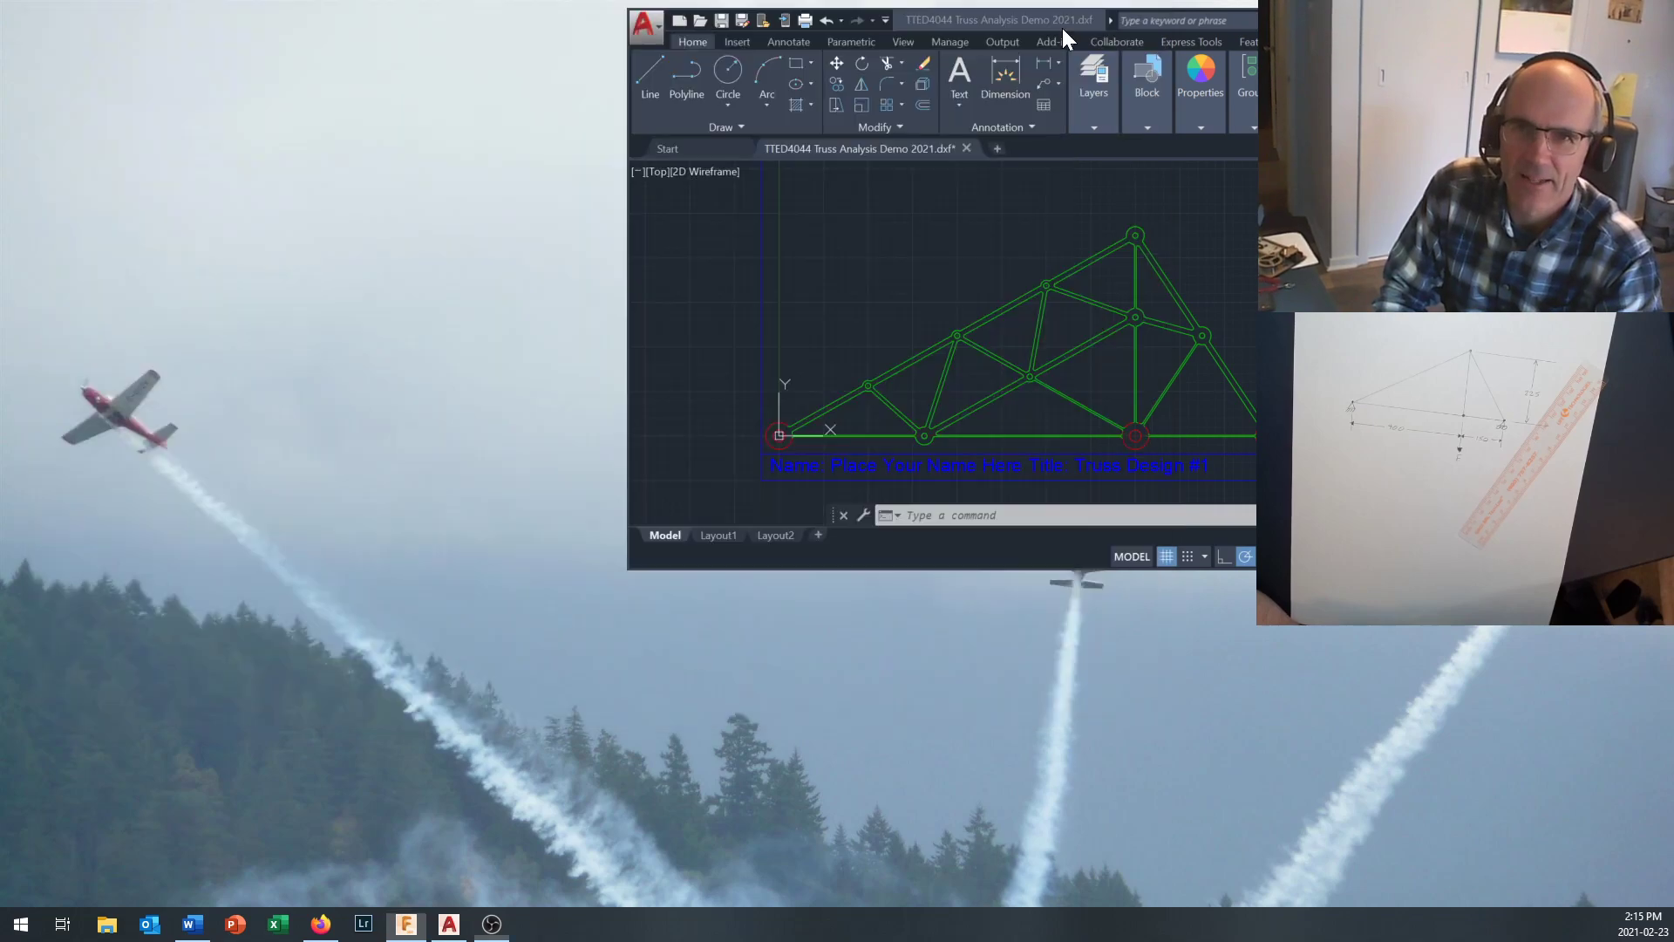
click(851, 17)
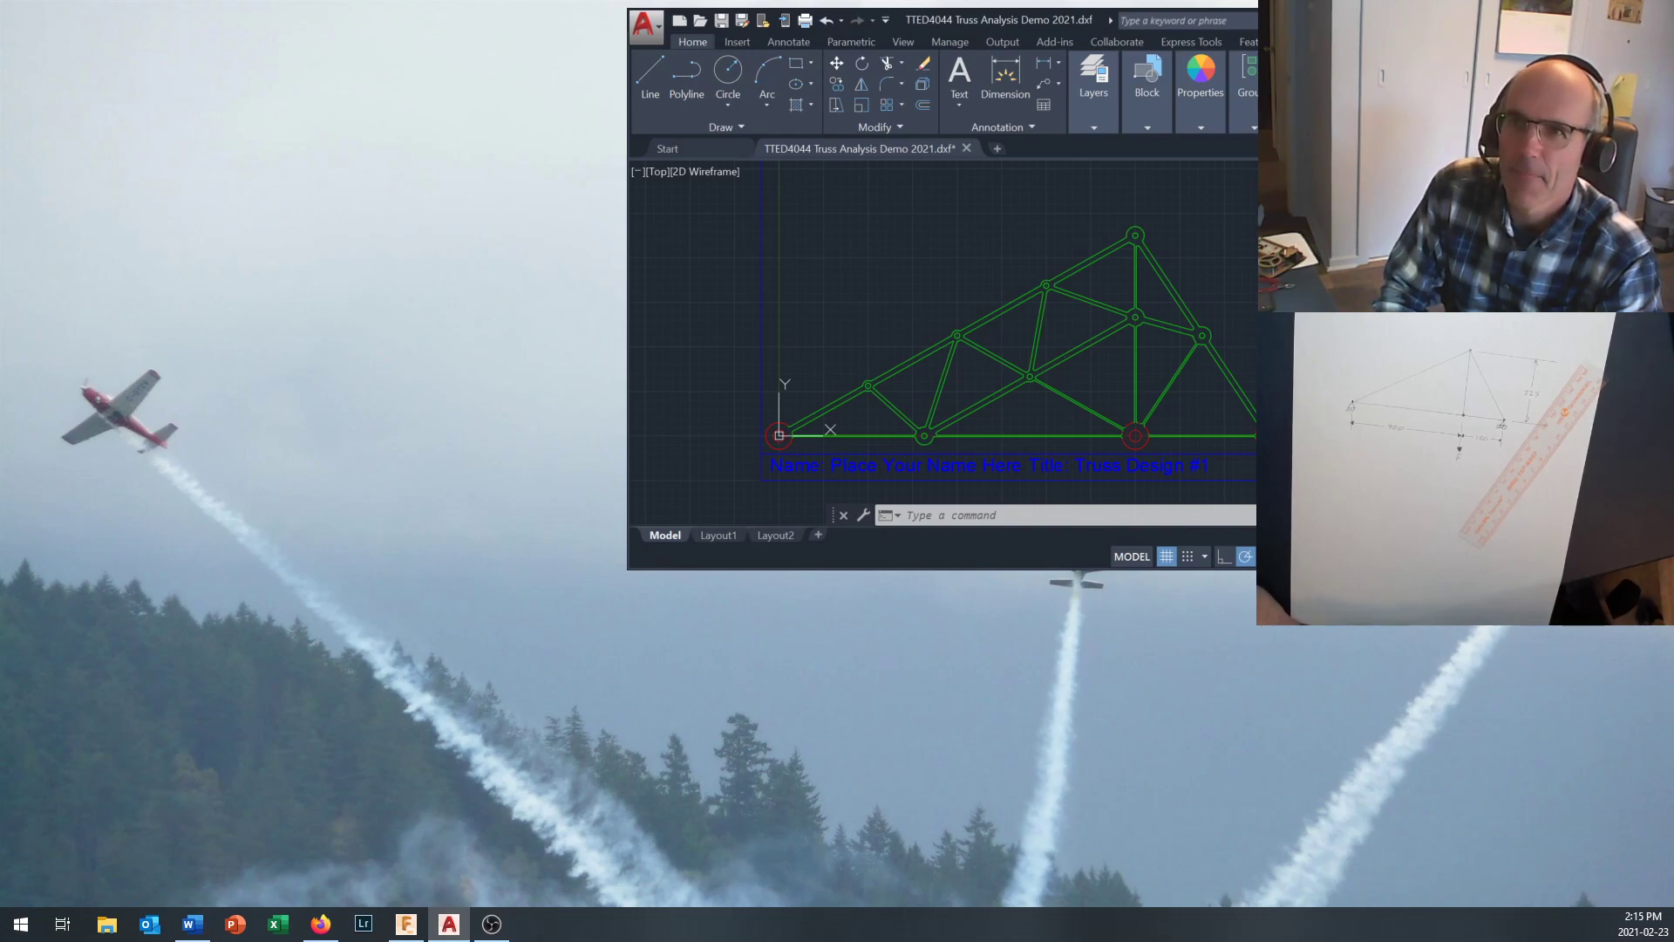
key(super+Up)
Examine the truss drawing's nodes, members and red support circles within the blue drawing boundary.
scroll(922, 474, up, 3)
scroll(448, 549, down, 3)
scroll(329, 550, up, 4)
scroll(30, 558, down, 4)
scroll(29, 554, up, 4)
scroll(17, 551, down, 2)
scroll(18, 551, up, 2)
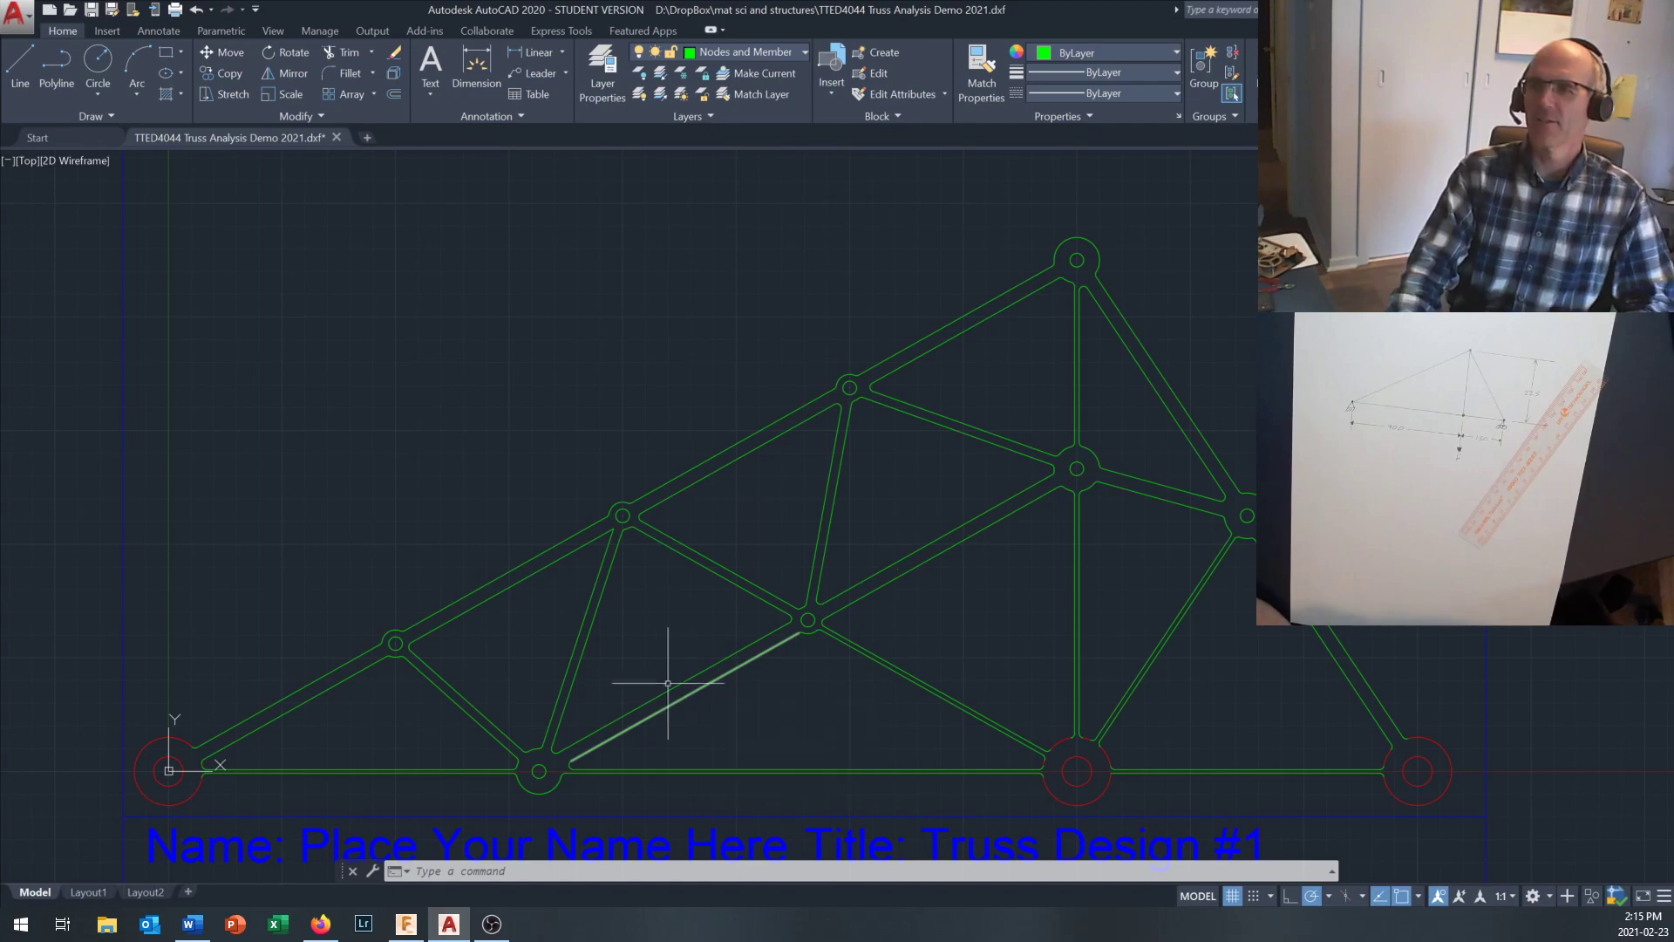
scroll(647, 665, down, 2)
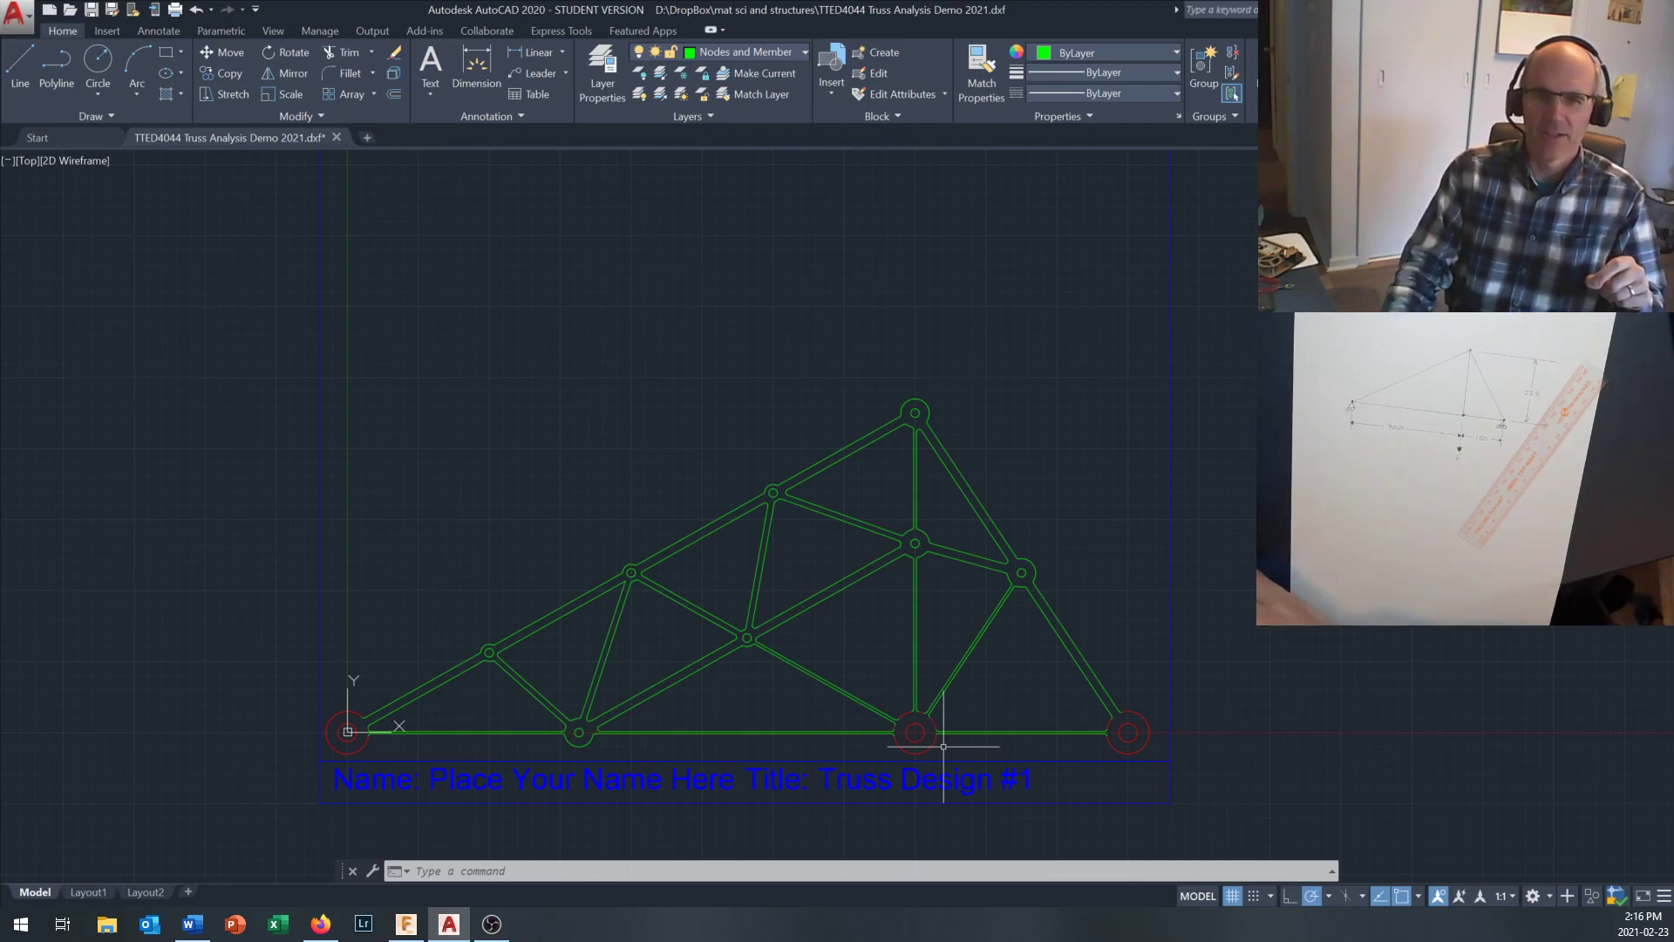
scroll(921, 749, up, 4)
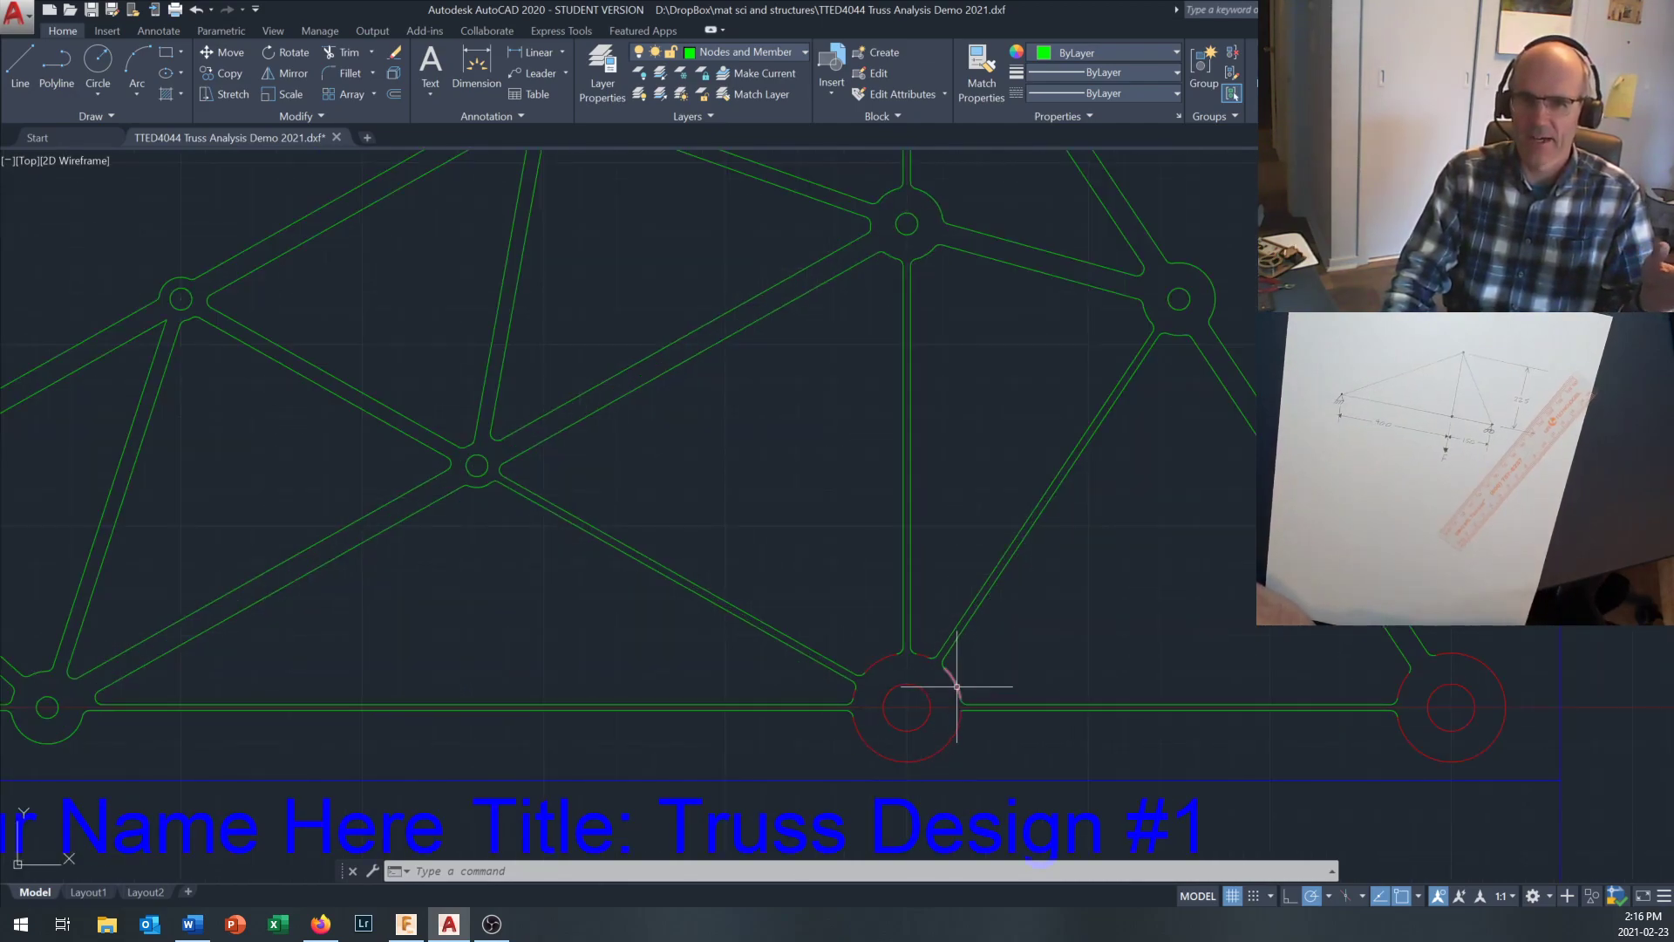
scroll(913, 748, down, 6)
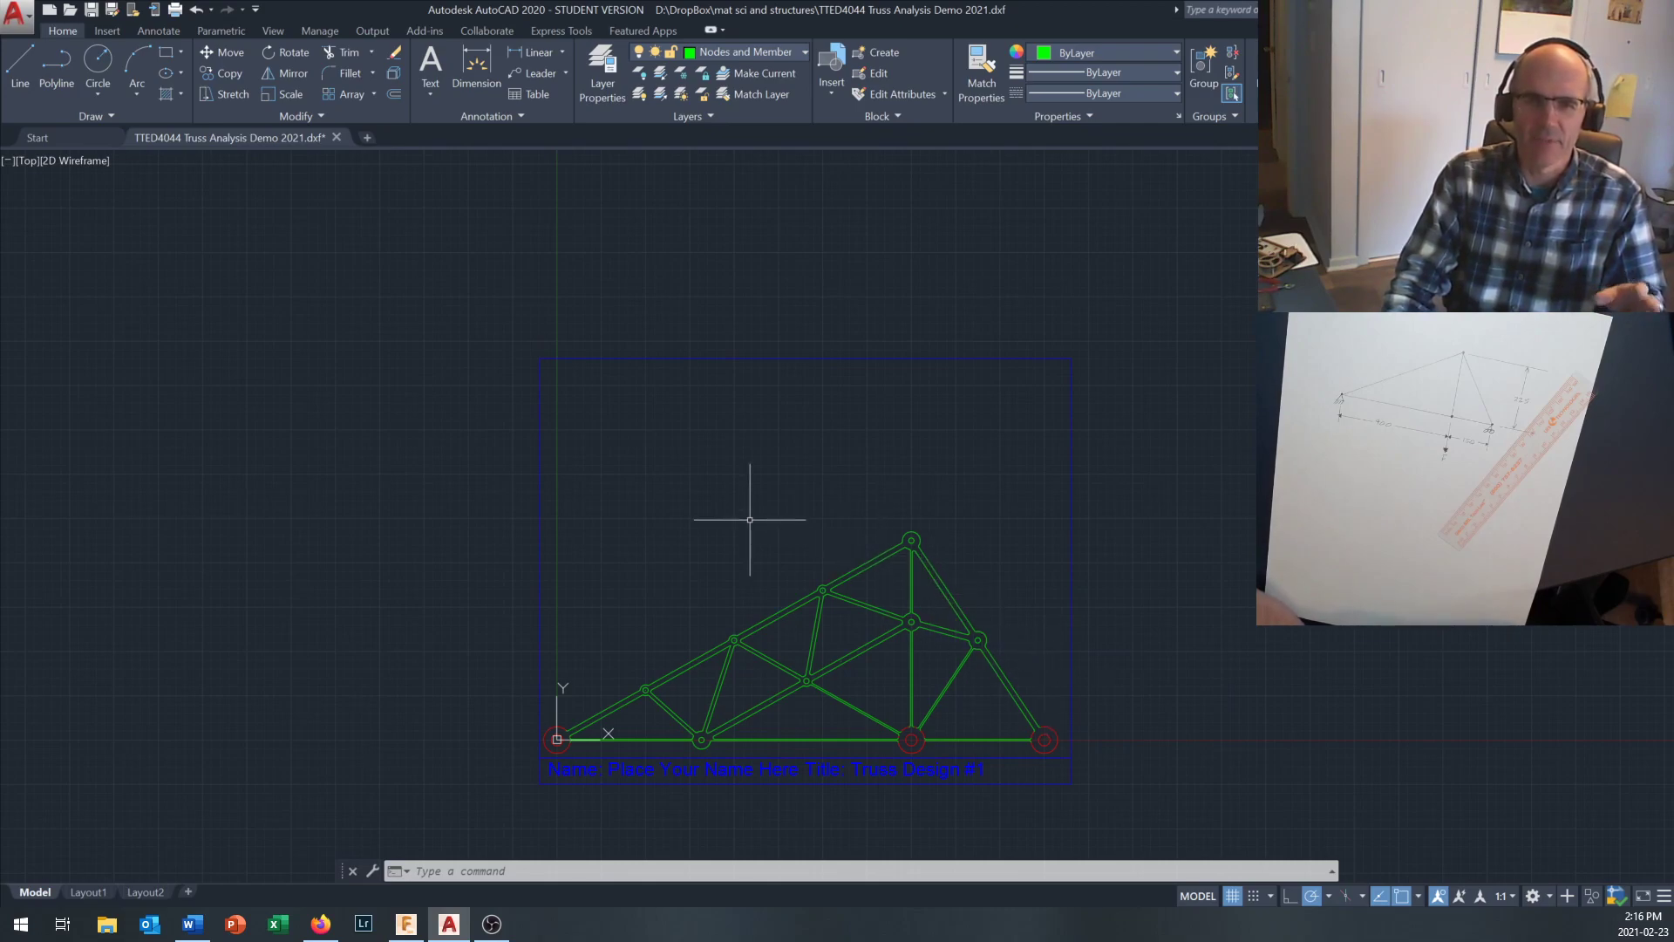
scroll(746, 553, up, 1)
scroll(741, 558, down, 1)
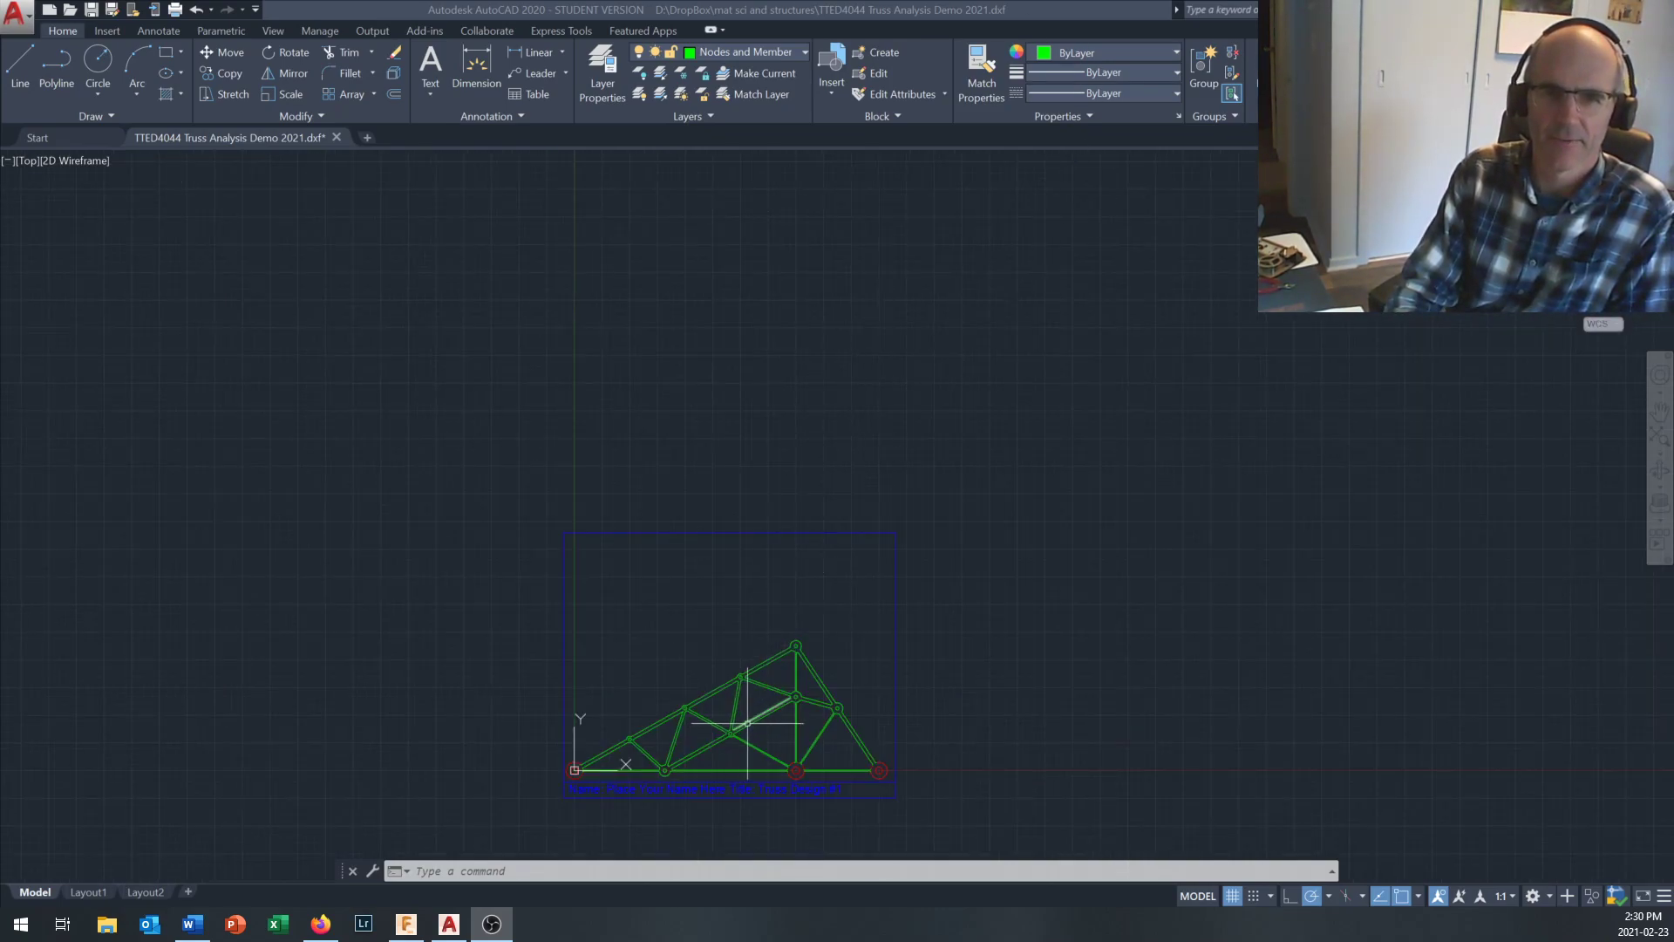
Draw a line along the short diagonal member from the middle red support circle's centre to the upper-right node's centre.
scroll(886, 626, up, 4)
mouse_move(710, 665)
middle_down()
mouse_move(678, 314)
mouse_move(799, 392)
mouse_move(804, 473)
mouse_move(756, 475)
middle_up()
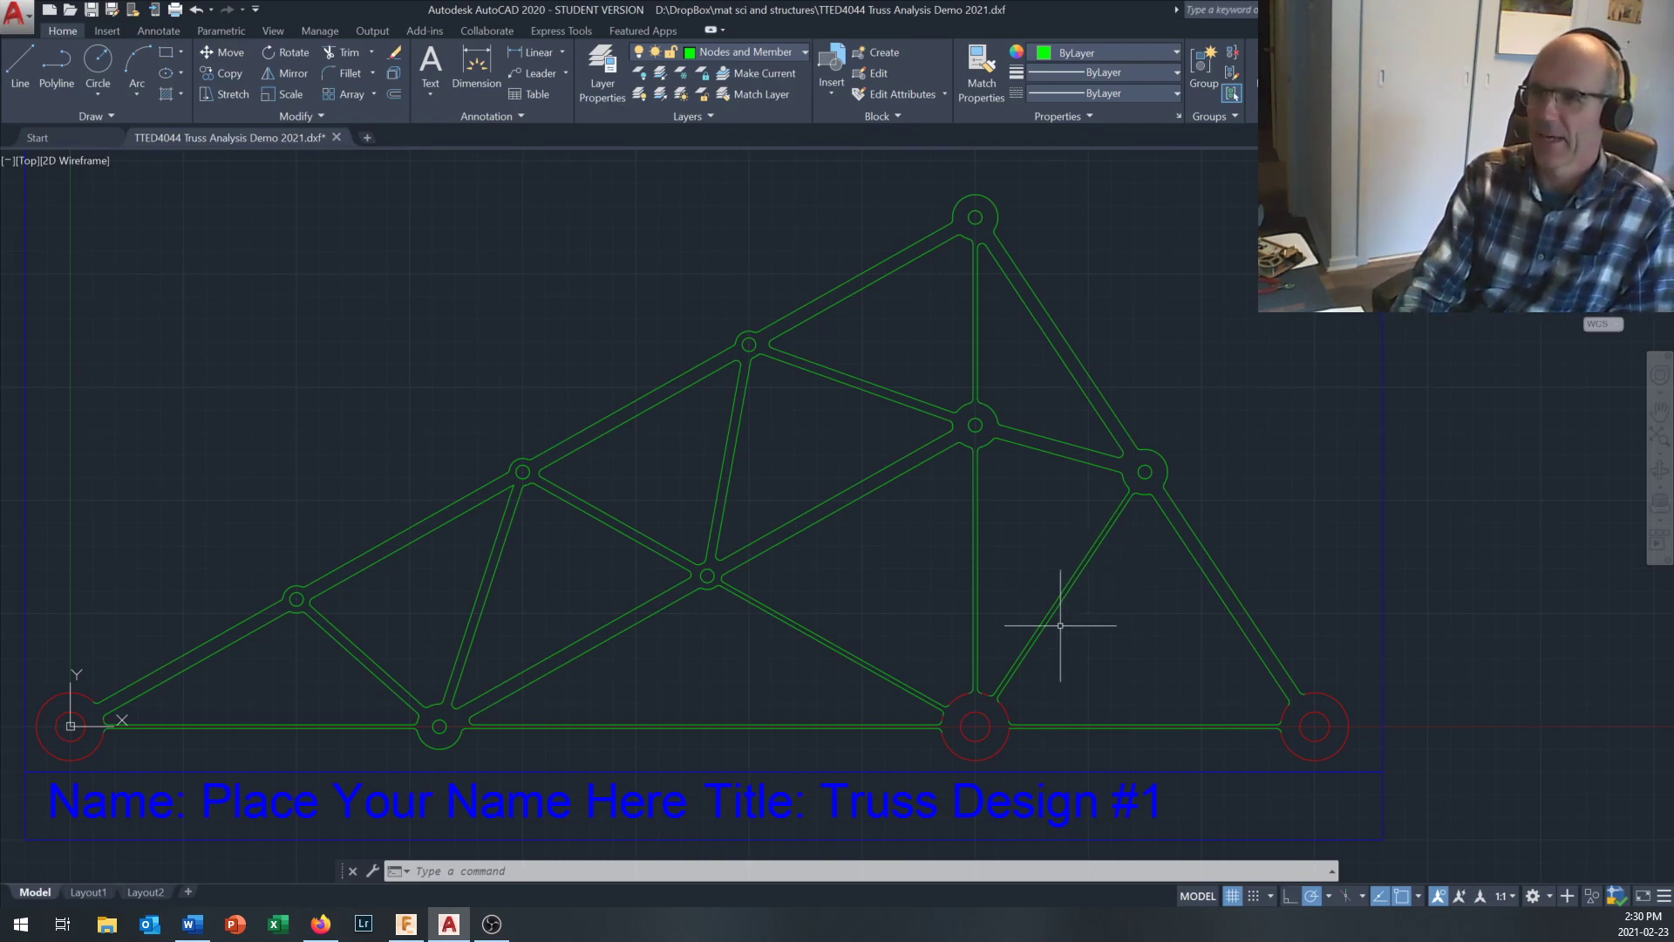
scroll(999, 681, up, 2)
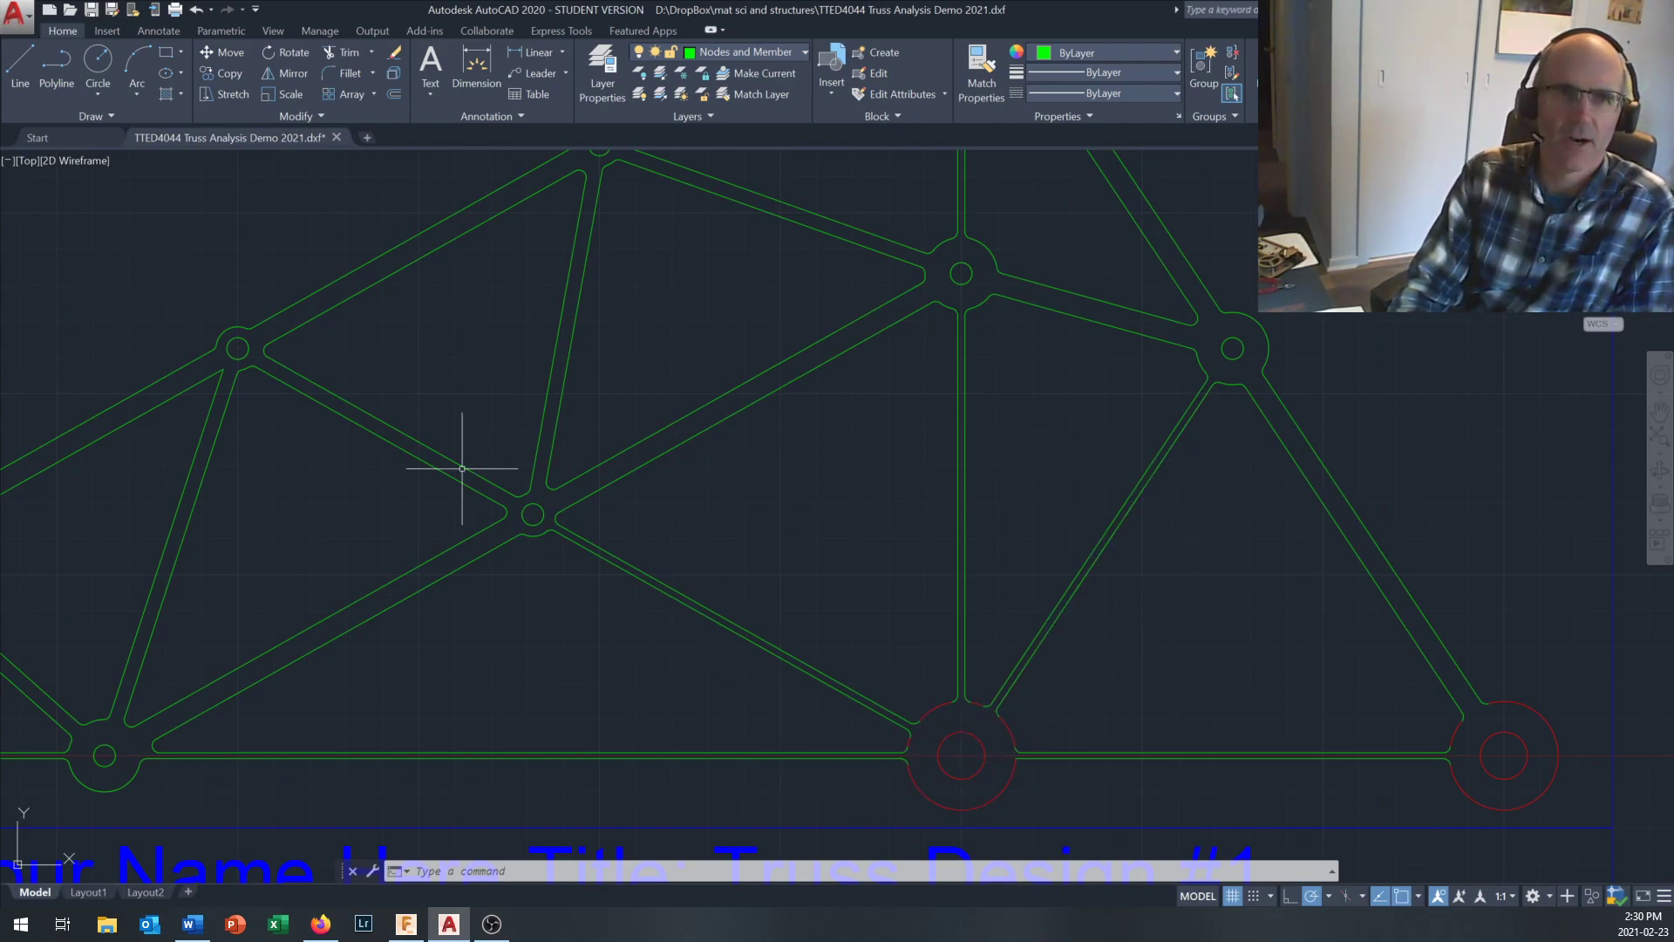
click(20, 66)
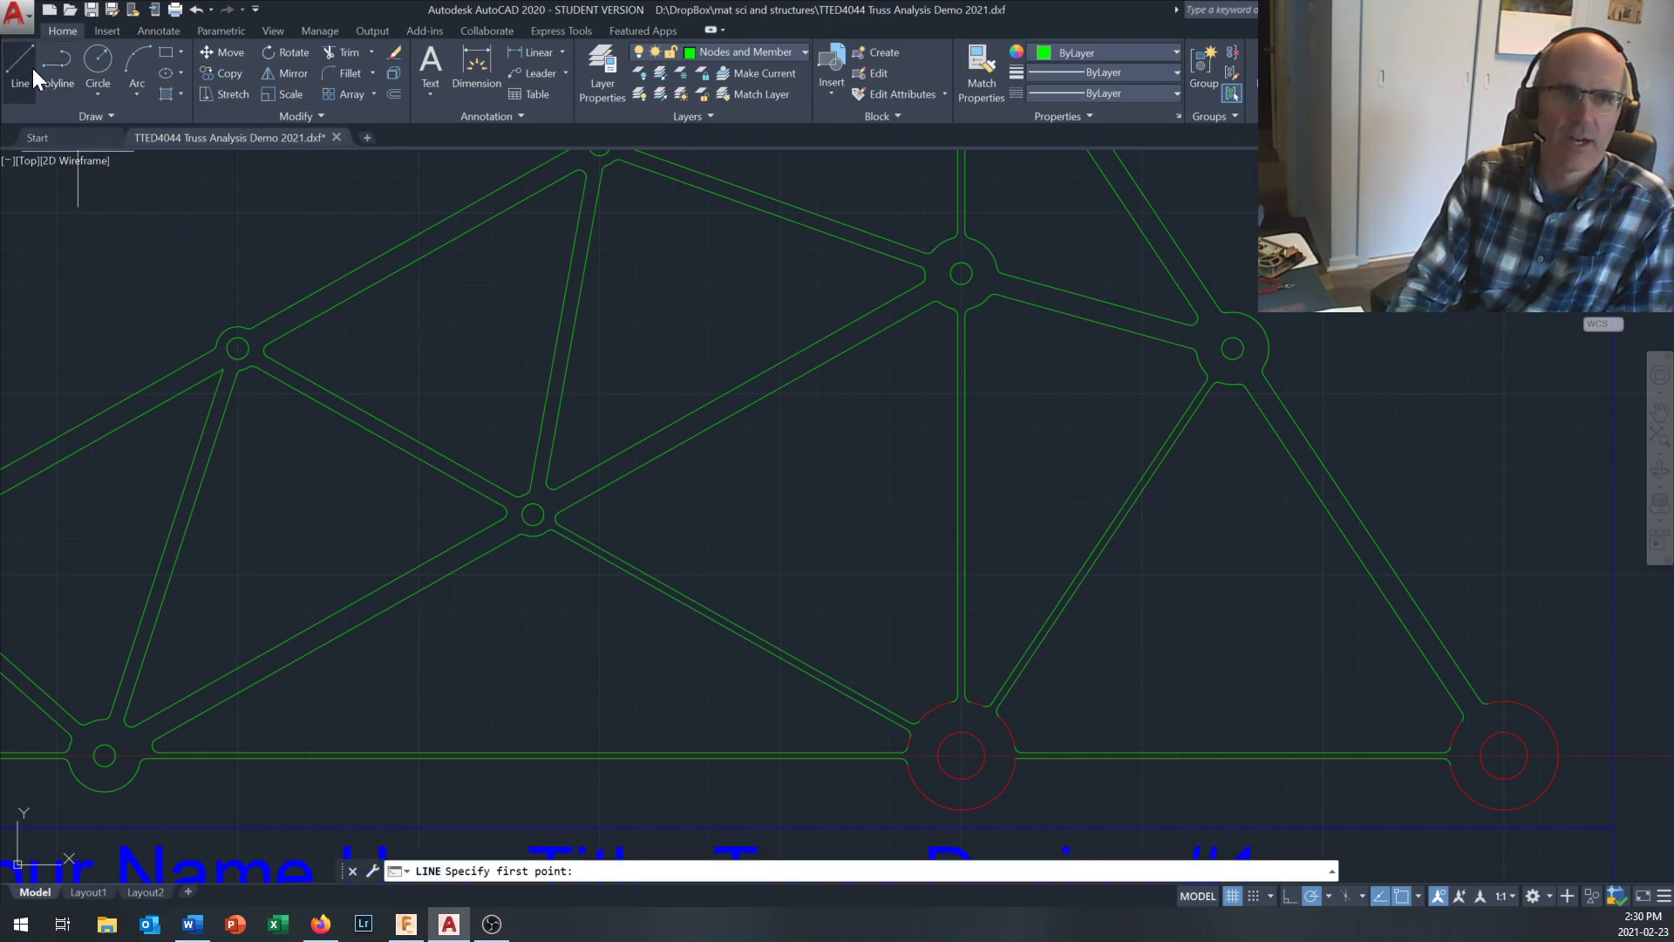
click(961, 755)
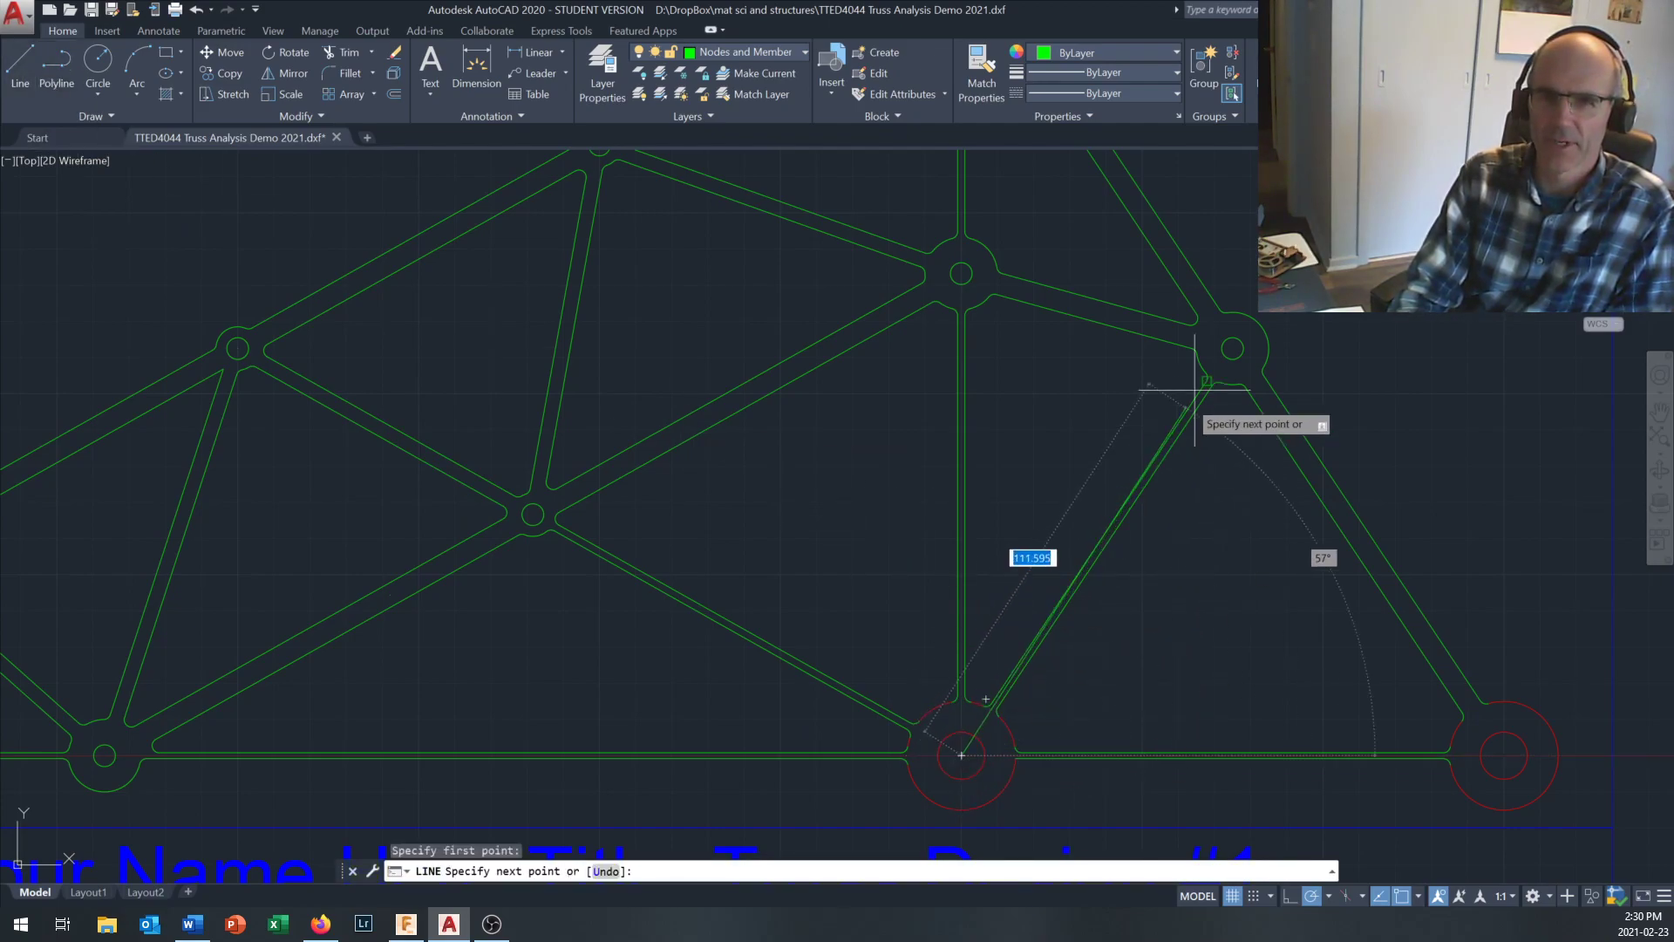
click(1232, 349)
scroll(1121, 654, up, 5)
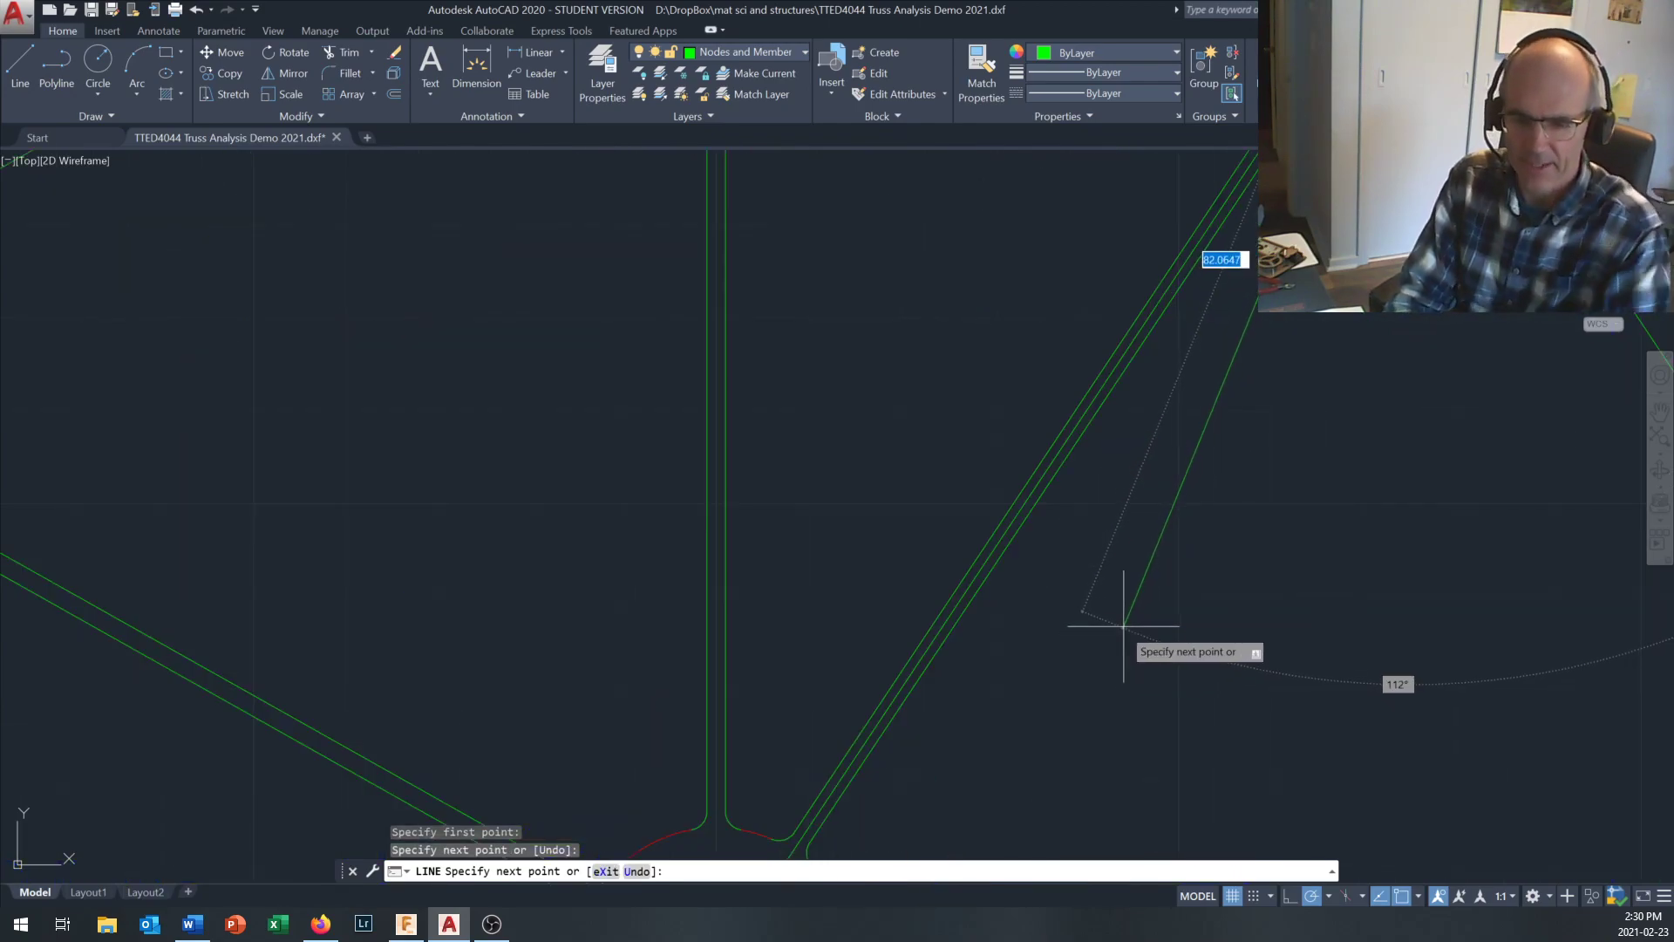
key(Escape)
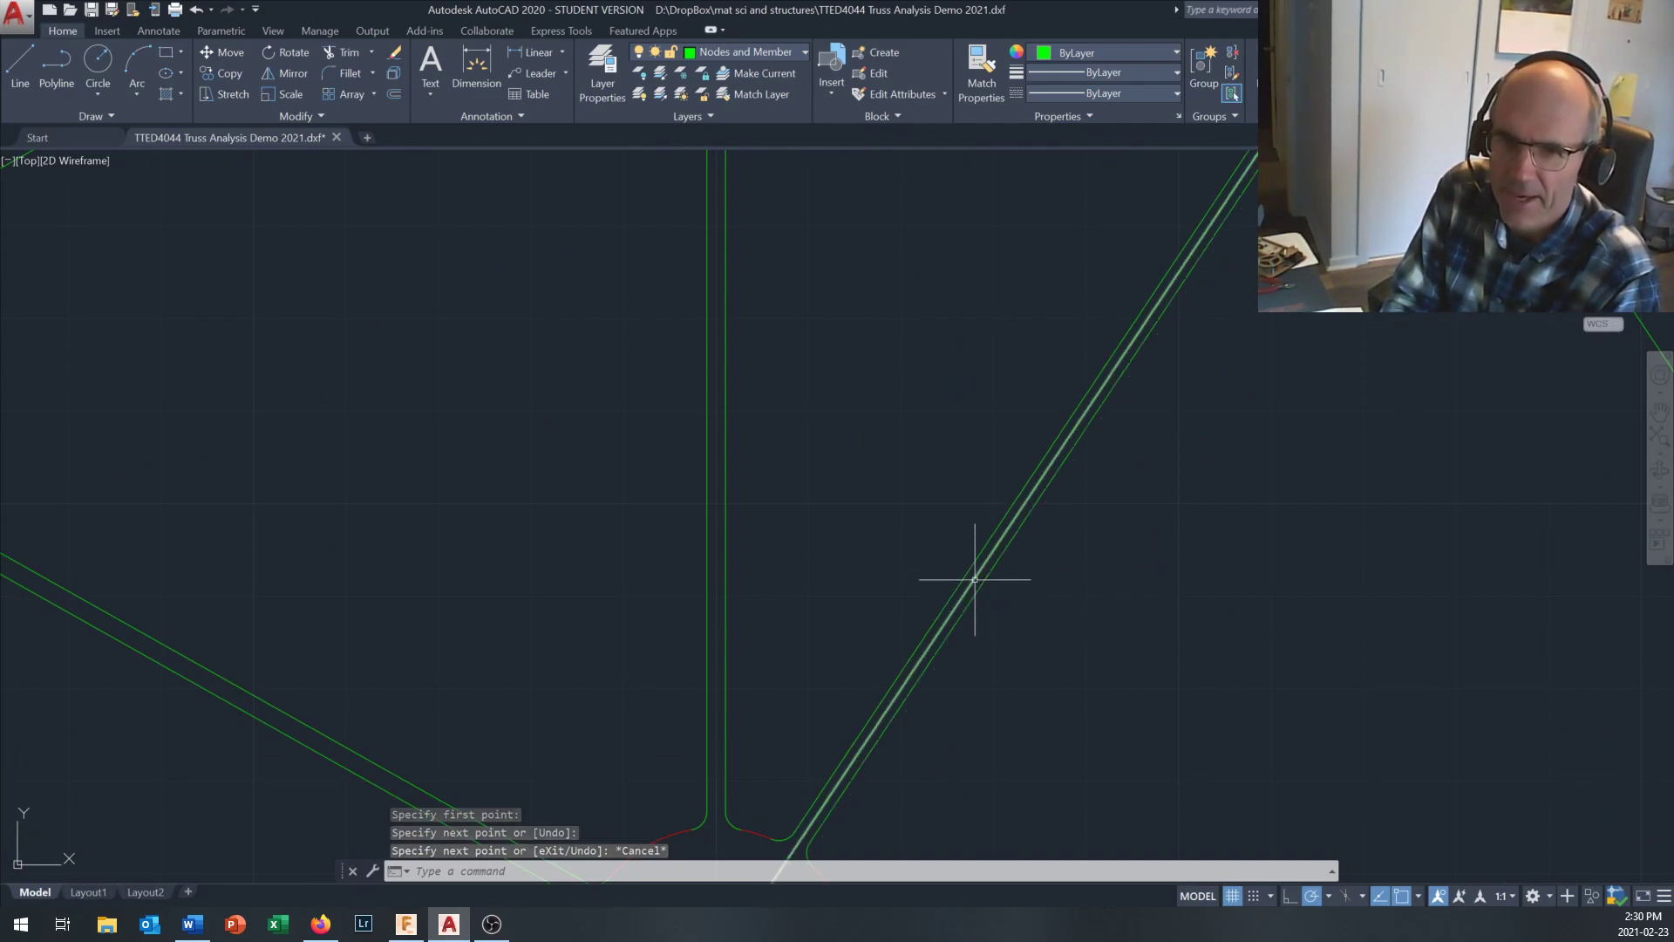
Check the line against the diagonal member's edges and end nodes, and undo the line.
scroll(973, 577, down, 4)
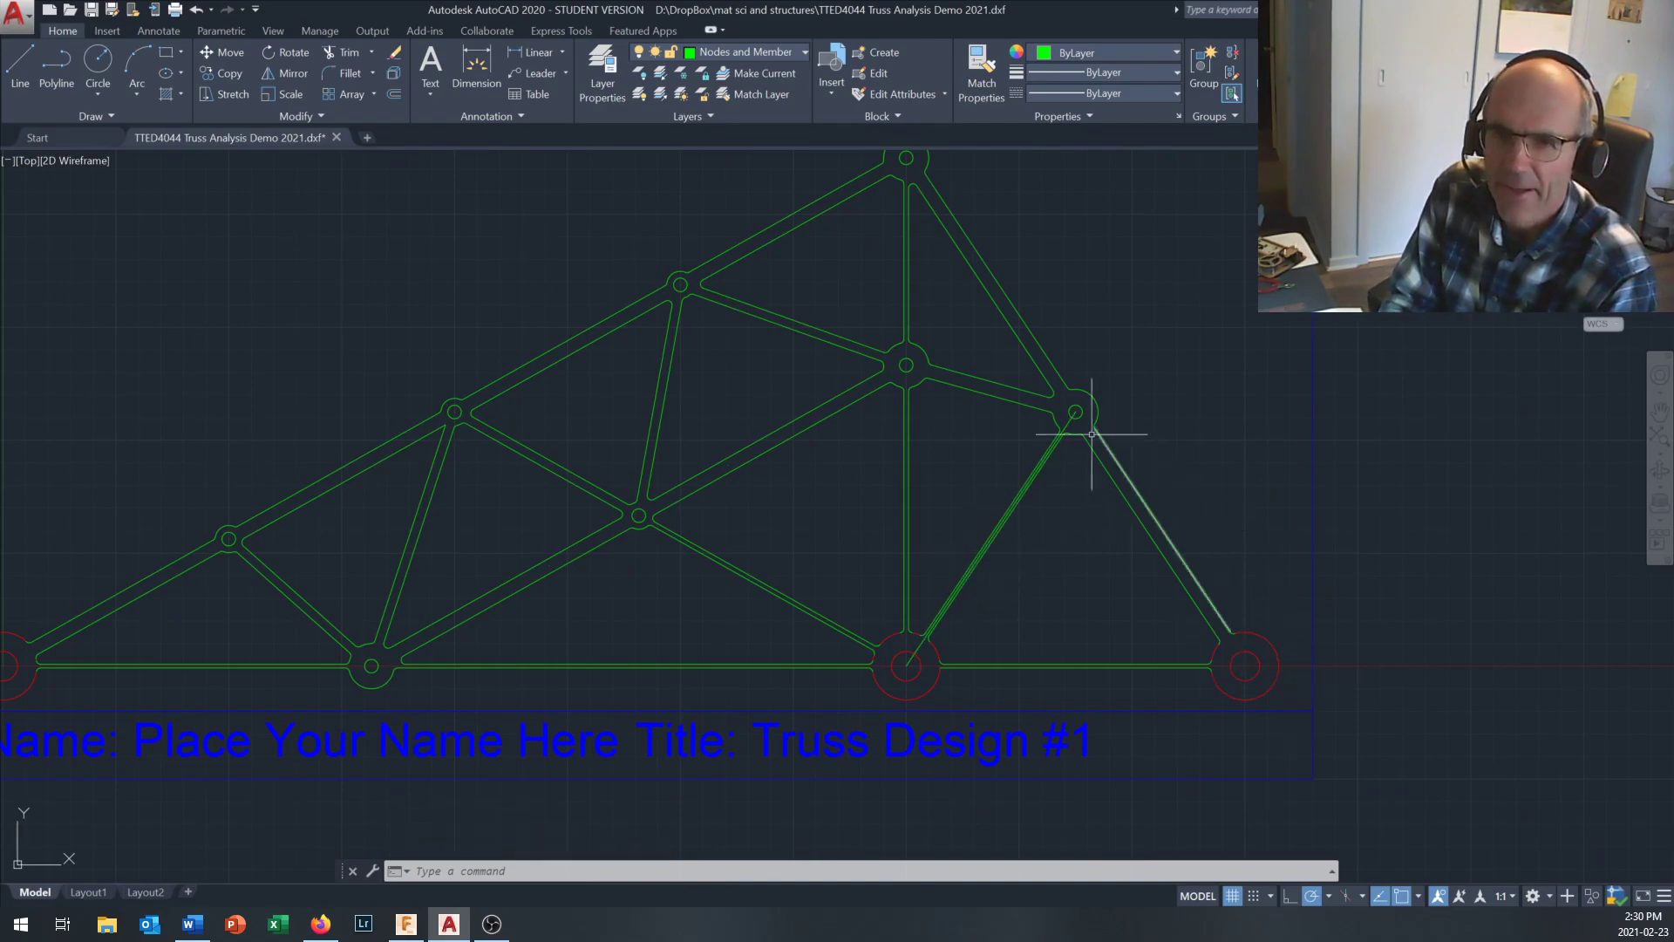
scroll(1090, 436, up, 5)
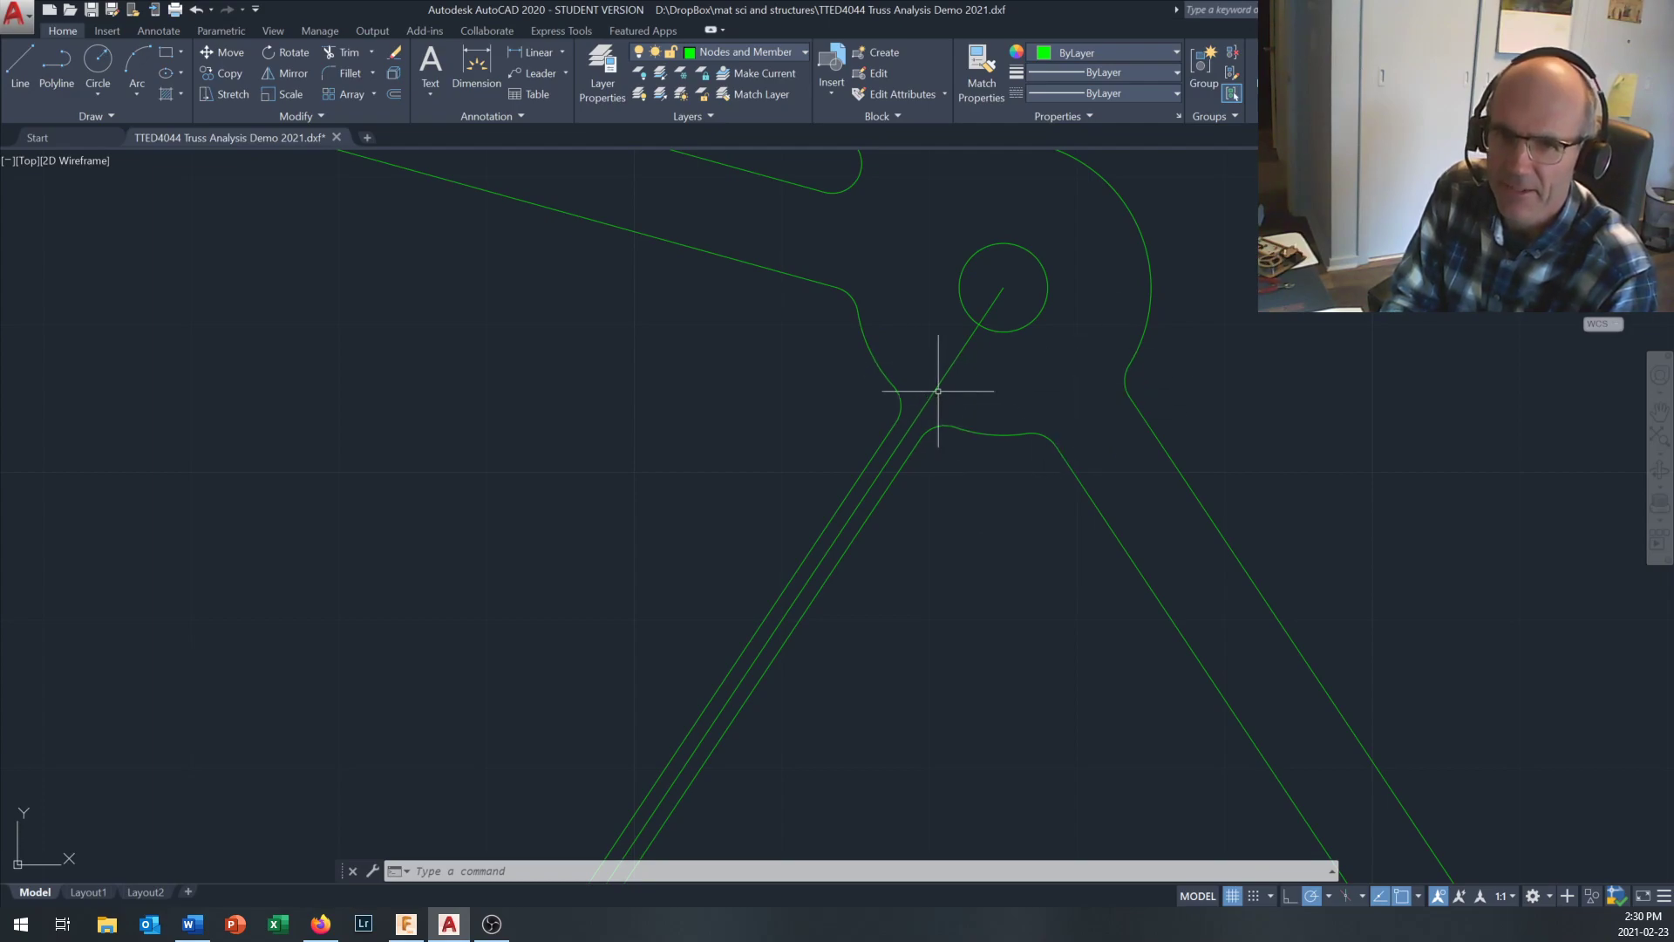
scroll(924, 401, up, 5)
scroll(977, 513, down, 3)
scroll(977, 514, down, 5)
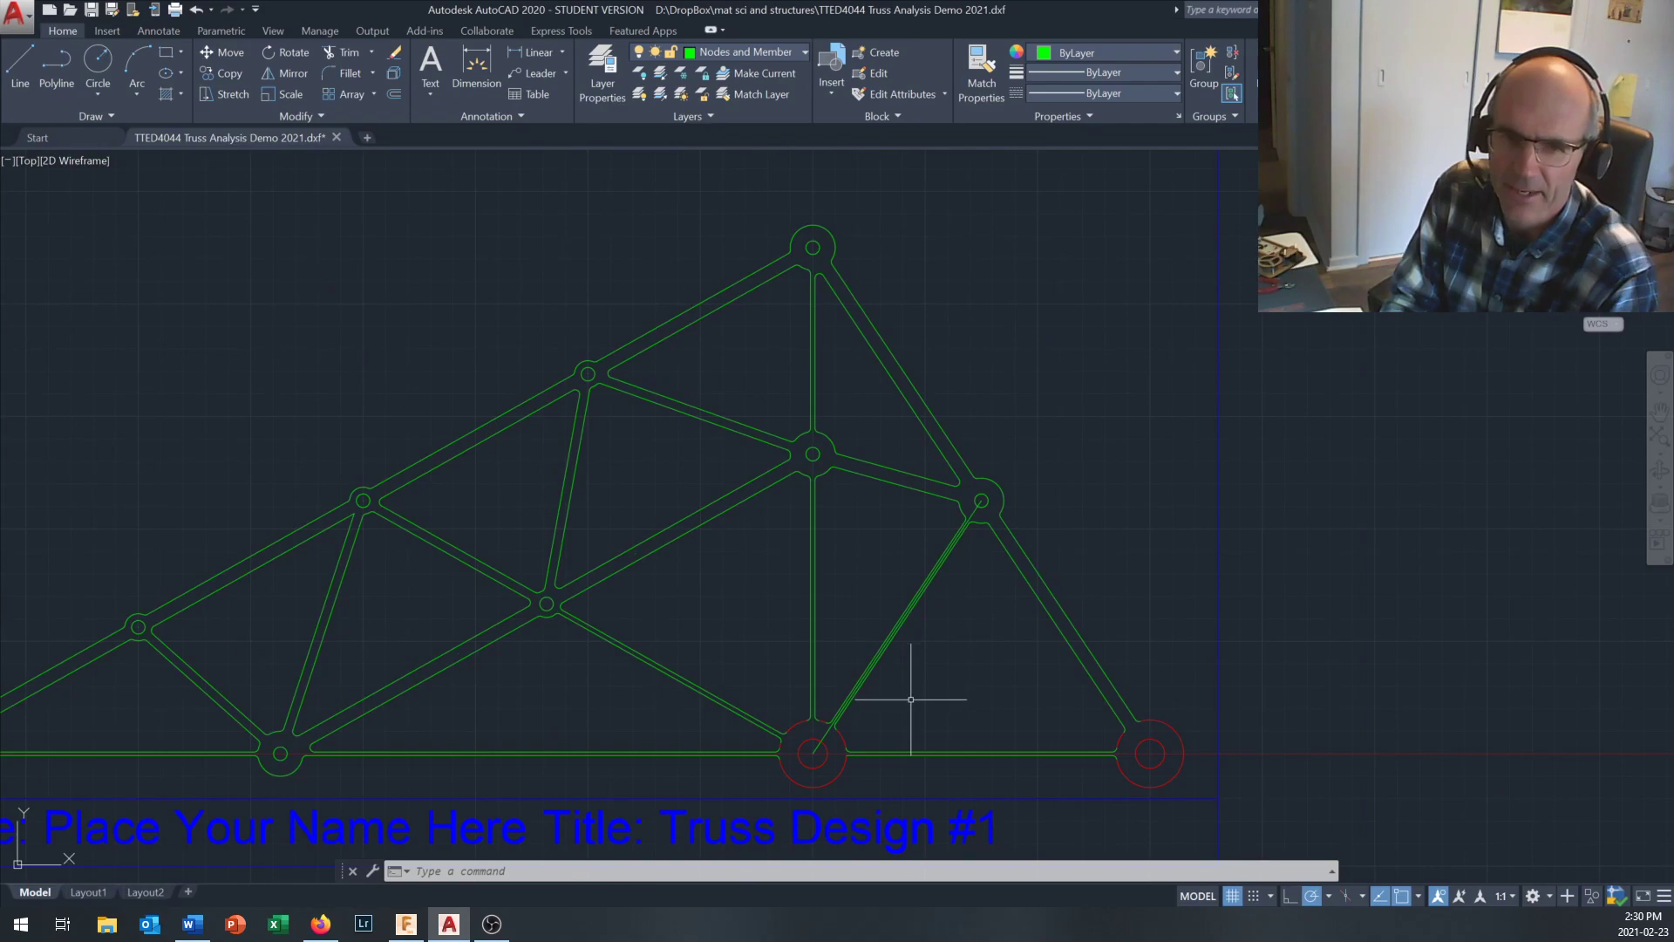
scroll(925, 687, up, 5)
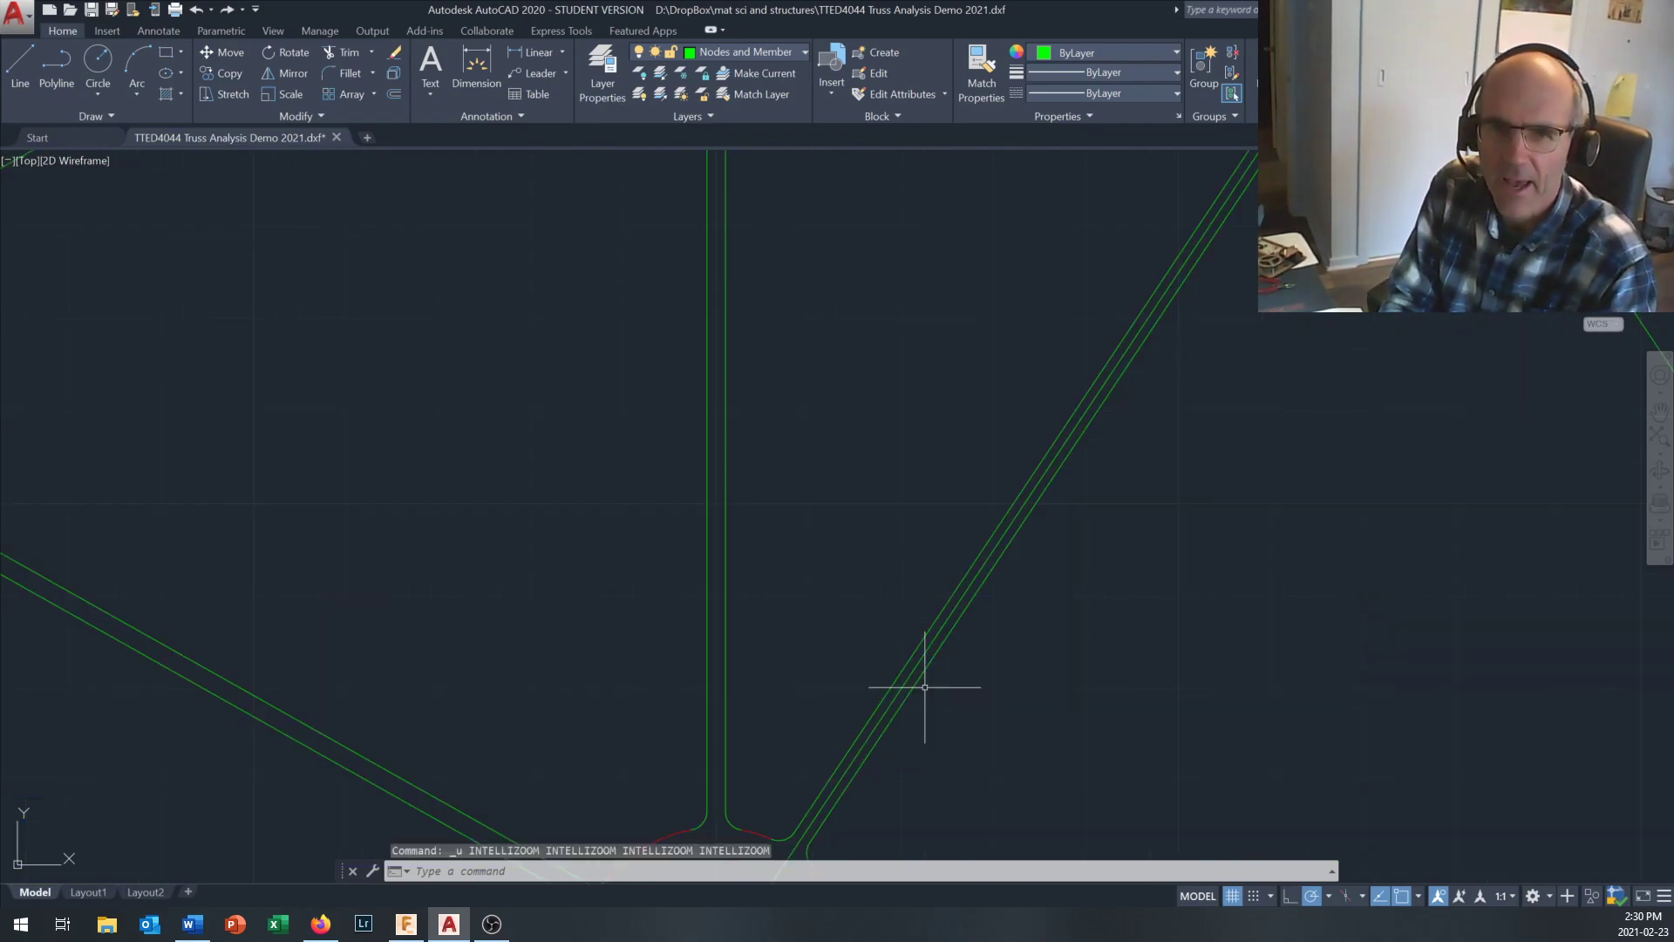
scroll(924, 688, down, 3)
scroll(975, 665, down, 5)
scroll(976, 665, up, 2)
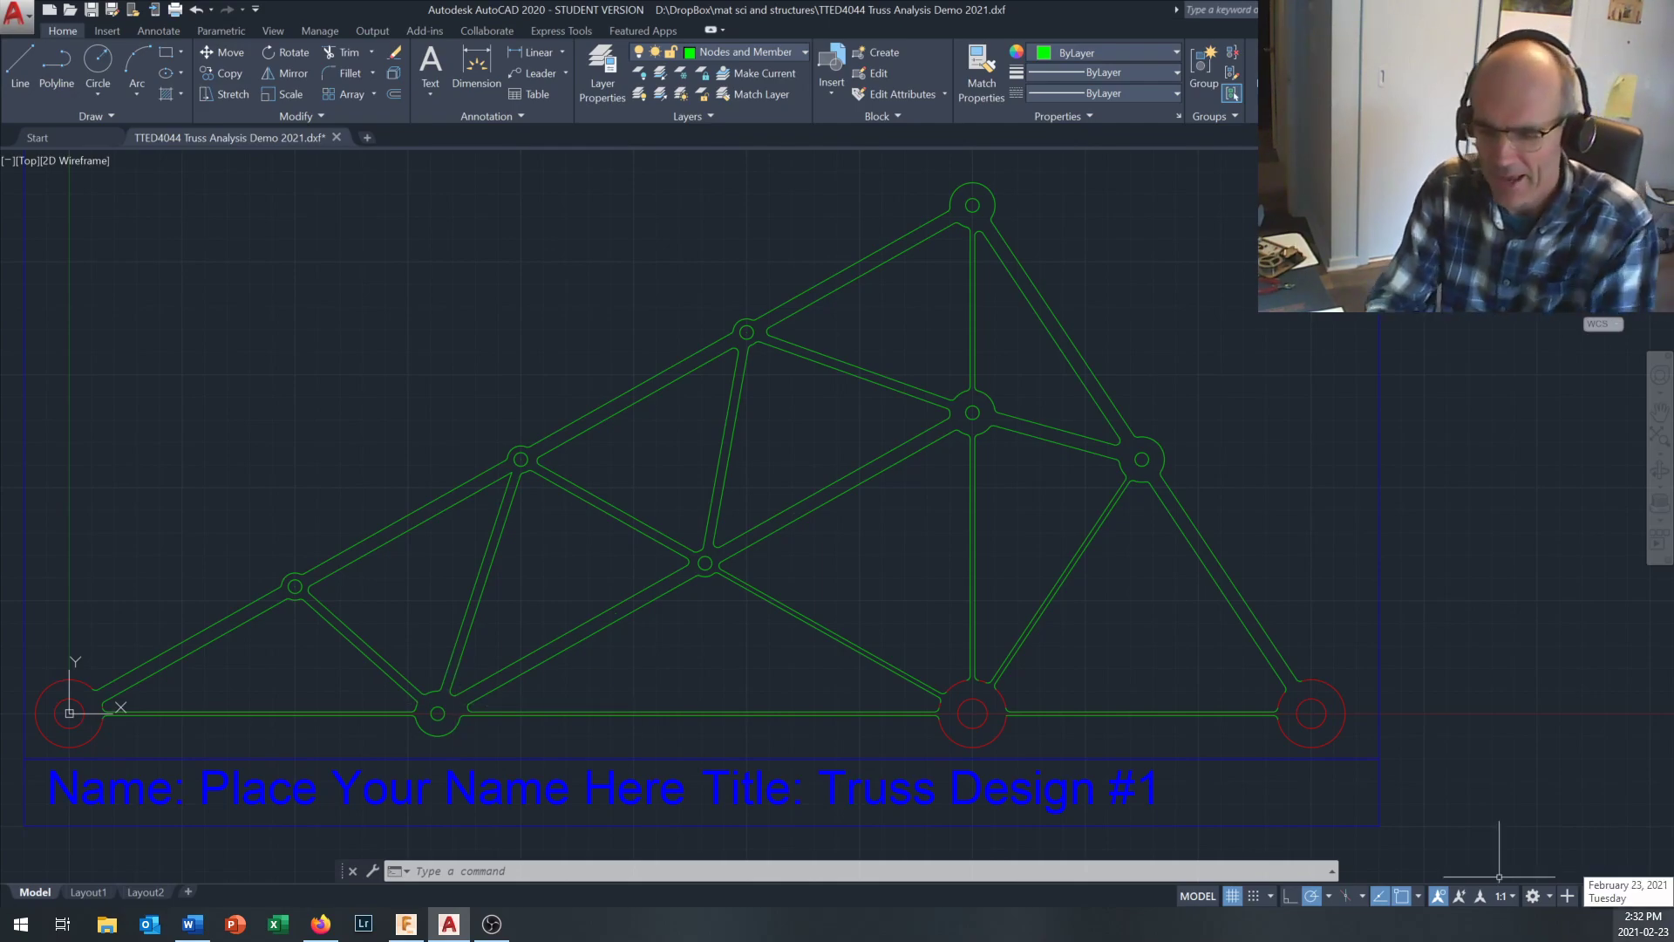
Hatch the truss body between its outer outline and inner openings with the ANGLE pattern.
text(hatch)
key(Return)
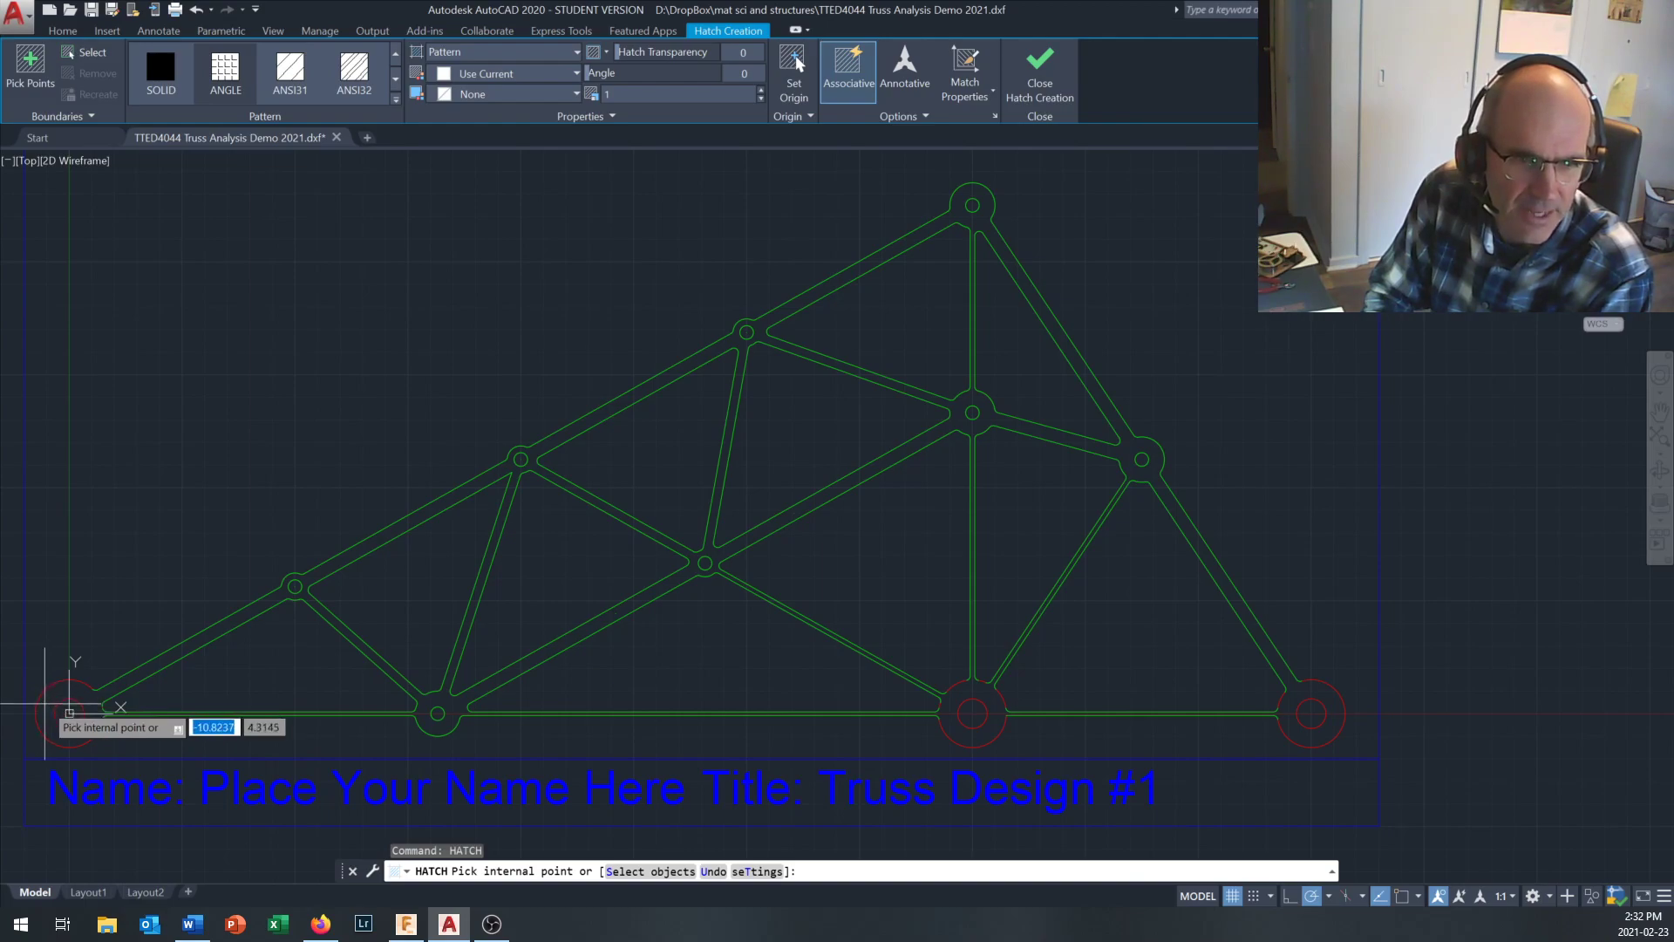
click(50, 705)
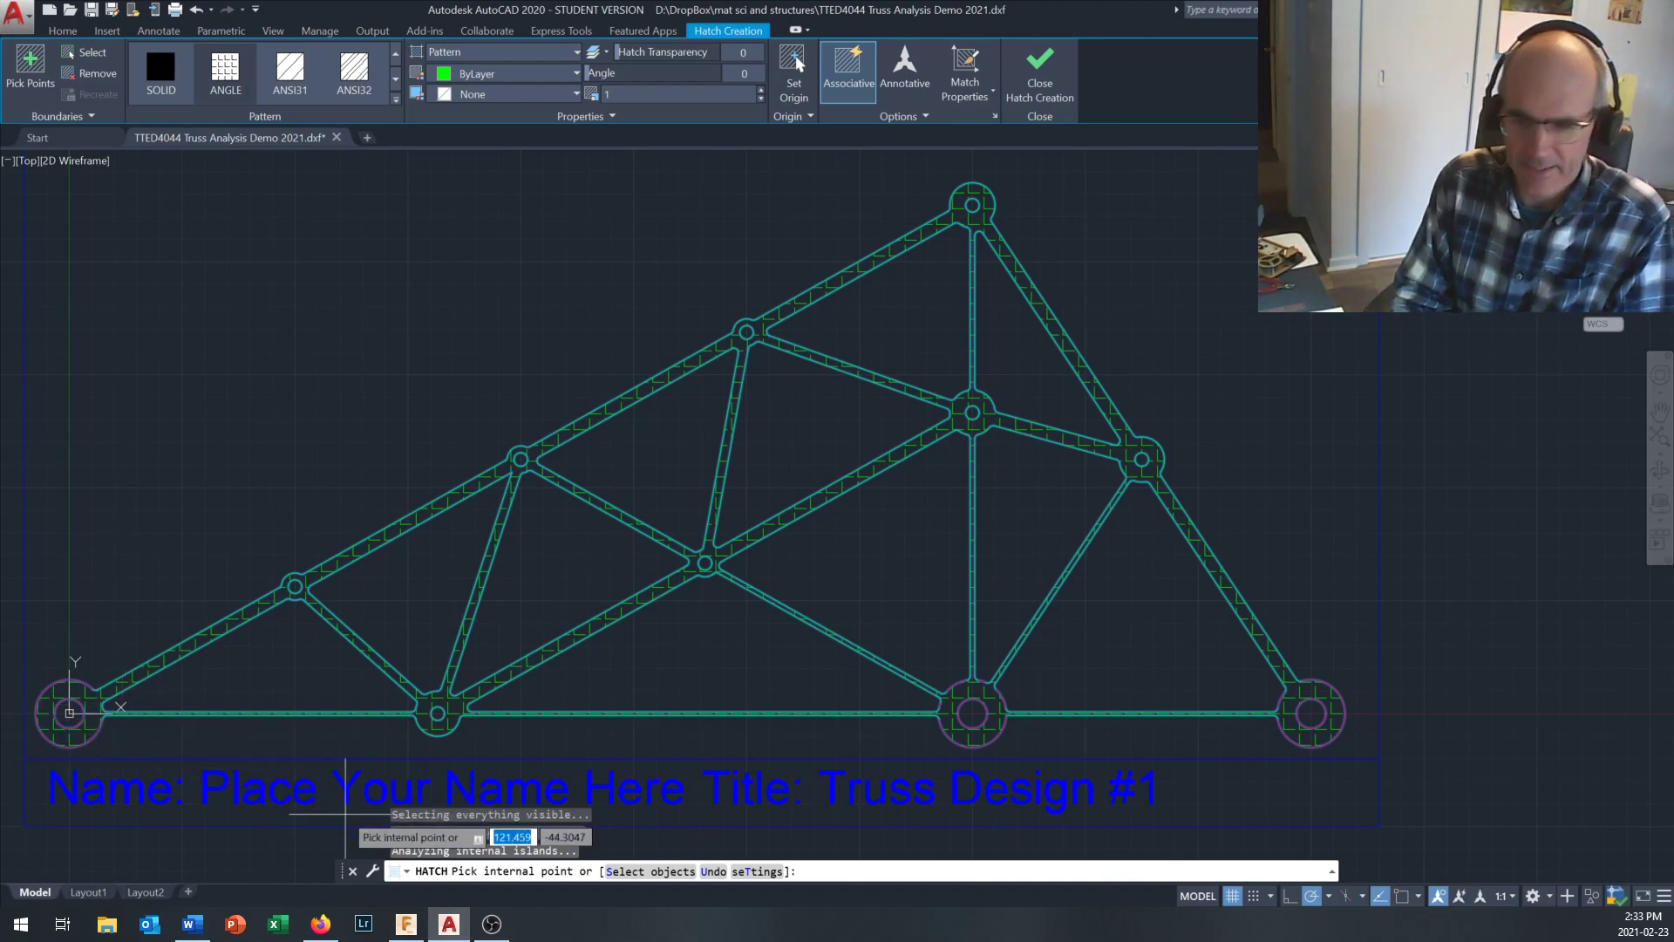
key(Return)
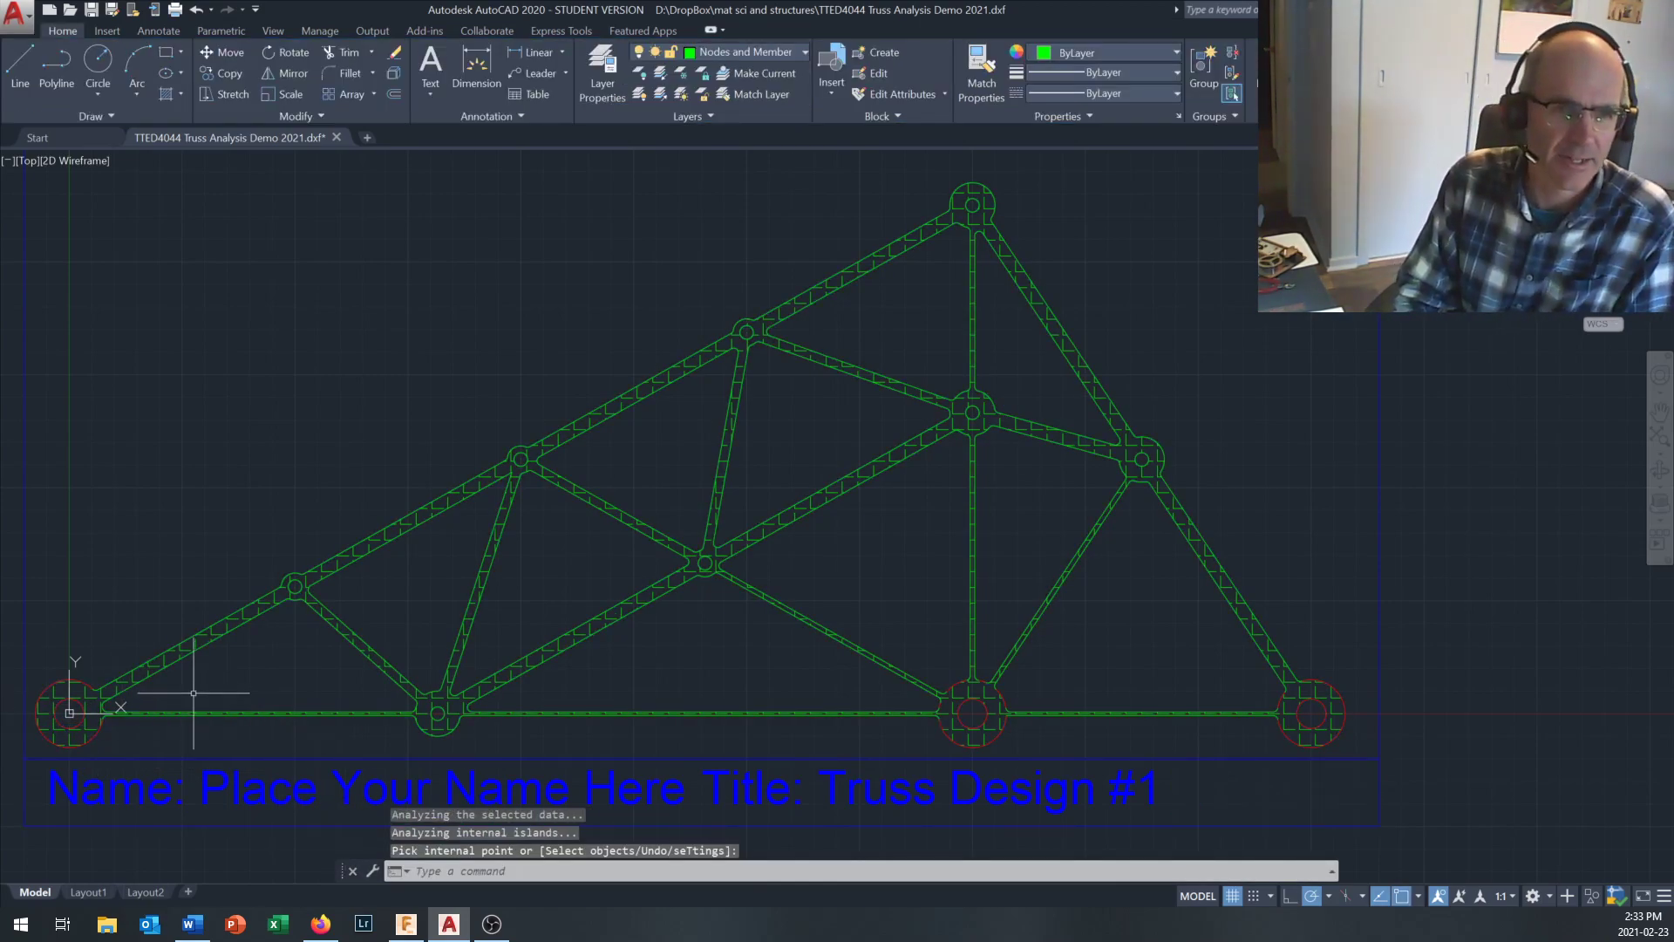
Select the truss hatch and read its area in the object properties.
click(129, 678)
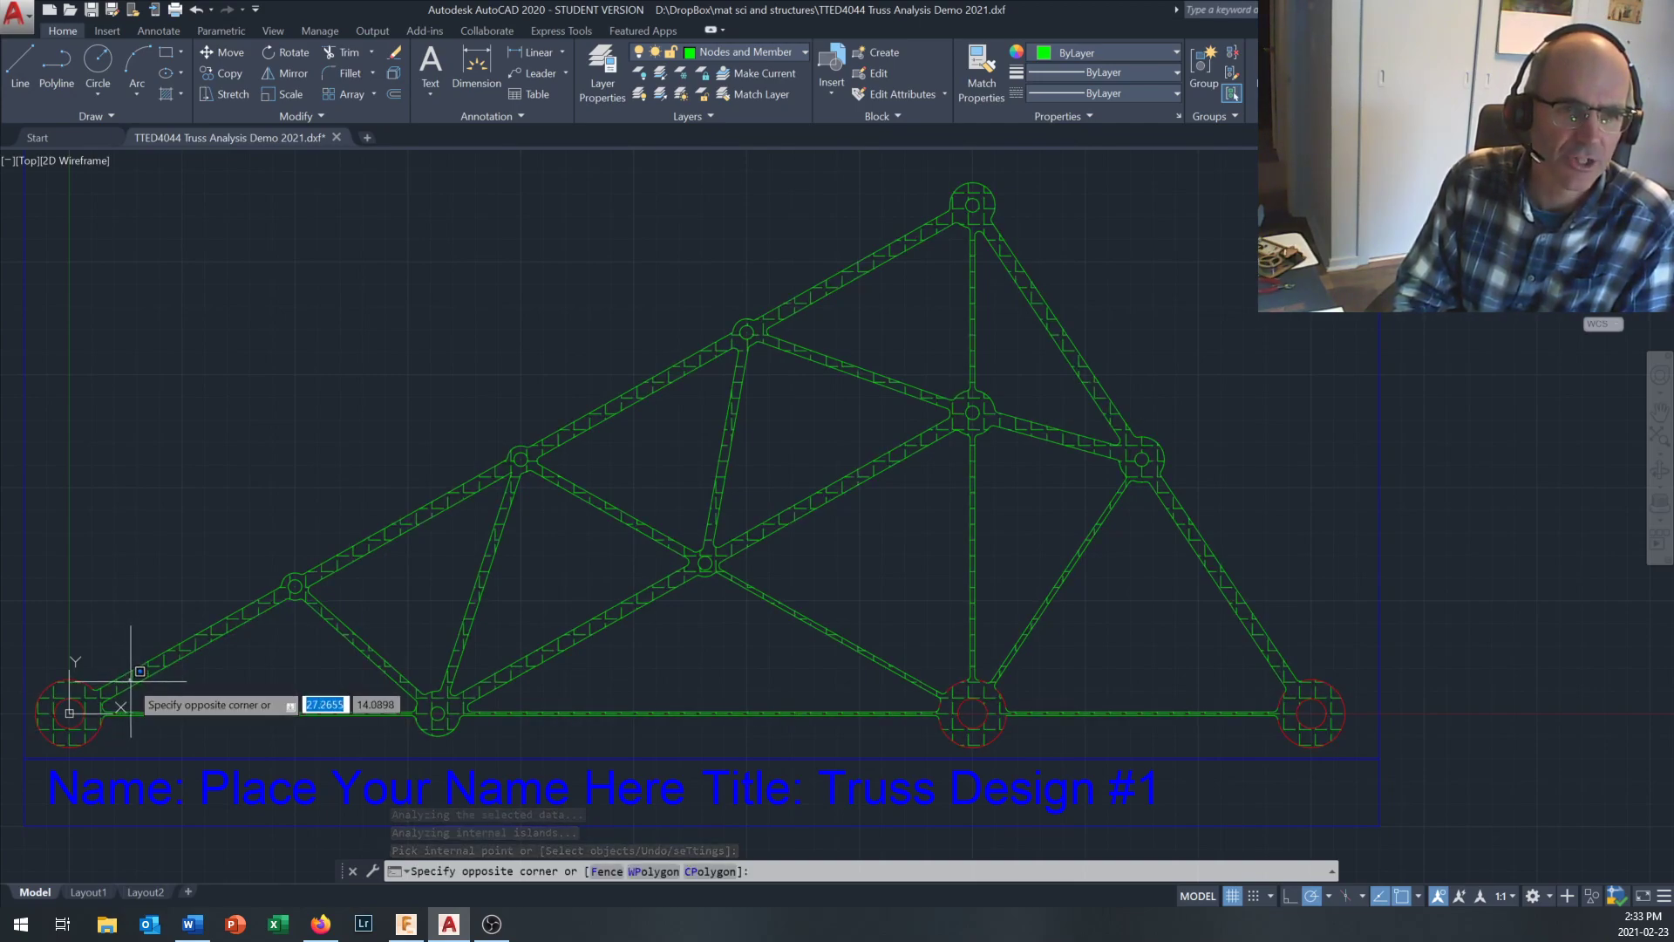
click(132, 680)
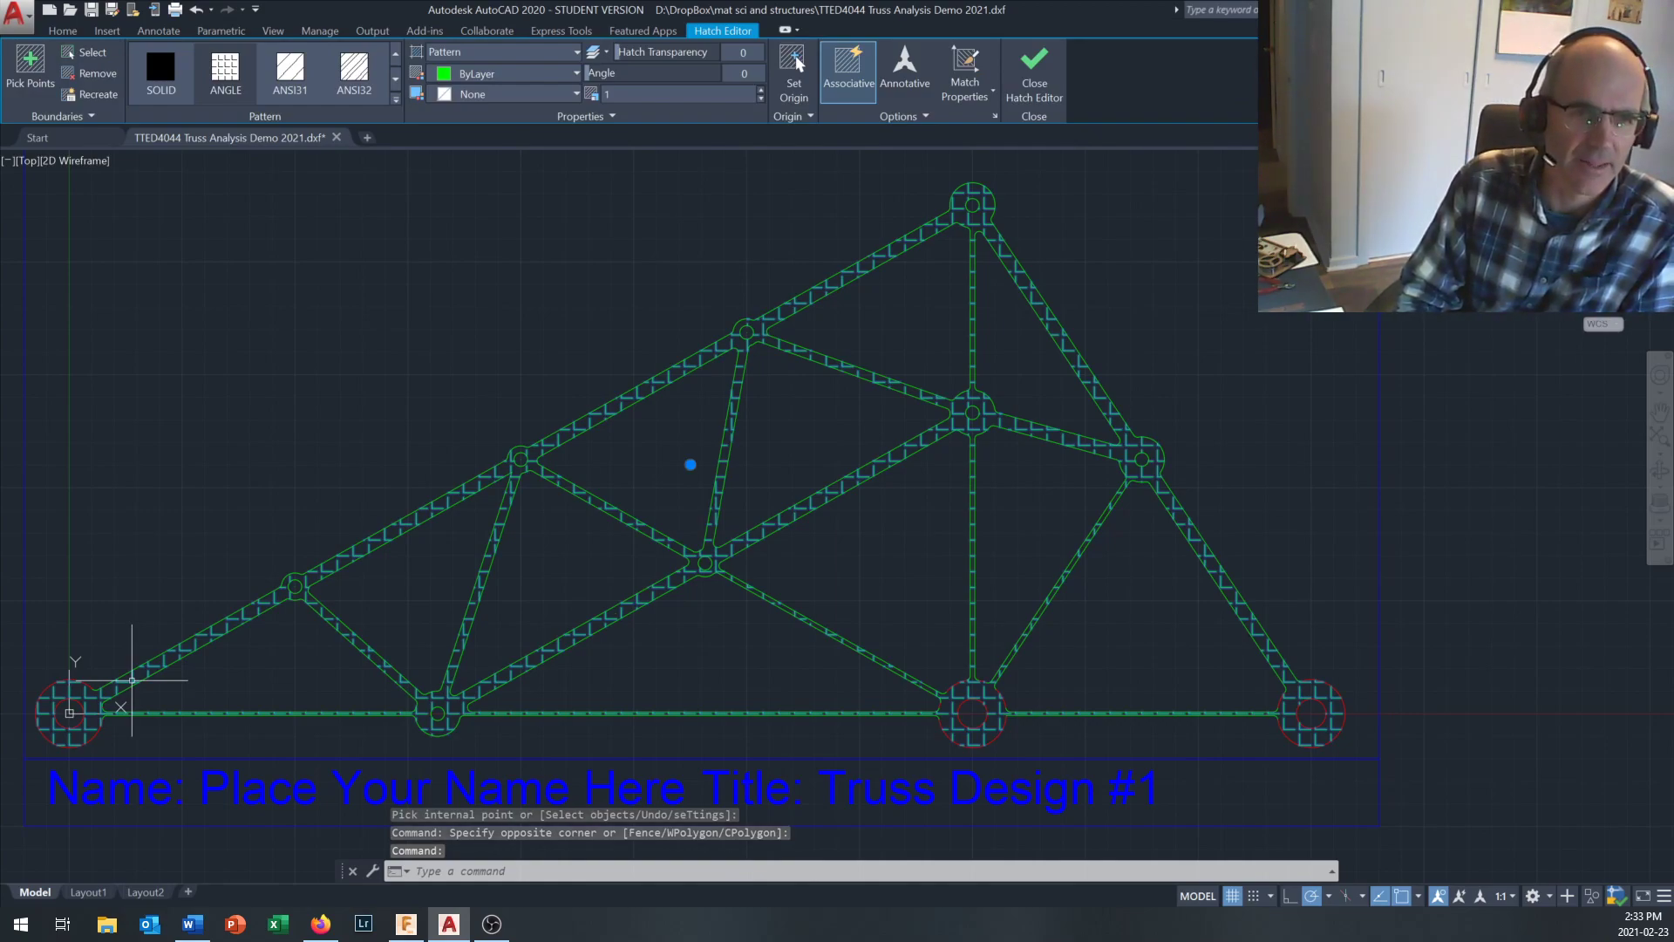
right_click(135, 685)
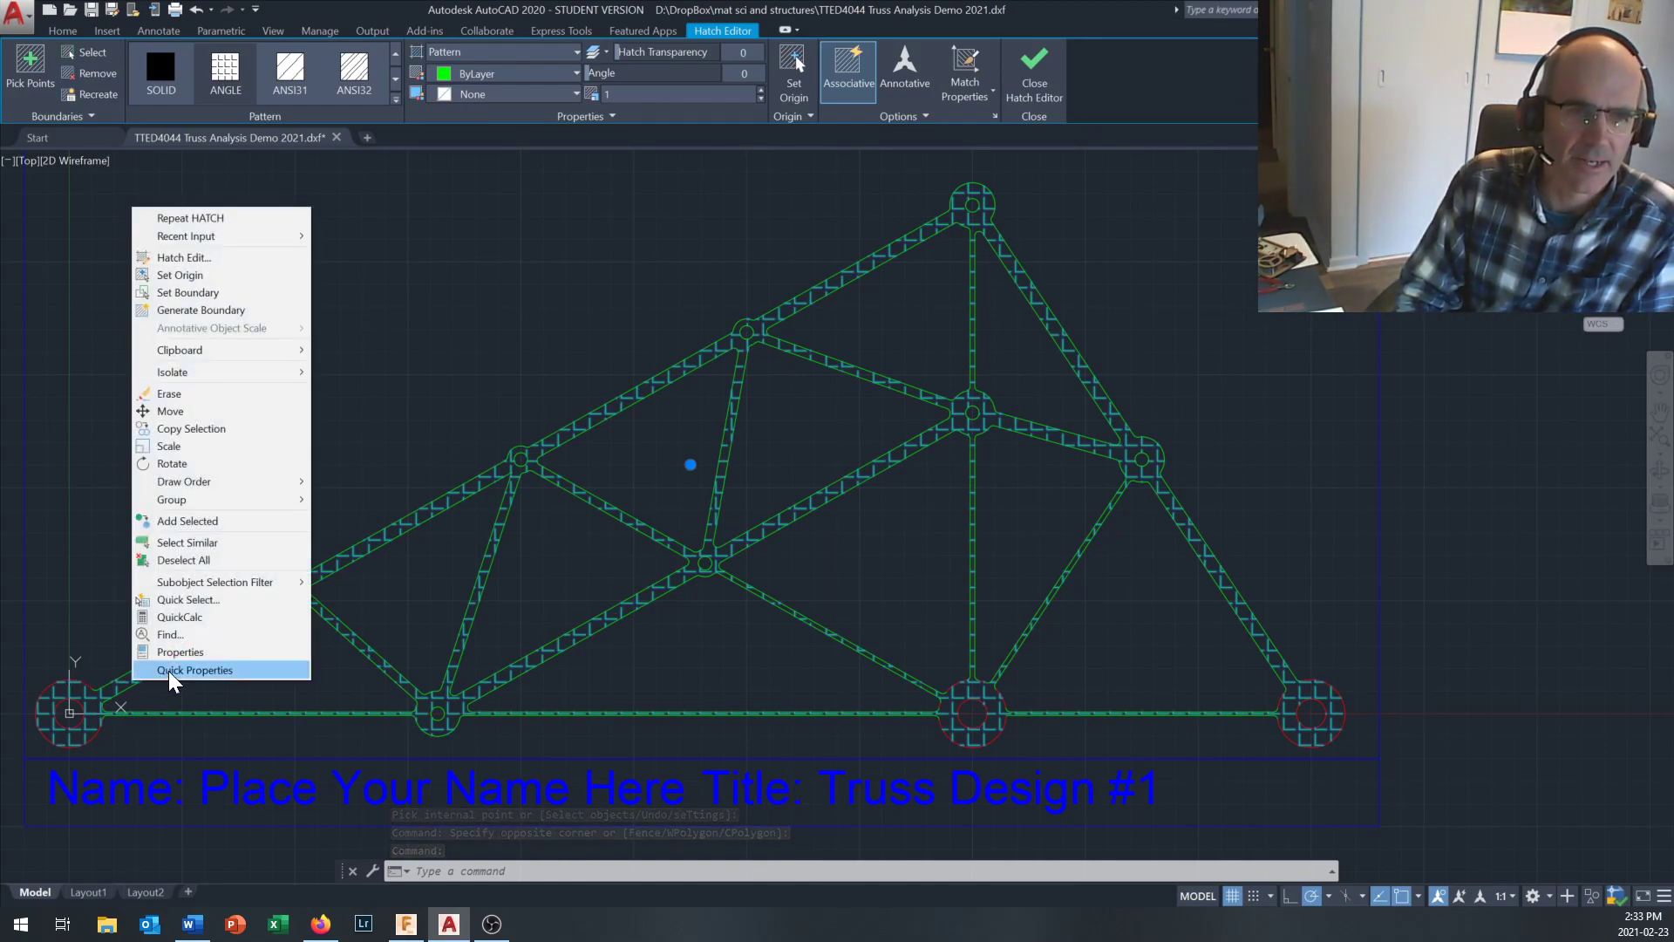
click(168, 652)
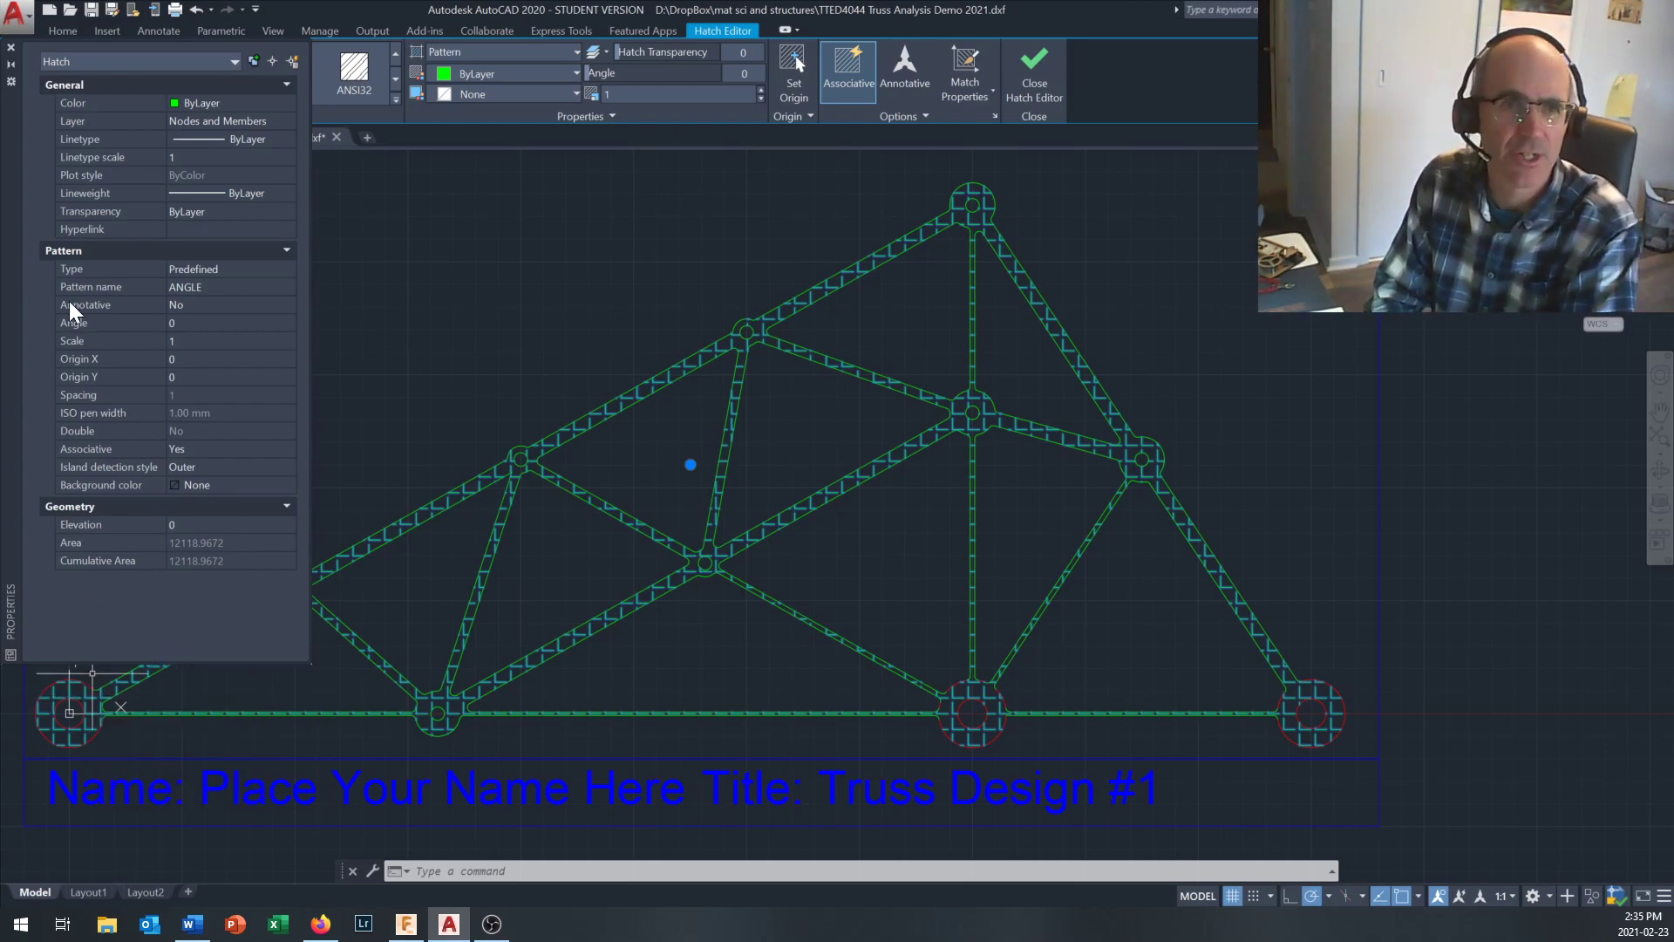
click(11, 49)
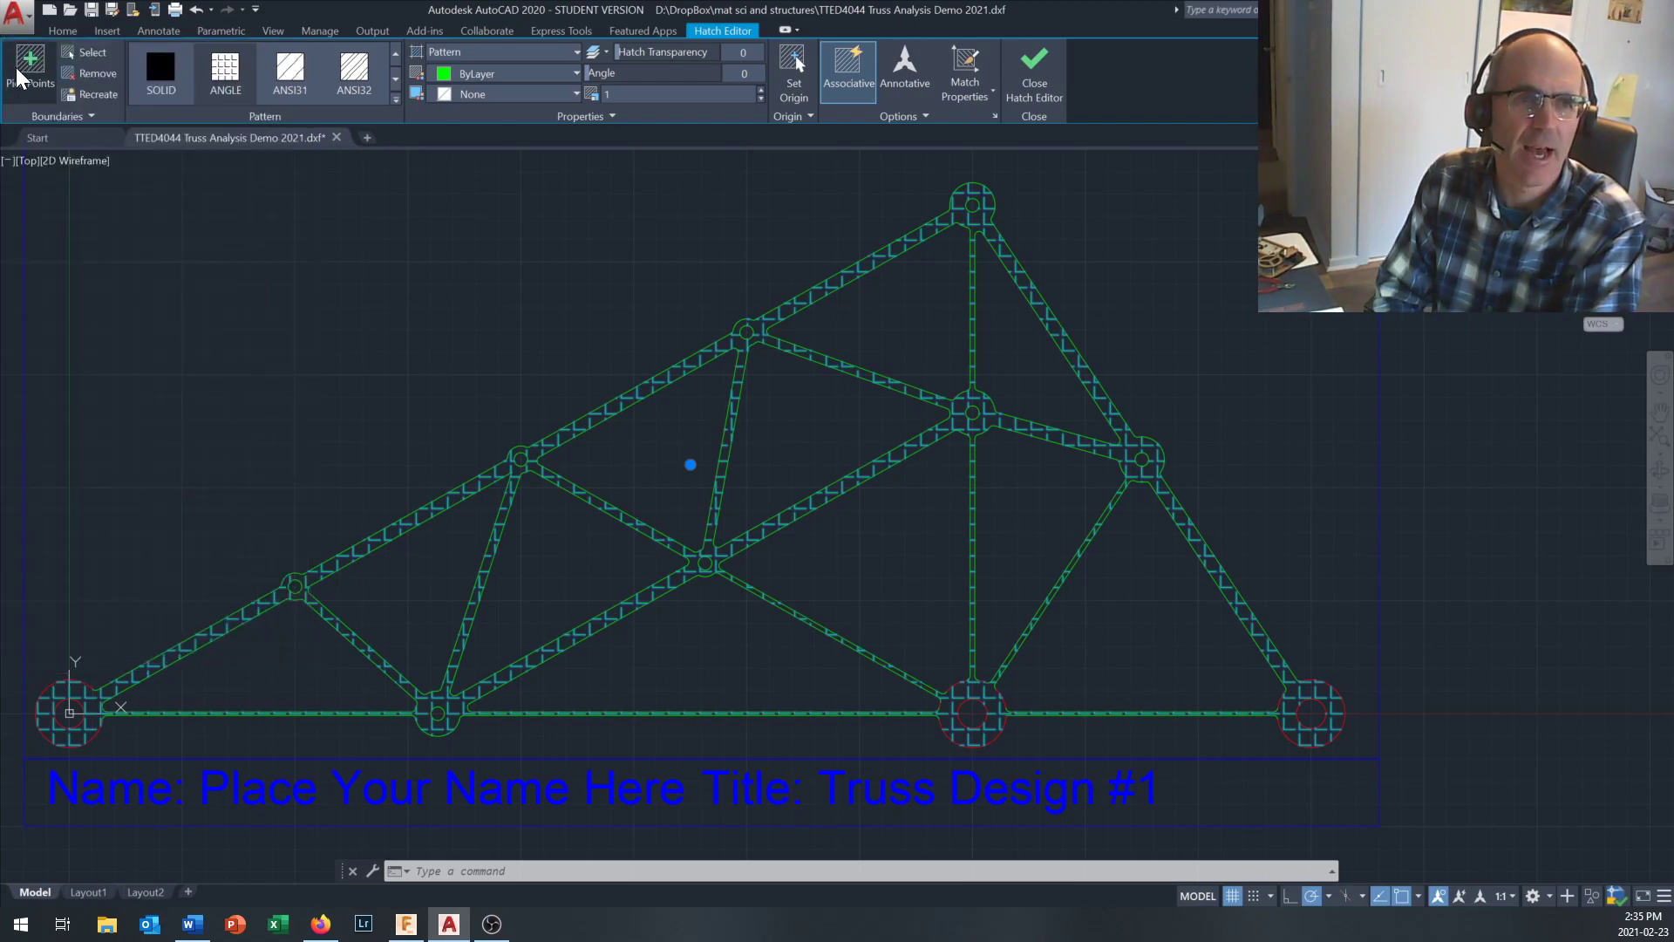
Deselect the hatch and undo it to leave only the truss outlines.
key(Escape)
key(ctrl+z)
key(ctrl+z)
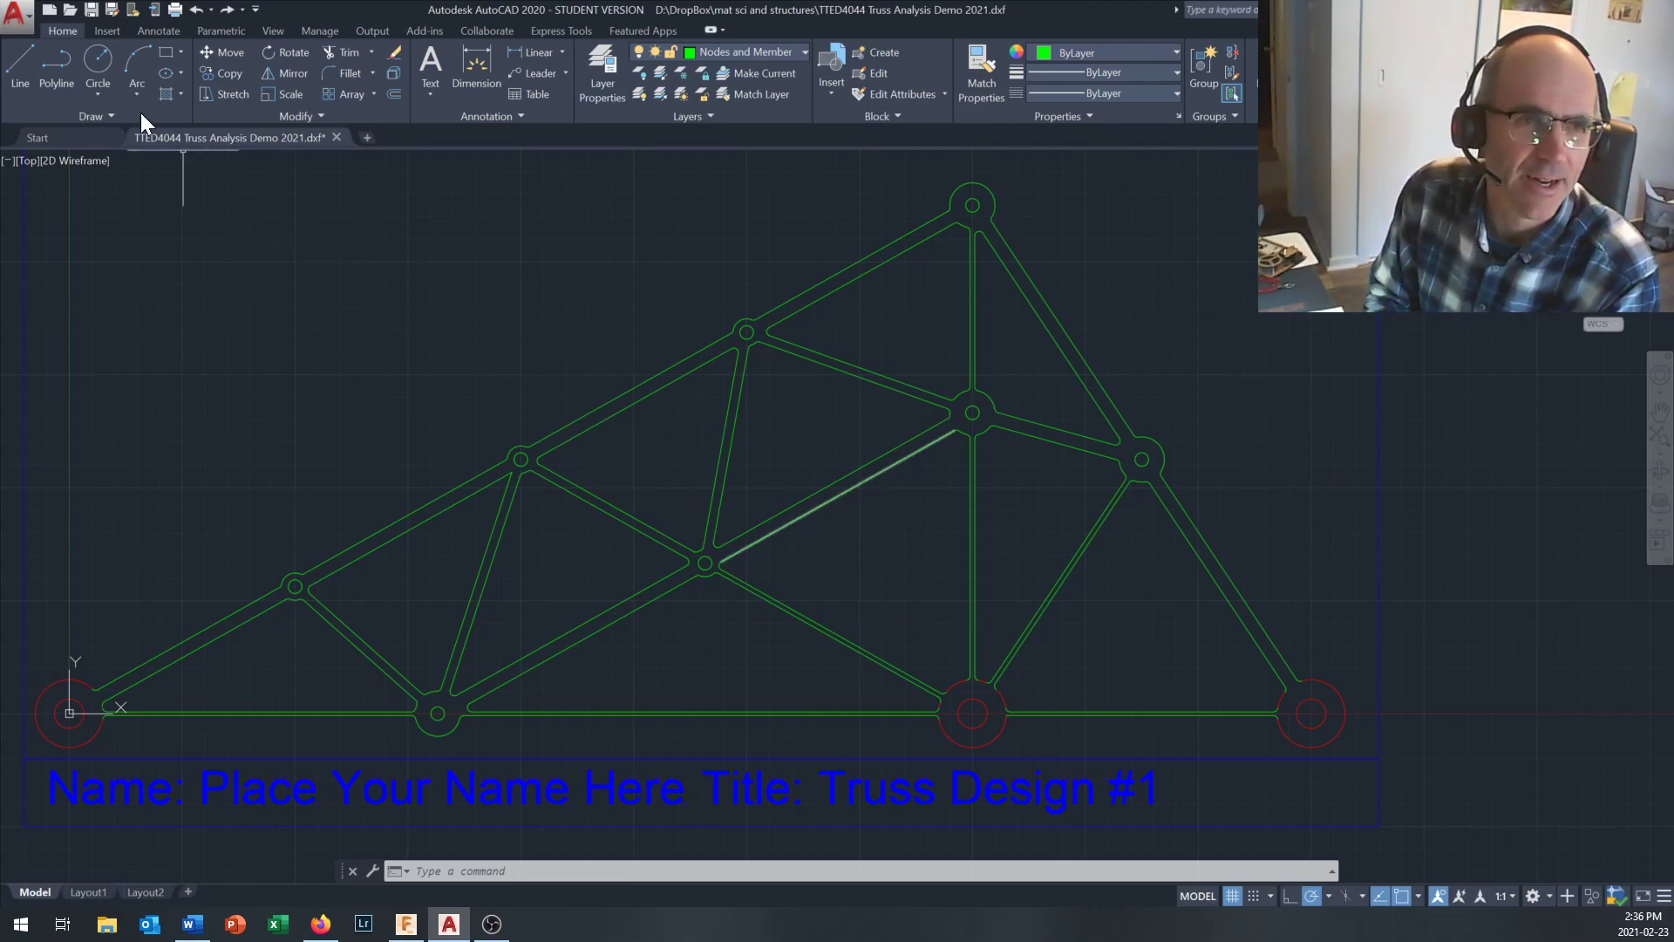
Start saving the drawing as a new file of type AutoCAD 2018 DXF (*.dxf) in the mat sci and structures folder.
click(17, 17)
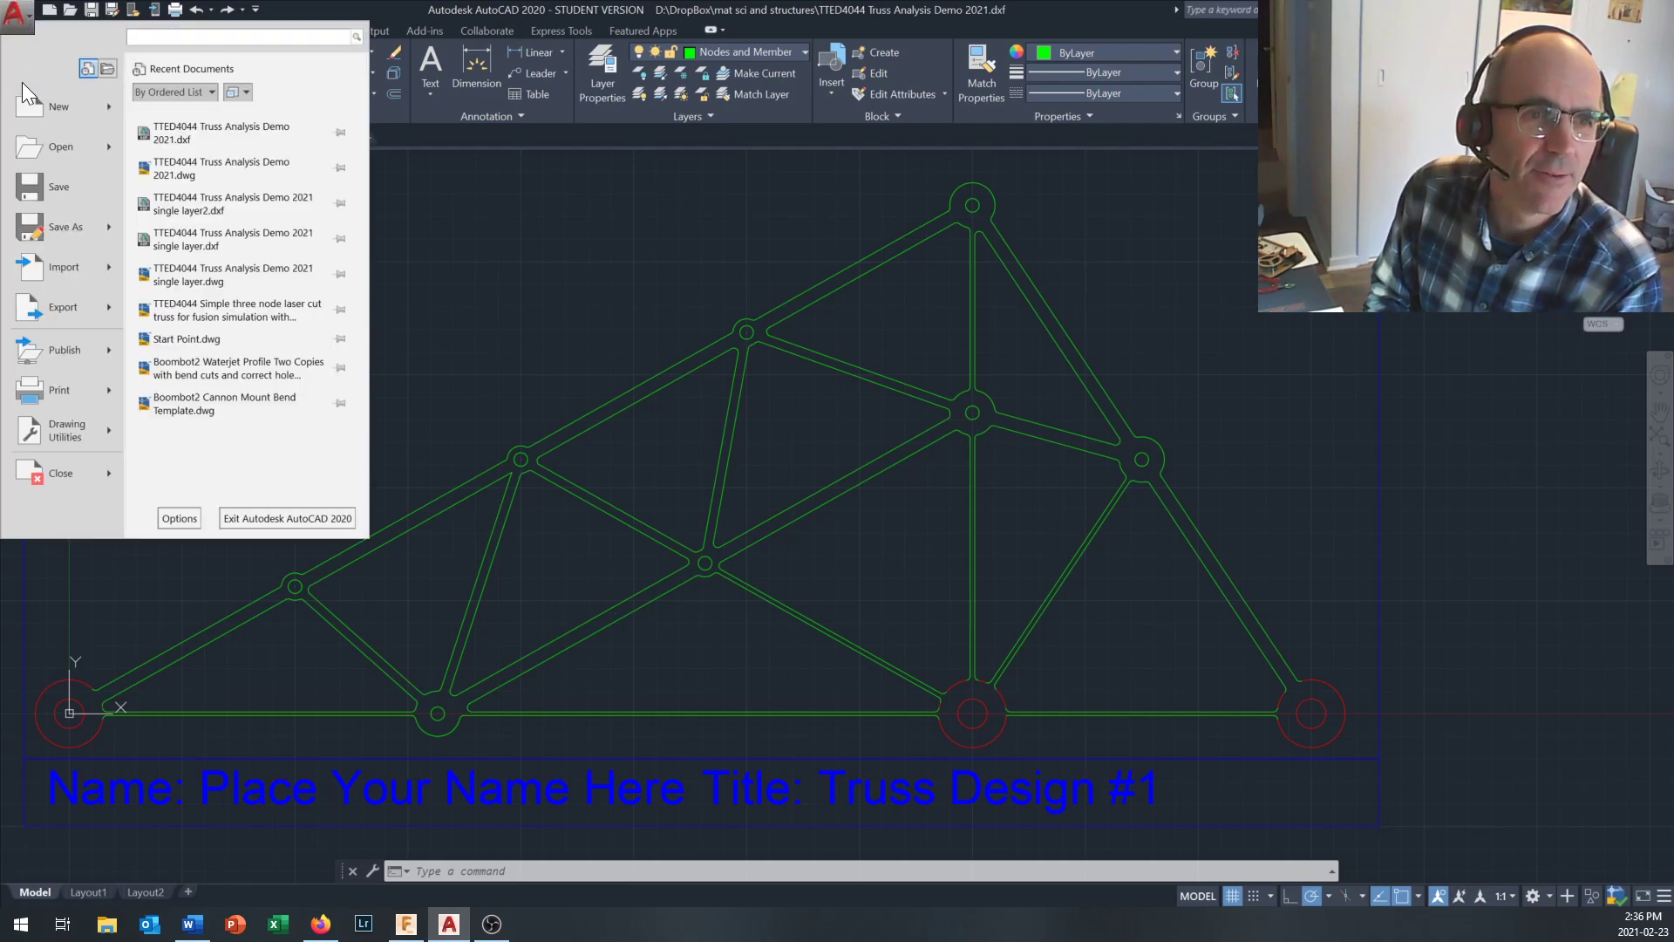
click(74, 232)
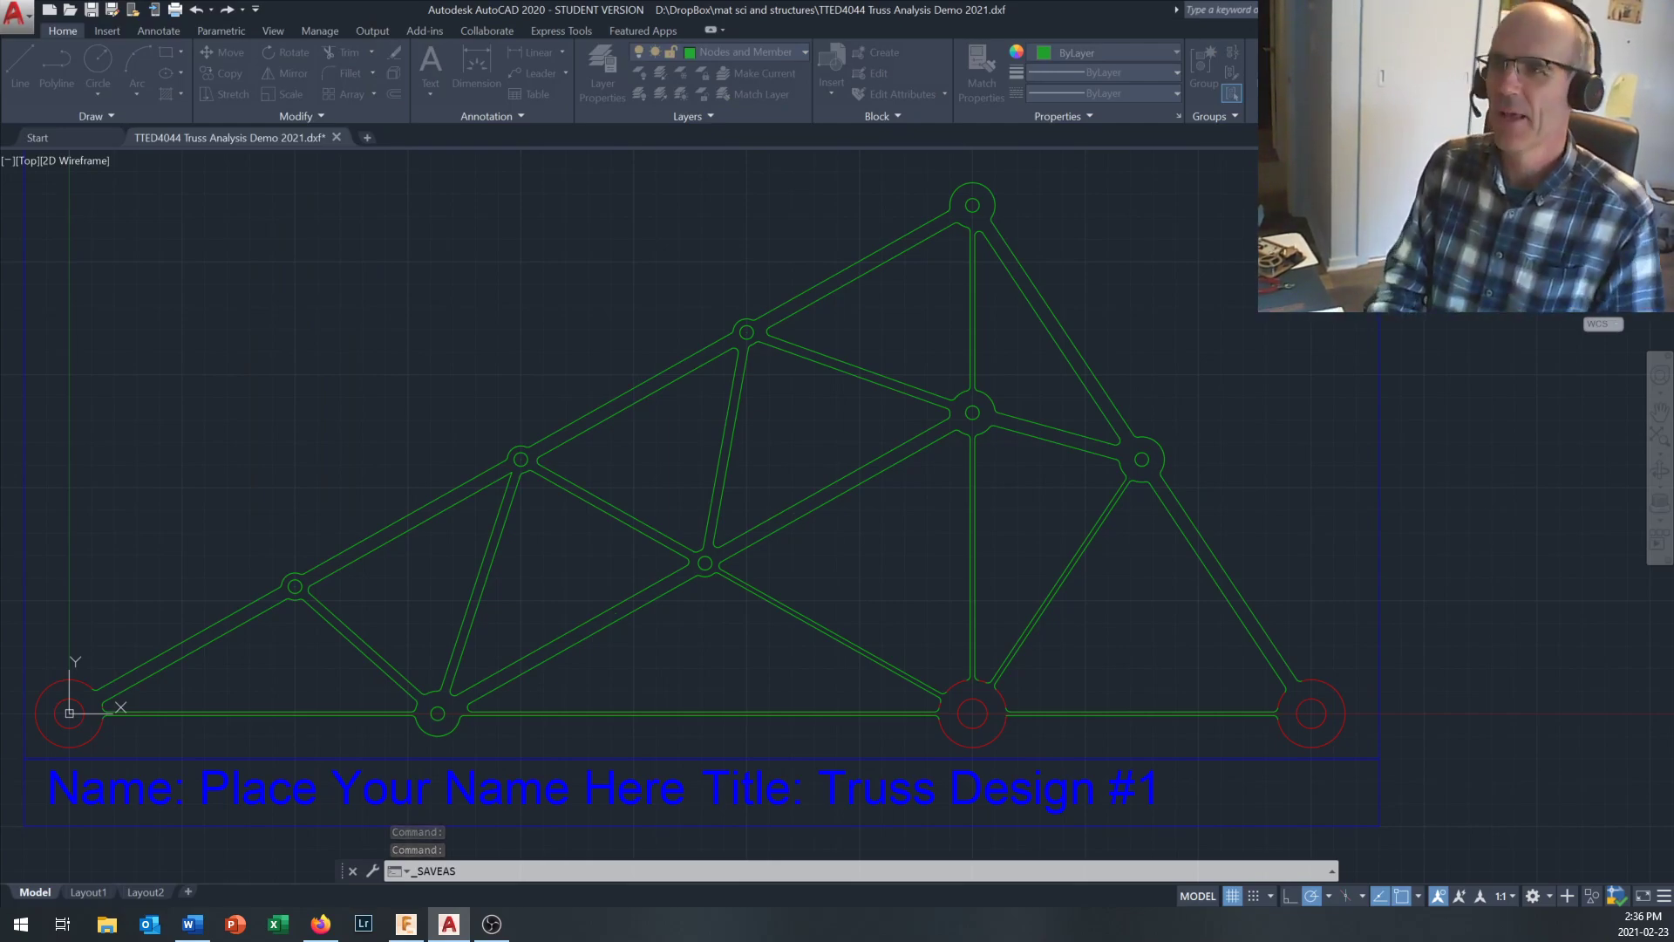
mouse_move(1582, 458)
mouse_down()
mouse_move(717, 249)
mouse_move(656, 203)
mouse_up()
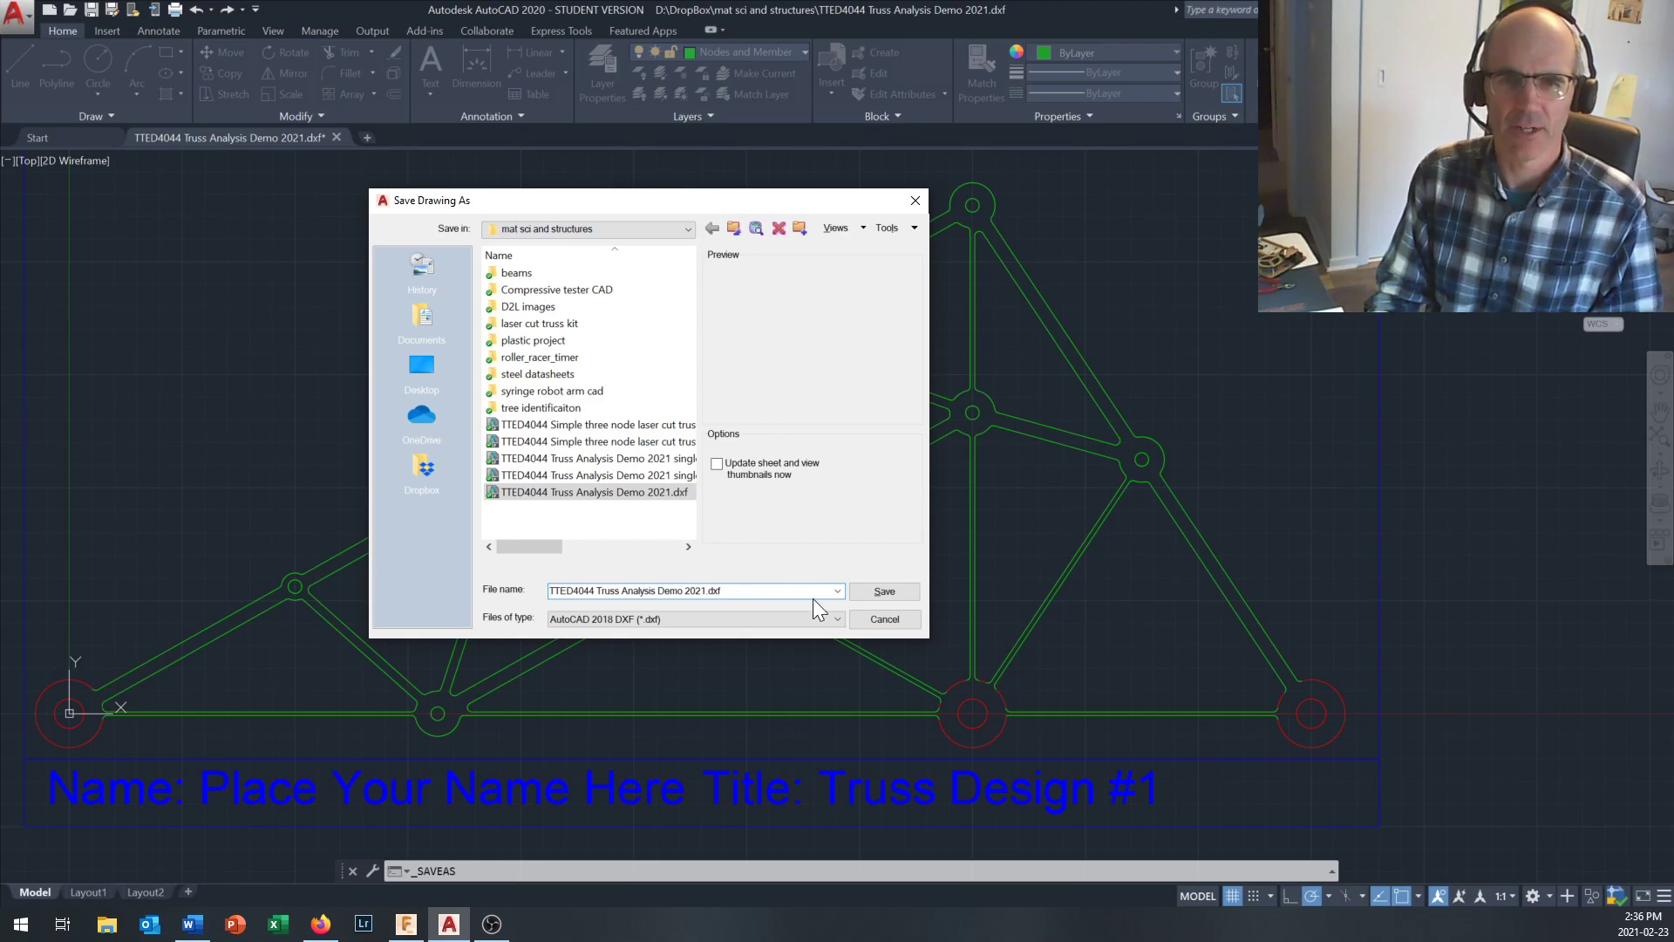
click(829, 621)
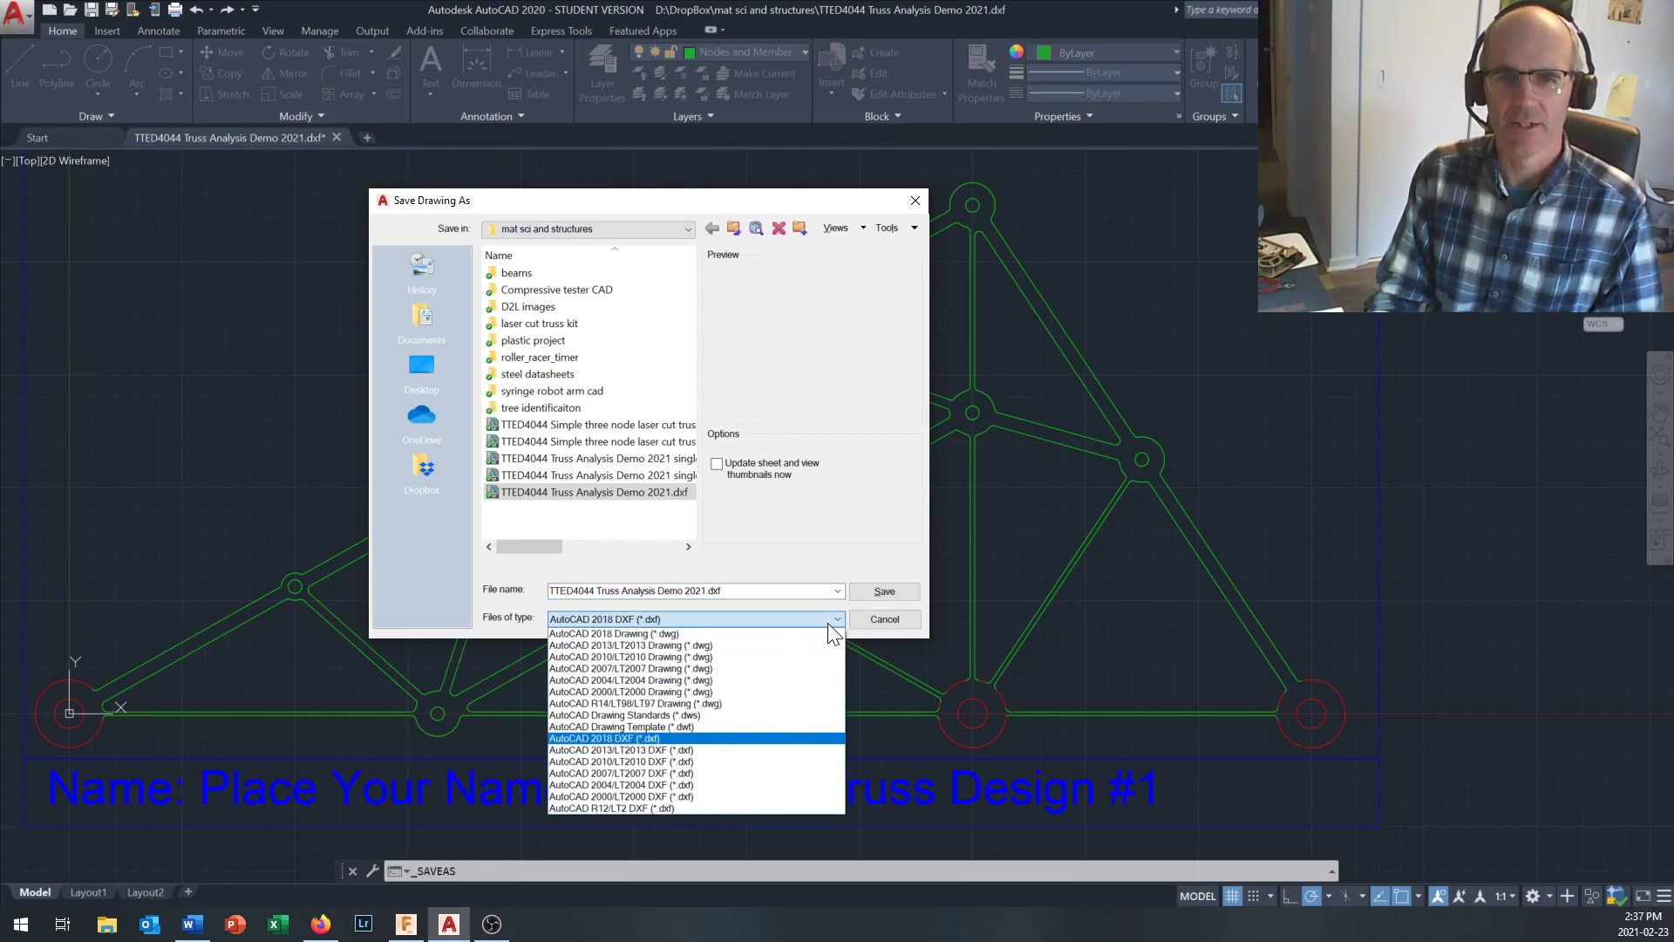
click(630, 737)
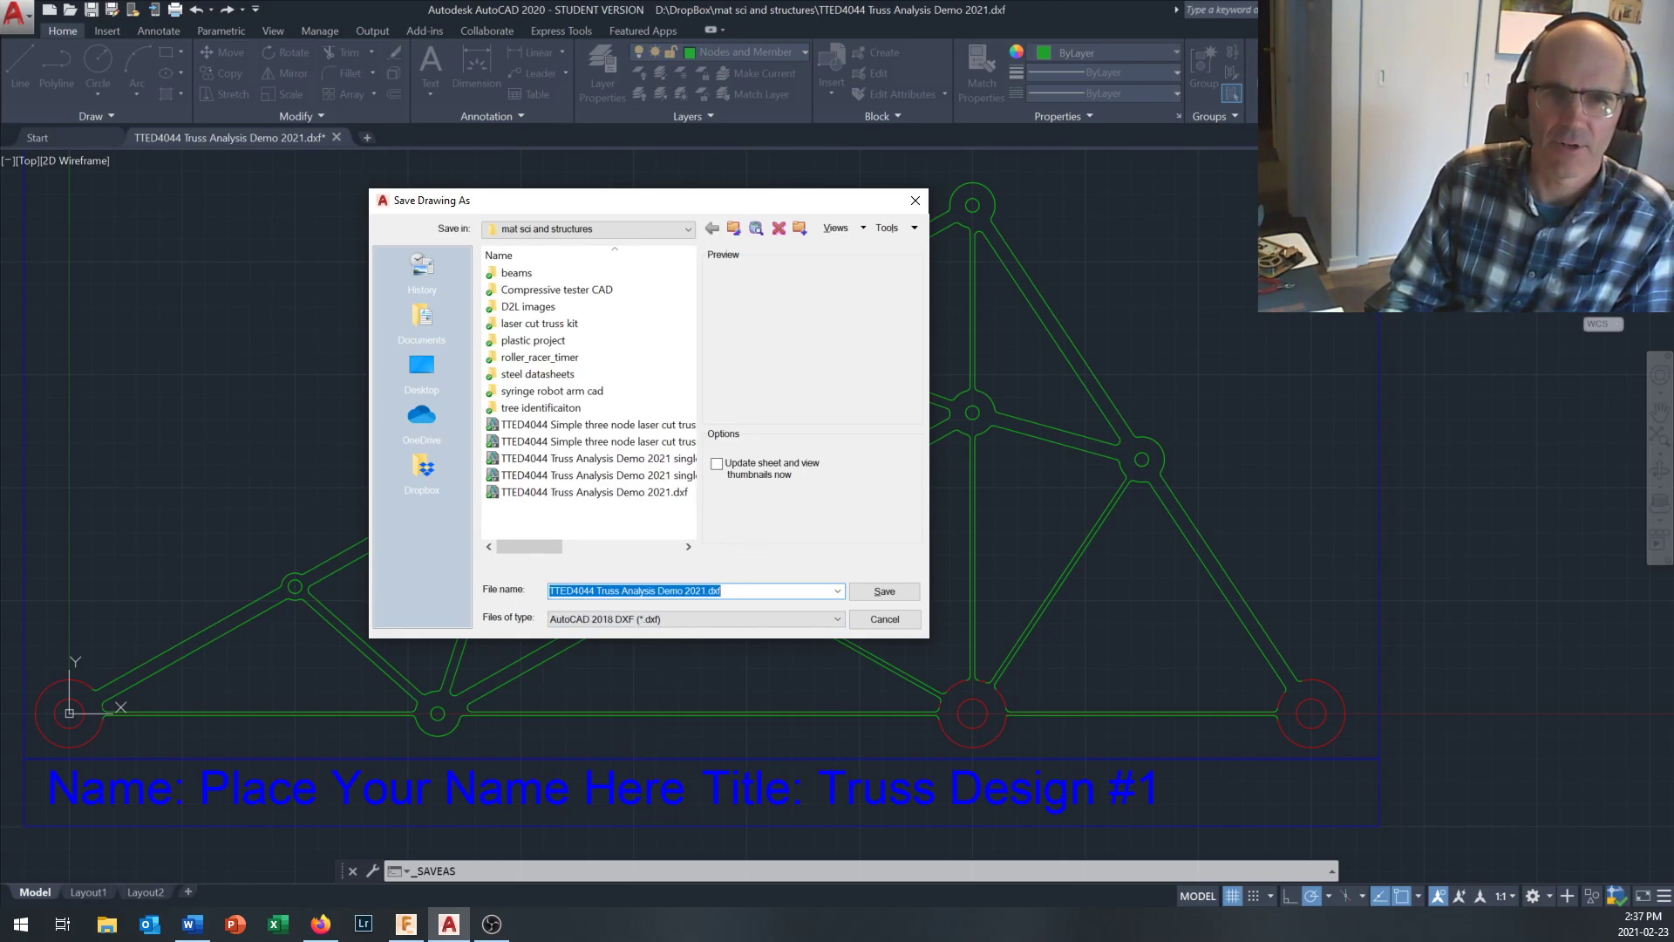
Name the DXF file "TTED4044 Truss Analysis Demo 2021 Live.dxf" and save it.
click(703, 591)
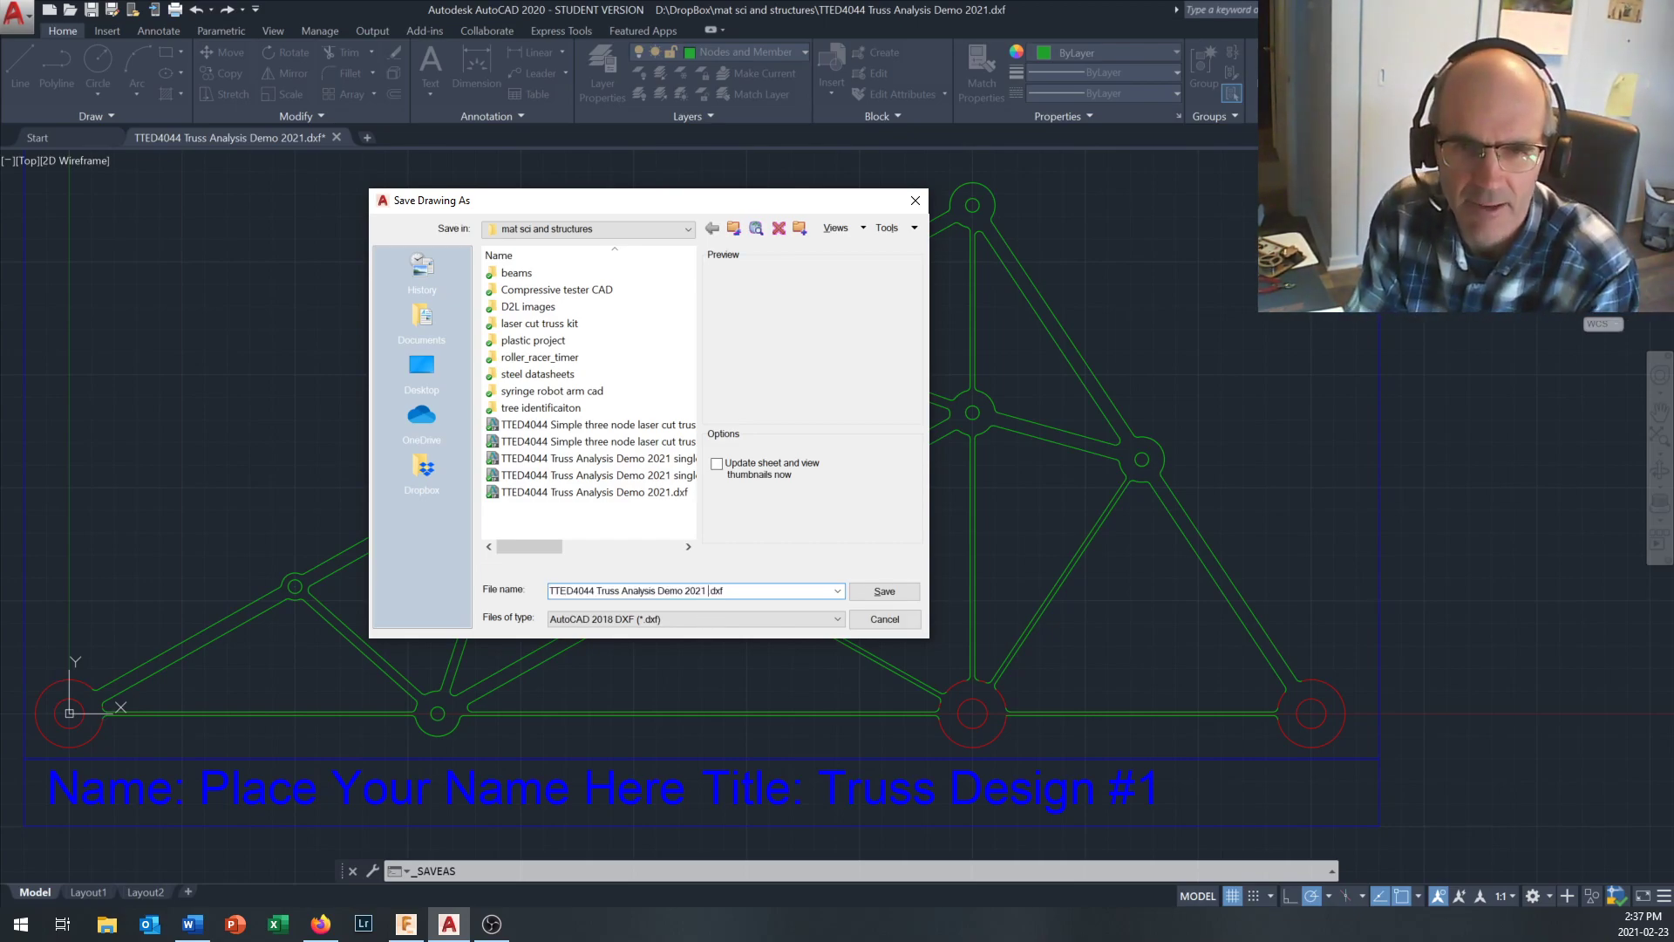
text(Live)
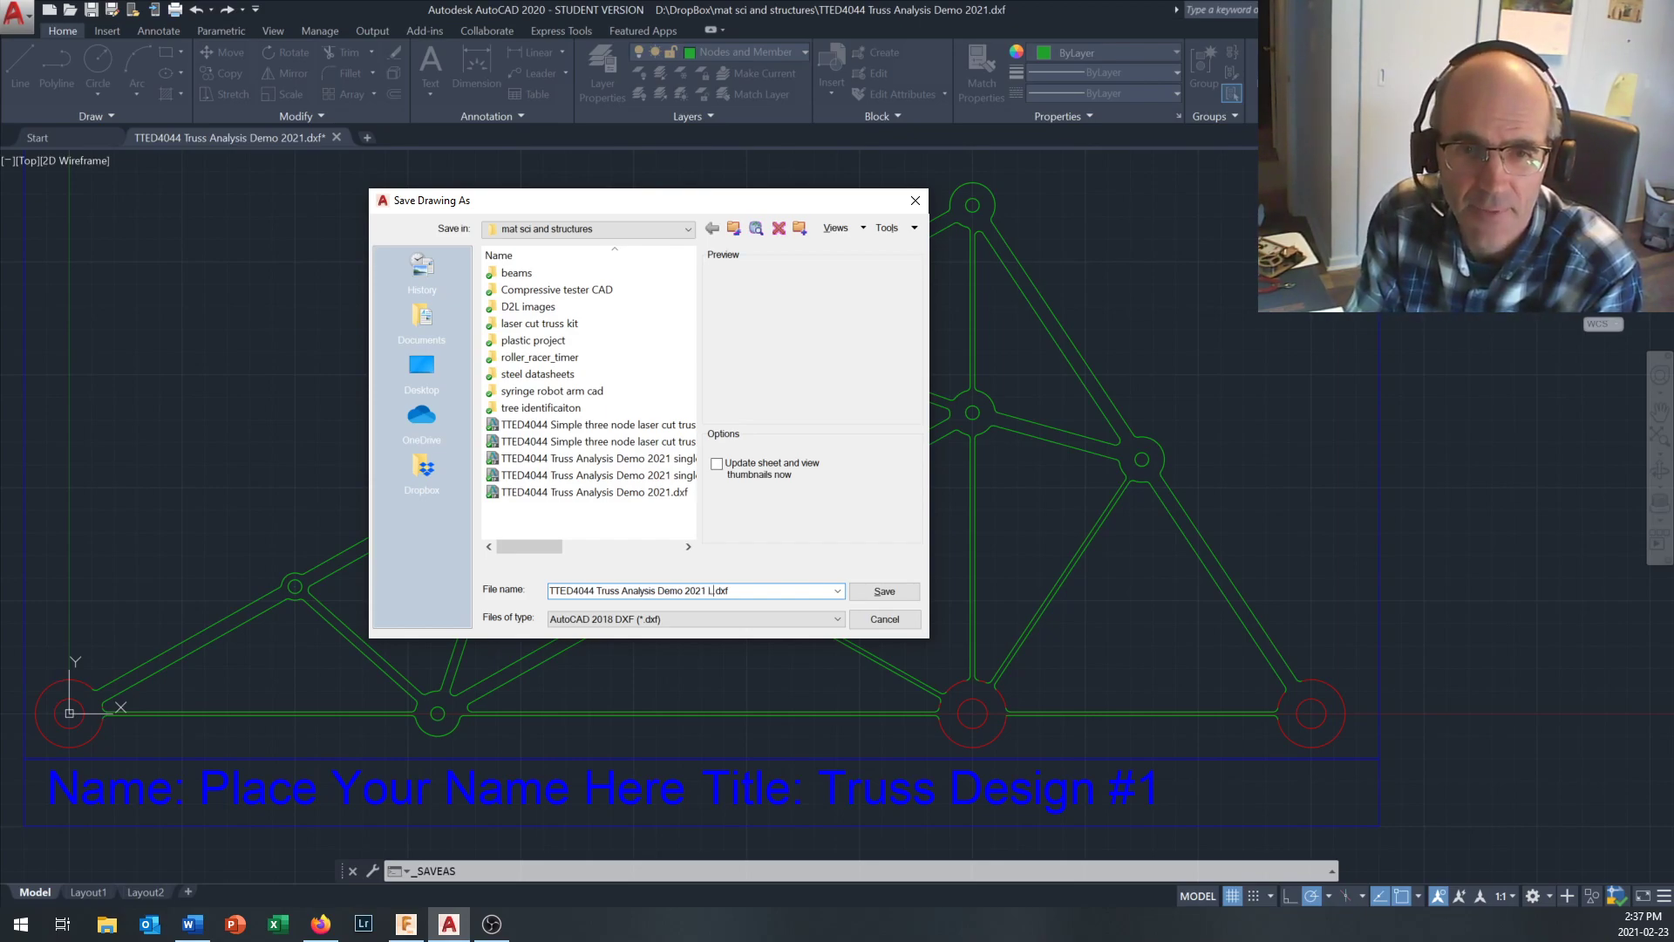
key(Delete)
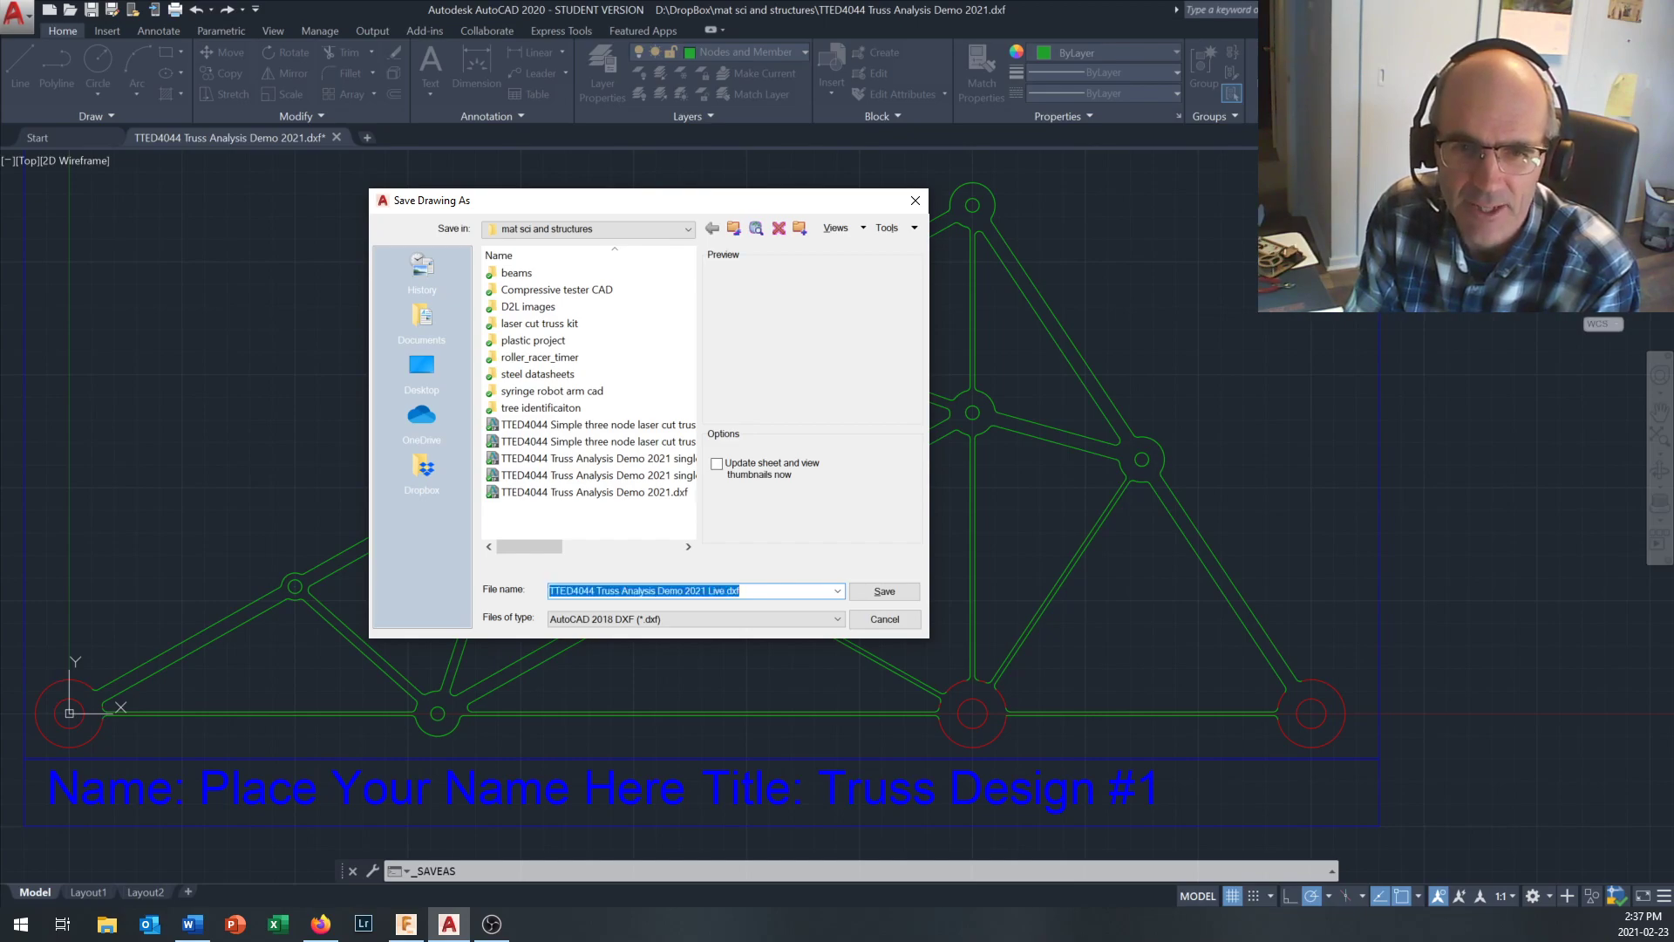
key(Return)
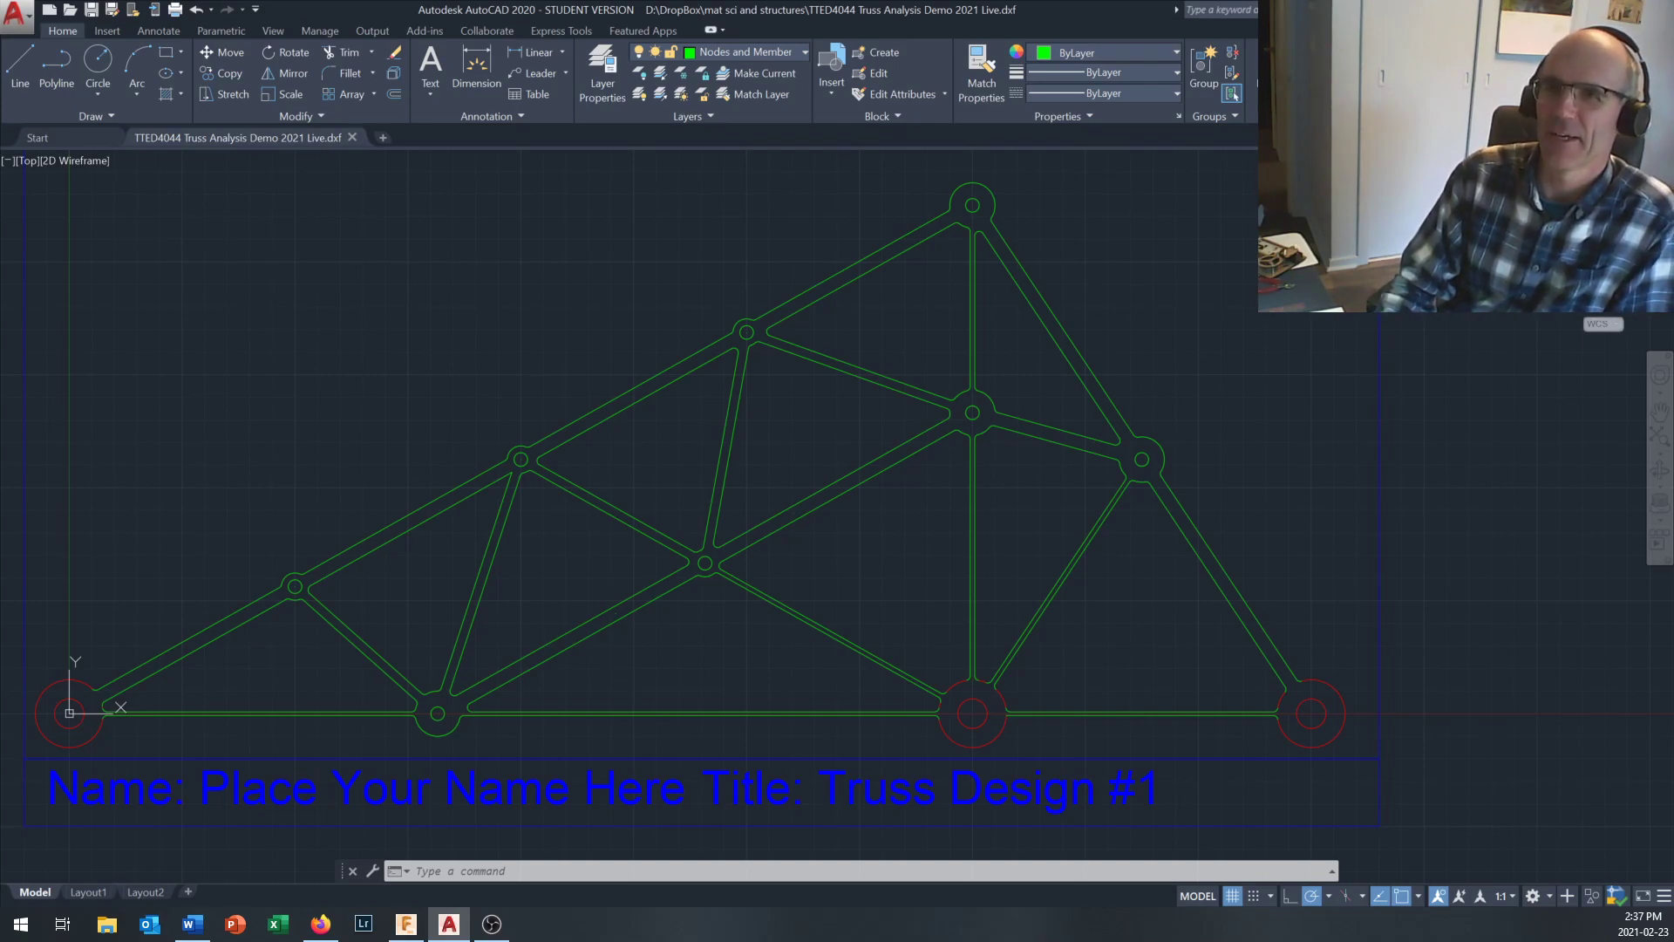
Switch from AutoCAD to Fusion 360 and resize its window to fill about three quarters of the screen width.
click(1574, 10)
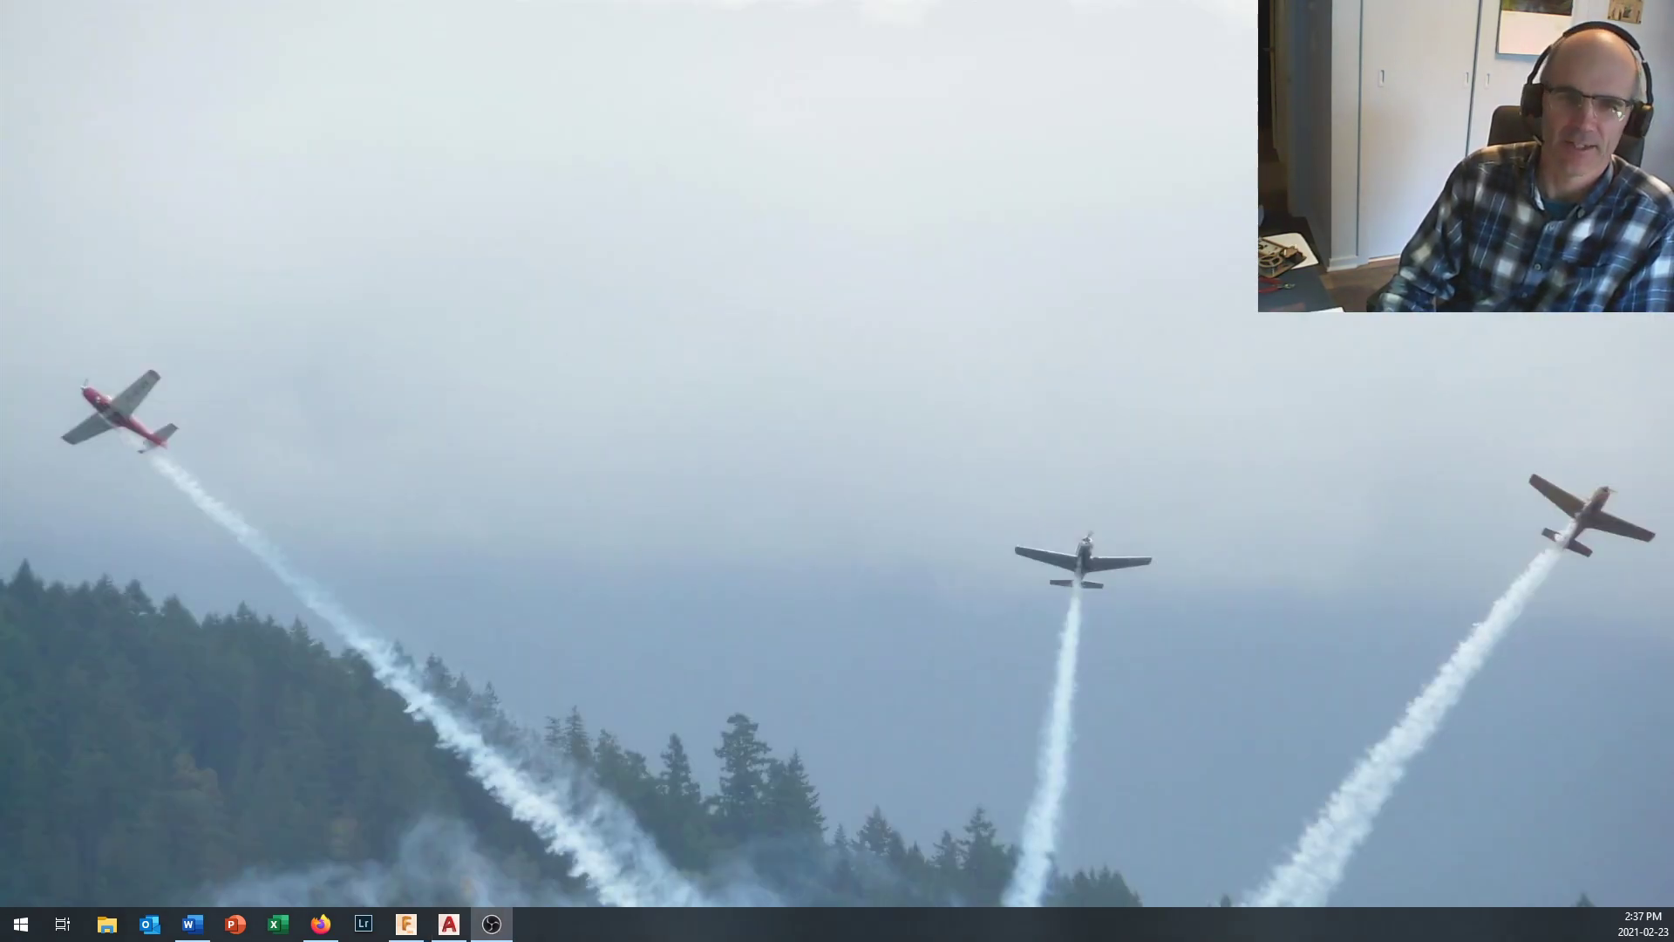
click(406, 923)
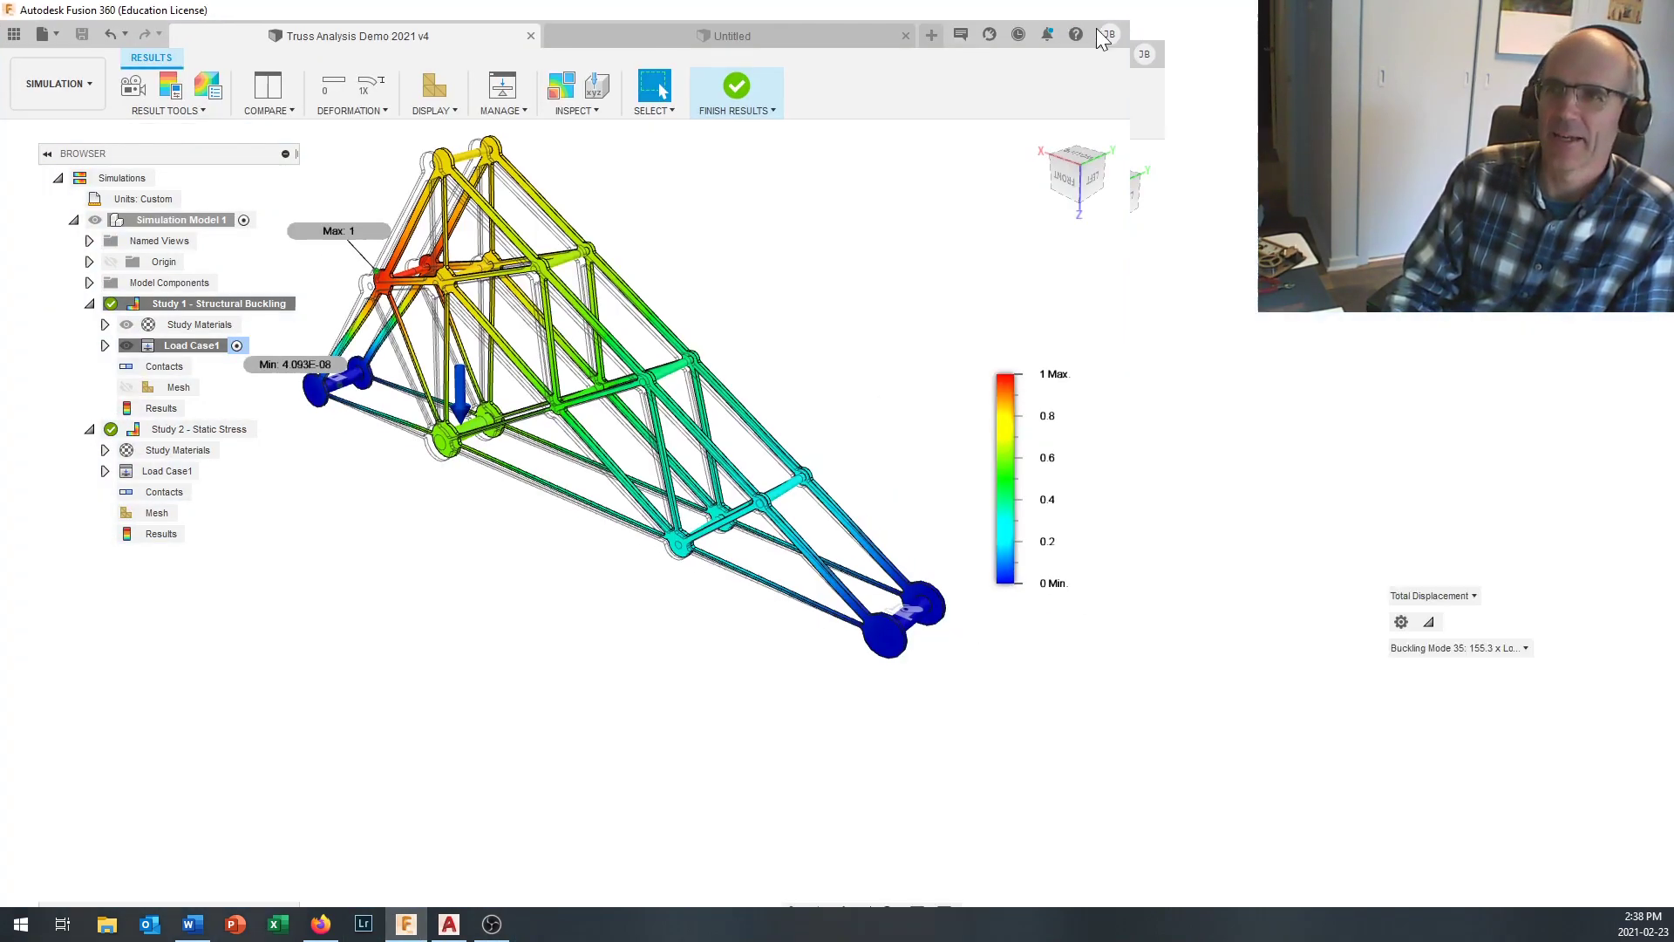
click(1104, 26)
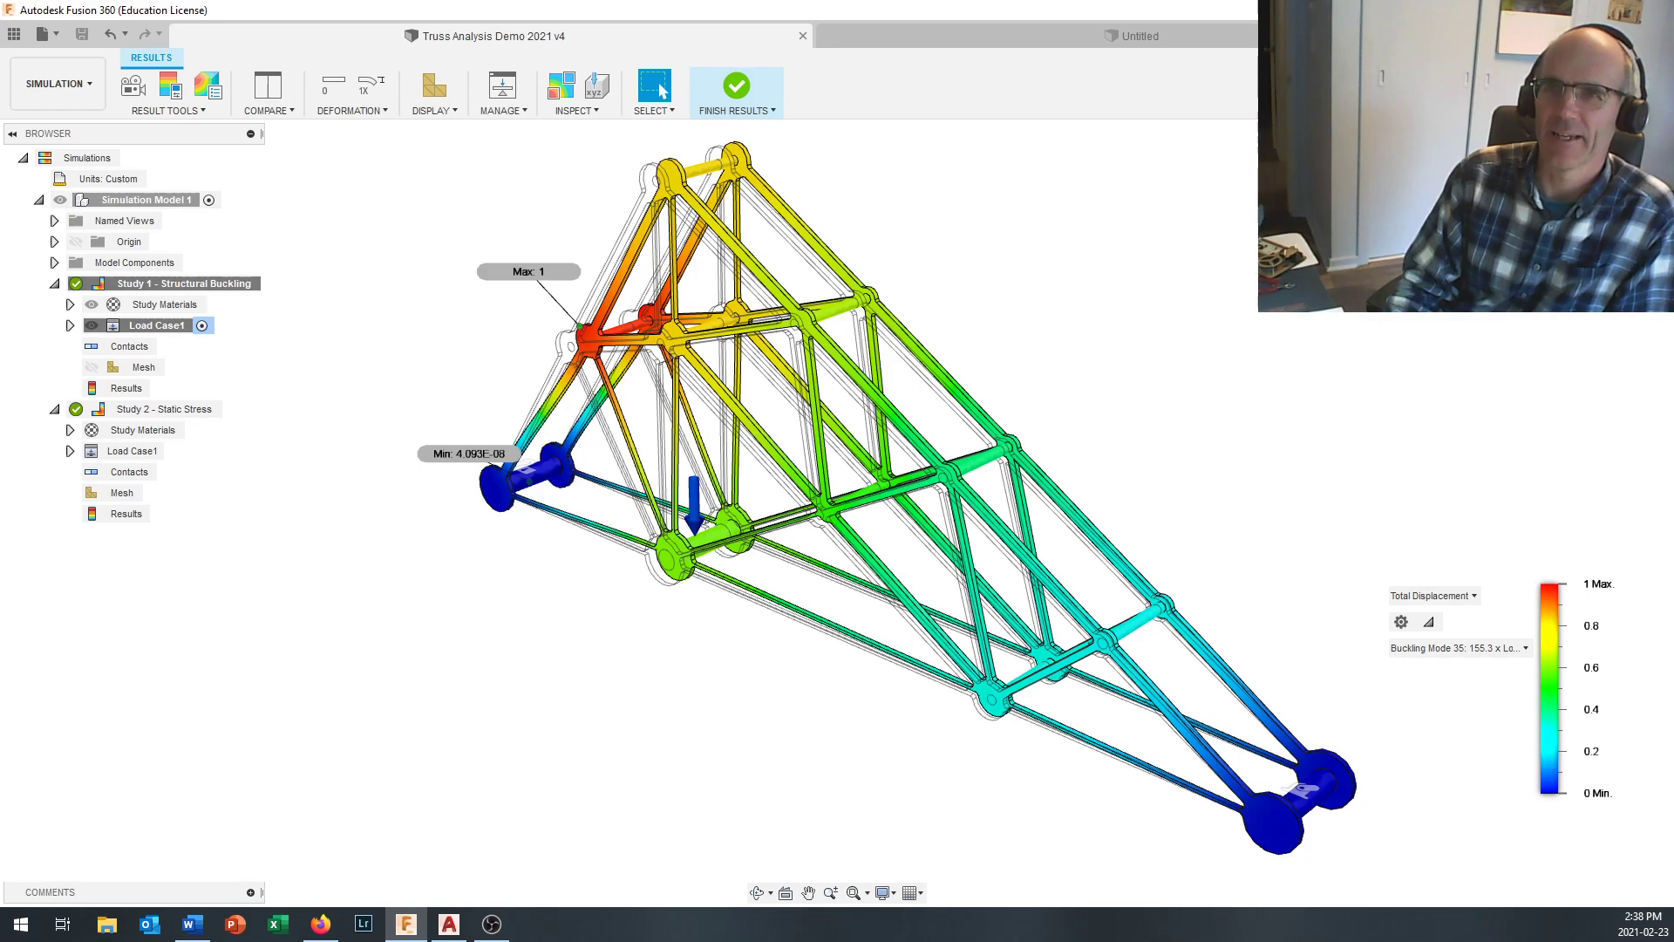
click(1614, 10)
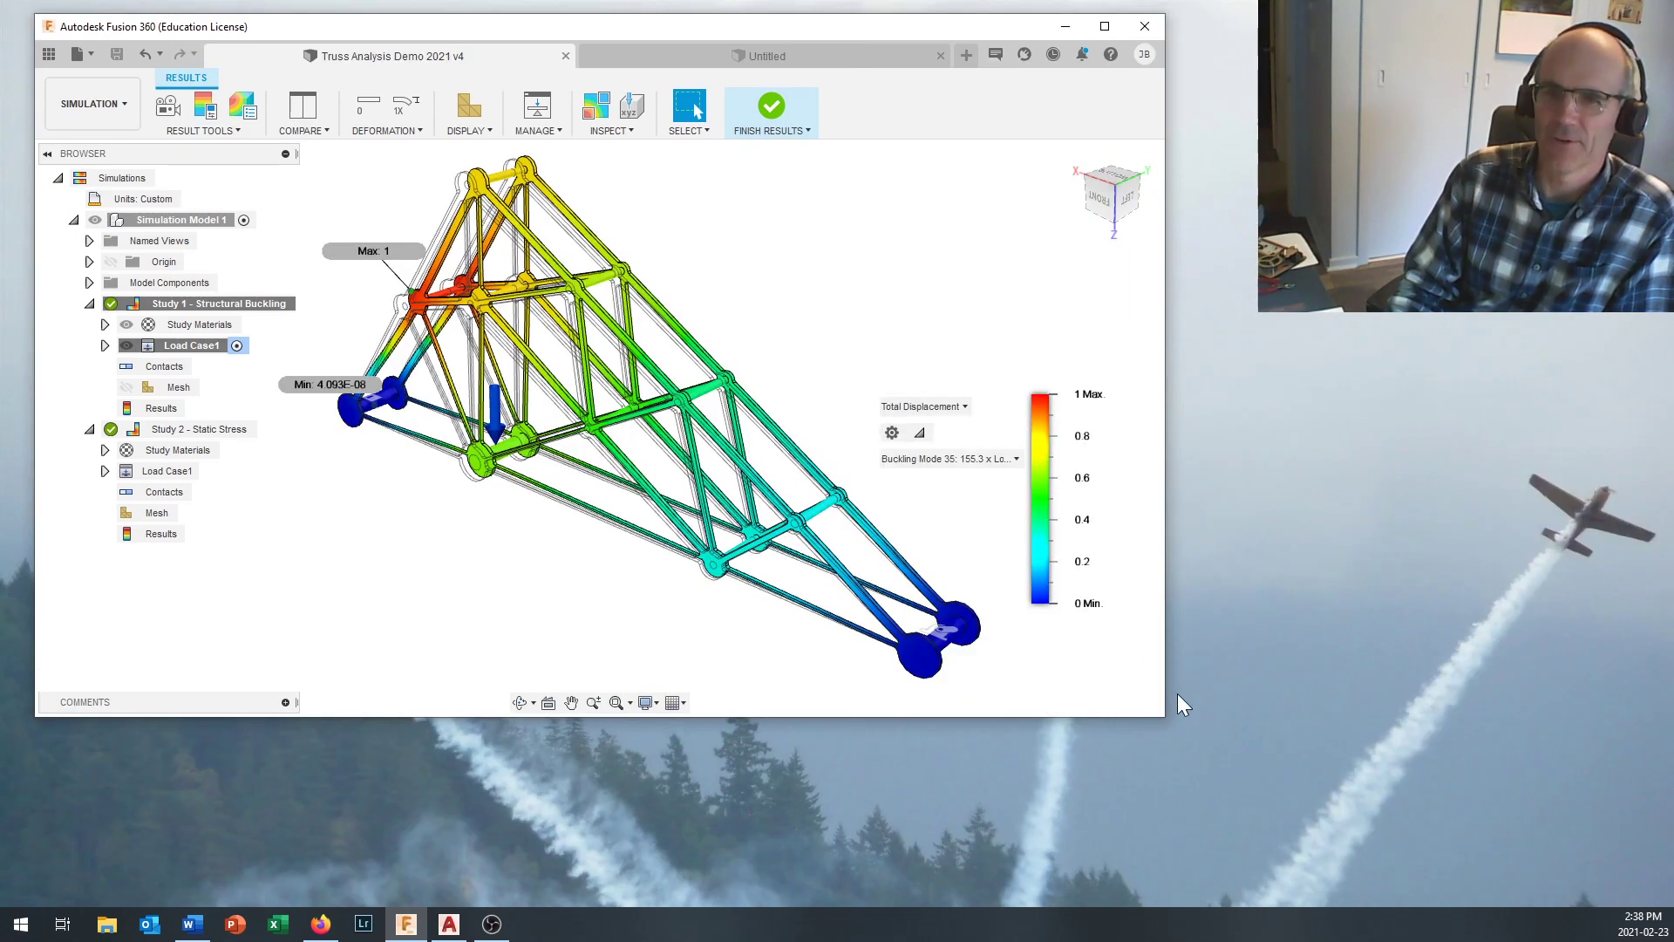
drag(1168, 718, 1255, 894)
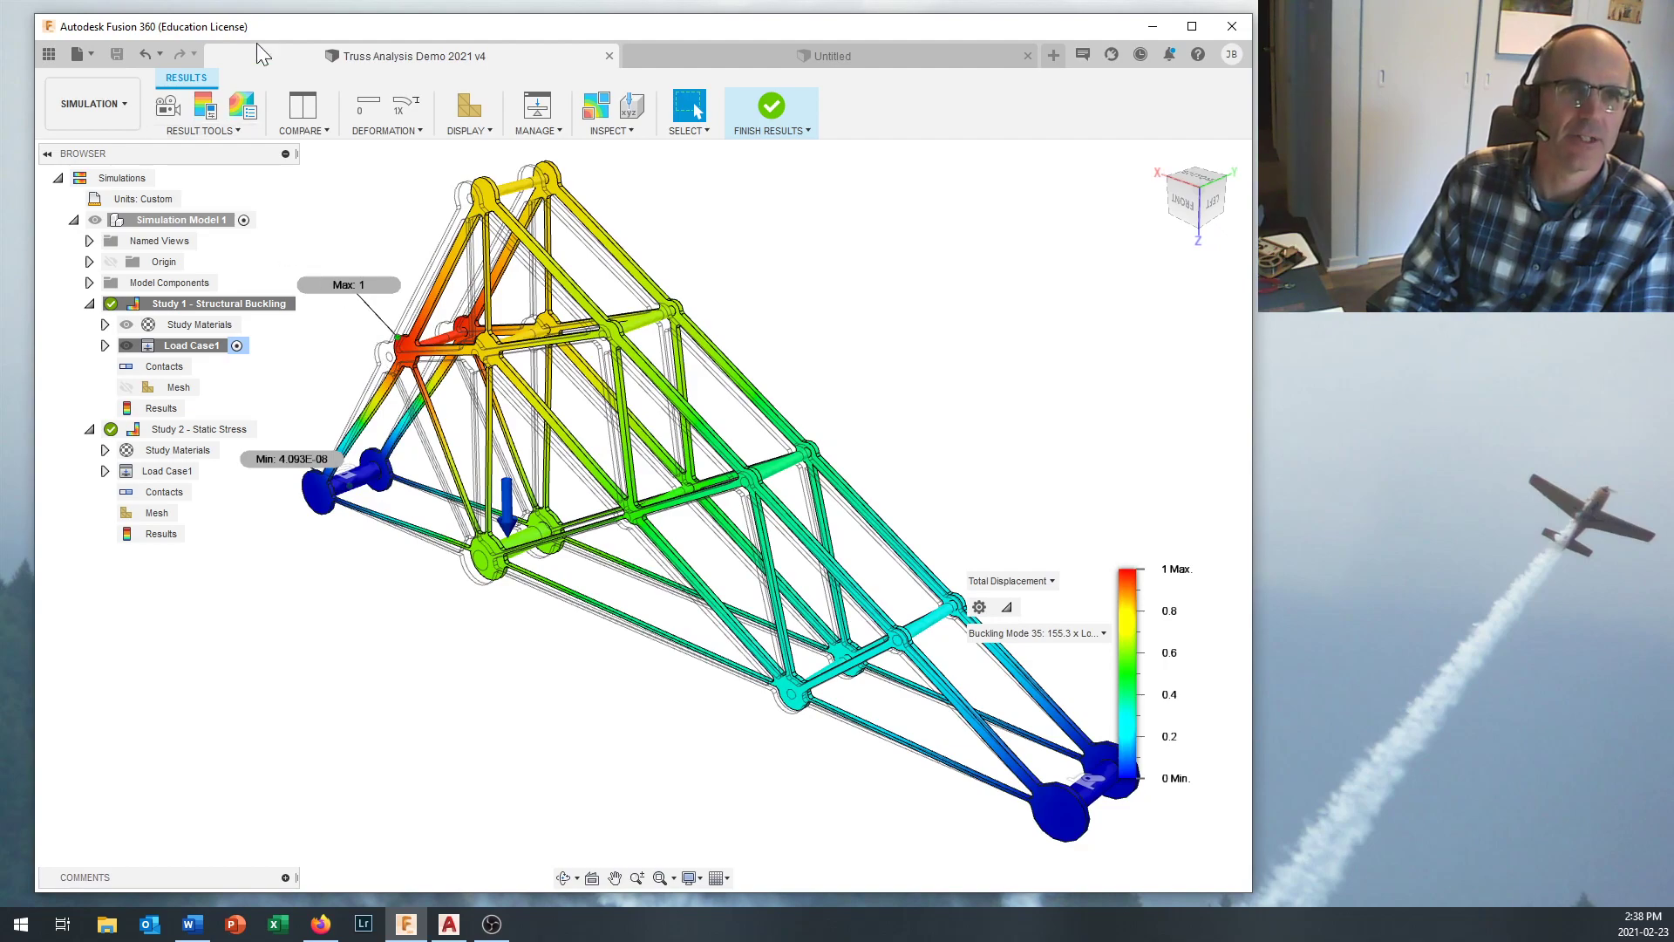
drag(285, 24, 253, 18)
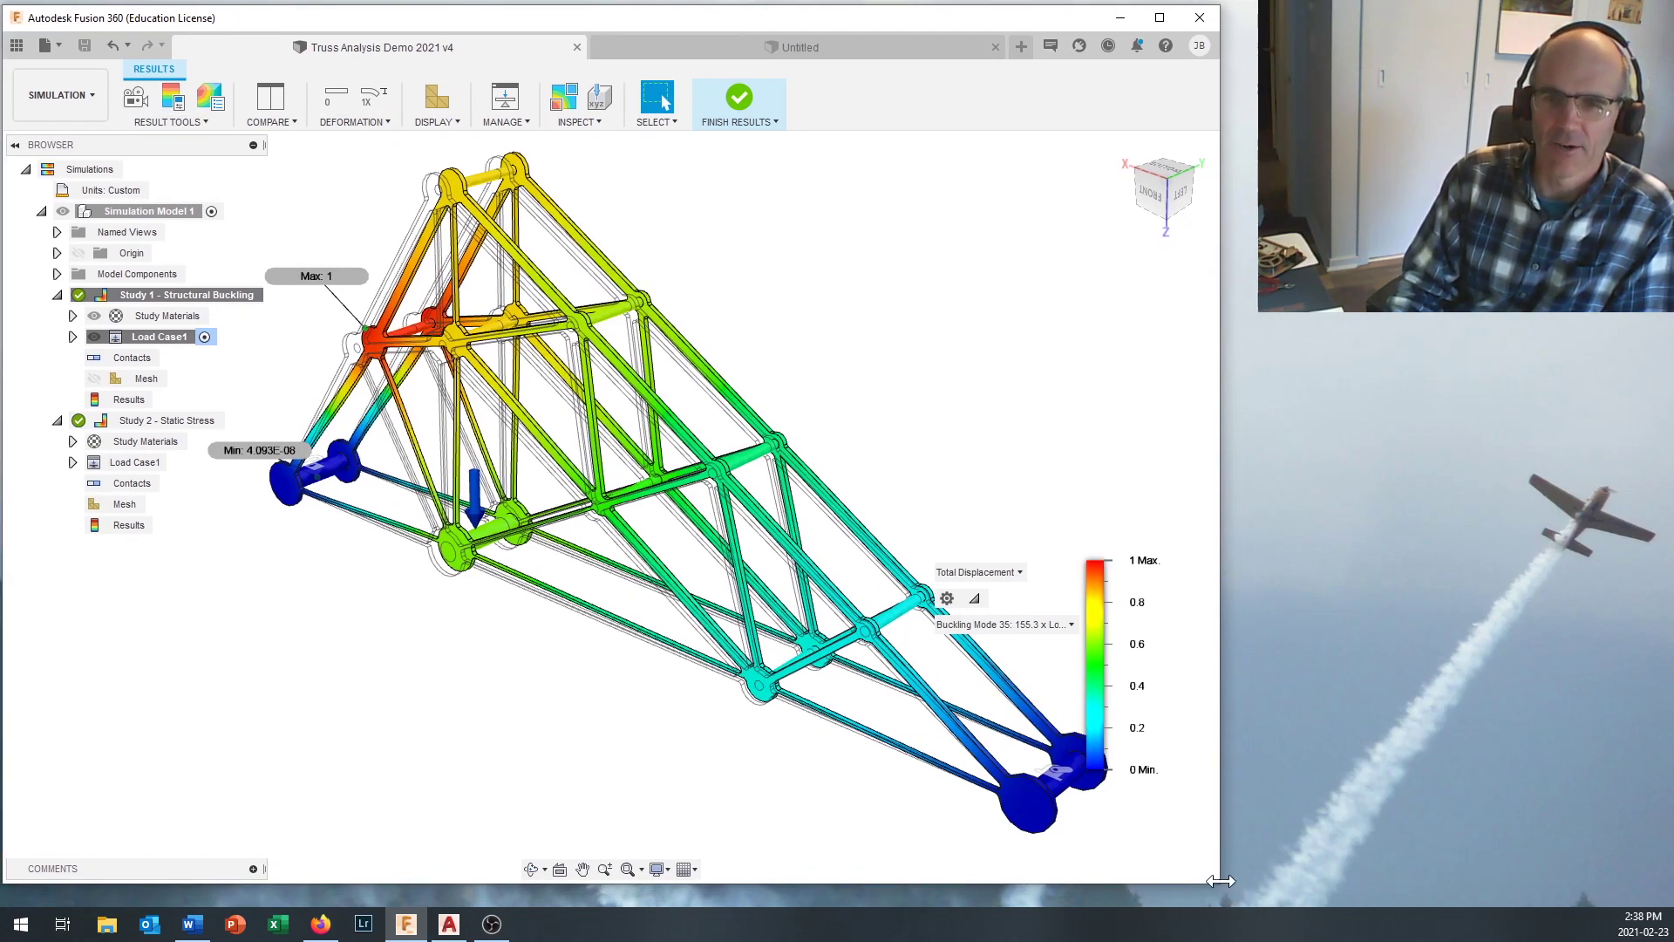
drag(1217, 889, 1248, 904)
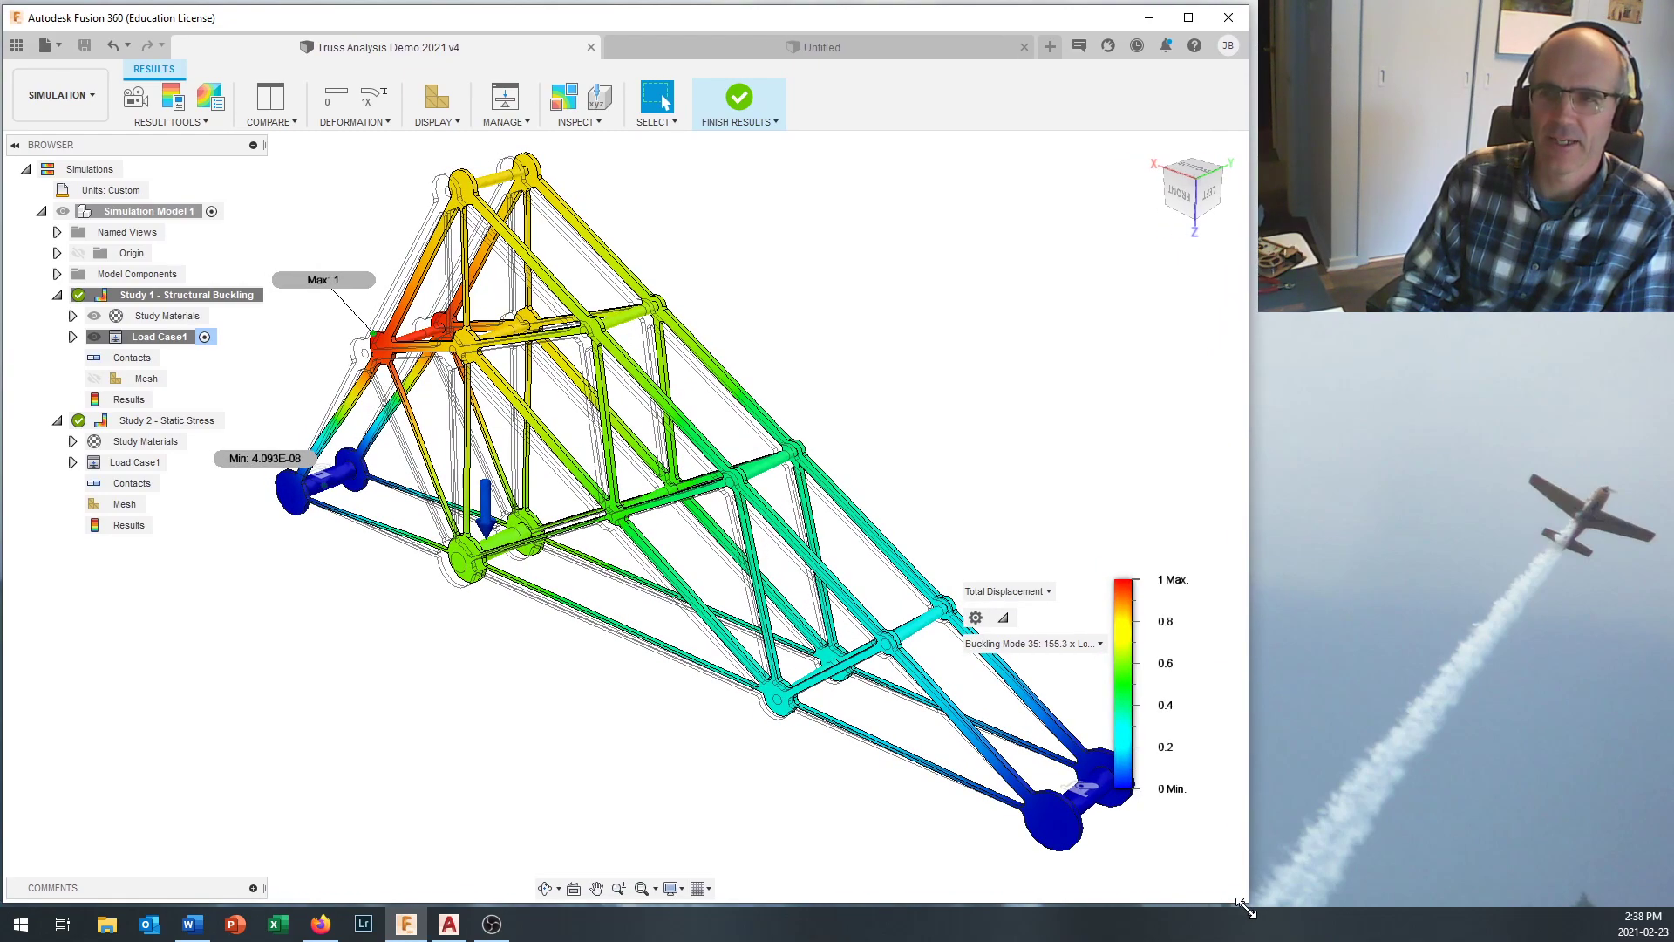
Look through the designs stored in the Truss Analysis project.
click(16, 146)
click(16, 145)
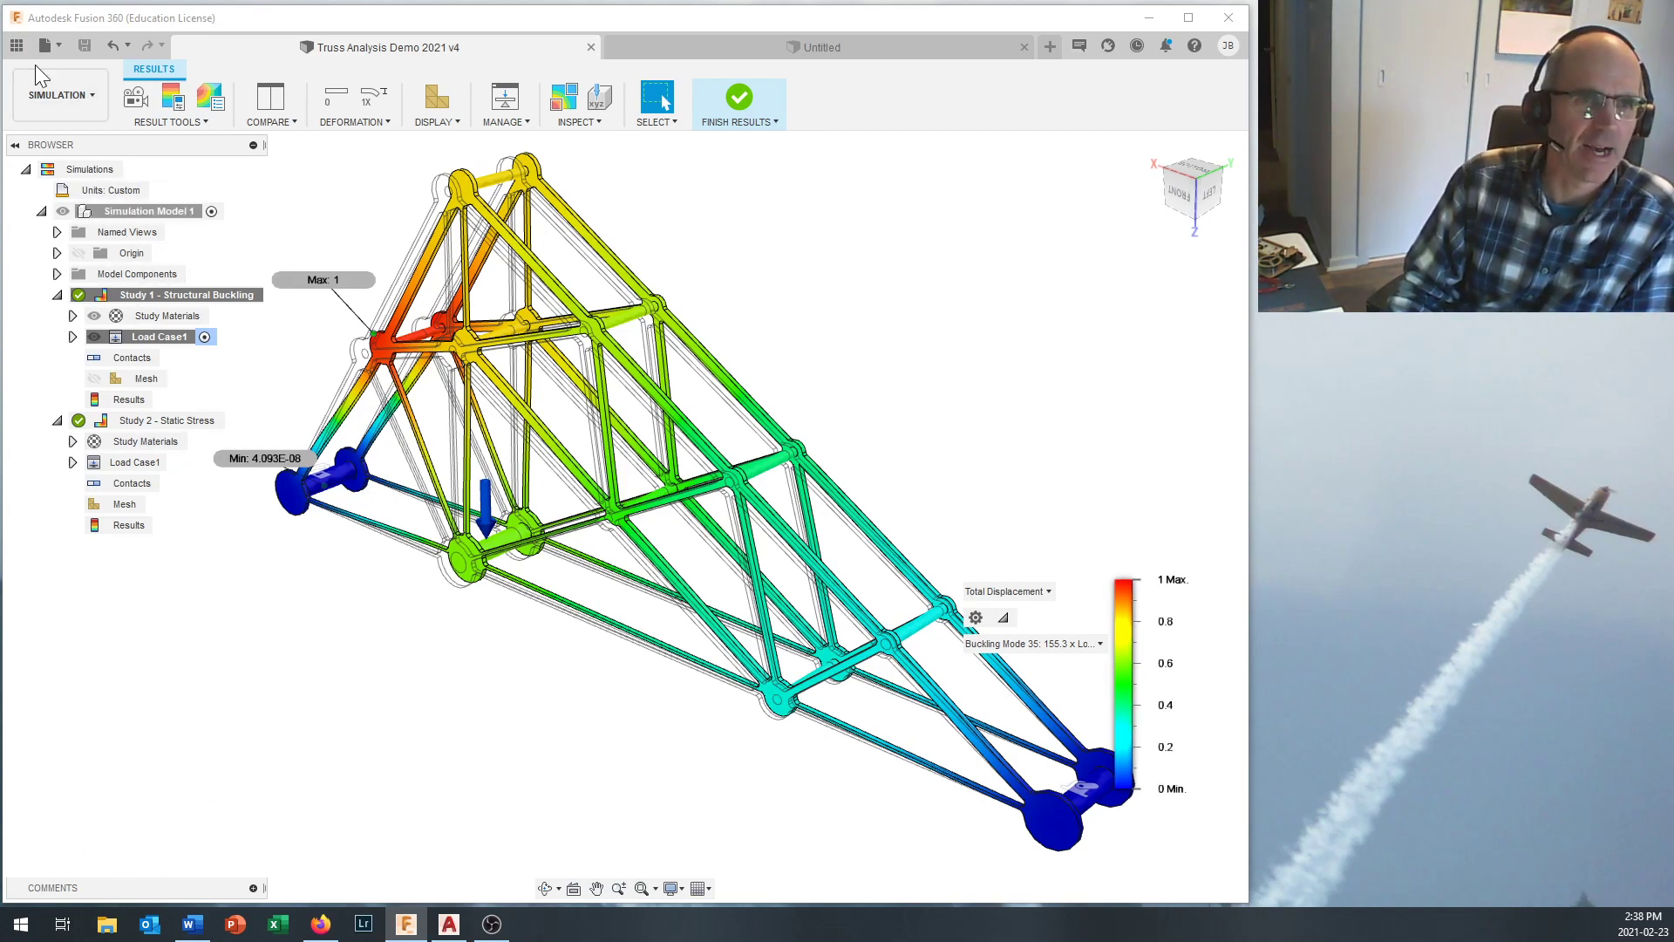
click(18, 44)
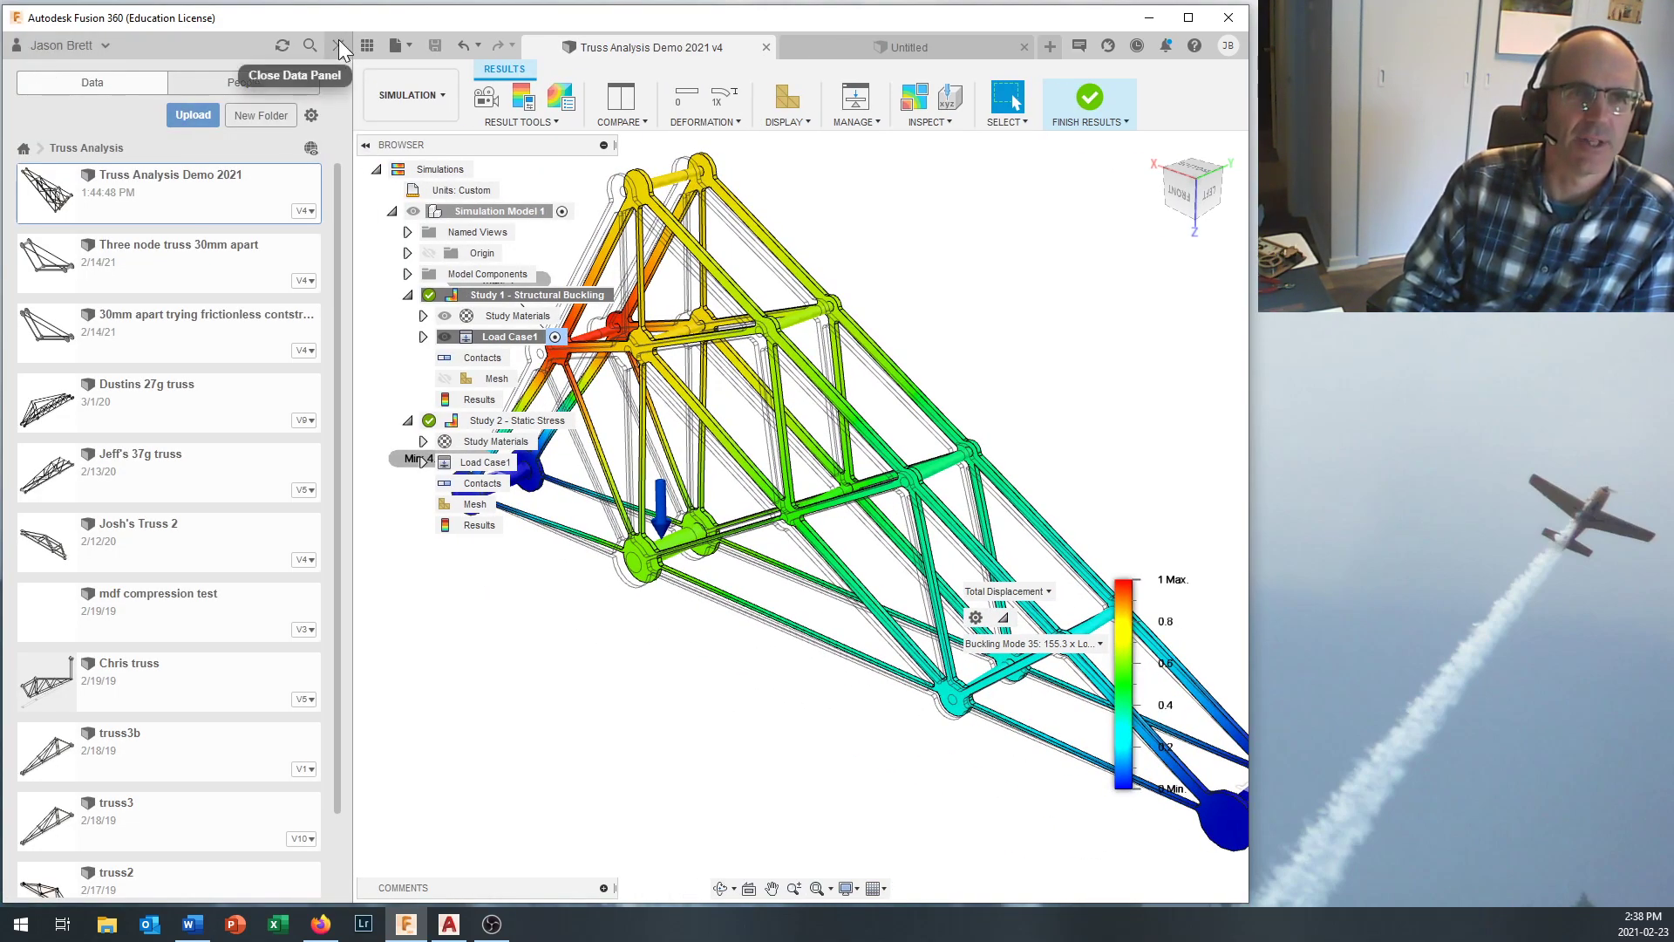
scroll(196, 580, down, 1)
scroll(196, 580, up, 1)
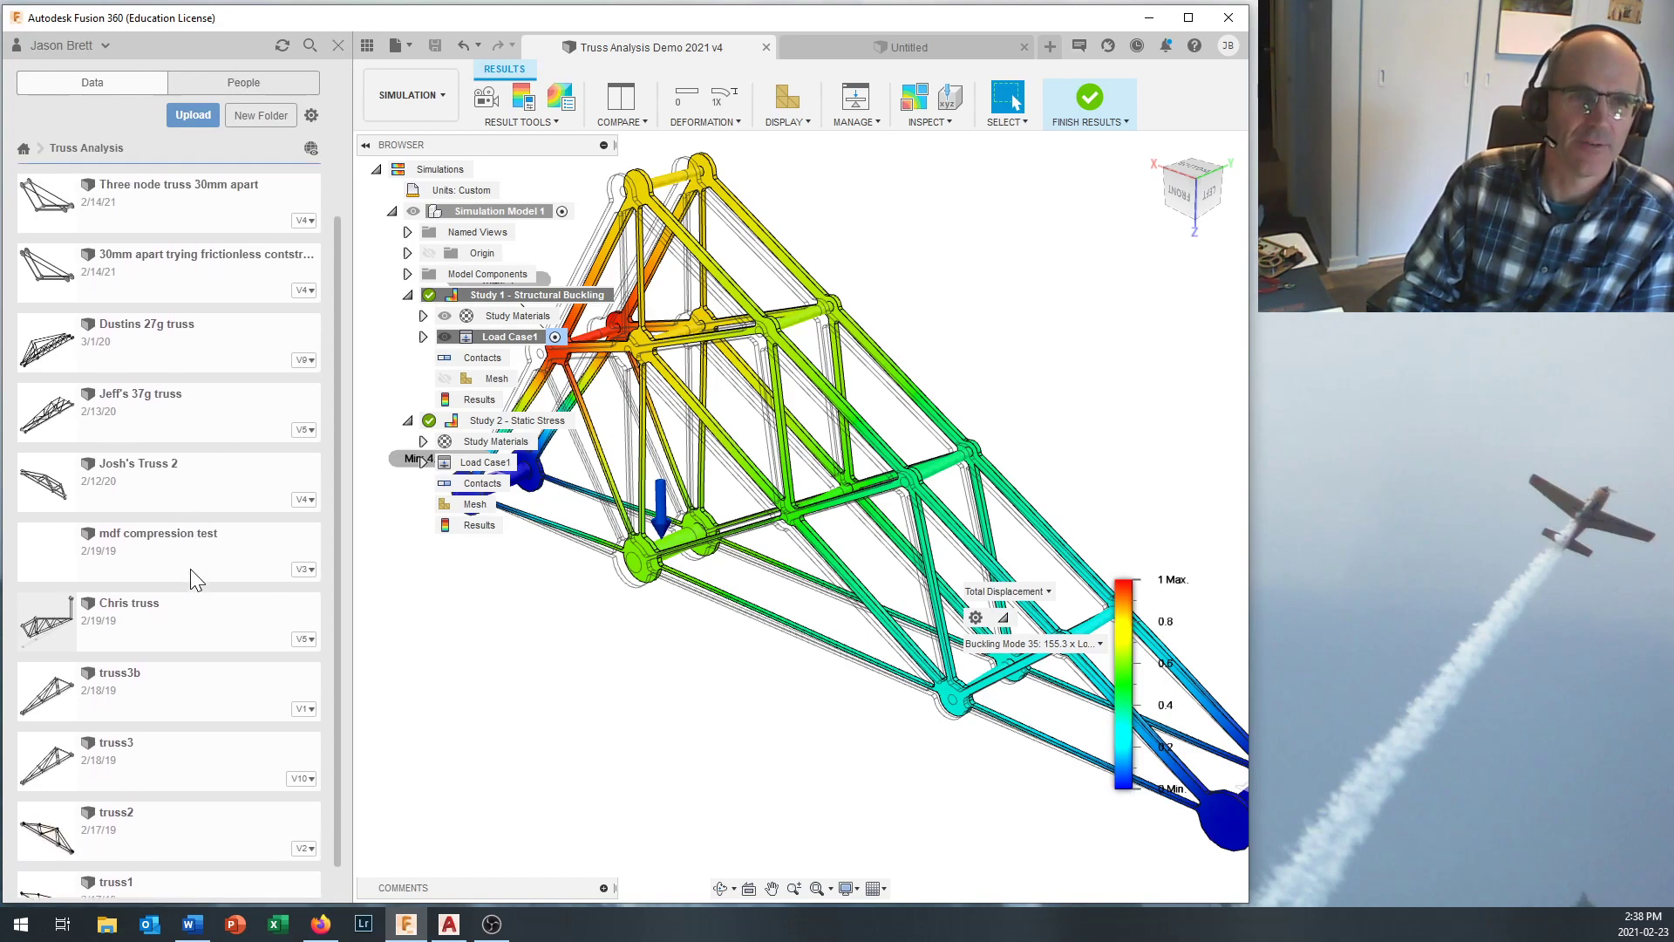
click(338, 46)
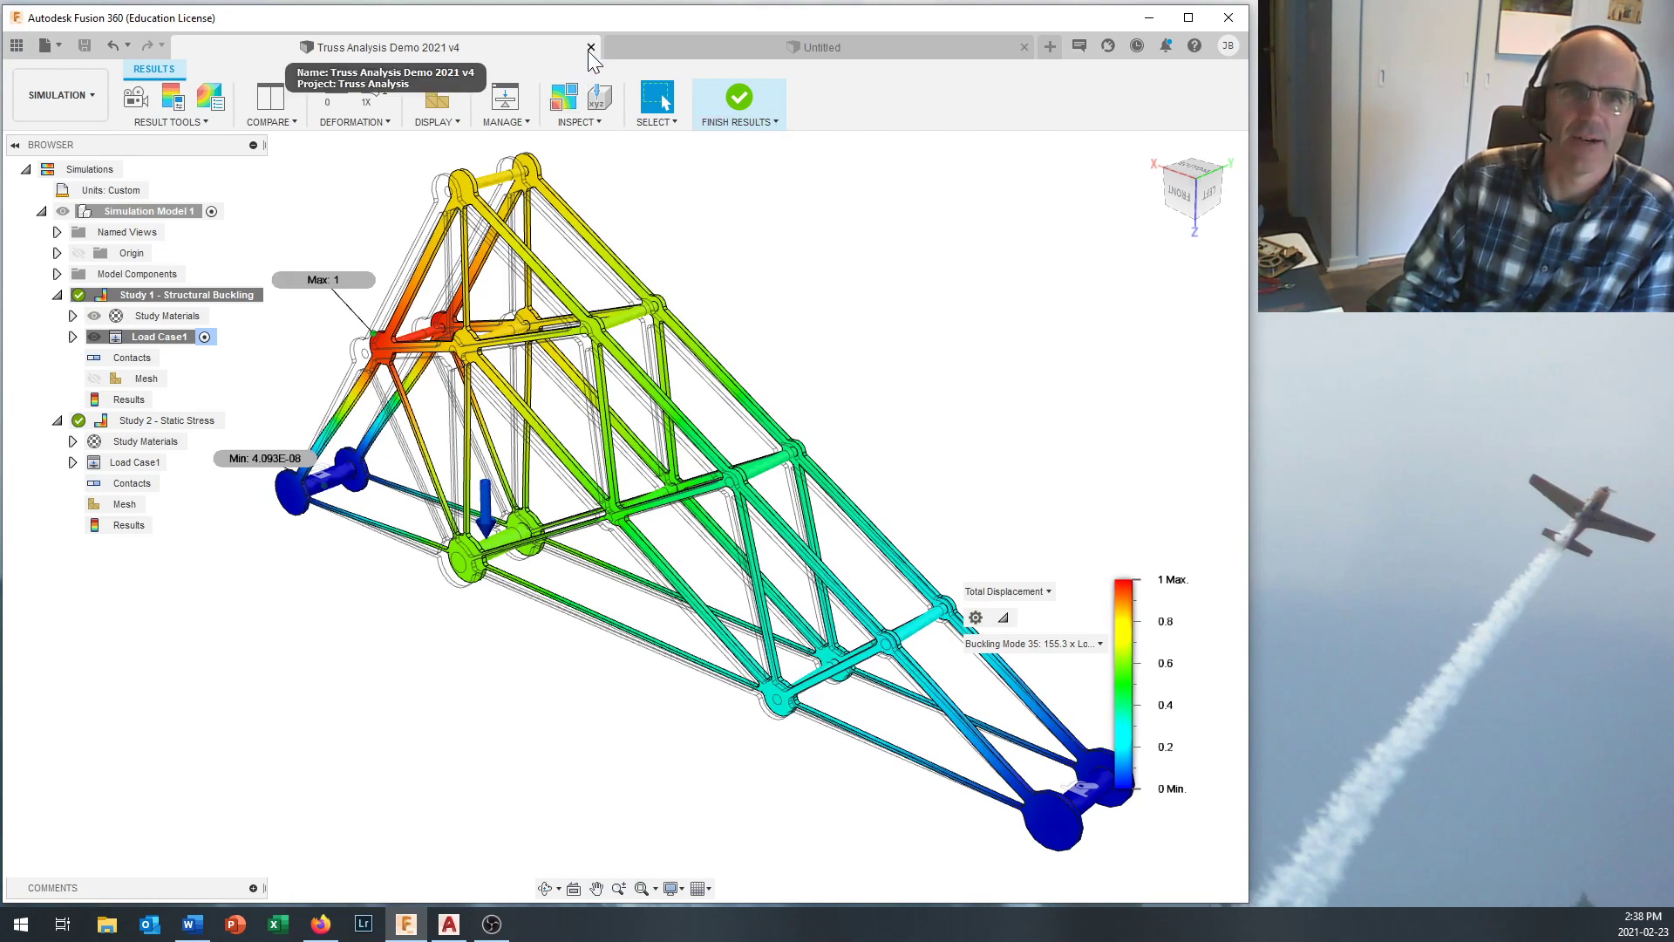
Close the Truss Analysis Demo 2021 v4 design and start a sketch on the front plane of the untitled design.
click(591, 48)
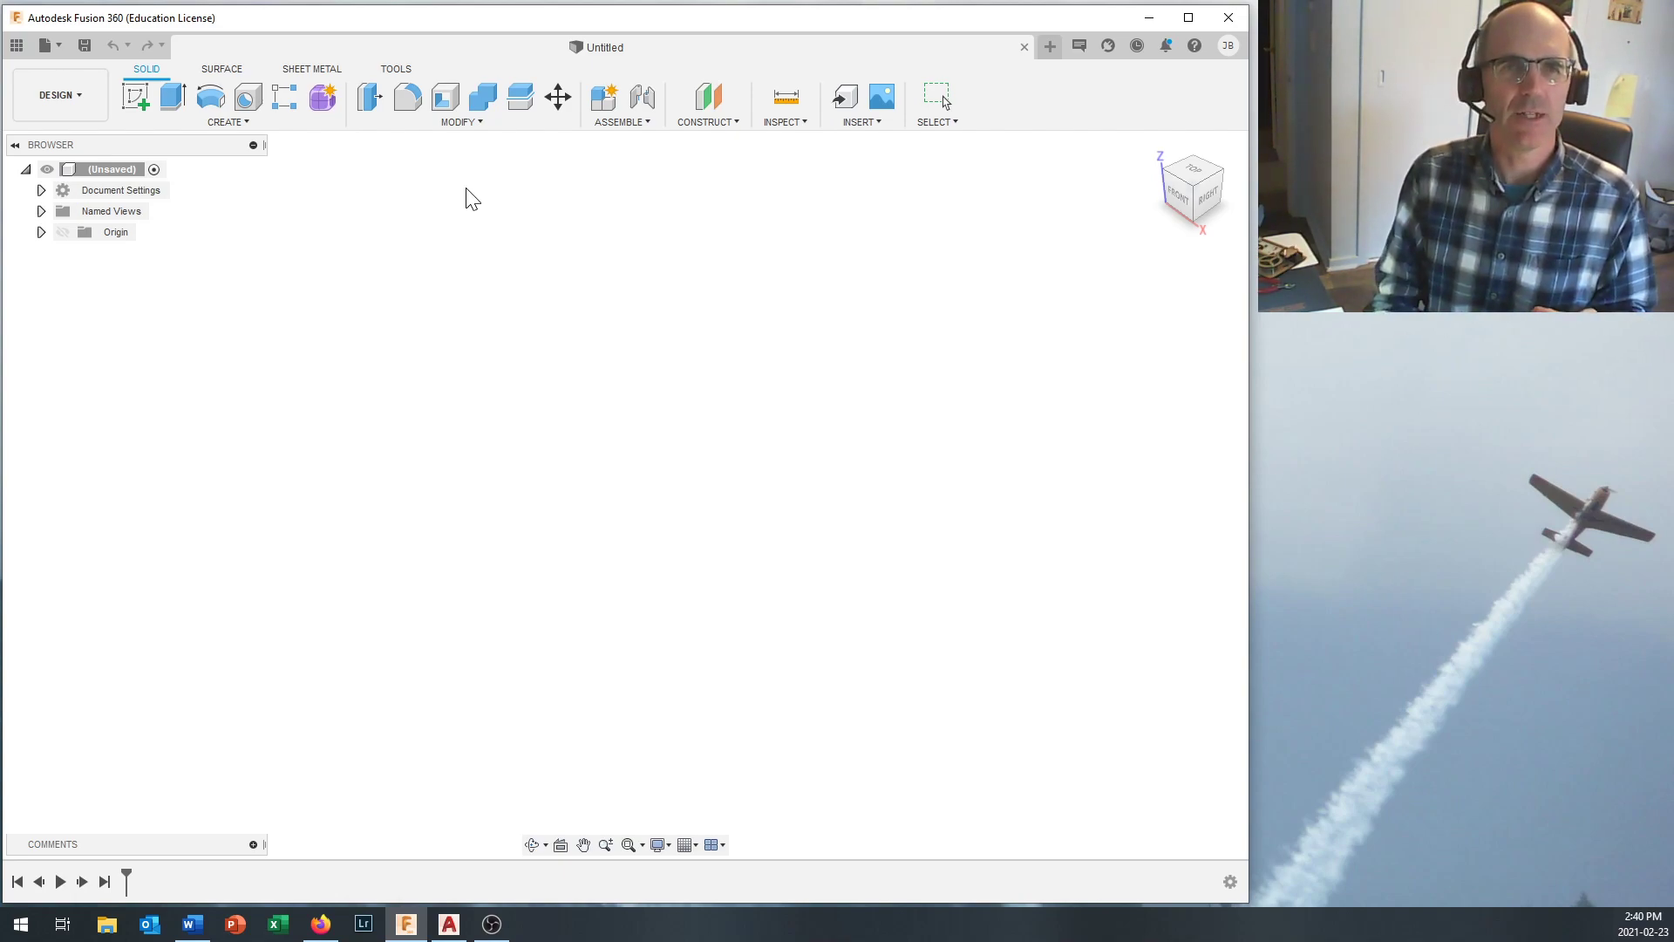
click(133, 101)
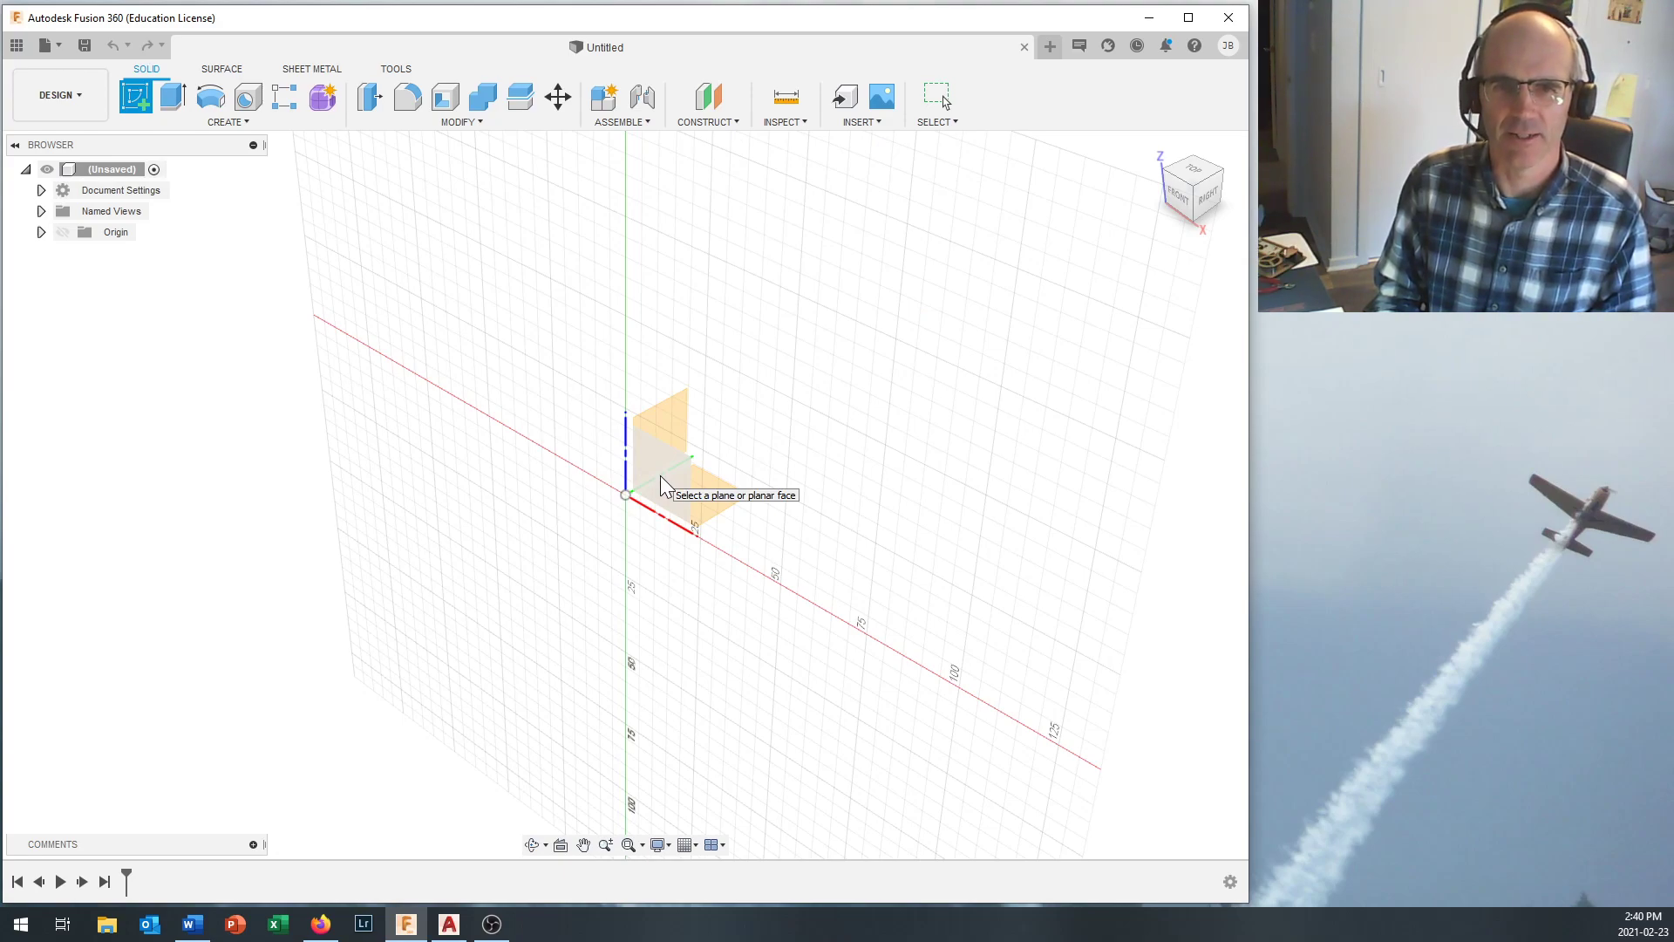
click(661, 476)
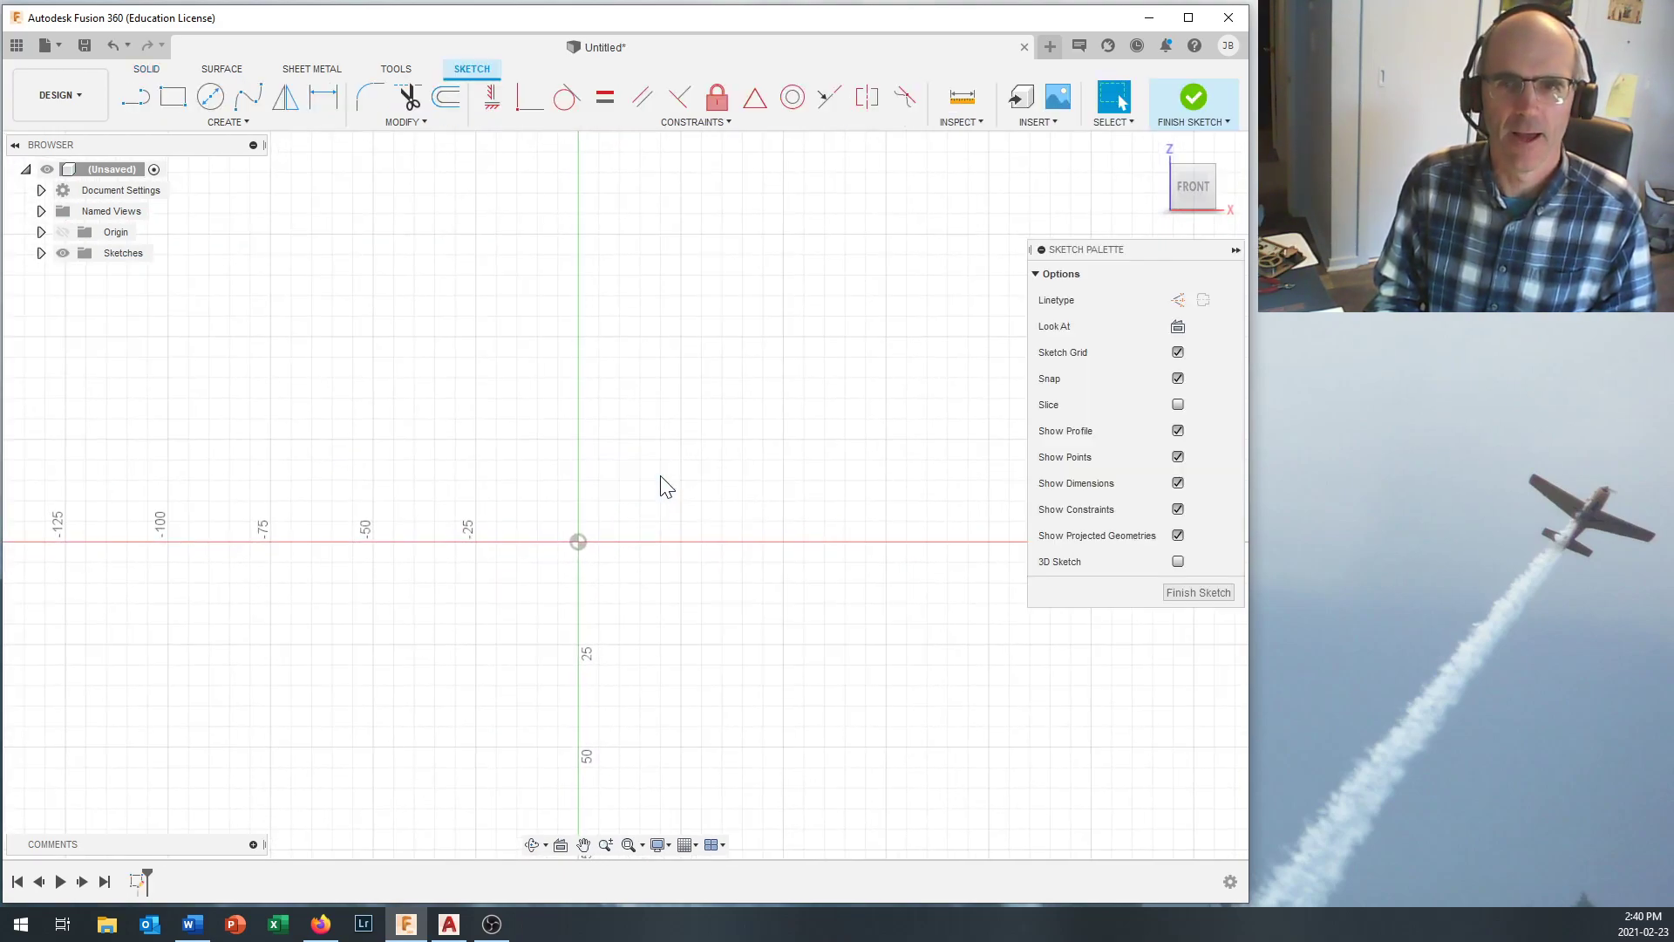
Insert TTED4044 Truss Analysis Demo 2021 Live.dxf from the mat sci and structures folder into the sketch, in millimetres as a single sketch with all layers.
mouse_move(1202, 216)
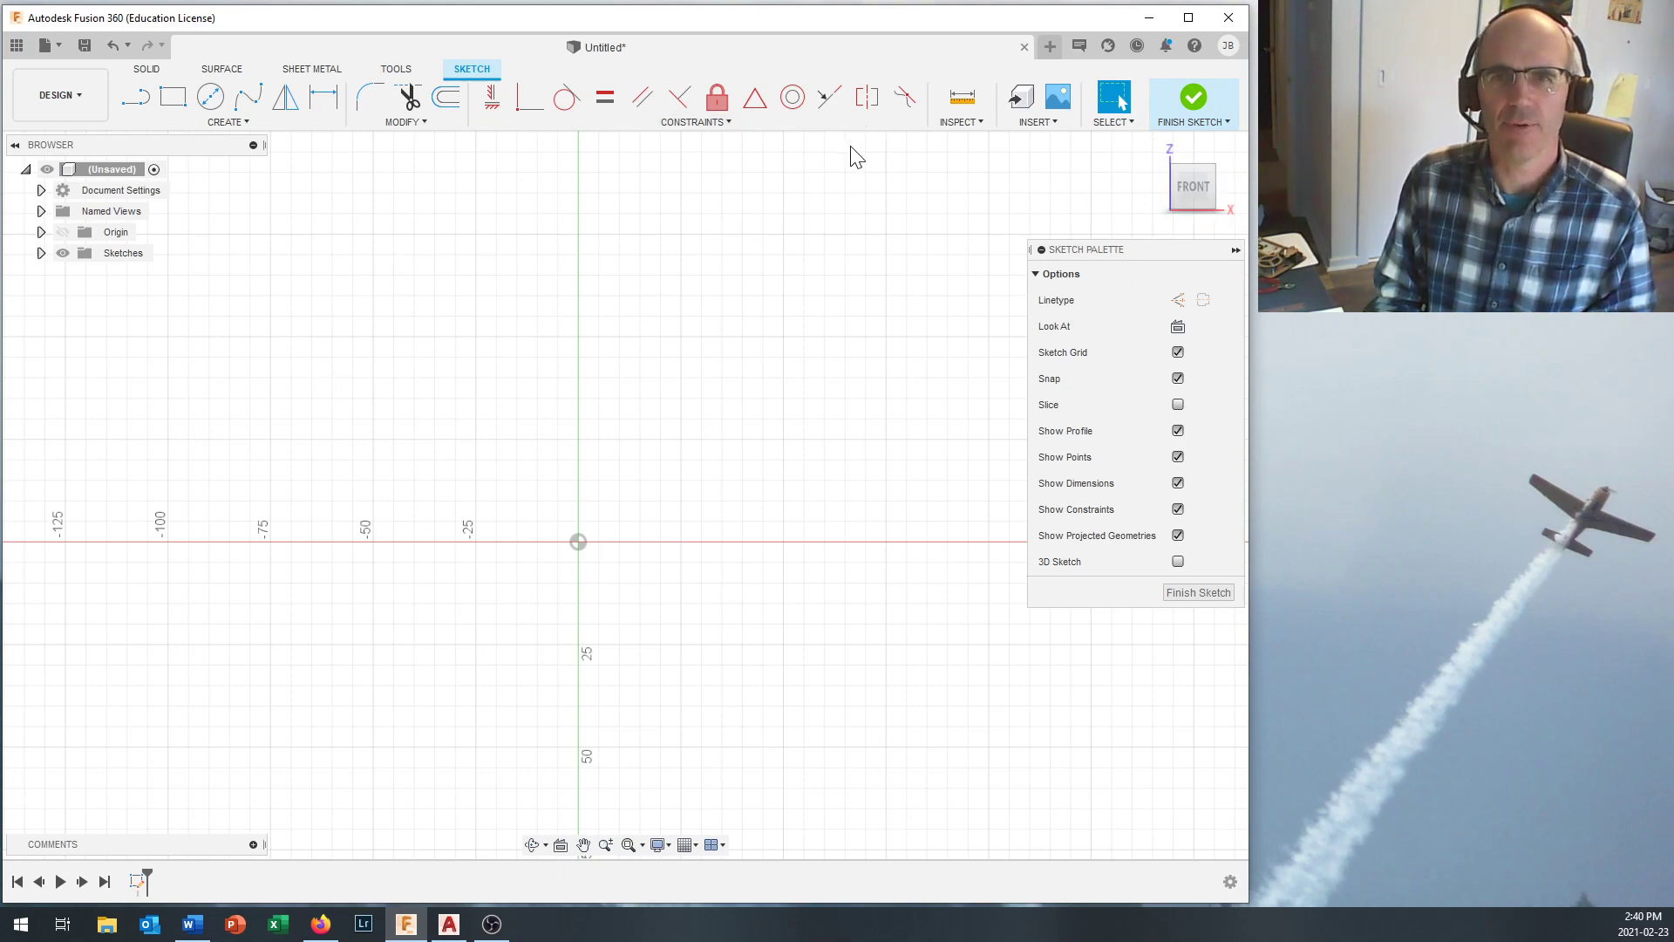
click(1040, 122)
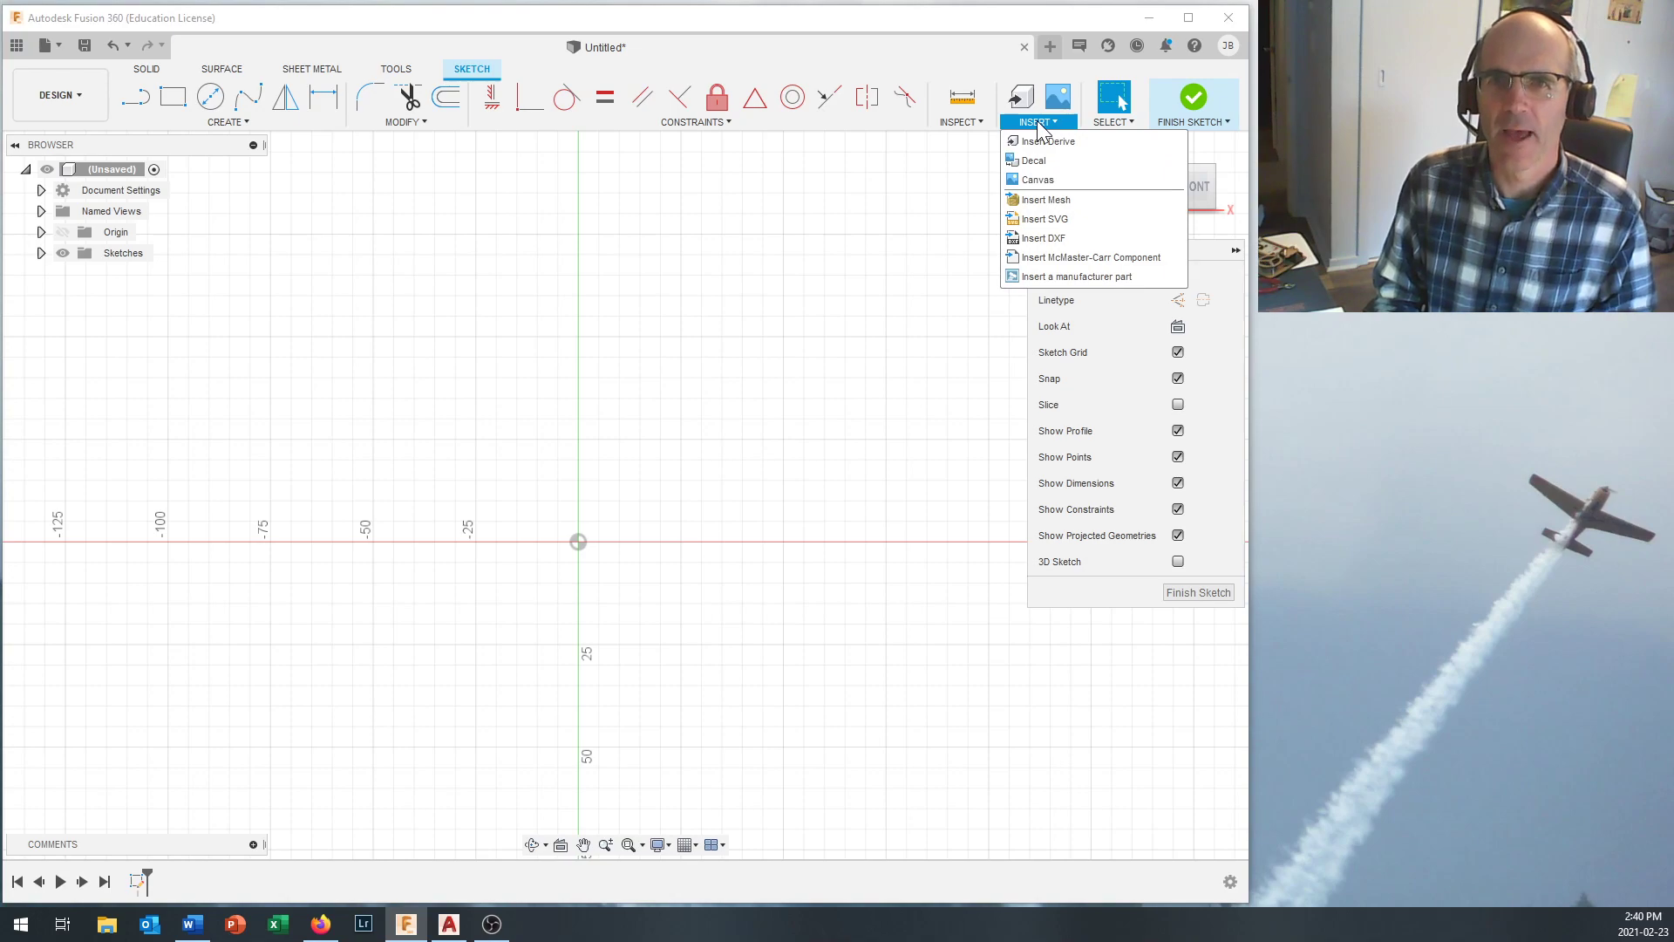
click(1060, 241)
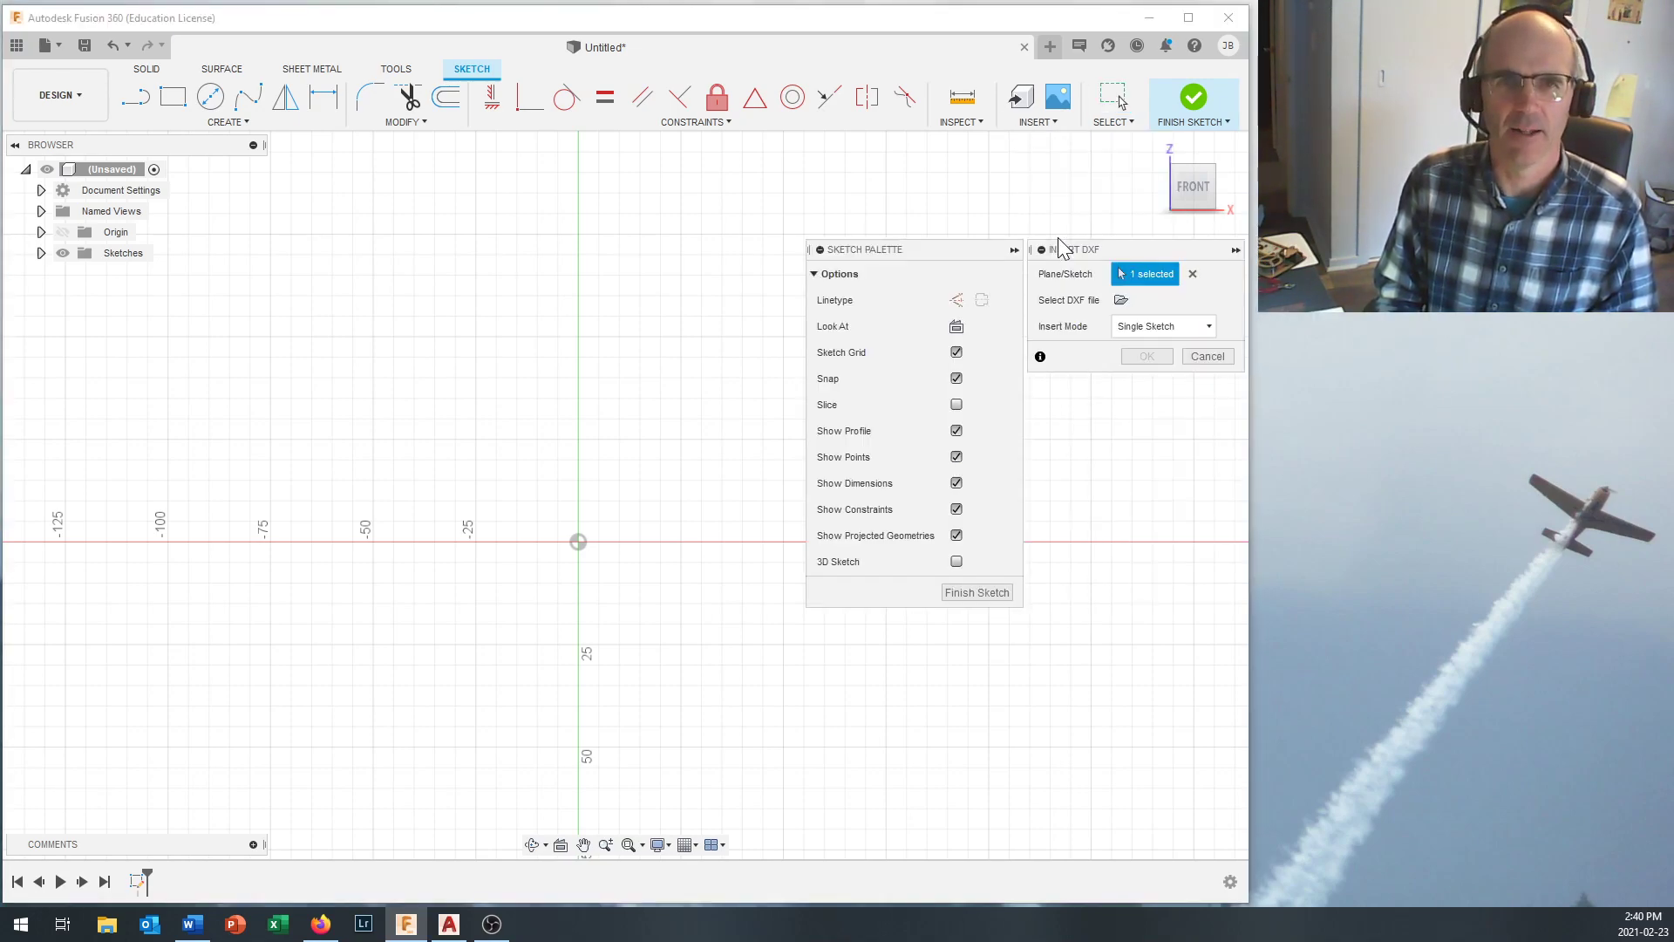
click(1122, 301)
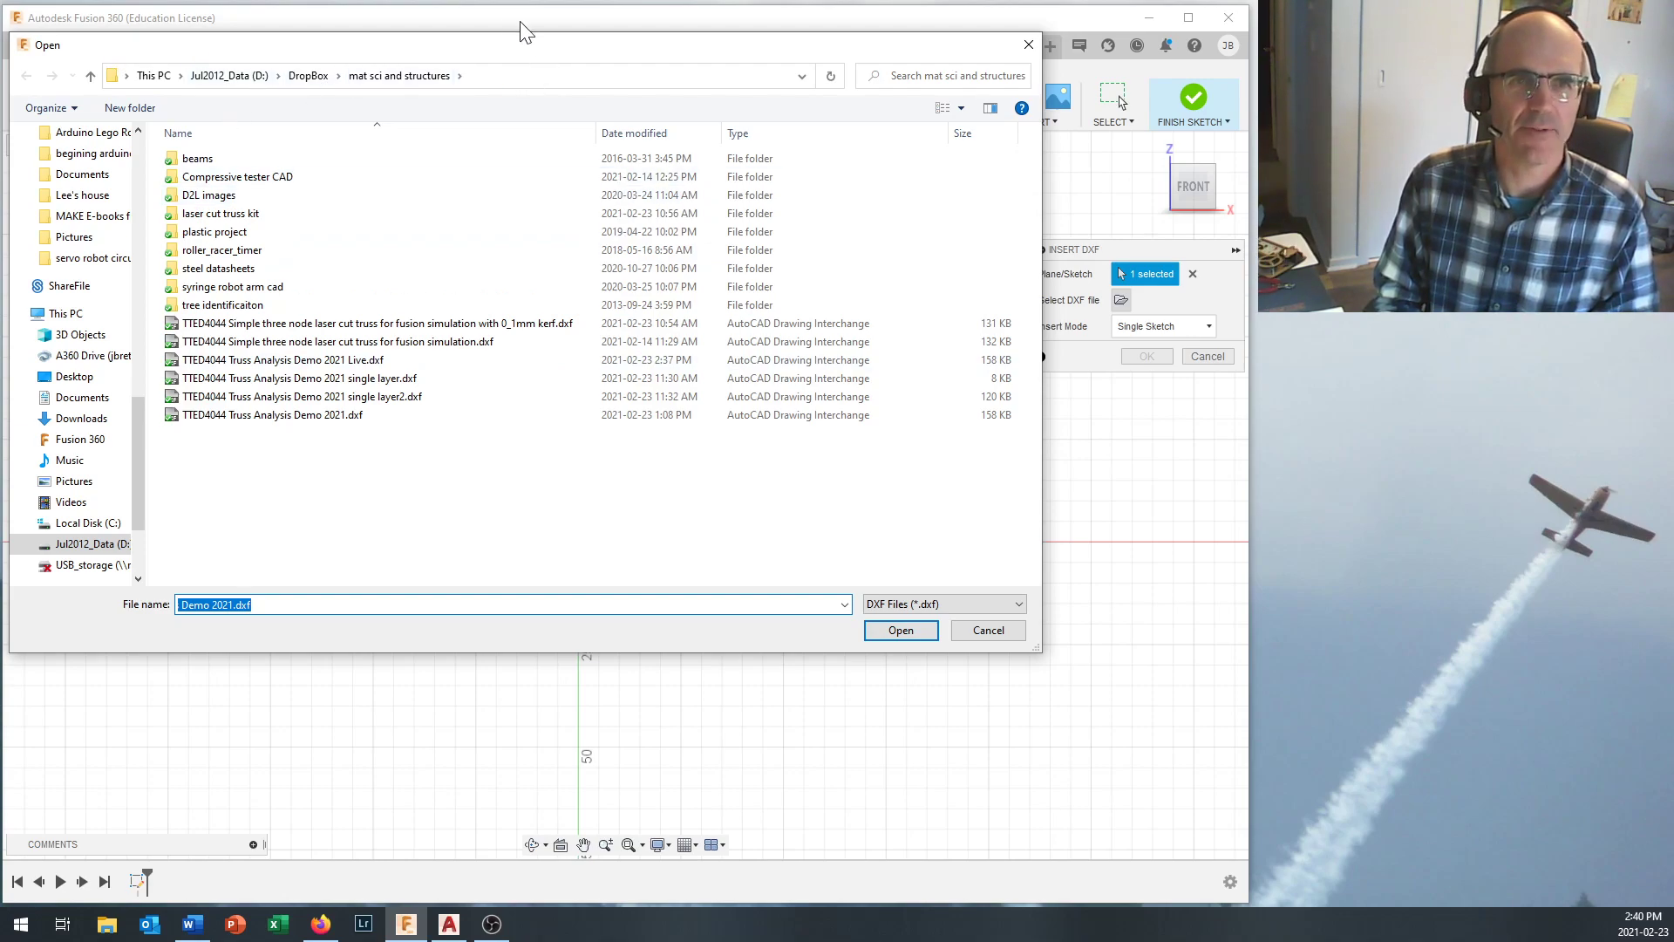
click(309, 77)
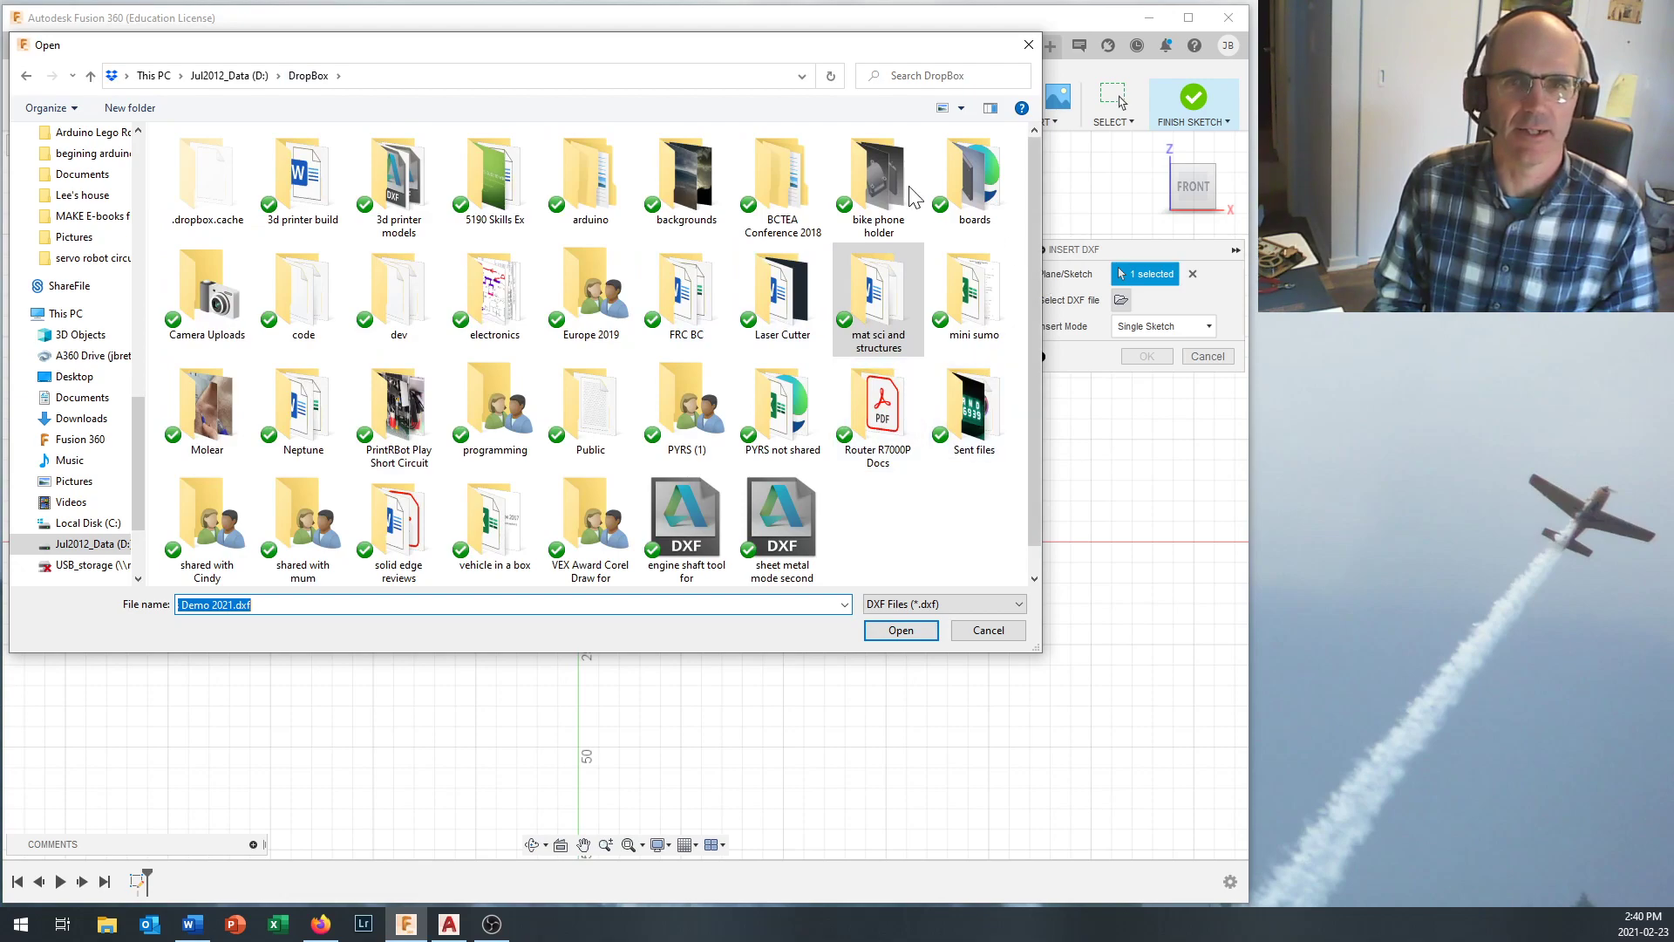
double_click(883, 296)
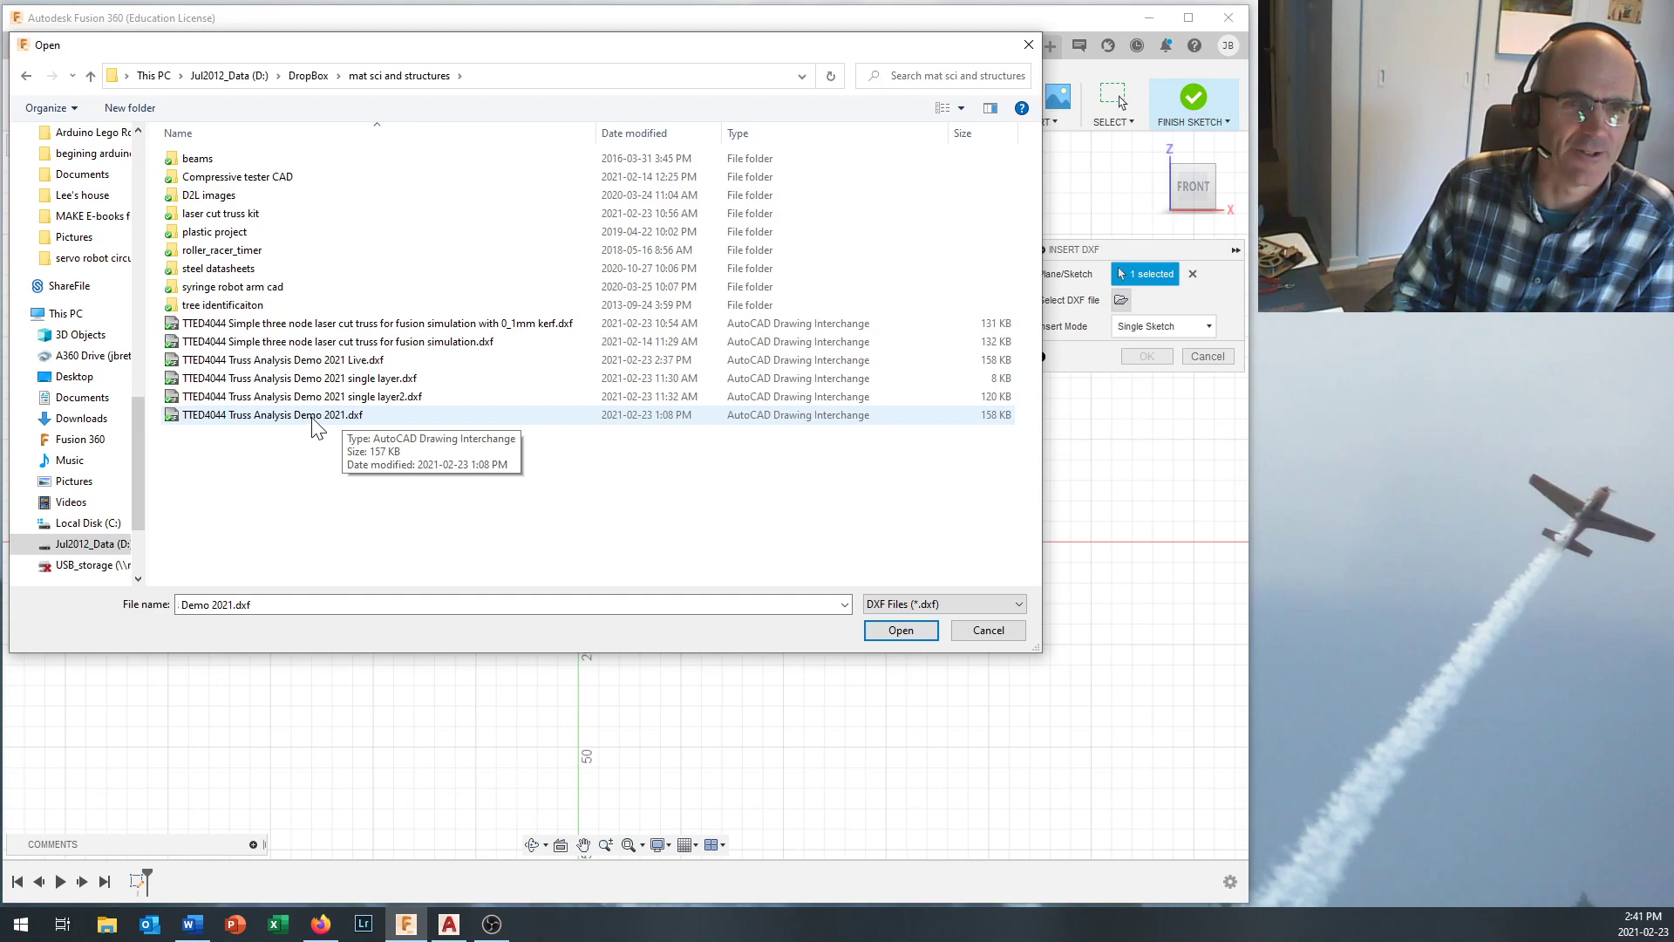
click(331, 360)
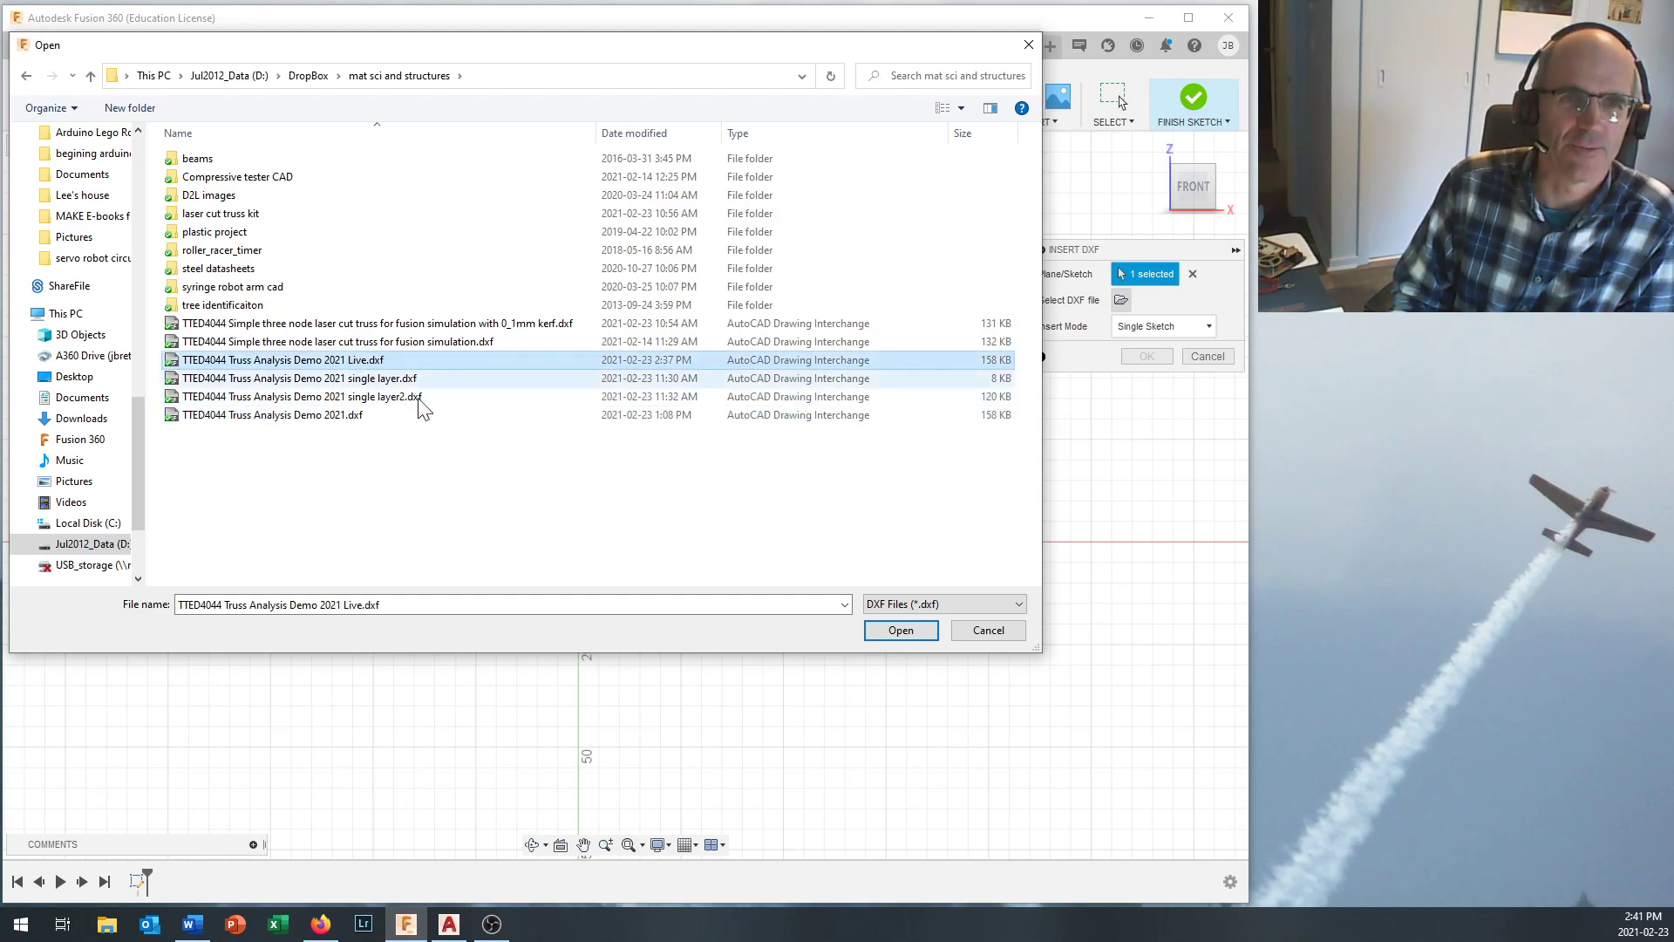
double_click(322, 362)
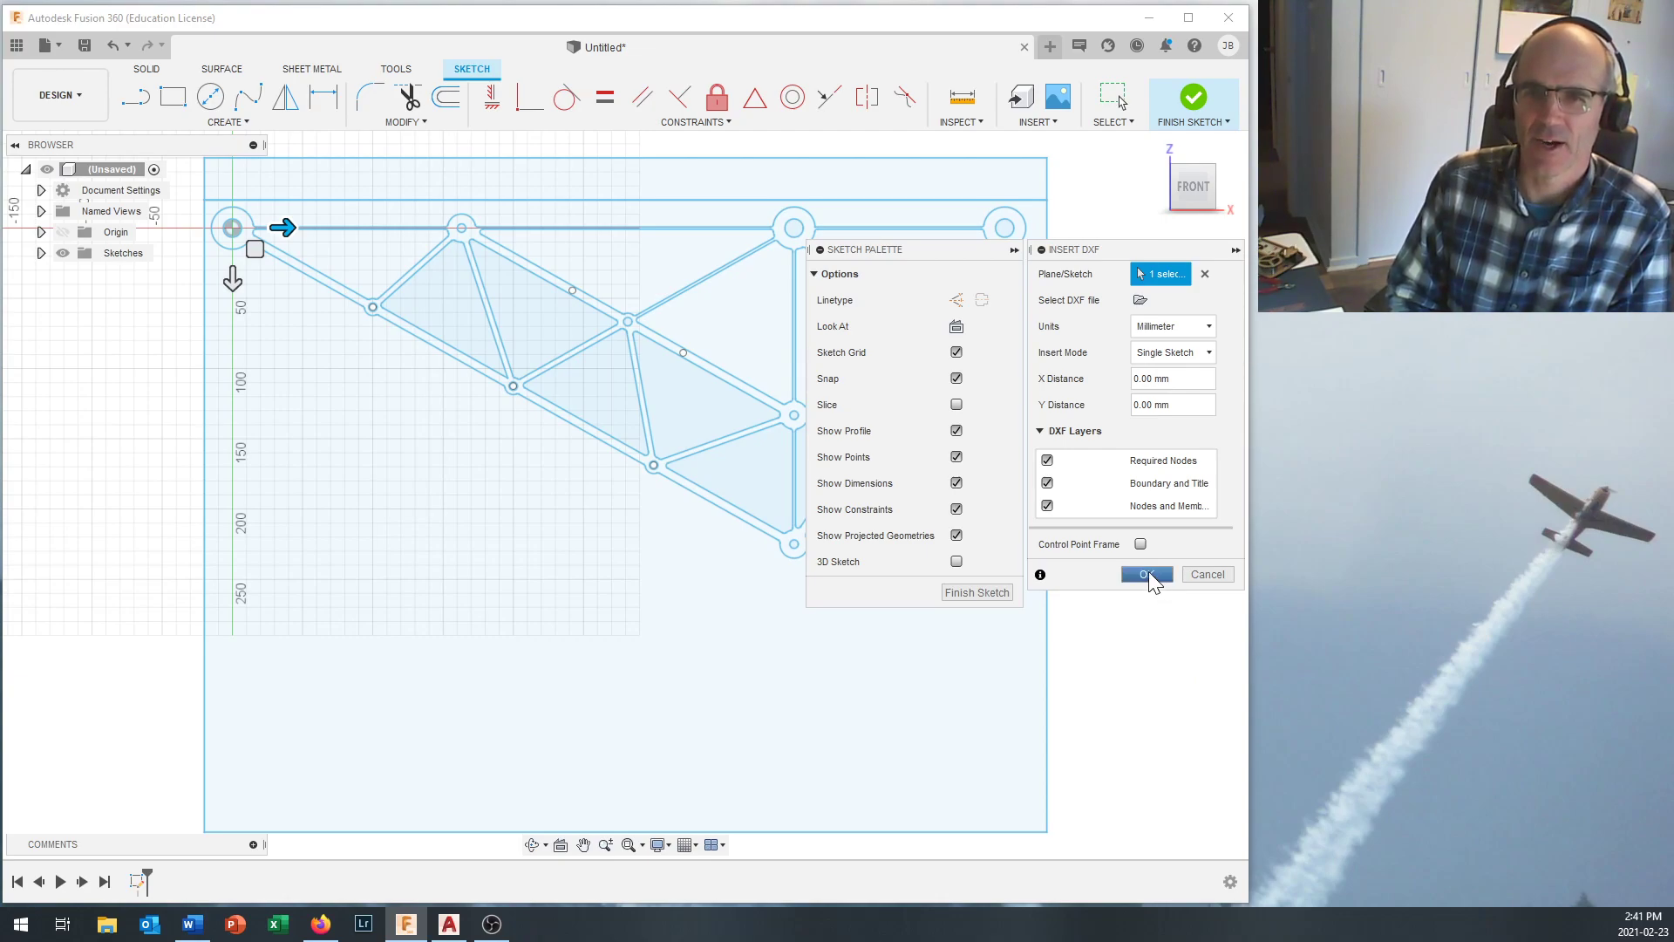
click(1147, 575)
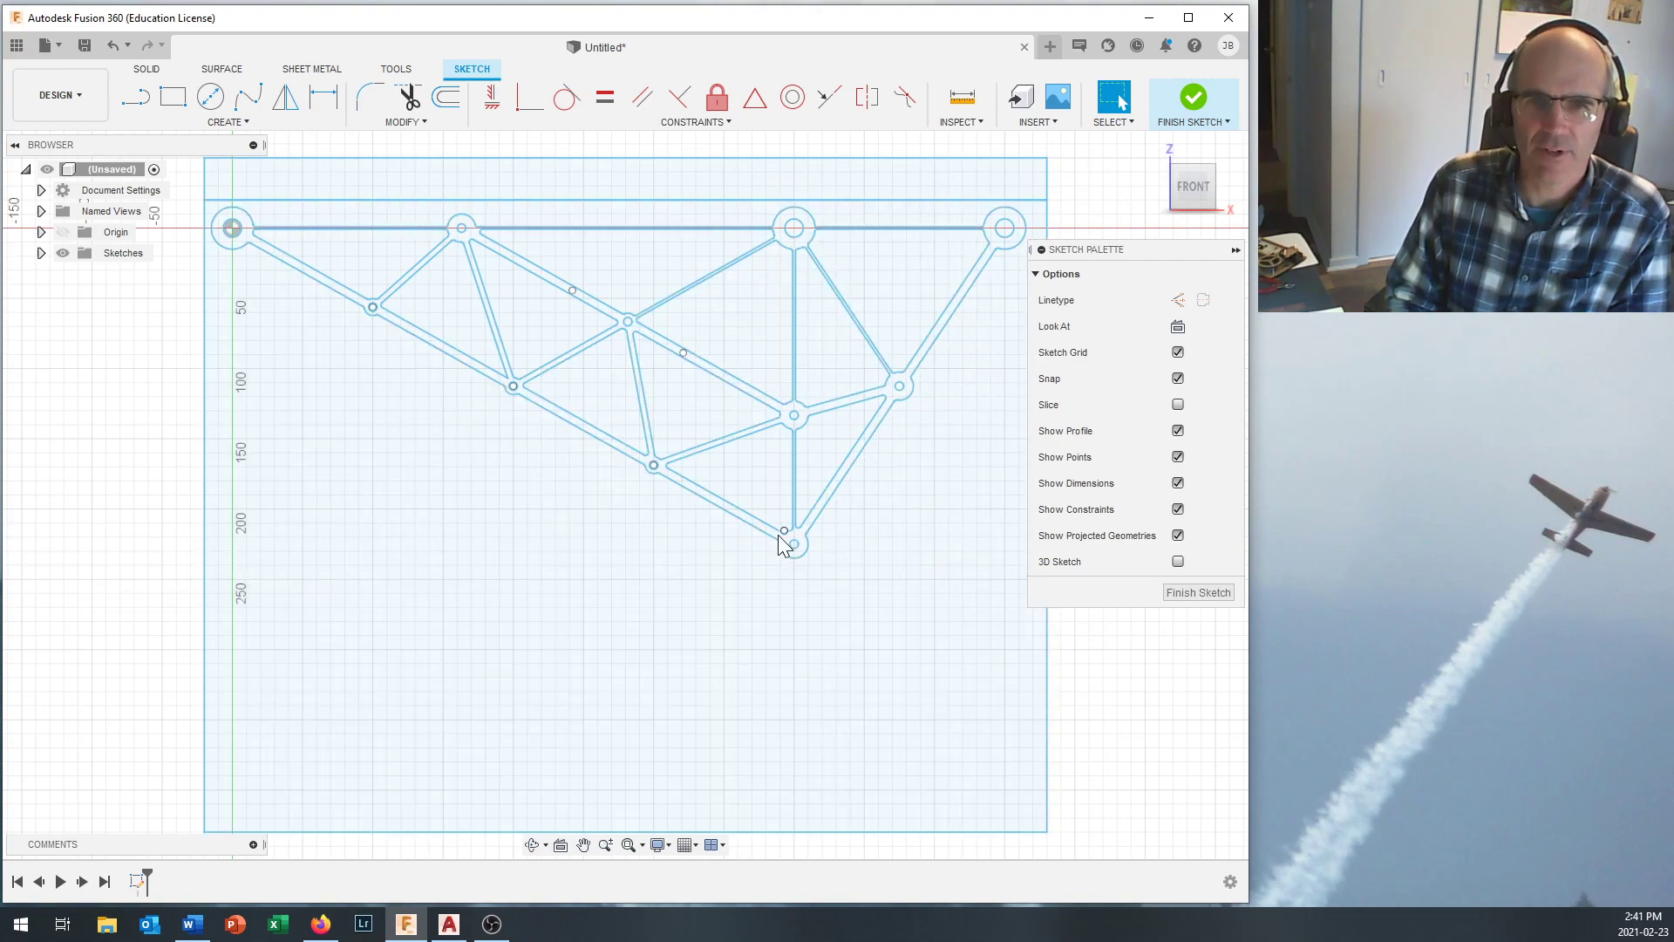
Examine the imported truss members, joints and border lines, and check which closed regions they form.
scroll(792, 541, up, 3)
scroll(794, 541, down, 4)
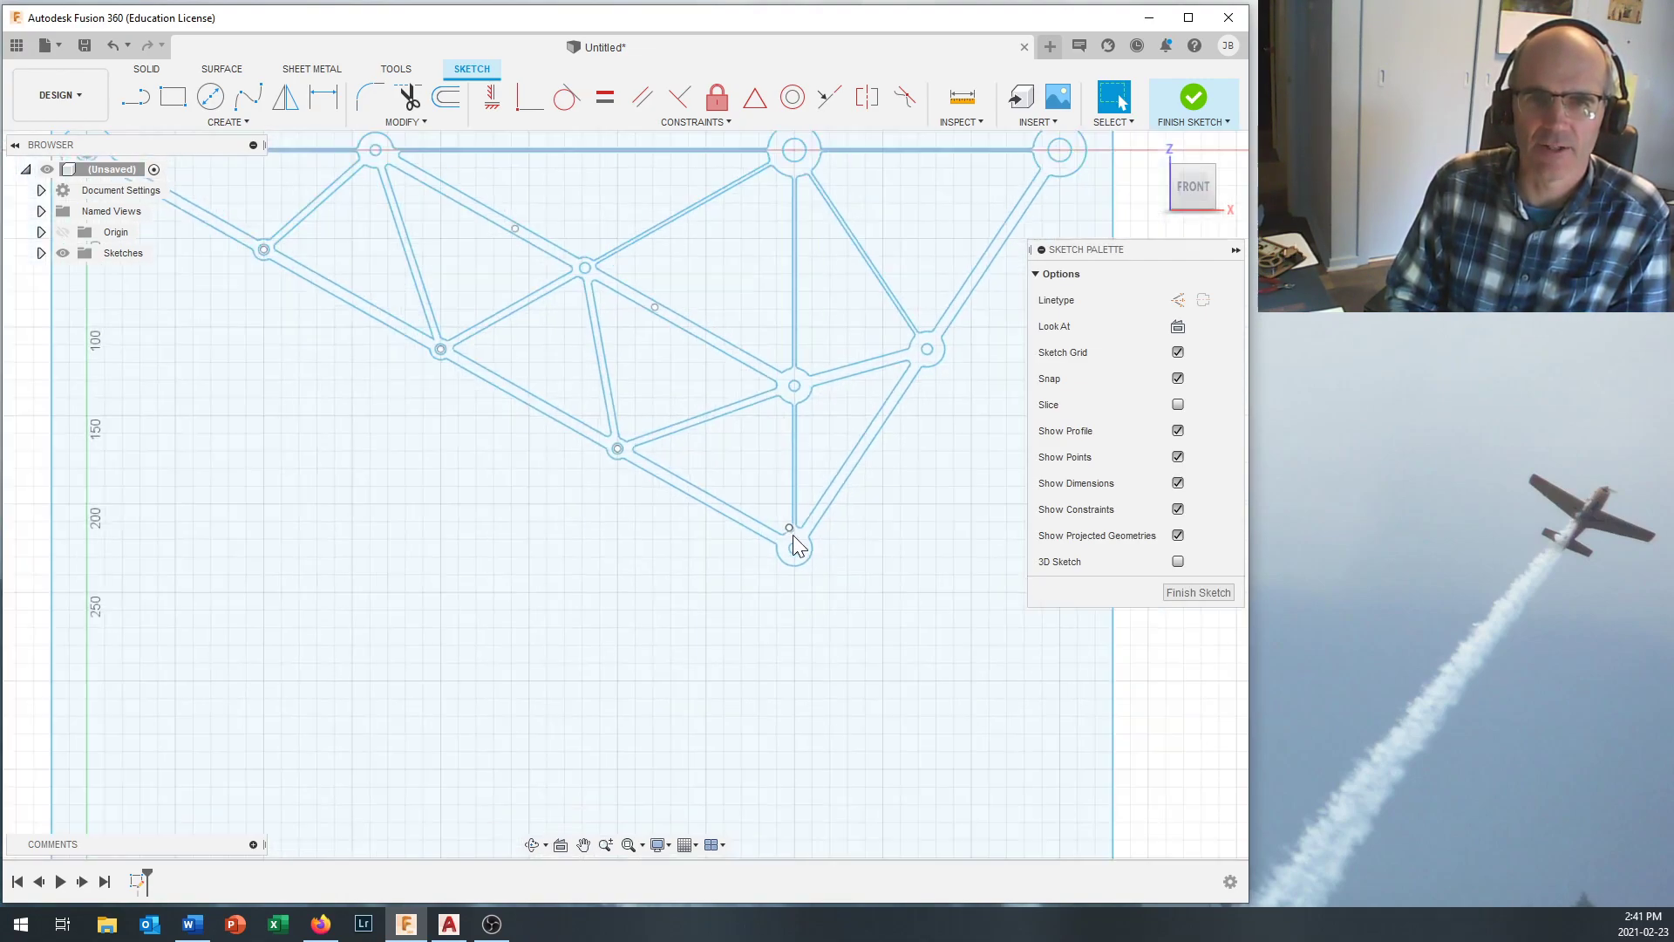
drag(808, 541, 797, 530)
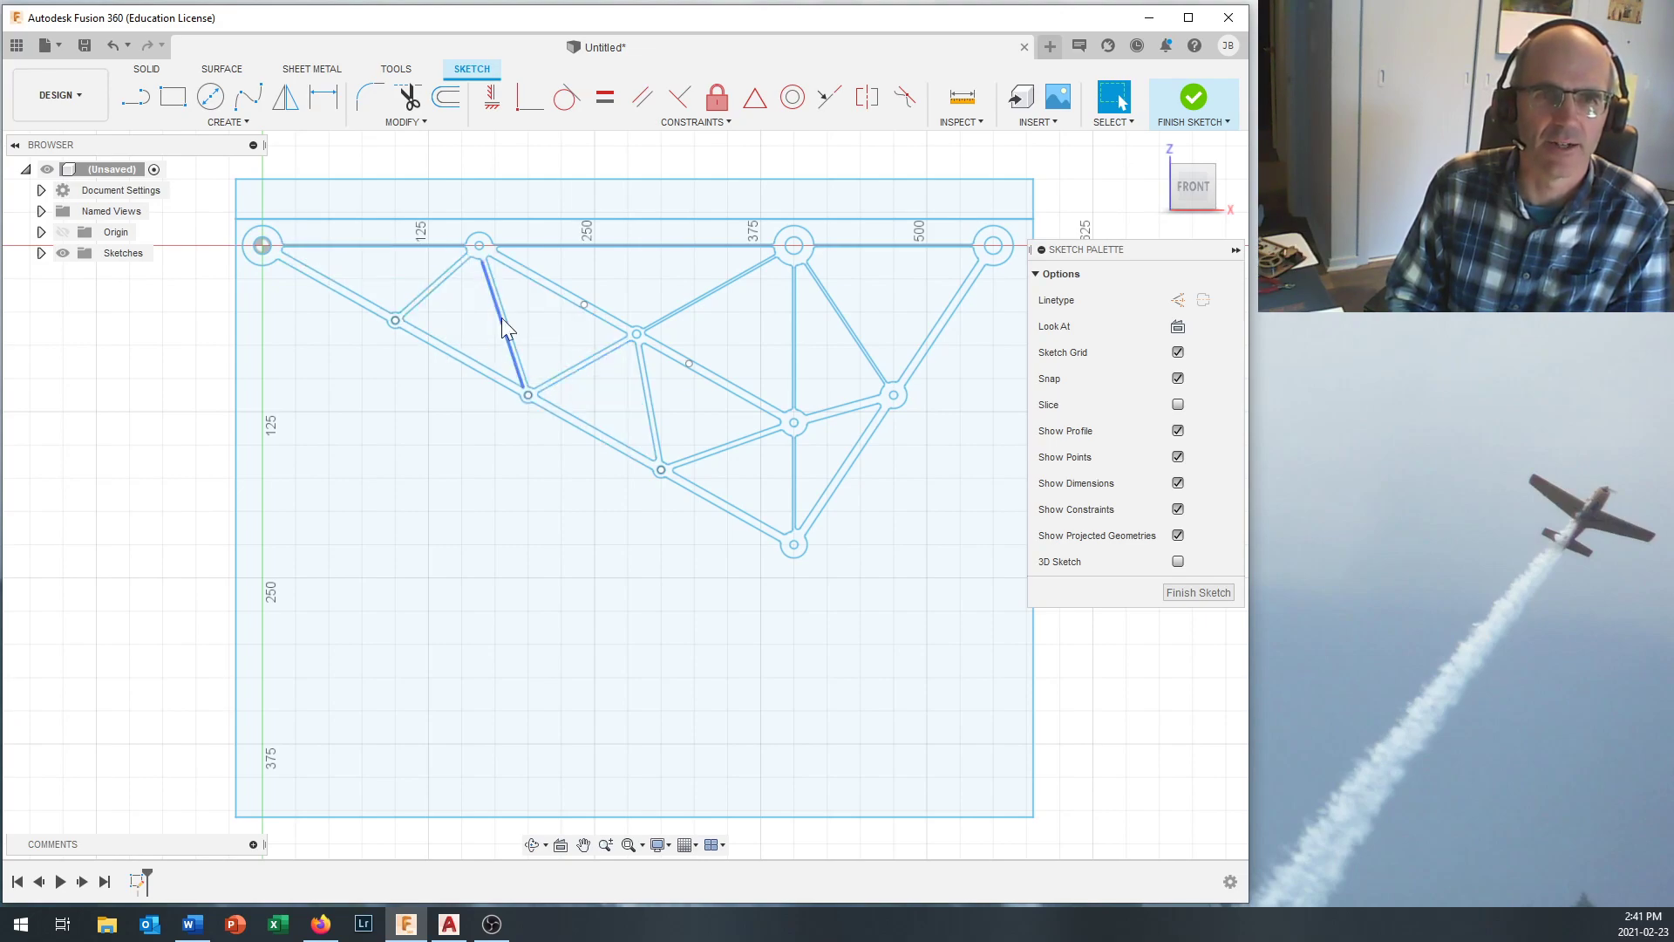
scroll(482, 263, up, 5)
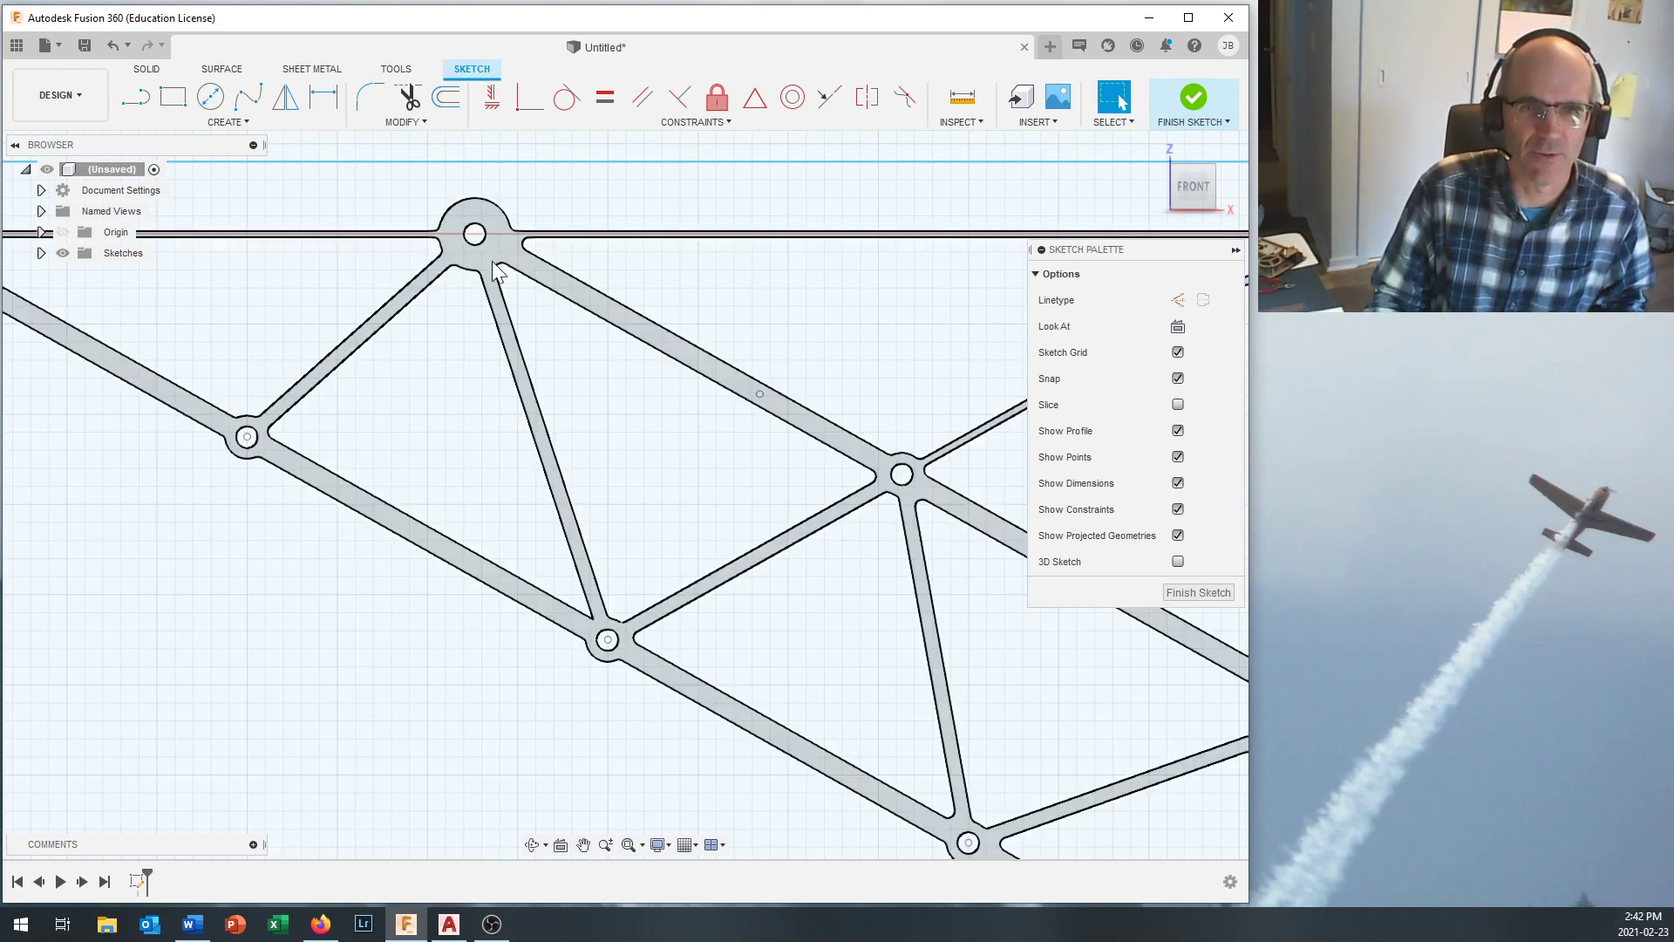
scroll(494, 250, down, 2)
scroll(496, 248, down, 3)
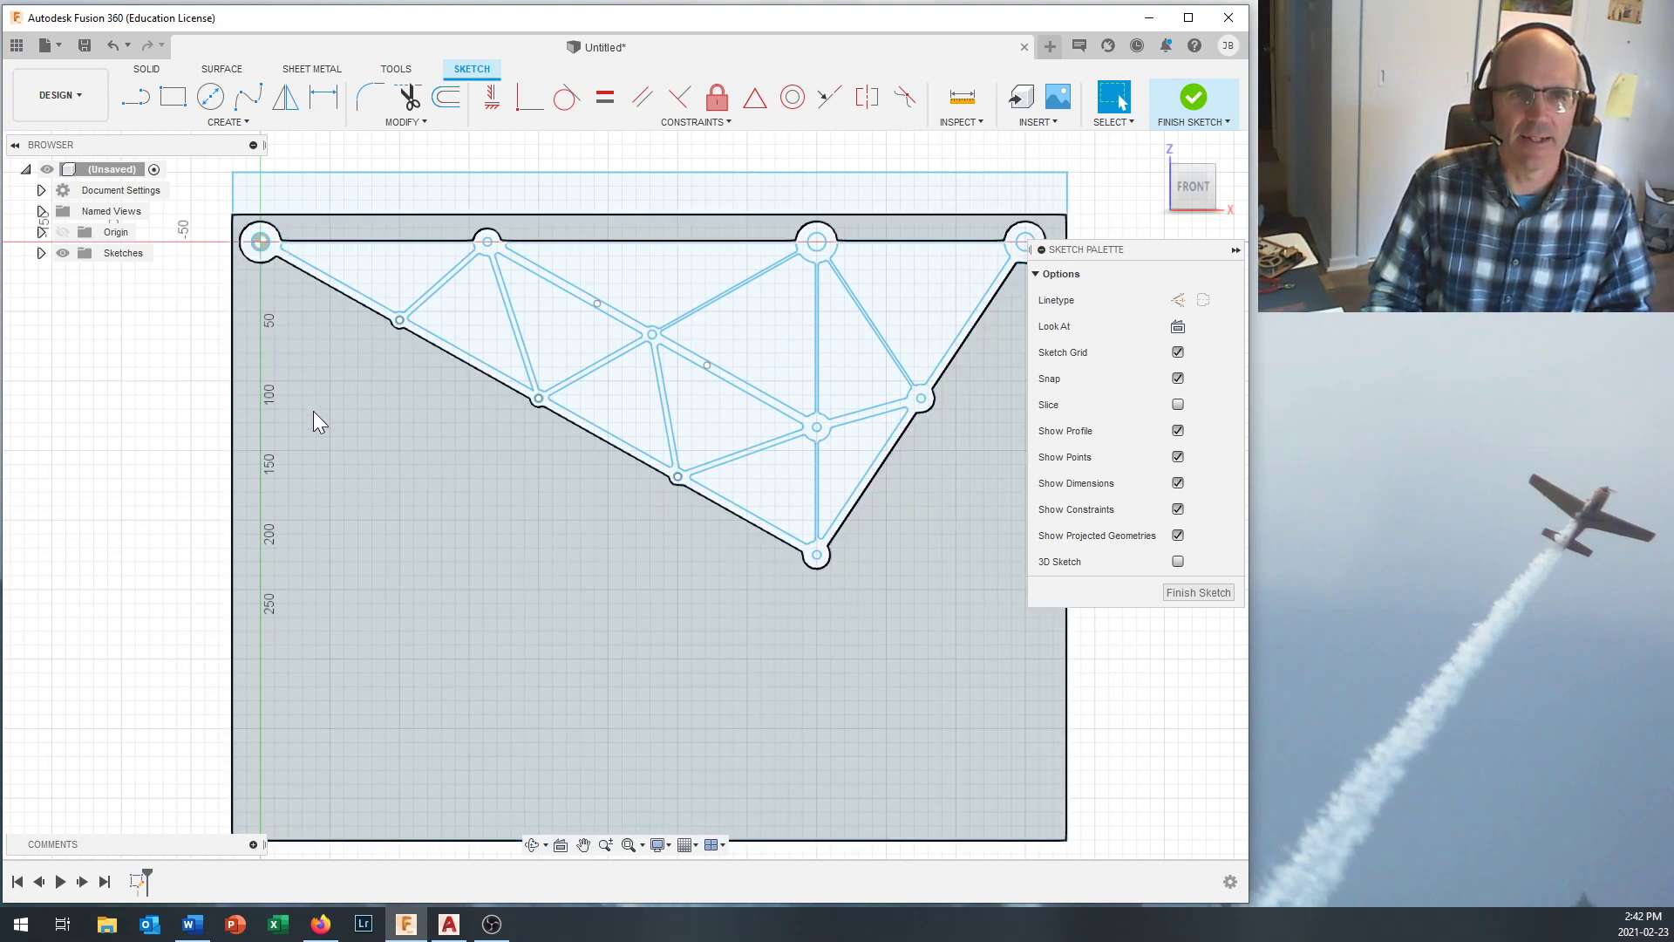
click(364, 214)
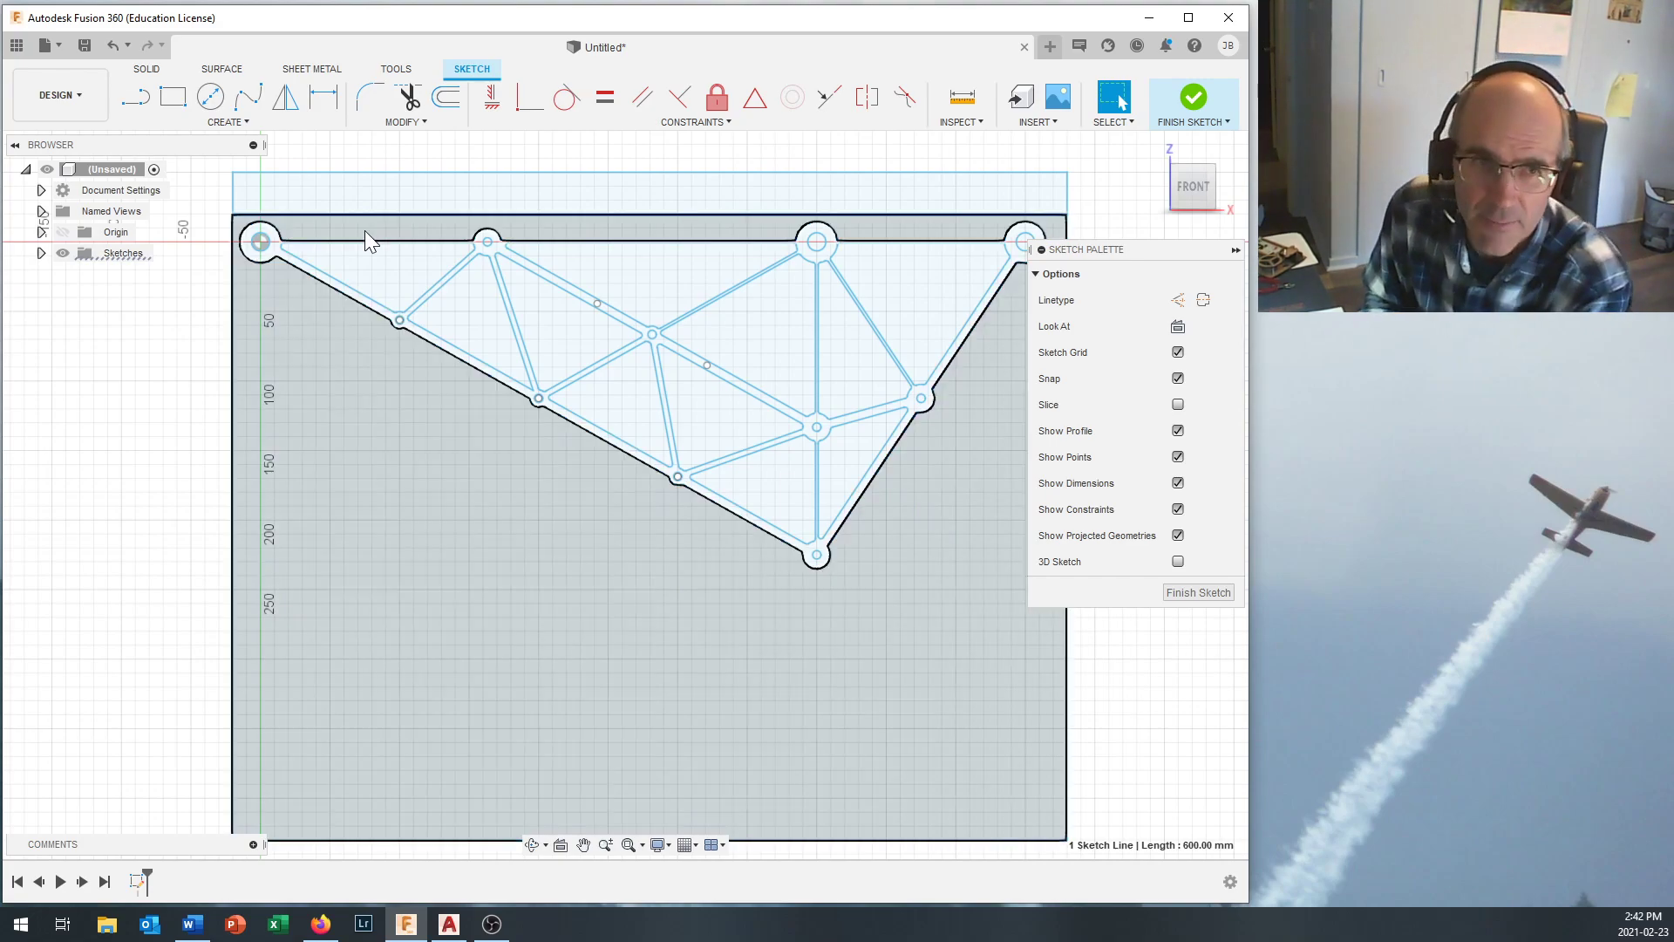
key(Escape)
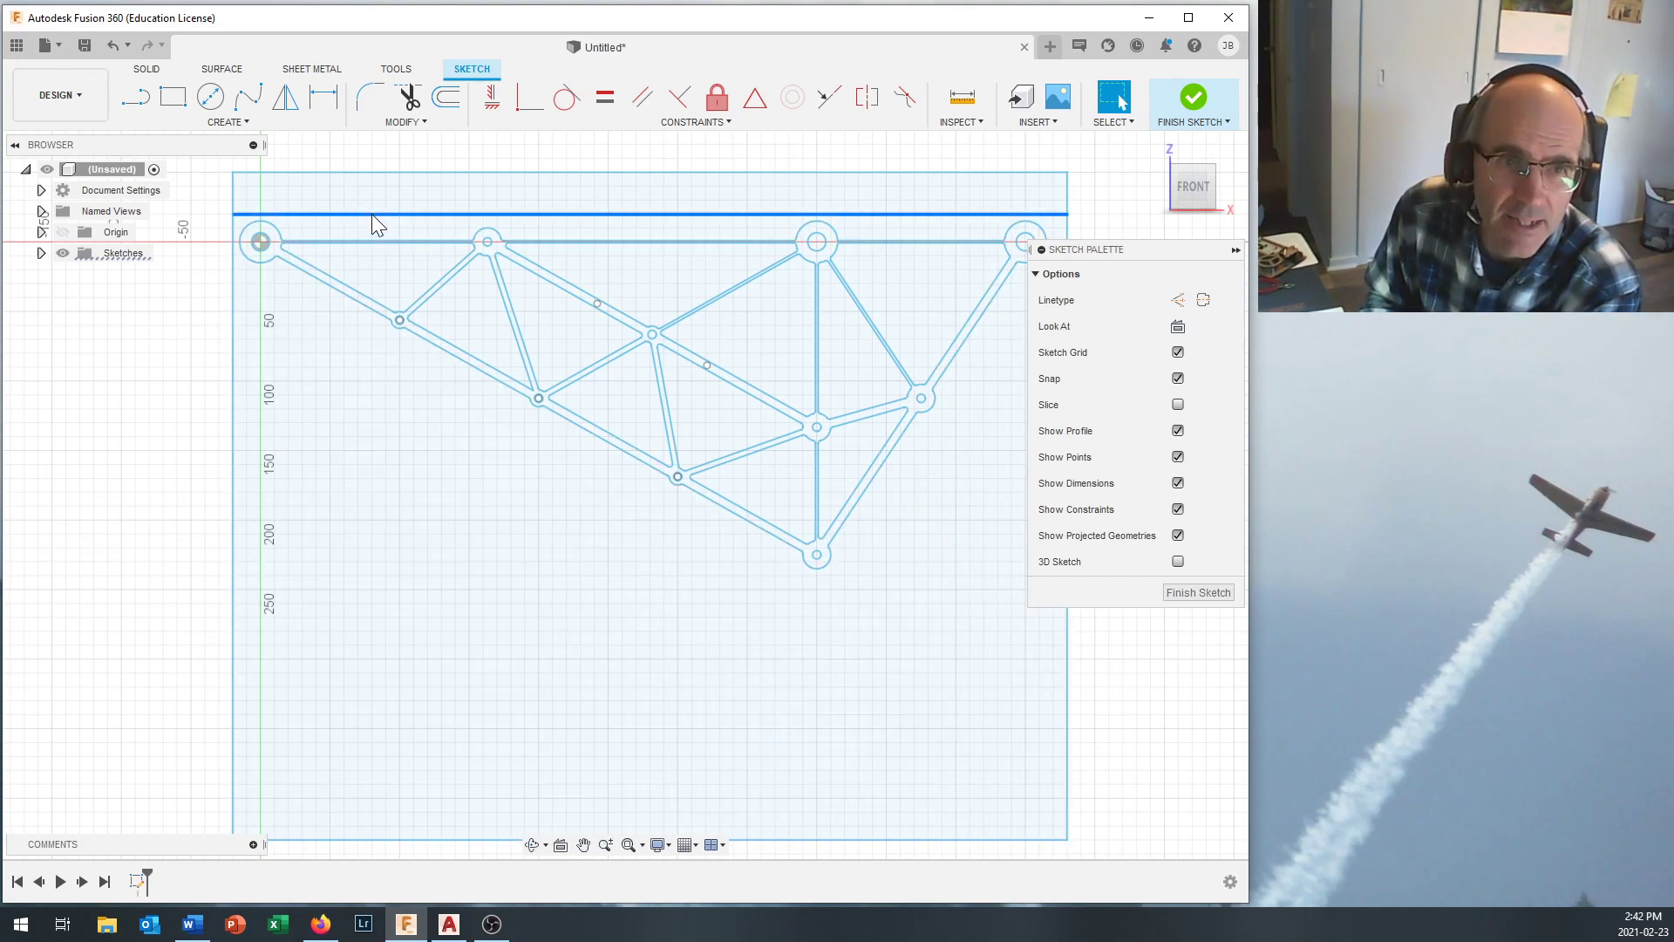
click(369, 199)
key(Escape)
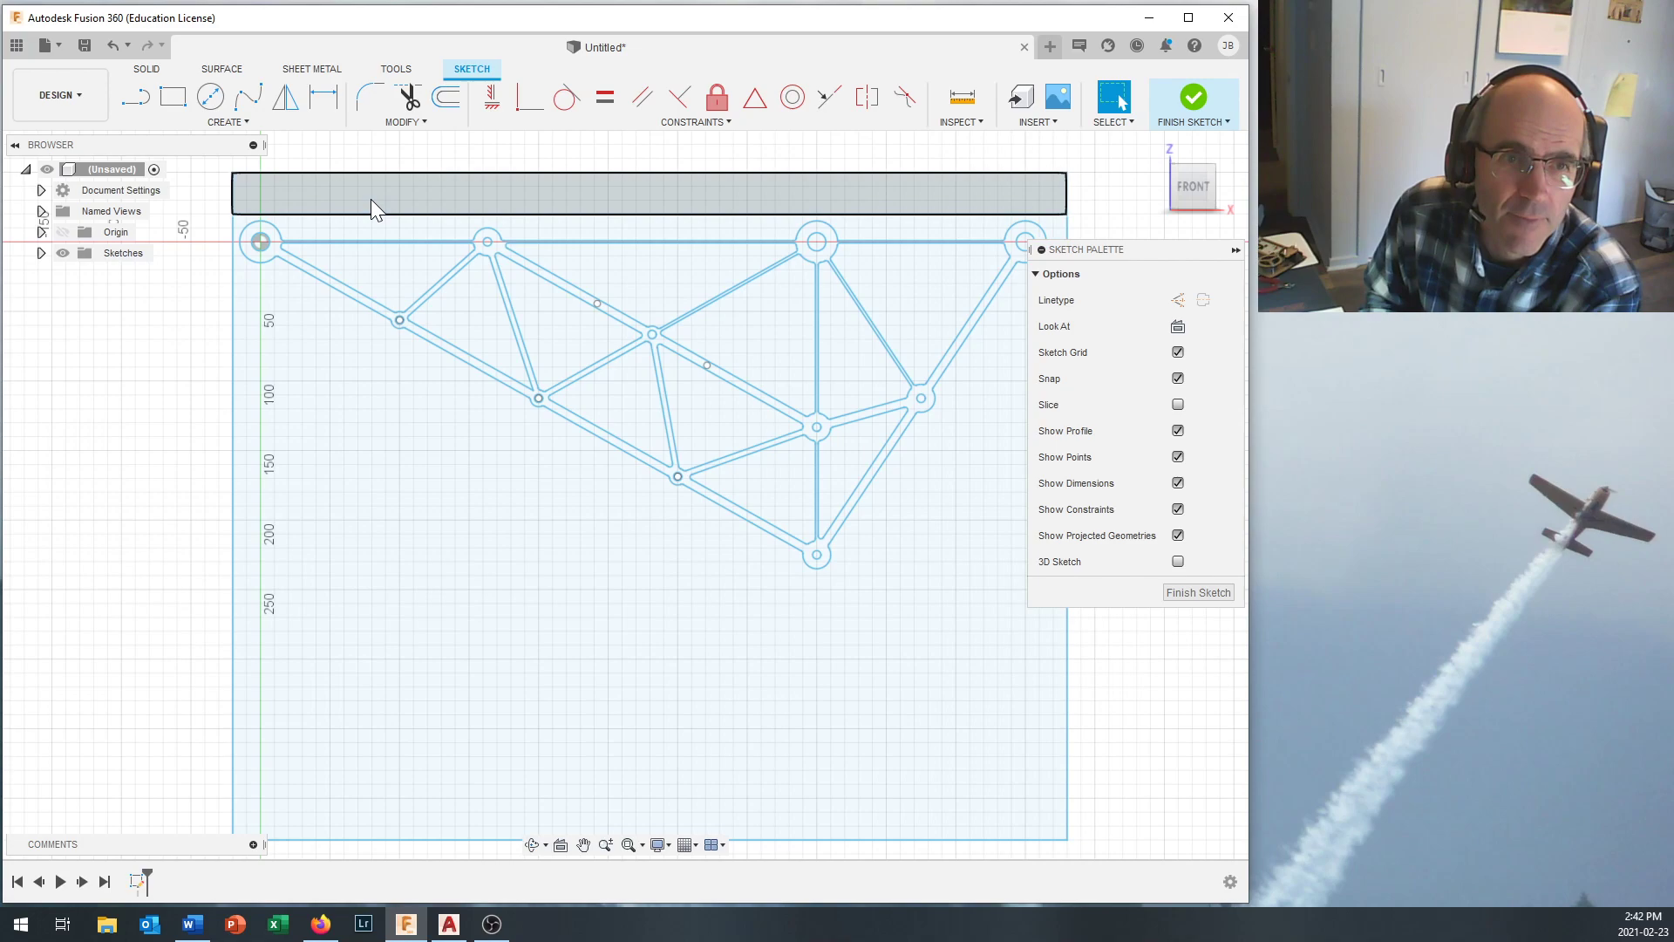
Delete the rectangular border lines around the truss and the separate horizontal line above its top chord.
click(330, 172)
key(Delete)
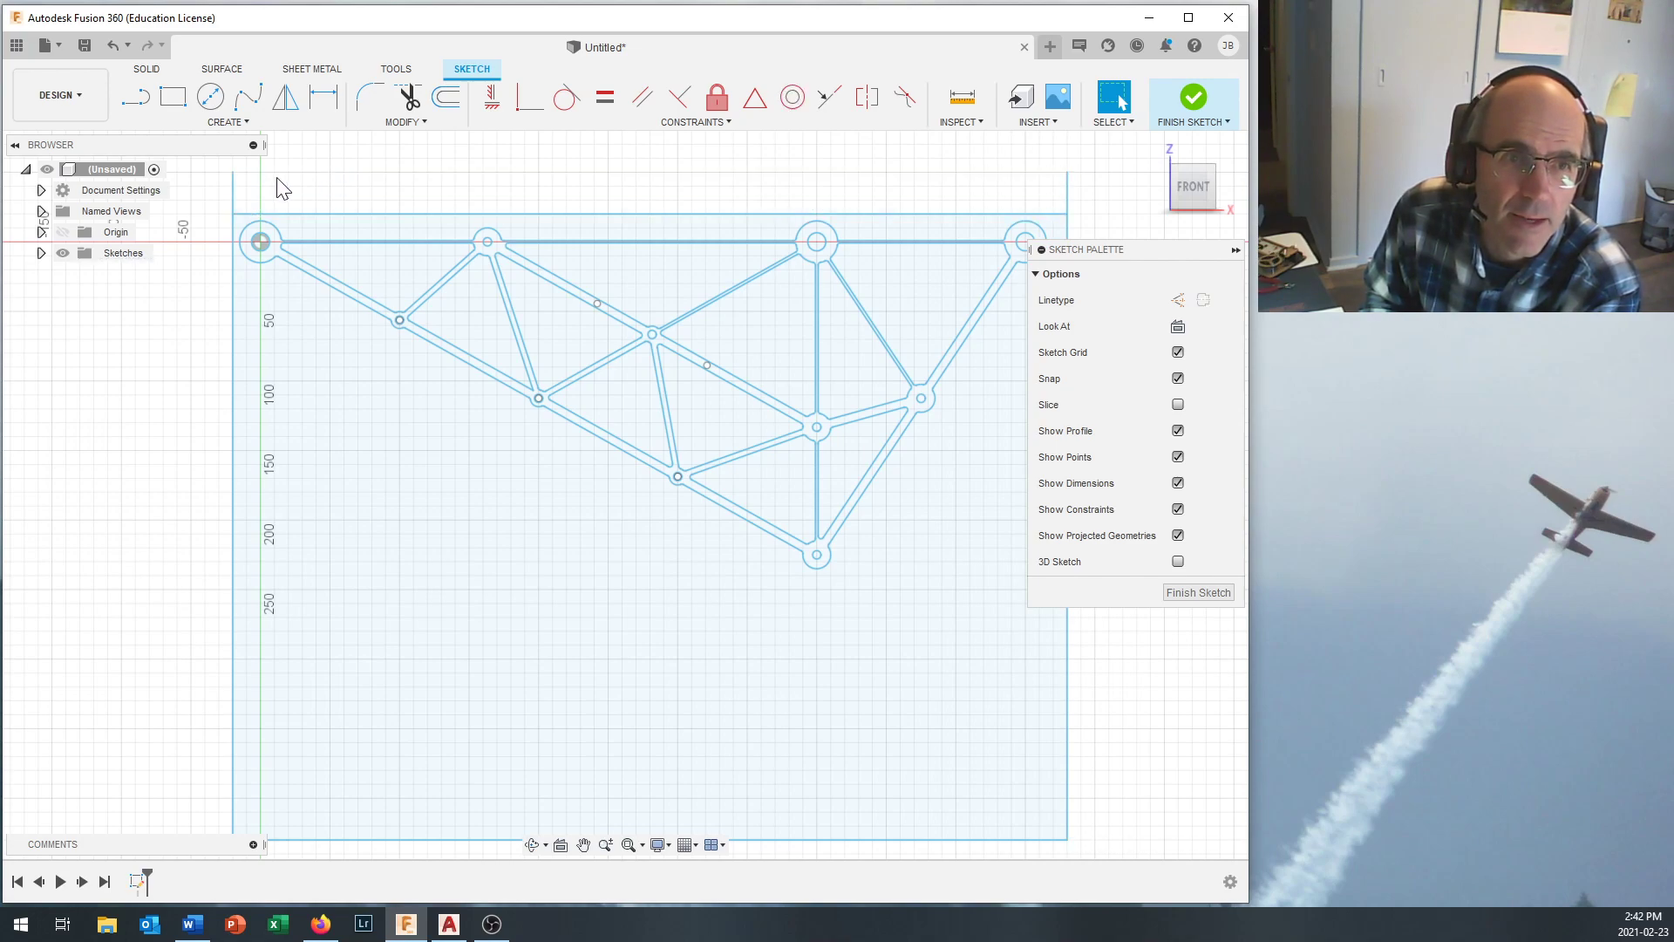
click(236, 249)
key(Delete)
scroll(471, 593, down, 1)
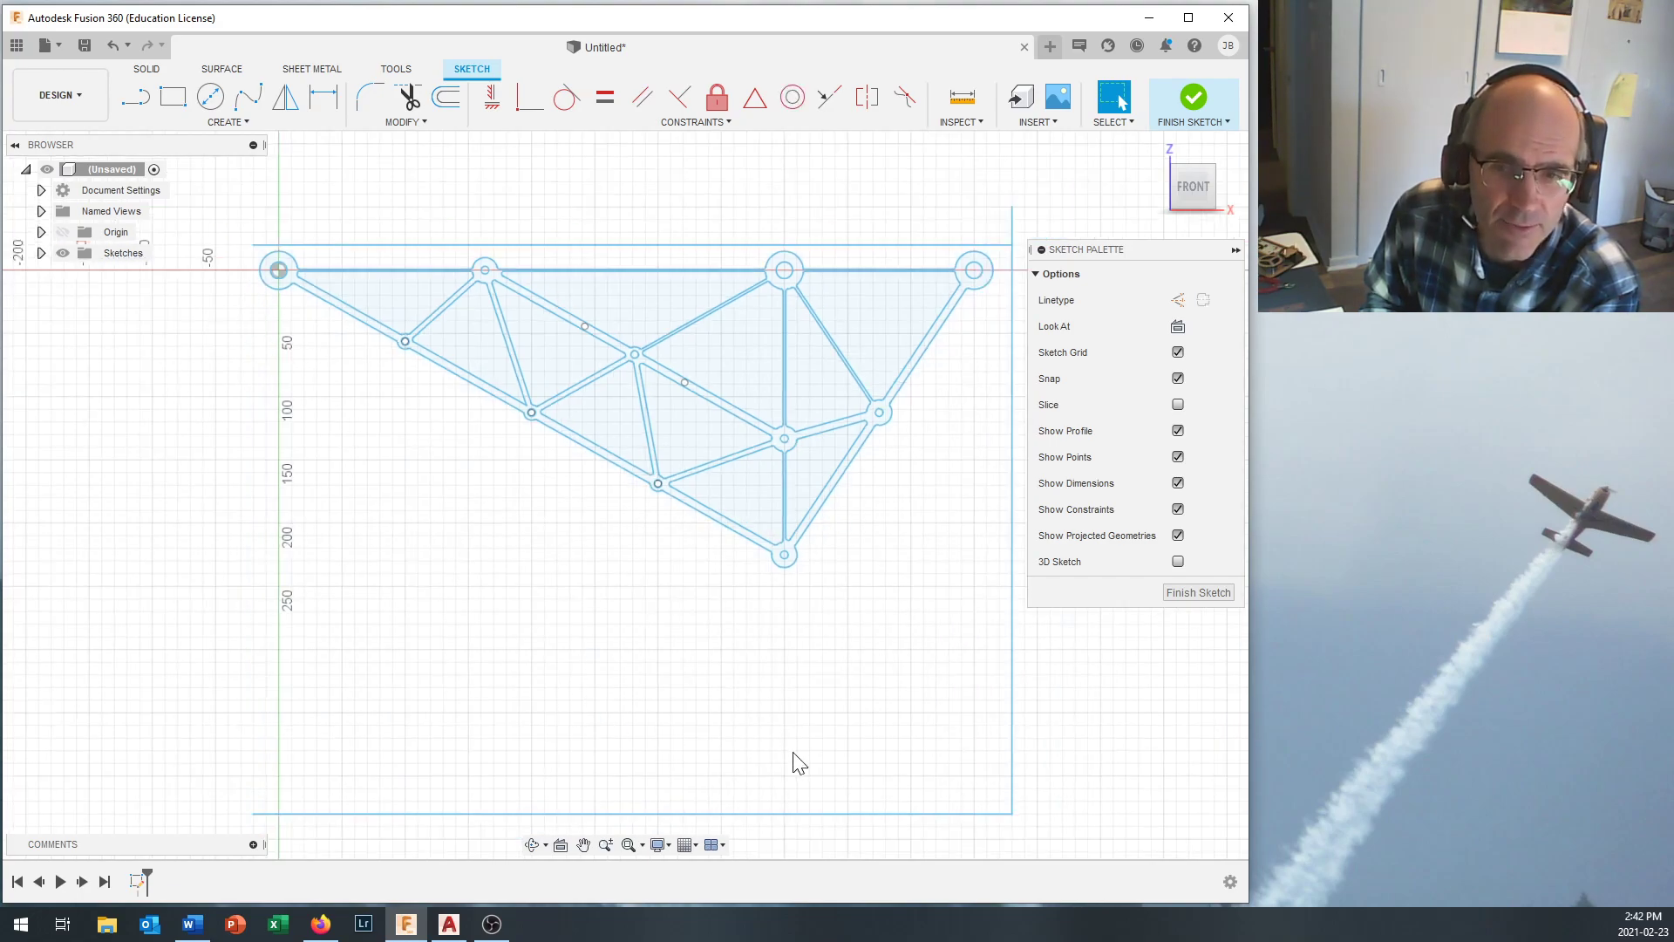
click(706, 815)
key(Delete)
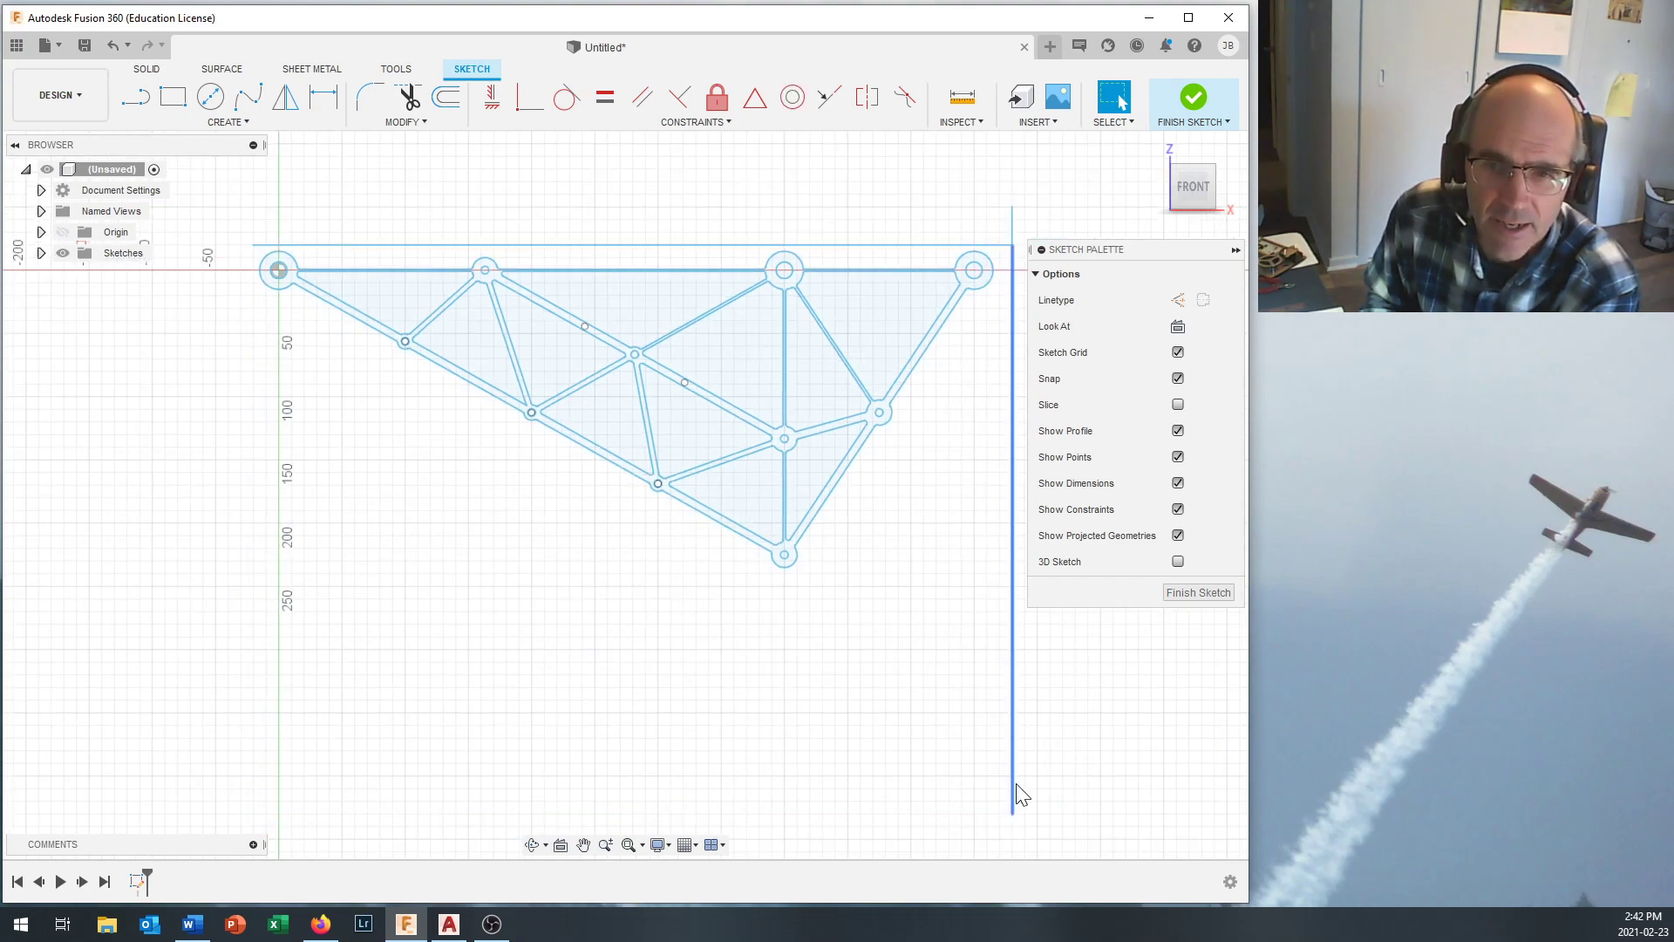
click(1016, 786)
key(Delete)
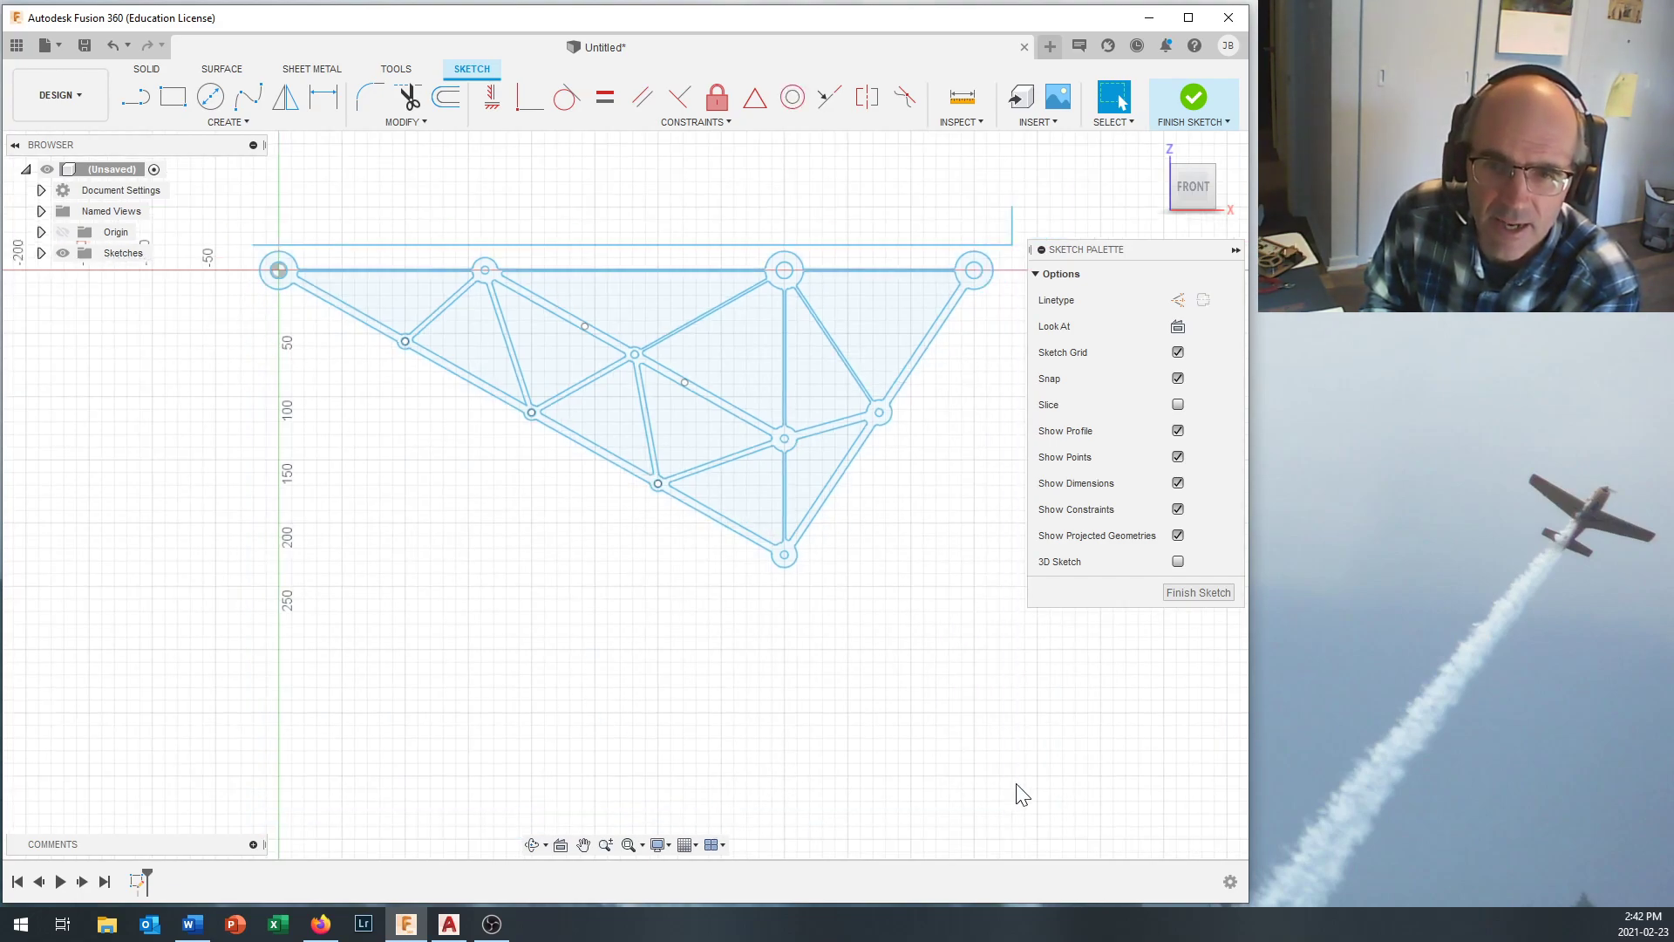
click(1004, 245)
key(Delete)
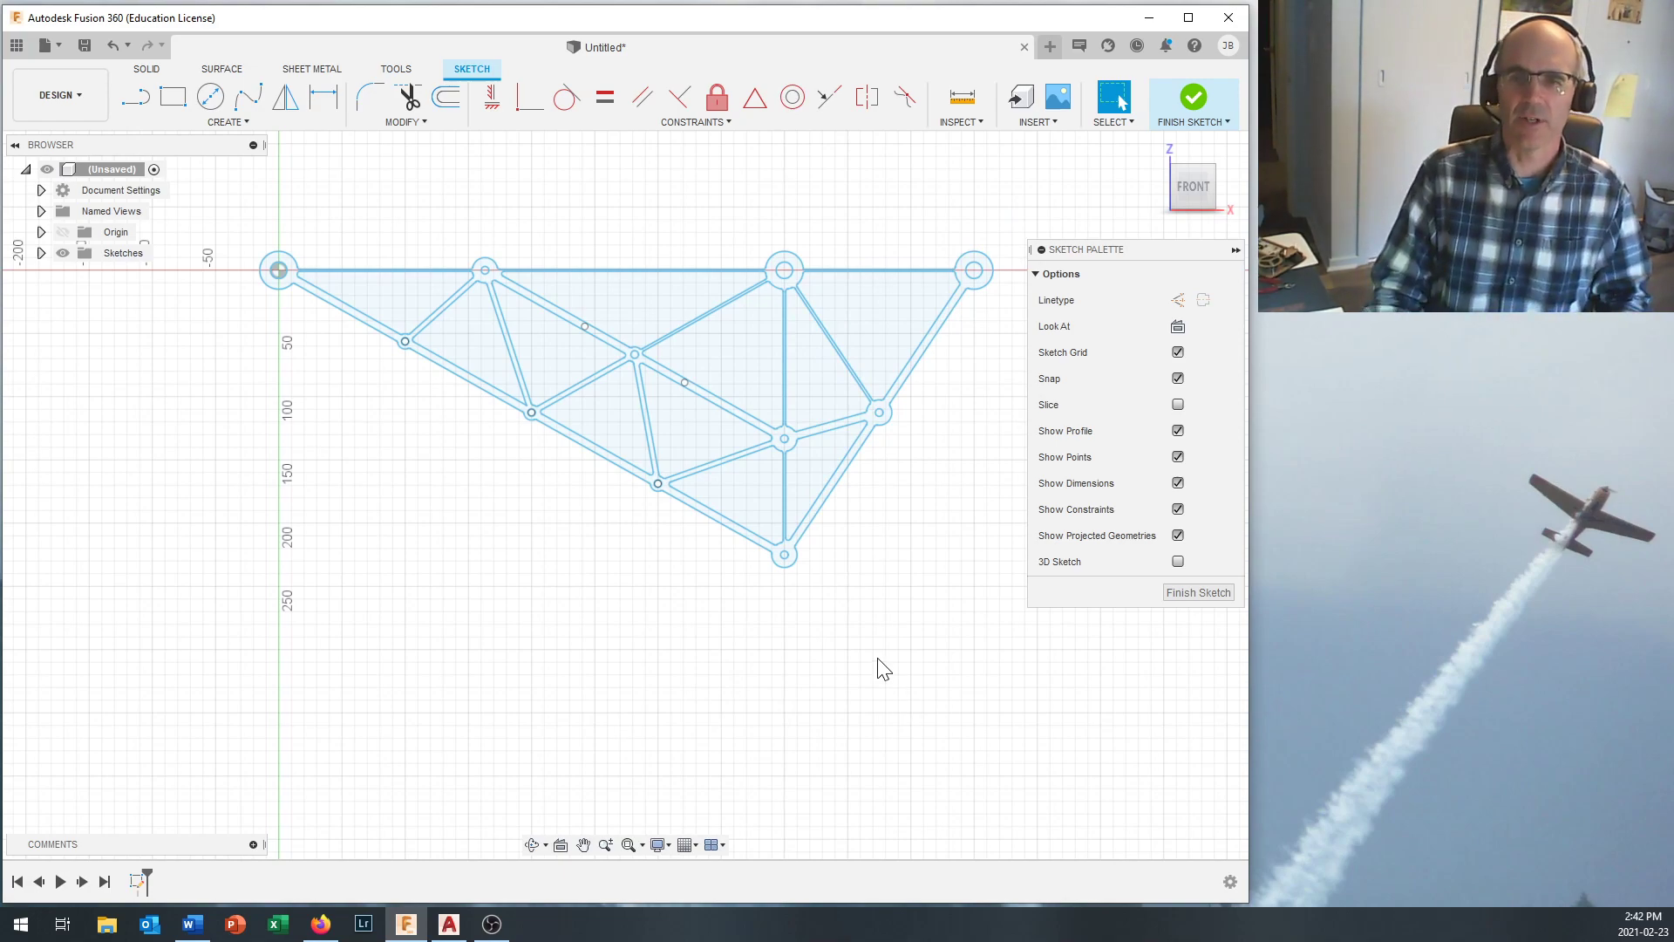
Finish the truss sketch on the front plane.
scroll(878, 669, up, 2)
scroll(878, 669, down, 3)
scroll(878, 669, up, 1)
scroll(927, 462, up, 1)
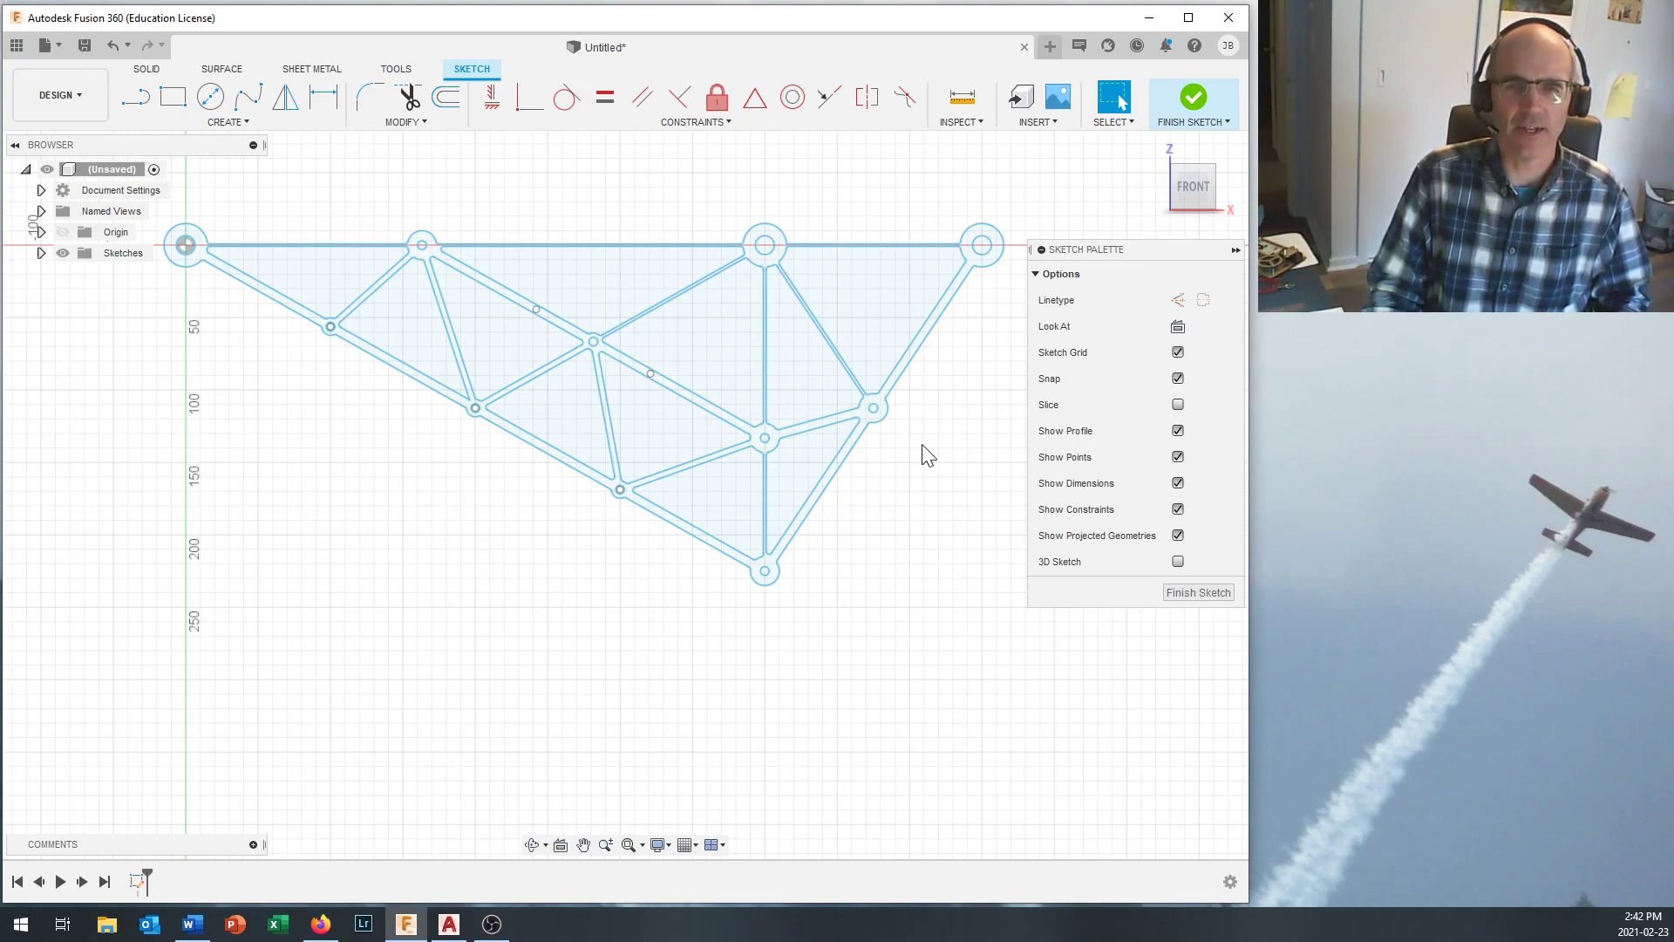
click(1200, 593)
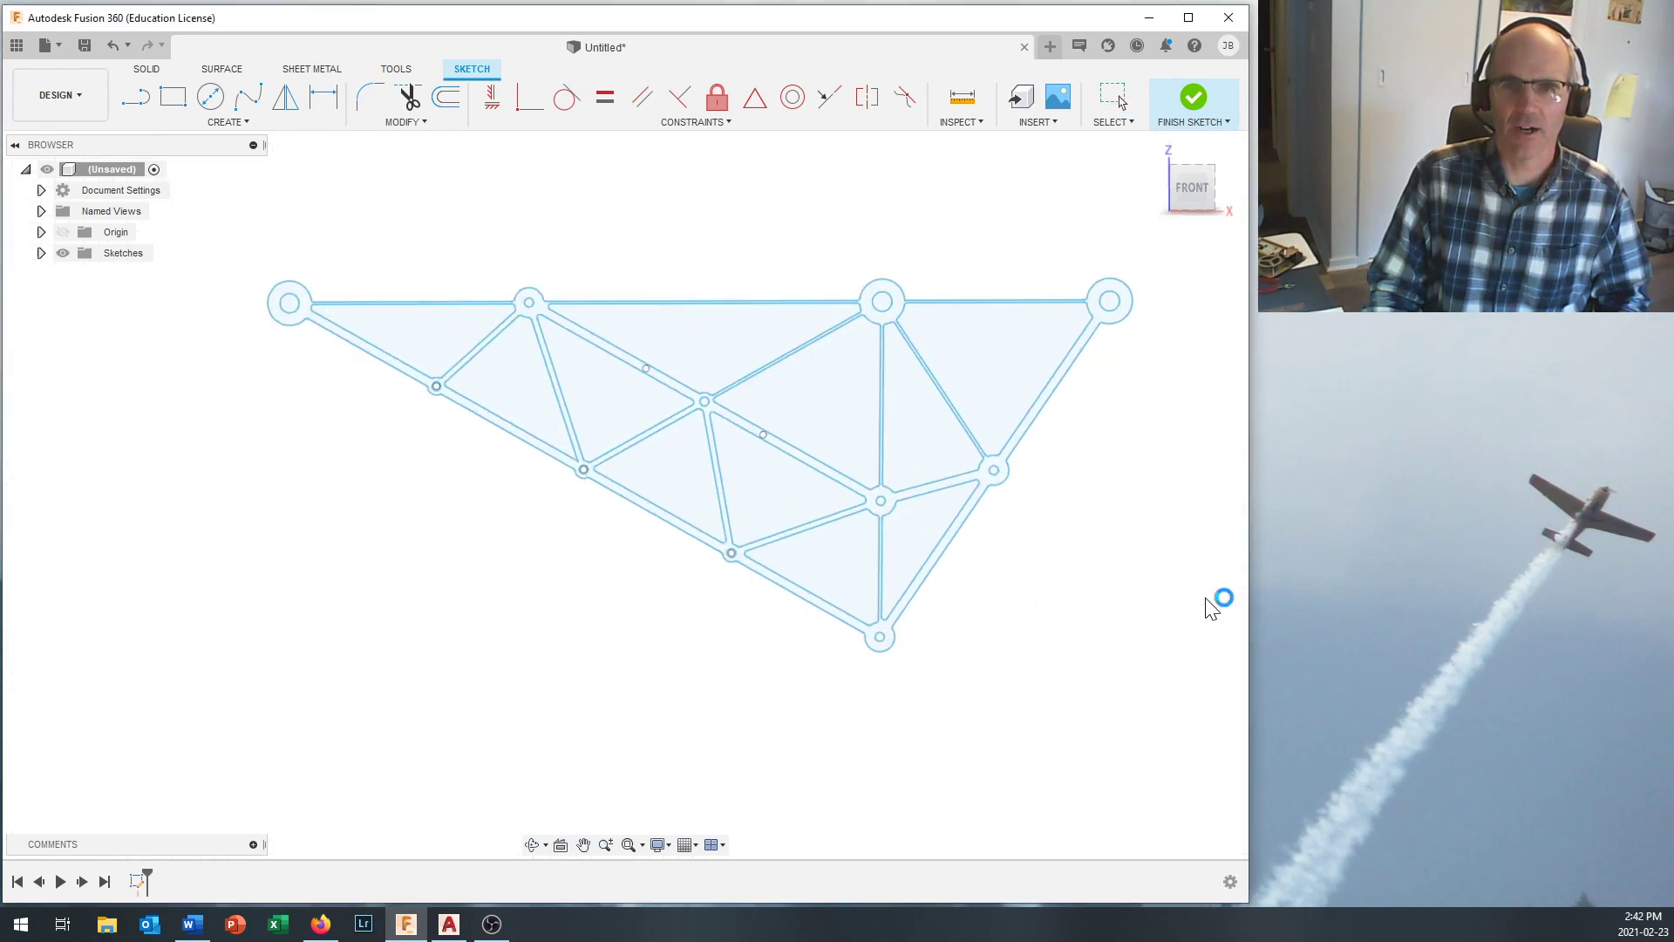
Examine the finished truss sketch from the top, from behind and from several angled views.
scroll(959, 611, down, 3)
mouse_move(972, 598)
middle_down()
mouse_move(691, 398)
mouse_move(628, 299)
middle_up()
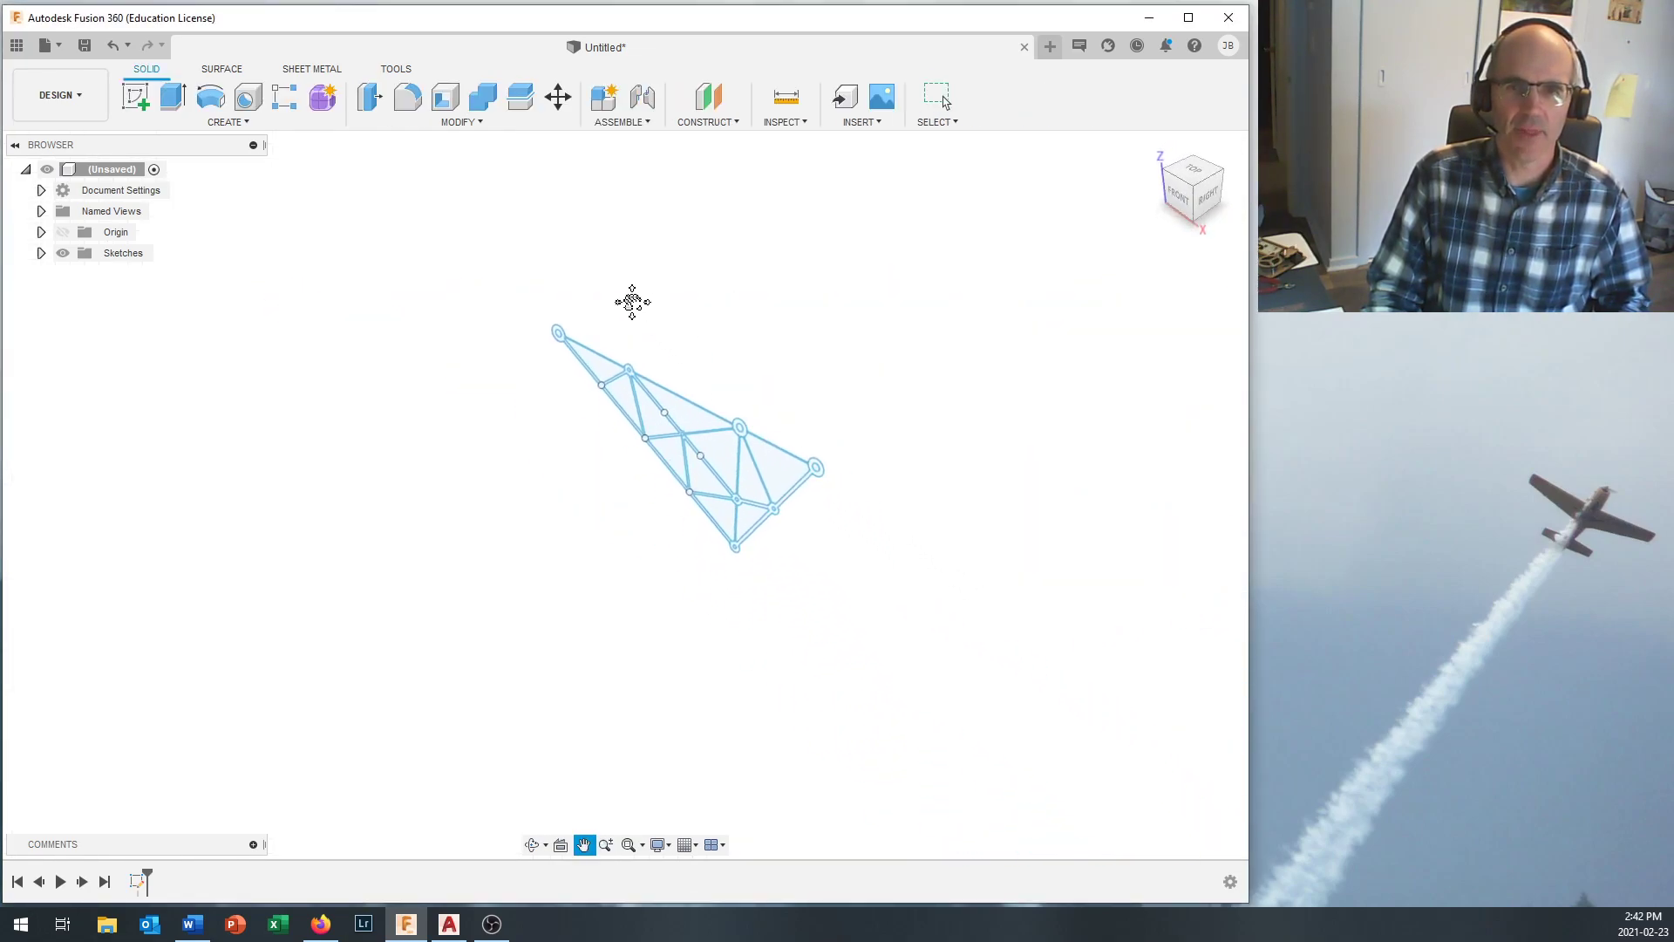
scroll(645, 310, up, 3)
middle_drag(704, 362, 637, 277)
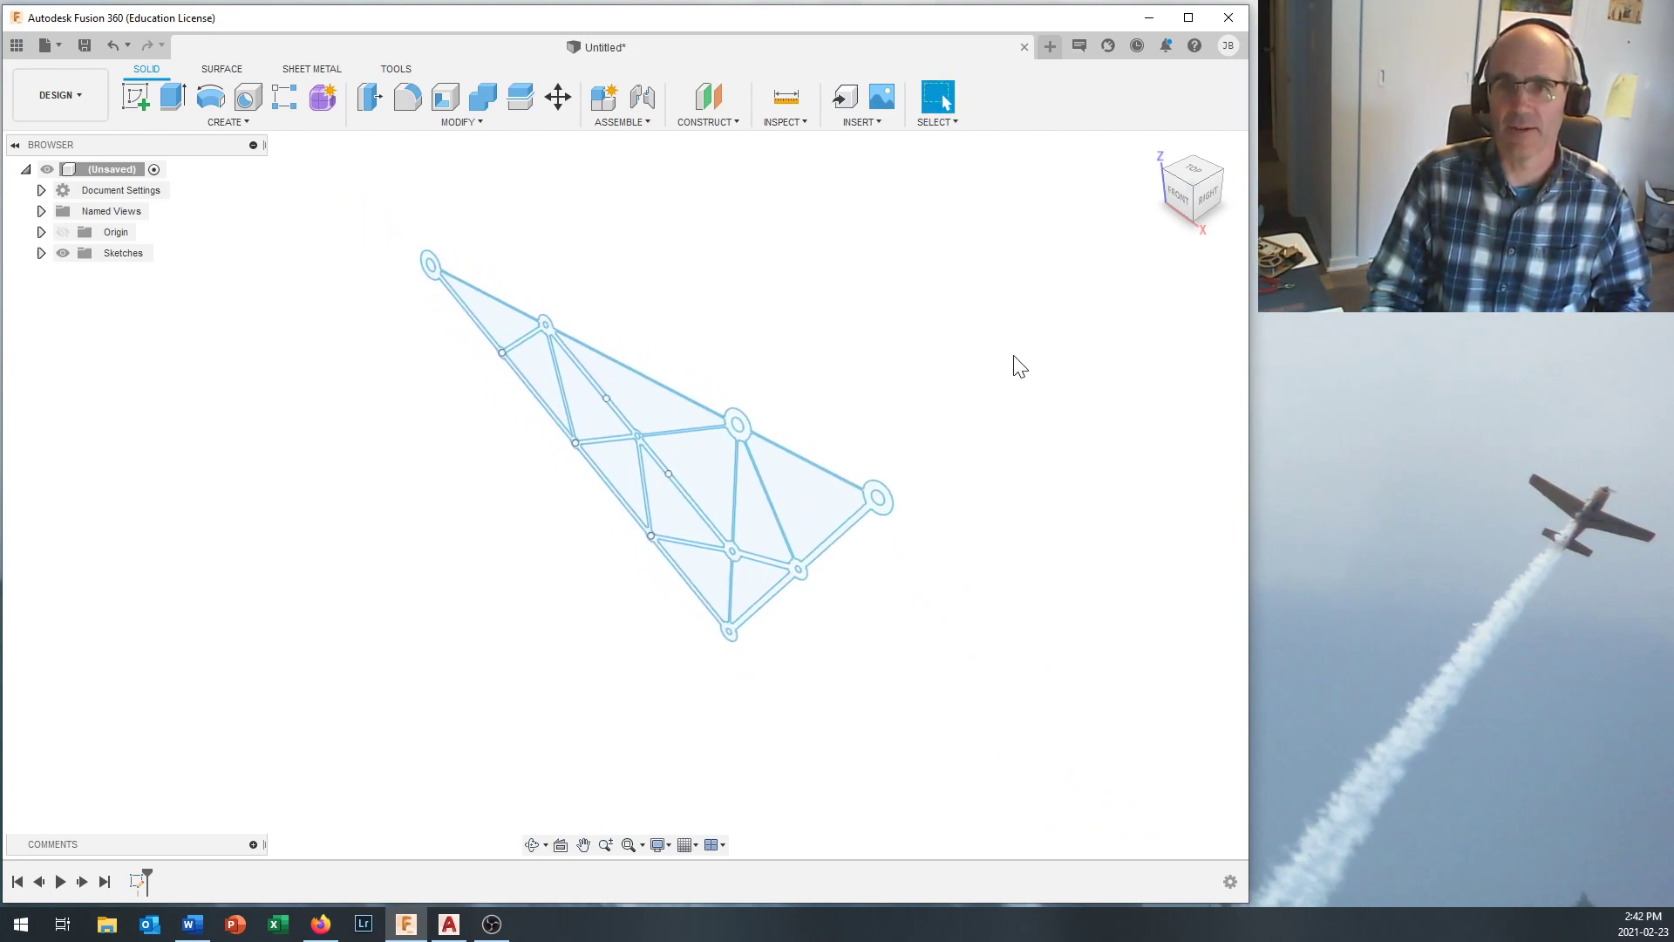
click(1198, 172)
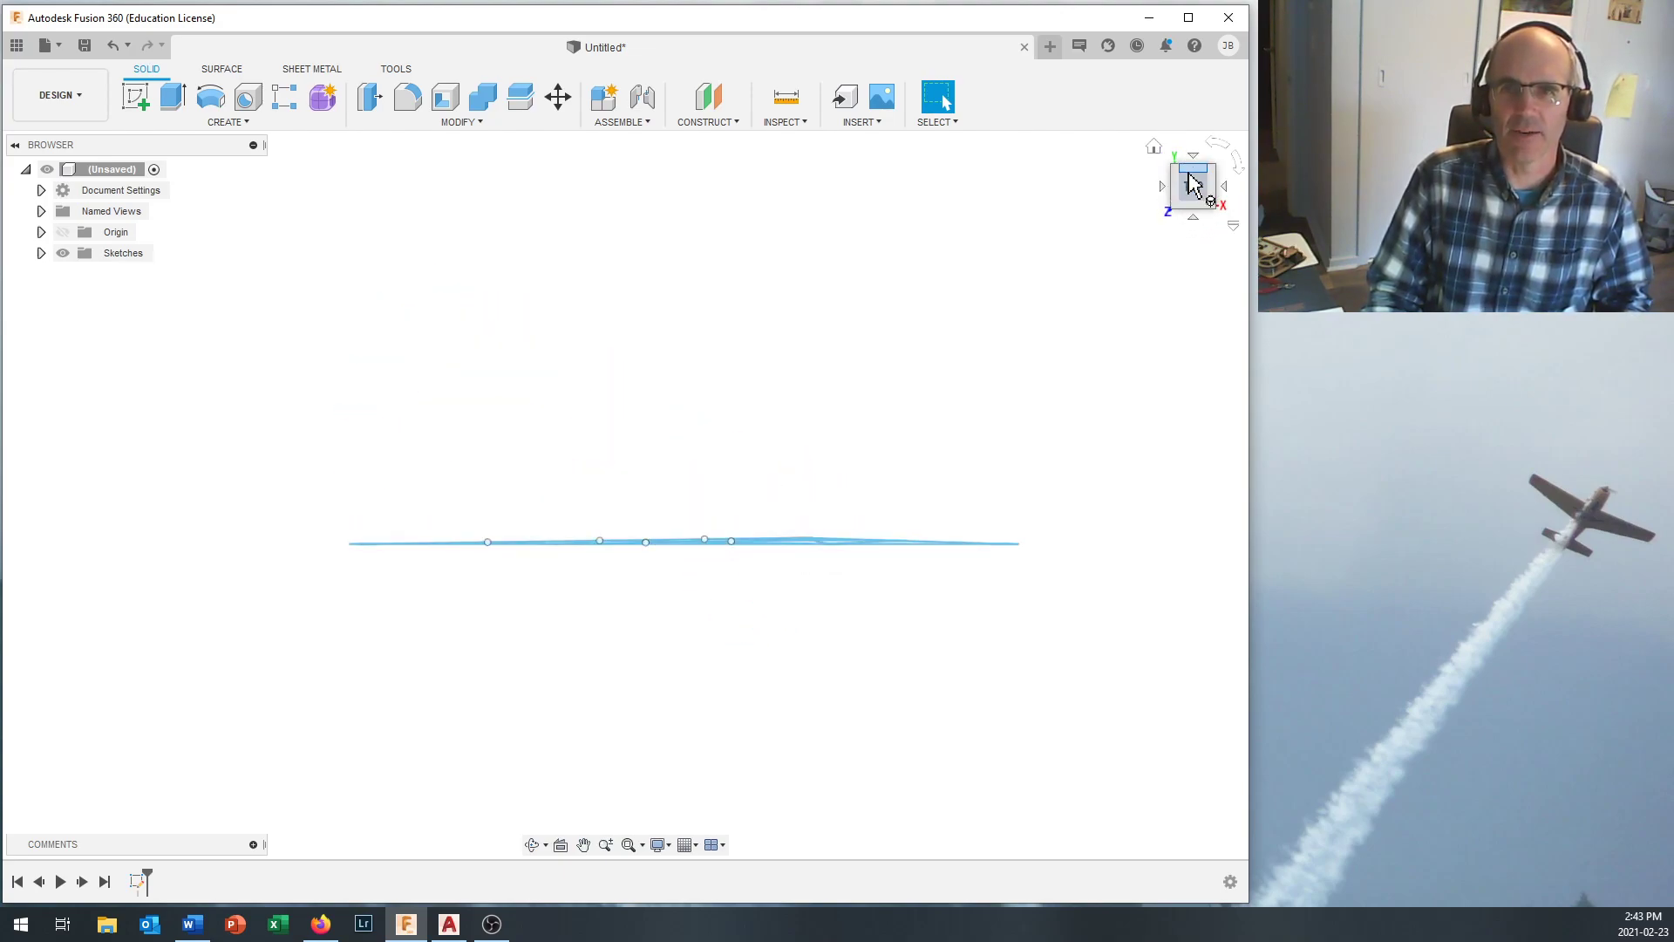
drag(1166, 190, 1171, 170)
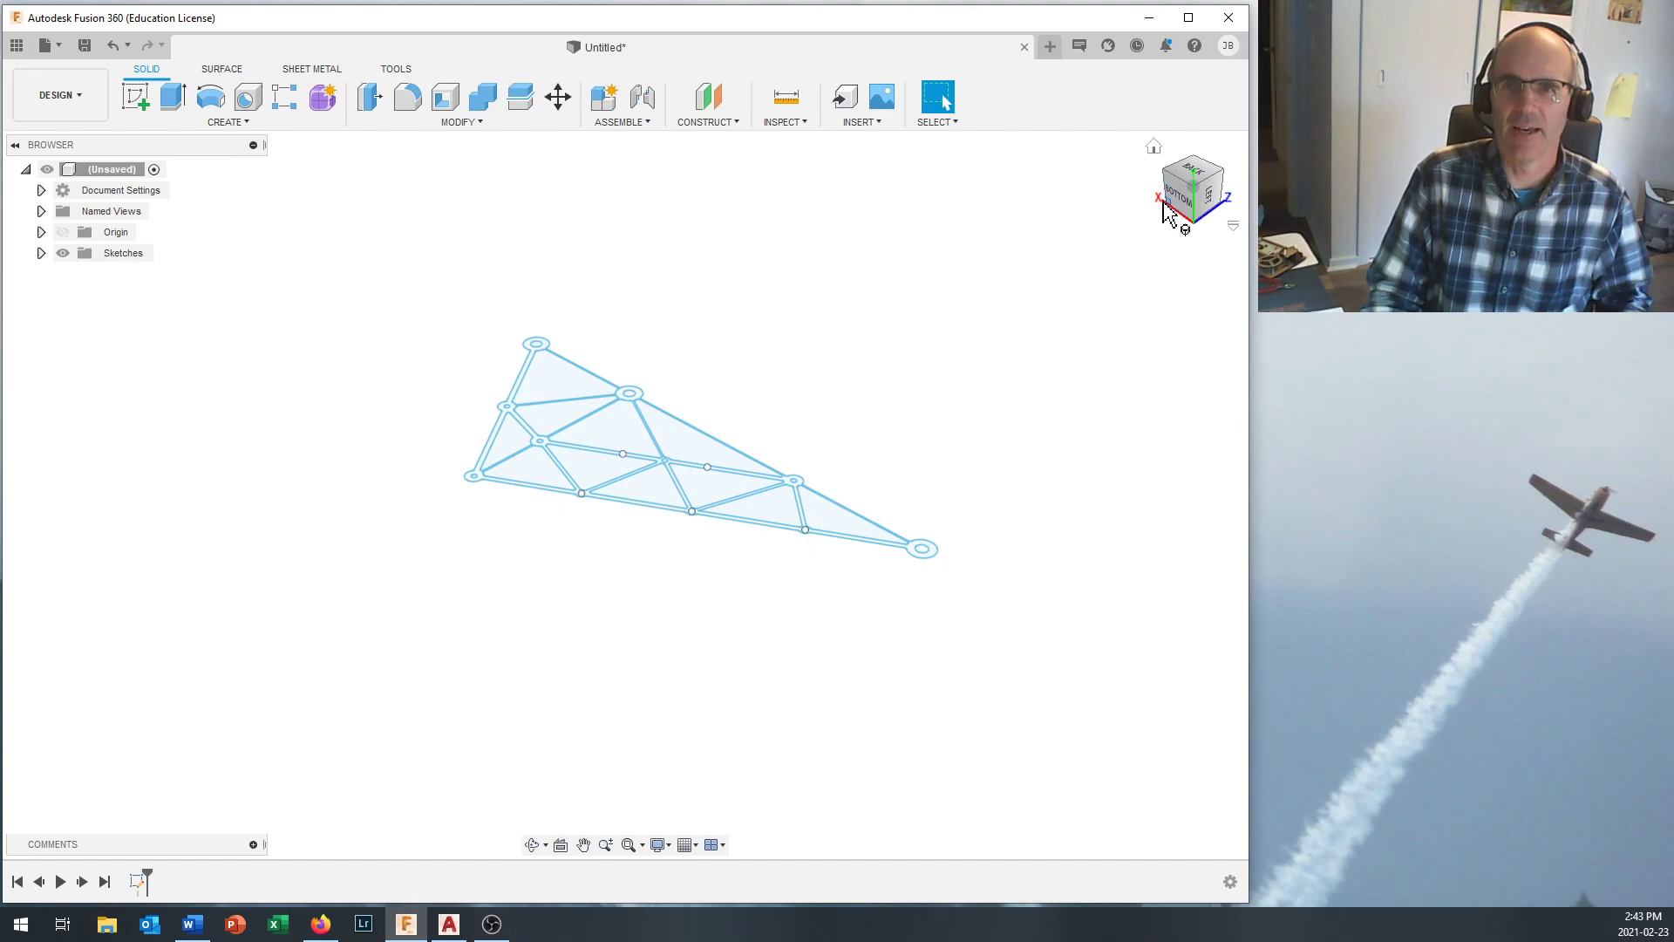
drag(1164, 164, 1202, 186)
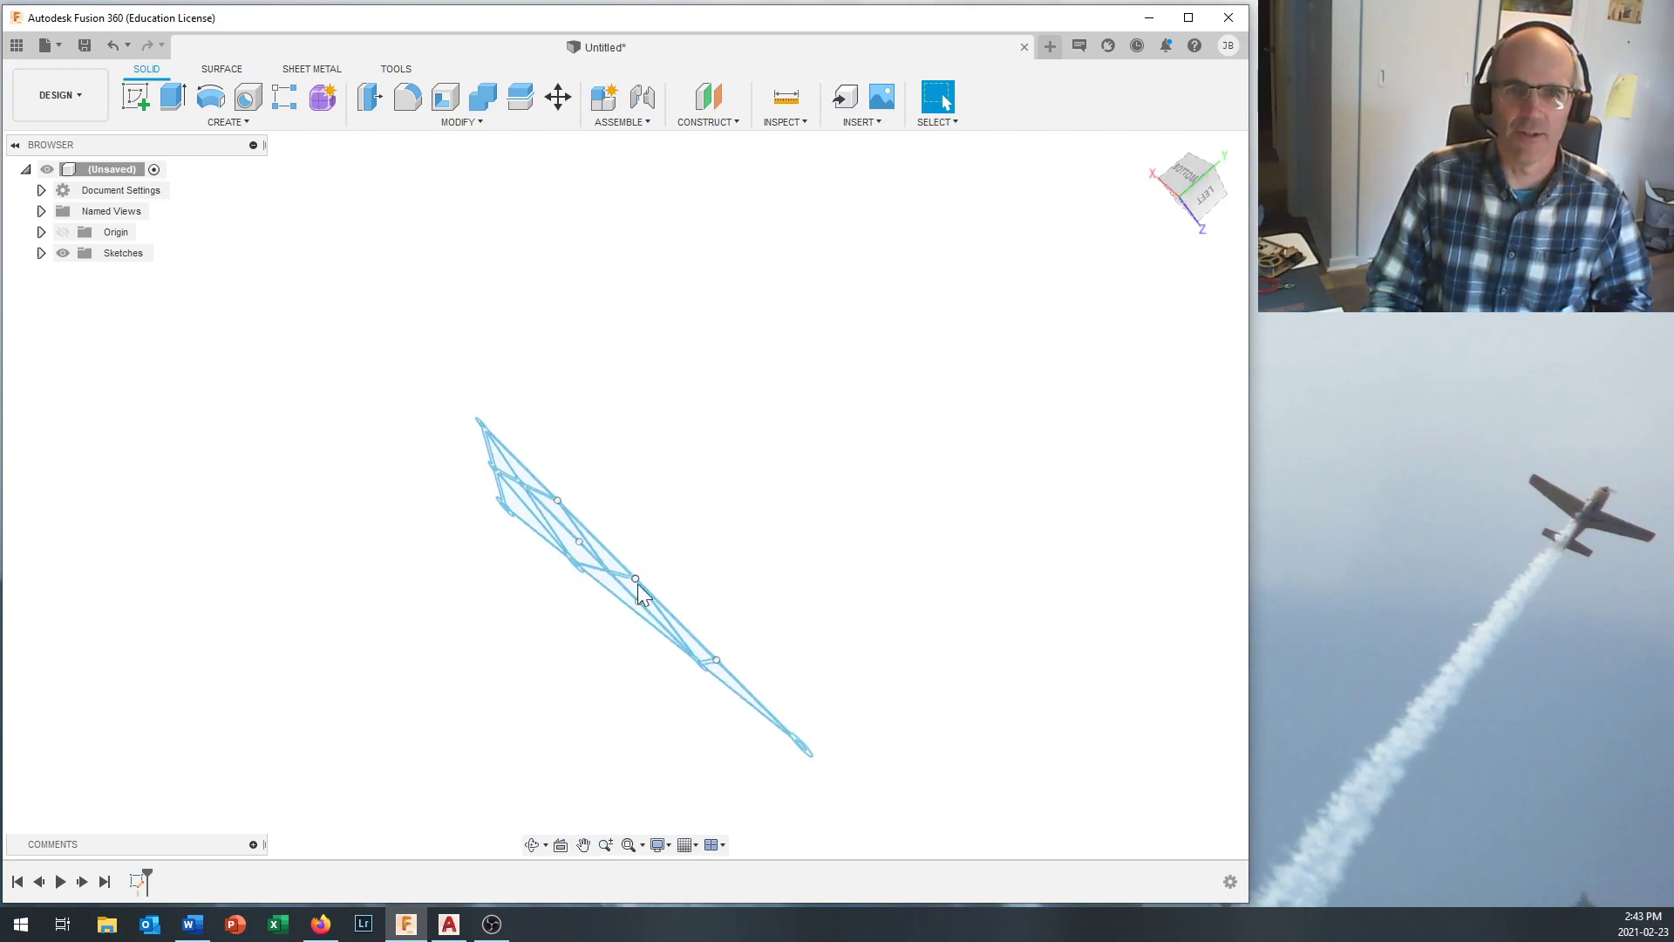
click(532, 844)
mouse_move(512, 593)
mouse_down()
mouse_move(527, 515)
mouse_move(448, 568)
mouse_move(550, 560)
mouse_move(583, 474)
mouse_move(486, 553)
mouse_move(516, 576)
mouse_move(505, 620)
mouse_move(560, 572)
mouse_up()
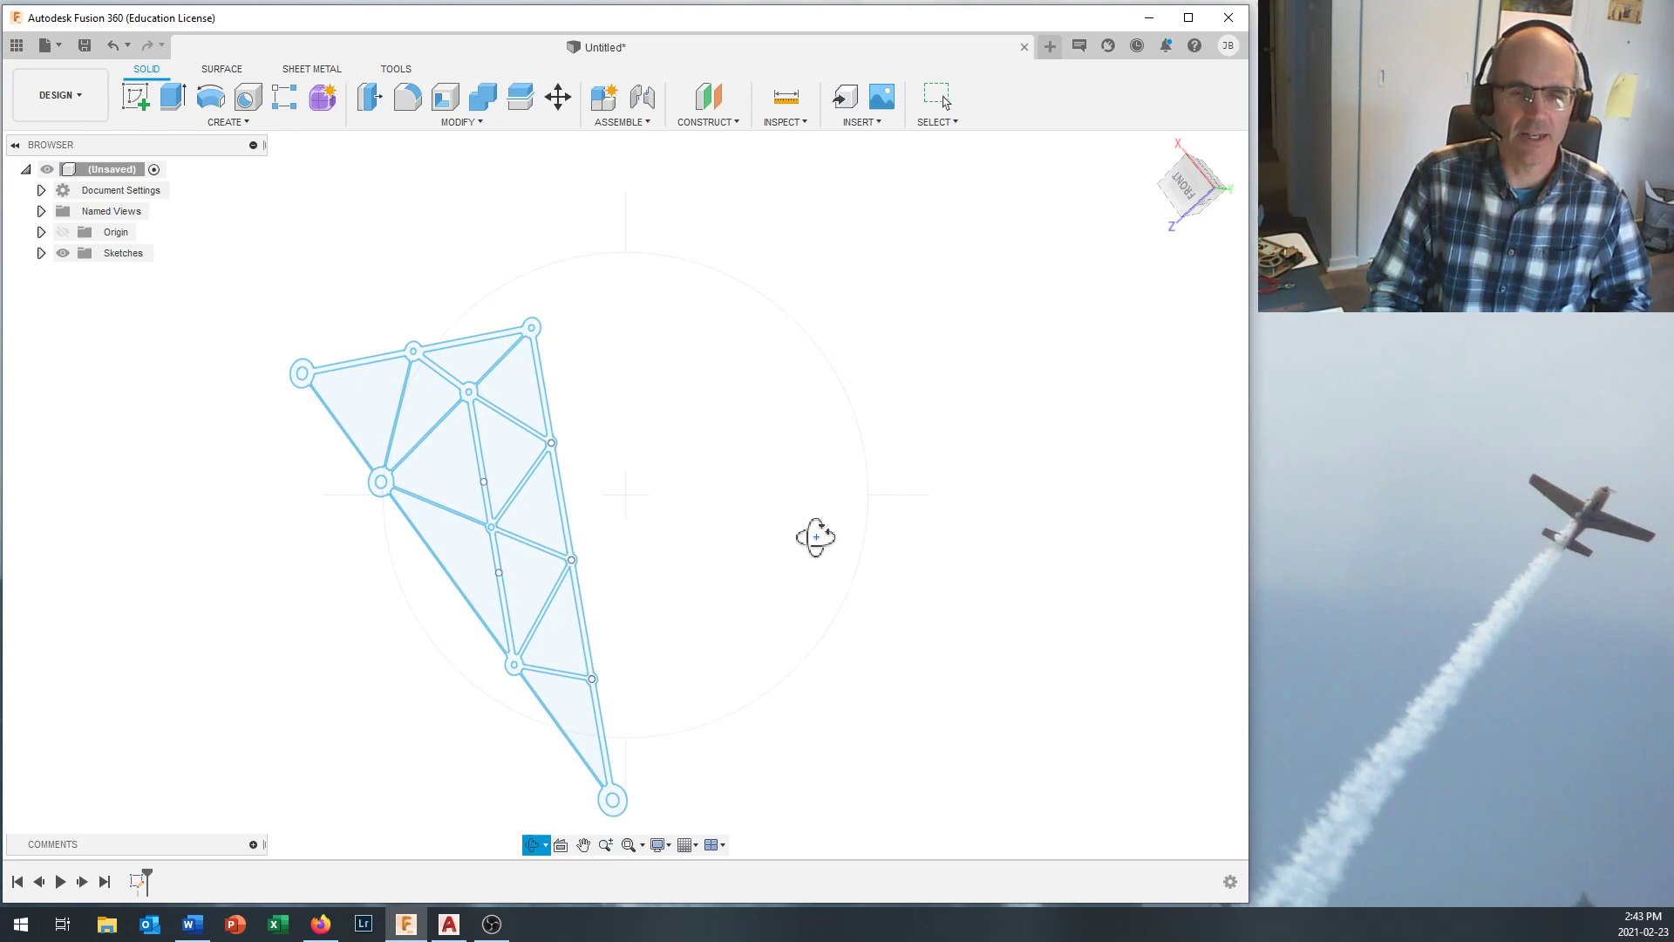
drag(639, 519, 718, 232)
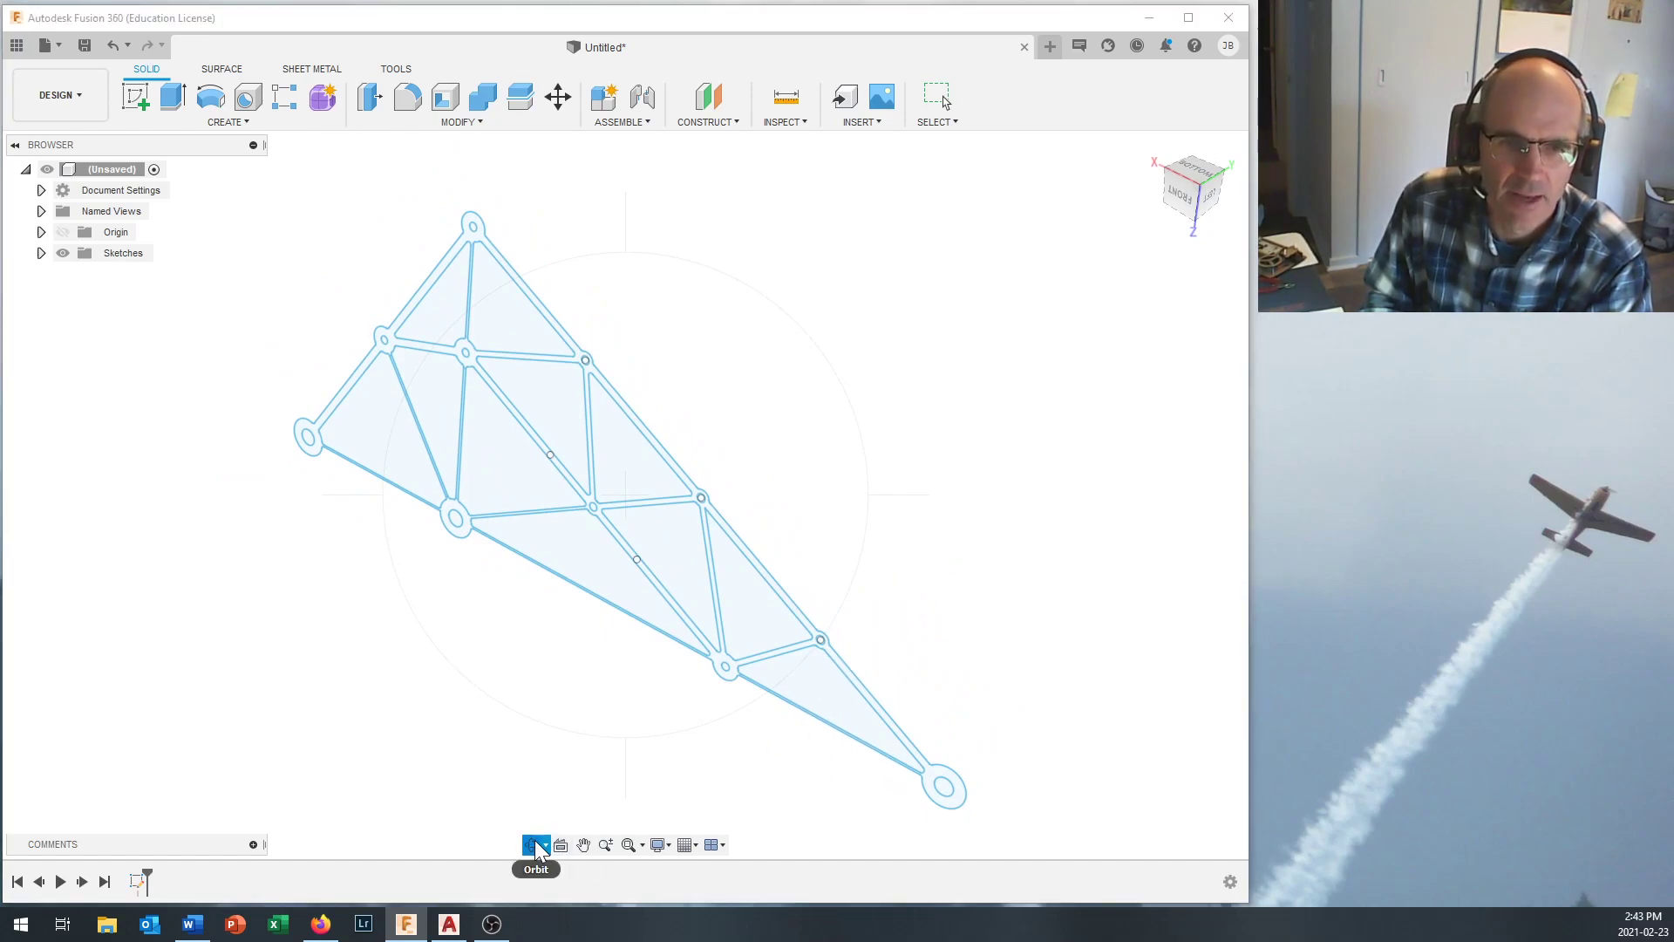
key(Escape)
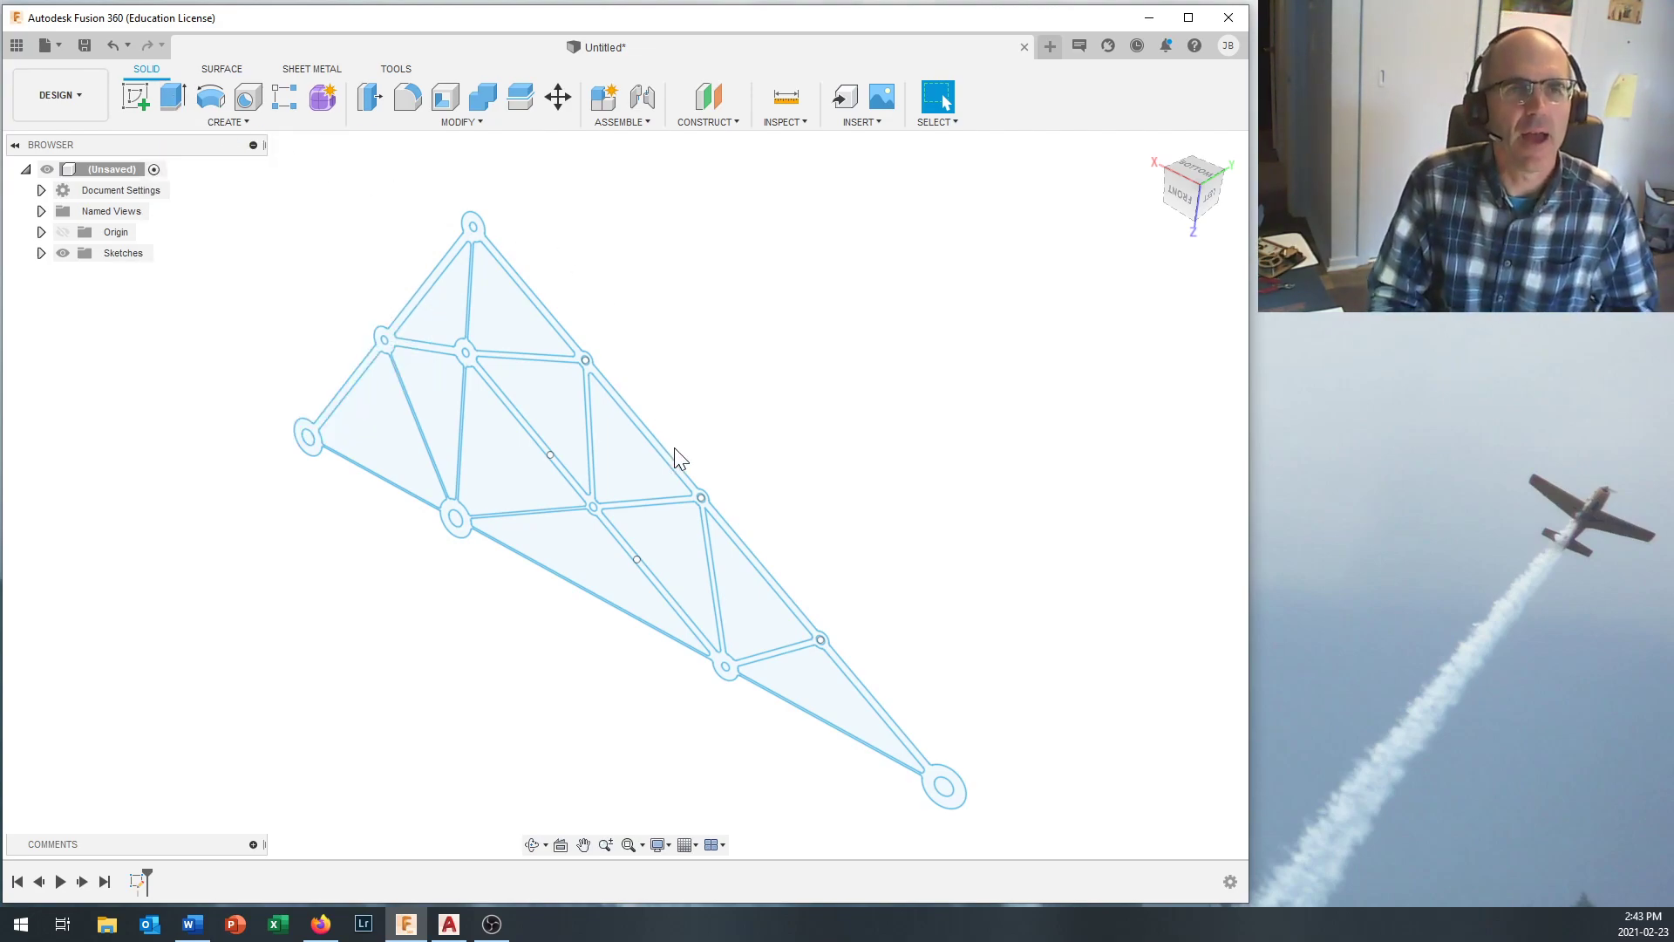
Extrude the connected truss profile 3 mm to one side as a new body, leaving the joint holes and panels open.
click(175, 97)
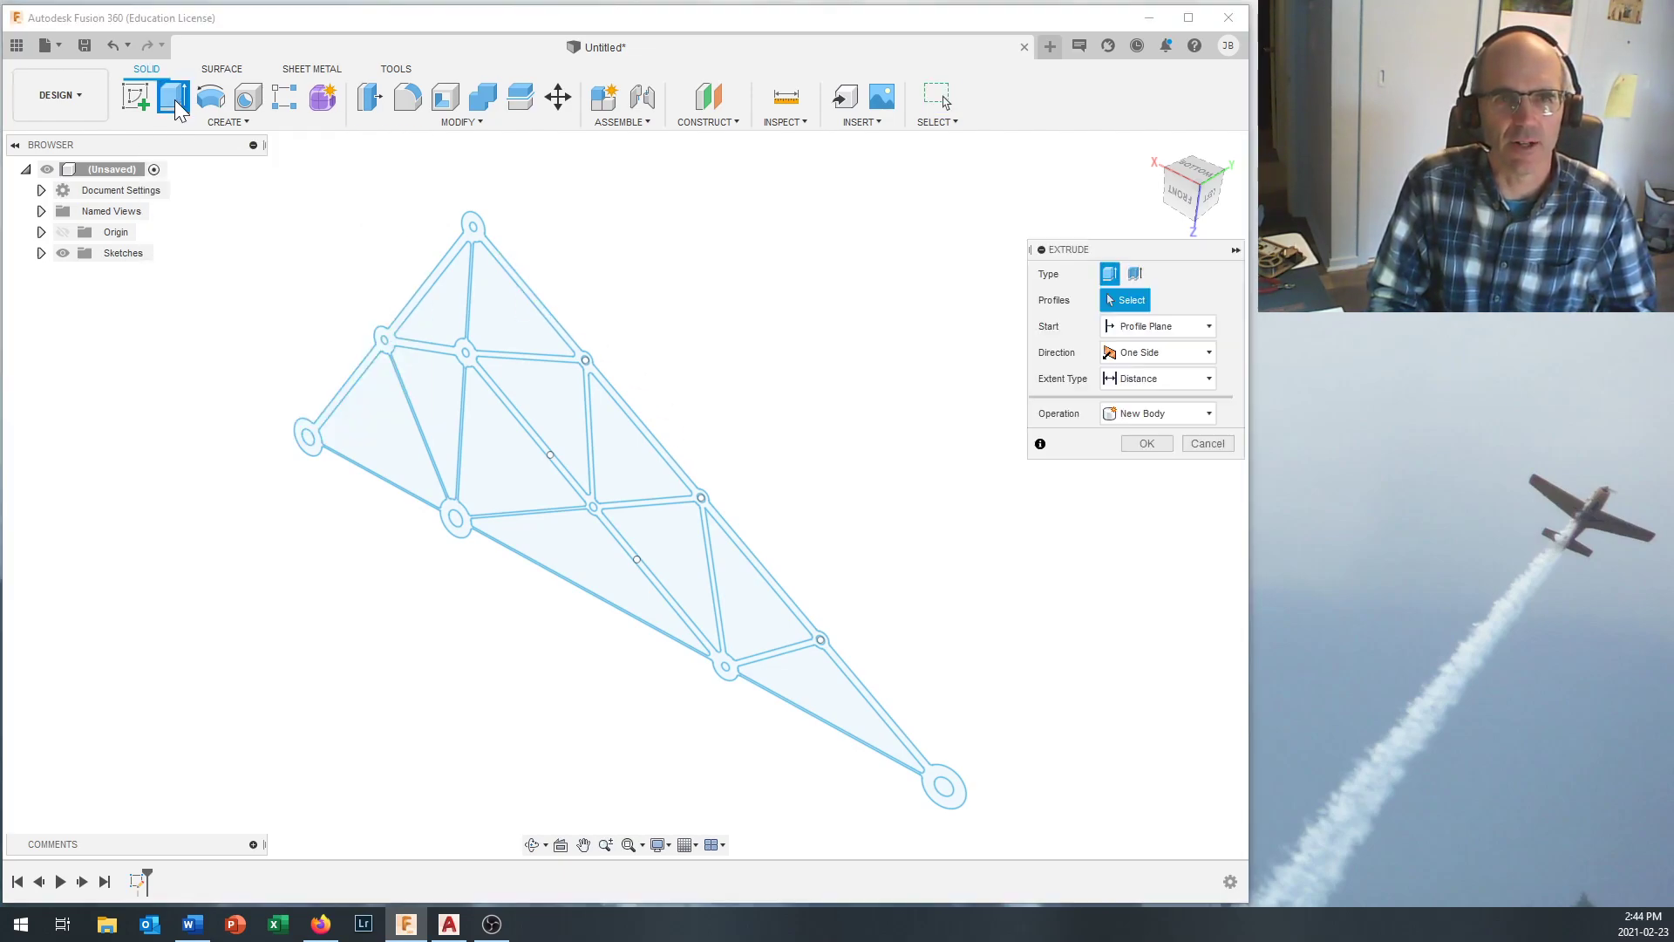
scroll(455, 199, up, 1)
scroll(455, 196, up, 2)
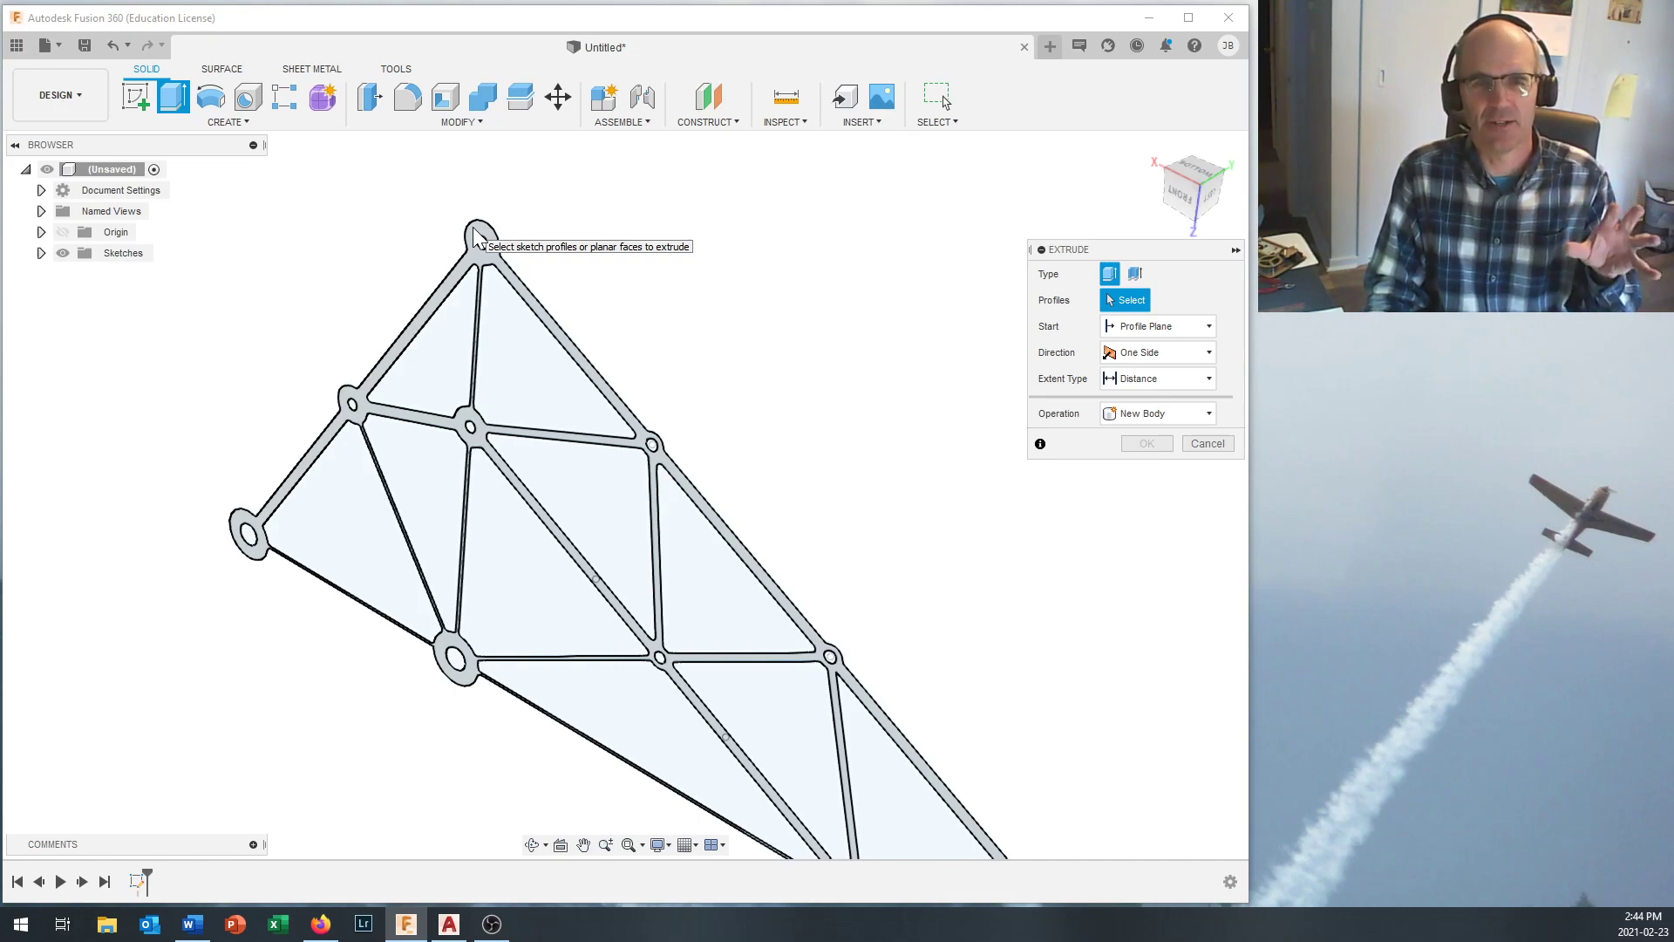
click(476, 236)
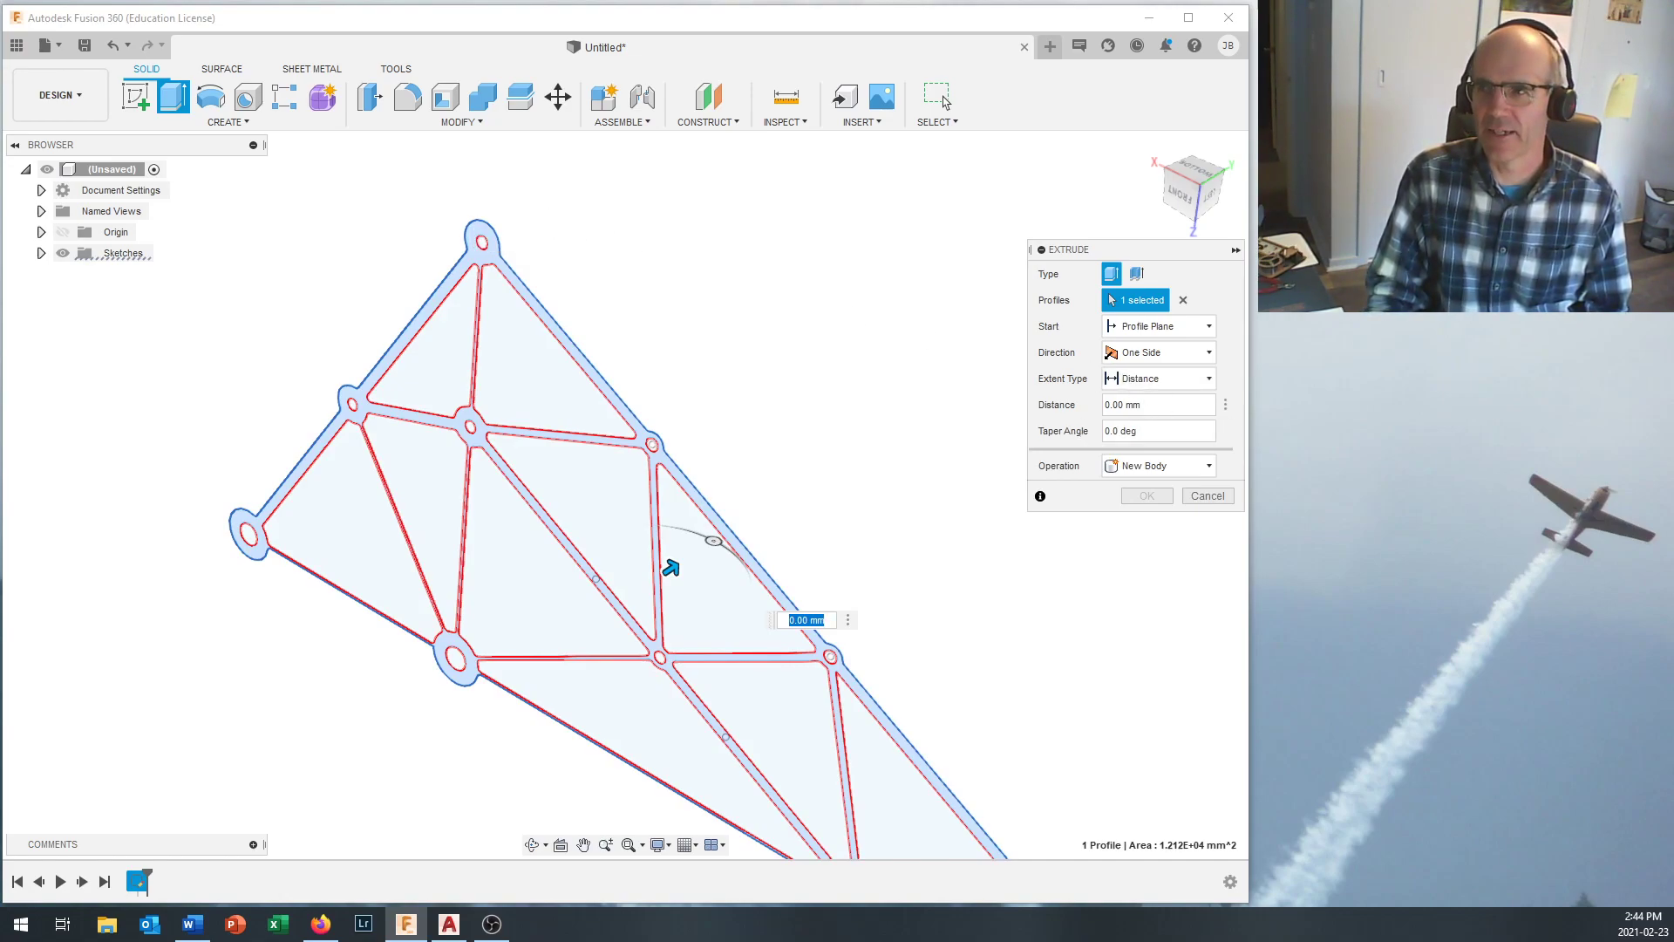
click(1138, 405)
drag(1138, 405, 1038, 421)
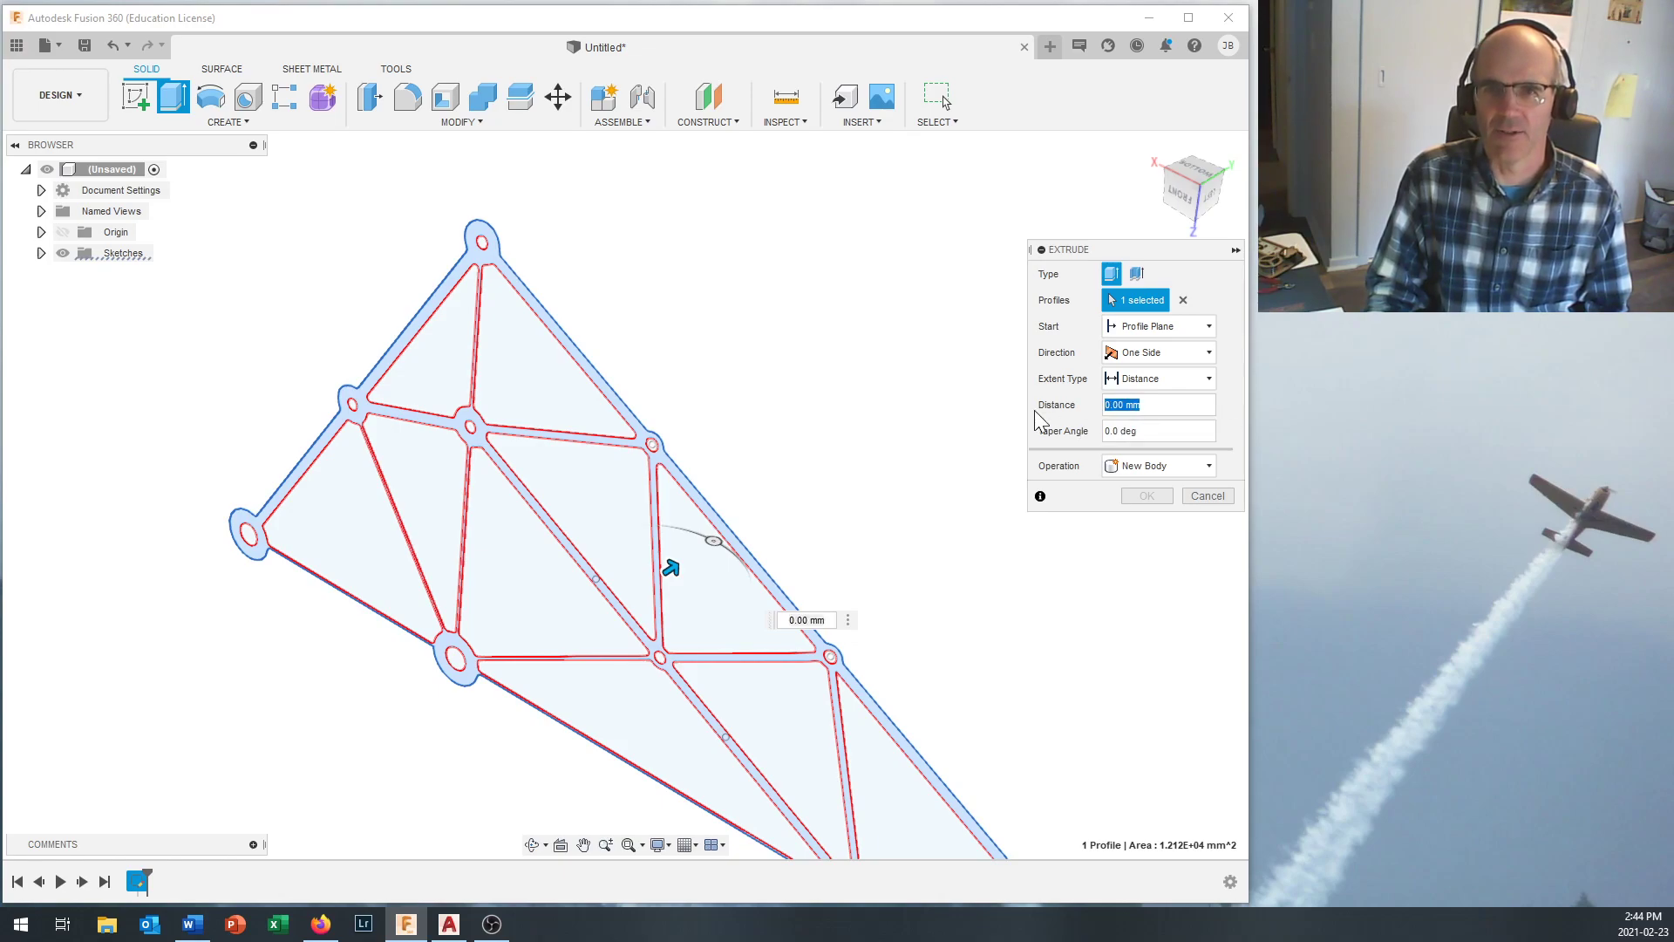
text(3)
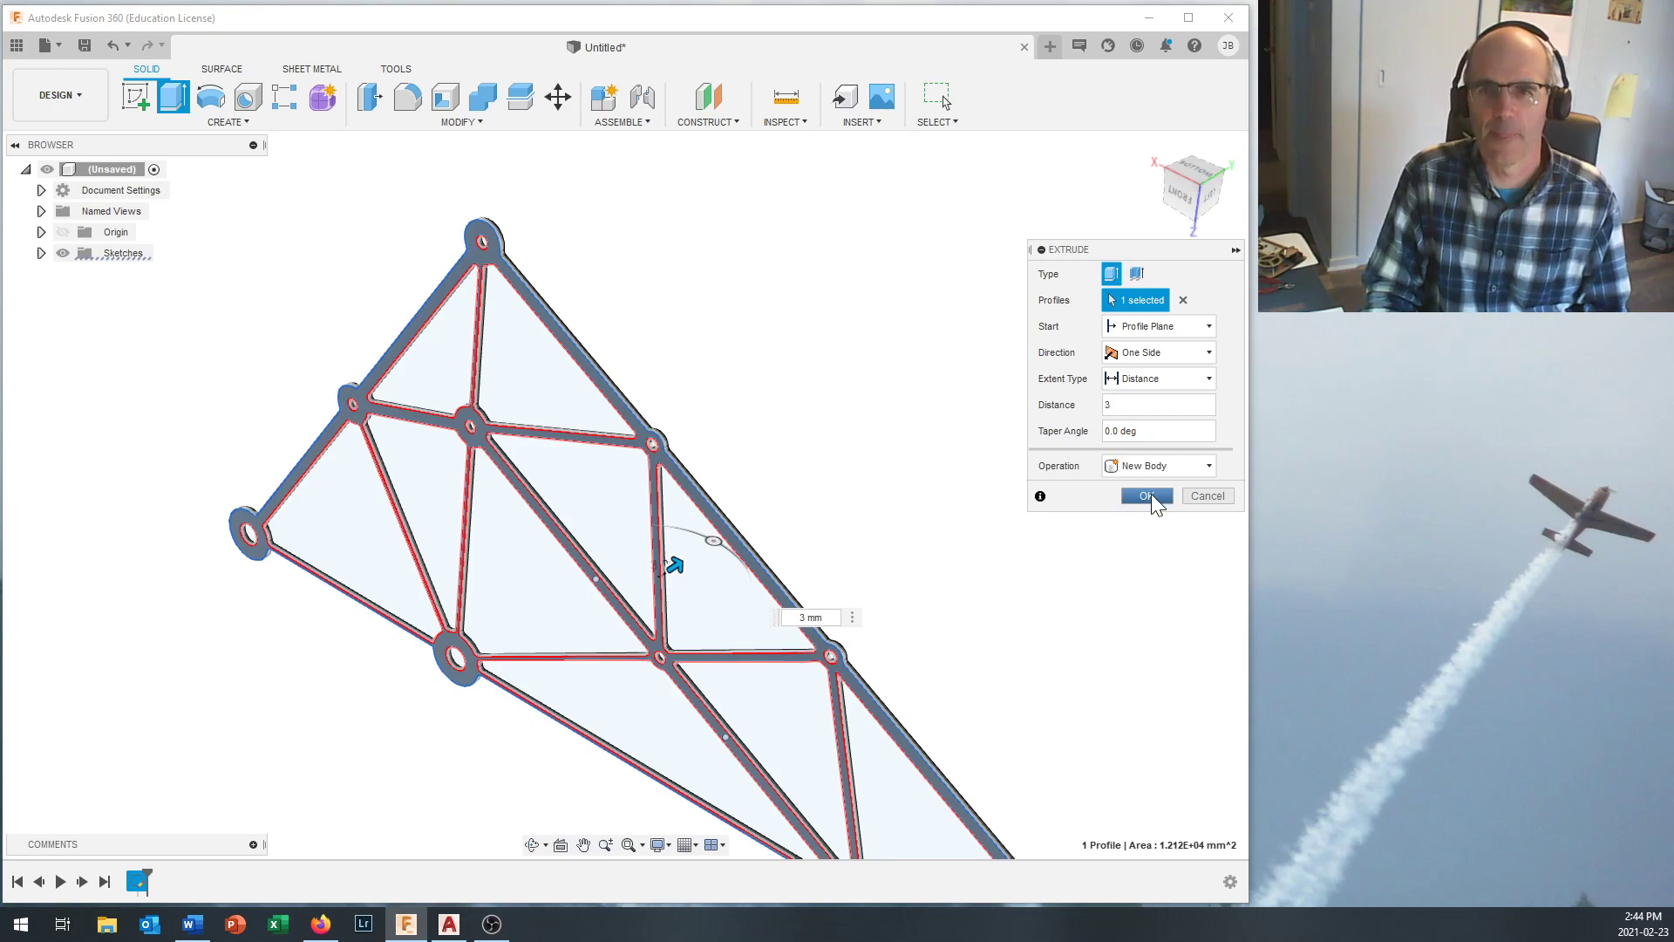
click(1147, 496)
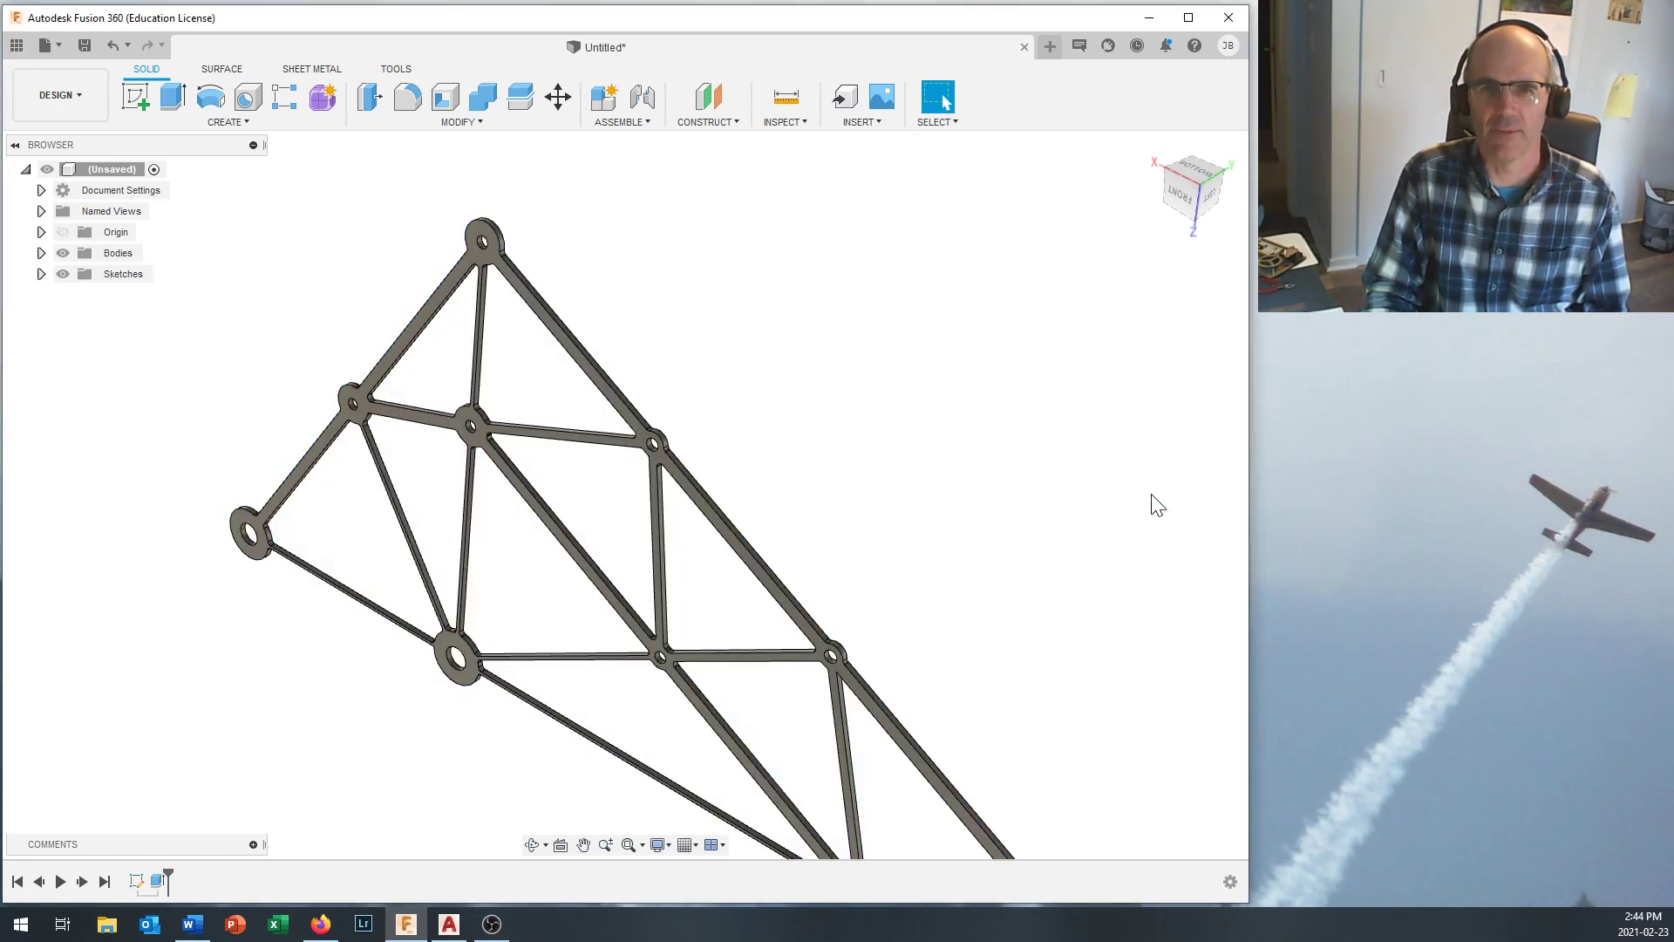
Assign MDF Medium Density Fiberboard from the Fusion 360 Material Library to the truss body as its physical material.
scroll(901, 709, down, 2)
scroll(900, 708, down, 1)
middle_drag(897, 691, 747, 515)
scroll(748, 518, up, 1)
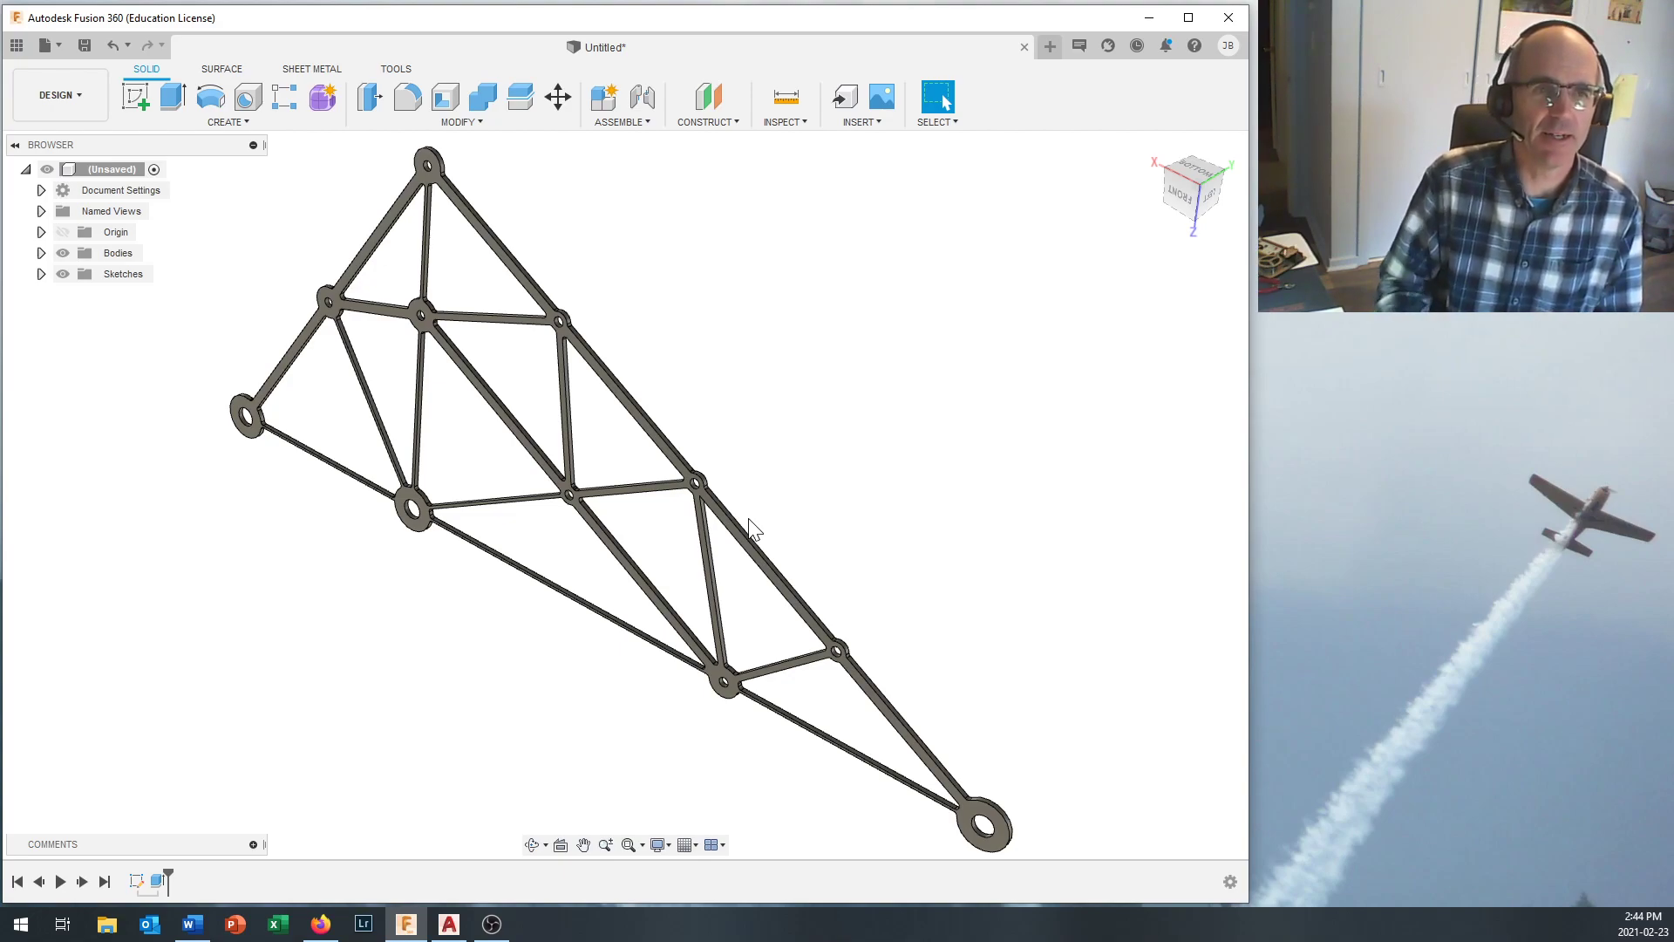
right_click(117, 254)
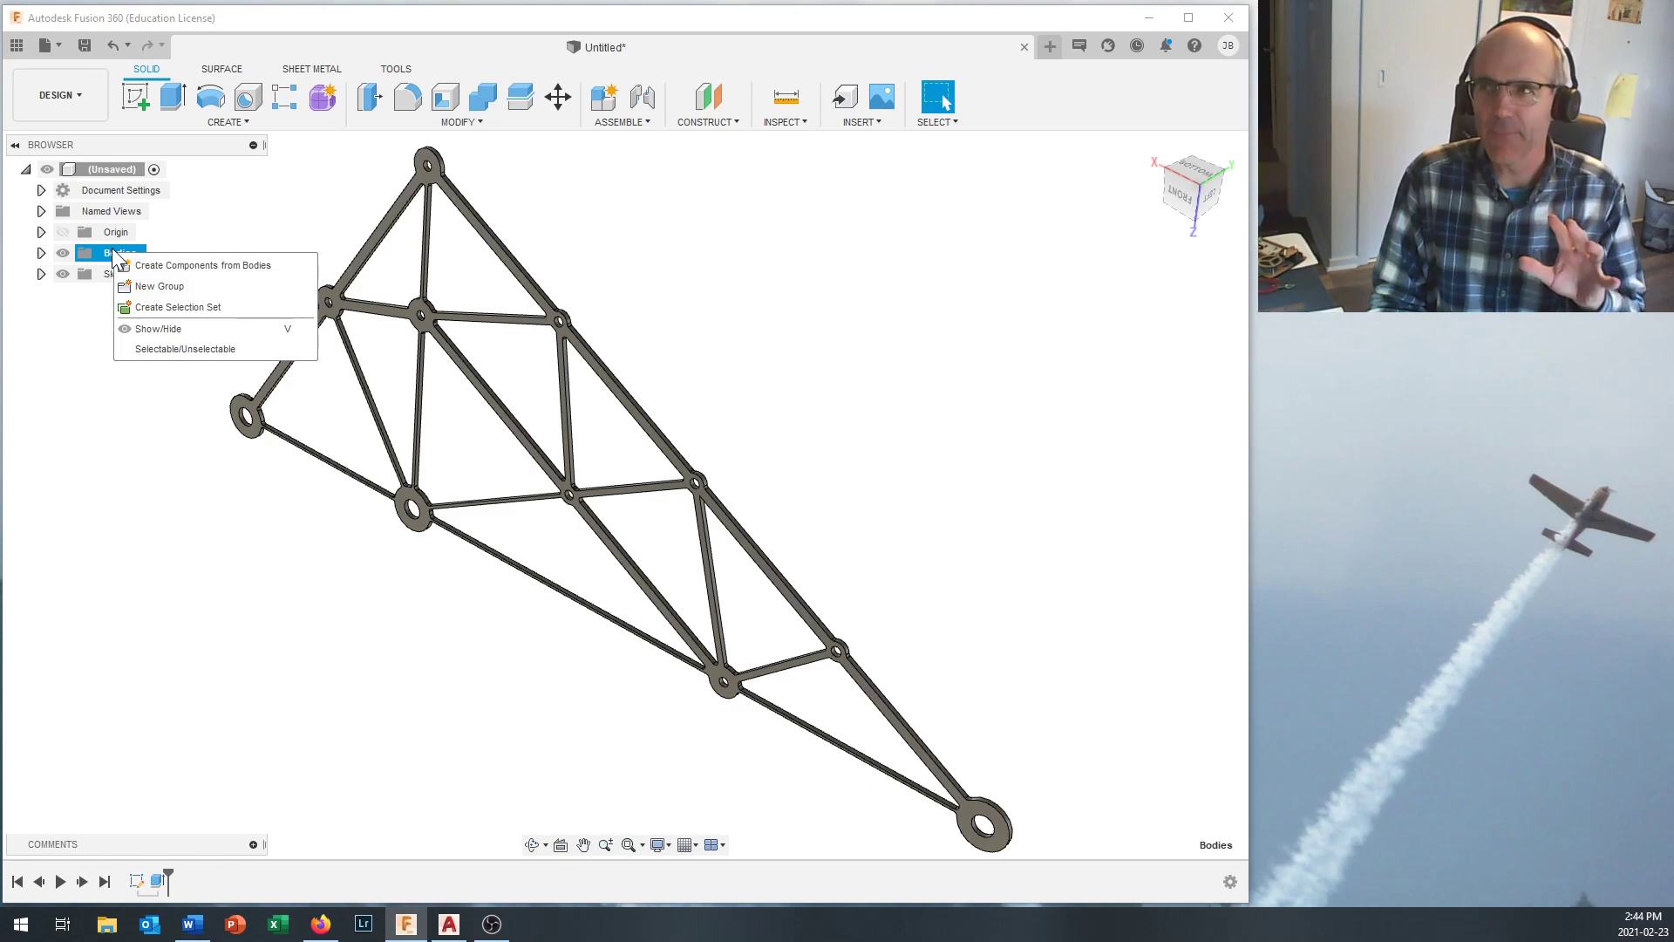
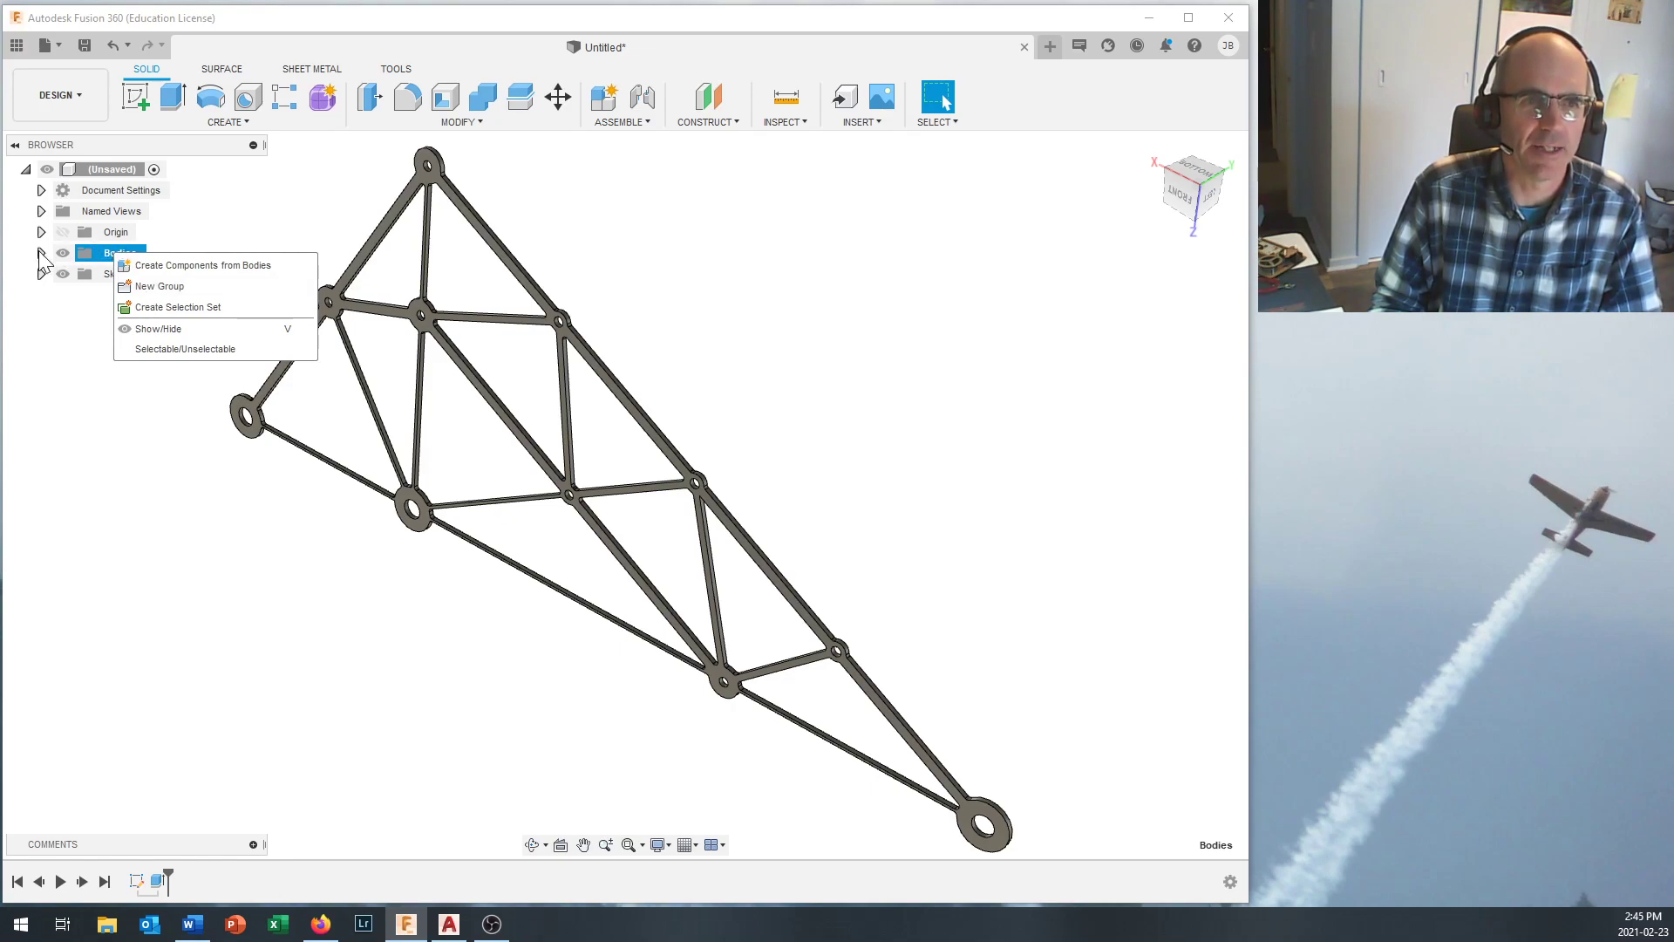
click(40, 253)
right_click(132, 275)
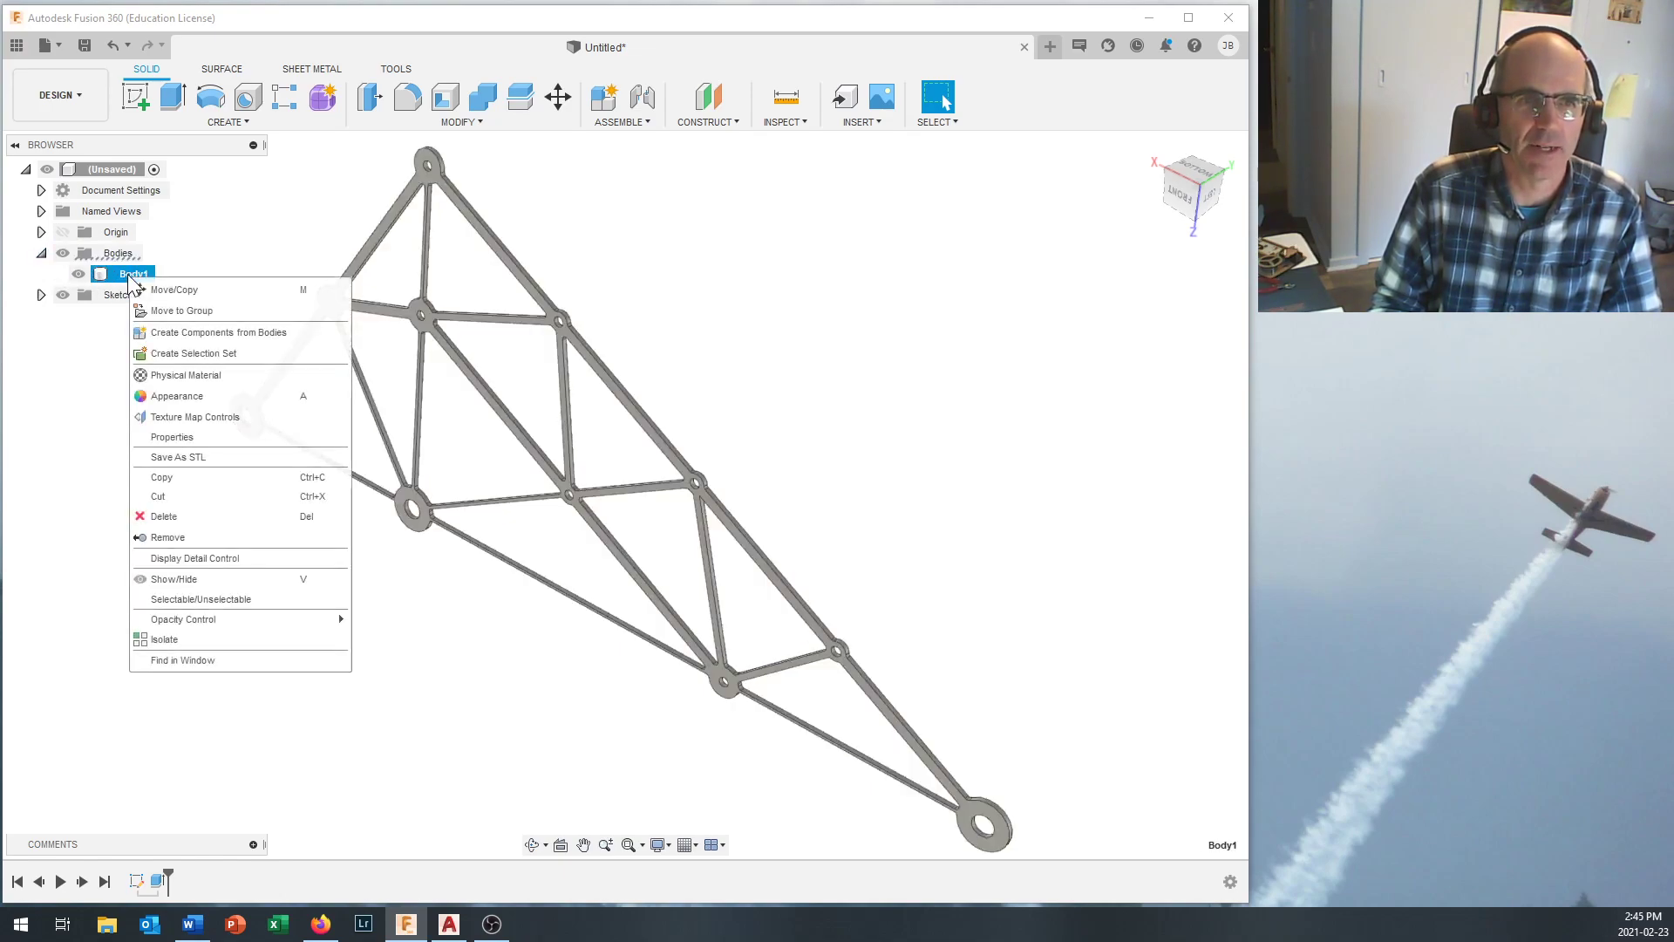
click(181, 375)
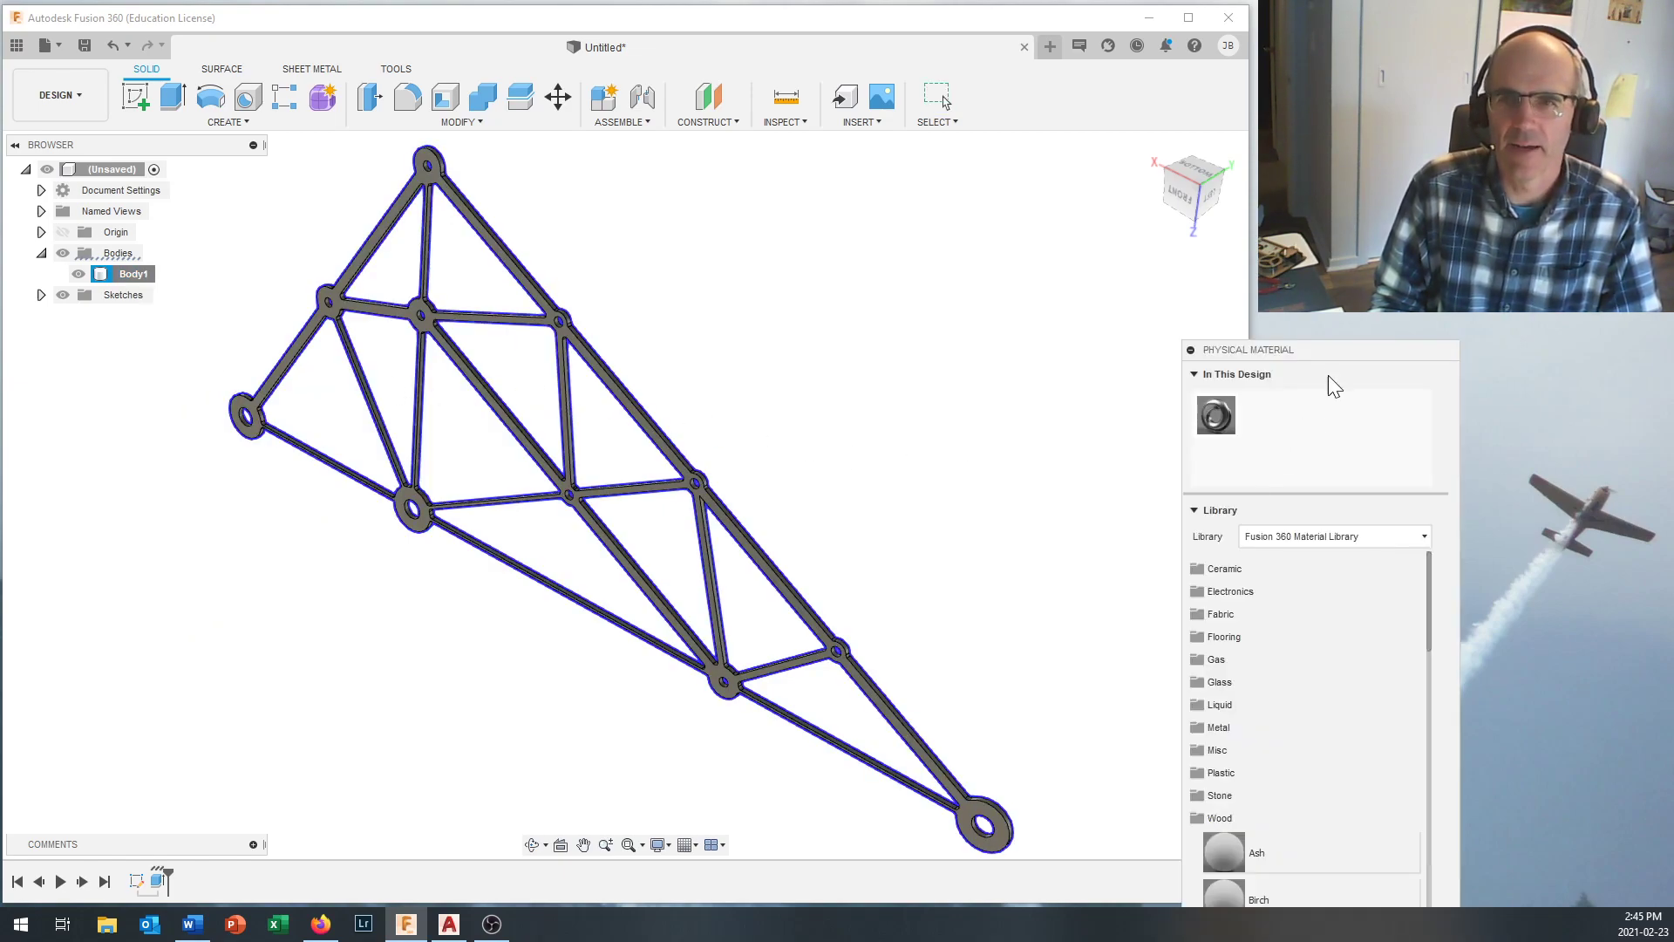
drag(1332, 347, 1079, 93)
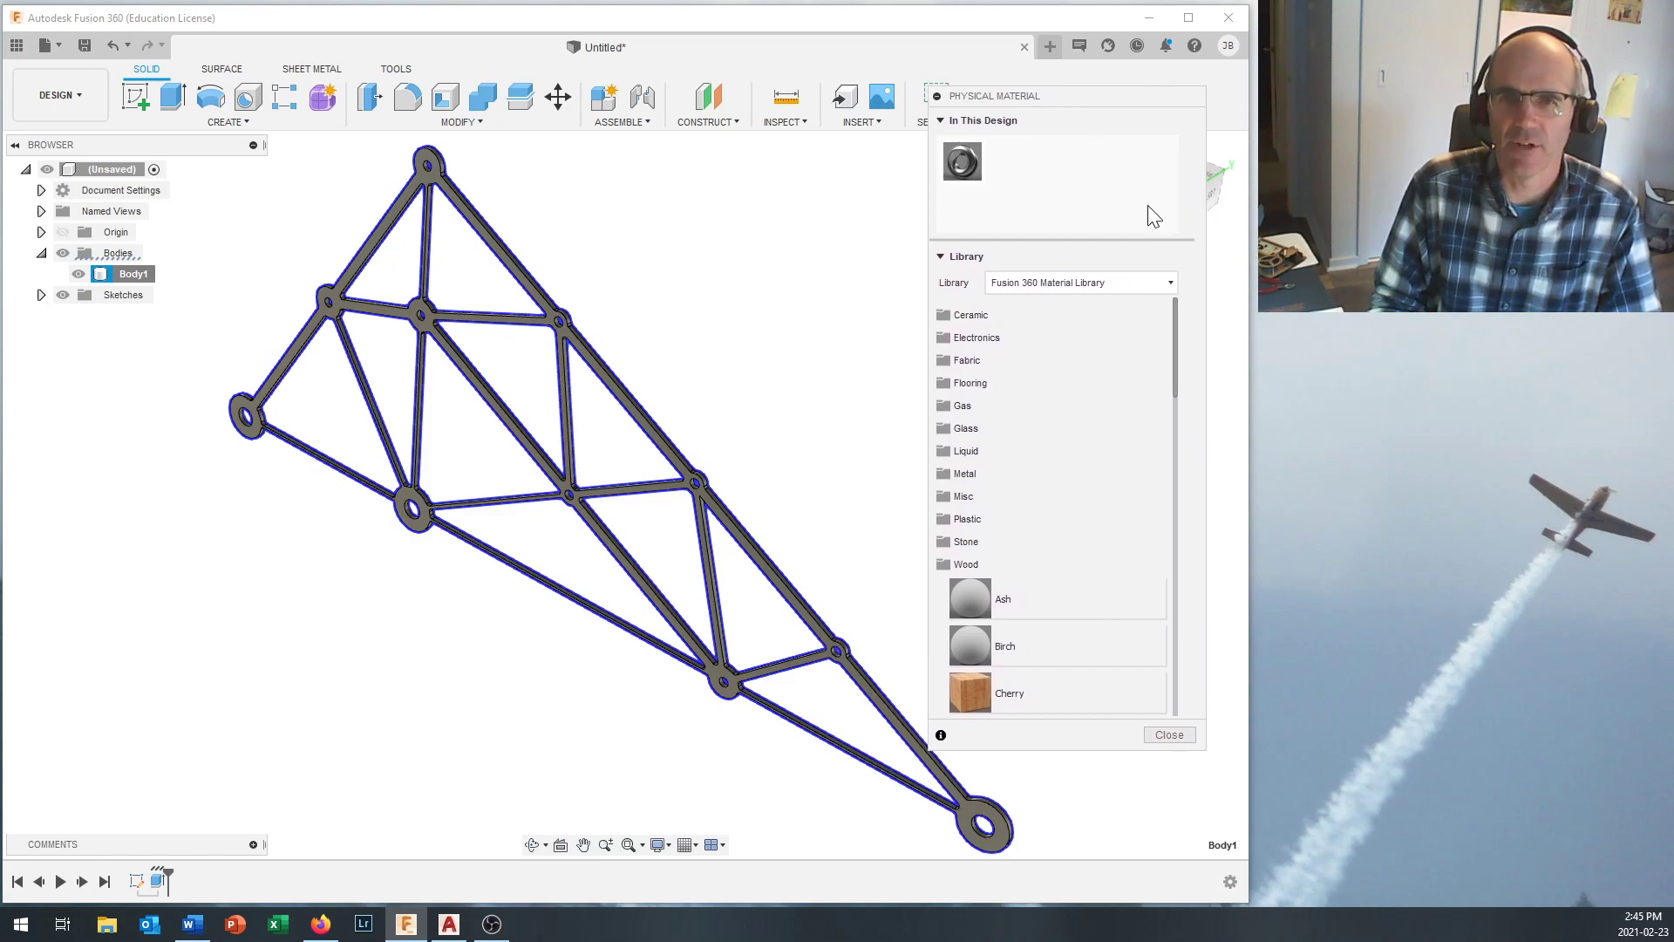
click(975, 565)
click(975, 565)
scroll(975, 565, down, 5)
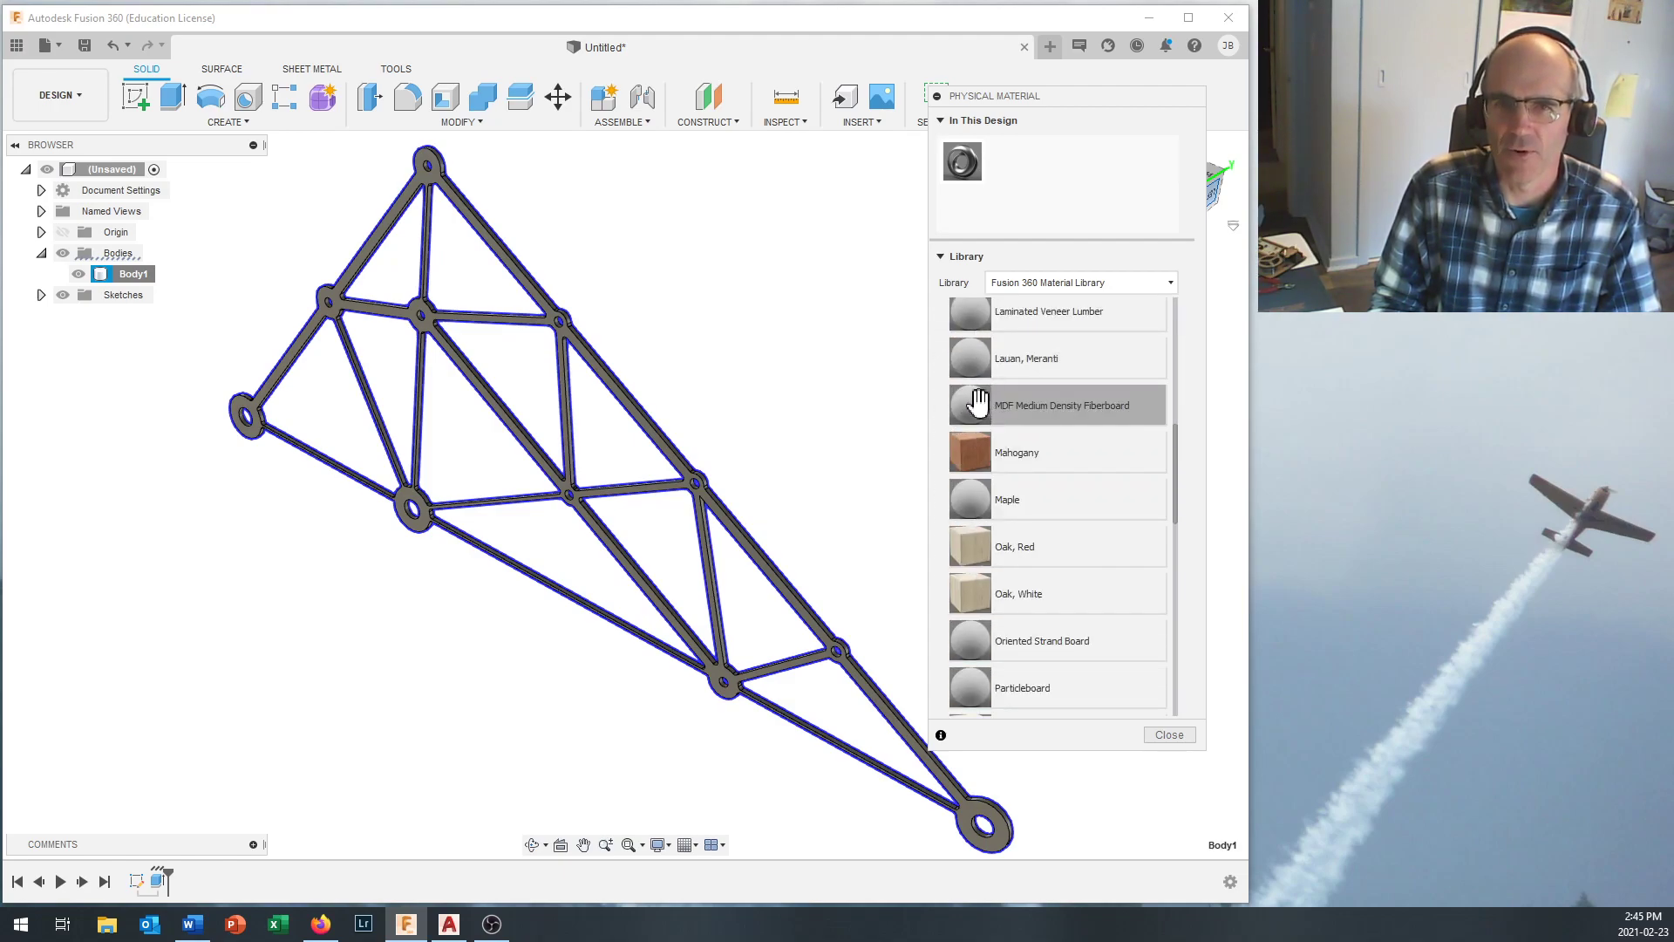
drag(978, 403, 656, 439)
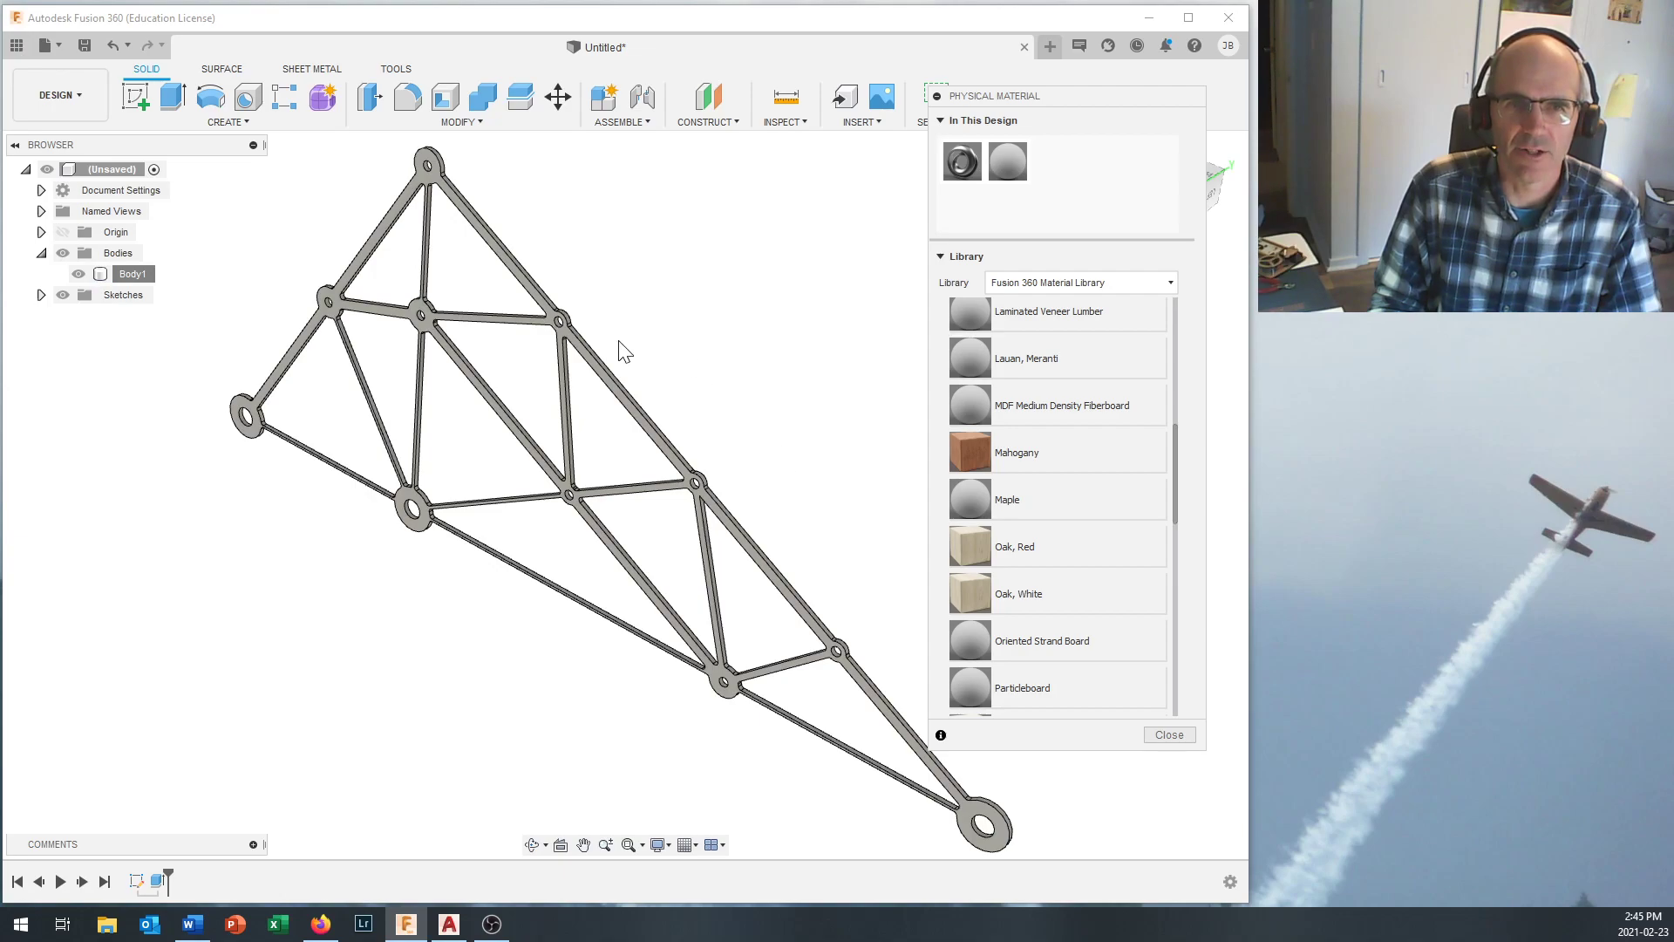
click(1168, 737)
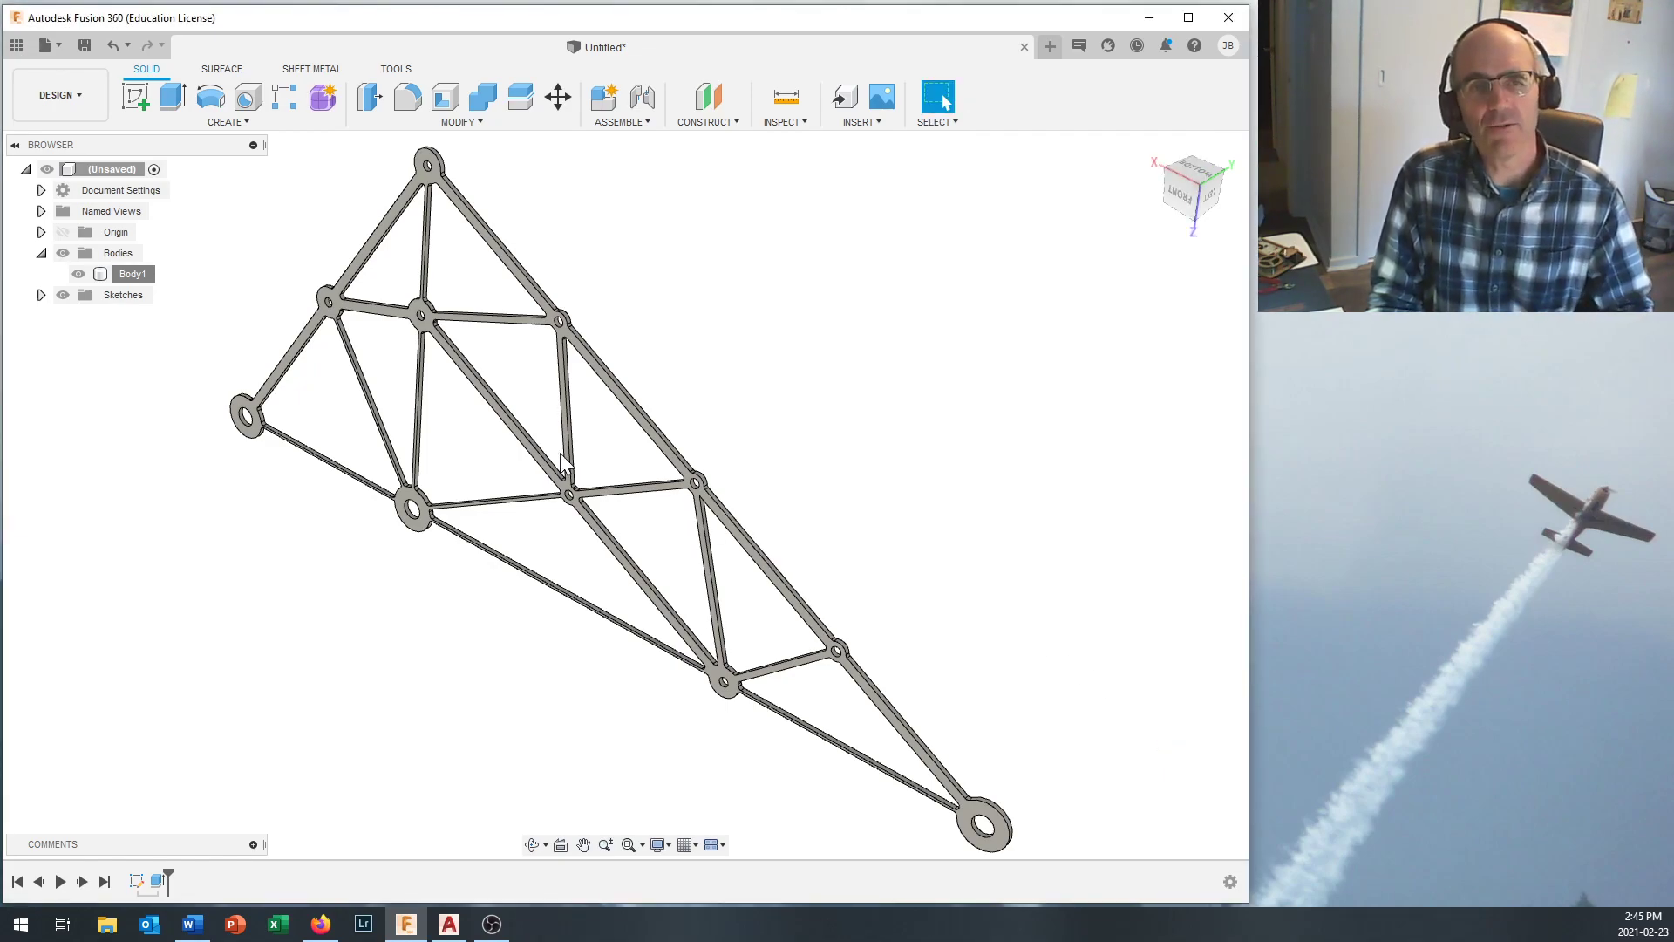
Check the truss body's physical properties, including its mass, density, volume and material.
right_click(129, 274)
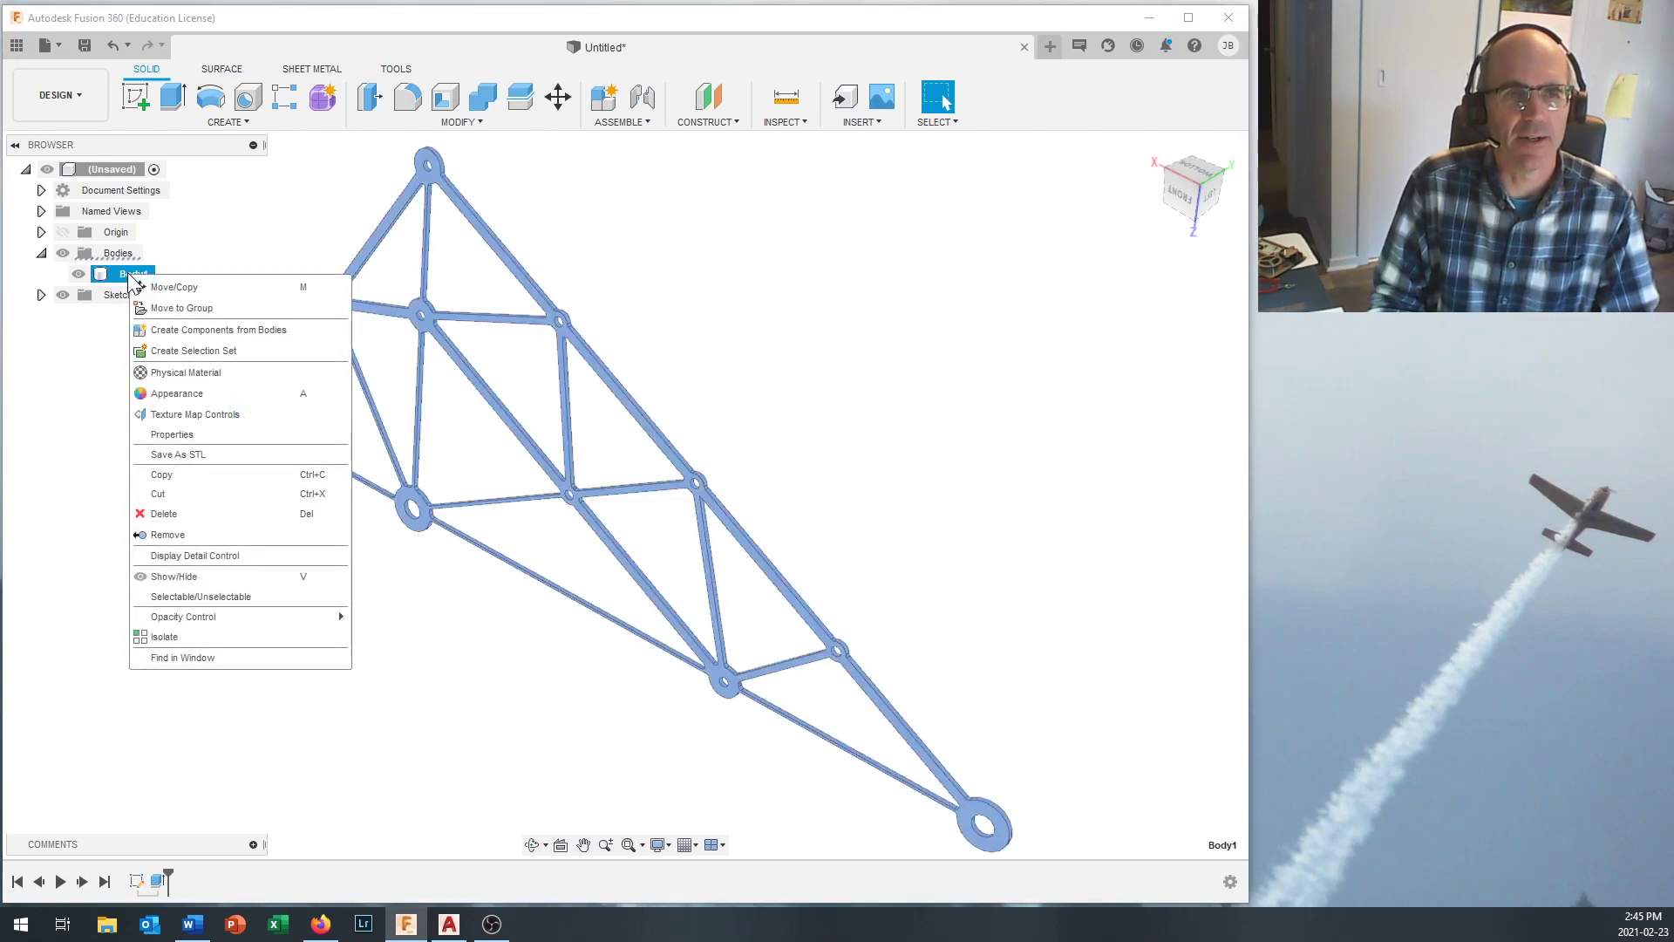
click(205, 436)
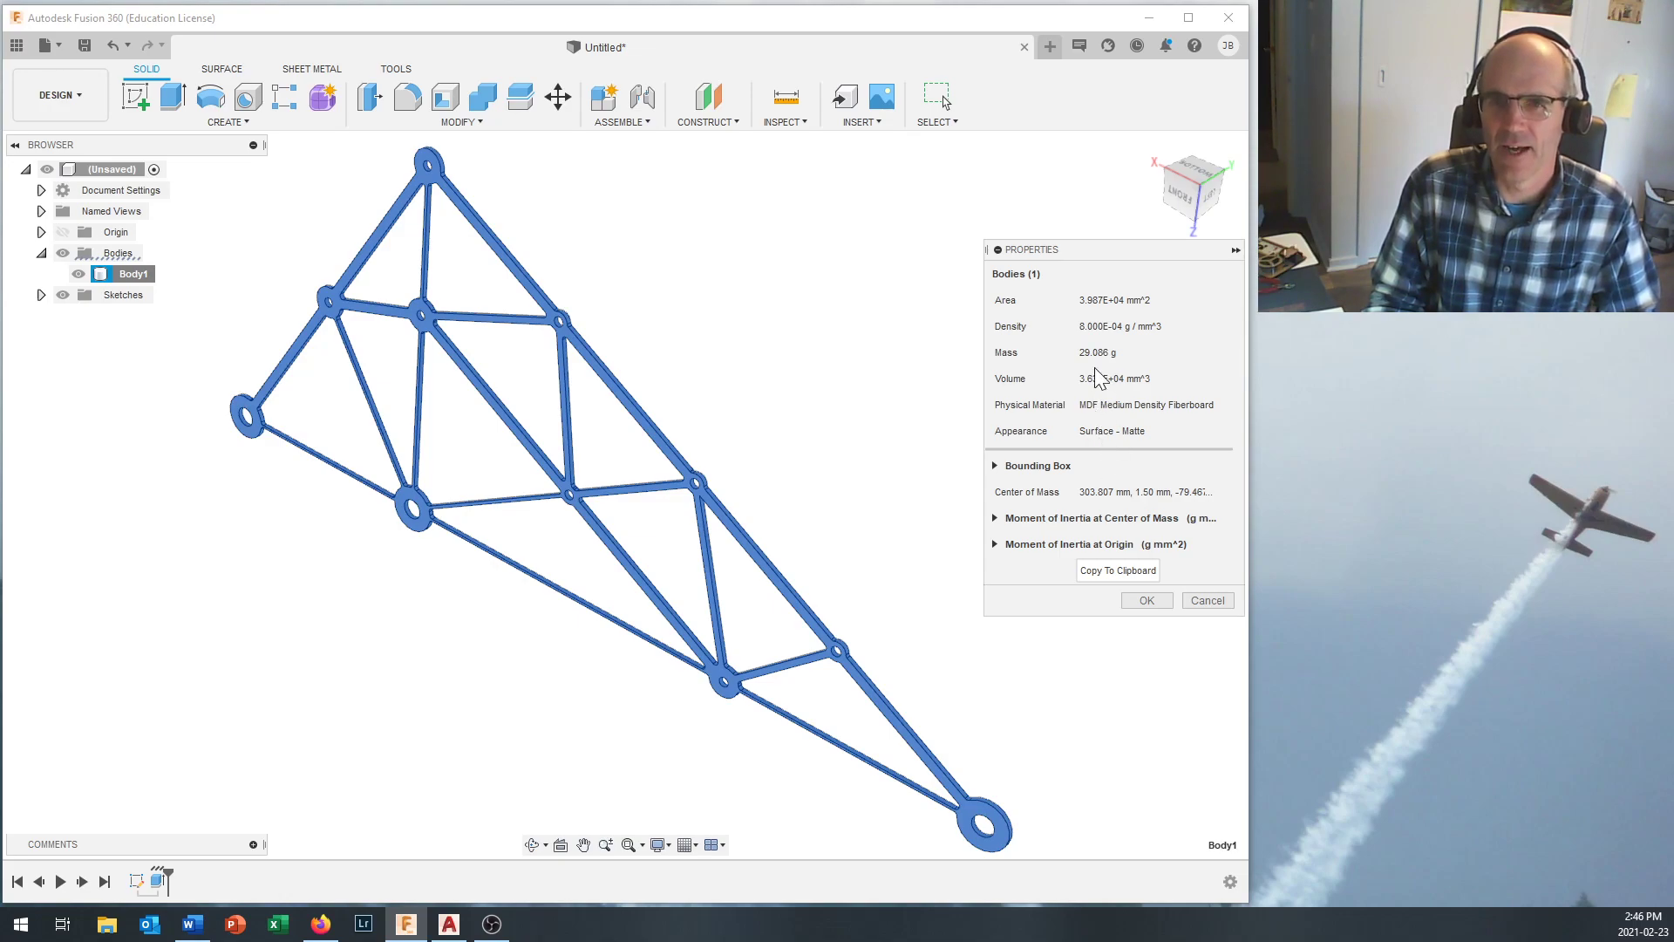
click(1146, 601)
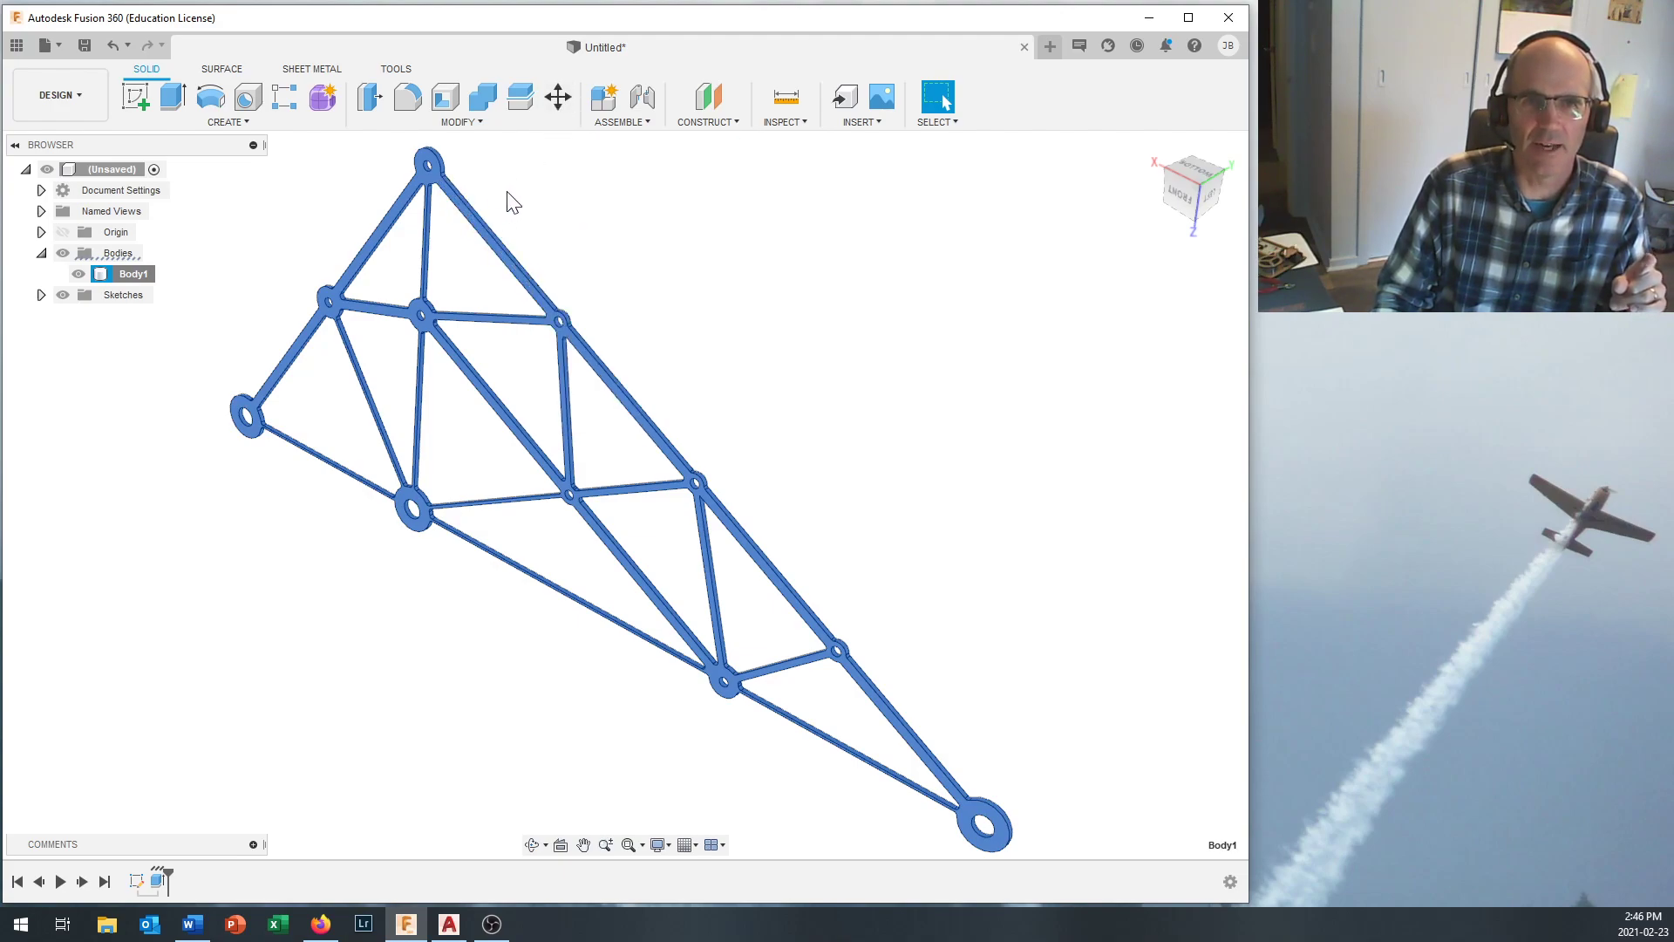
click(691, 305)
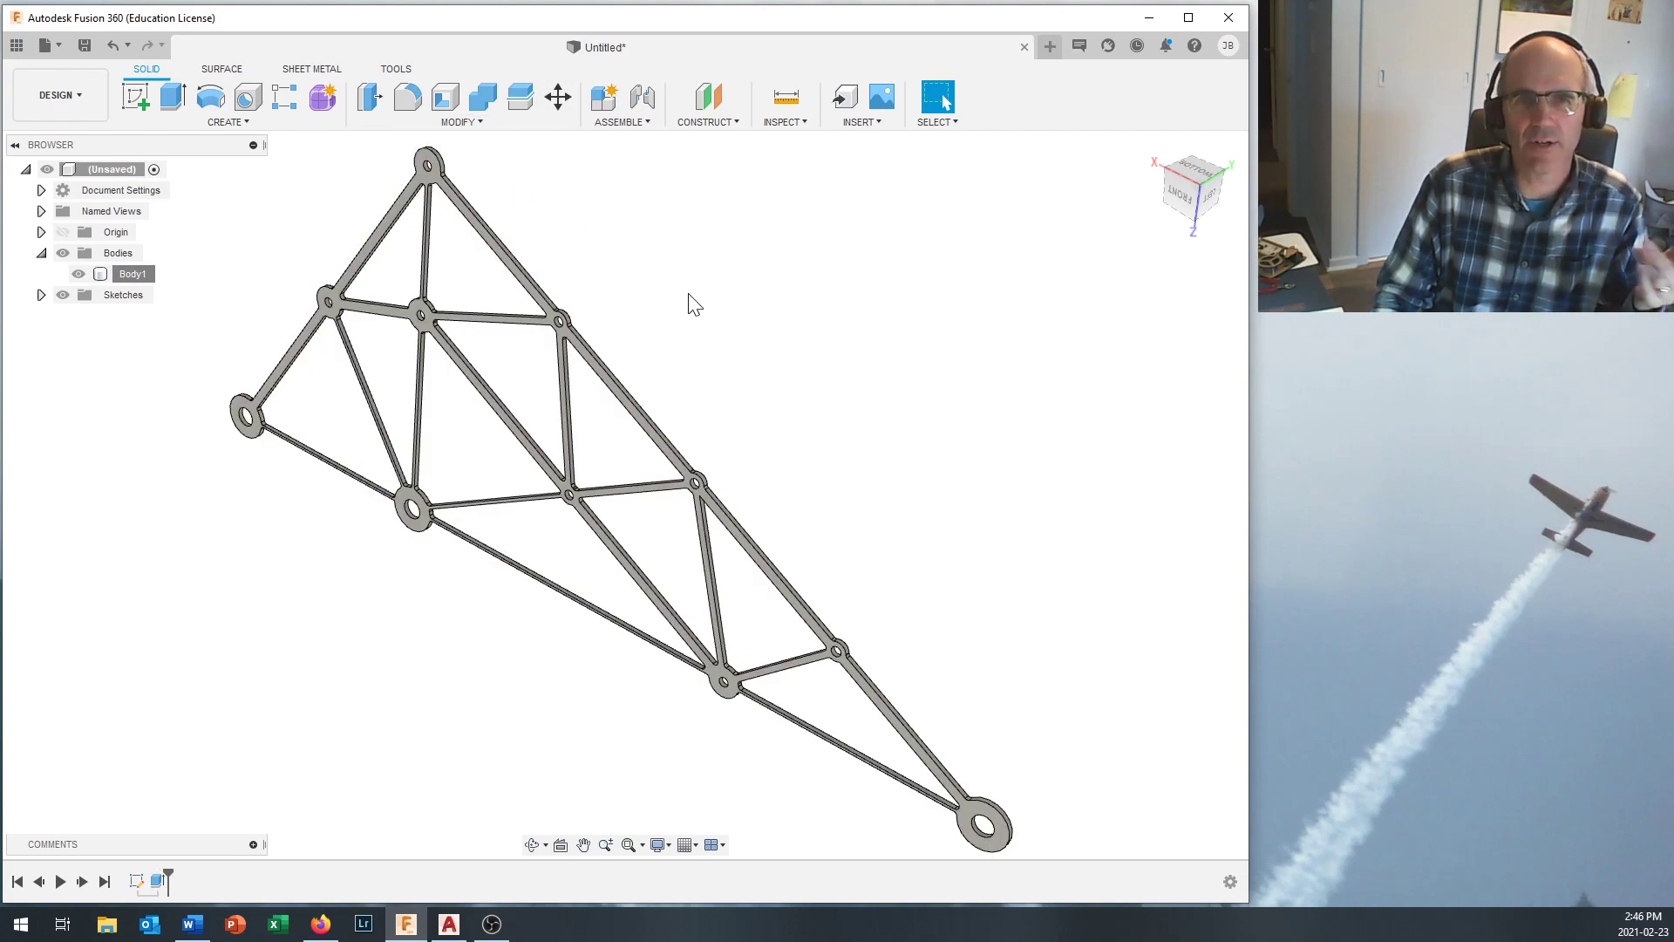
Create a copy of the truss body offset 50 mm in the Z distance, parallel to the original.
click(558, 95)
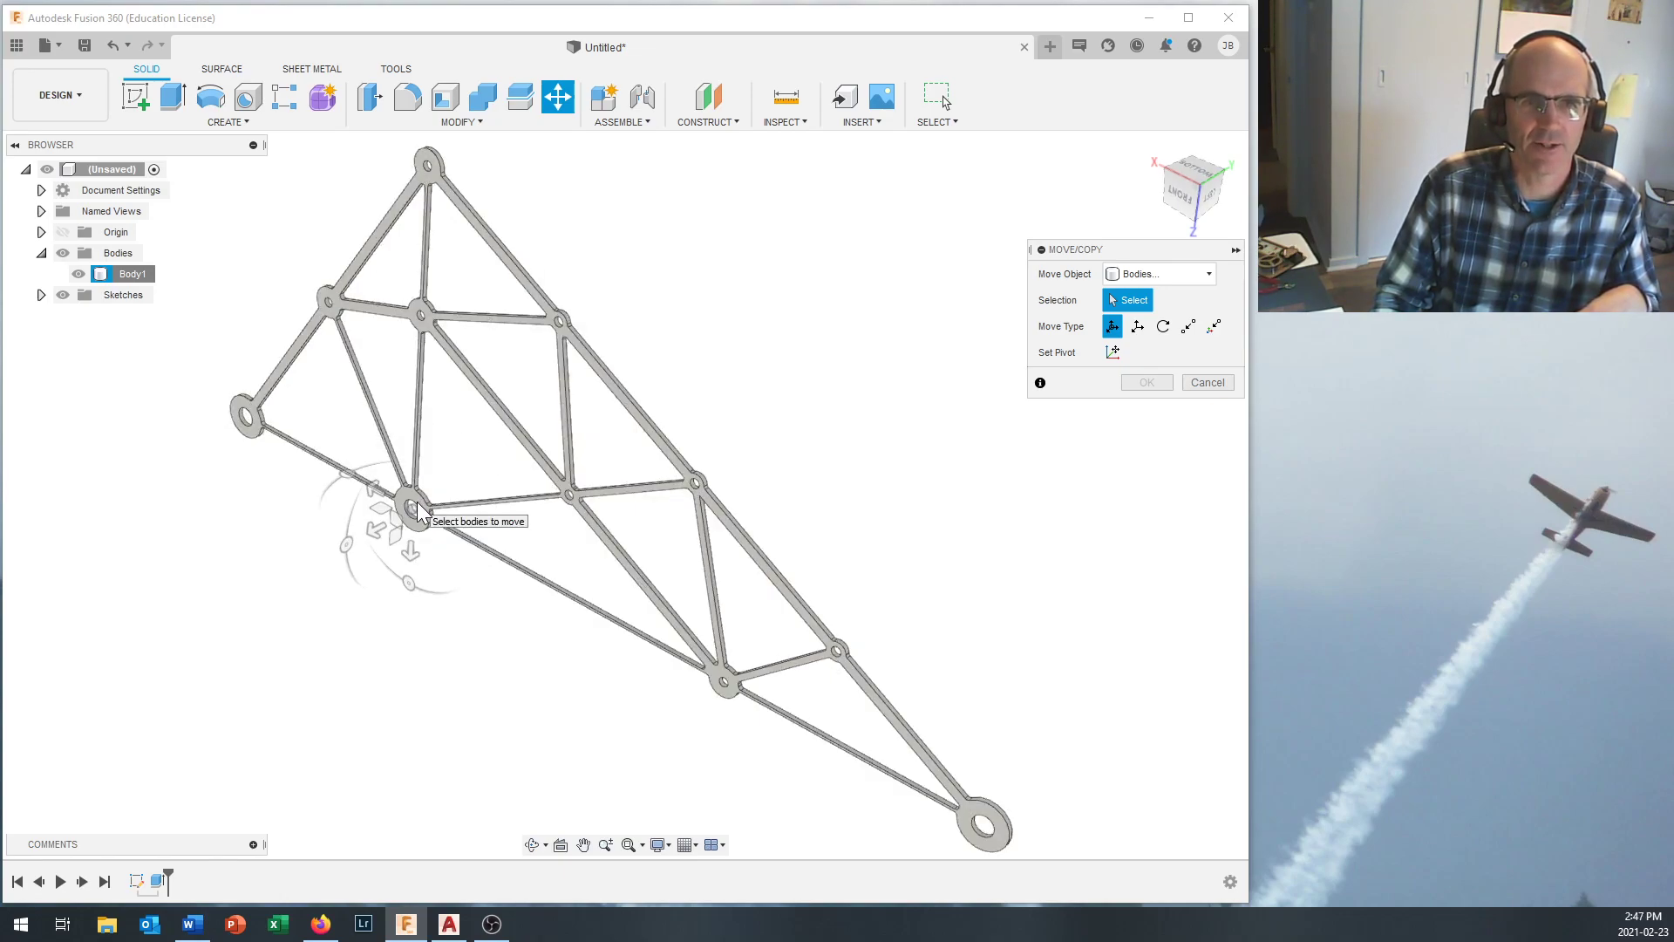
click(418, 510)
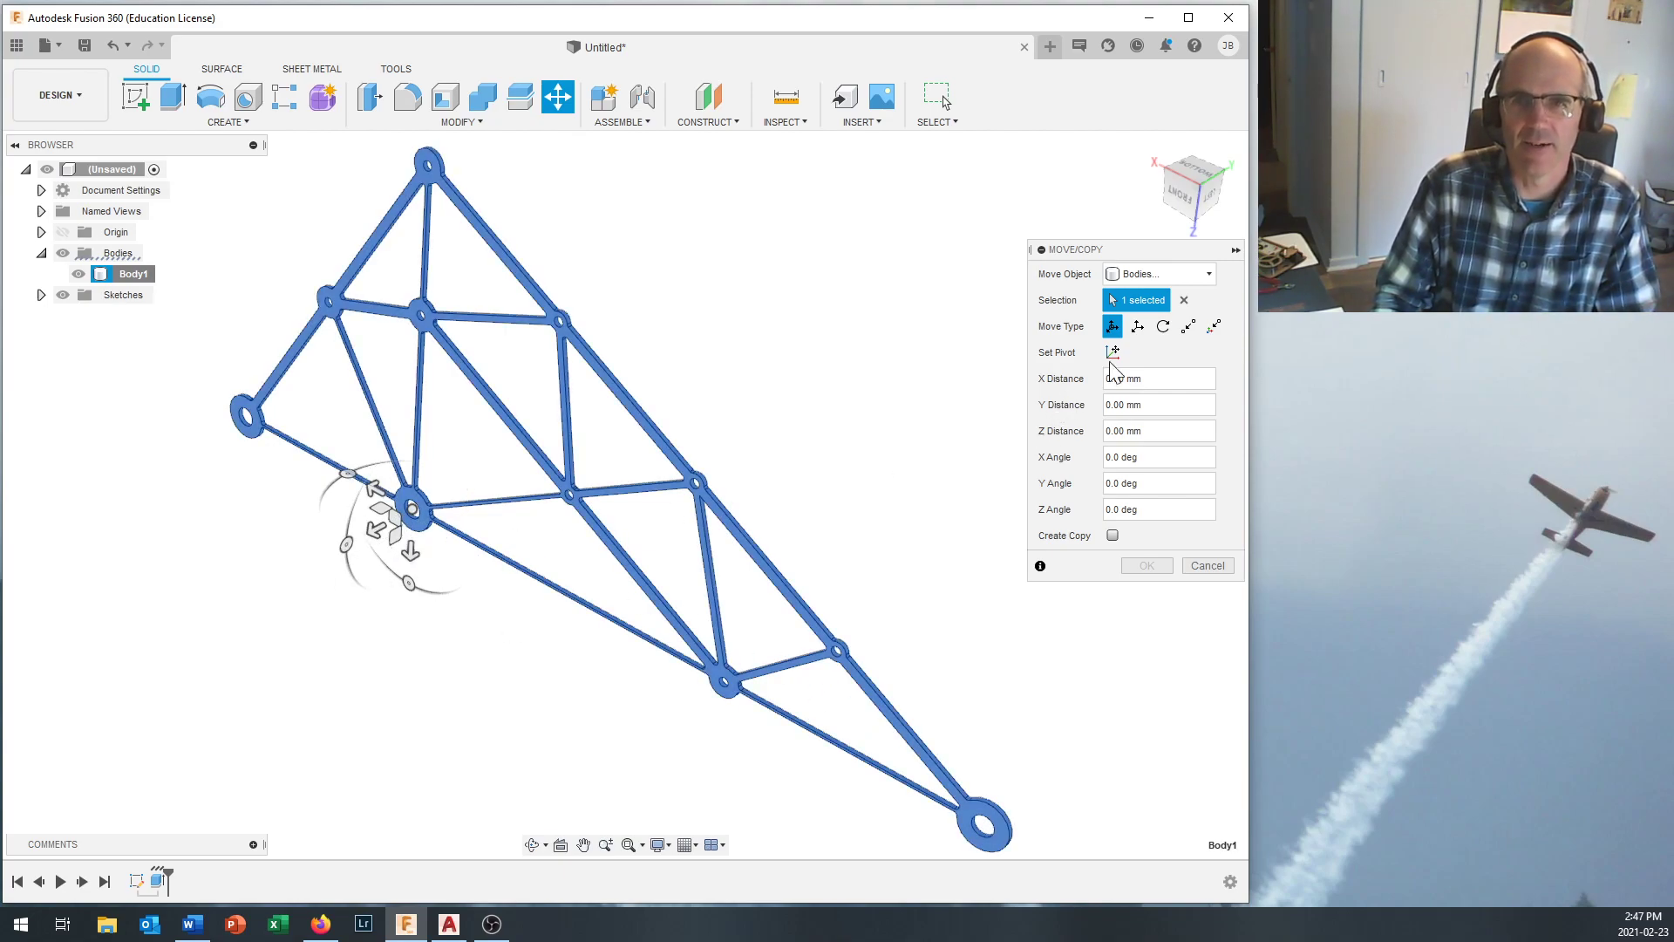
click(1112, 536)
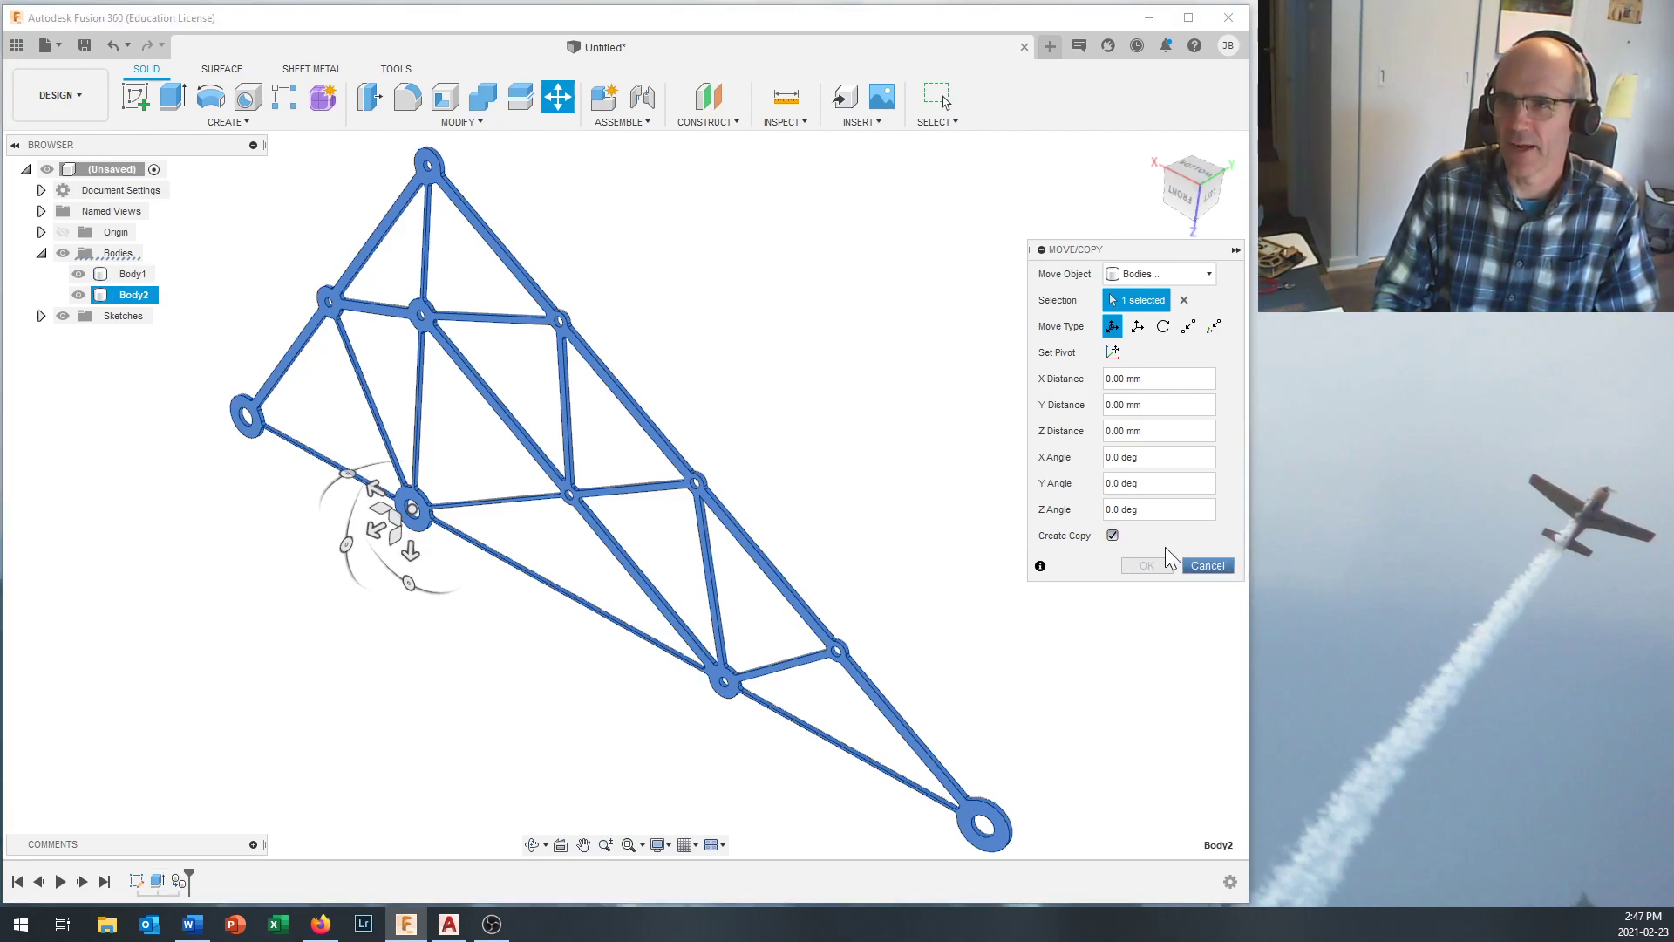
drag(369, 535, 312, 558)
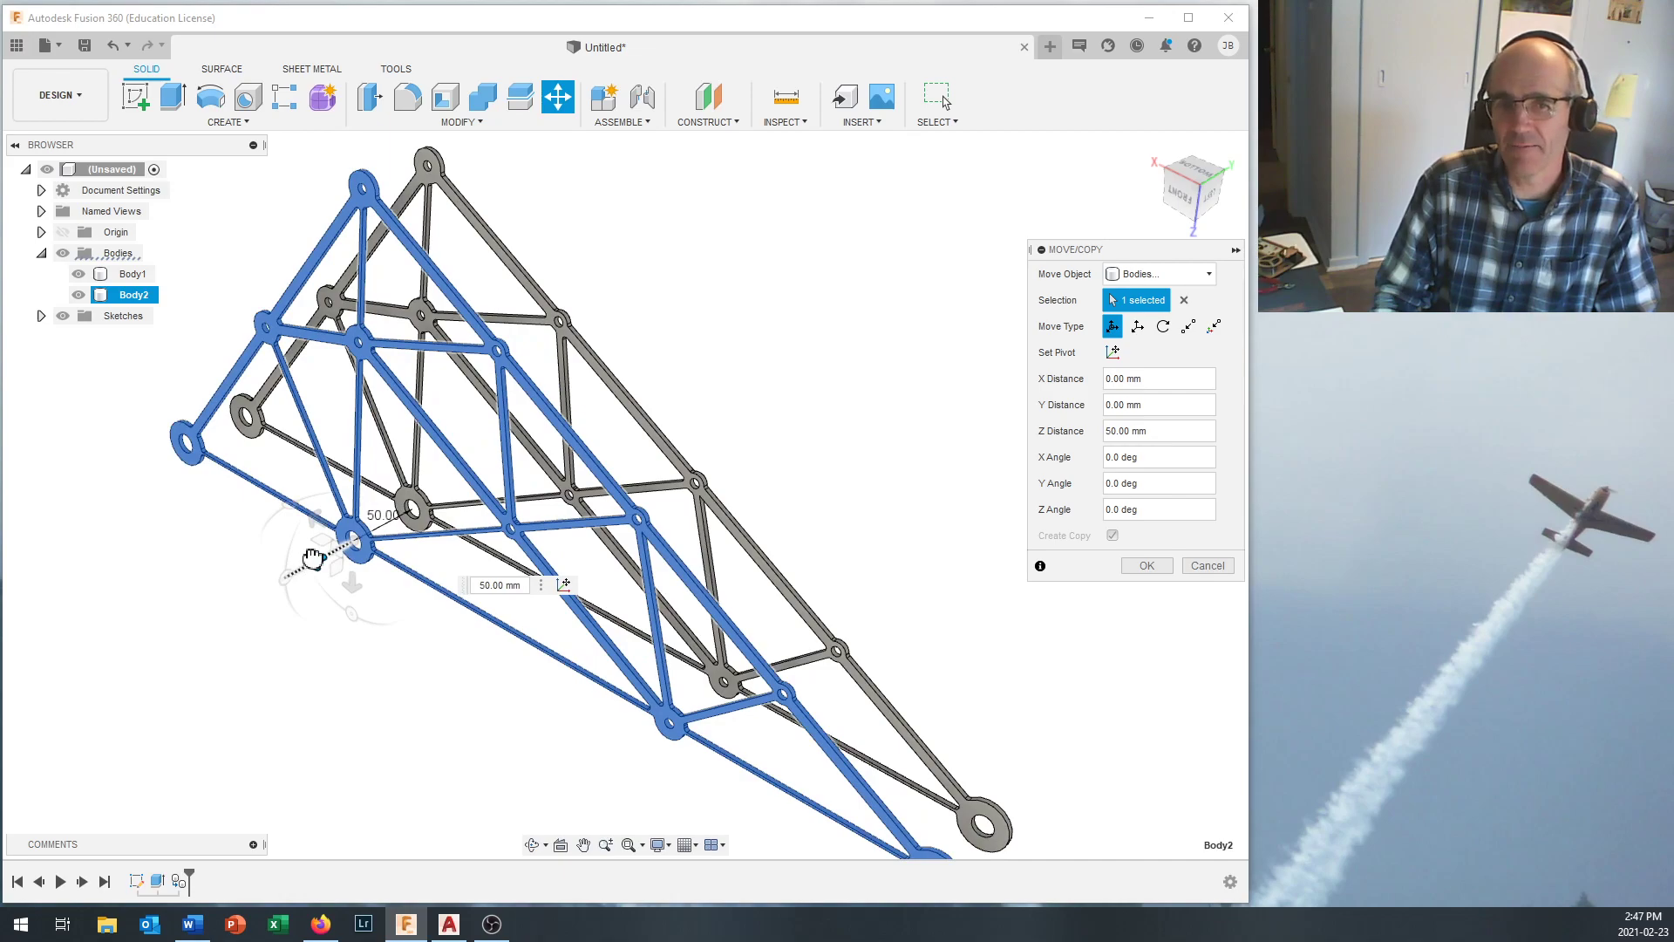
drag(312, 558, 249, 571)
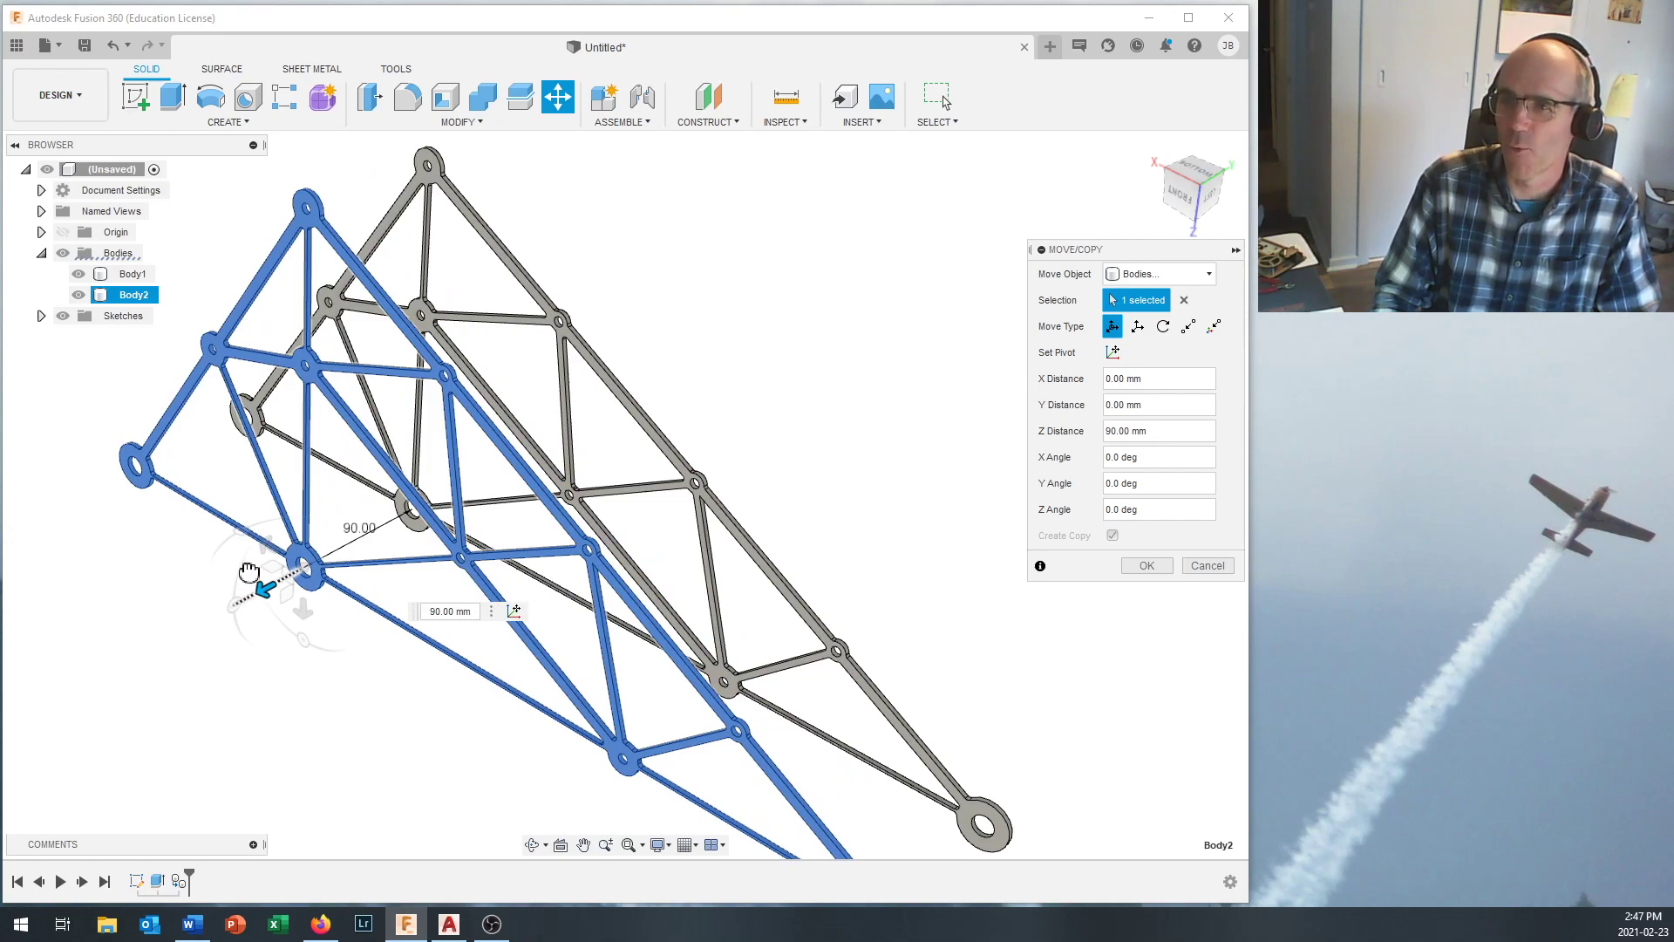
drag(251, 572, 347, 547)
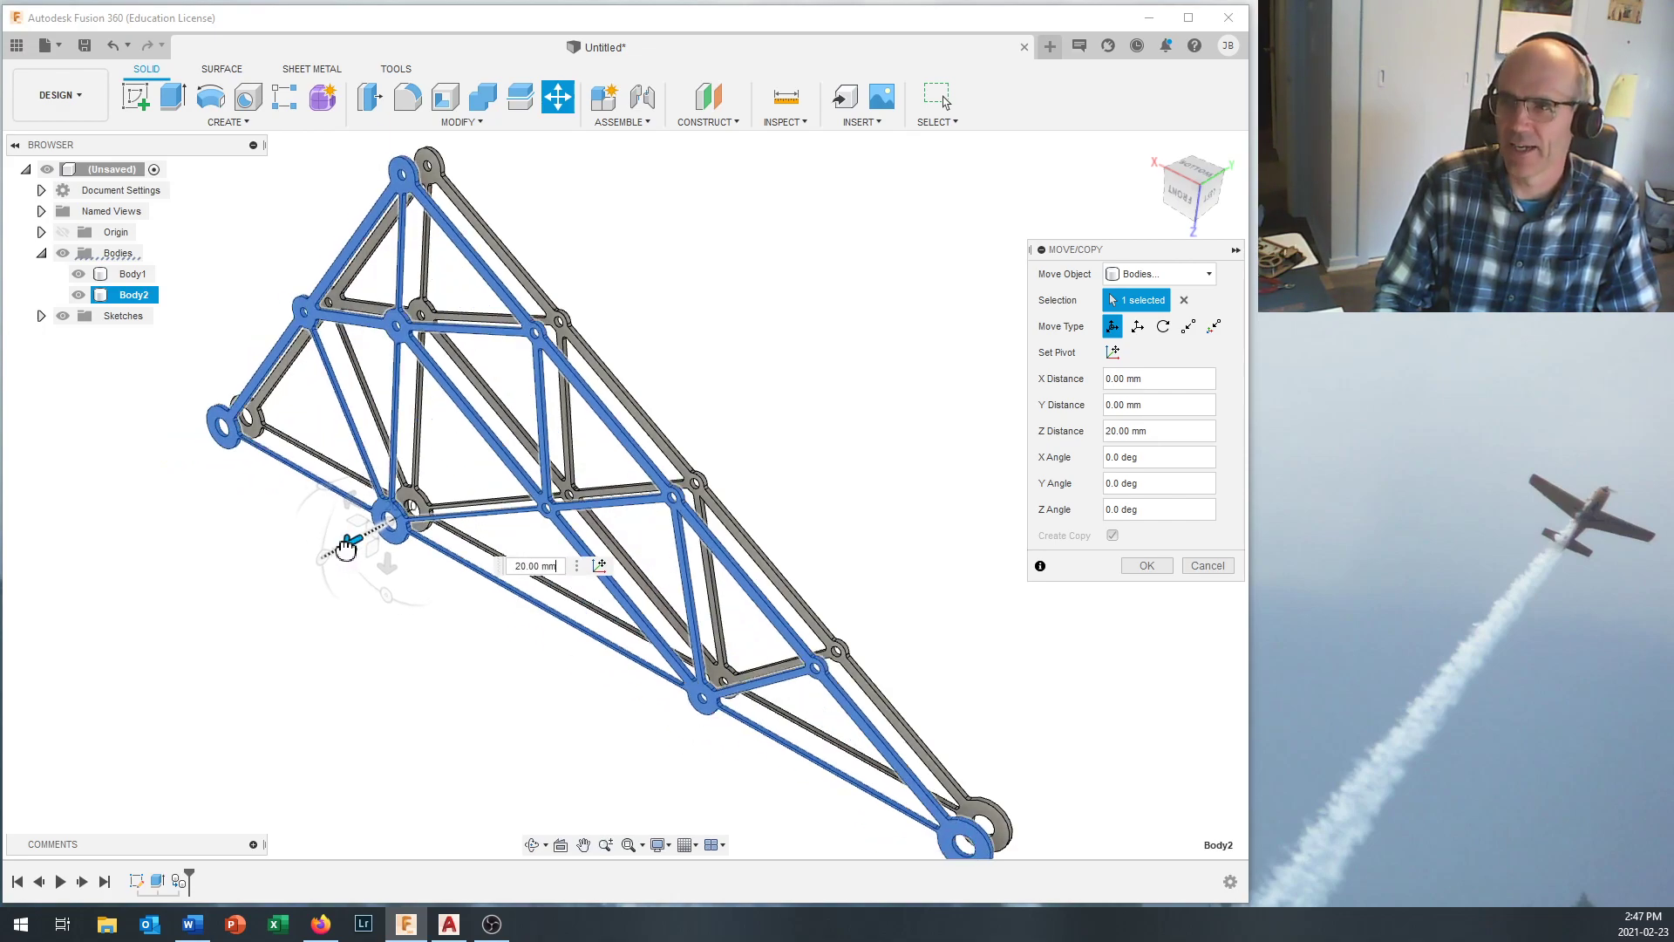
drag(346, 548, 303, 558)
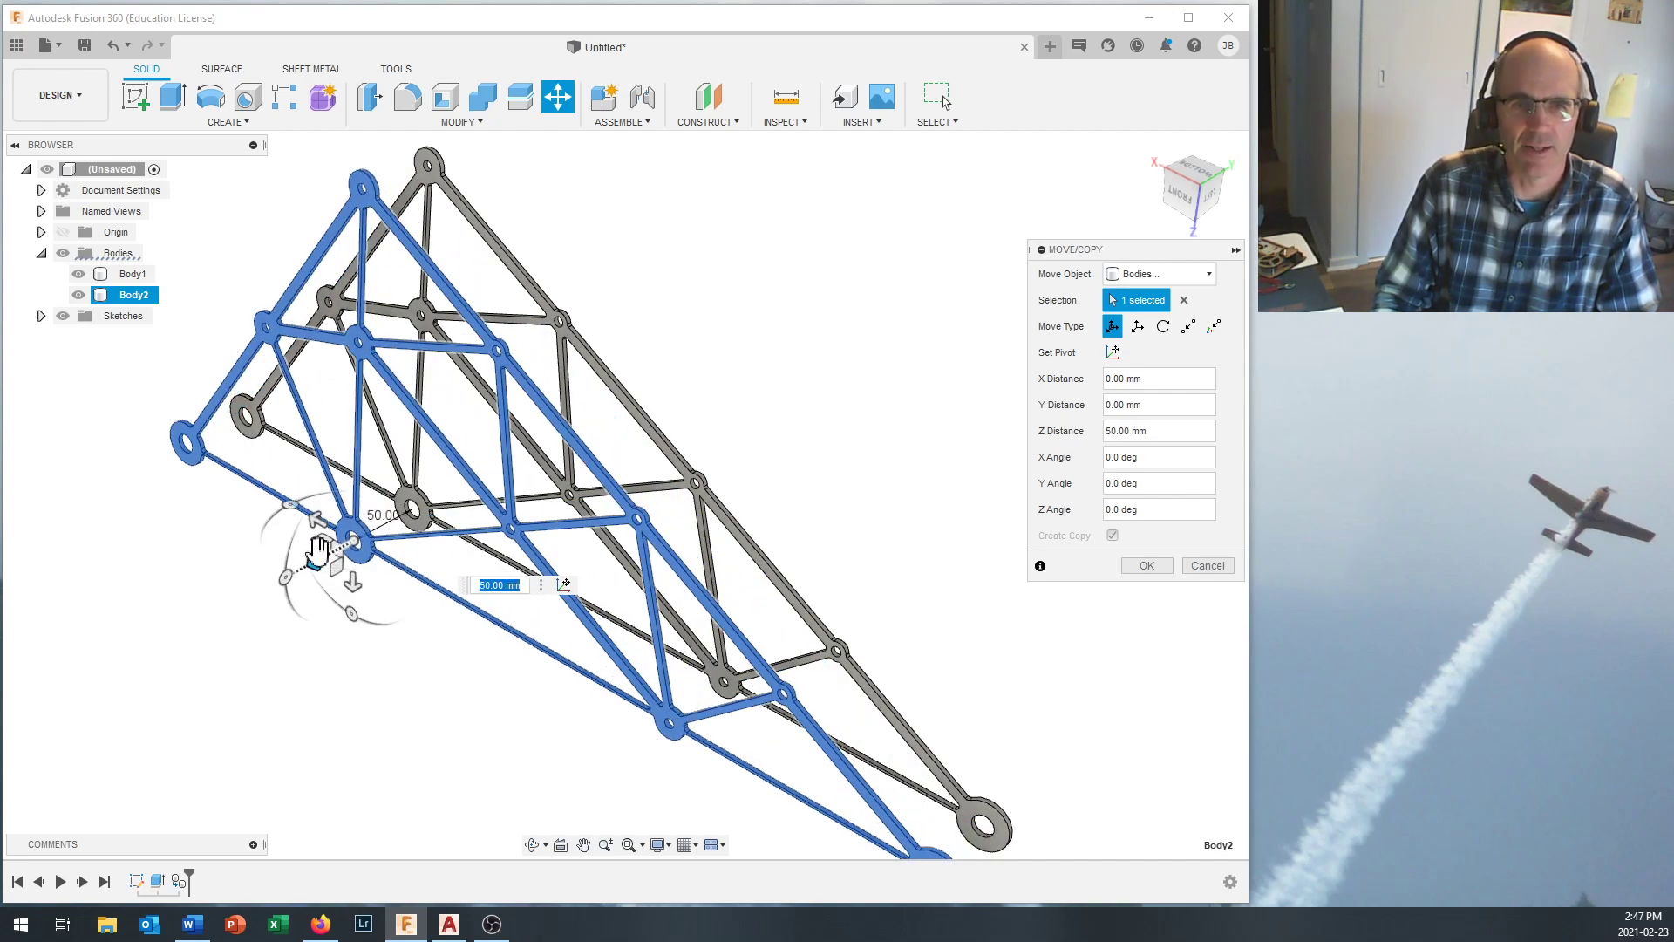
click(1149, 568)
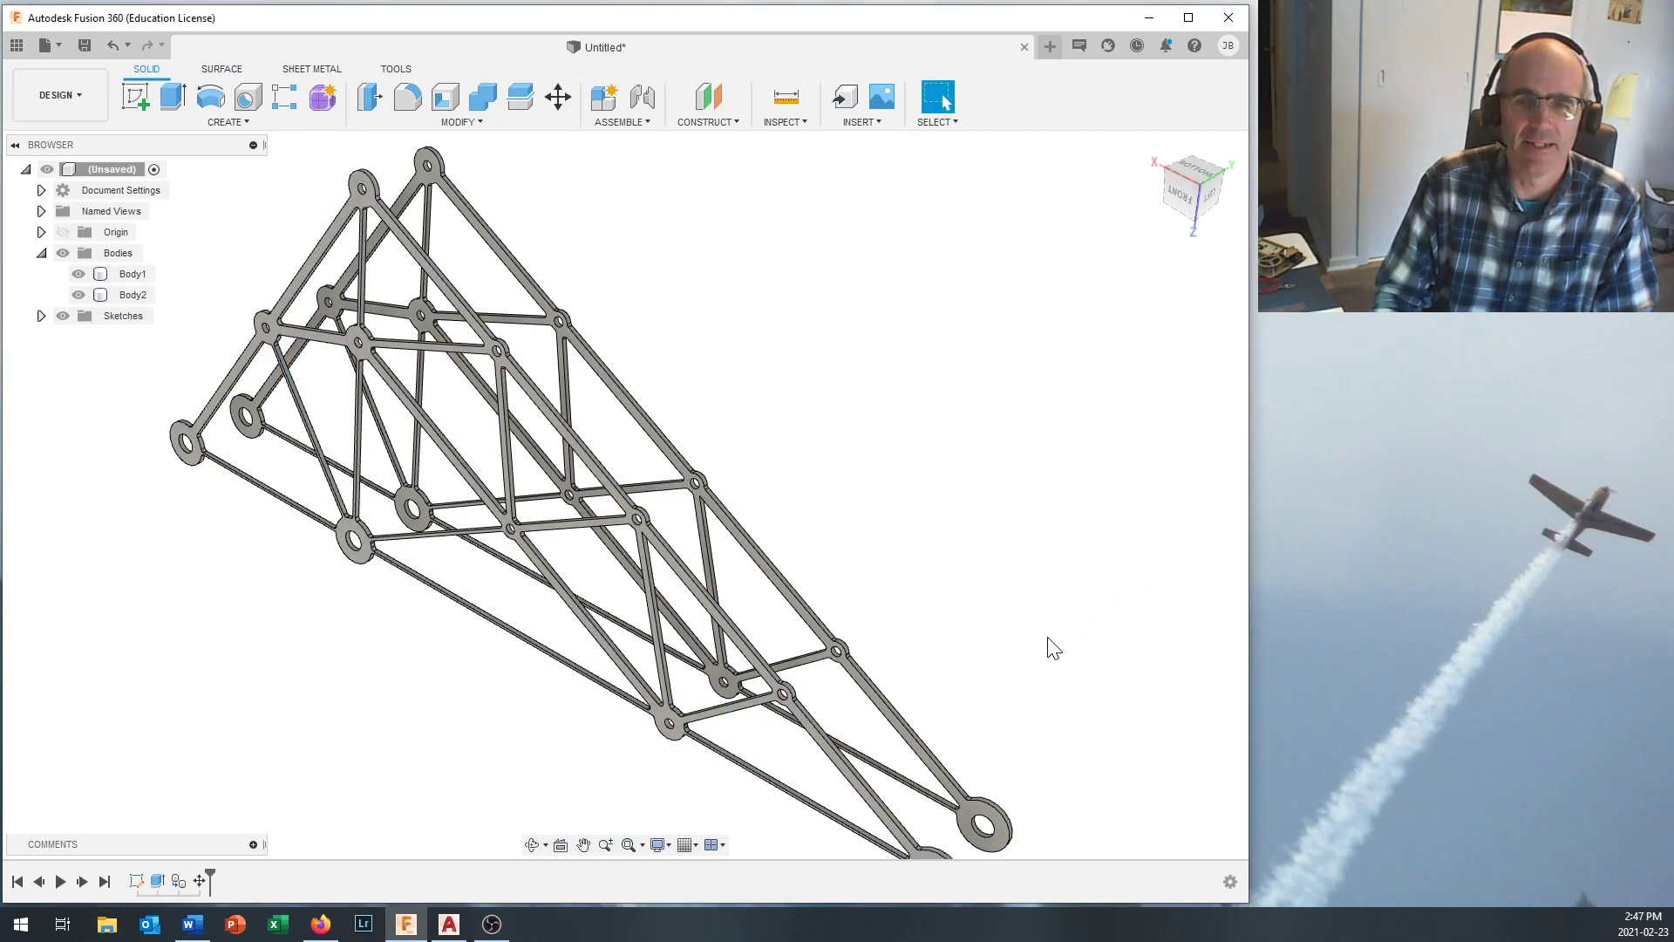
Start a new sketch on the outer face of the copied truss body.
scroll(997, 724, down, 2)
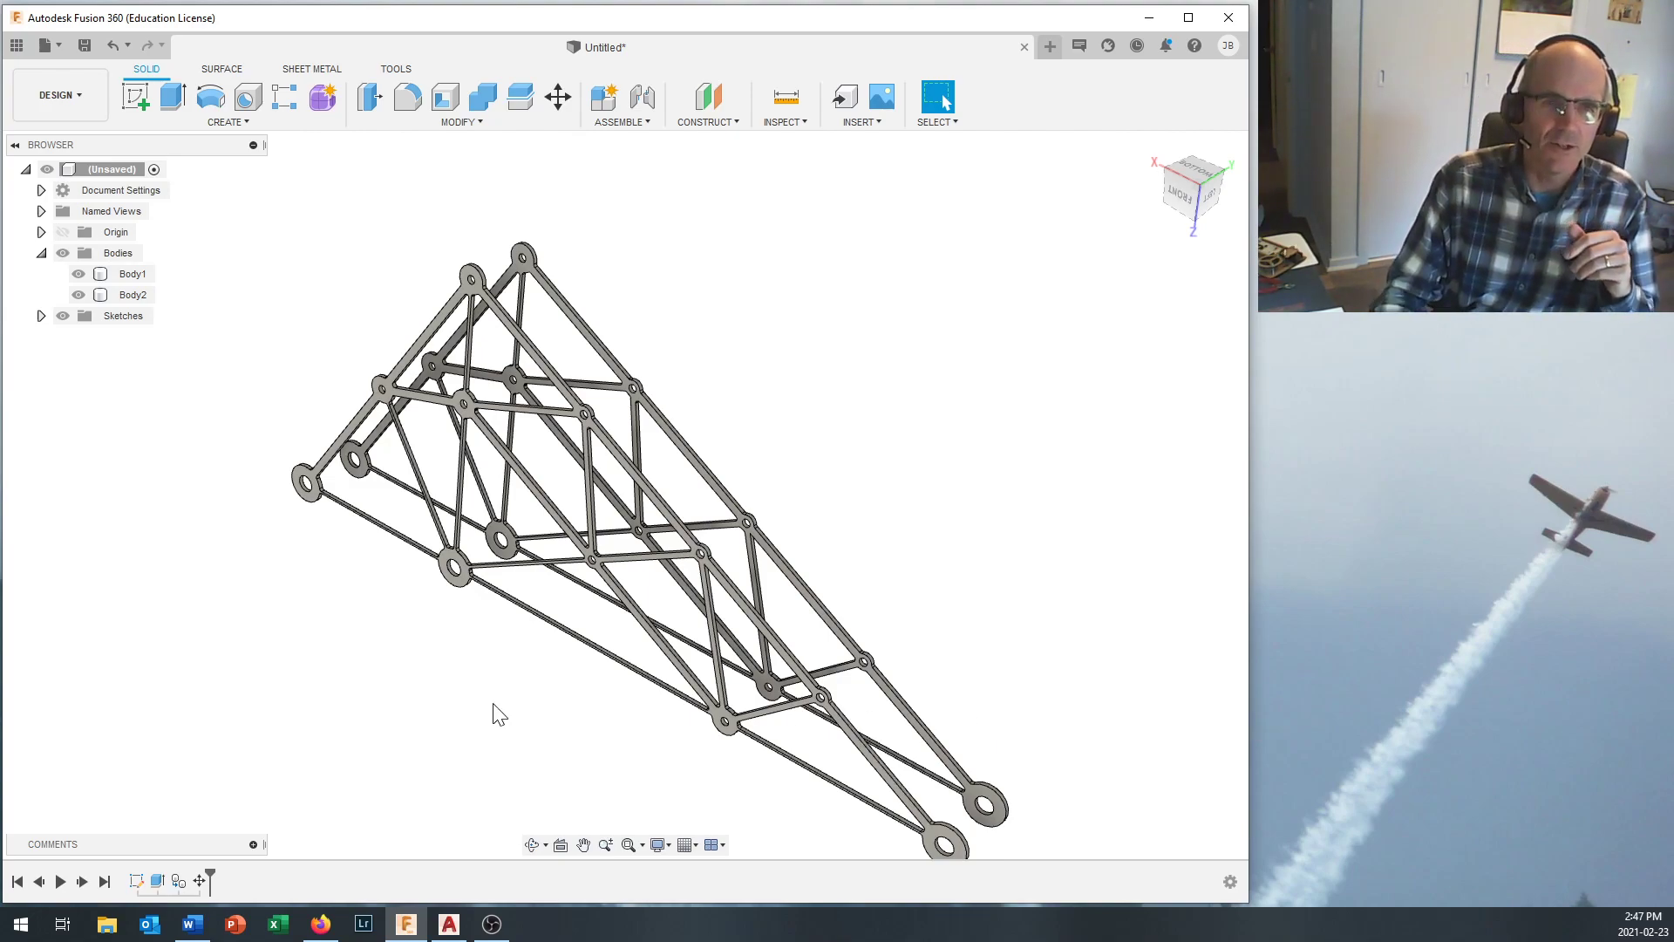
click(304, 485)
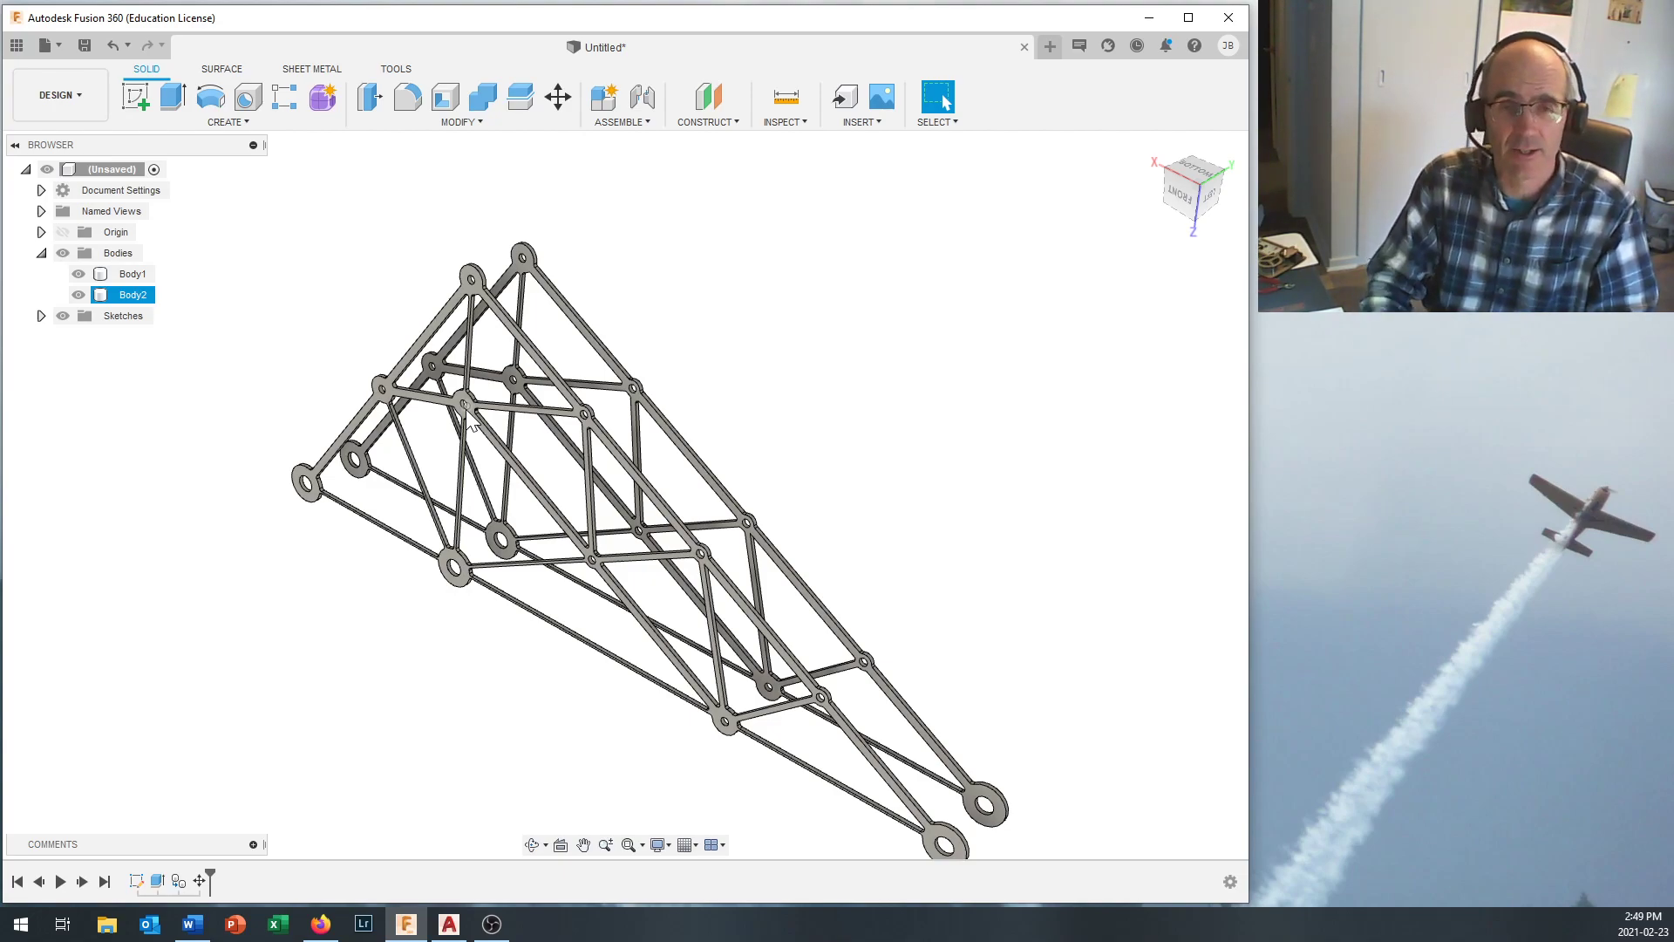
key(Escape)
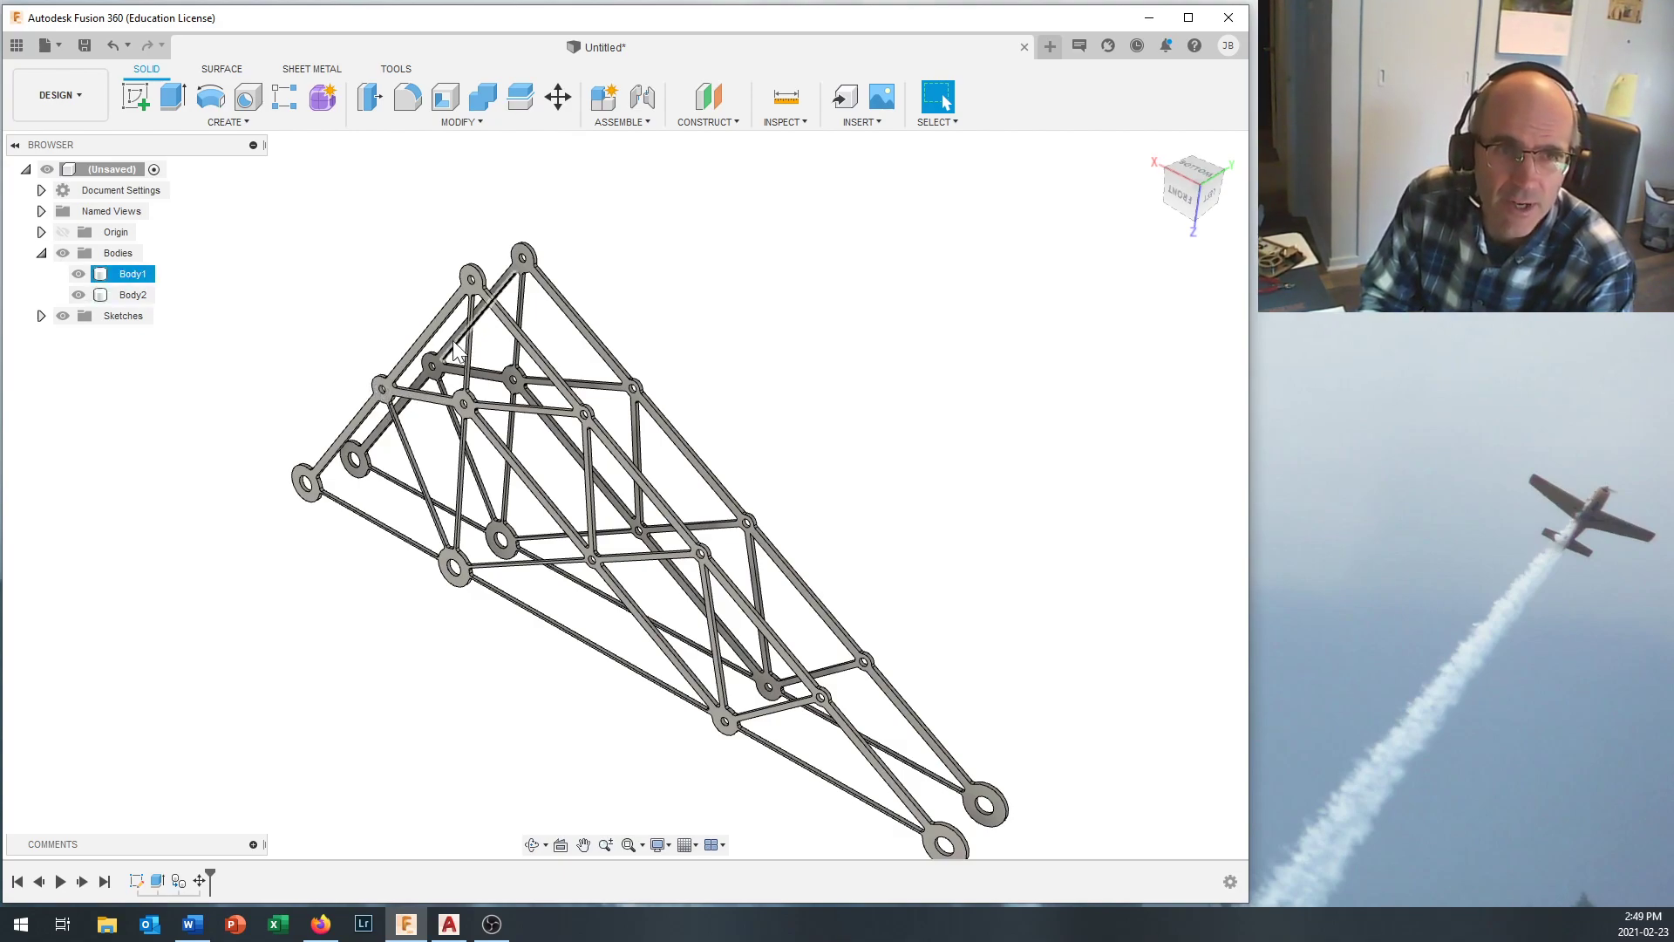
click(135, 99)
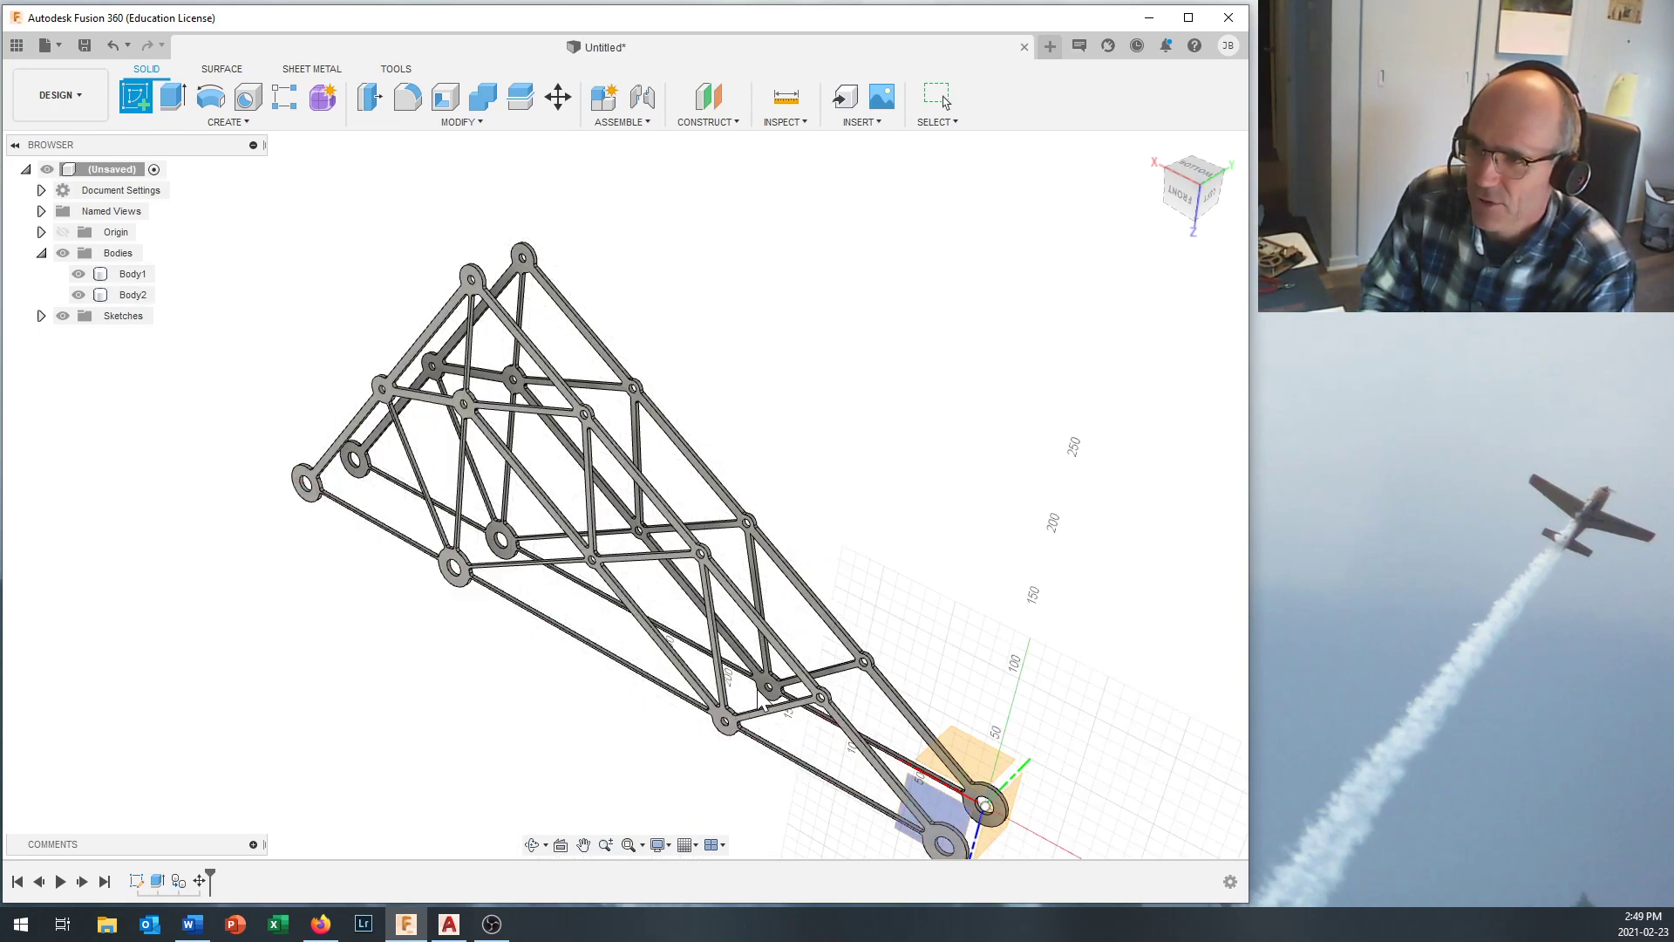
click(716, 711)
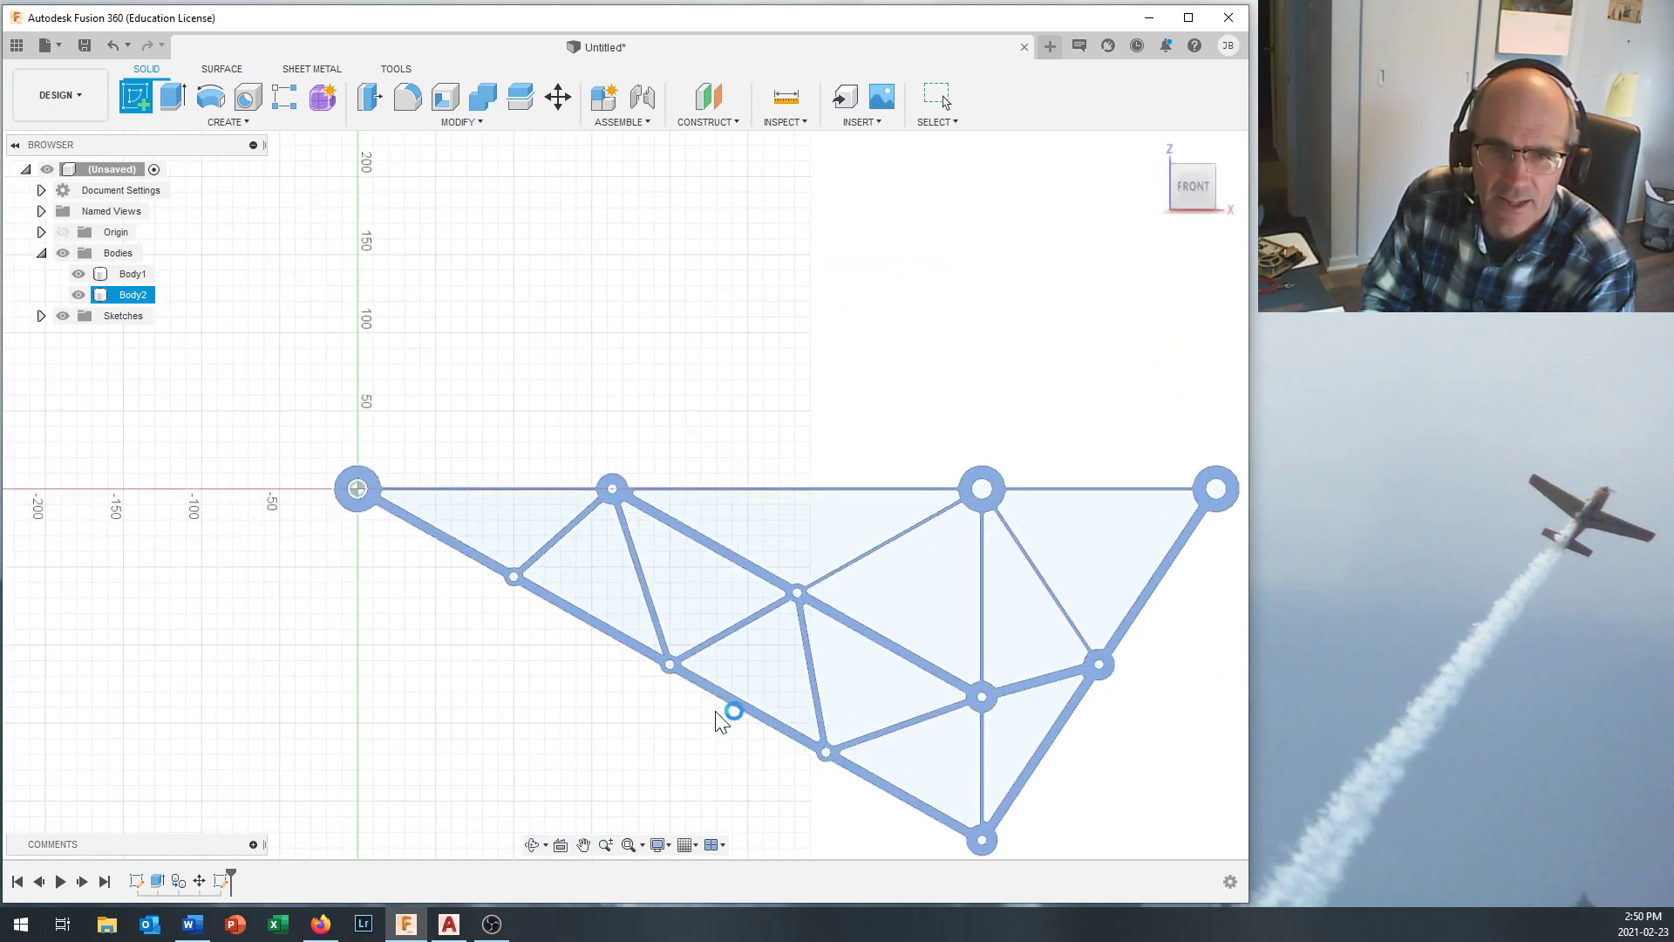
scroll(1139, 756, down, 2)
scroll(1139, 756, up, 2)
mouse_move(1128, 762)
middle_down()
mouse_move(943, 653)
mouse_move(840, 646)
mouse_move(900, 698)
middle_up()
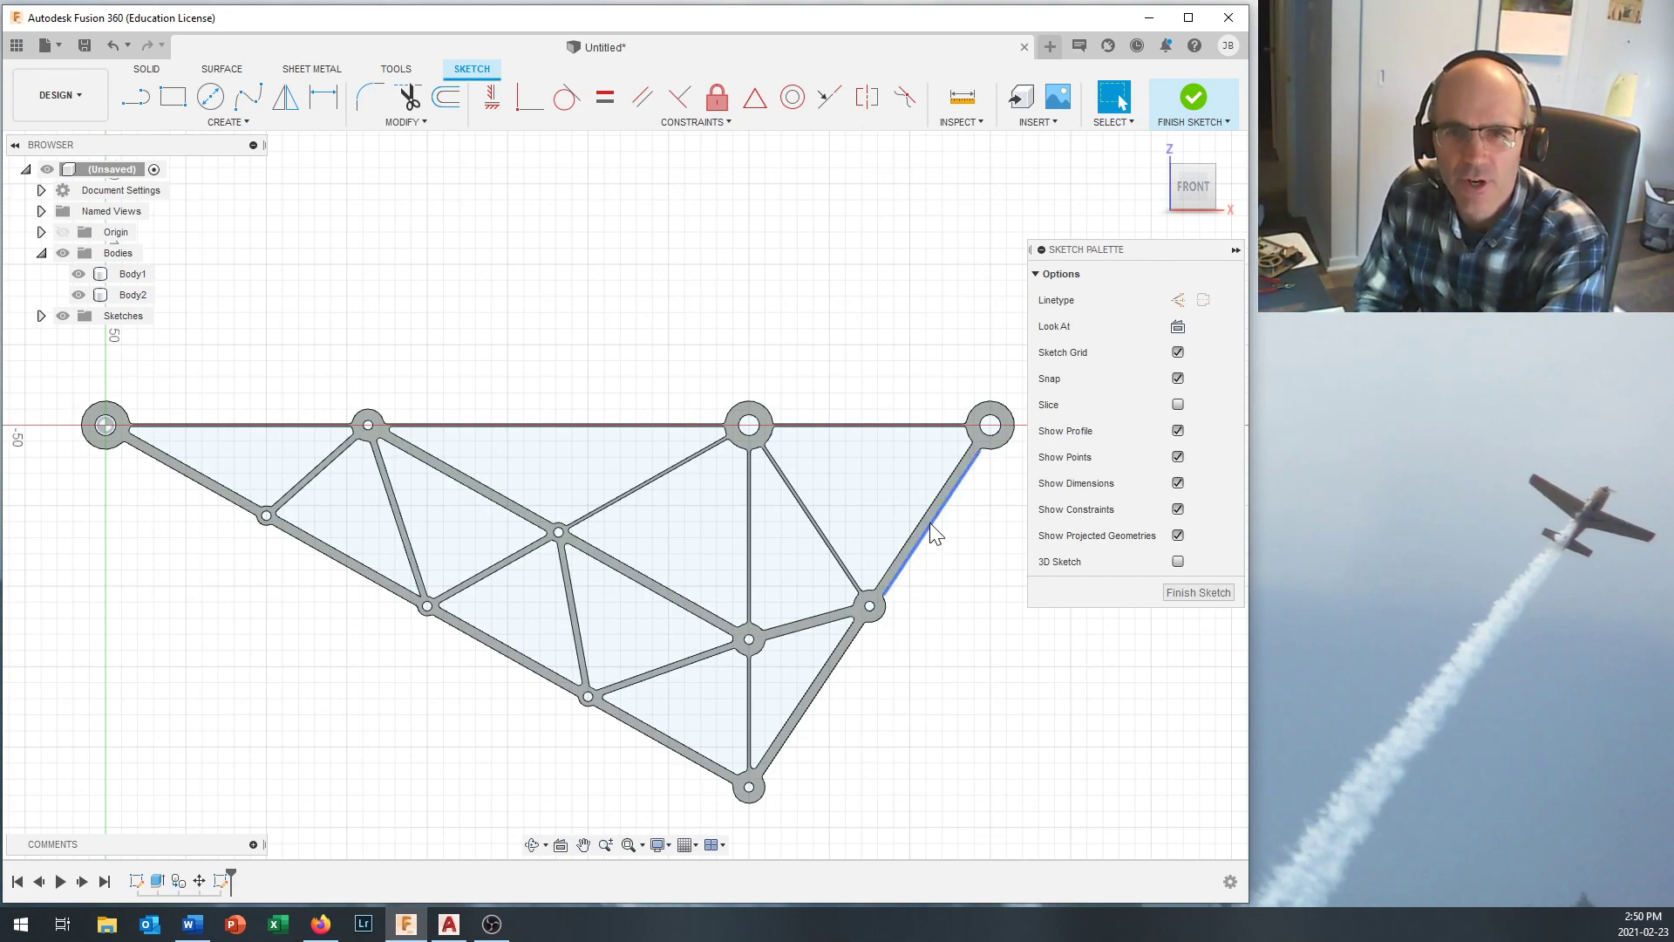
Project the copied truss's entire outer face into the sketch with the projection link on, and finish the sketch.
key(p)
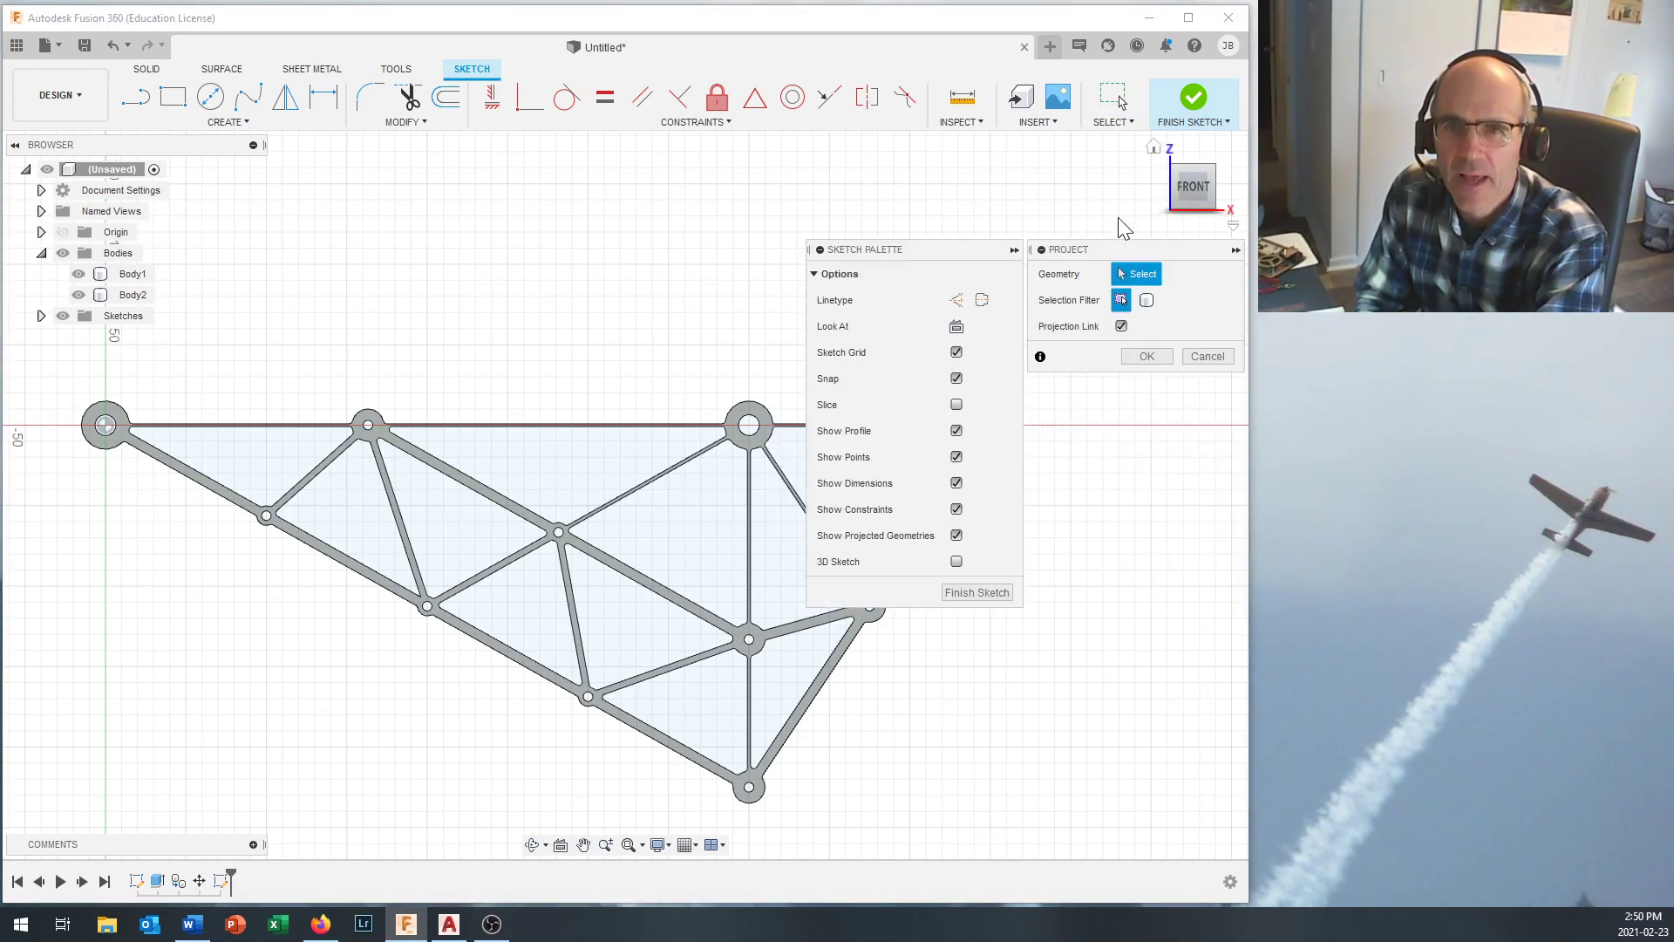
click(759, 420)
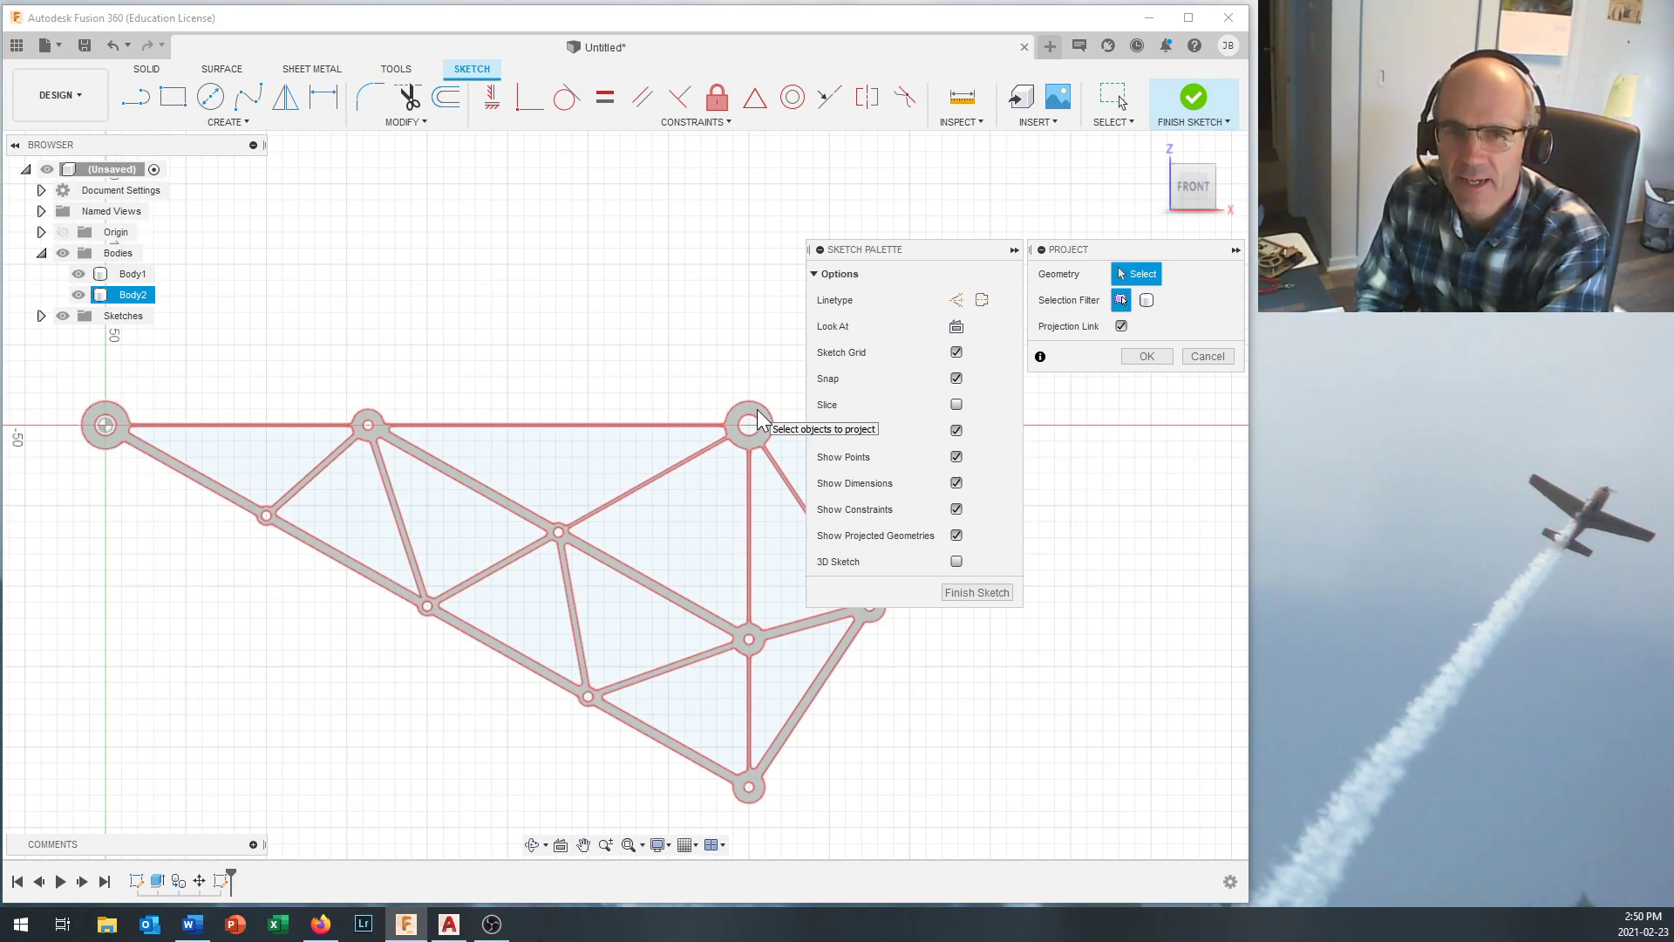
click(757, 419)
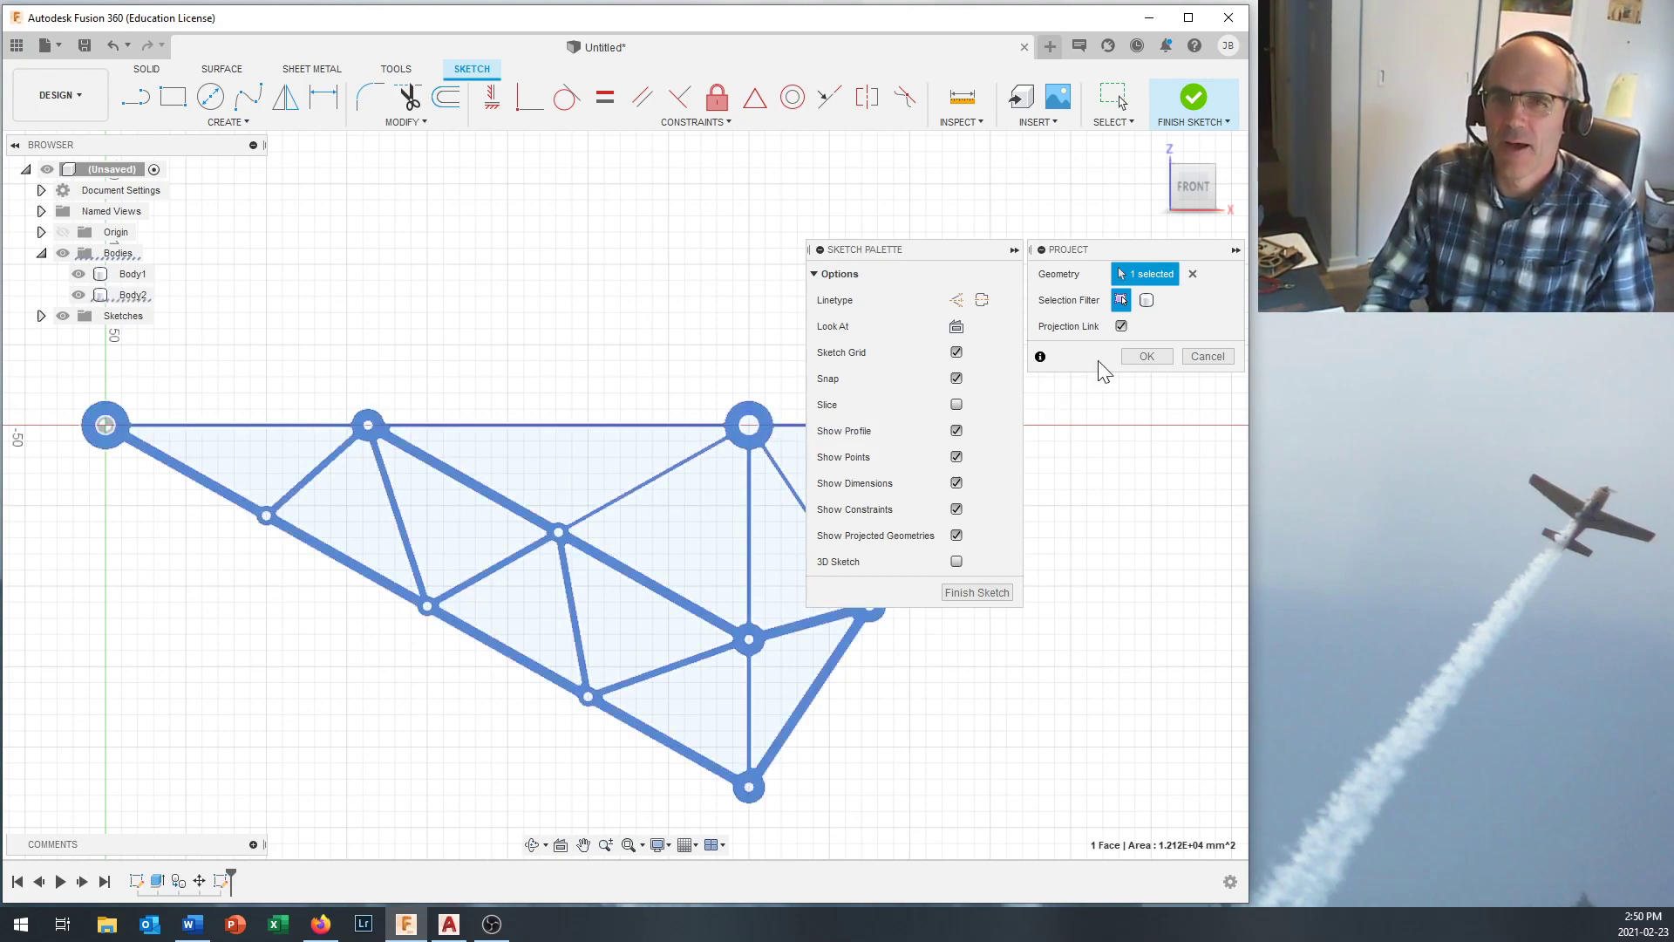
click(1146, 357)
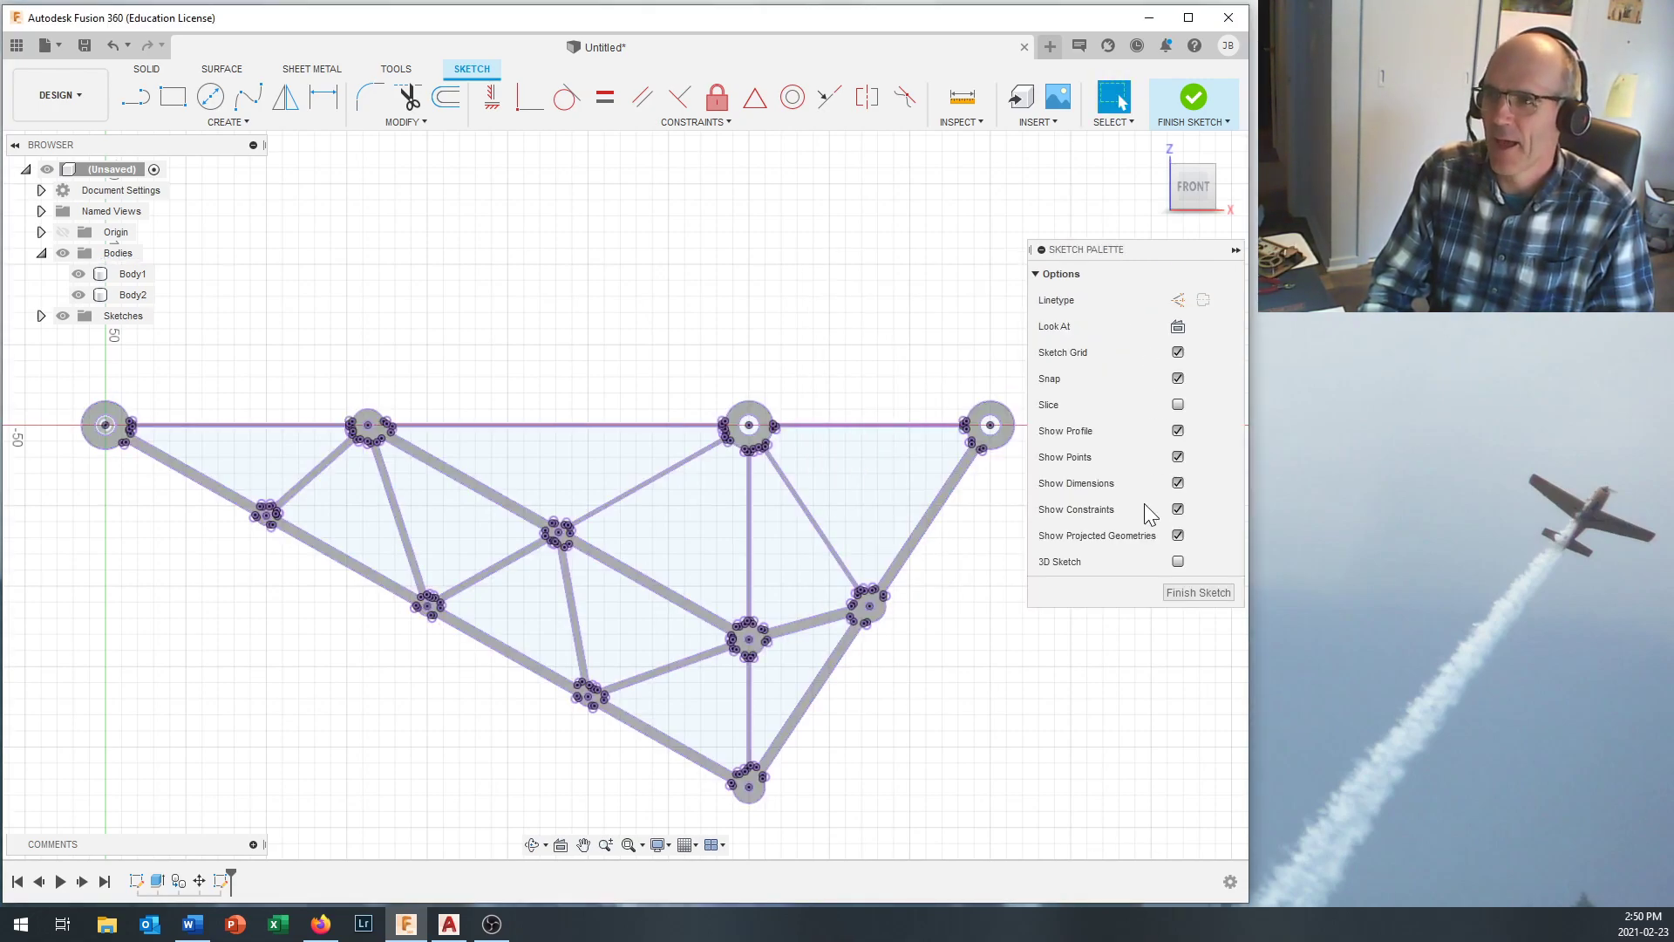
click(1212, 593)
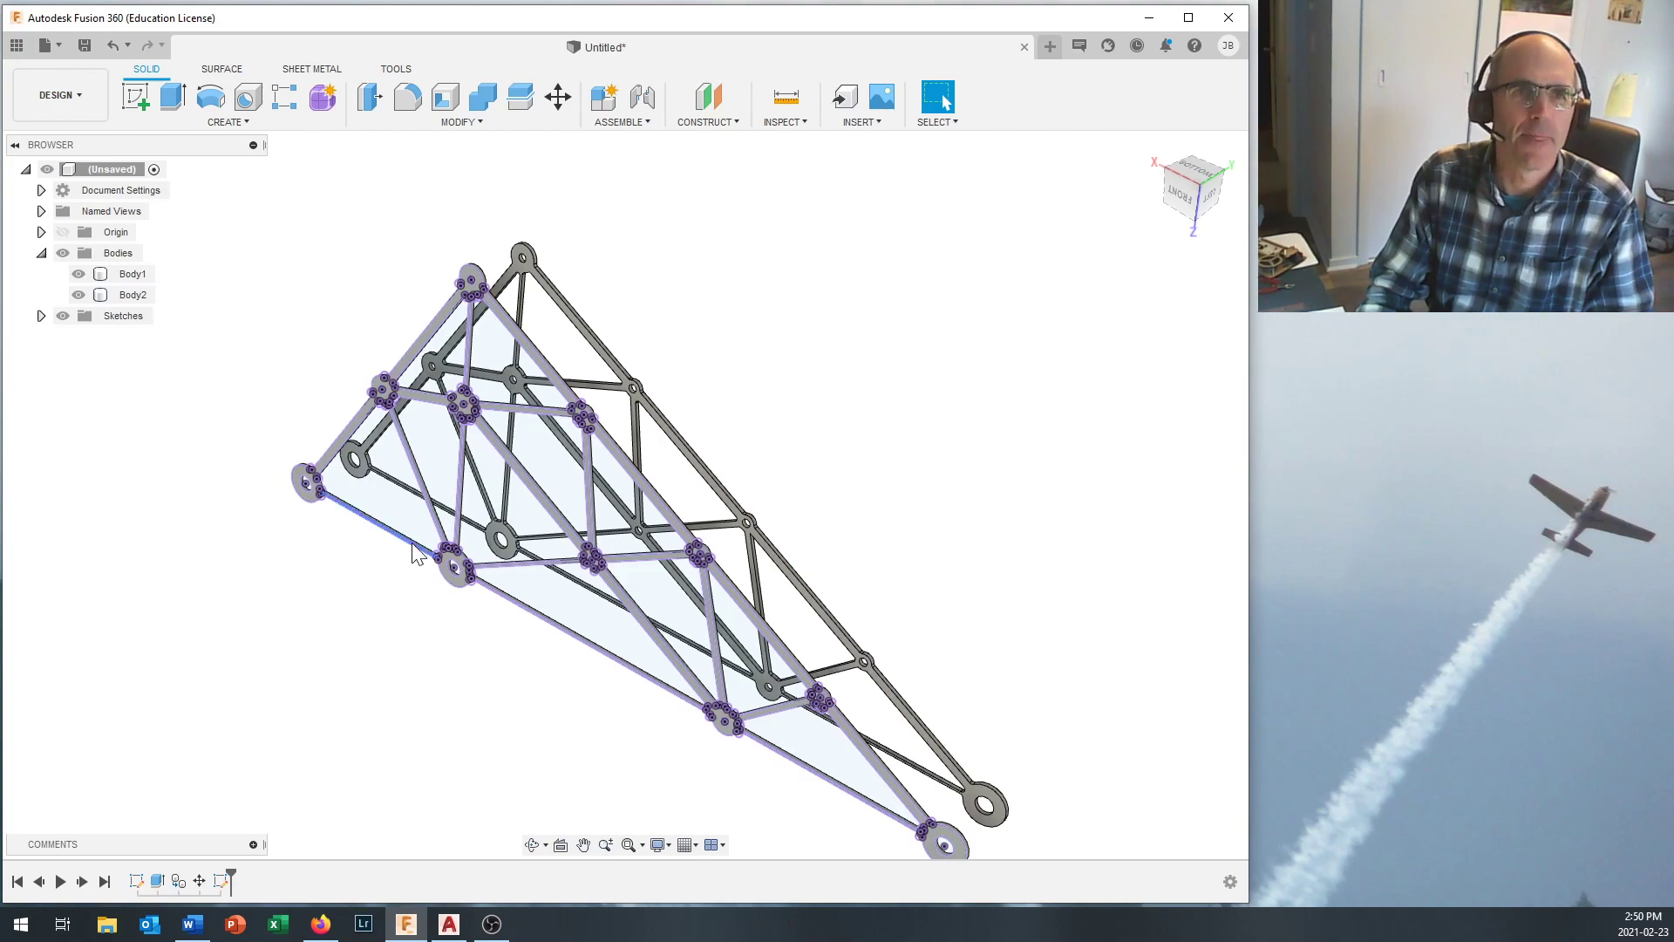
Begin an extrusion with four hole profiles at the truss's wide end: two lower-chord holes, the end-member hole and the adjacent interior joint.
click(175, 98)
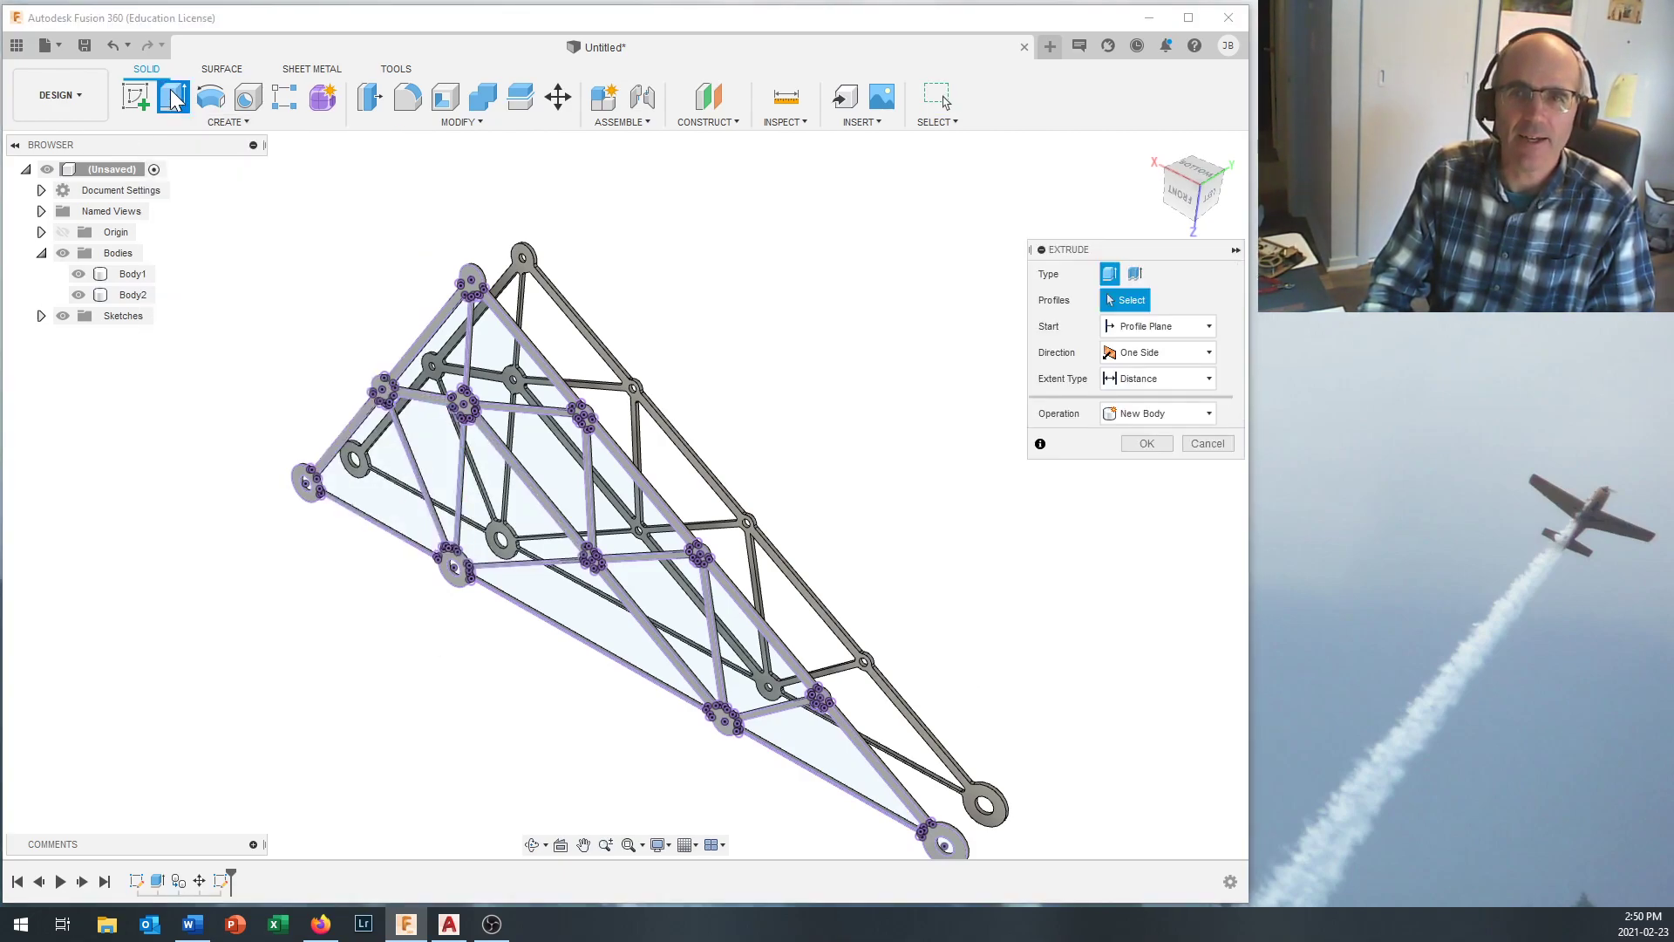
scroll(281, 478, up, 6)
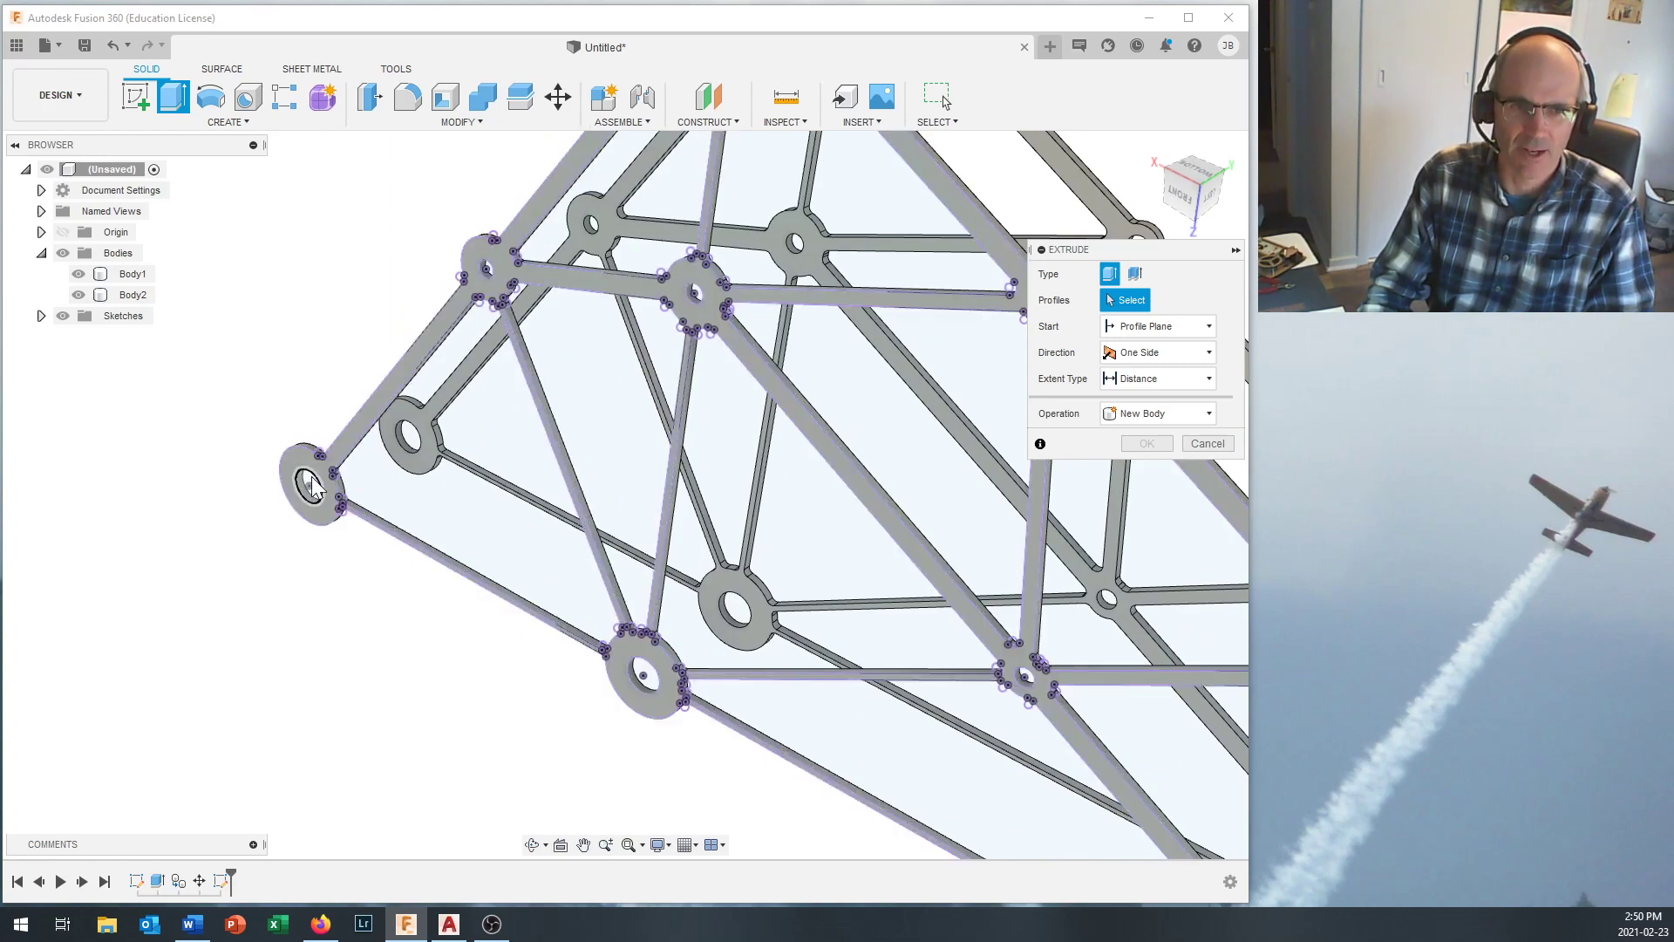
click(312, 486)
scroll(414, 670, down, 2)
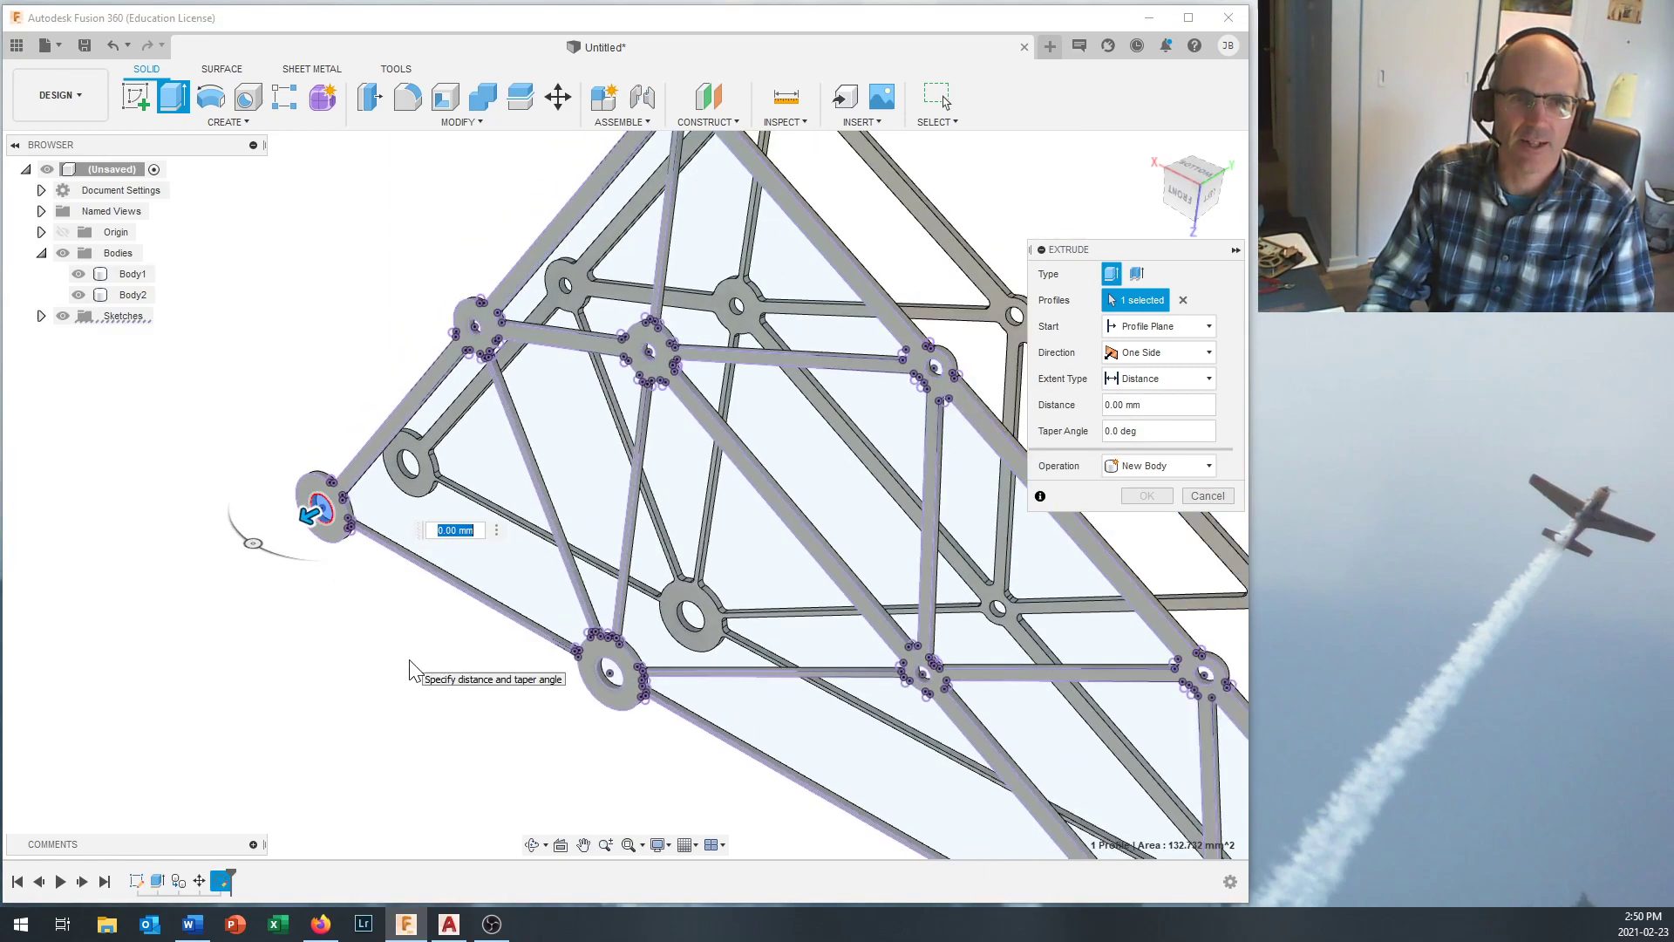
scroll(413, 670, down, 2)
scroll(563, 695, up, 3)
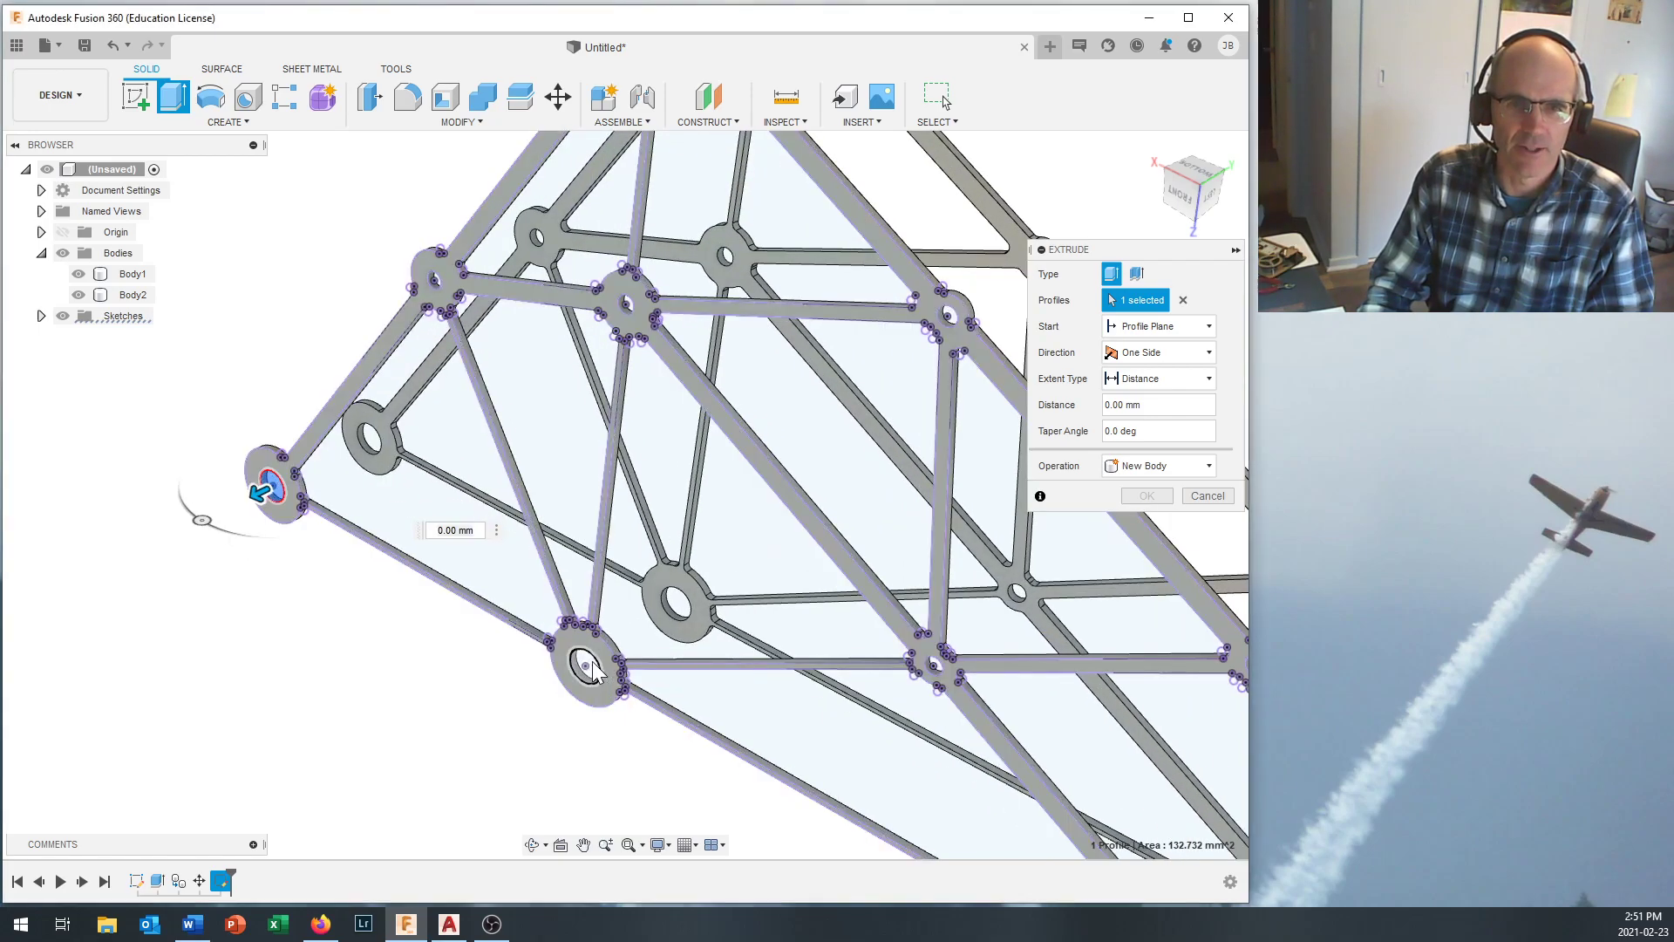
click(590, 665)
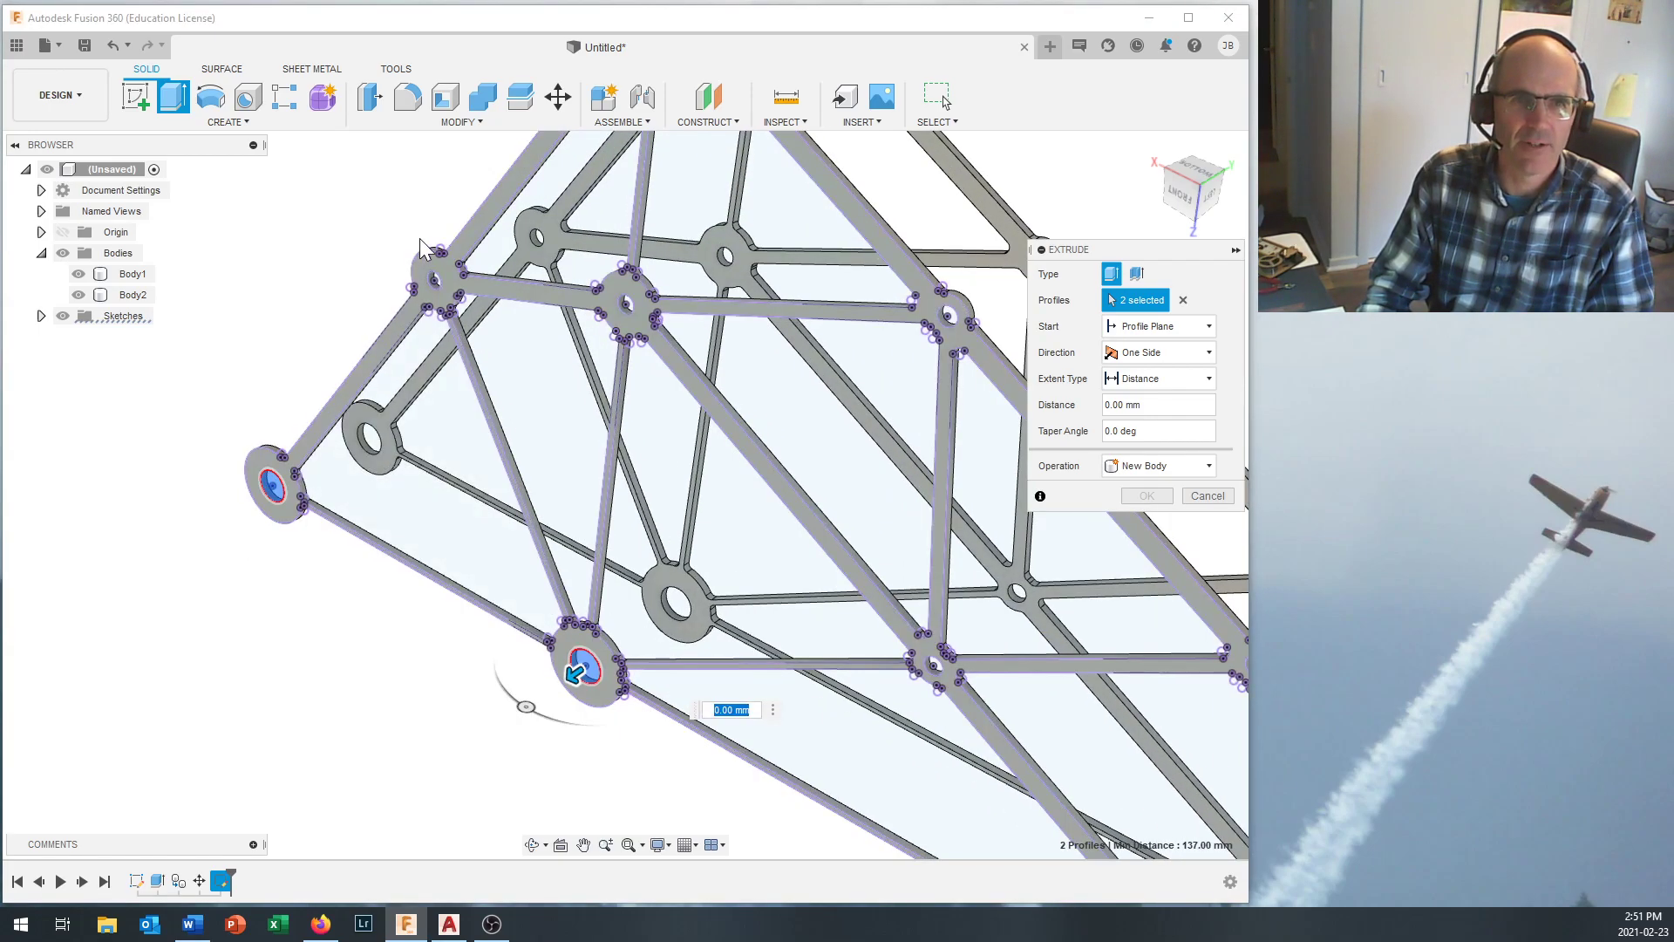
scroll(422, 247, up, 2)
click(436, 290)
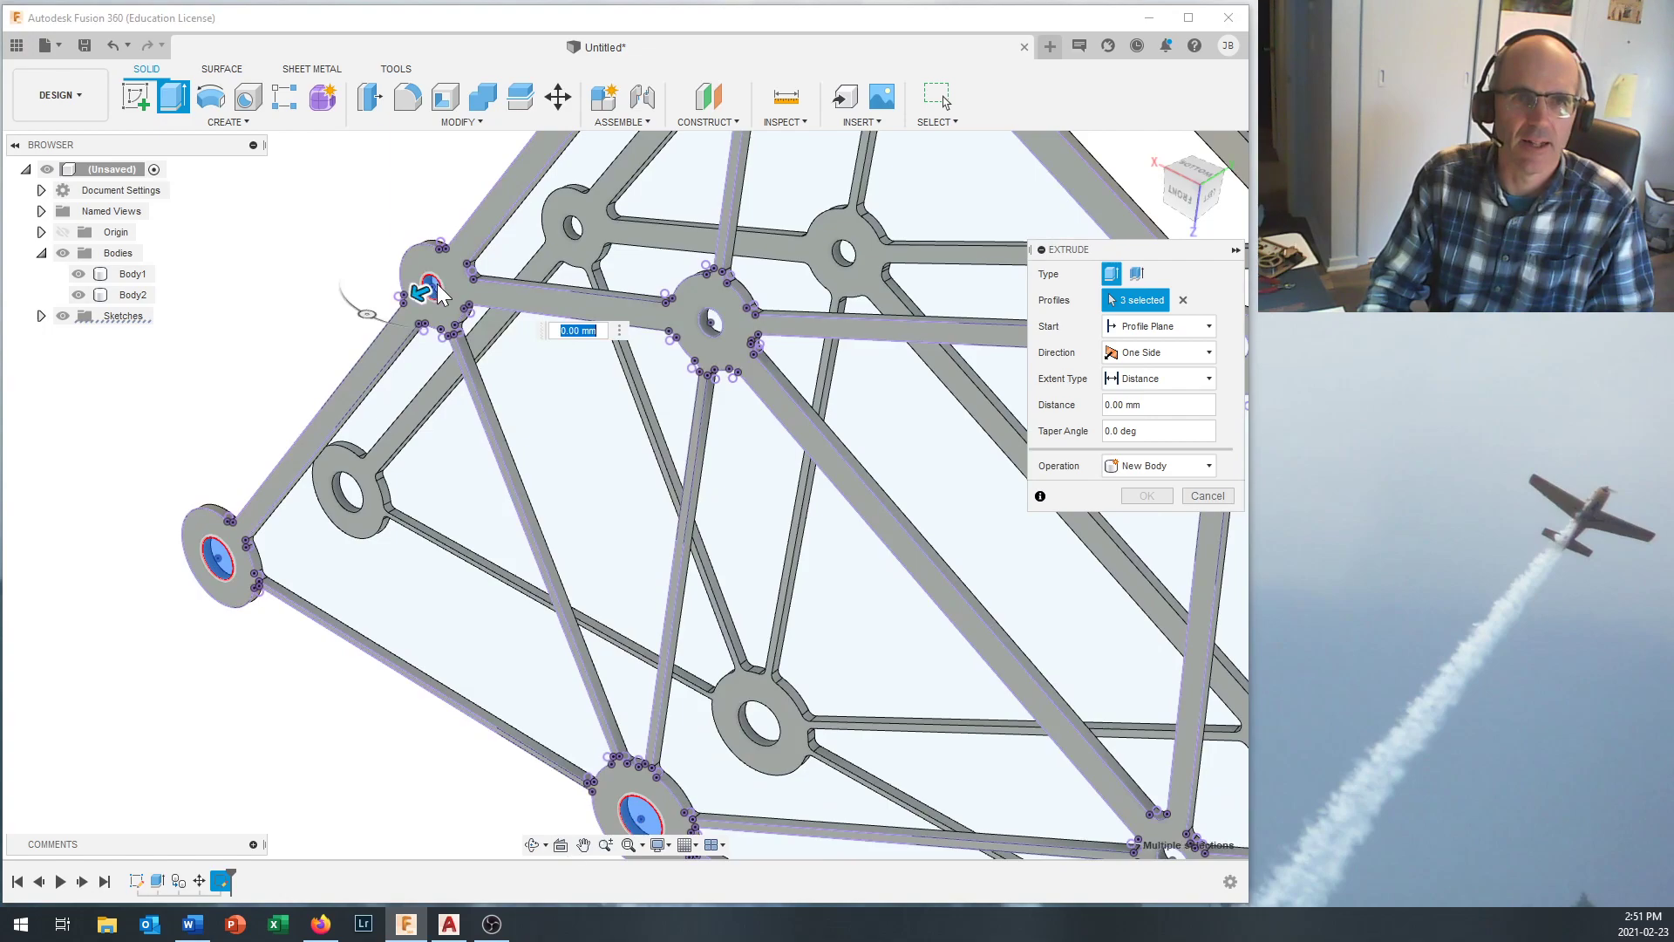
click(713, 333)
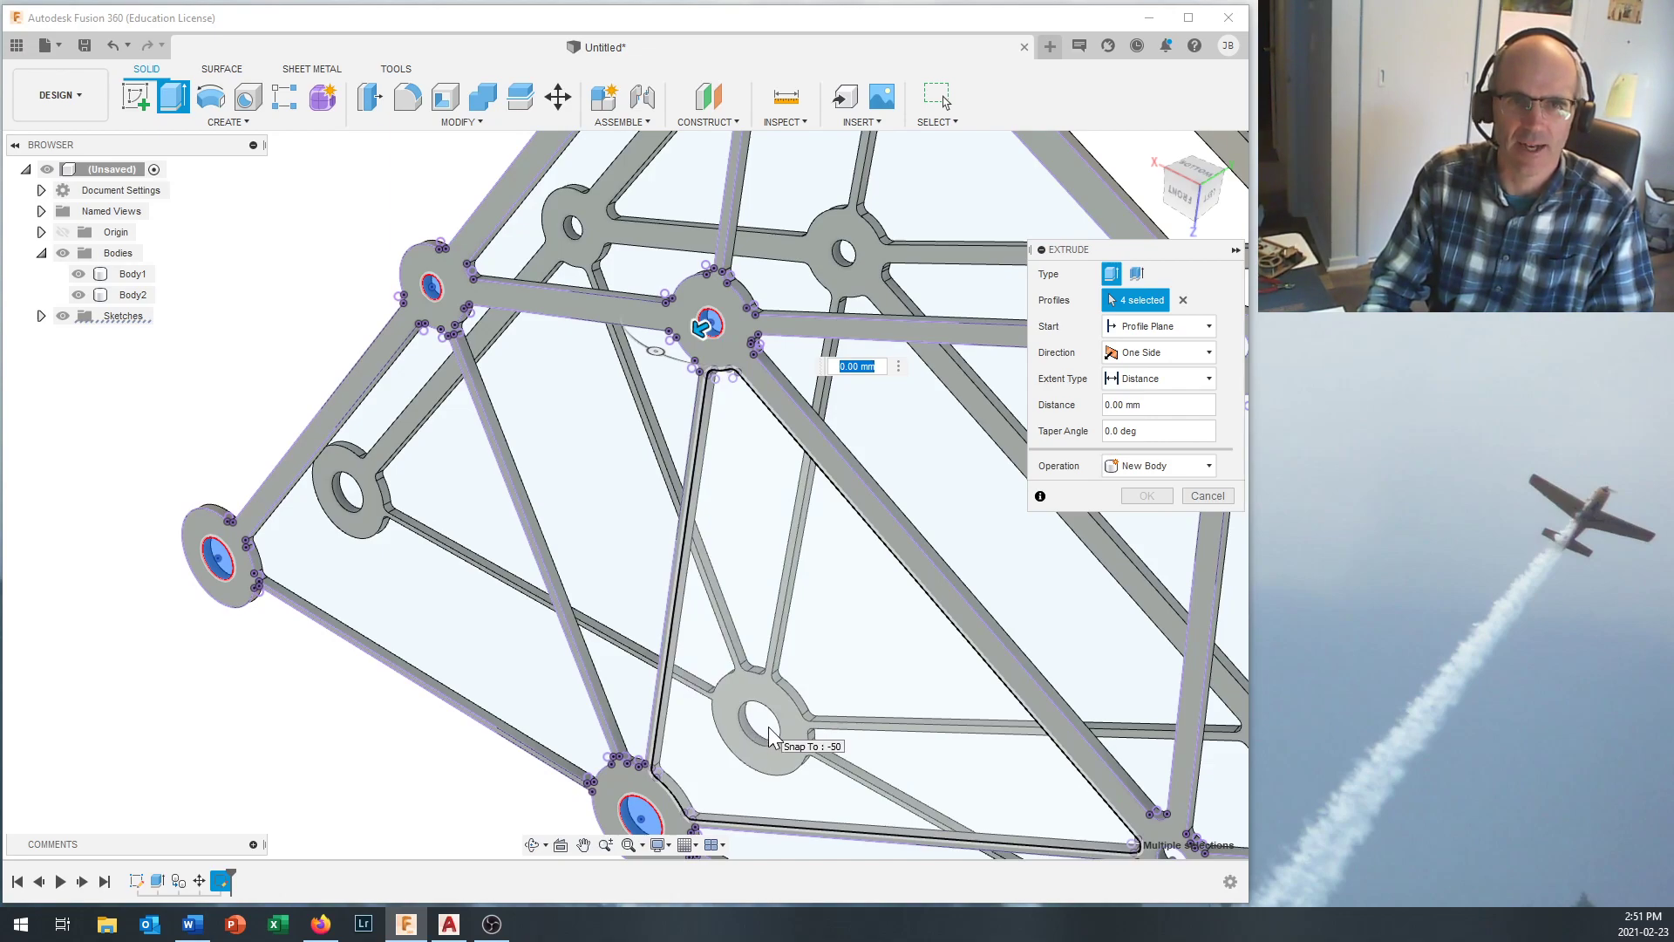
Add the remaining two lower-chord holes, including the large hole at the truss's narrow tip, to the extrusion profiles.
scroll(768, 737, down, 5)
middle_drag(720, 822, 422, 504)
scroll(564, 561, up, 4)
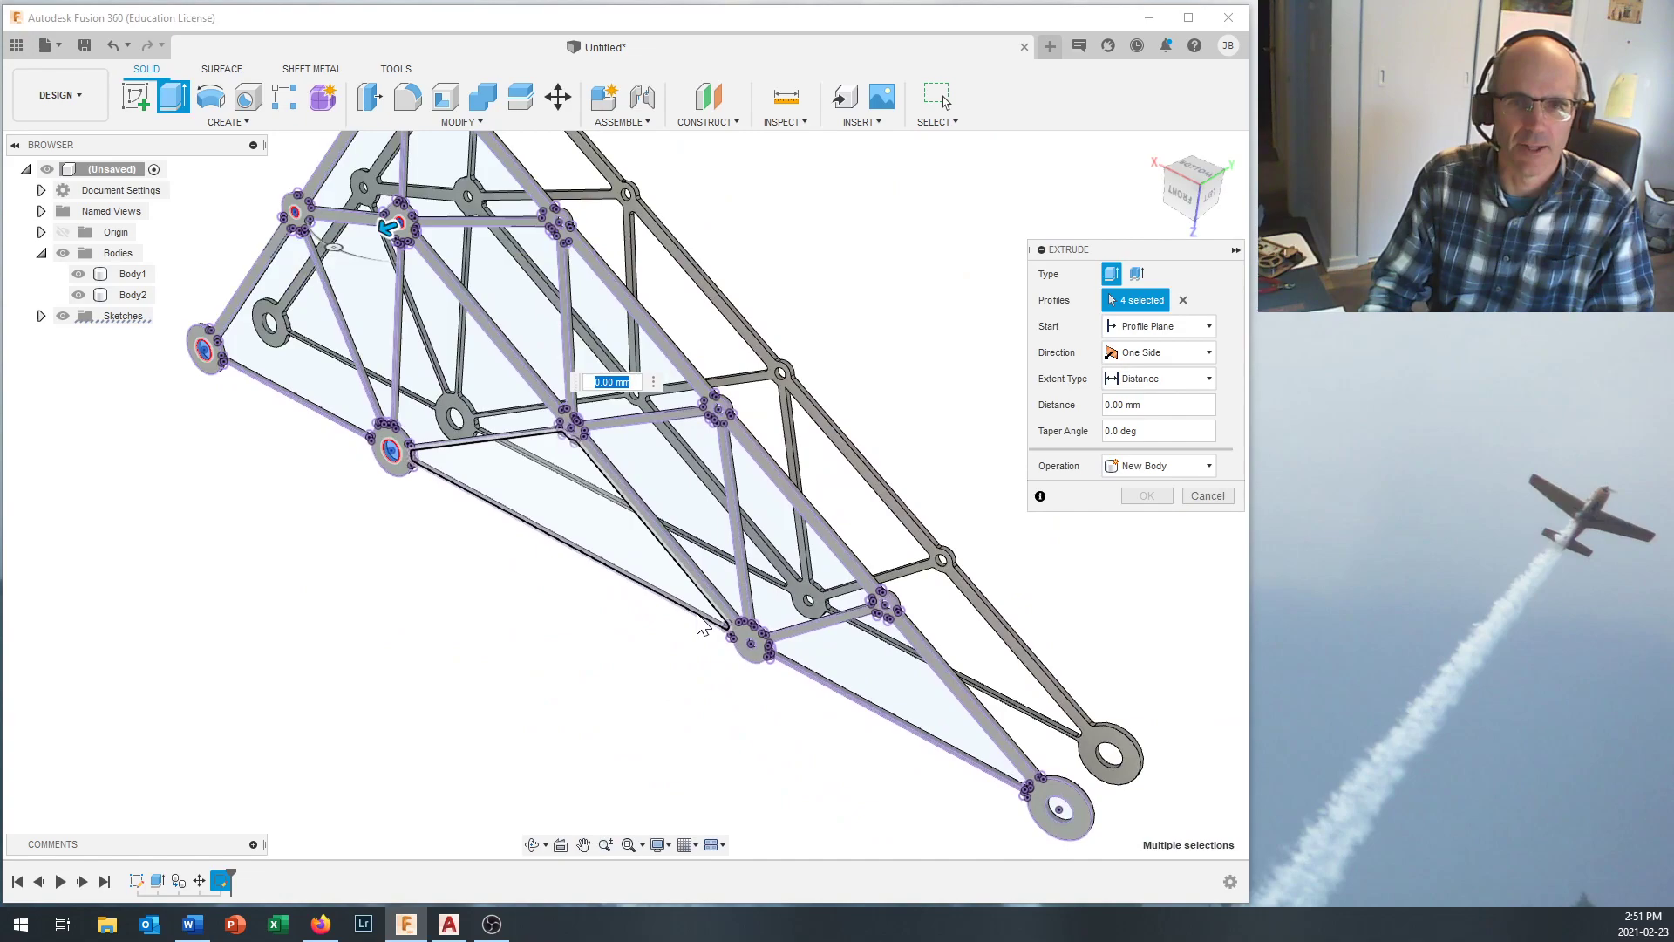
scroll(733, 635, up, 2)
scroll(744, 643, up, 3)
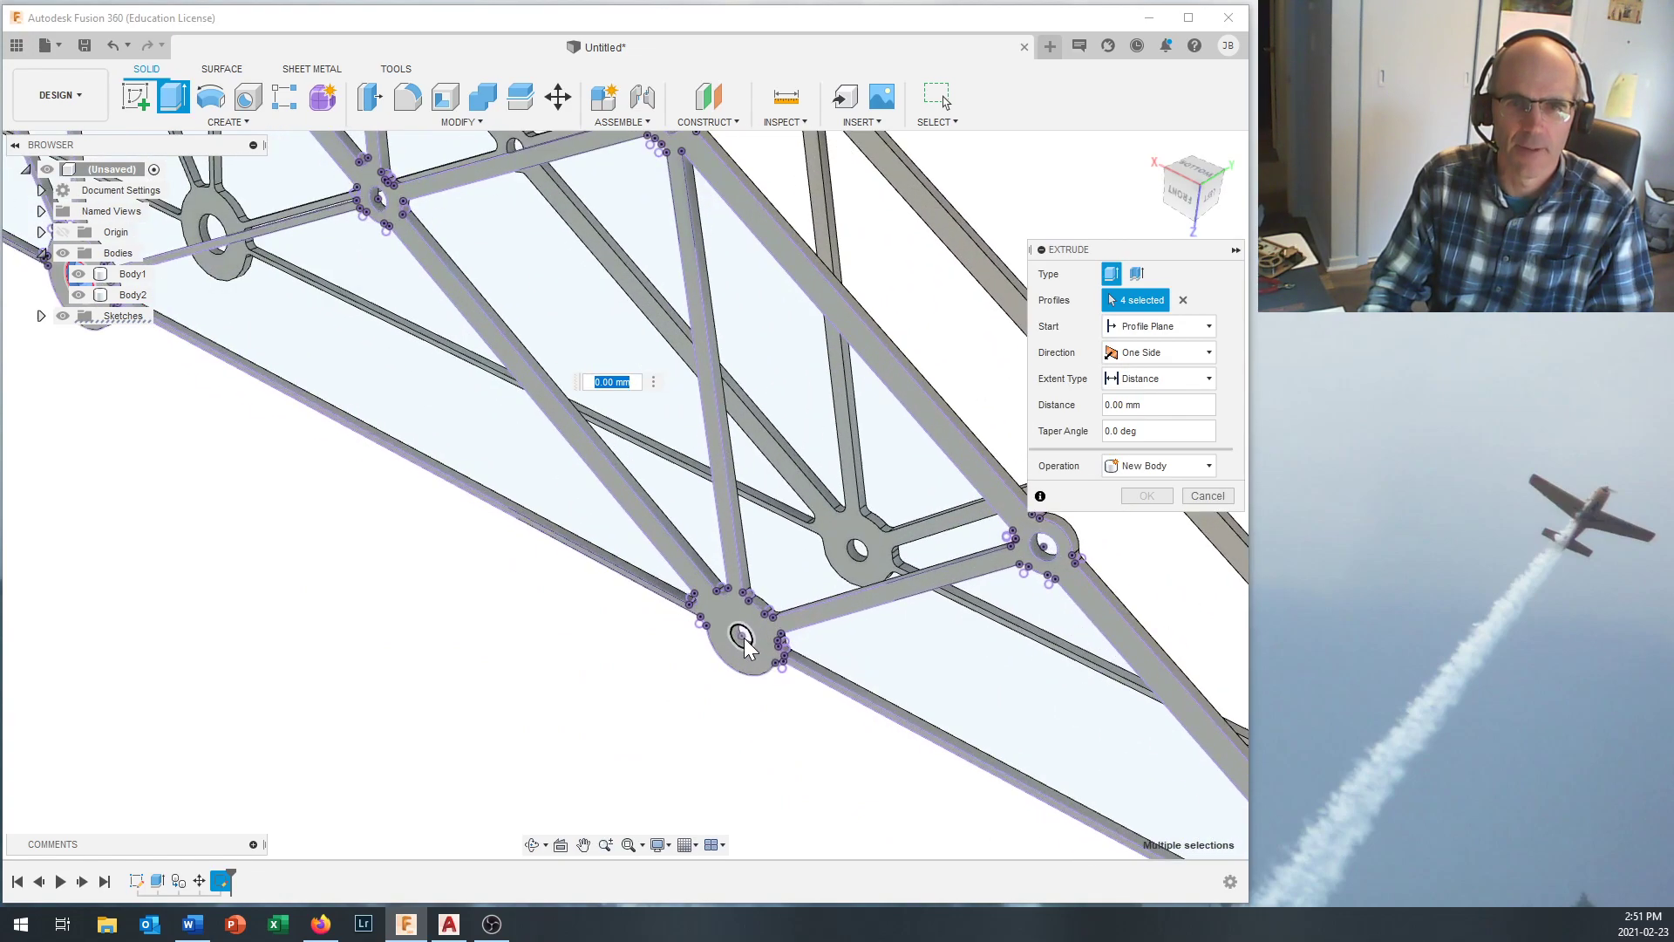
click(742, 636)
scroll(752, 715, down, 4)
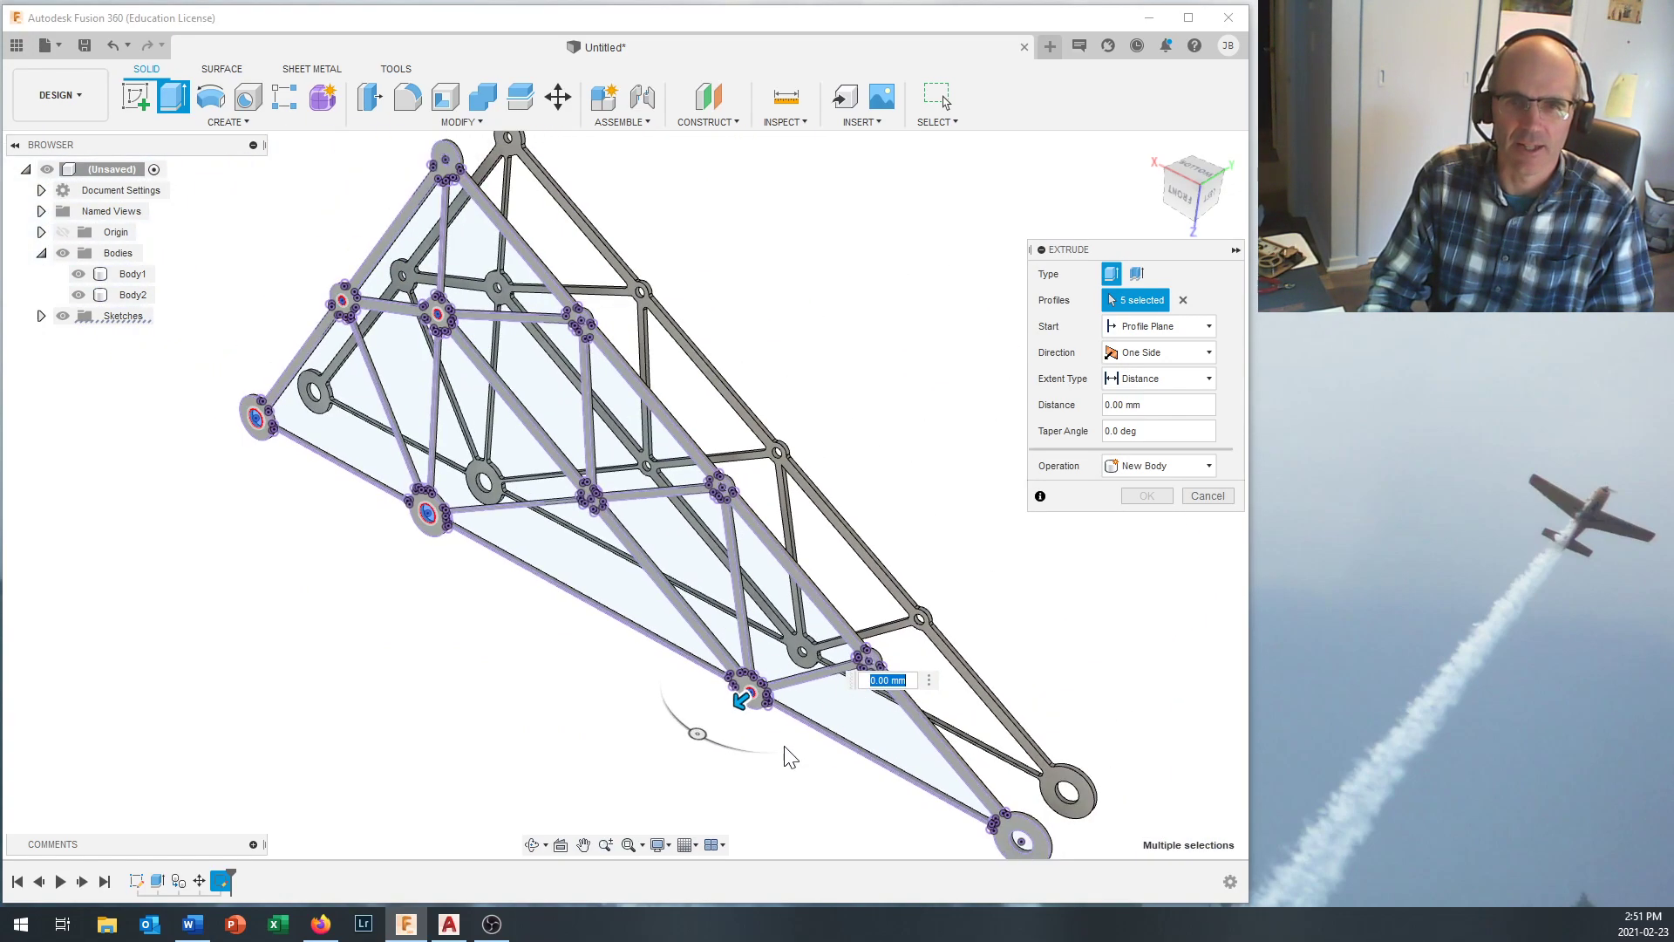
middle_drag(840, 806, 703, 605)
scroll(647, 534, up, 3)
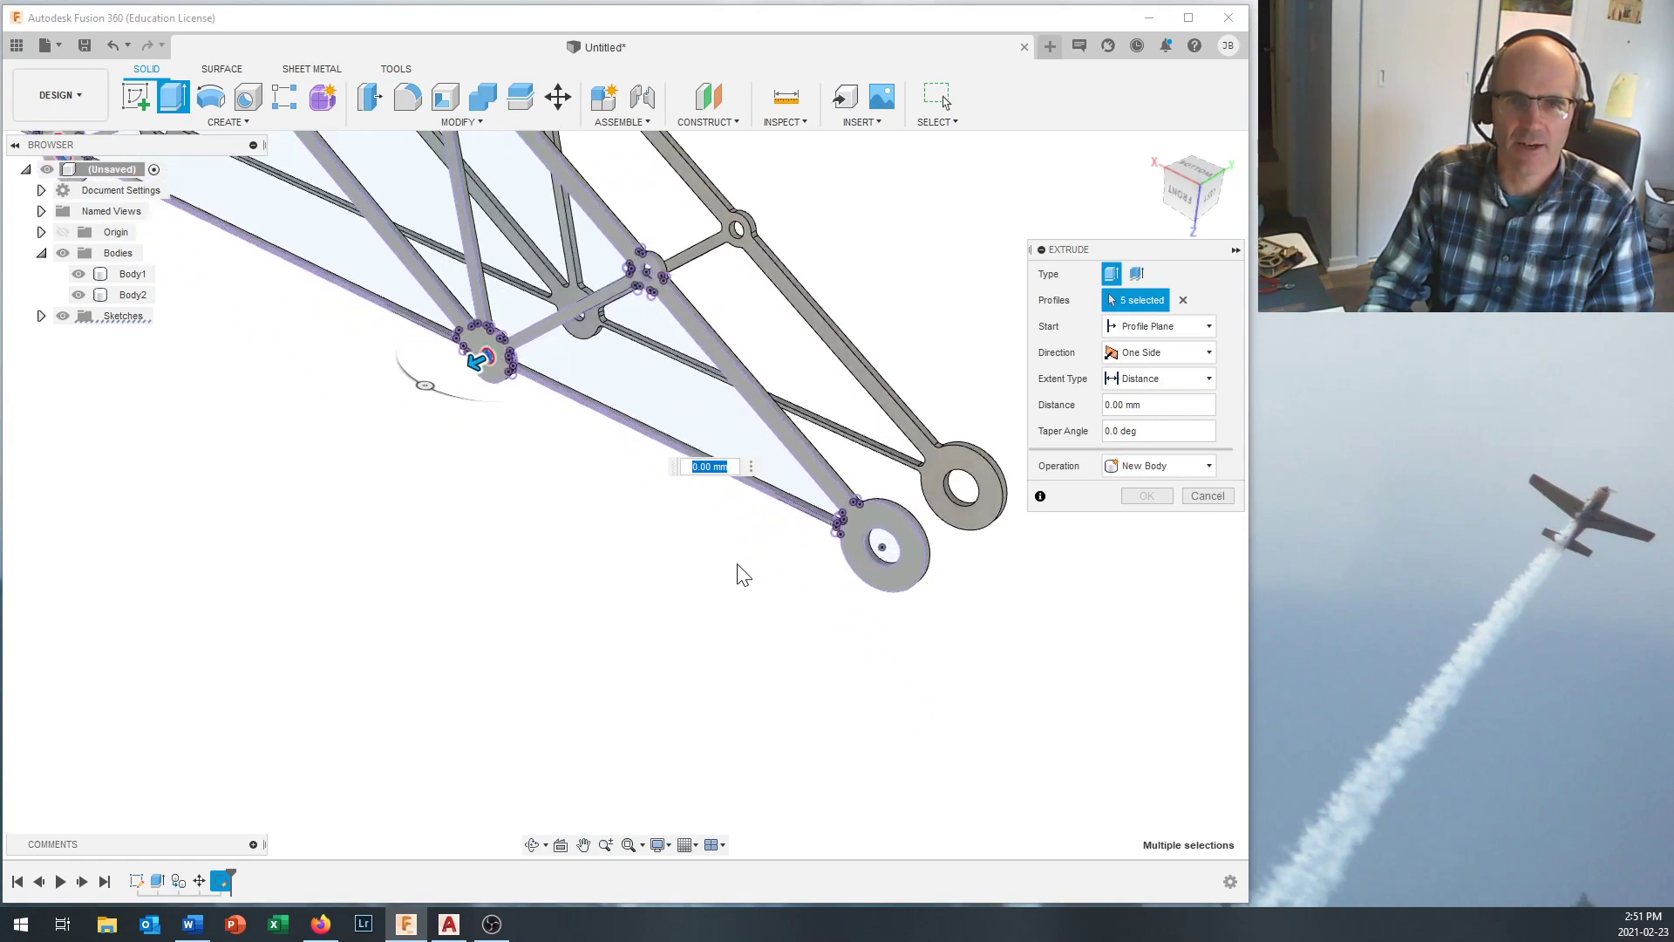
scroll(742, 576, up, 2)
click(922, 546)
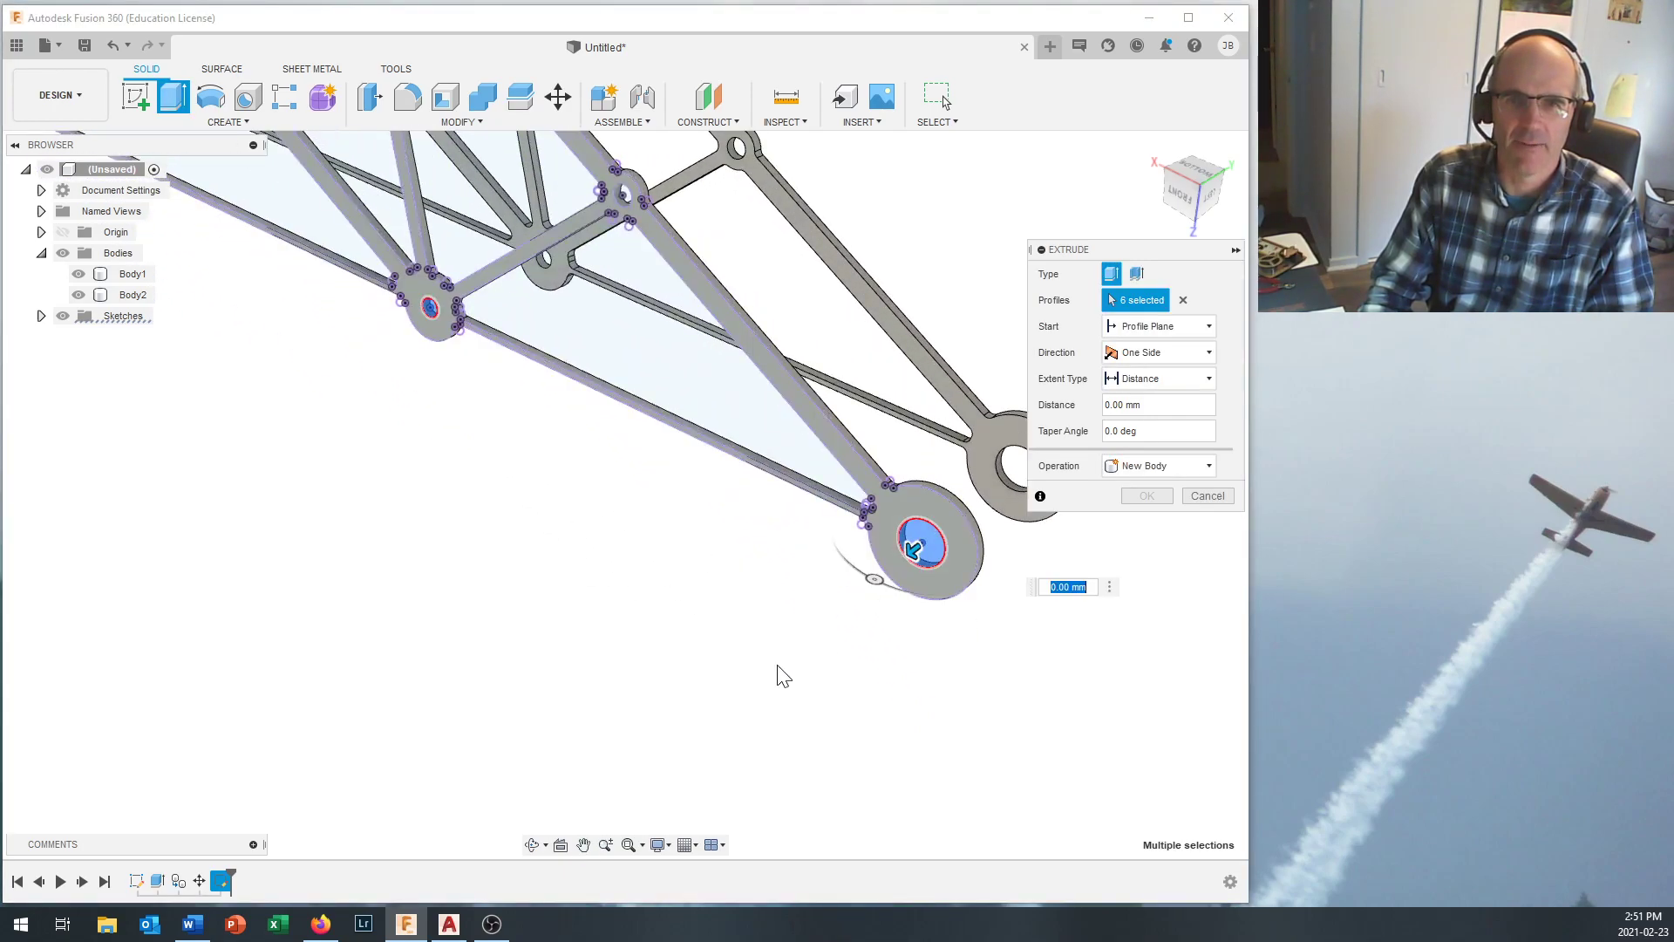
Add the two upper-chord holes nearest the narrow tip and the mid-truss interior joint hole to the extrusion profiles.
scroll(704, 678, down, 4)
scroll(660, 422, up, 5)
scroll(663, 436, up, 3)
click(675, 490)
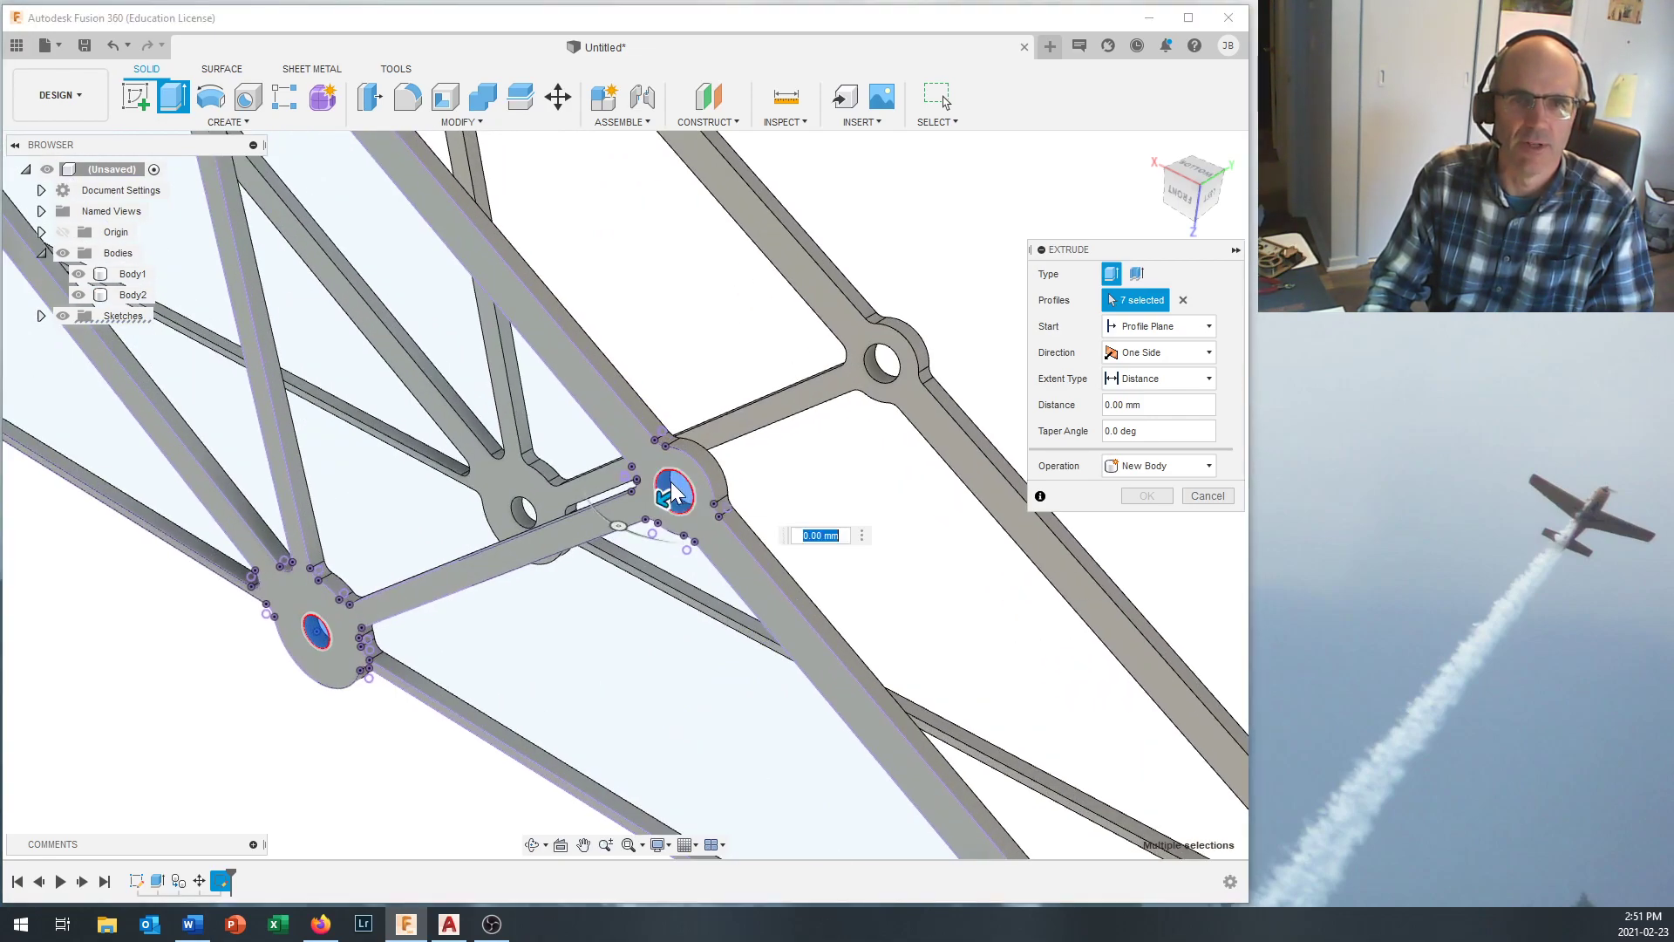
scroll(663, 506, down, 3)
scroll(390, 249, up, 4)
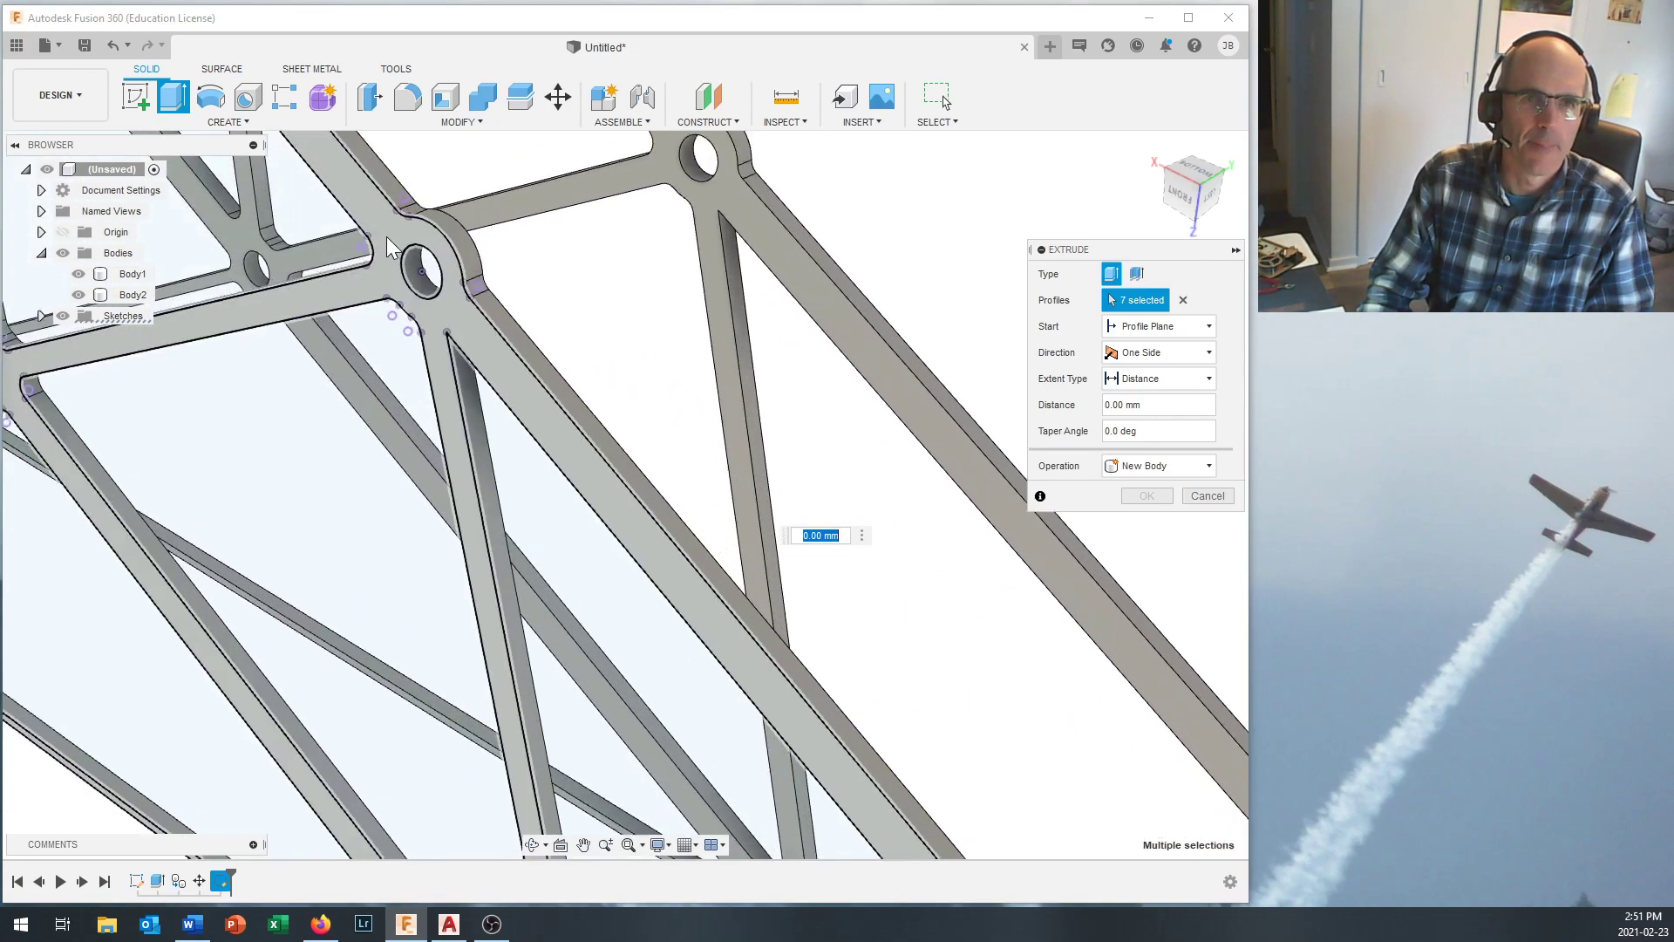
click(426, 276)
scroll(299, 448, down, 3)
middle_drag(272, 401, 742, 475)
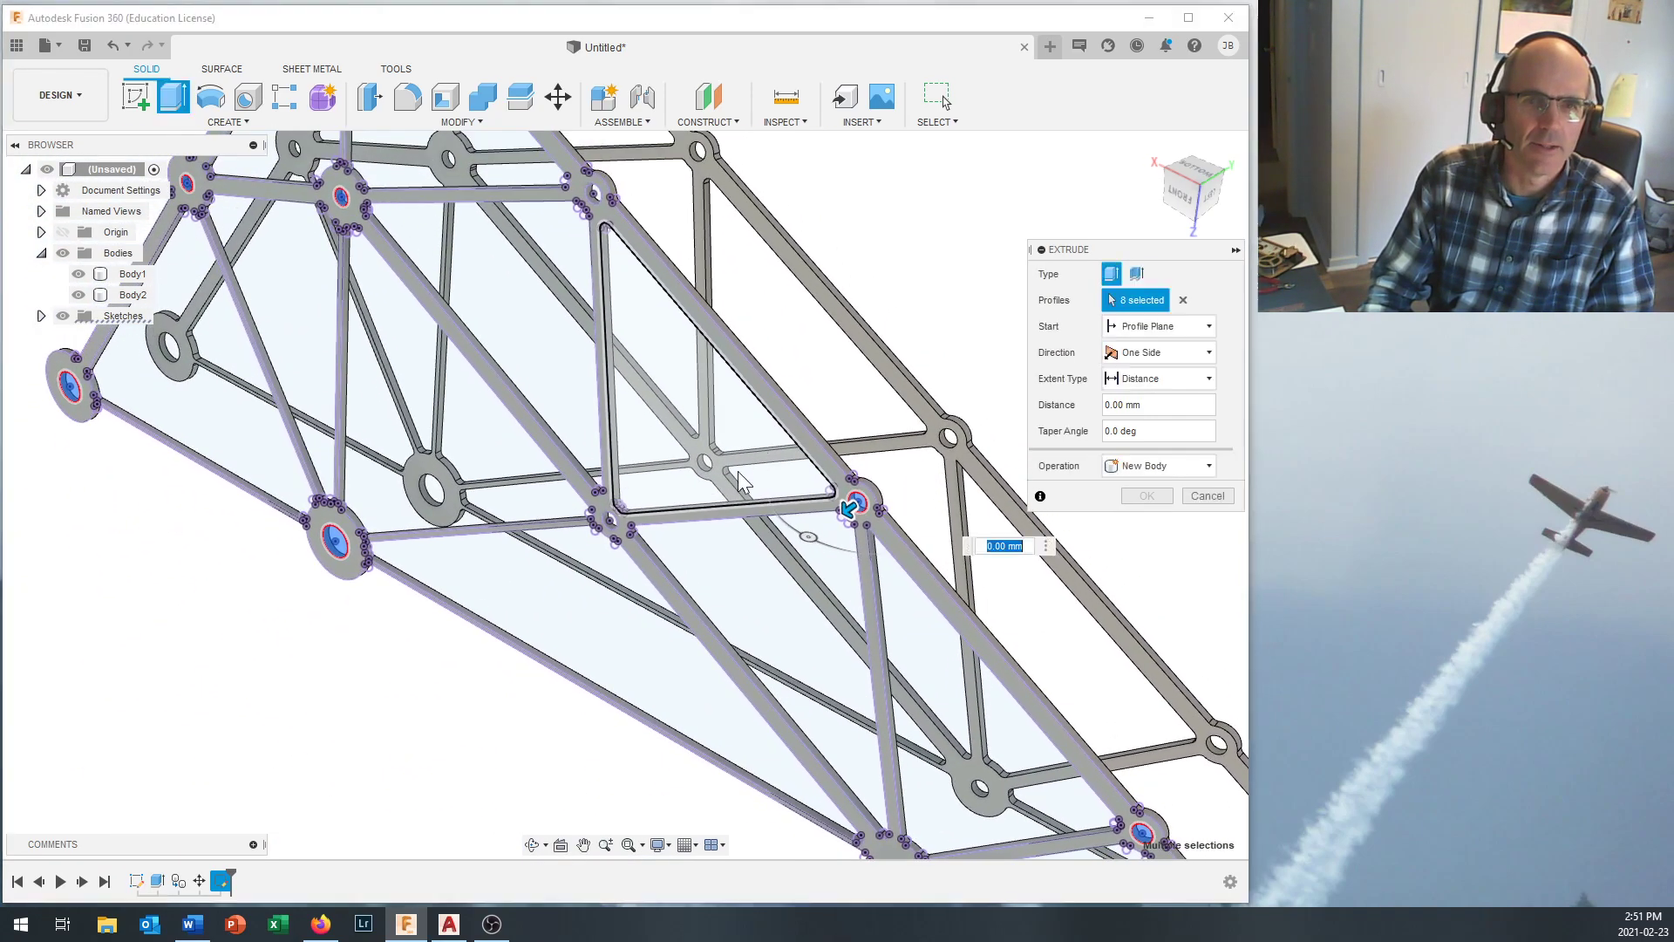
scroll(741, 477, up, 3)
click(648, 554)
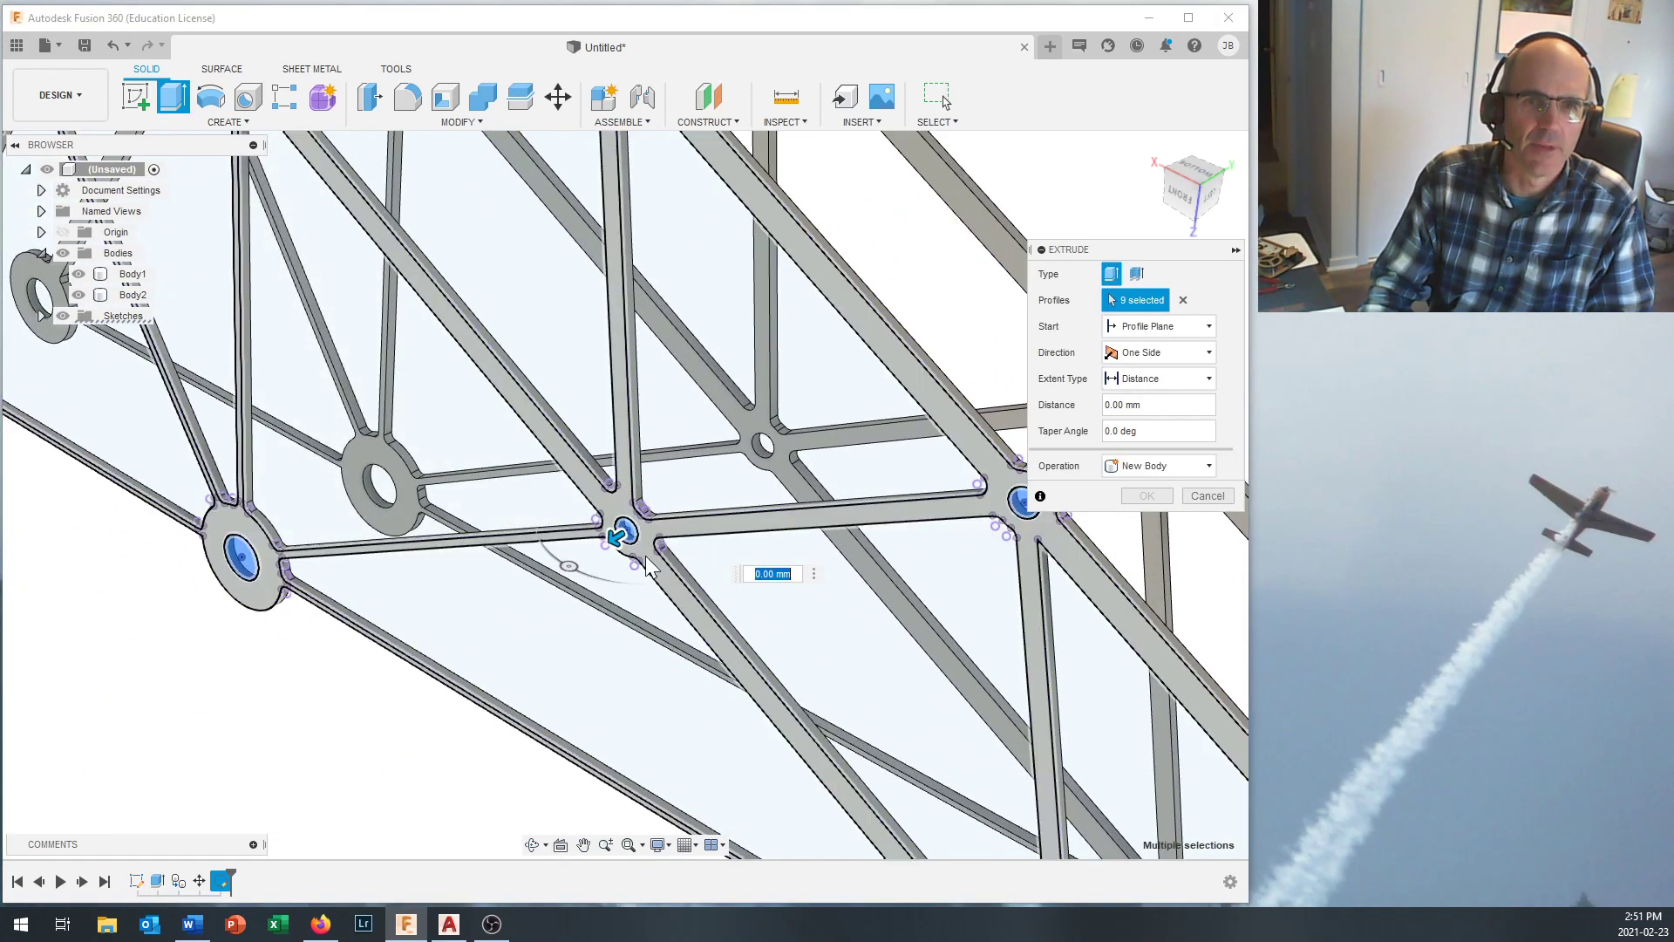
Add the last upper-chord hole below the apex and the apex hole to the extrusion profiles.
scroll(647, 554, down, 5)
scroll(647, 446, up, 8)
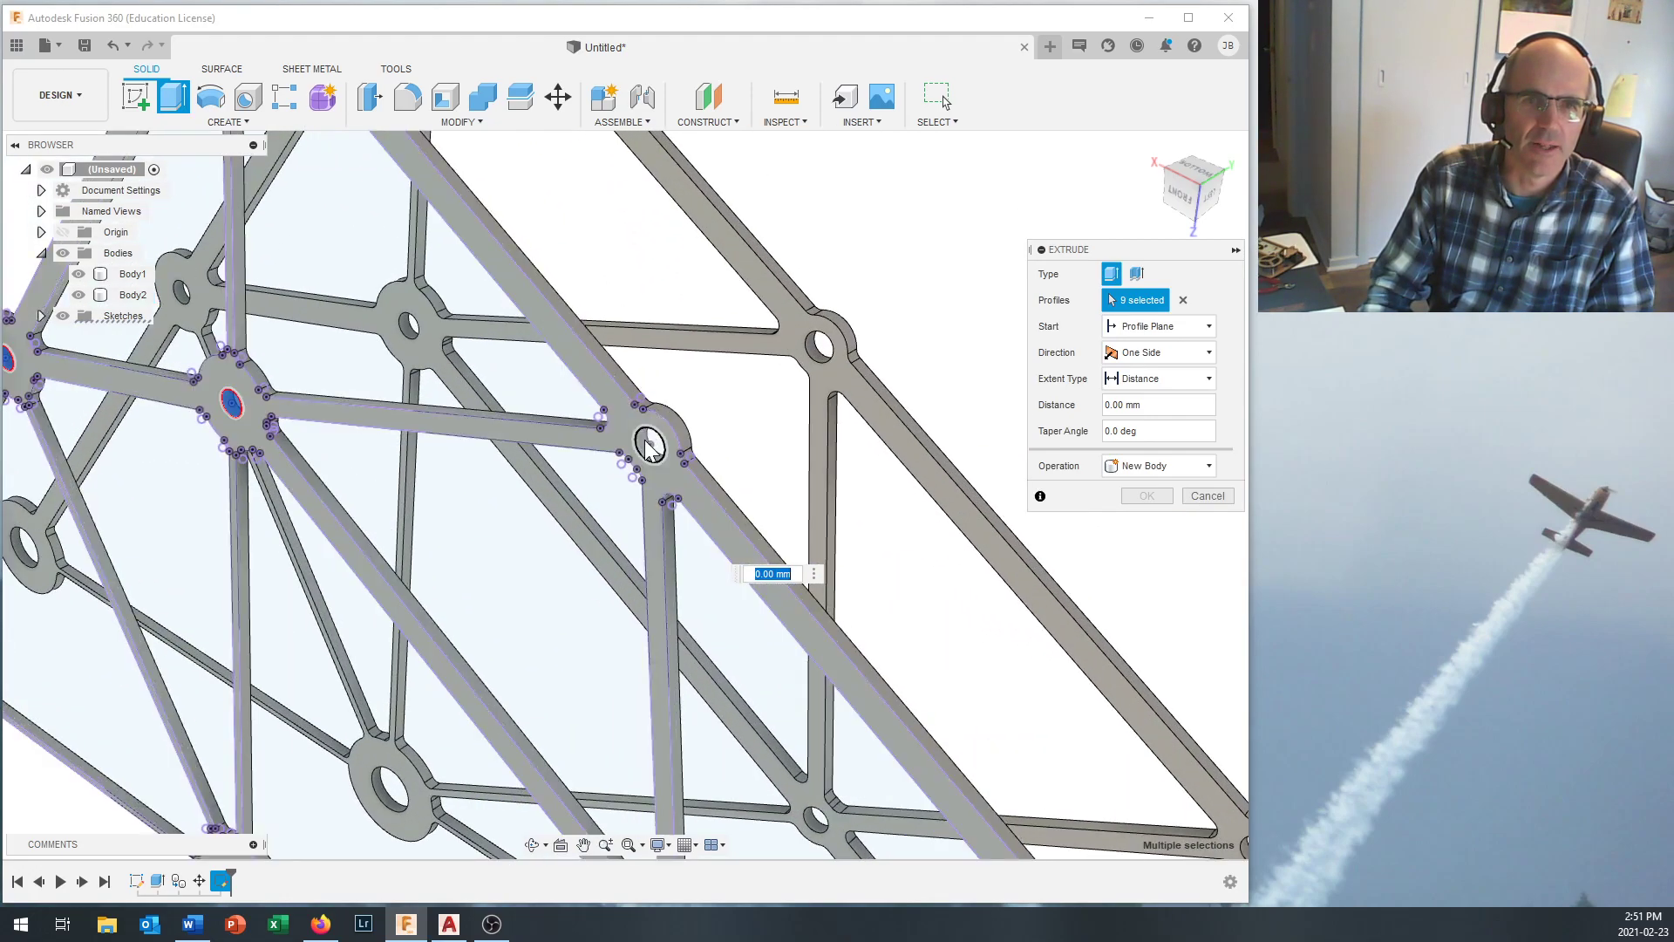
click(650, 448)
scroll(477, 365, down, 3)
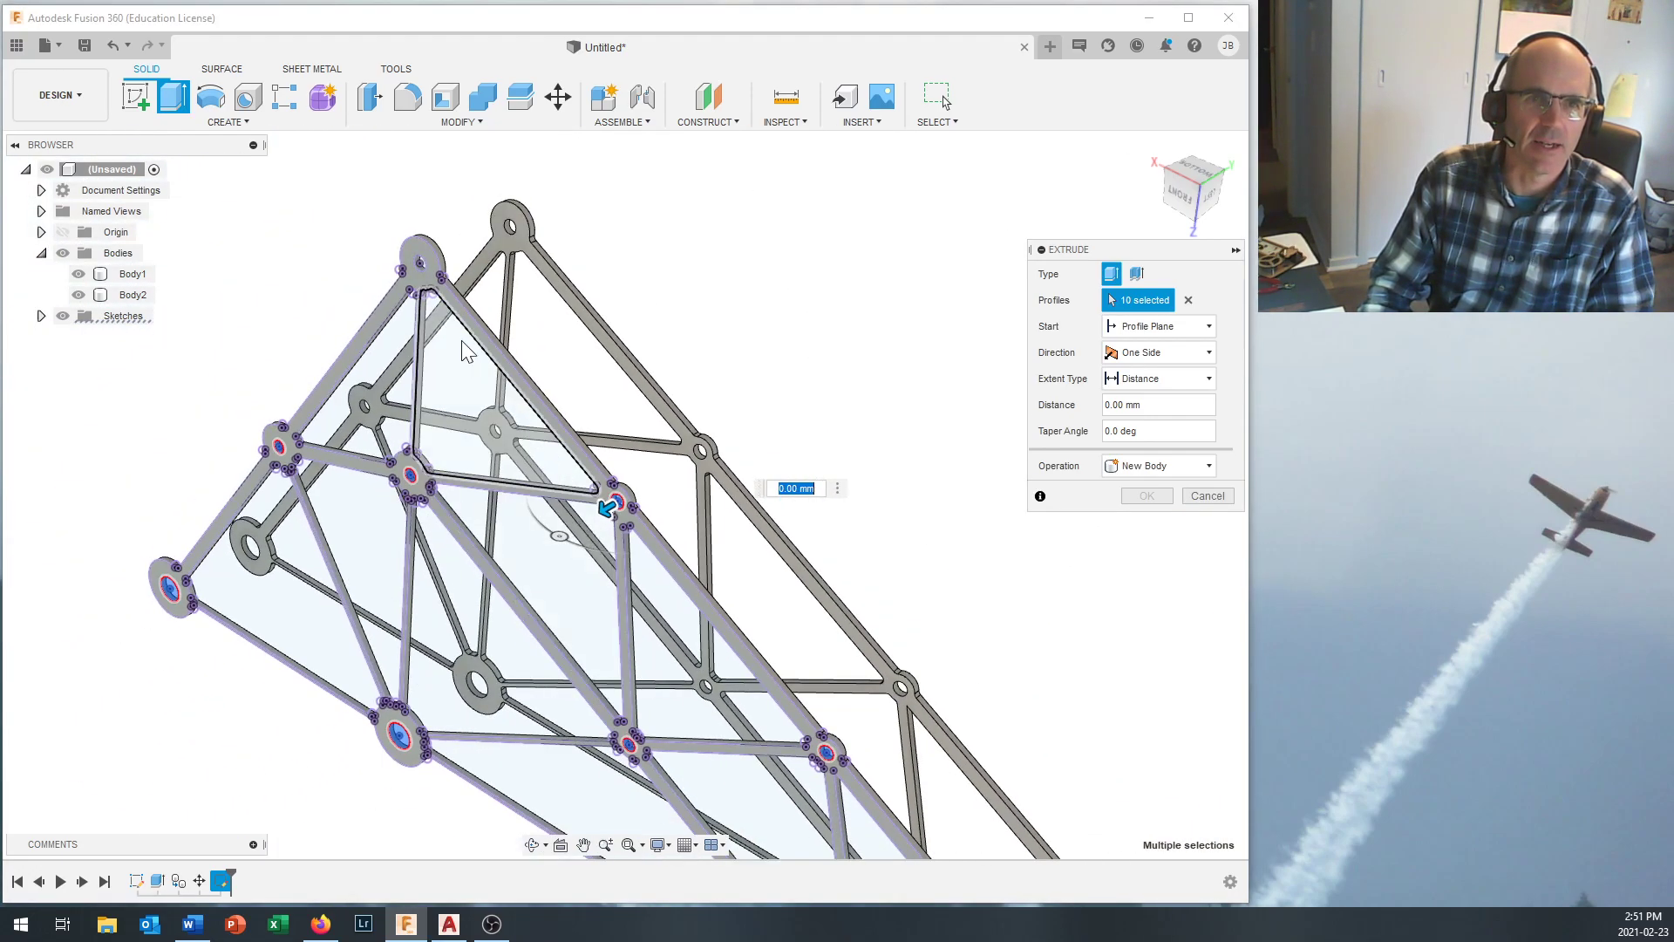
scroll(426, 284, up, 3)
click(428, 281)
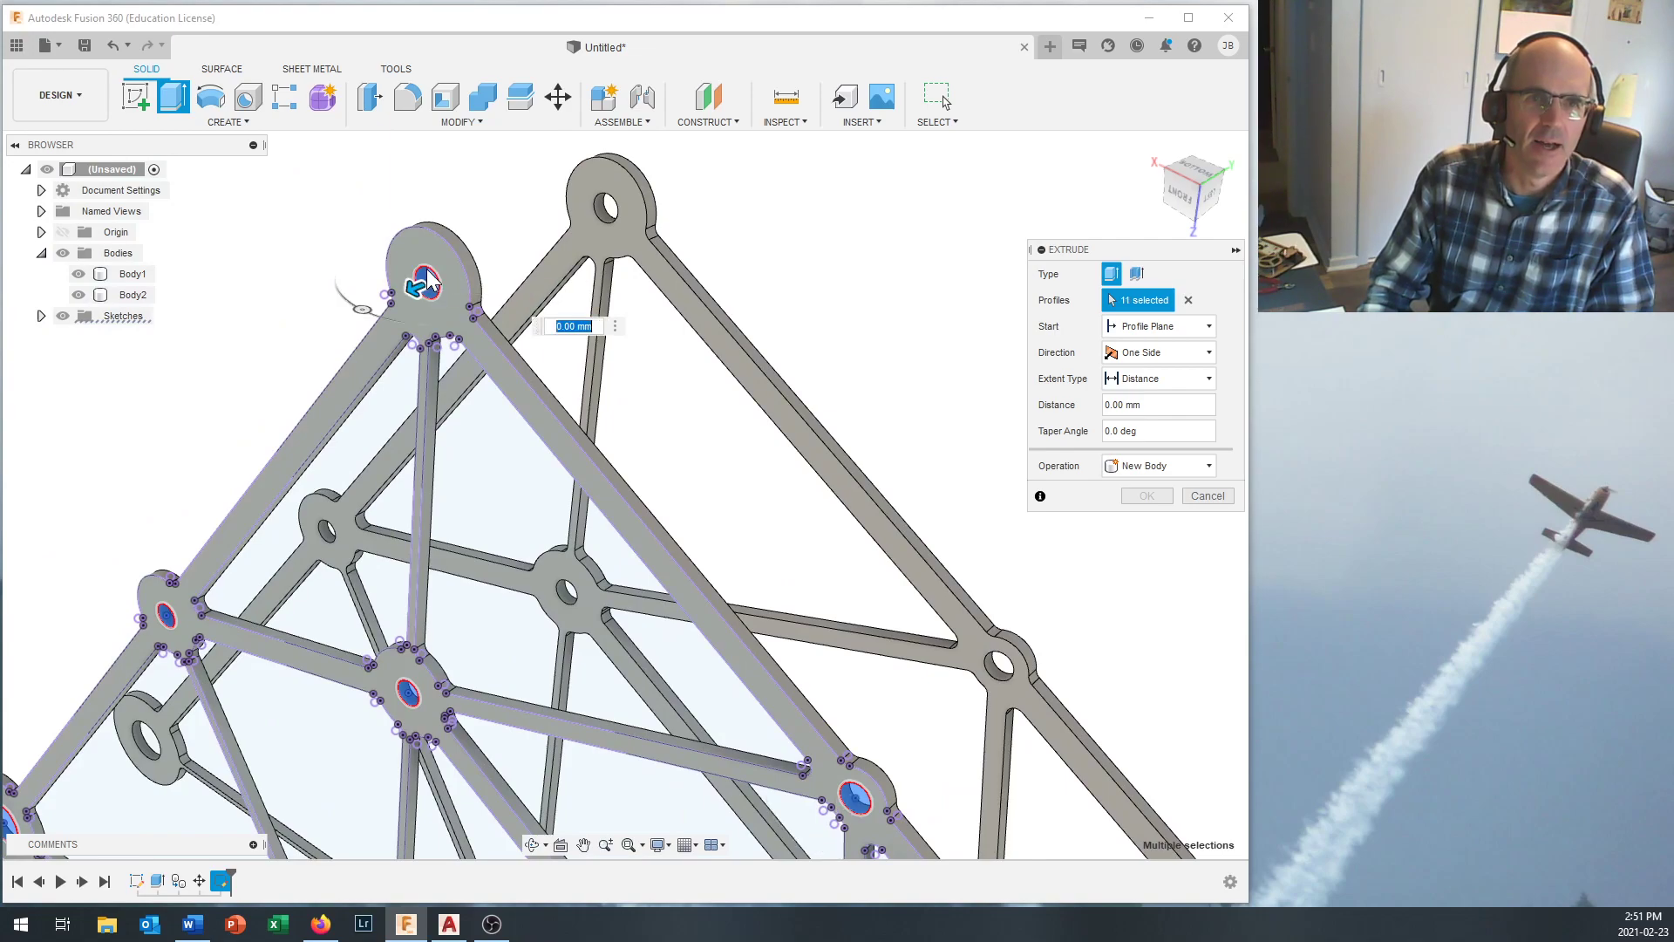
scroll(486, 468, down, 5)
middle_drag(564, 803, 449, 556)
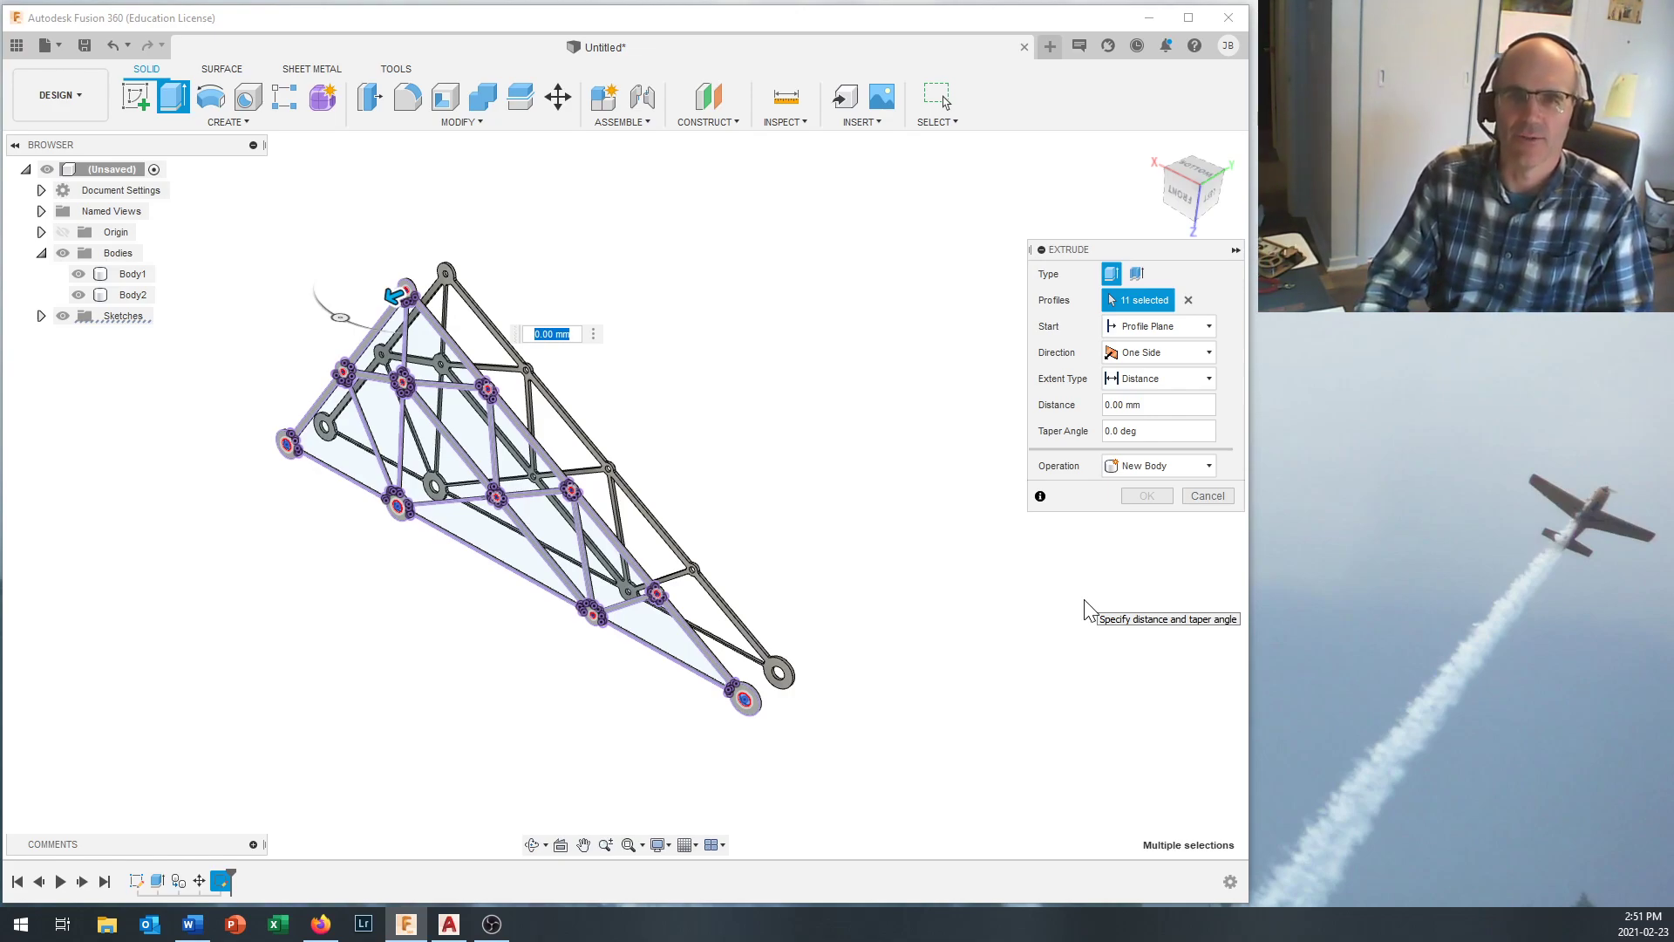
Extrude the eleven hole profiles with extent To Object up to the original truss's outer face, using the Join operation.
click(1173, 380)
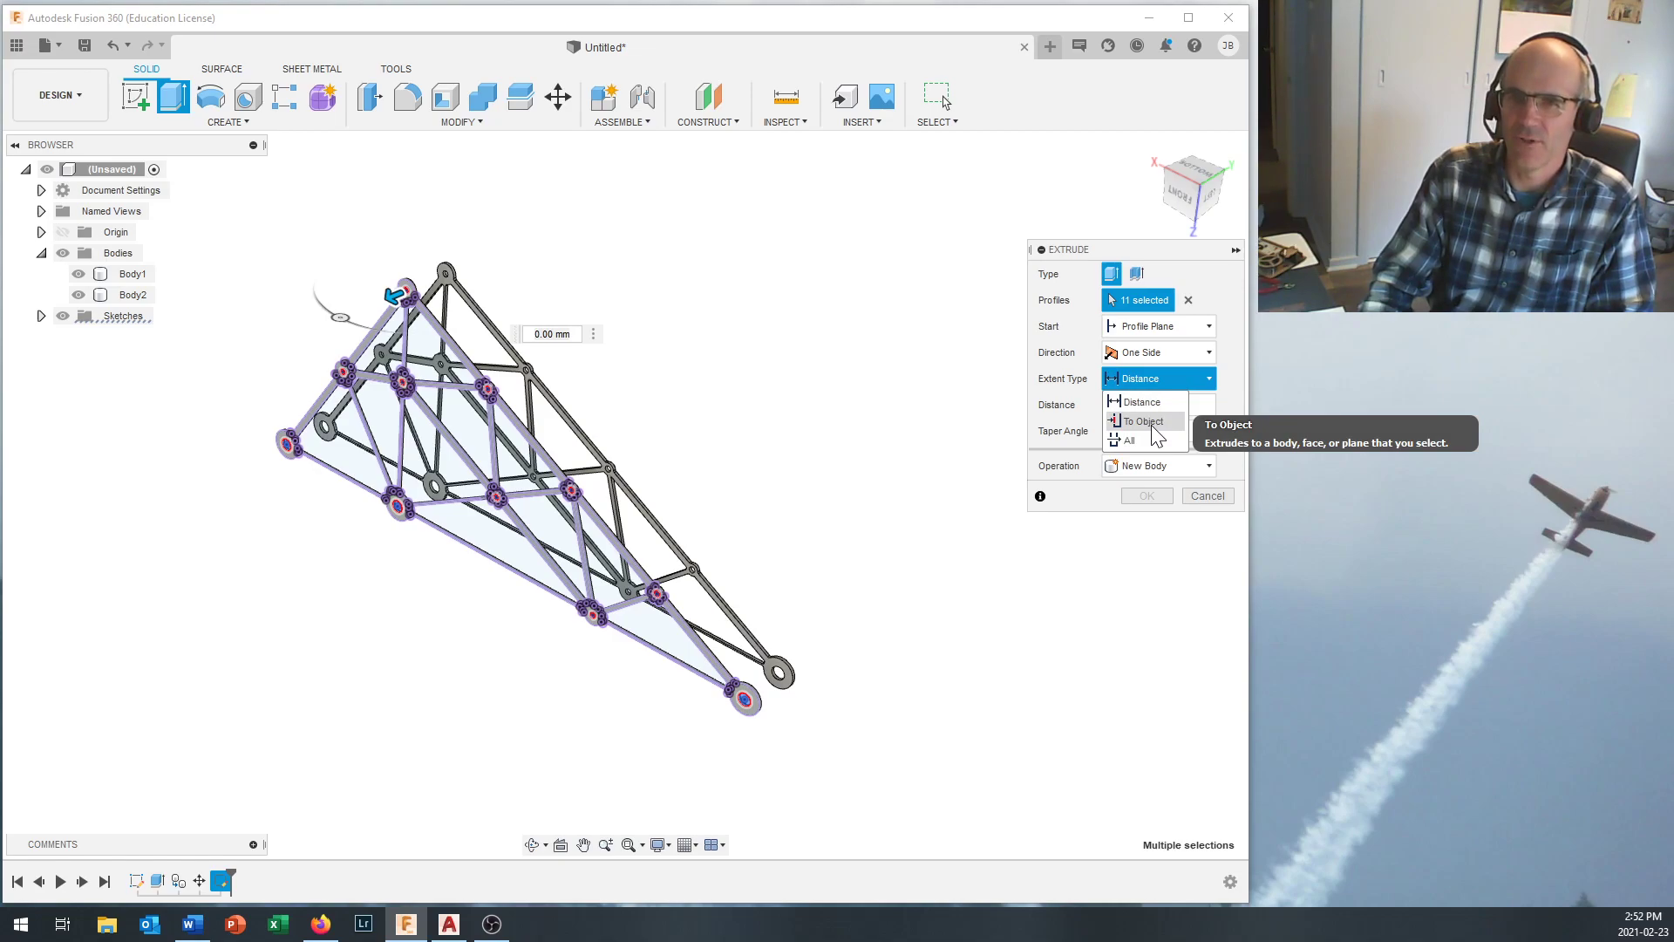
click(1144, 421)
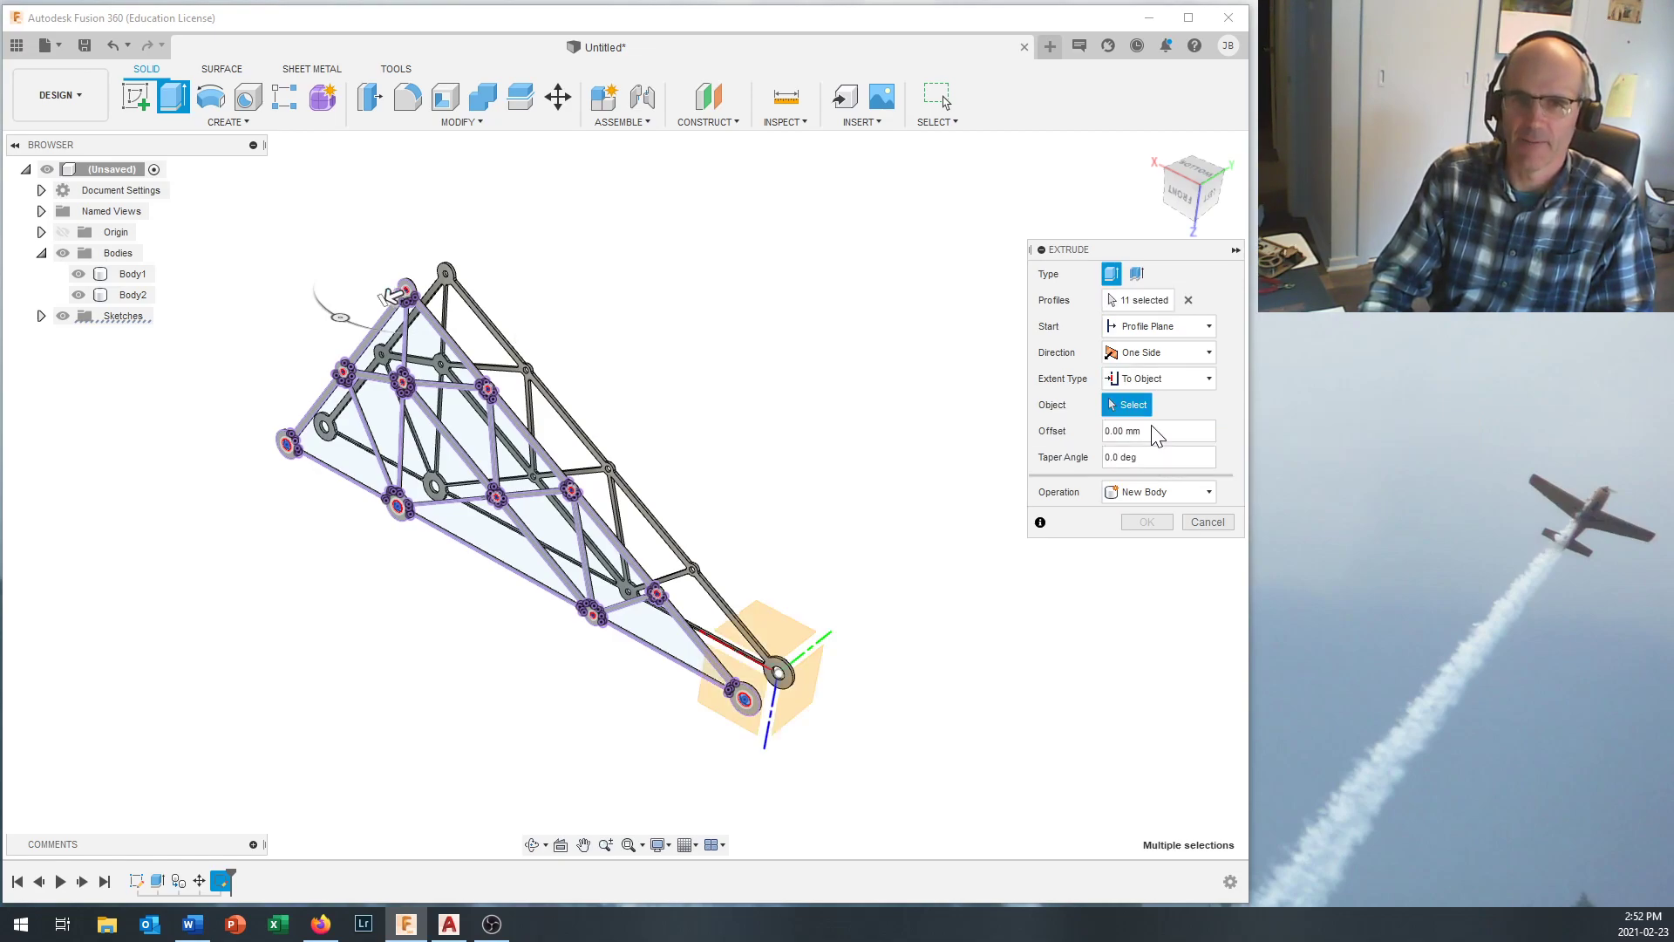
click(530, 846)
drag(612, 752, 546, 732)
drag(609, 677, 498, 699)
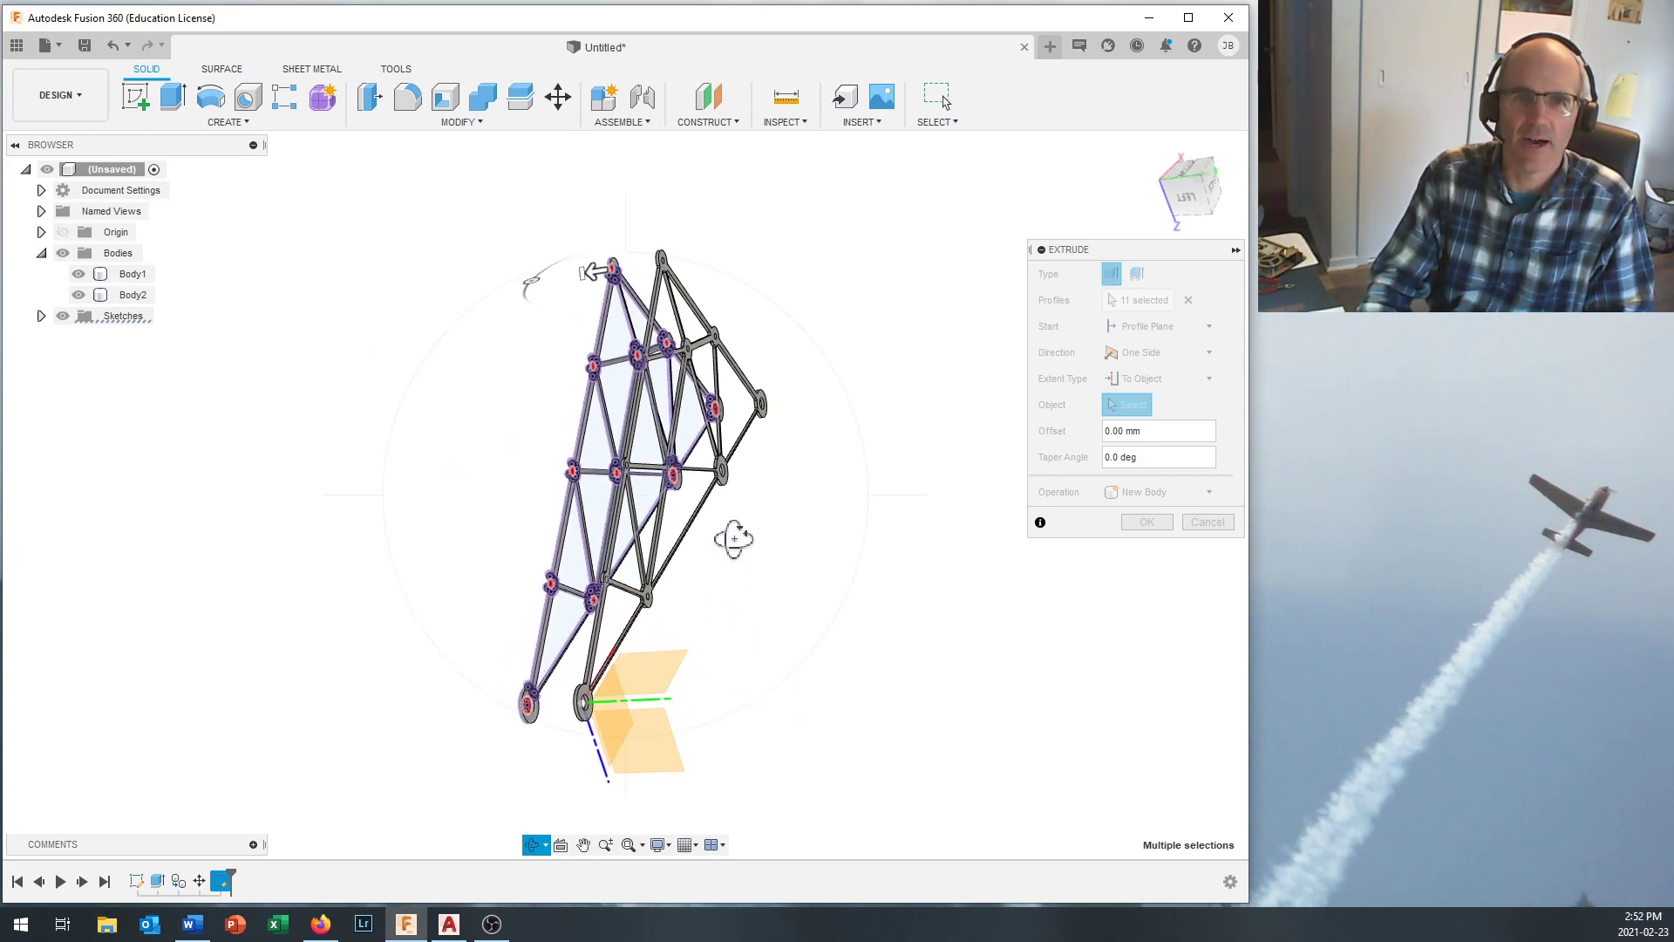
scroll(742, 515, up, 3)
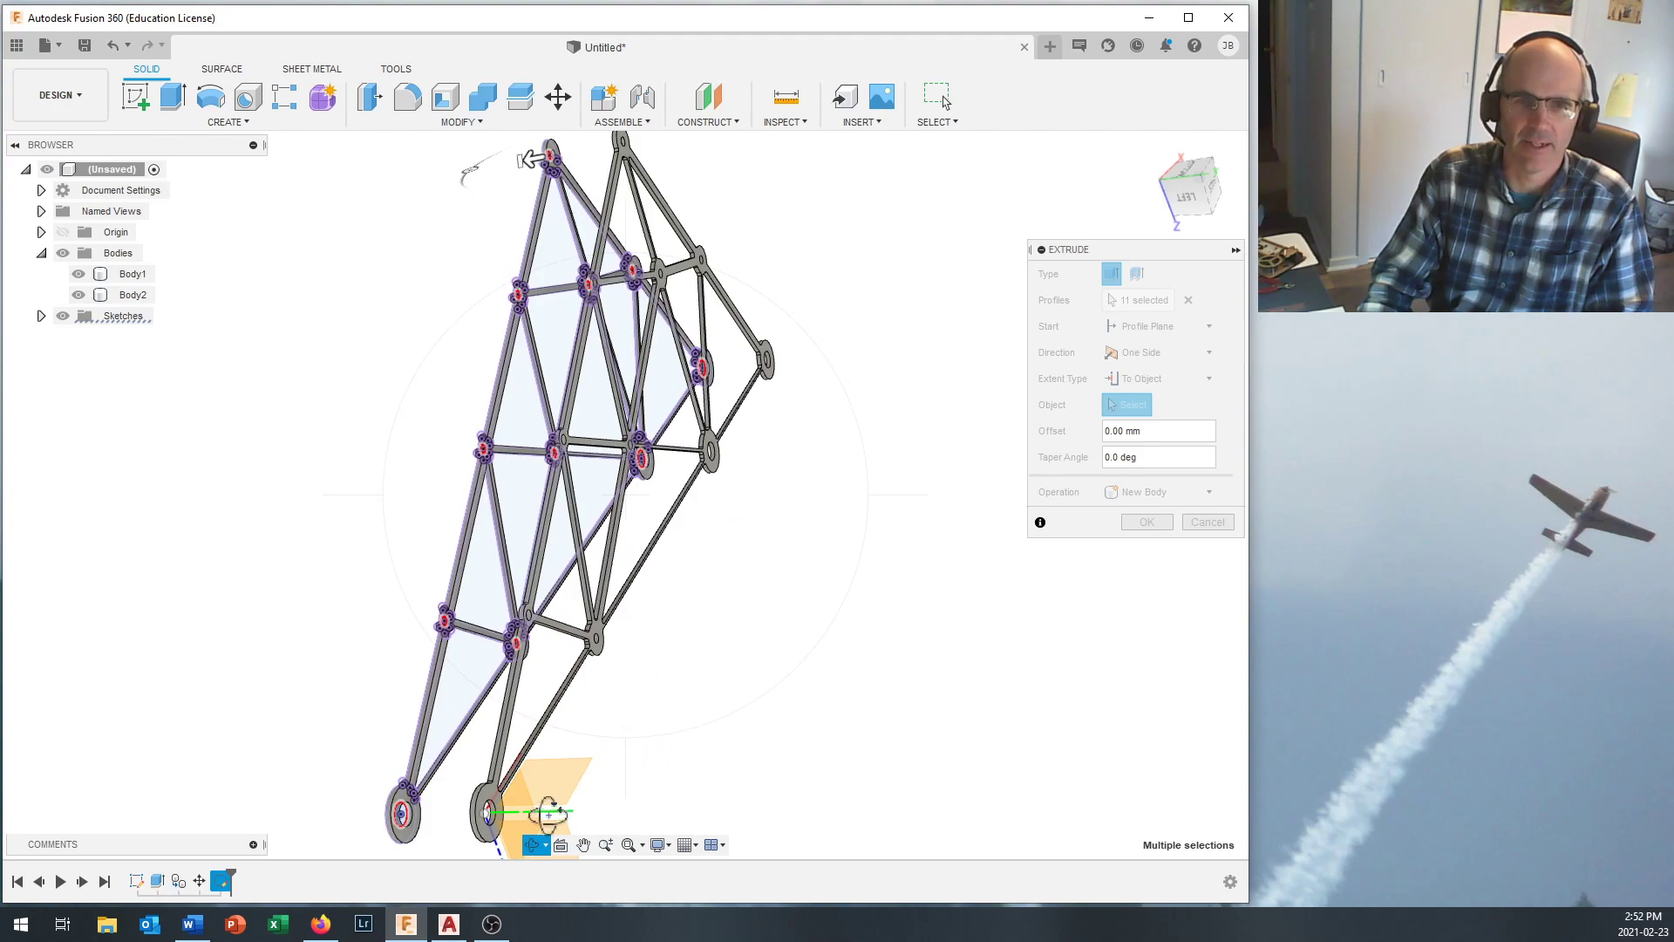
key(Escape)
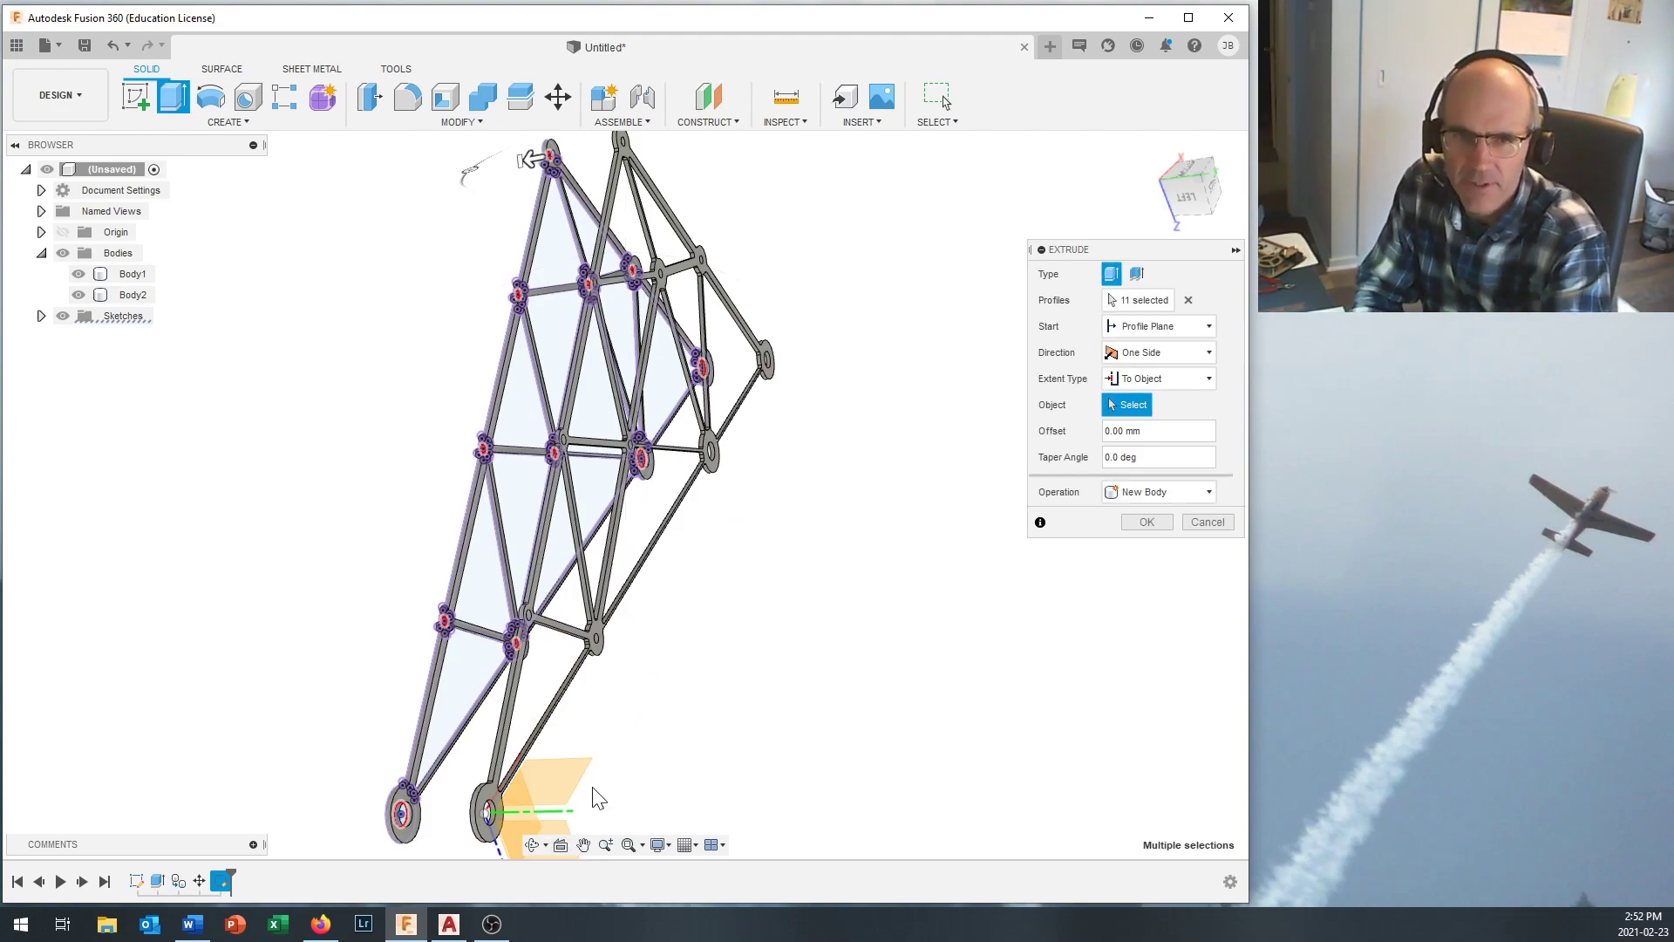
scroll(715, 427, up, 4)
scroll(713, 420, up, 2)
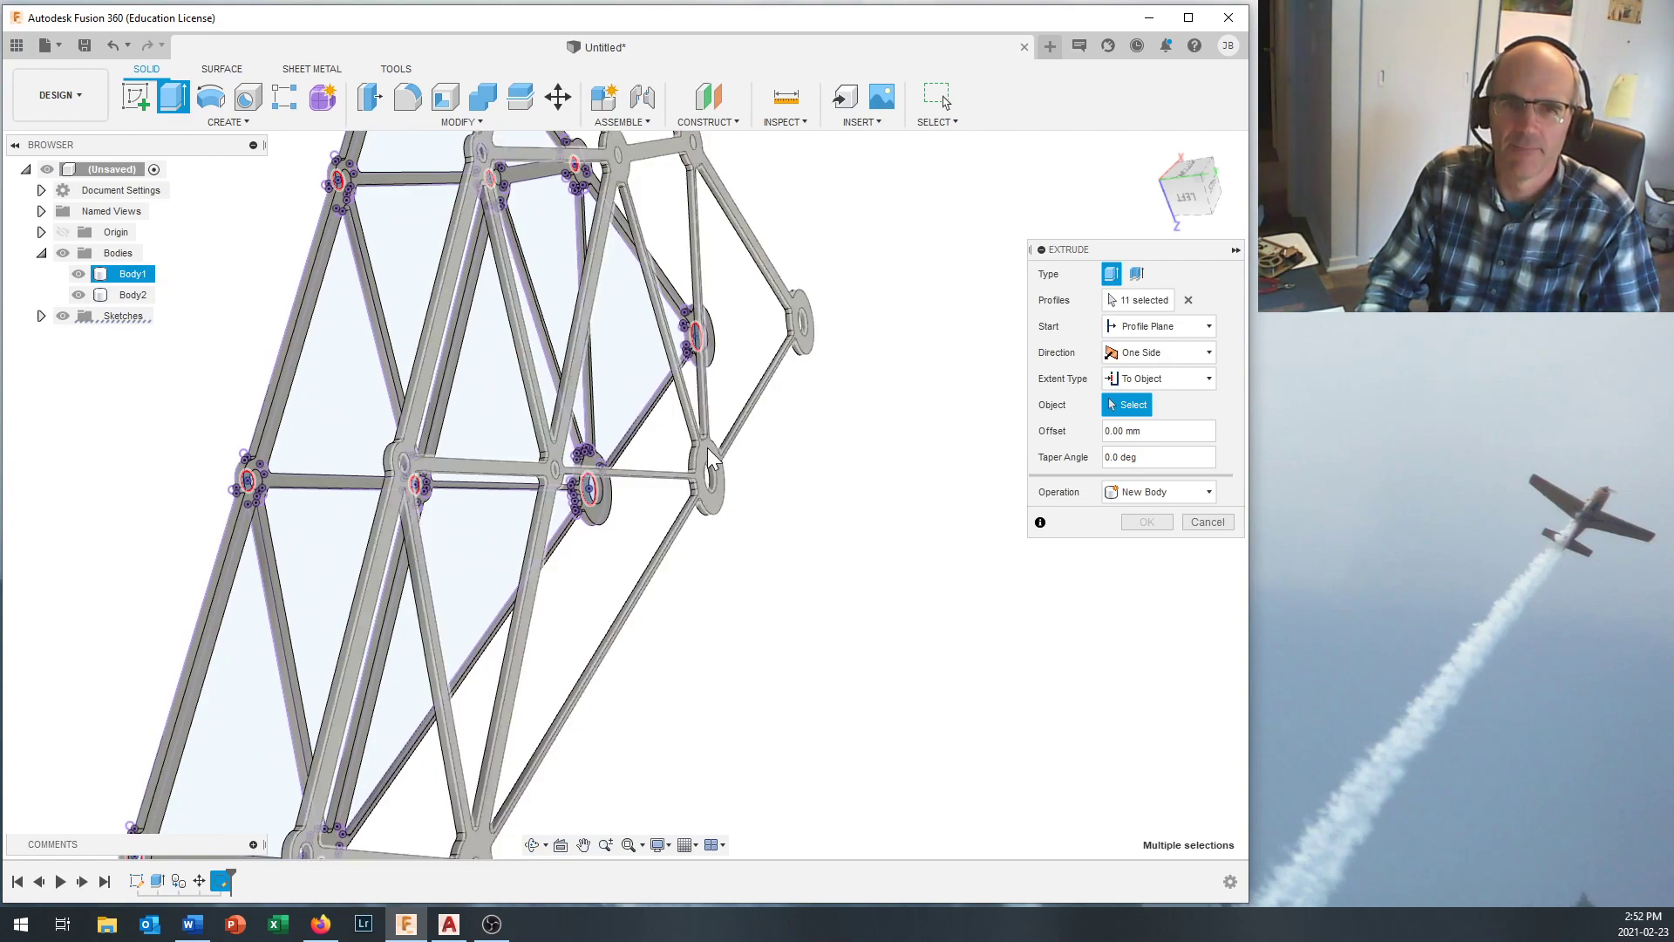
click(711, 457)
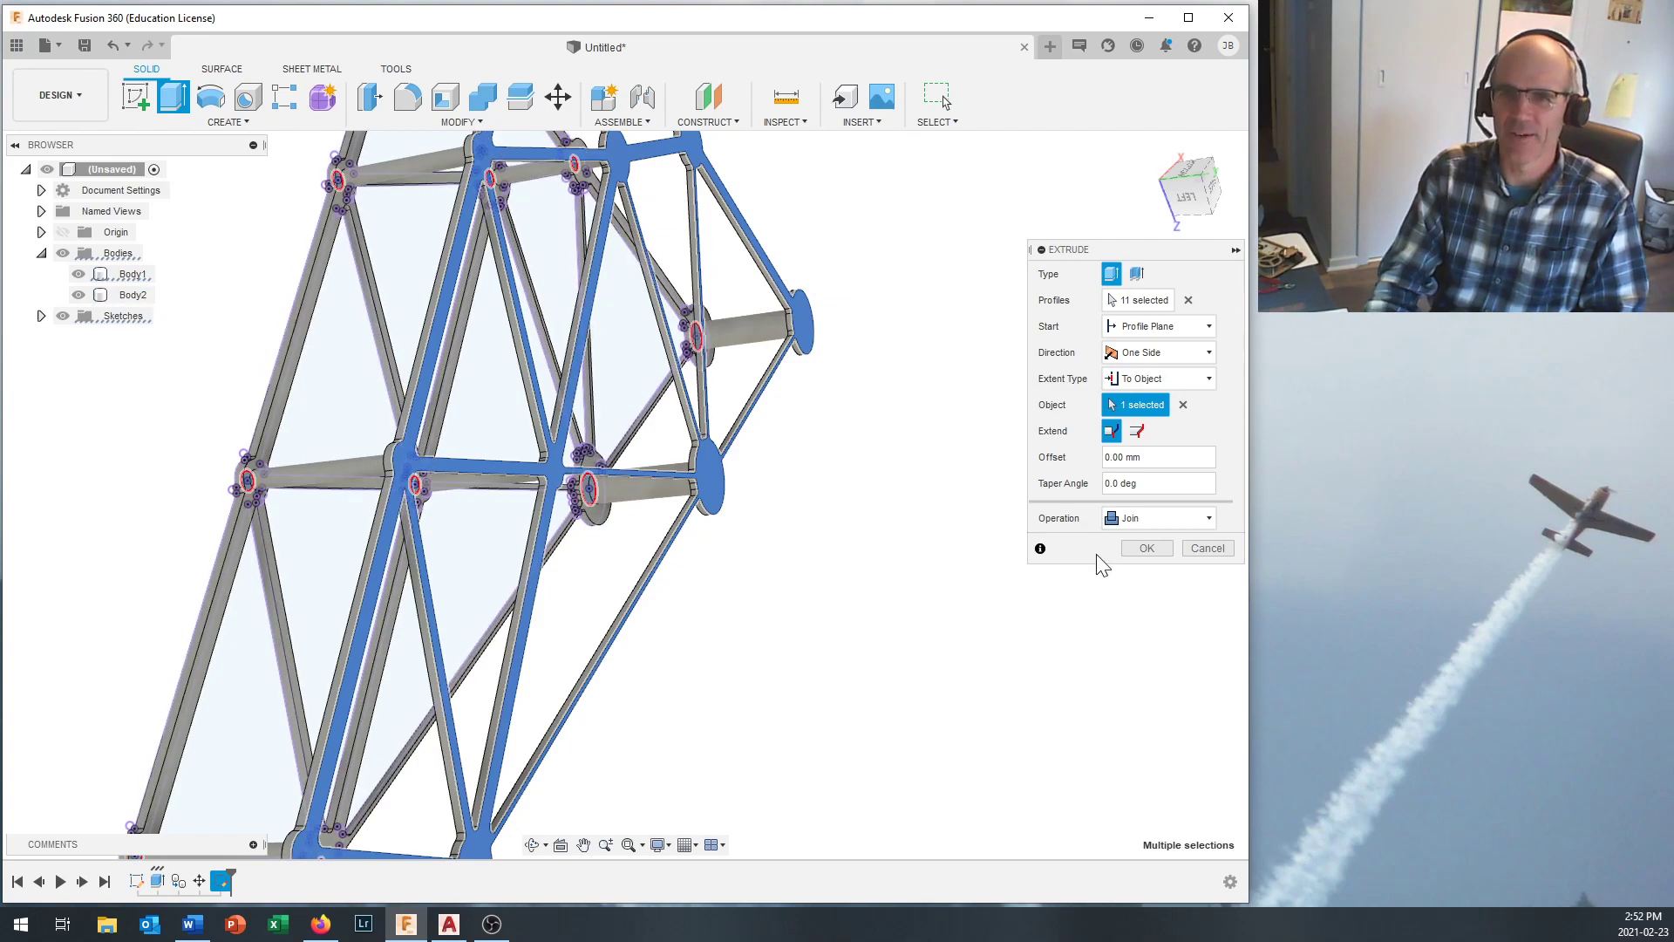
click(1148, 548)
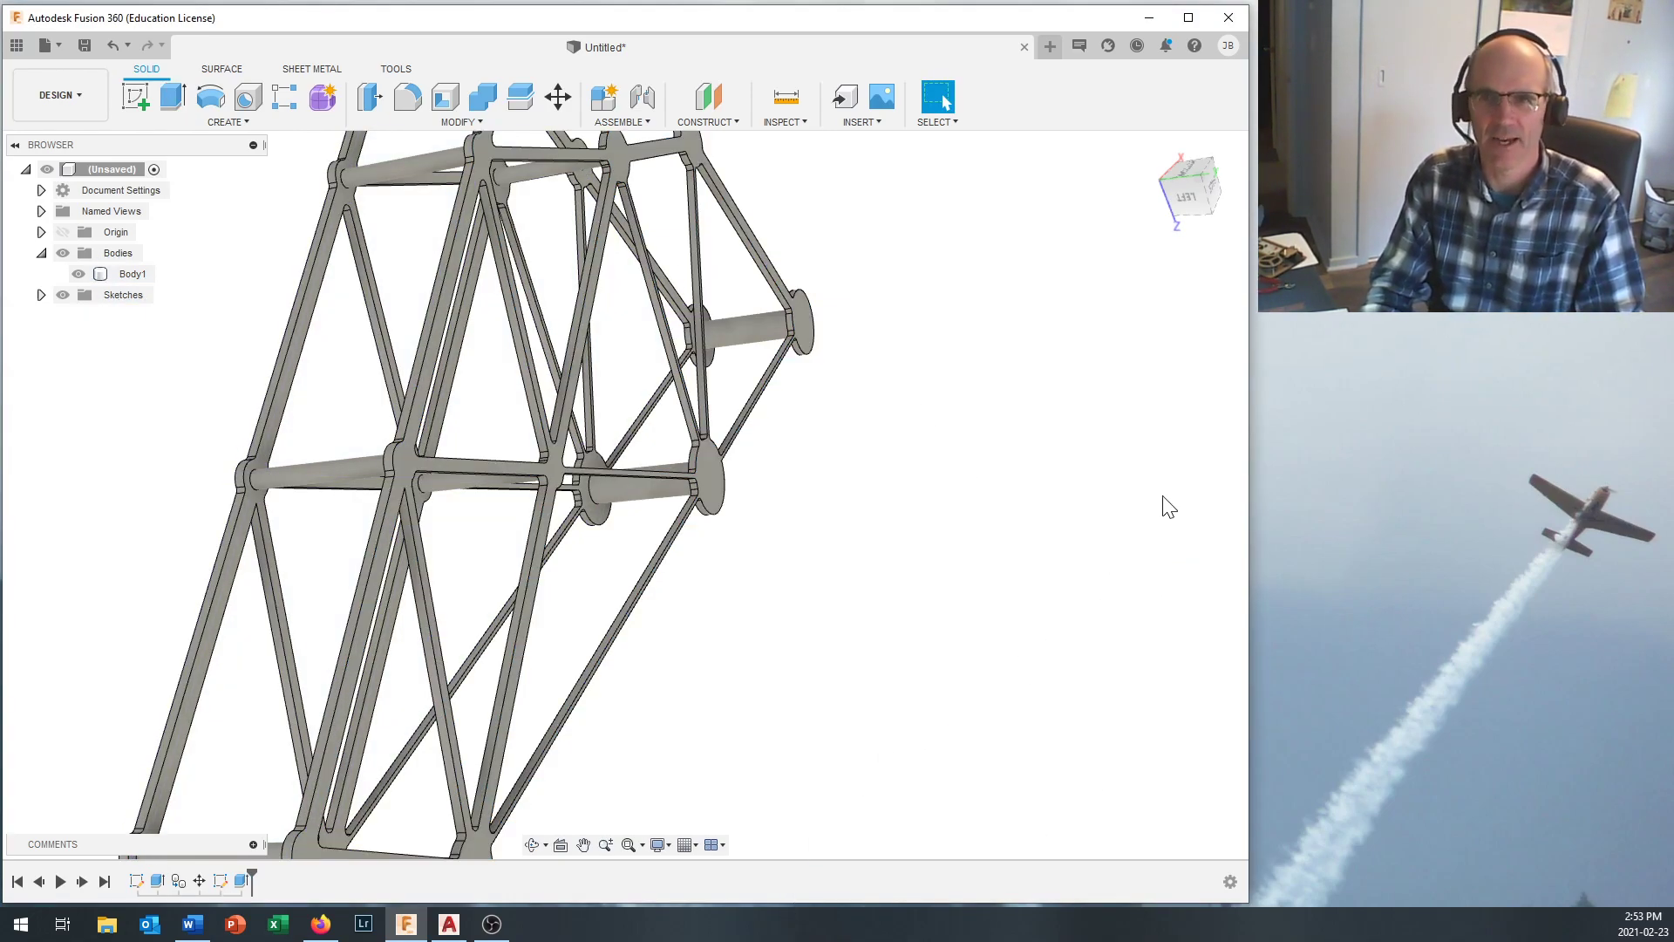
Inspect the whole joined truss and its connecting pins from a corner view.
click(1202, 177)
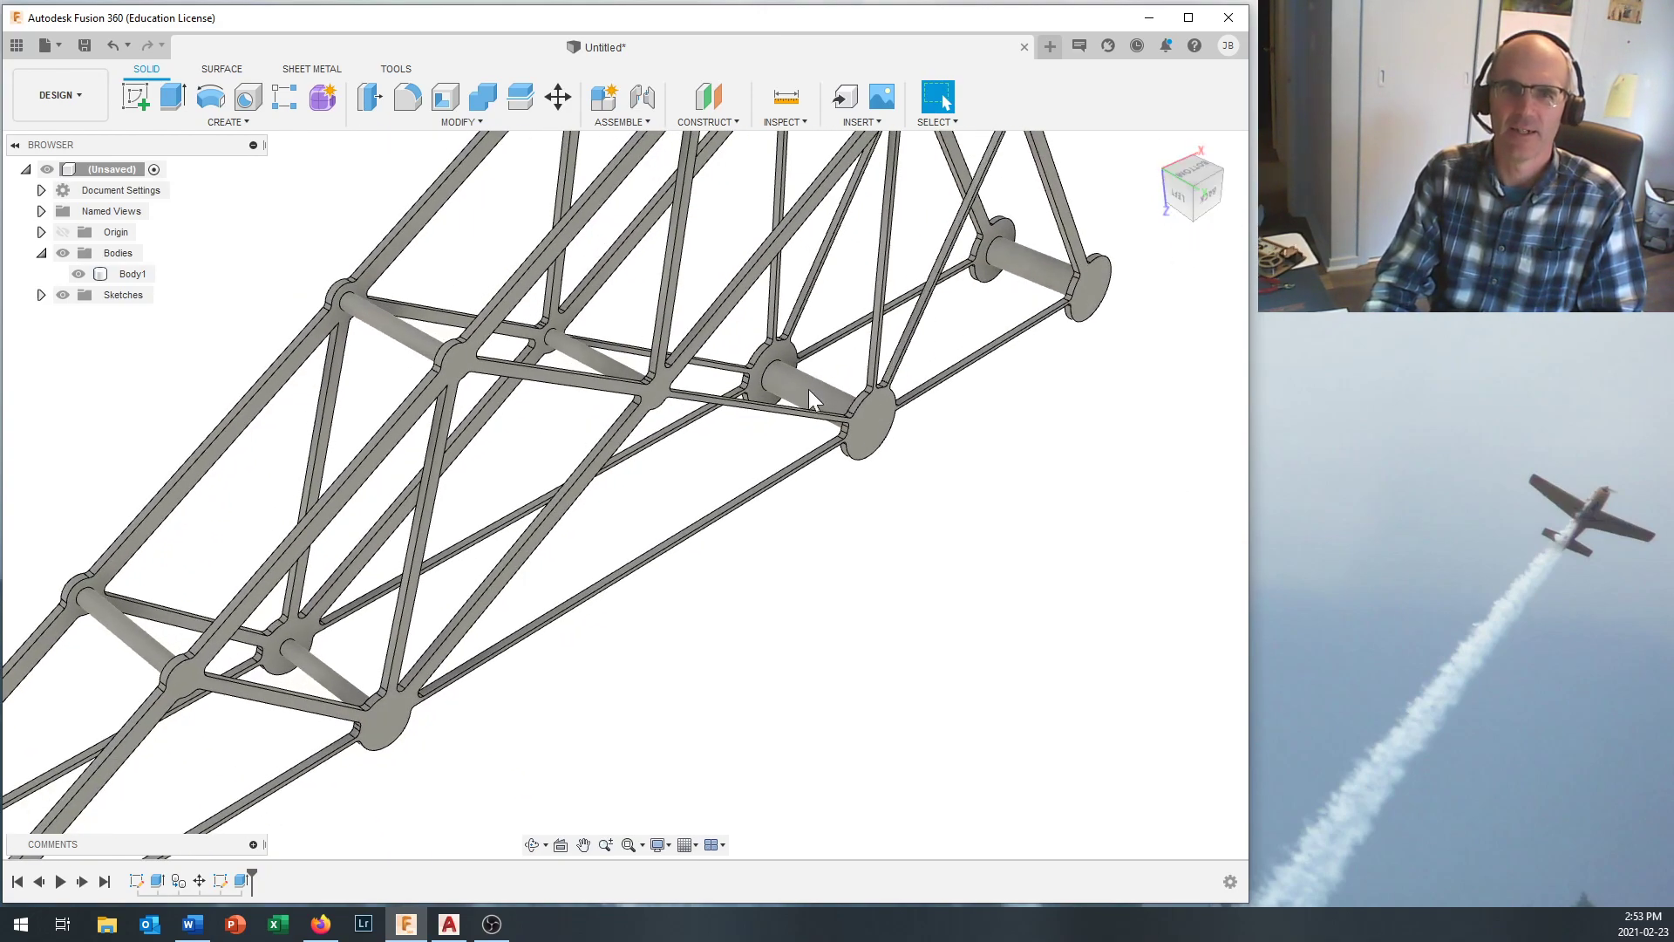
scroll(734, 447, down, 3)
scroll(644, 465, down, 2)
scroll(554, 226, up, 1)
scroll(554, 227, down, 3)
middle_drag(554, 226, 579, 314)
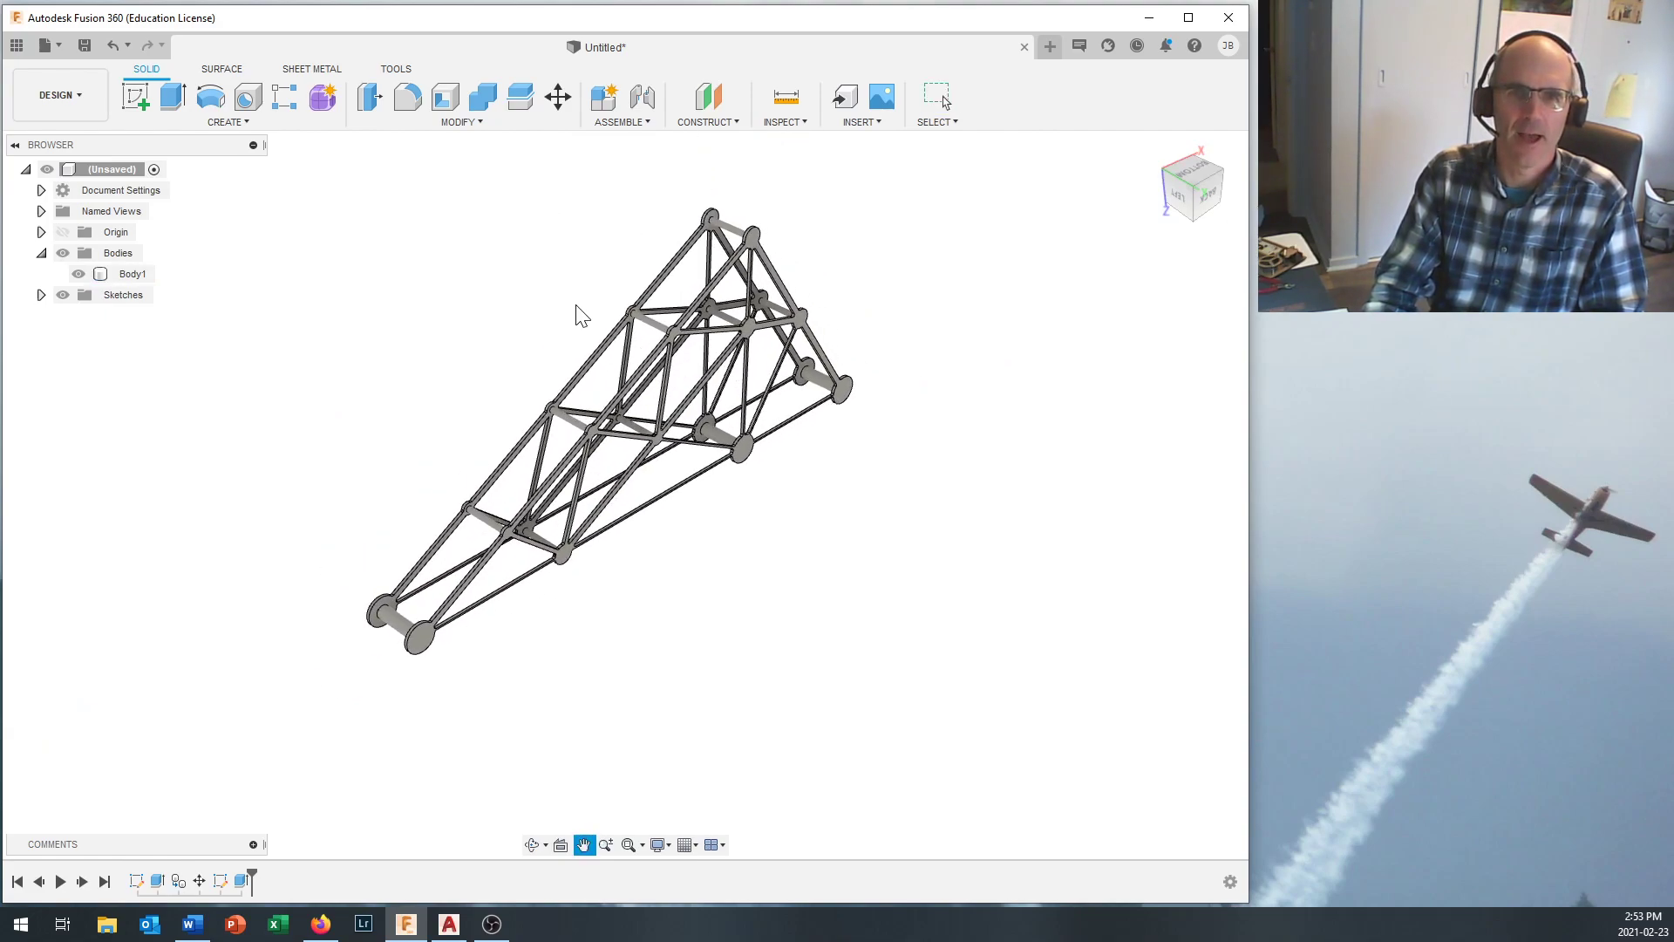
scroll(577, 309, up, 2)
scroll(577, 310, up, 1)
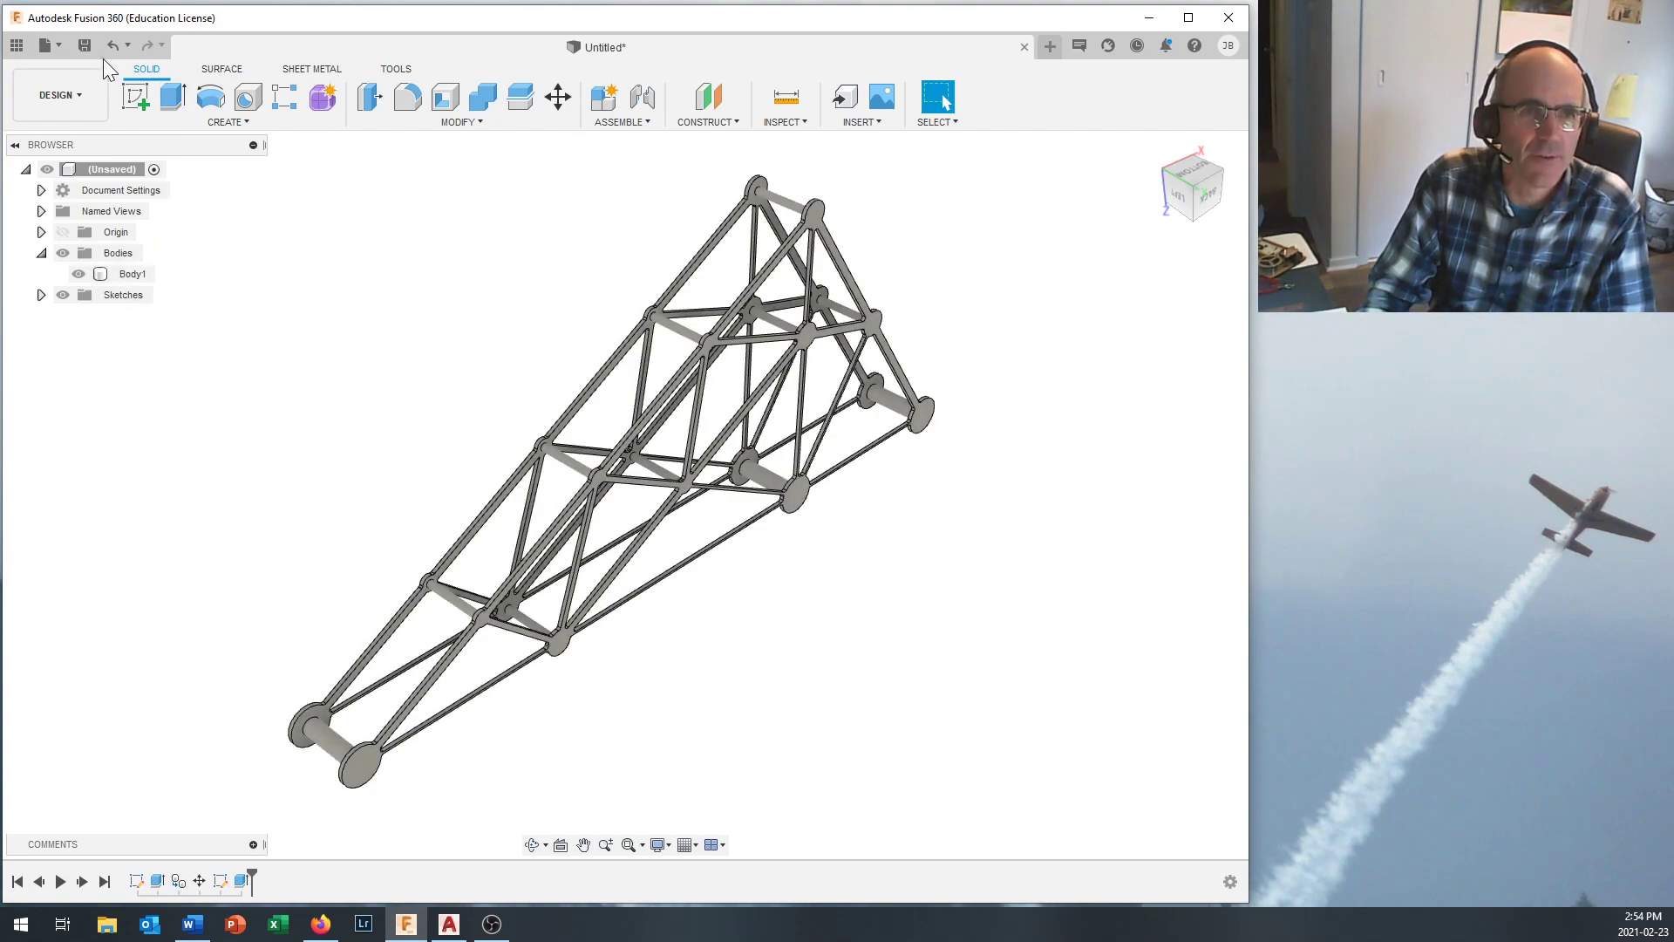
Save the design as "Test Truss #1" in the Truss Analysis location.
click(84, 46)
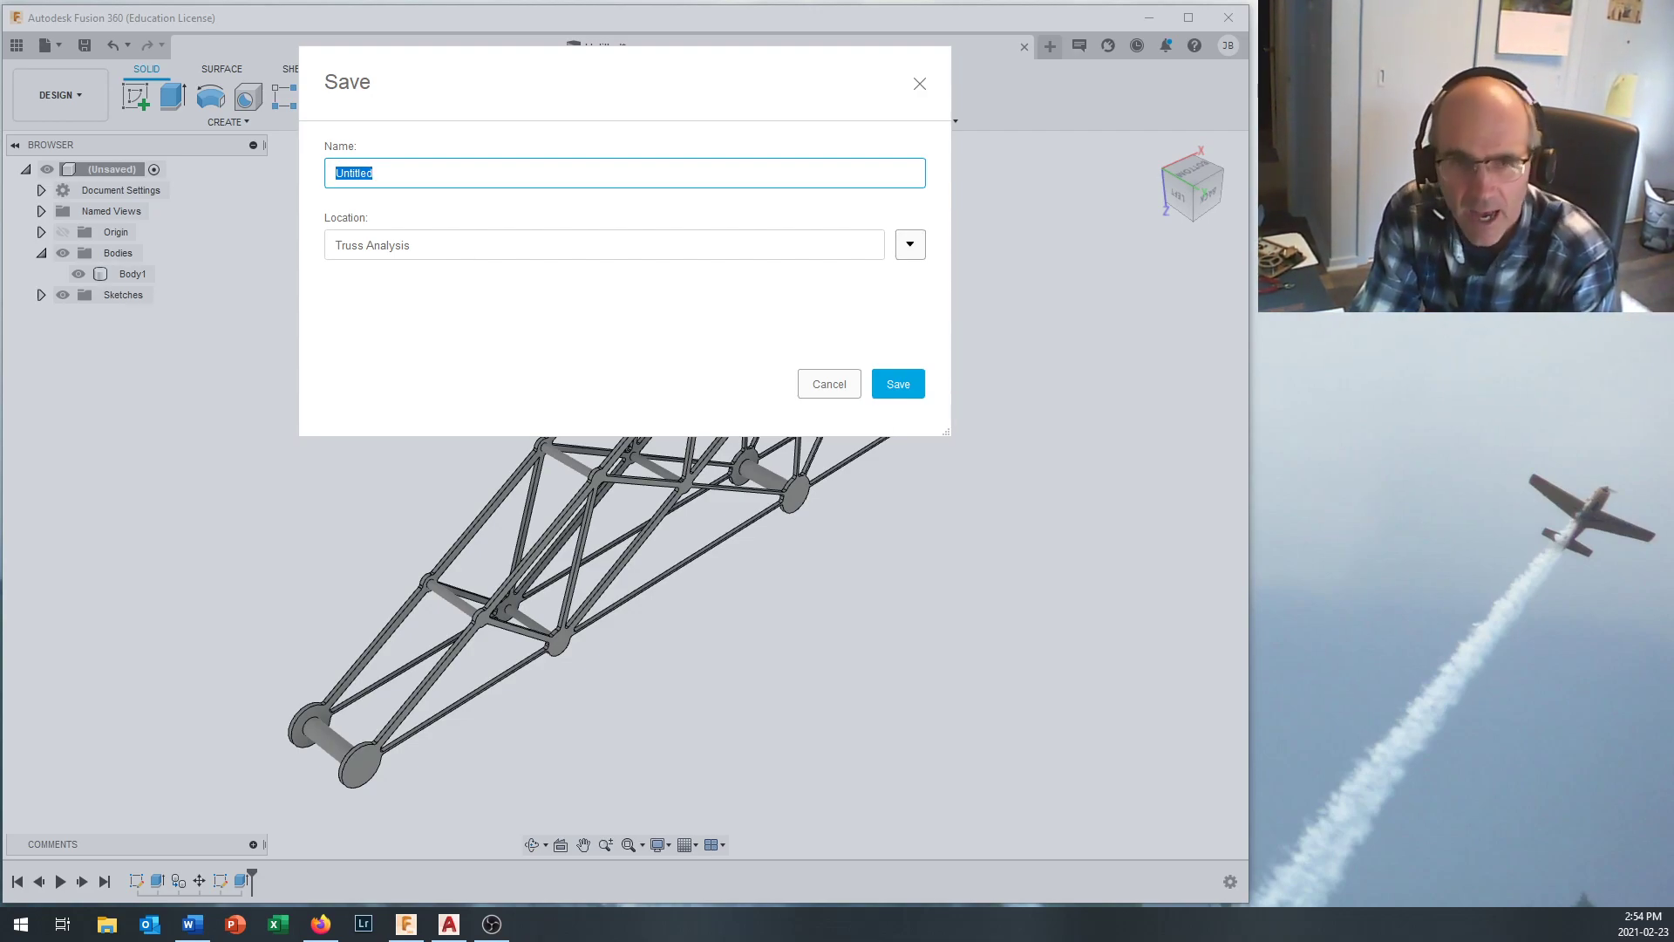
text(Test )
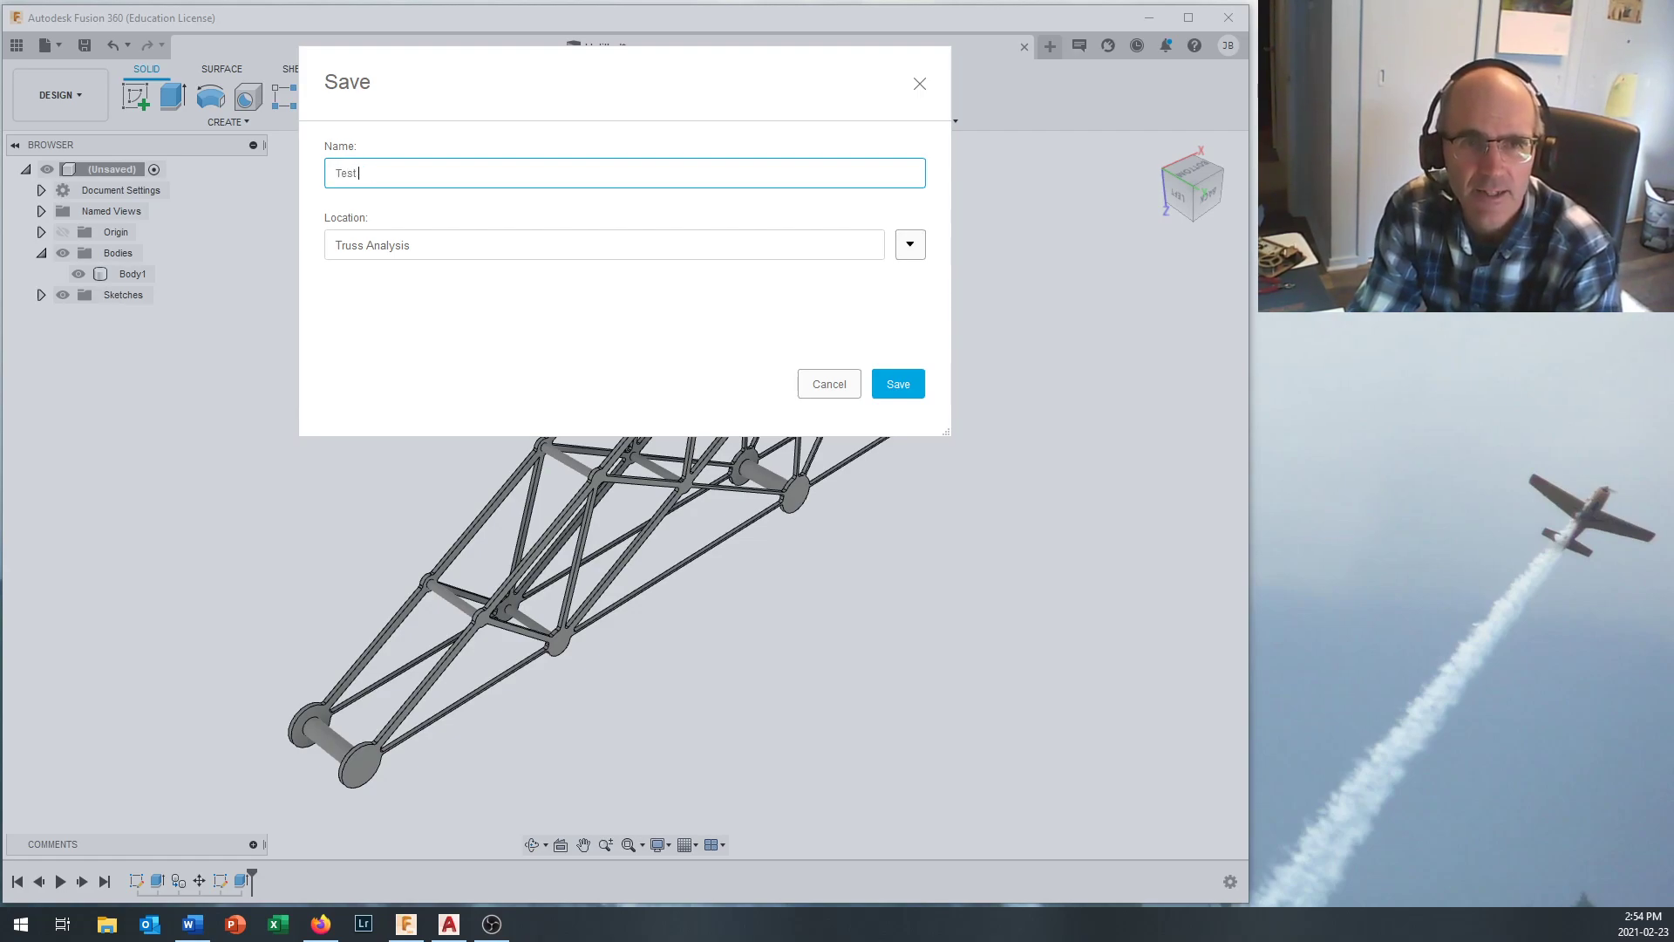
text(Truss #1)
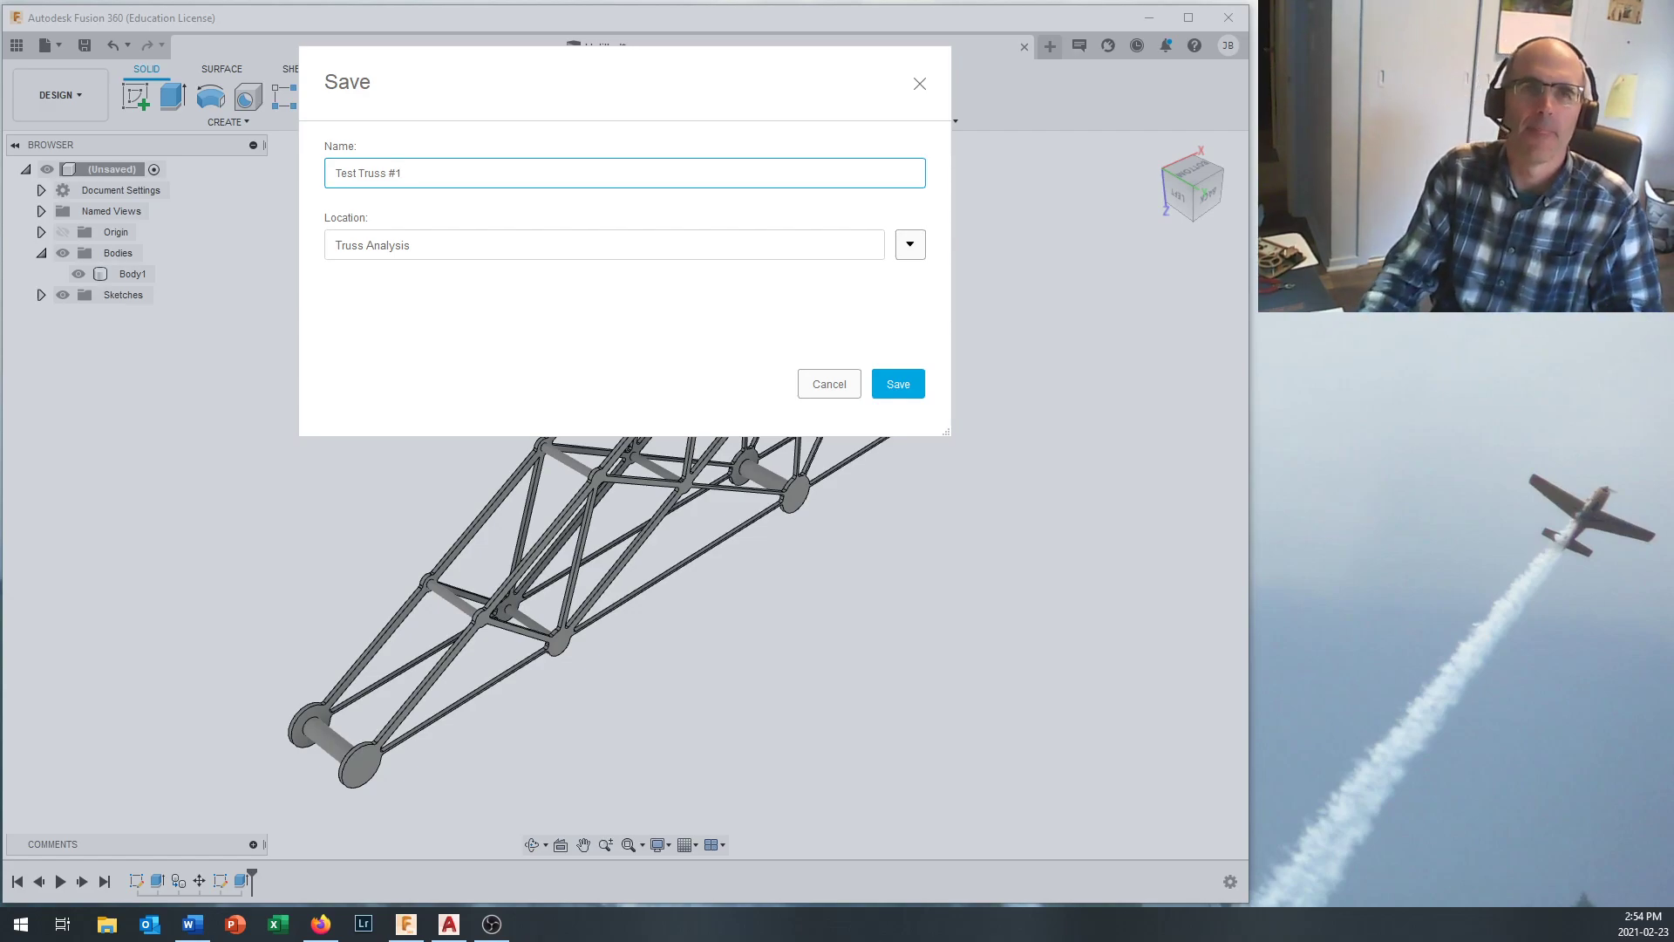
click(902, 383)
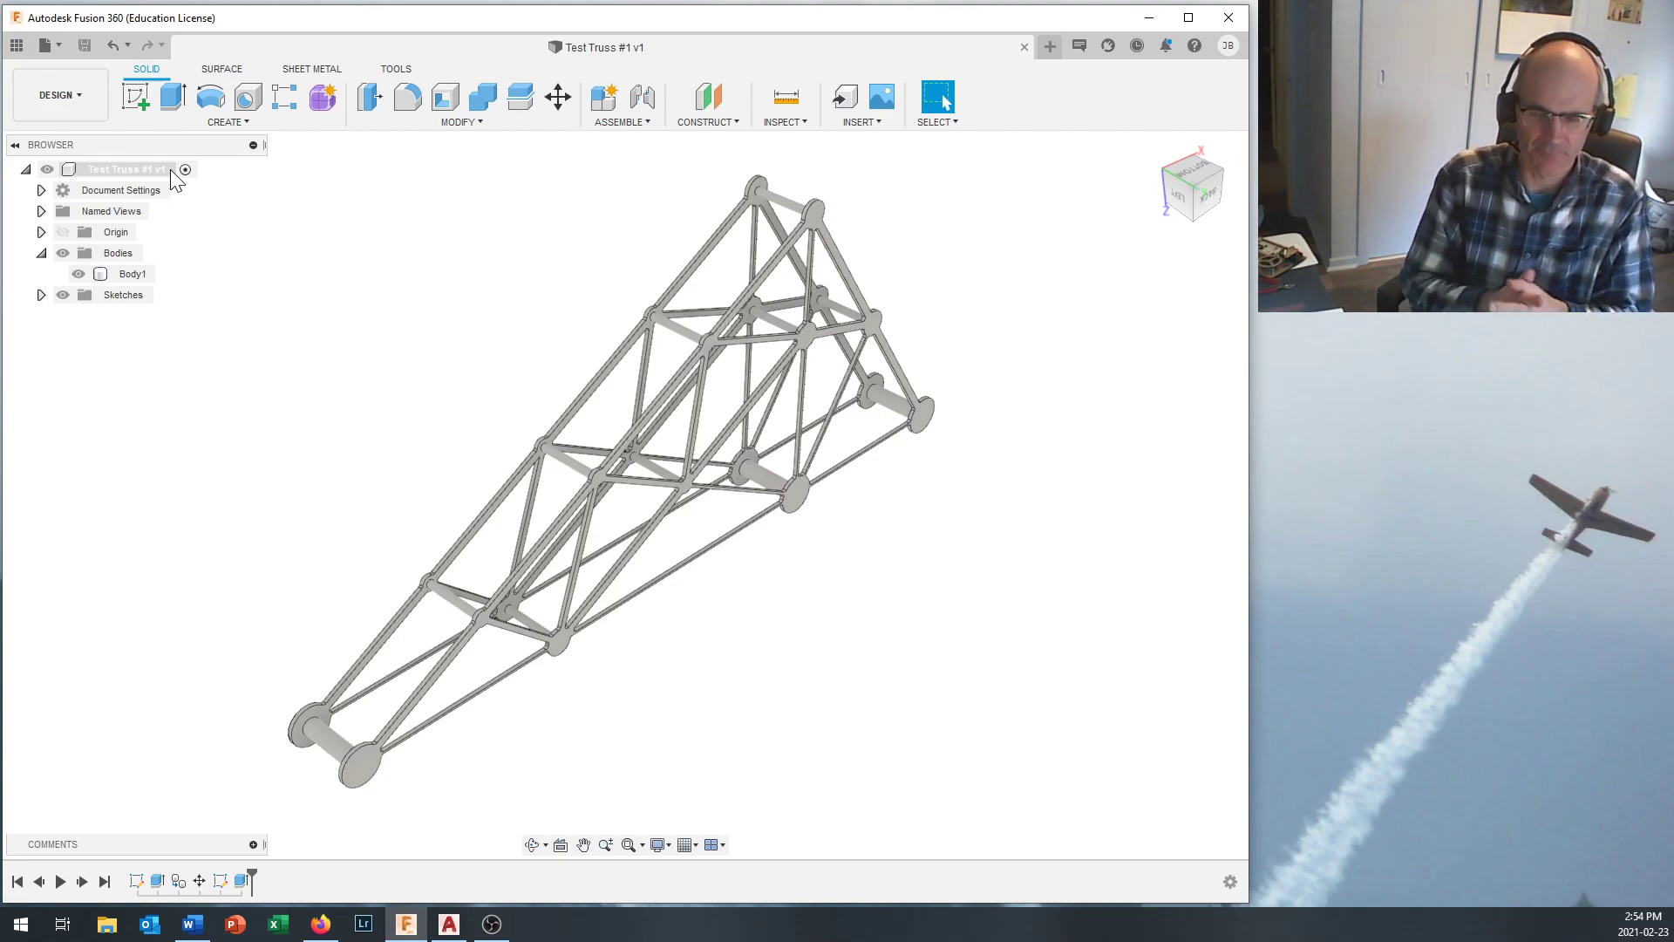
Switch the truss design to the Simulation workspace and create a Structural Buckling study.
click(170, 169)
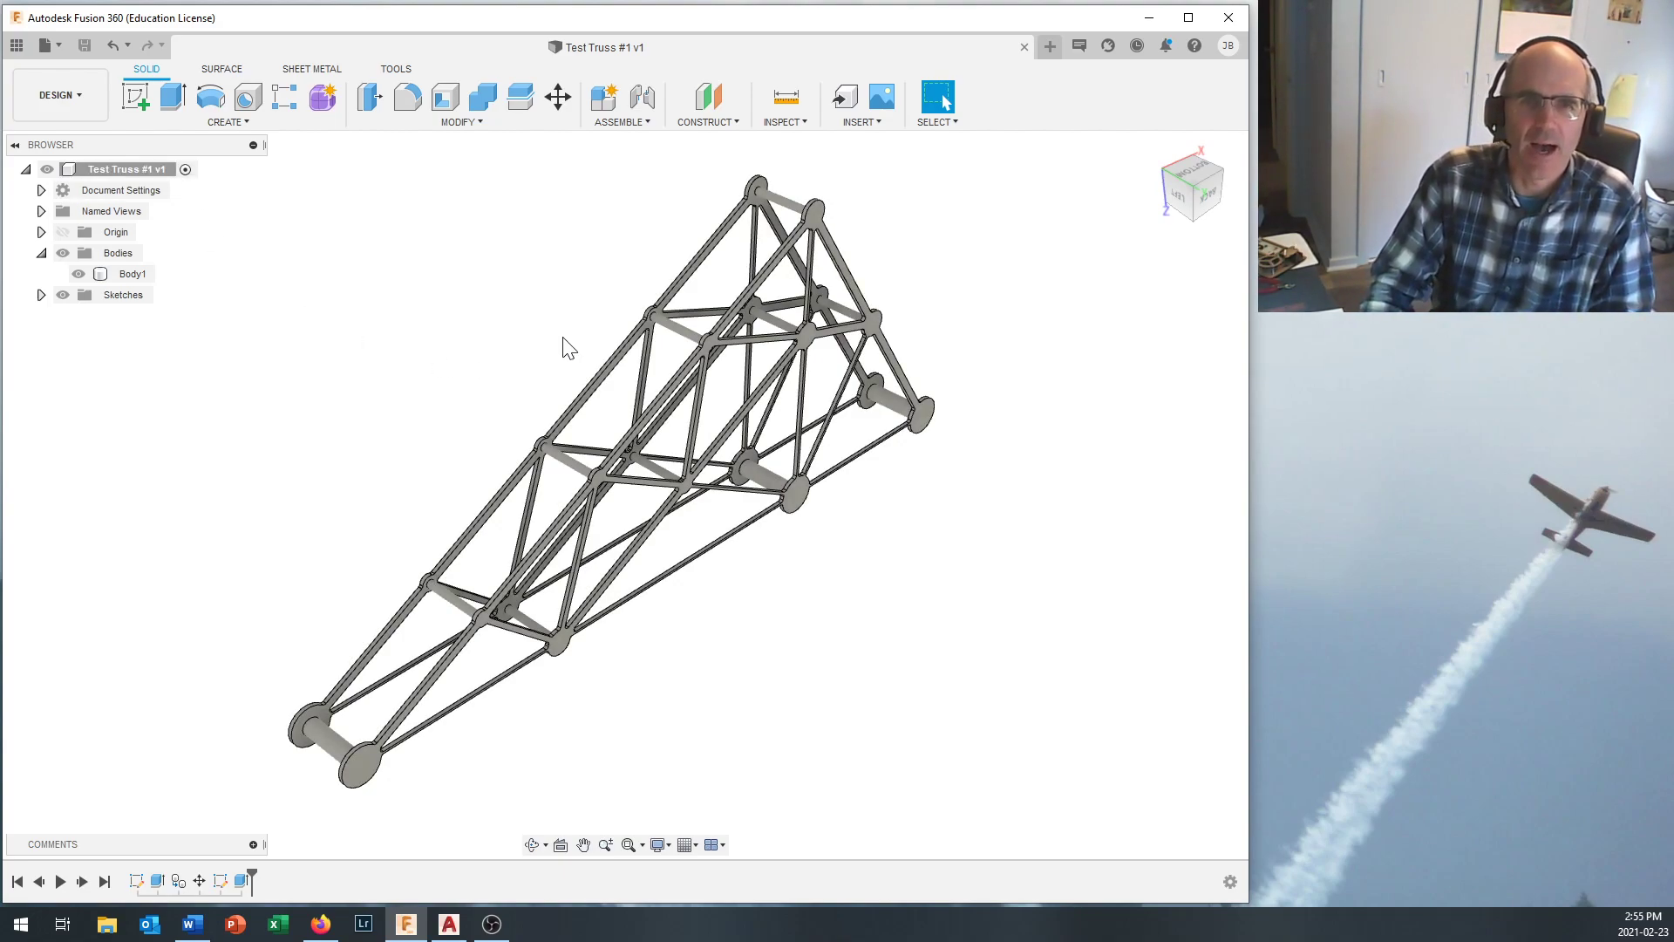
click(75, 94)
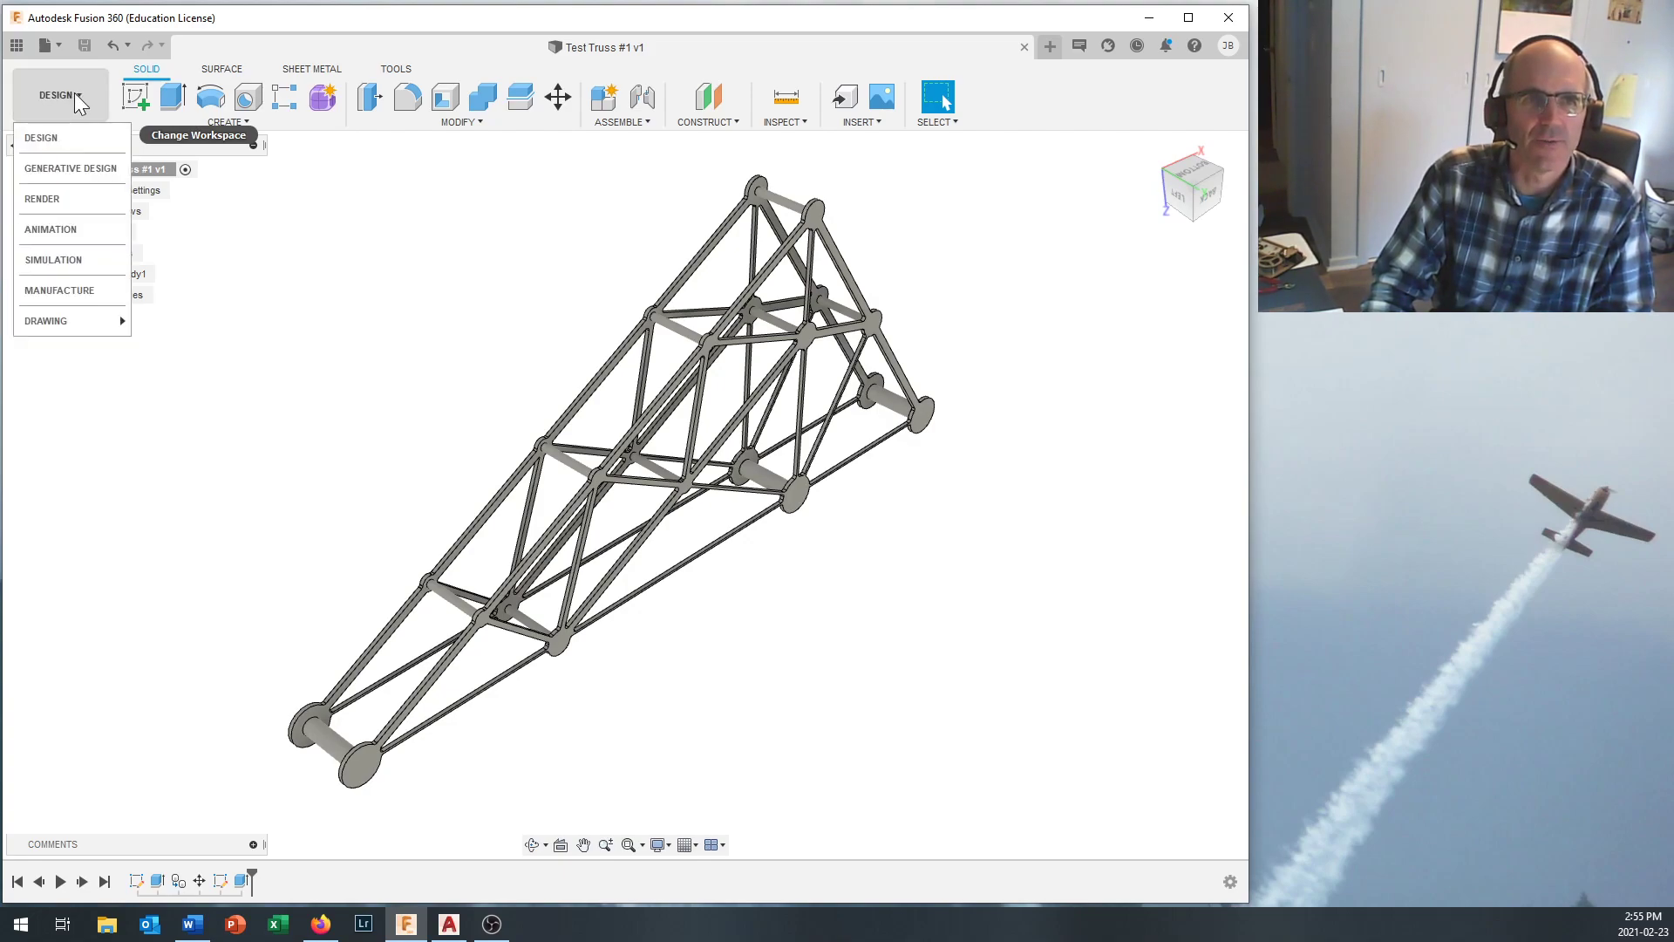
click(71, 259)
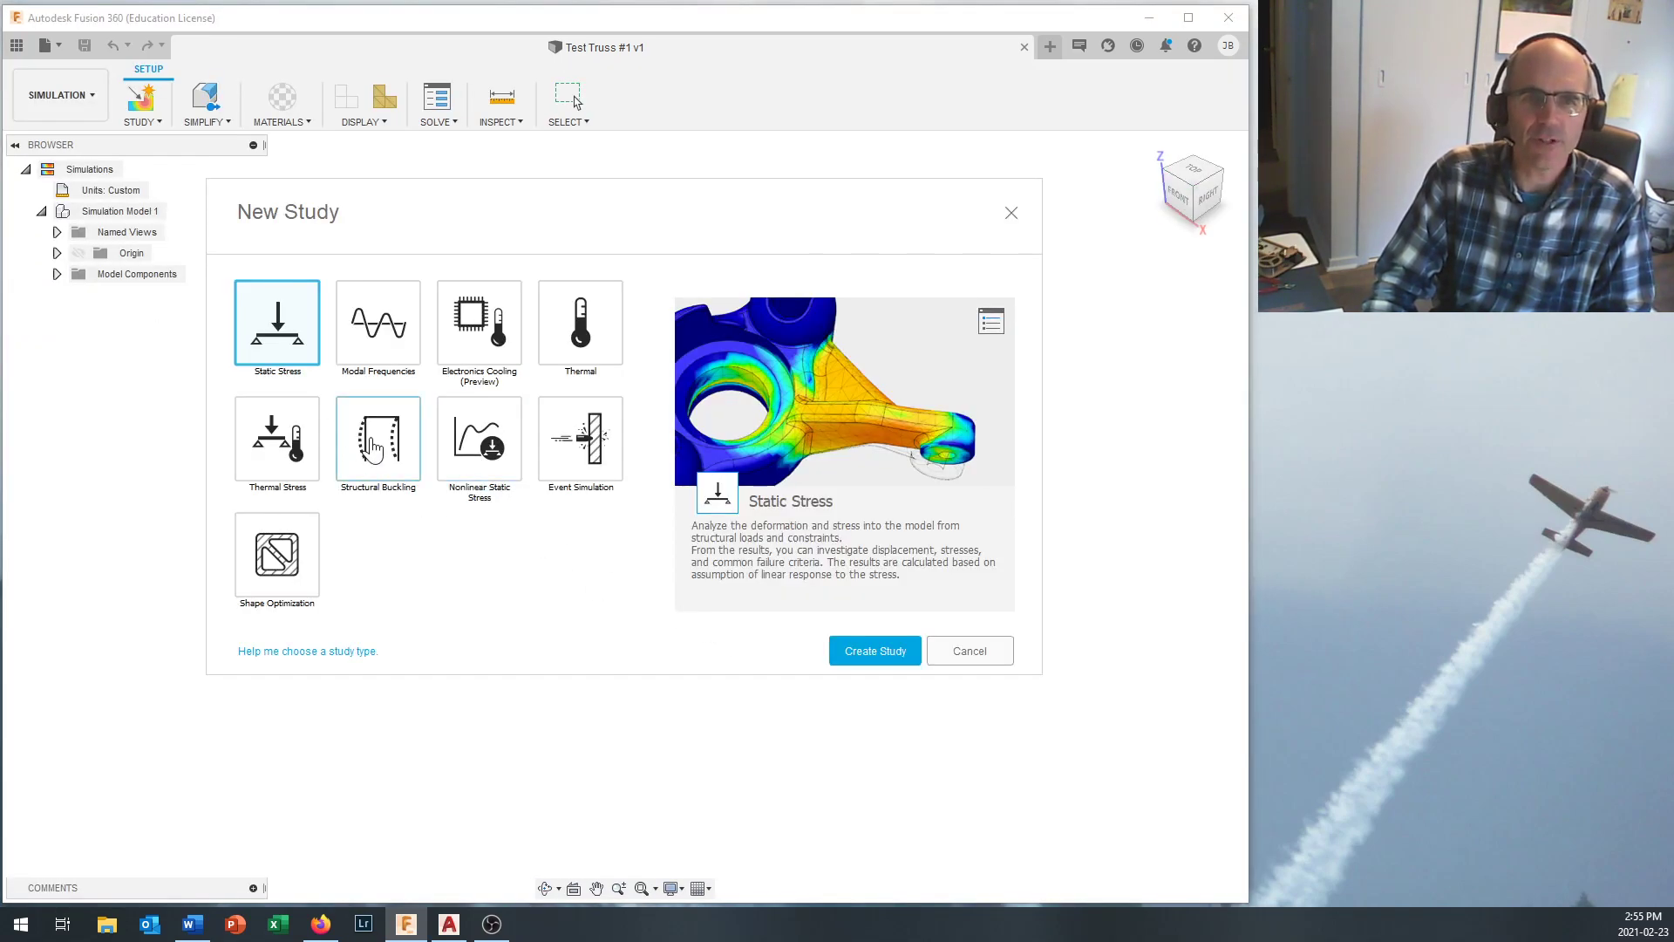
click(385, 449)
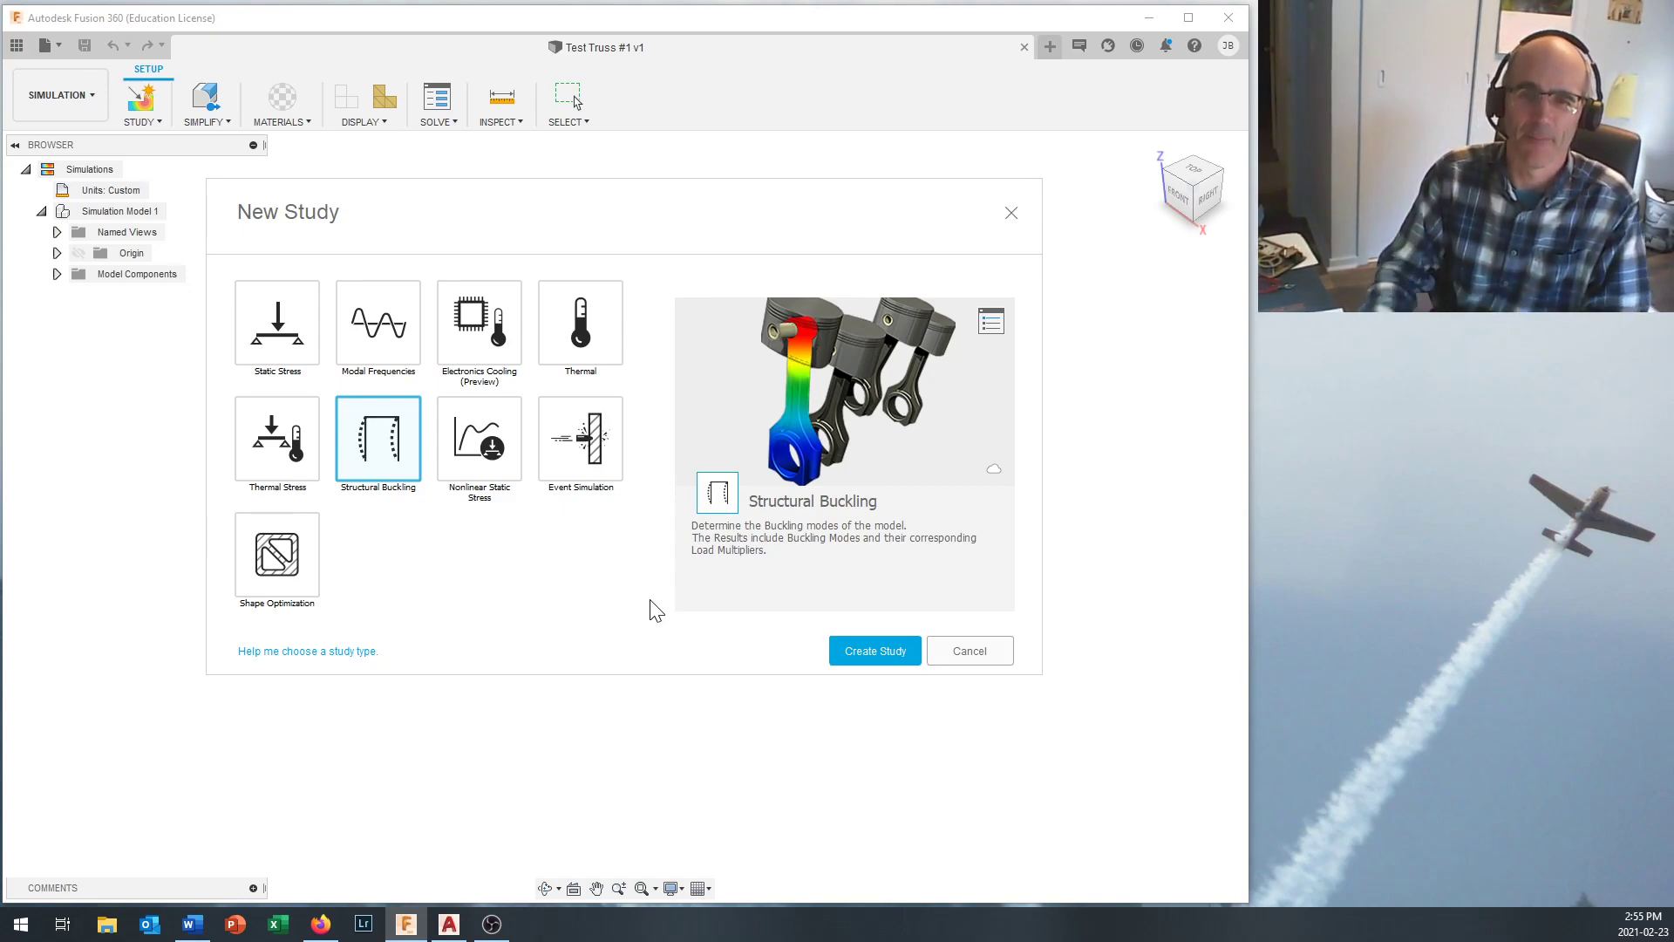
click(881, 648)
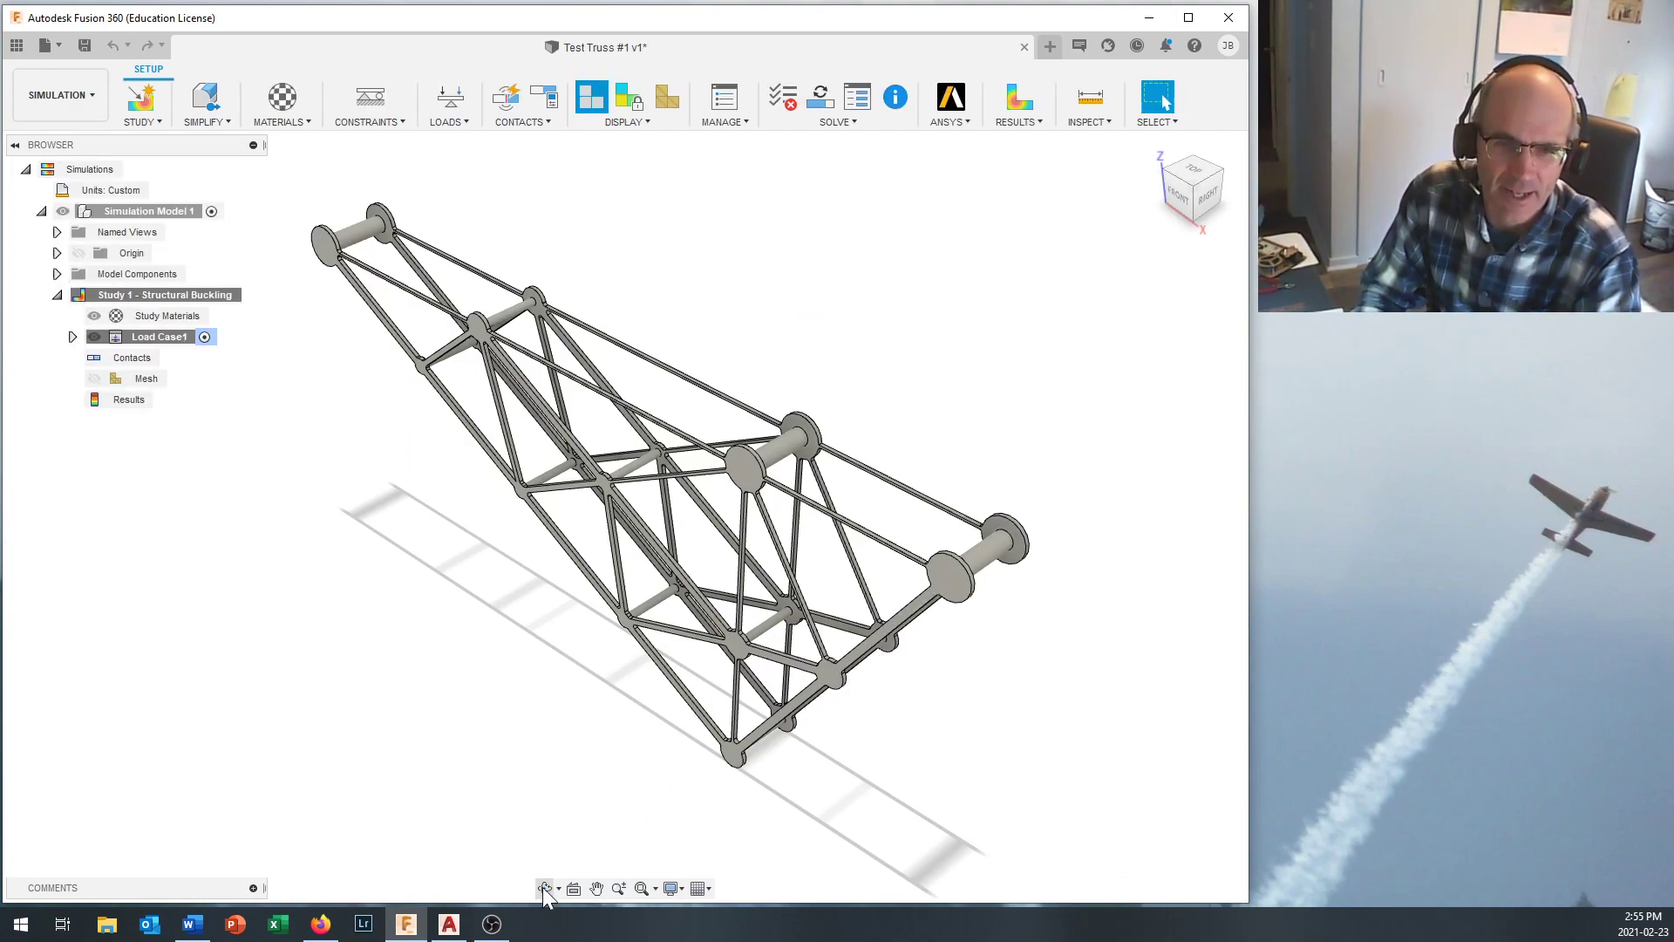
Examine the whole truss in an upright orientation, with its apex up and the large support joints along its base.
click(1178, 163)
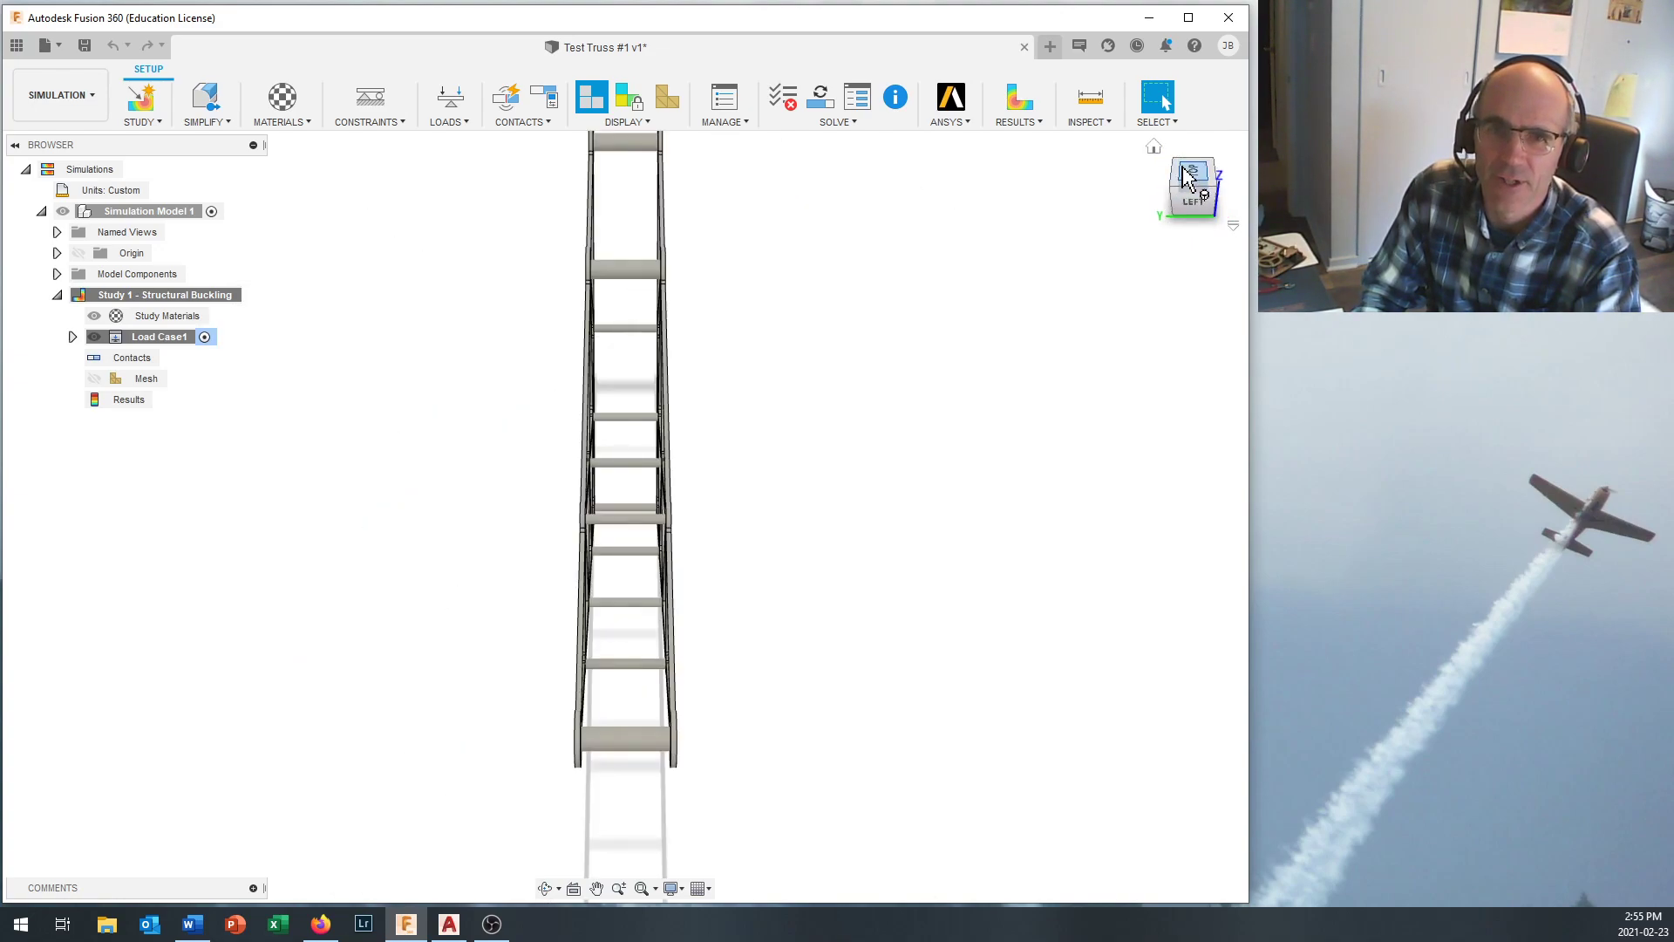
mouse_move(1189, 198)
mouse_down()
mouse_move(1205, 166)
mouse_move(1220, 255)
mouse_move(1176, 218)
mouse_move(1188, 188)
mouse_up()
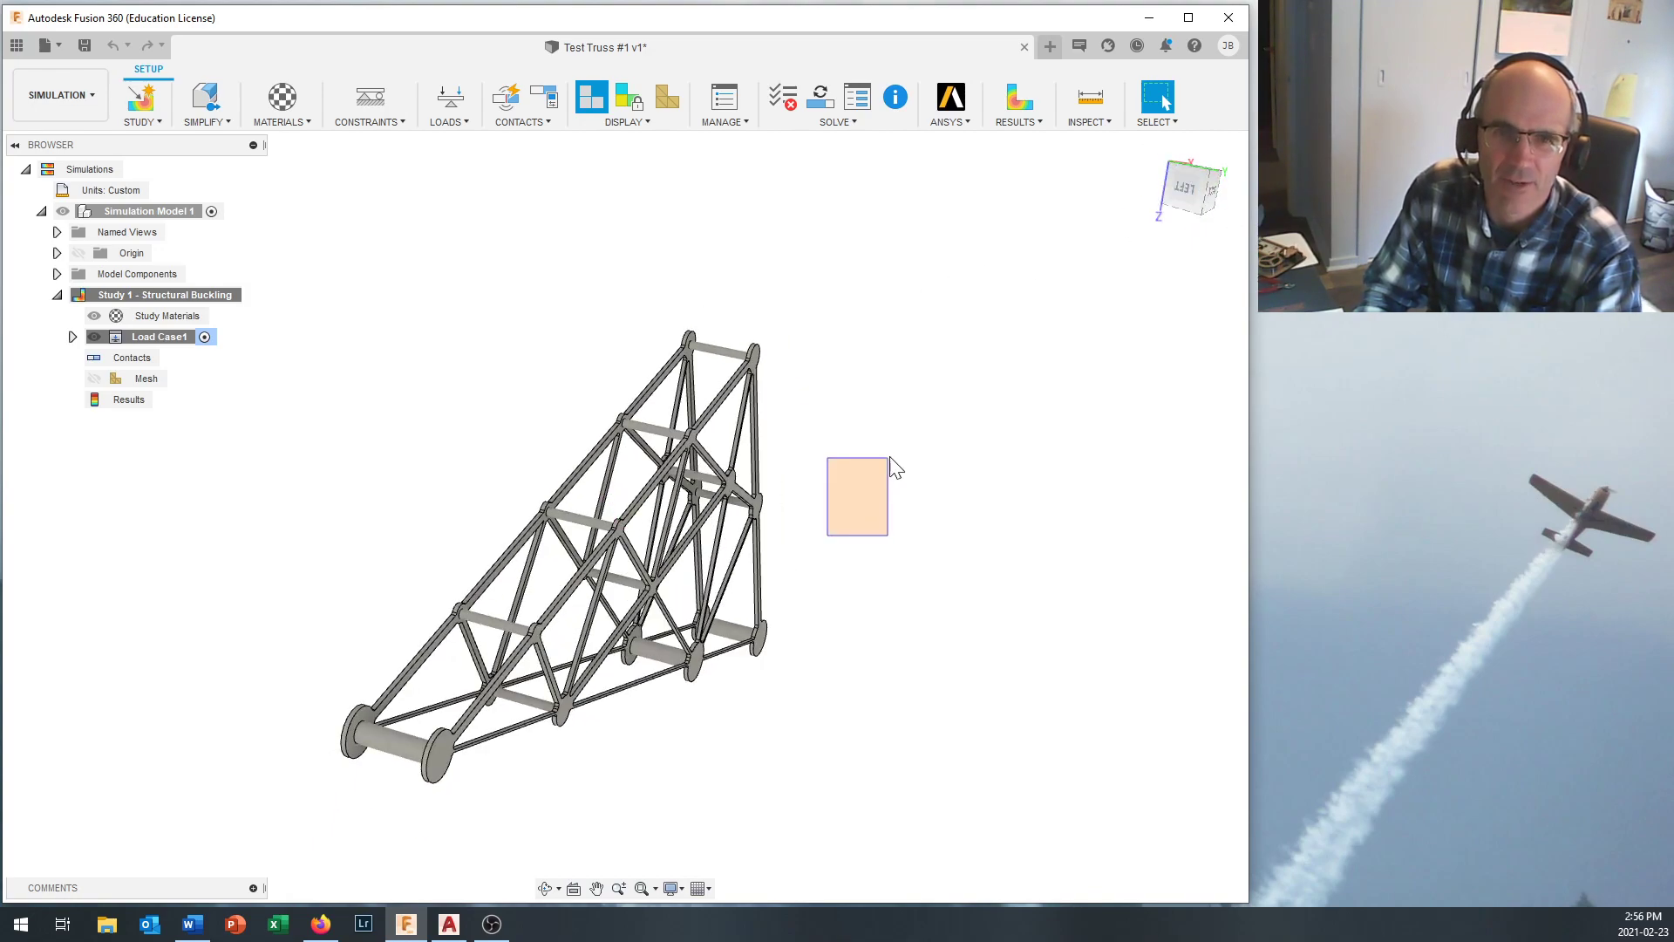
click(544, 888)
drag(628, 767, 710, 692)
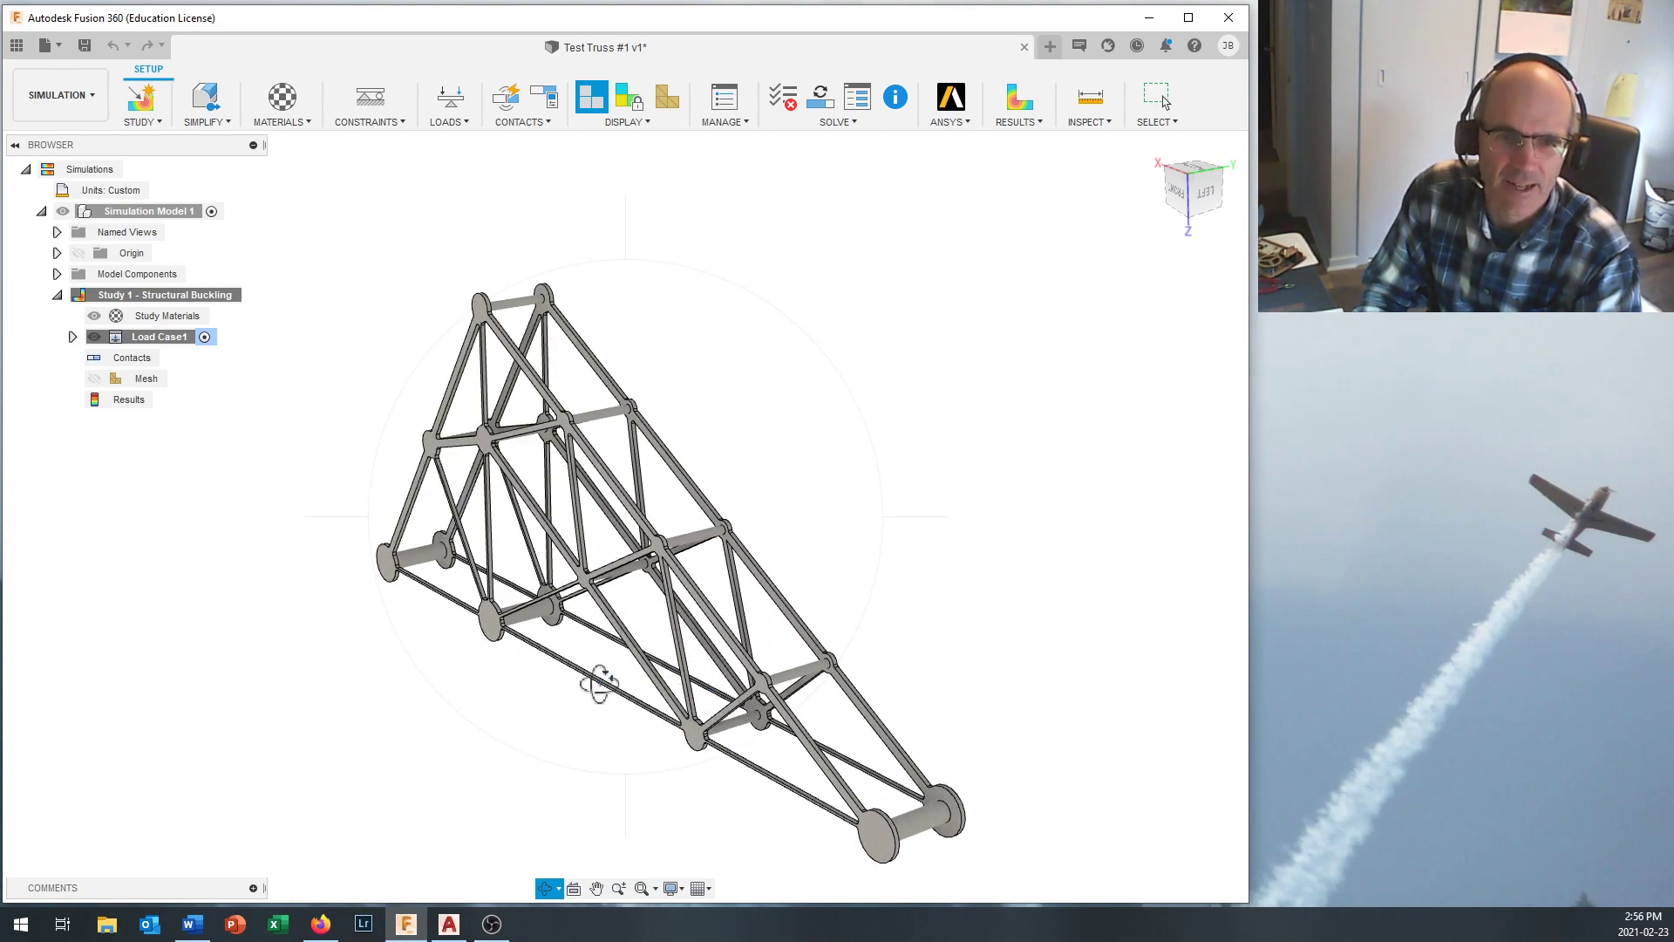
key(Escape)
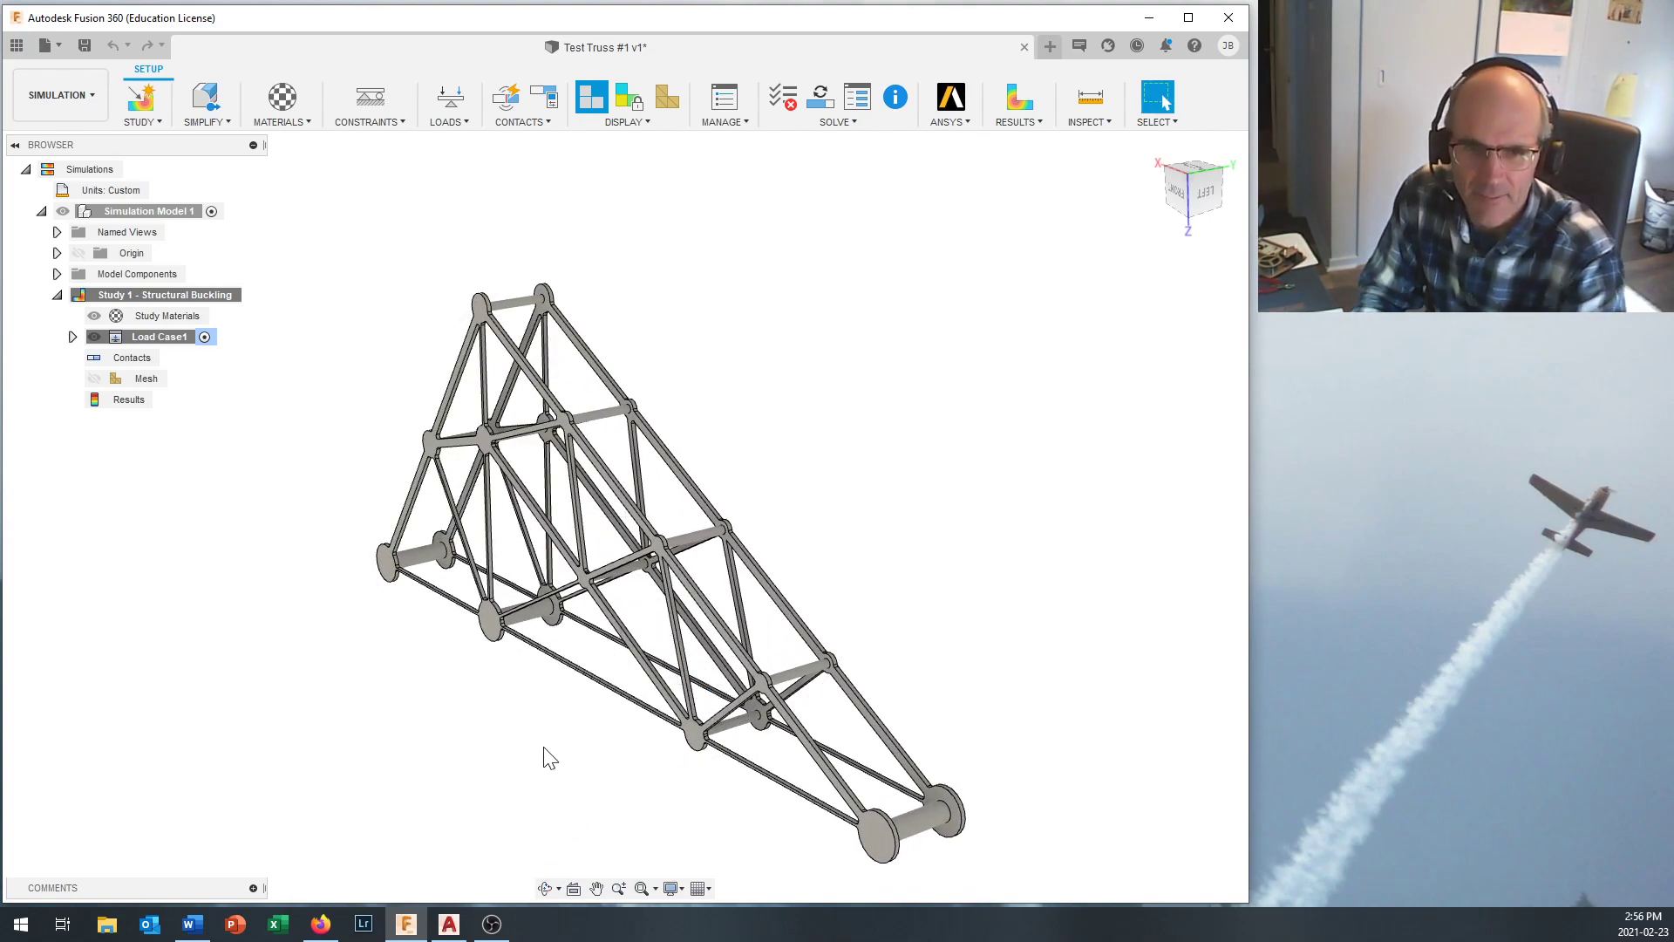
click(609, 629)
middle_drag(609, 630, 600, 518)
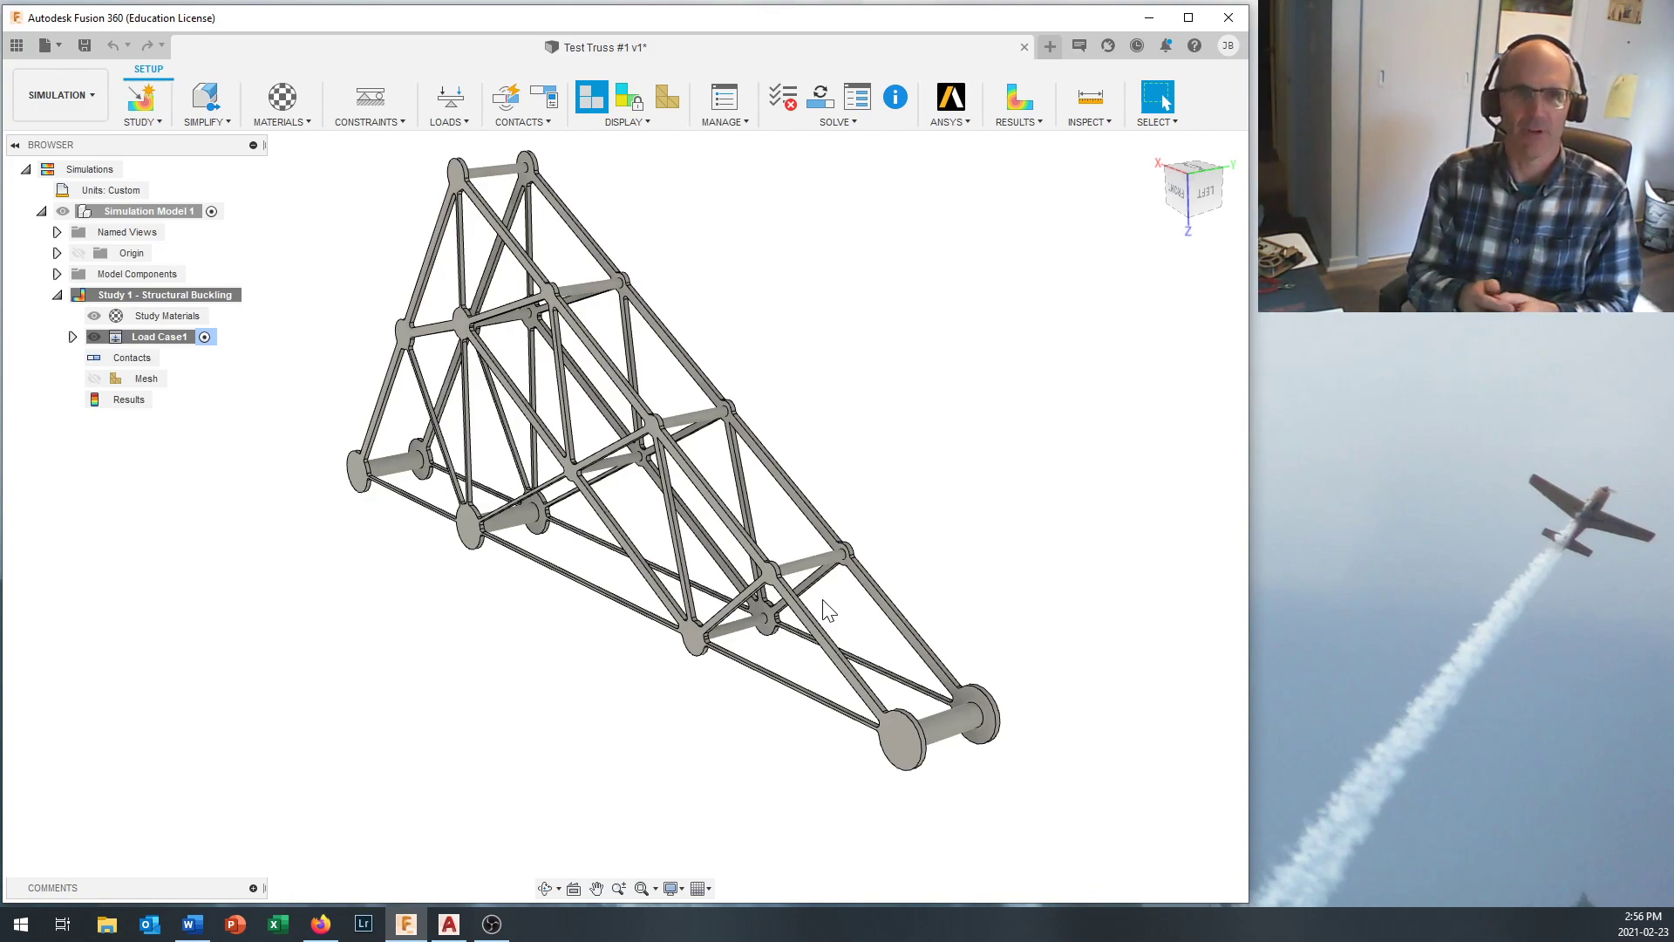
Apply a Pin structural constraint, fixed radially and axially but free tangentially, to the connecting pin at the truss's long, pointed end.
click(378, 124)
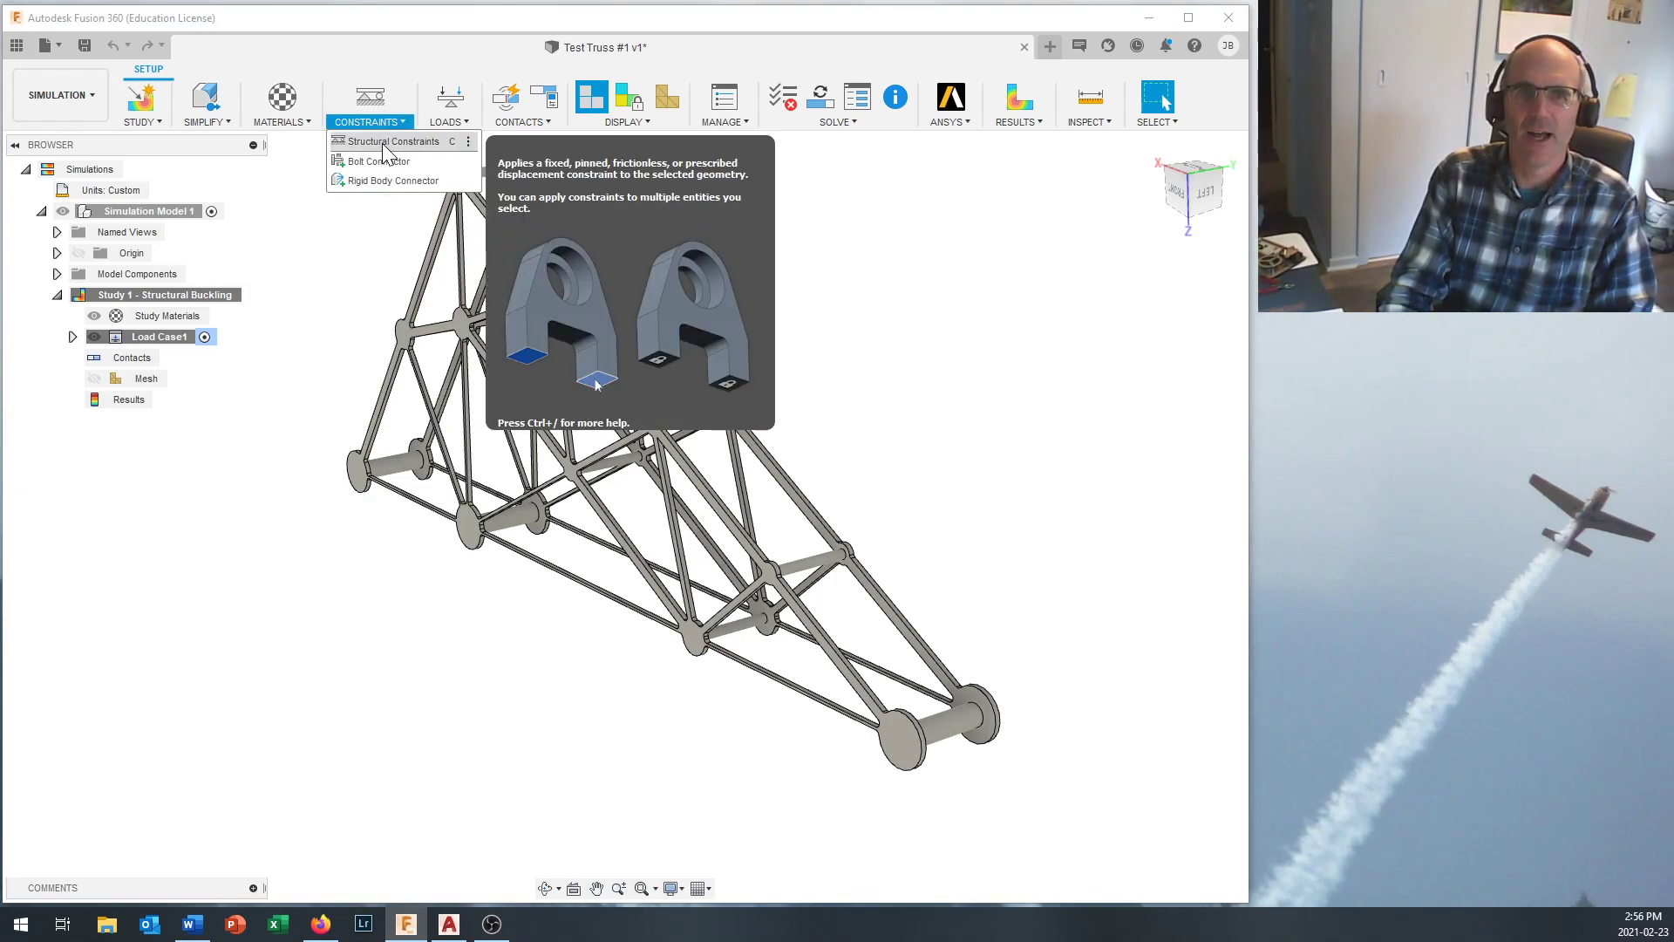
click(383, 144)
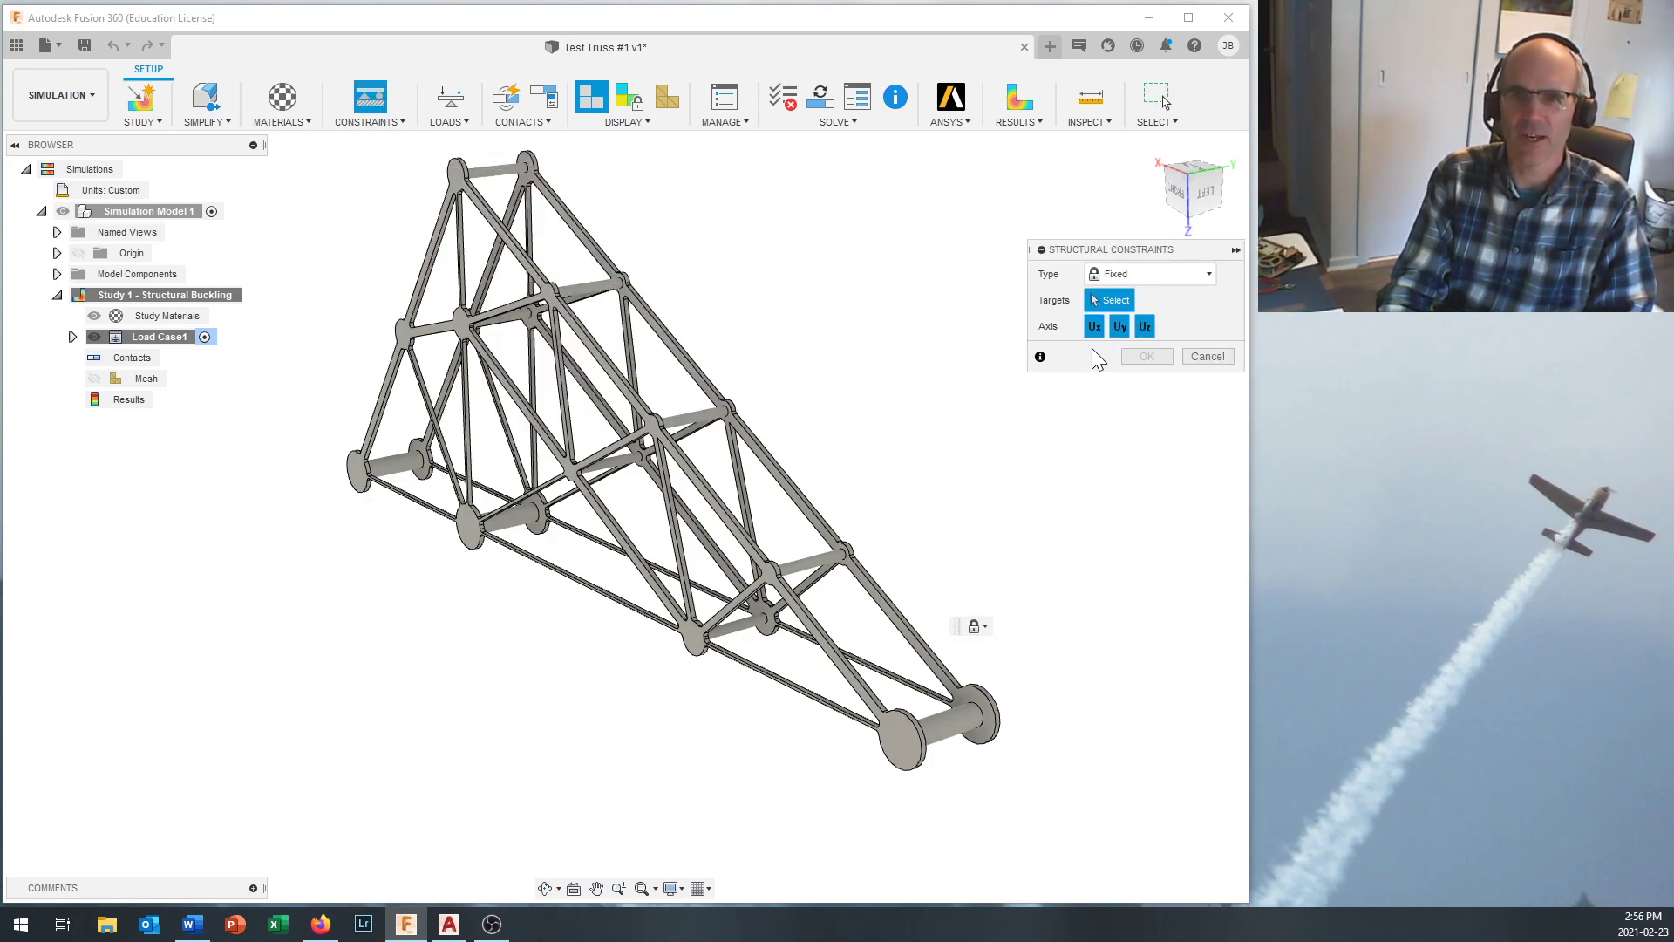
click(1165, 288)
click(1151, 318)
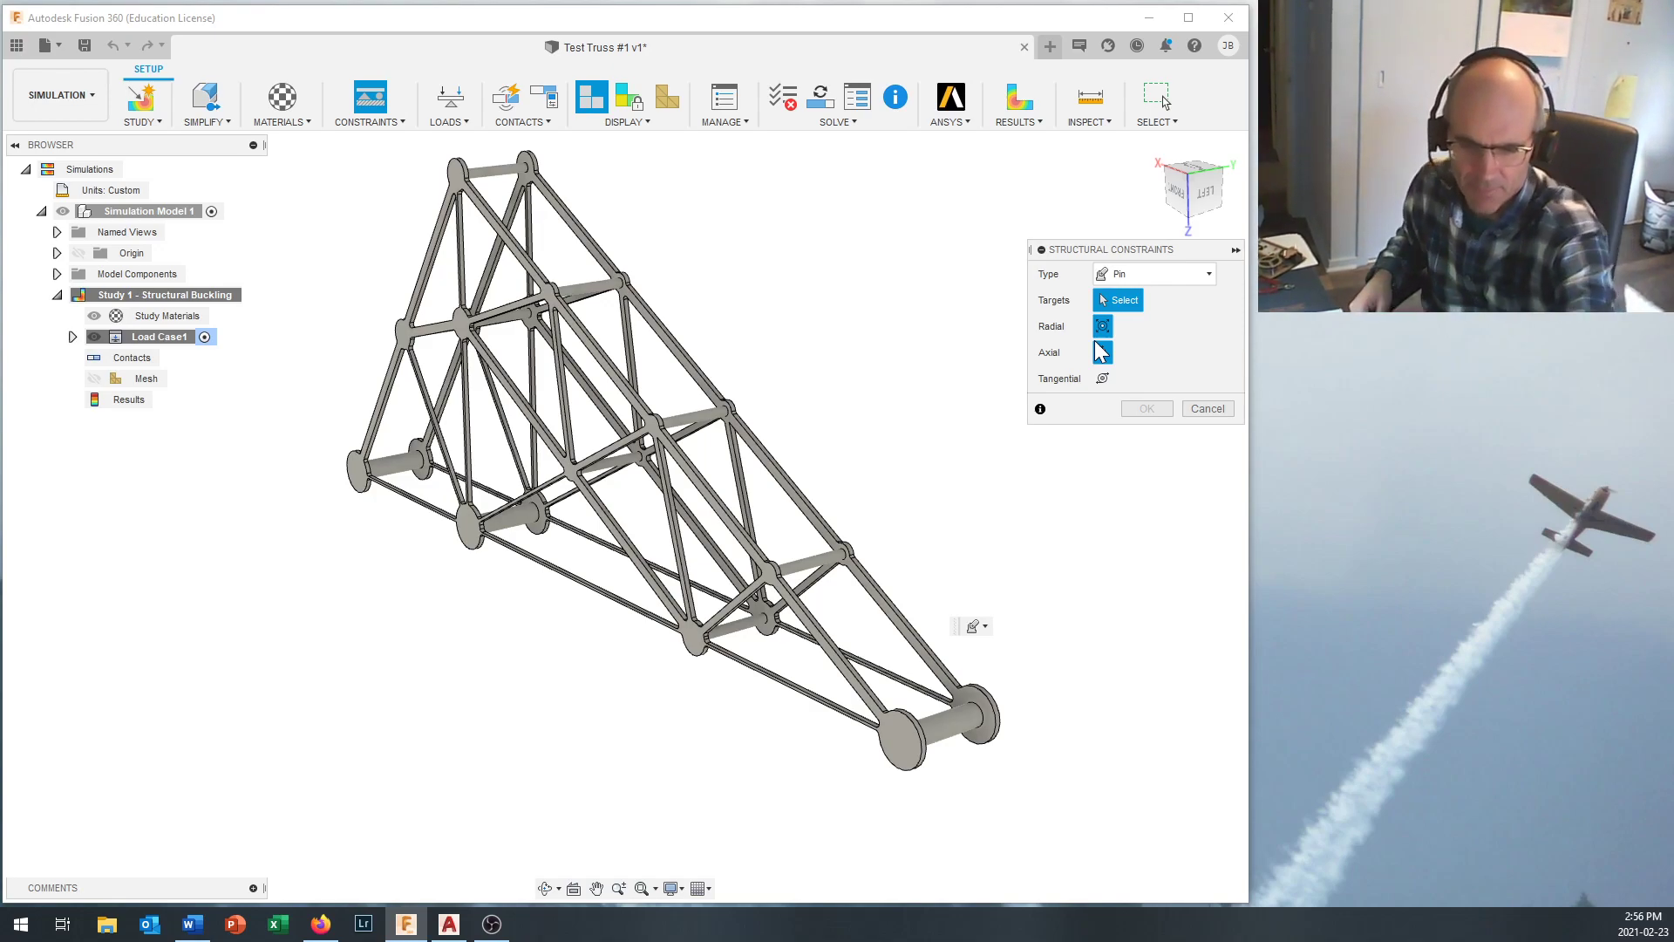
key(Up)
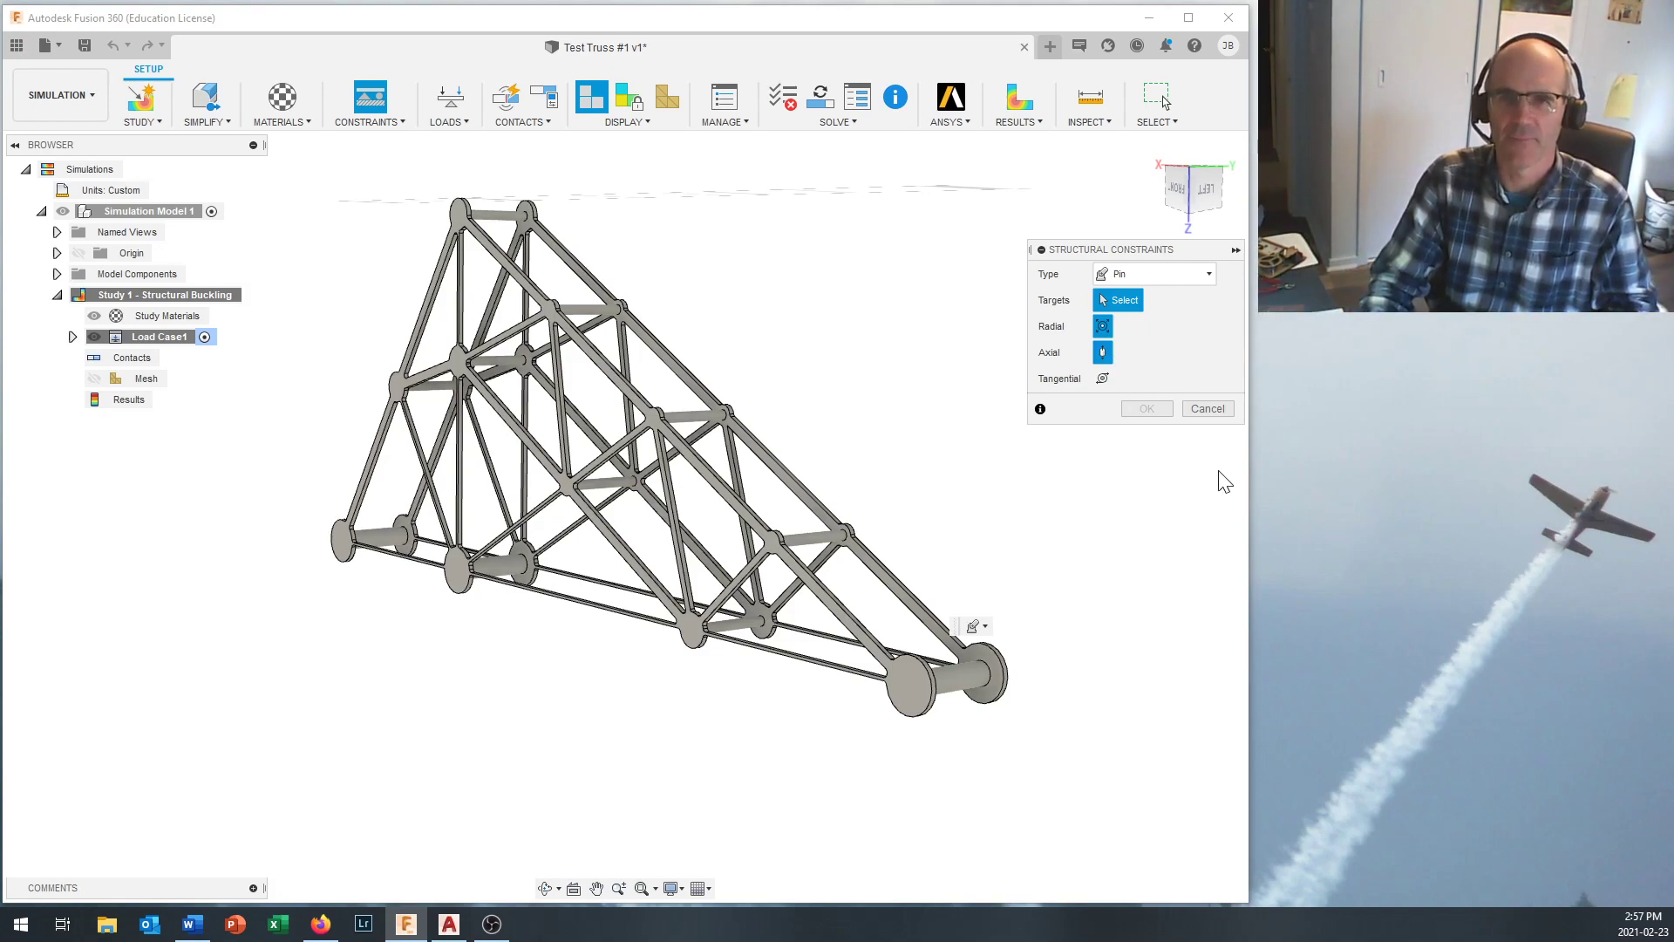
click(959, 687)
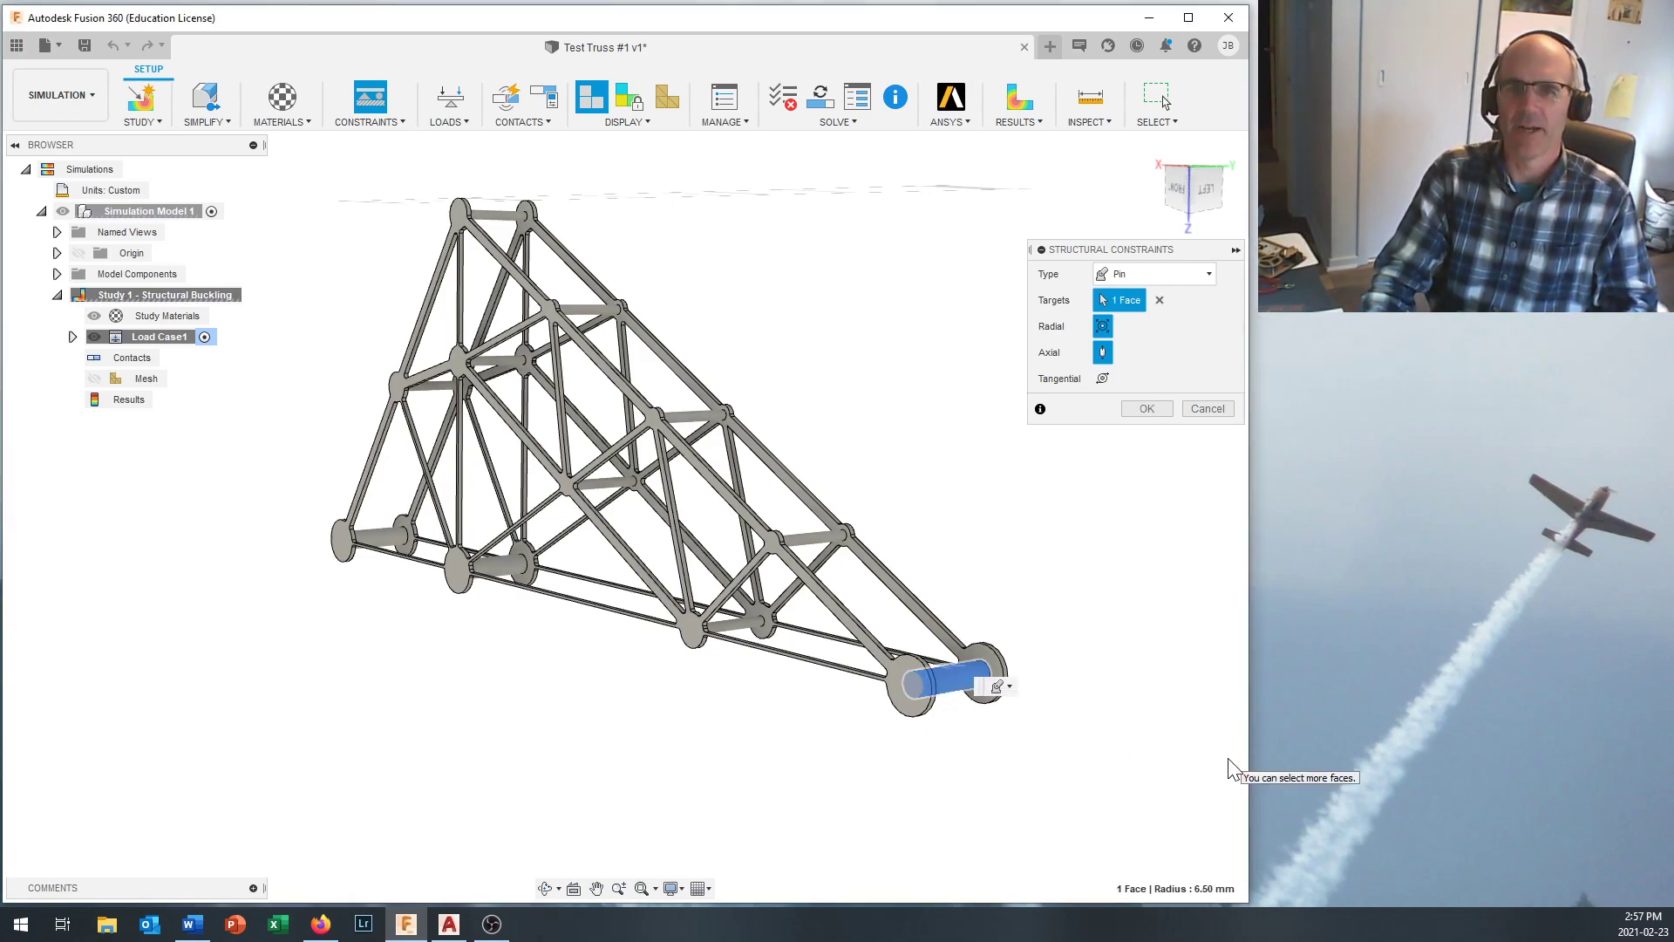
scroll(1033, 705, up, 6)
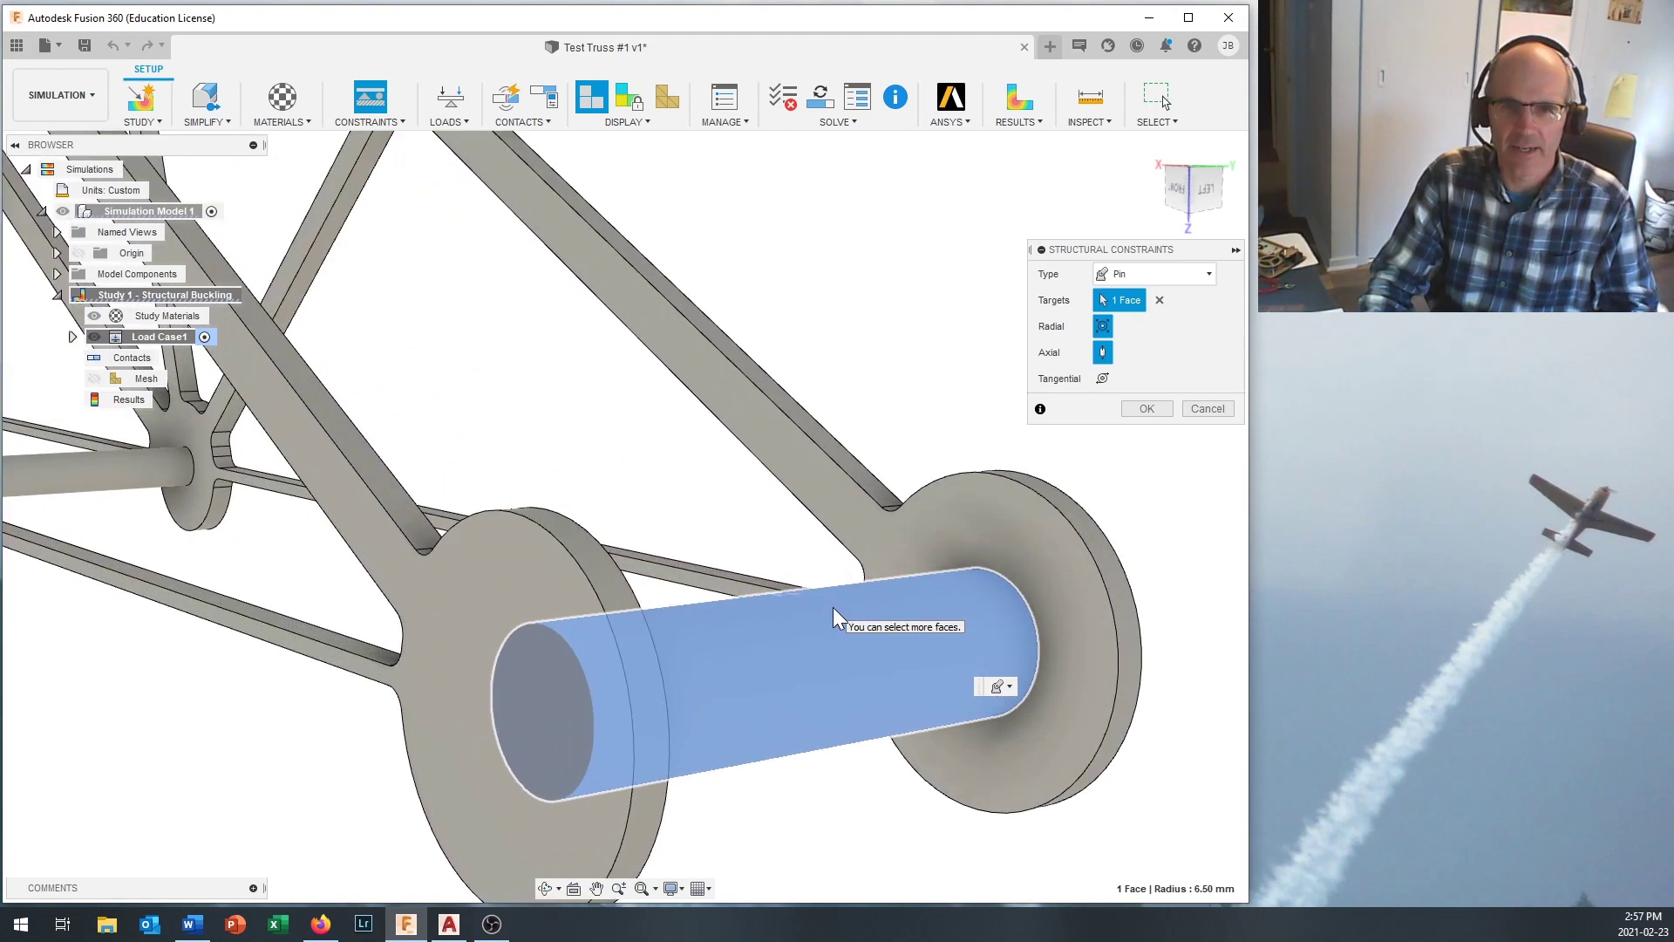
shift+middle_drag(837, 621, 785, 535)
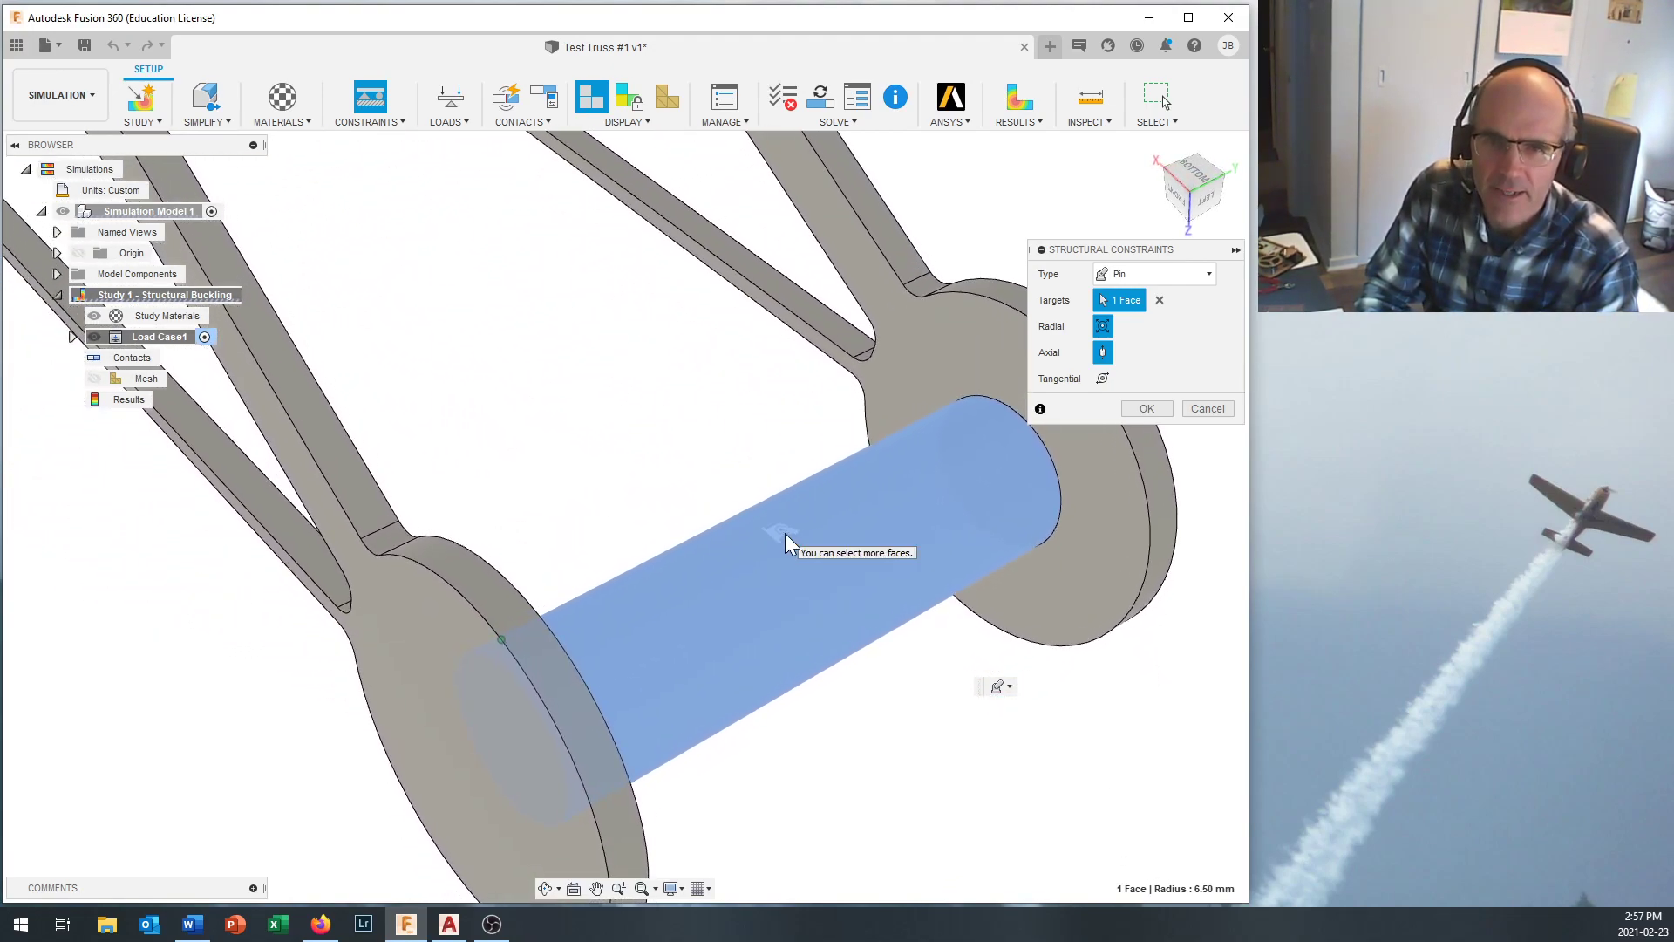
scroll(786, 534, down, 2)
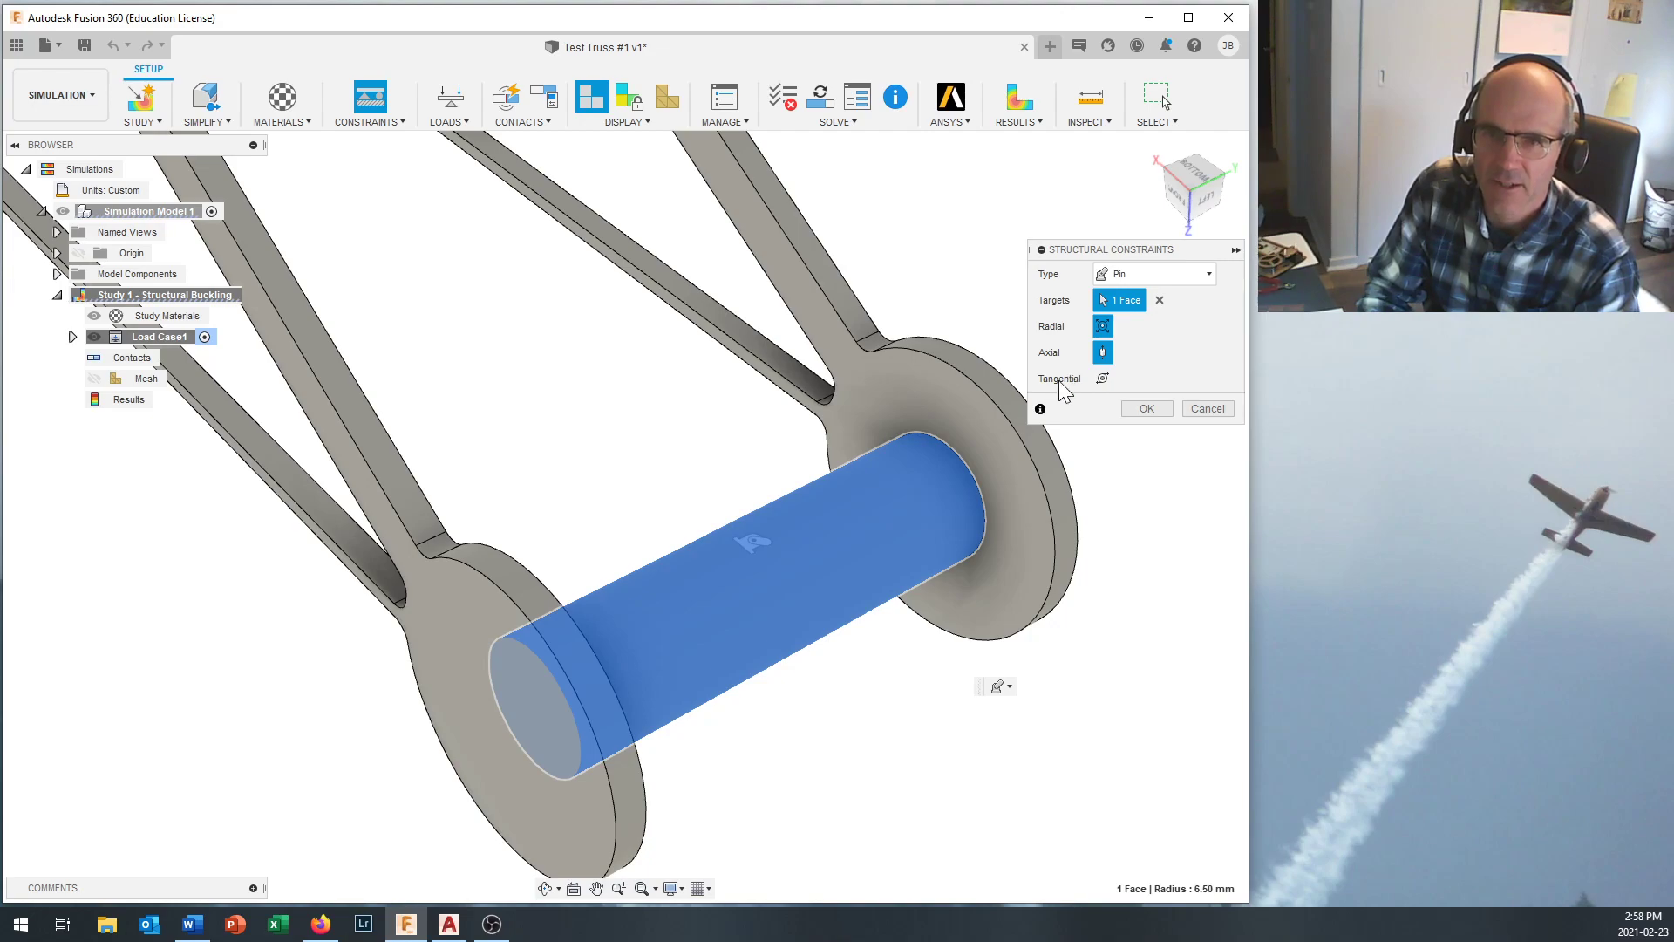
click(1142, 408)
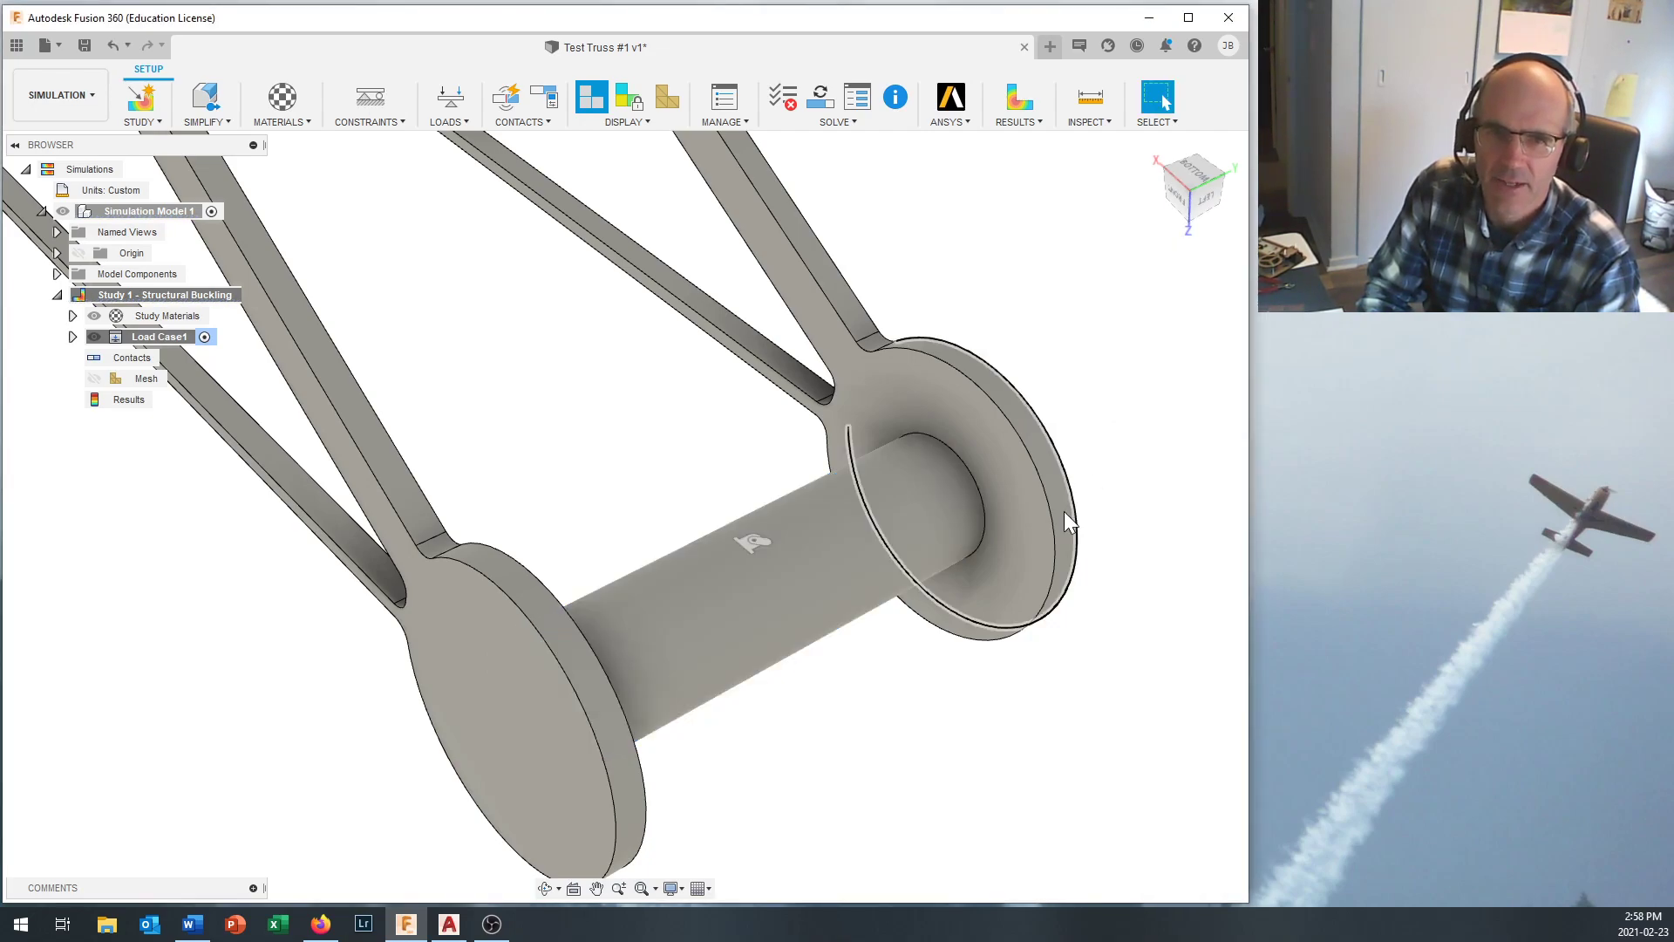
Apply a Fixed structural constraint in Uy and Uz only, leaving Ux free, to the connecting pin at the opposite base end.
scroll(871, 584, down, 10)
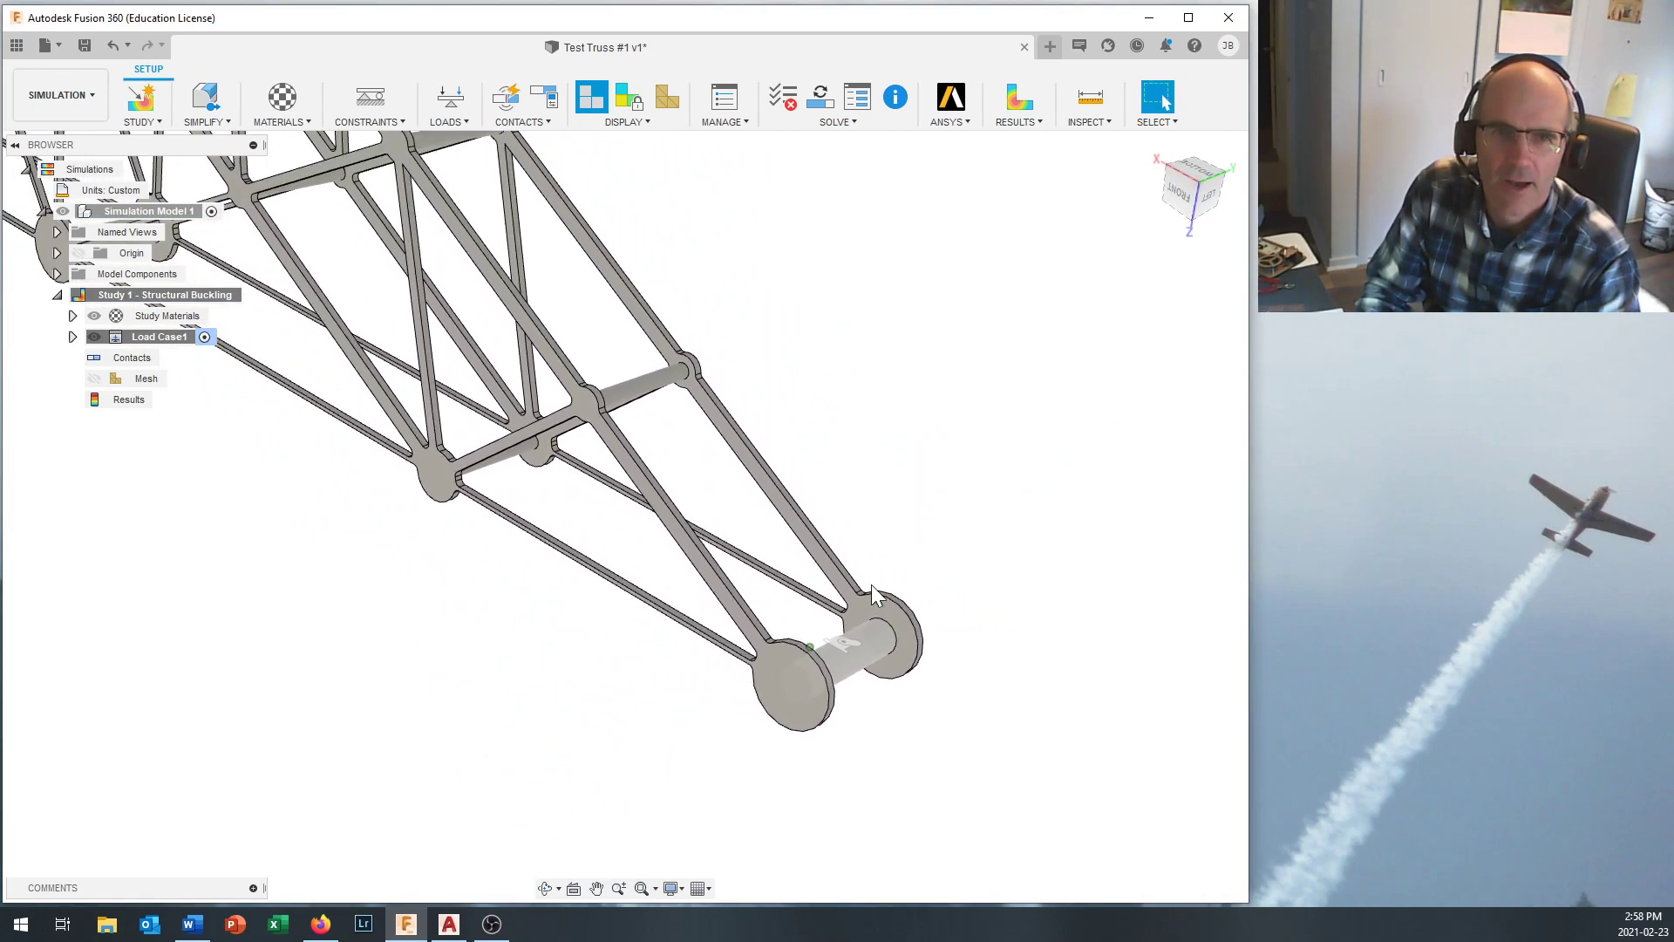
scroll(872, 586, down, 10)
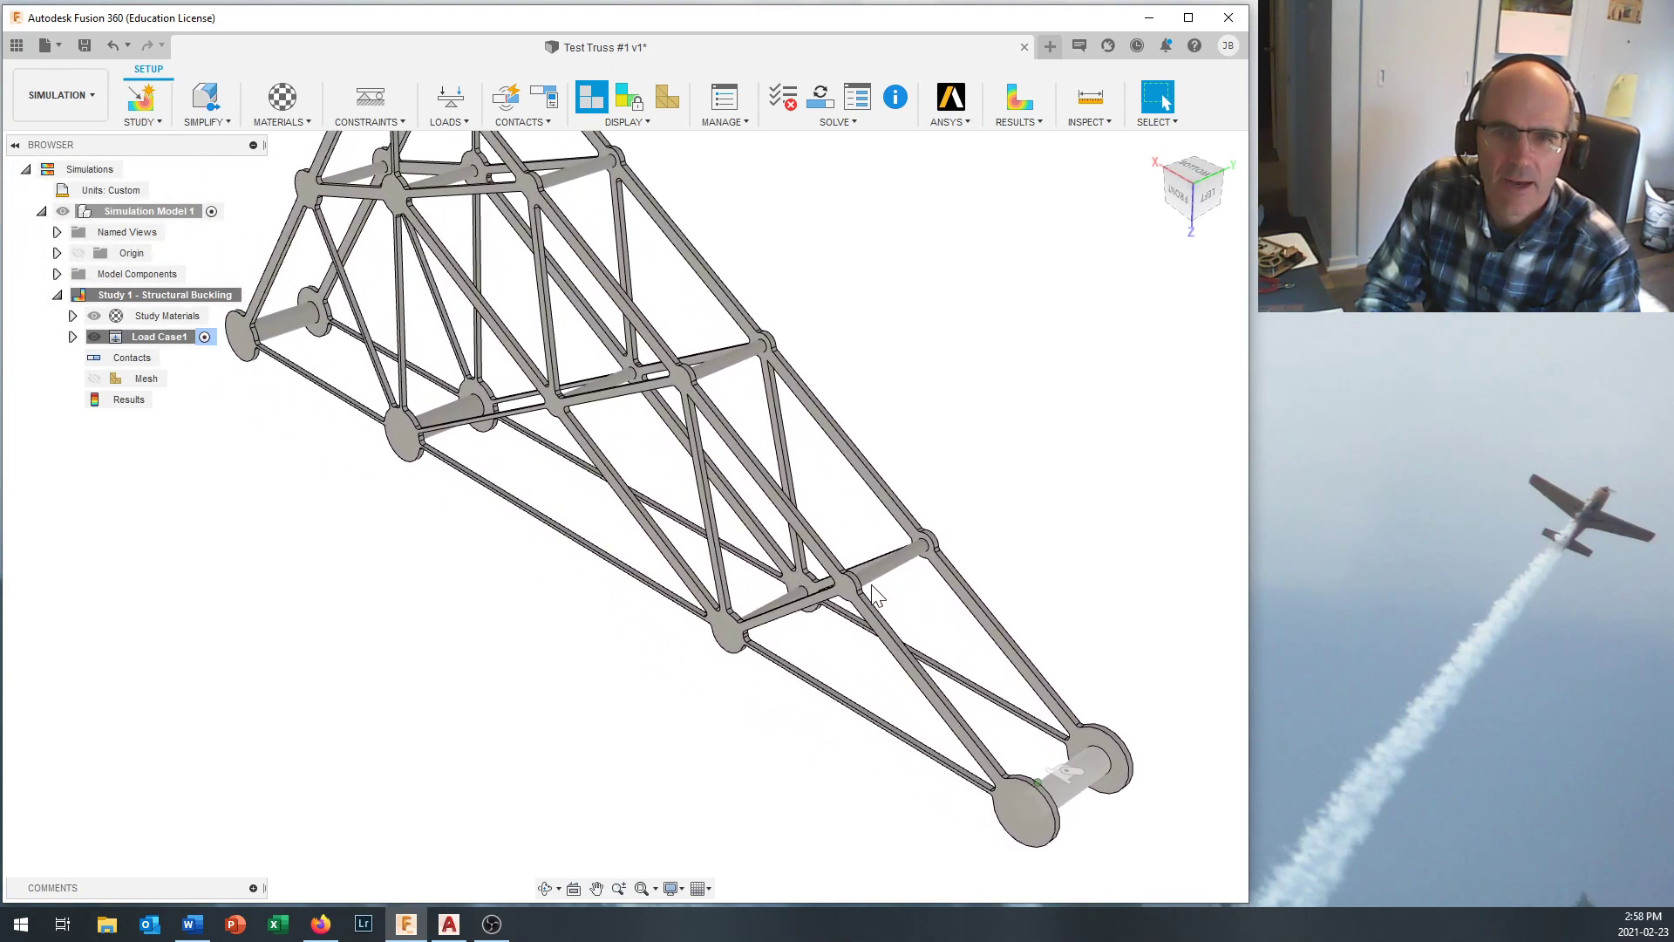
click(364, 122)
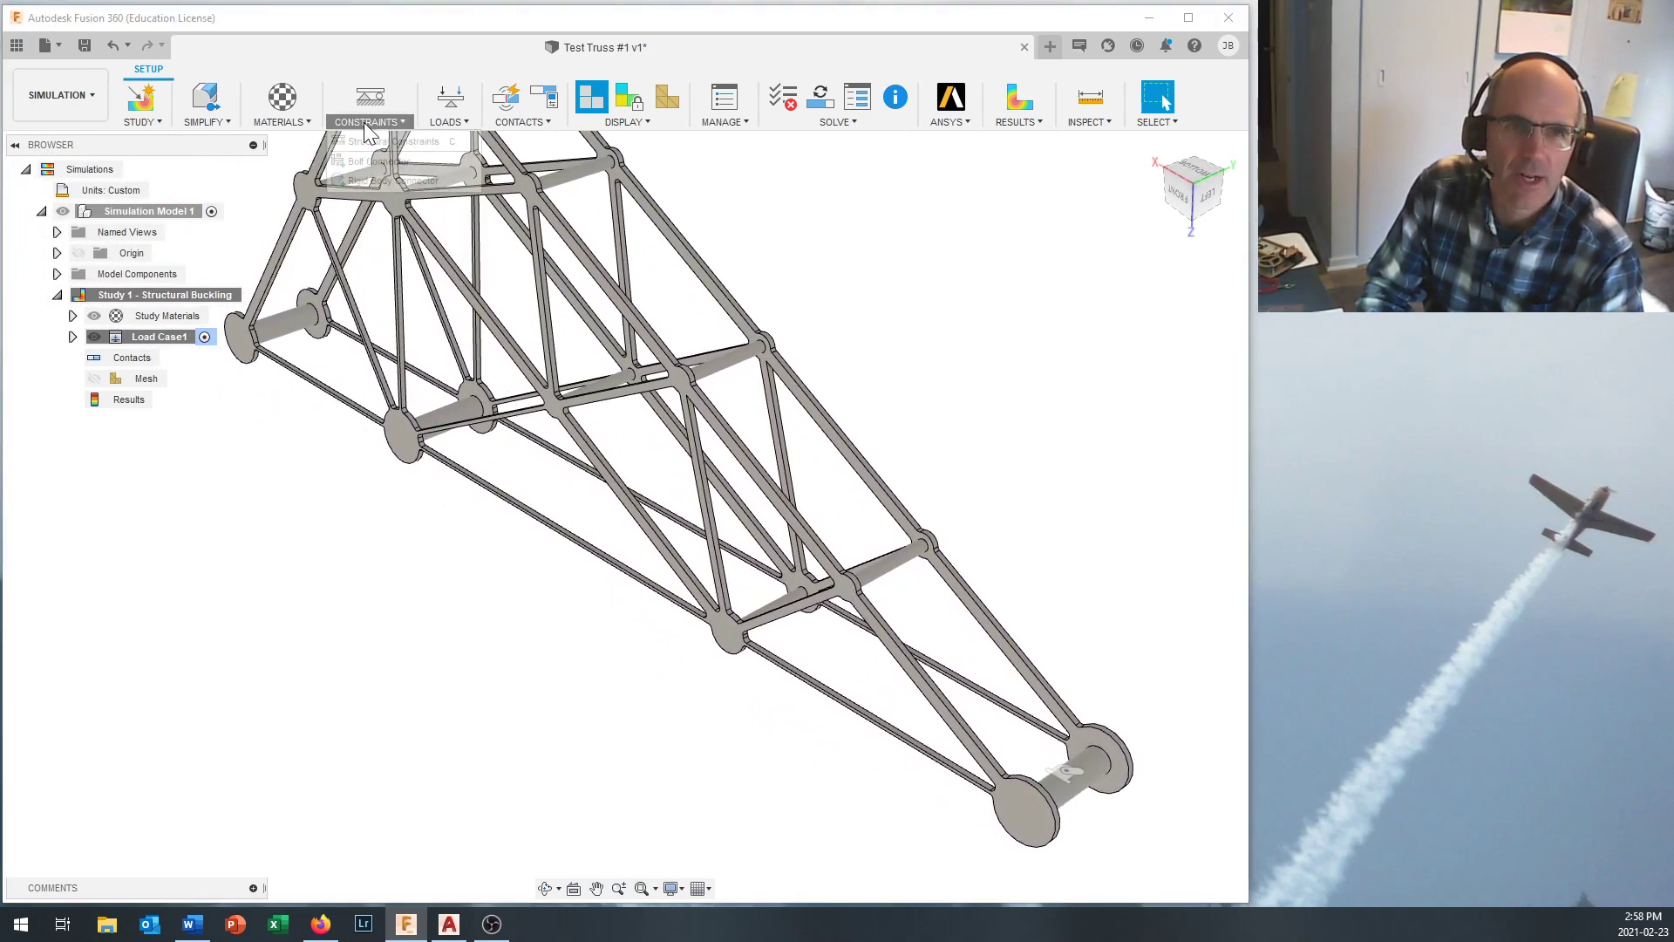
click(403, 147)
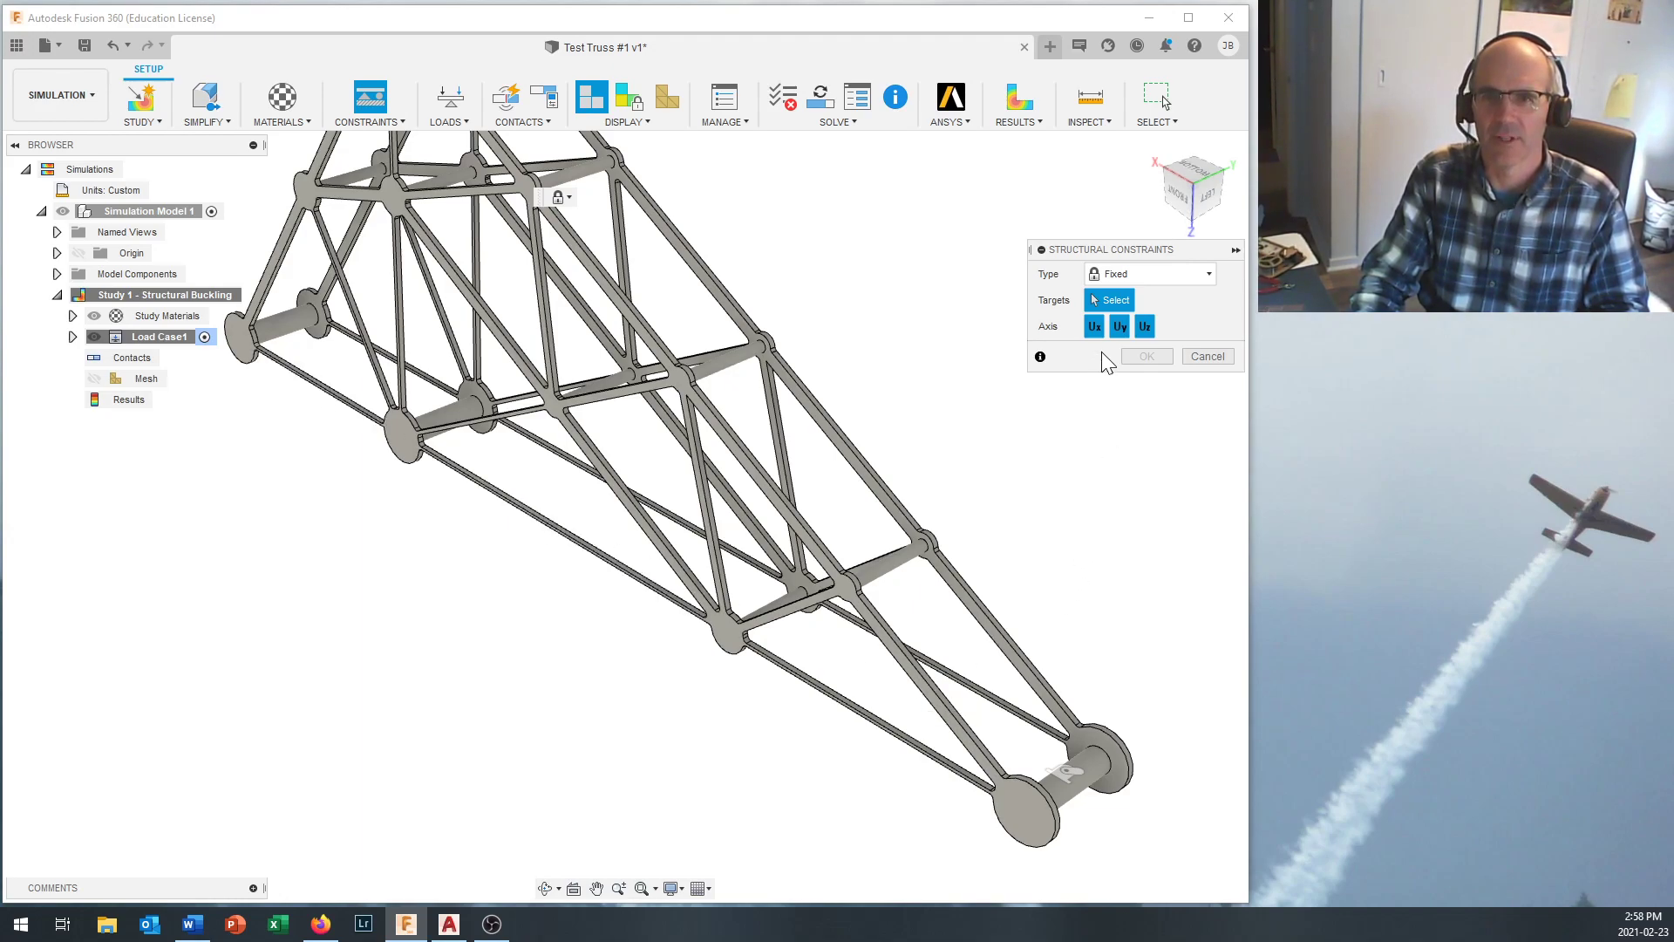
click(1094, 327)
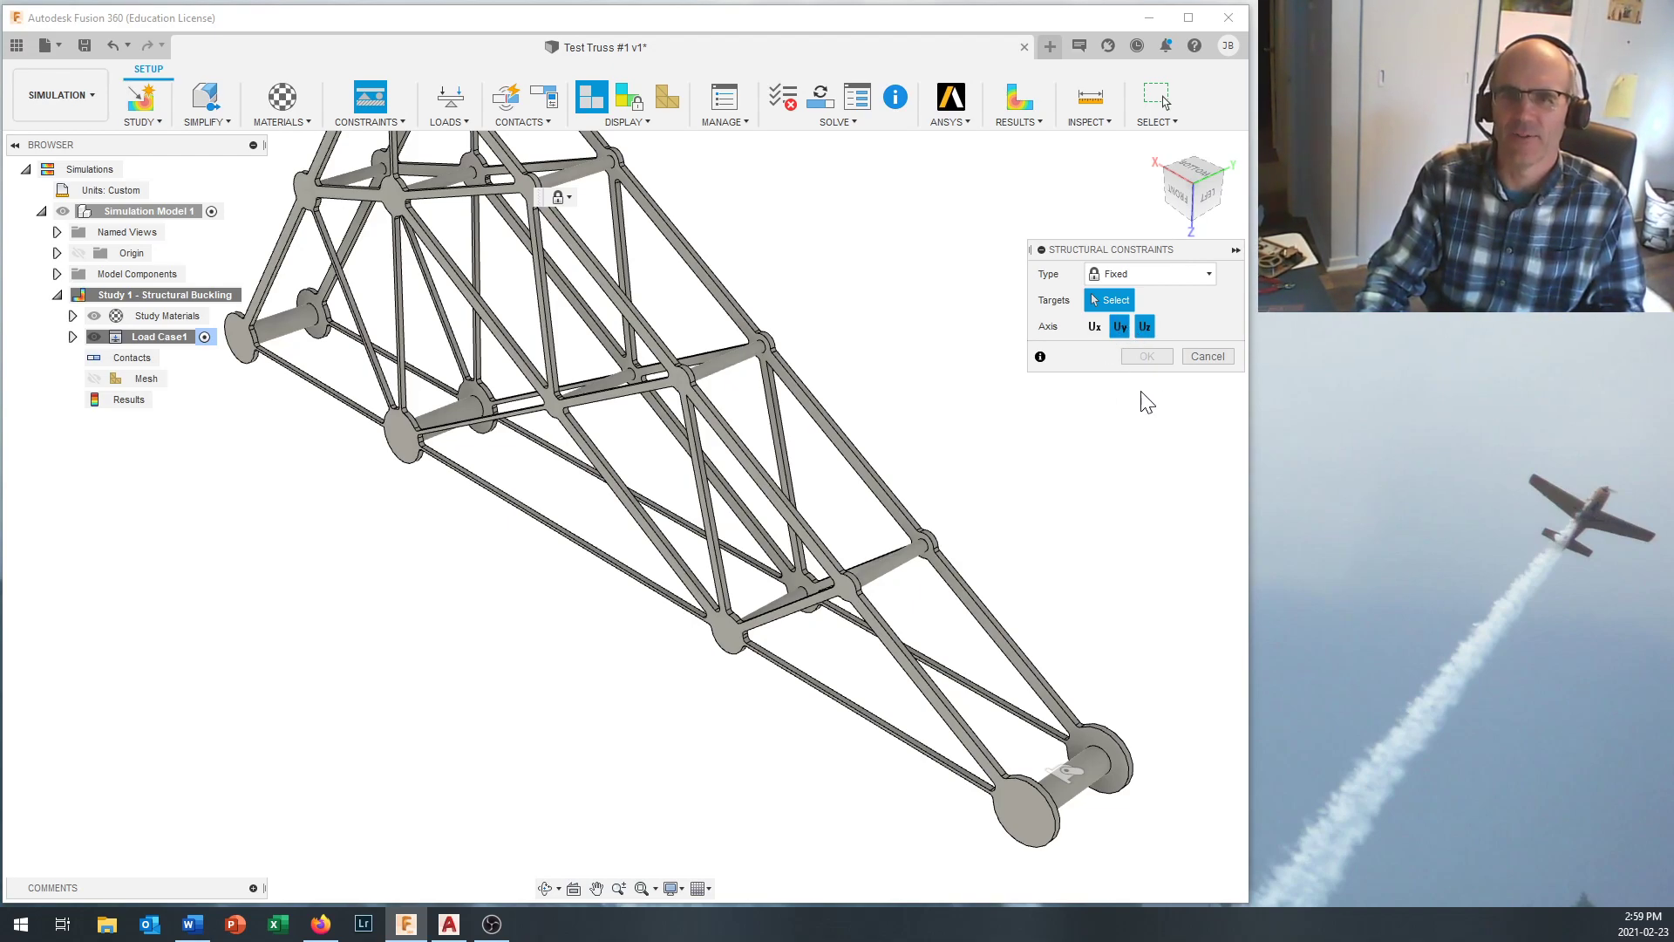
click(290, 319)
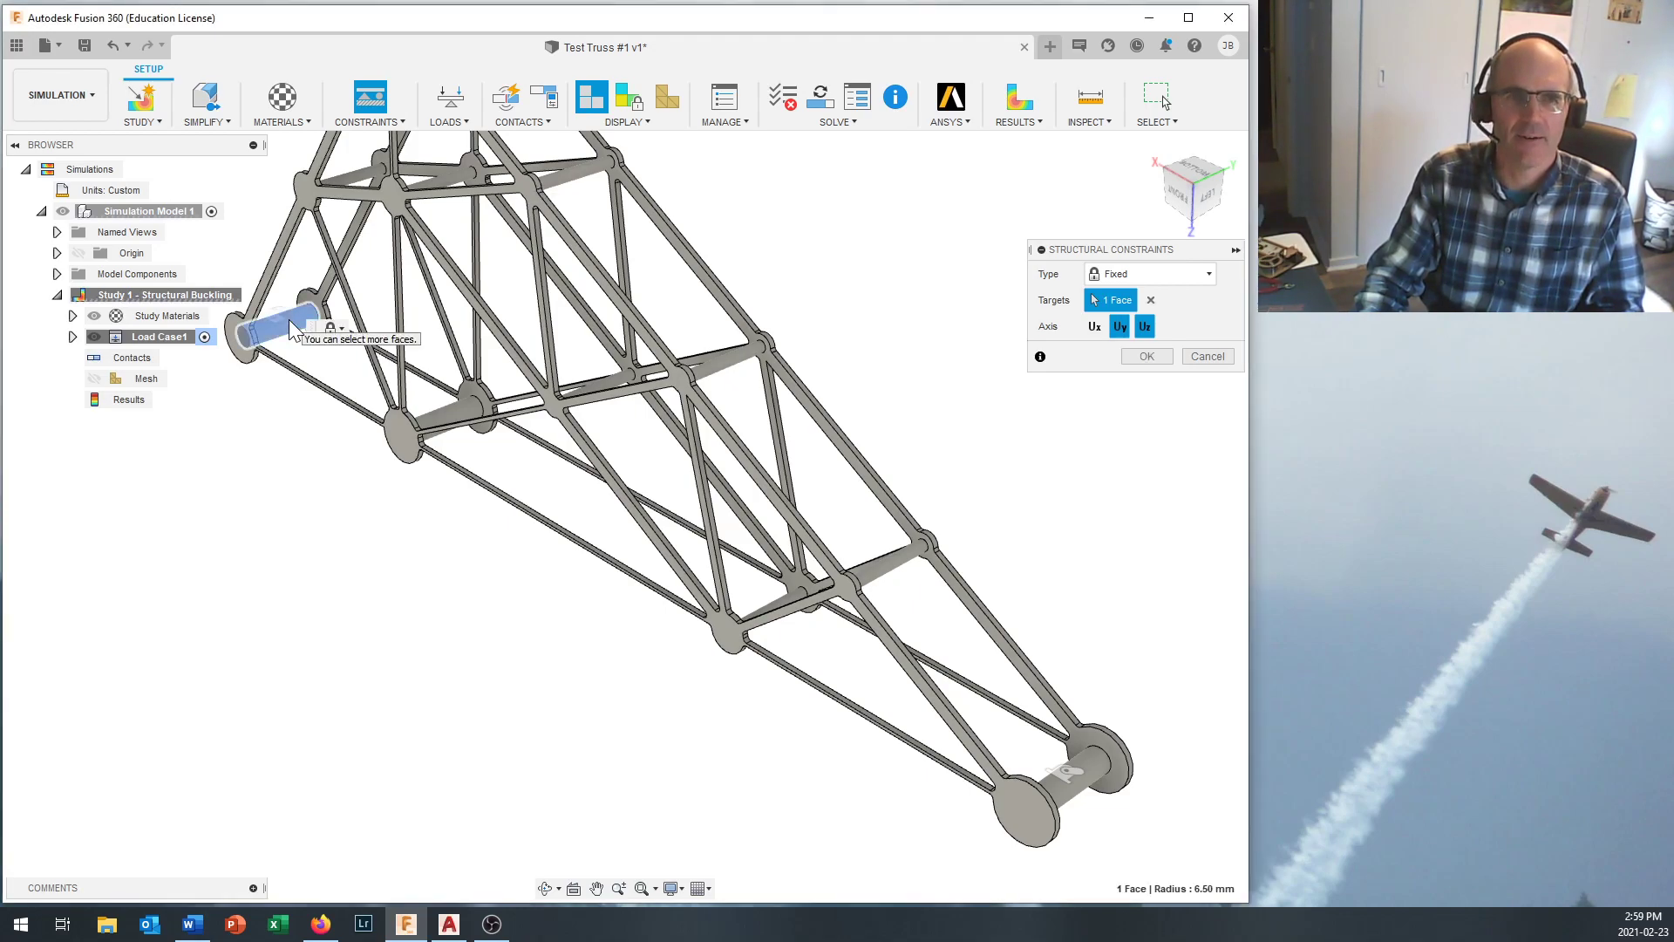
click(1144, 357)
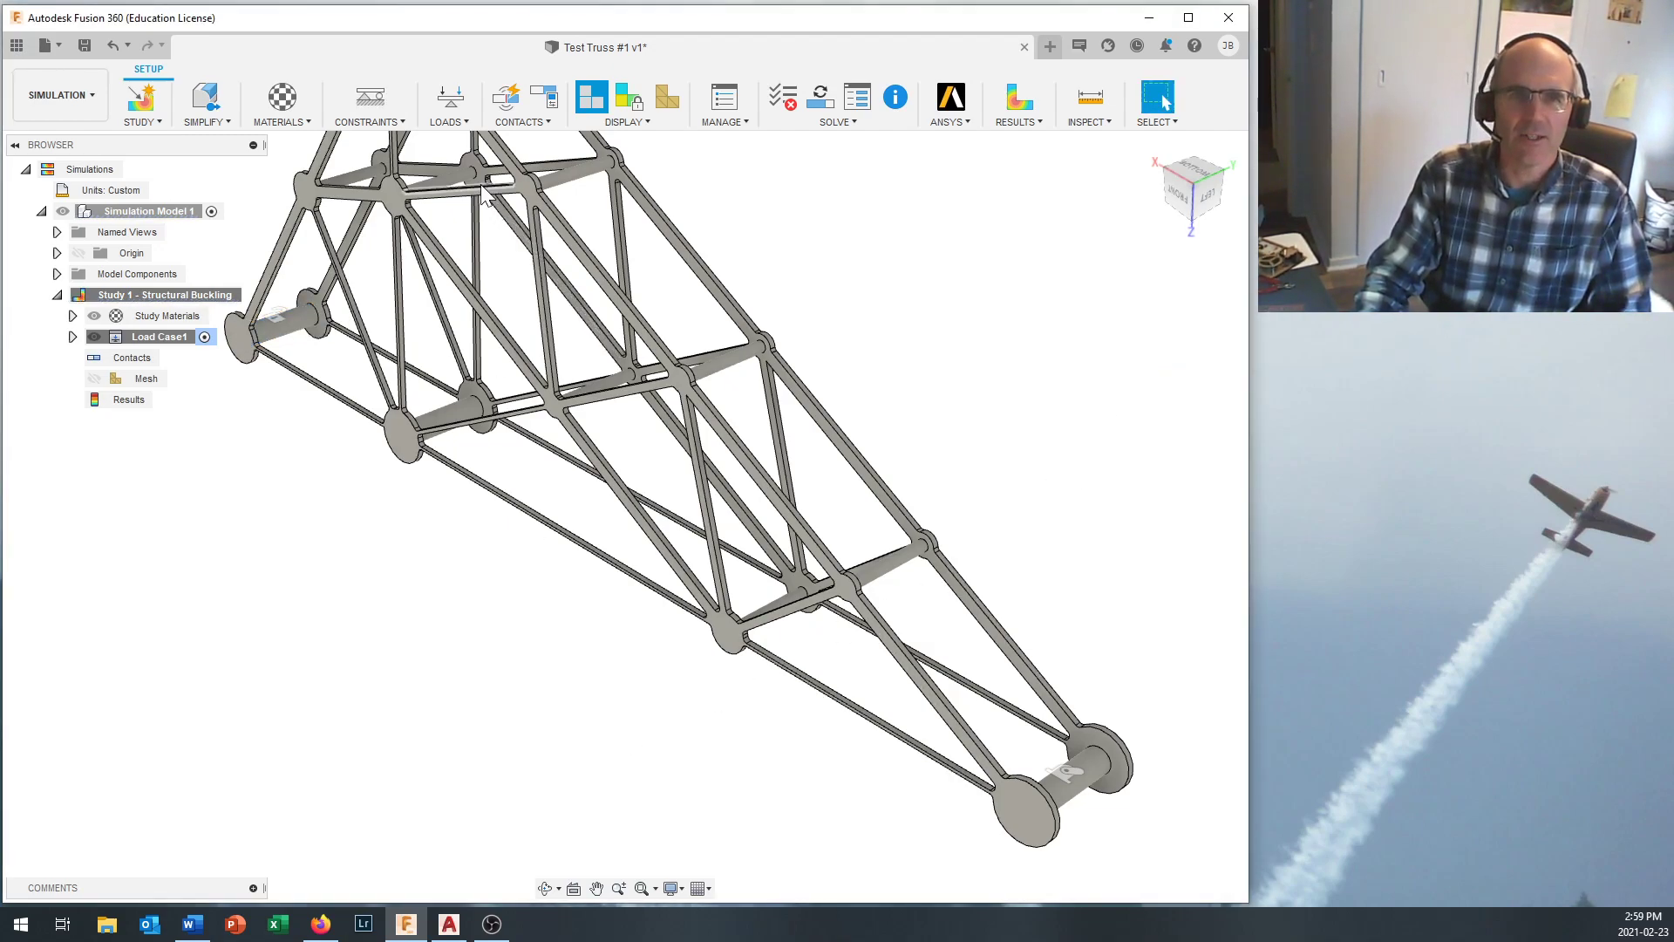
Apply a vector-component force load with Fz of 1 N to the large intermediate connecting pin on the lower chord.
click(449, 123)
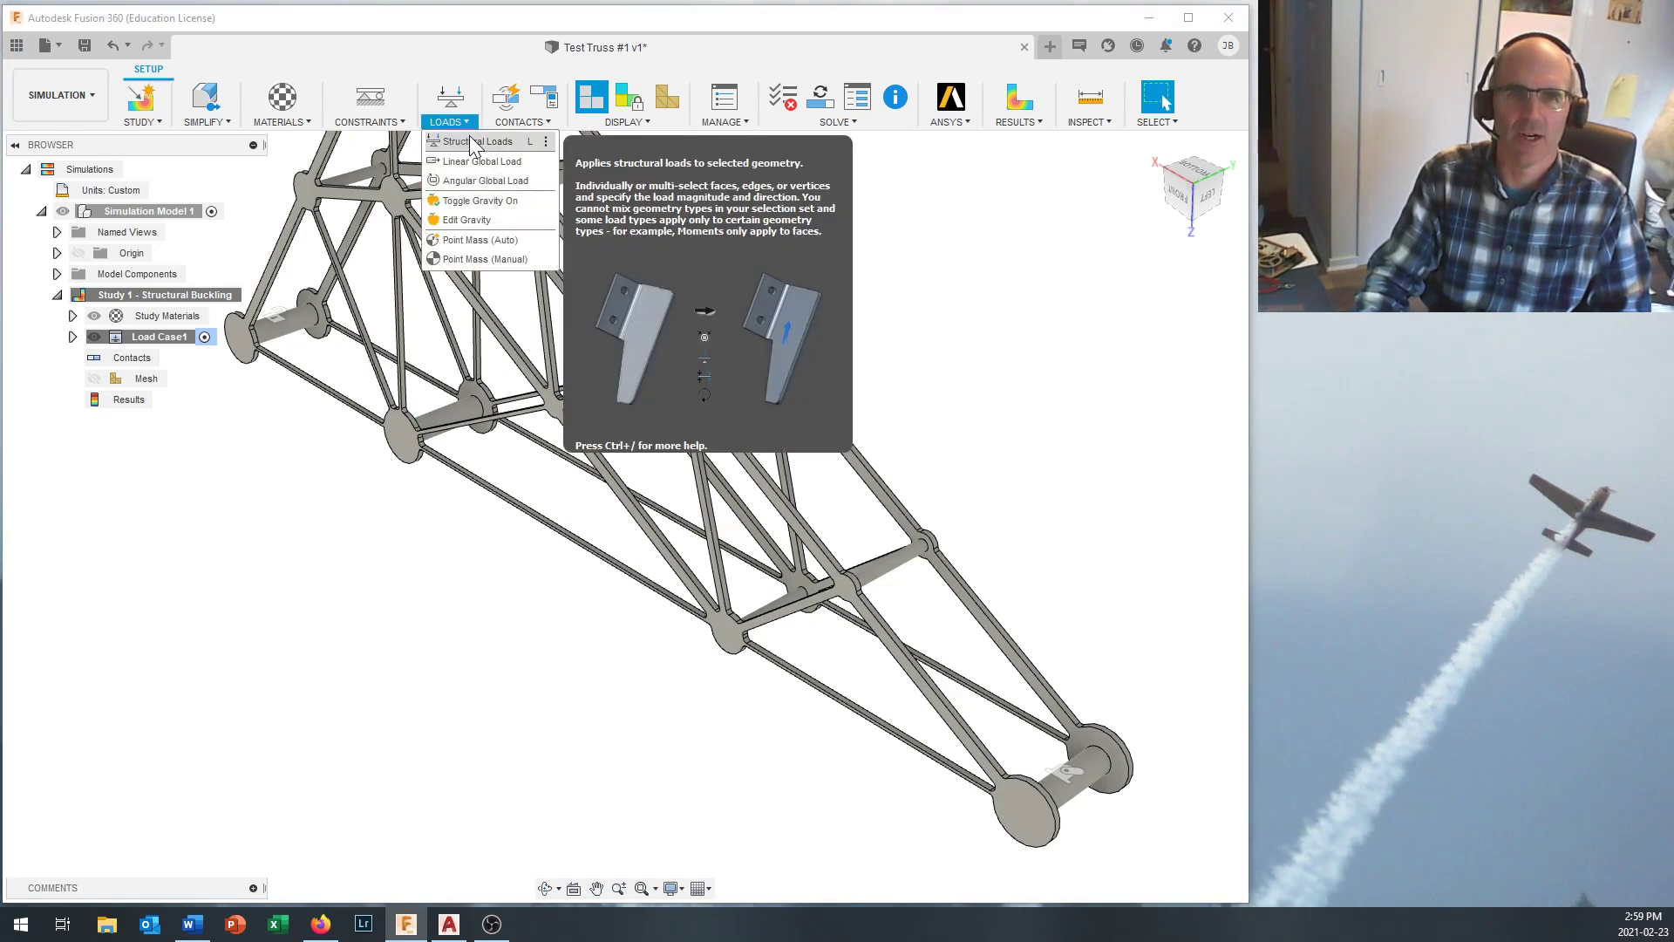
click(470, 140)
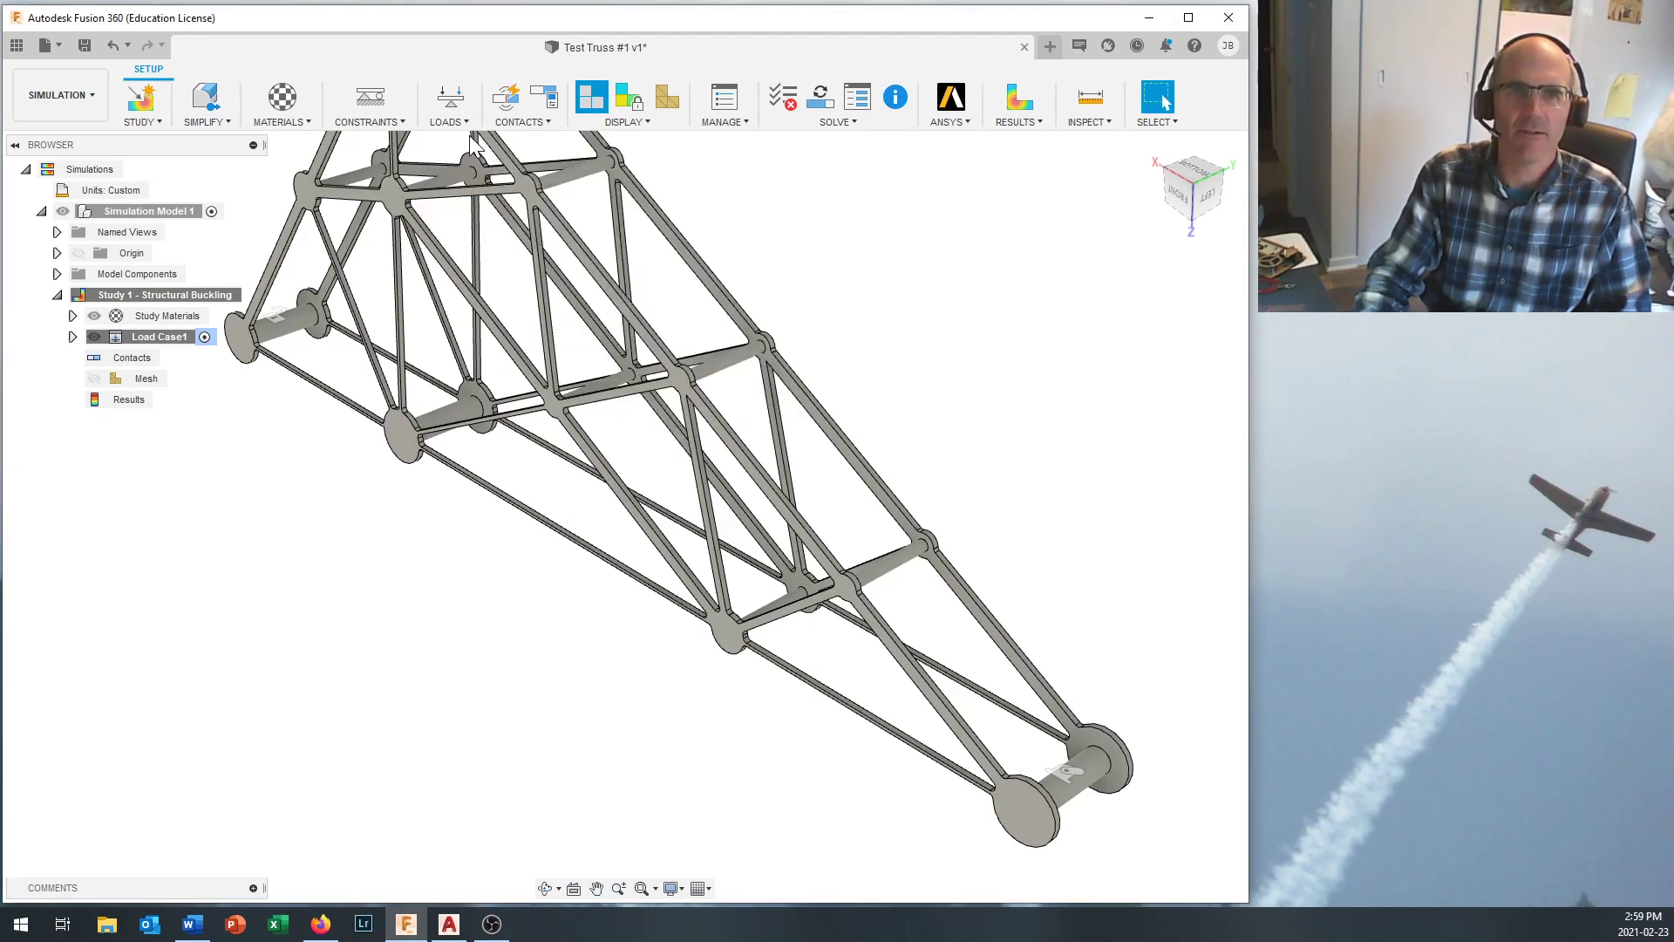
click(445, 412)
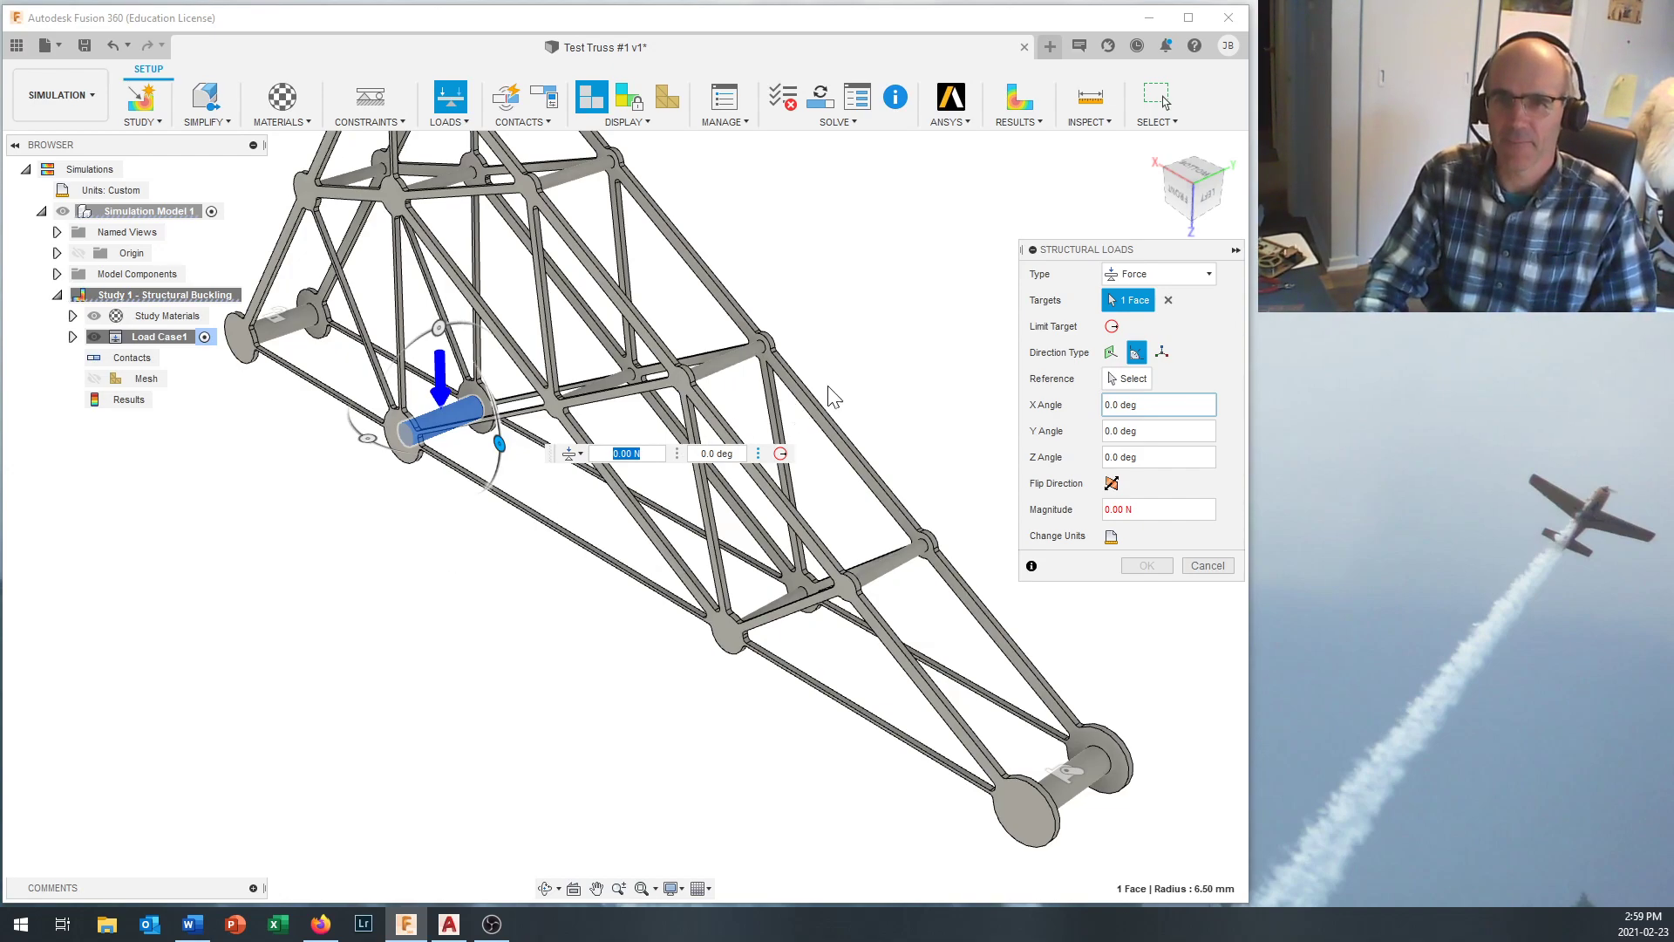
click(1162, 353)
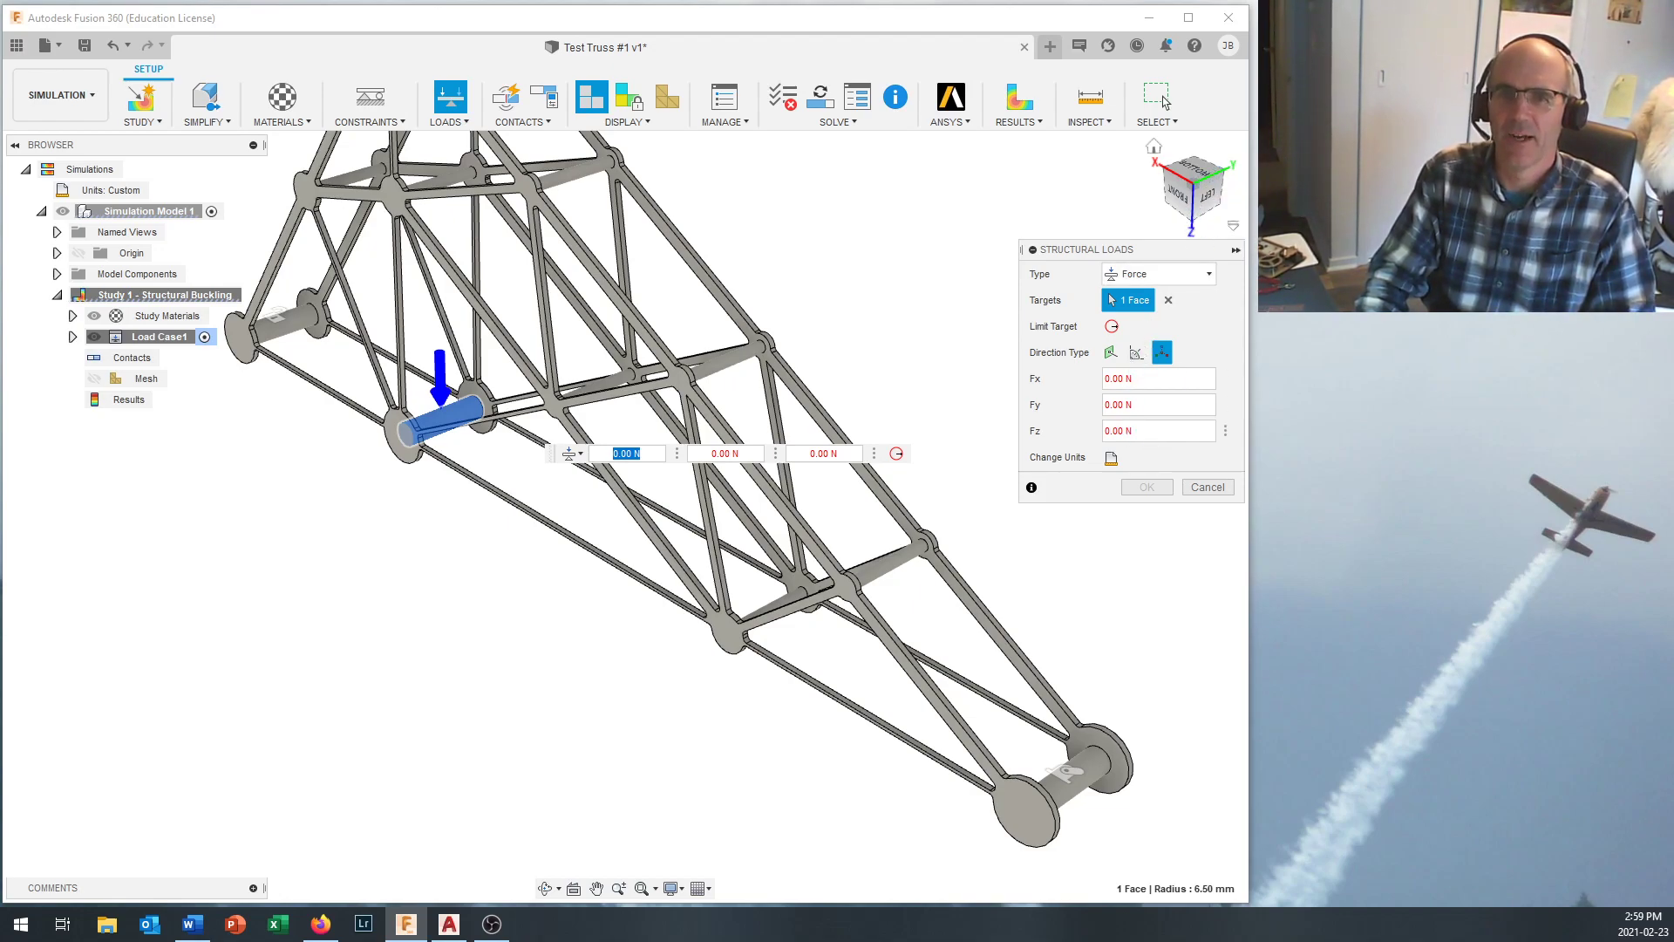
click(1134, 431)
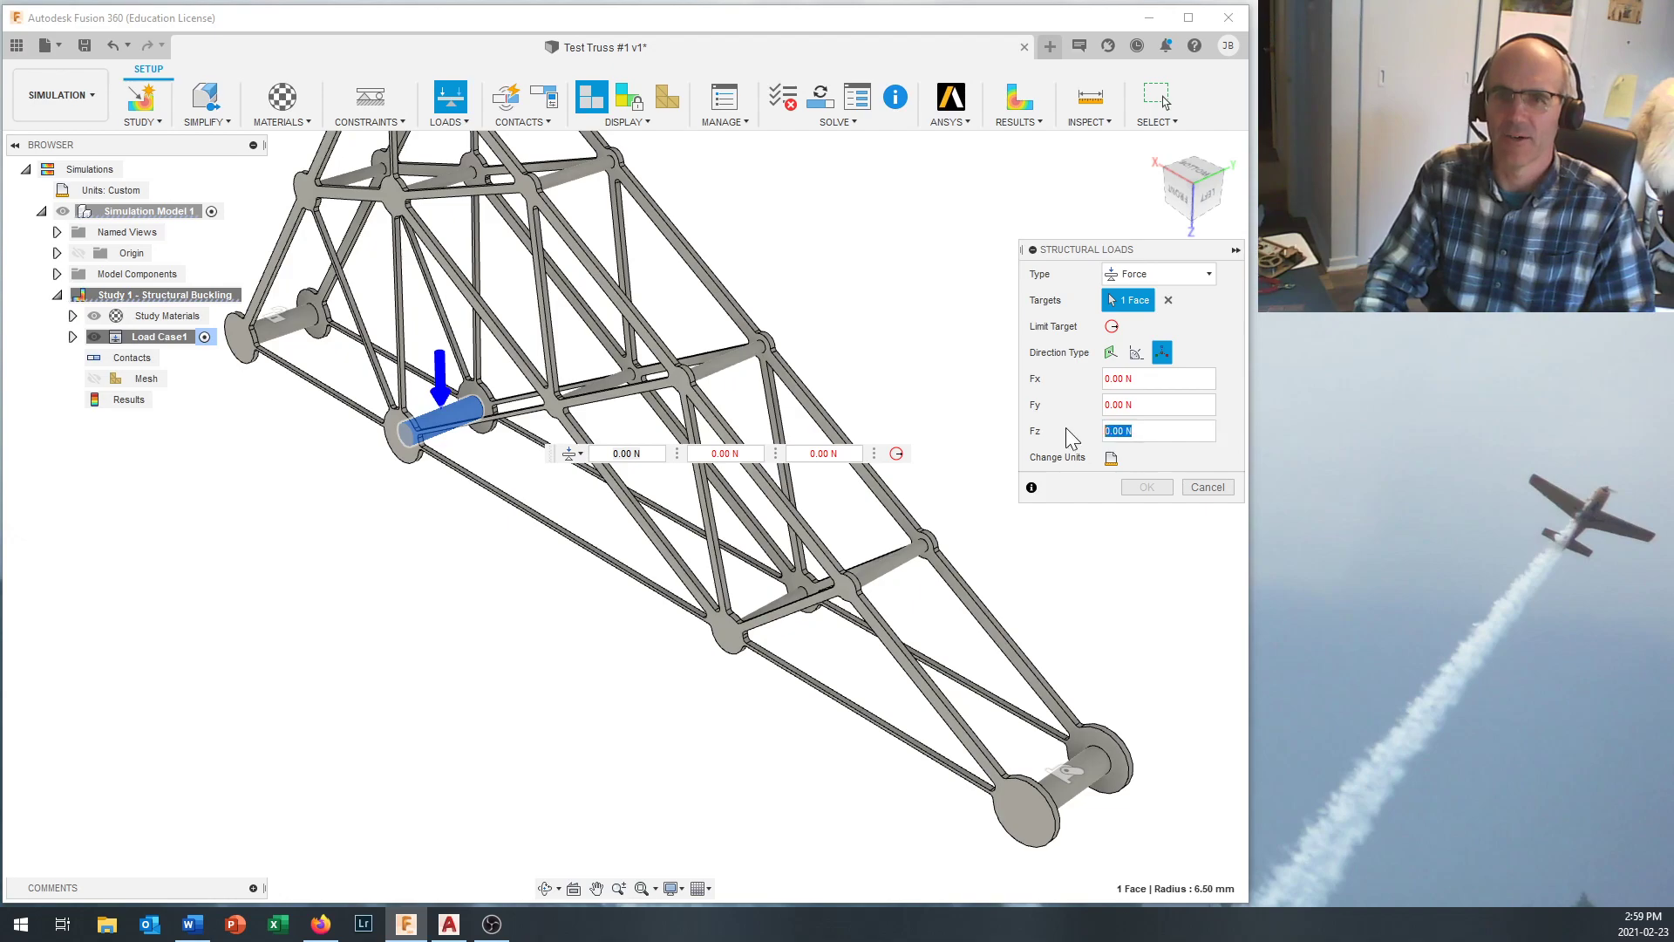
text(1)
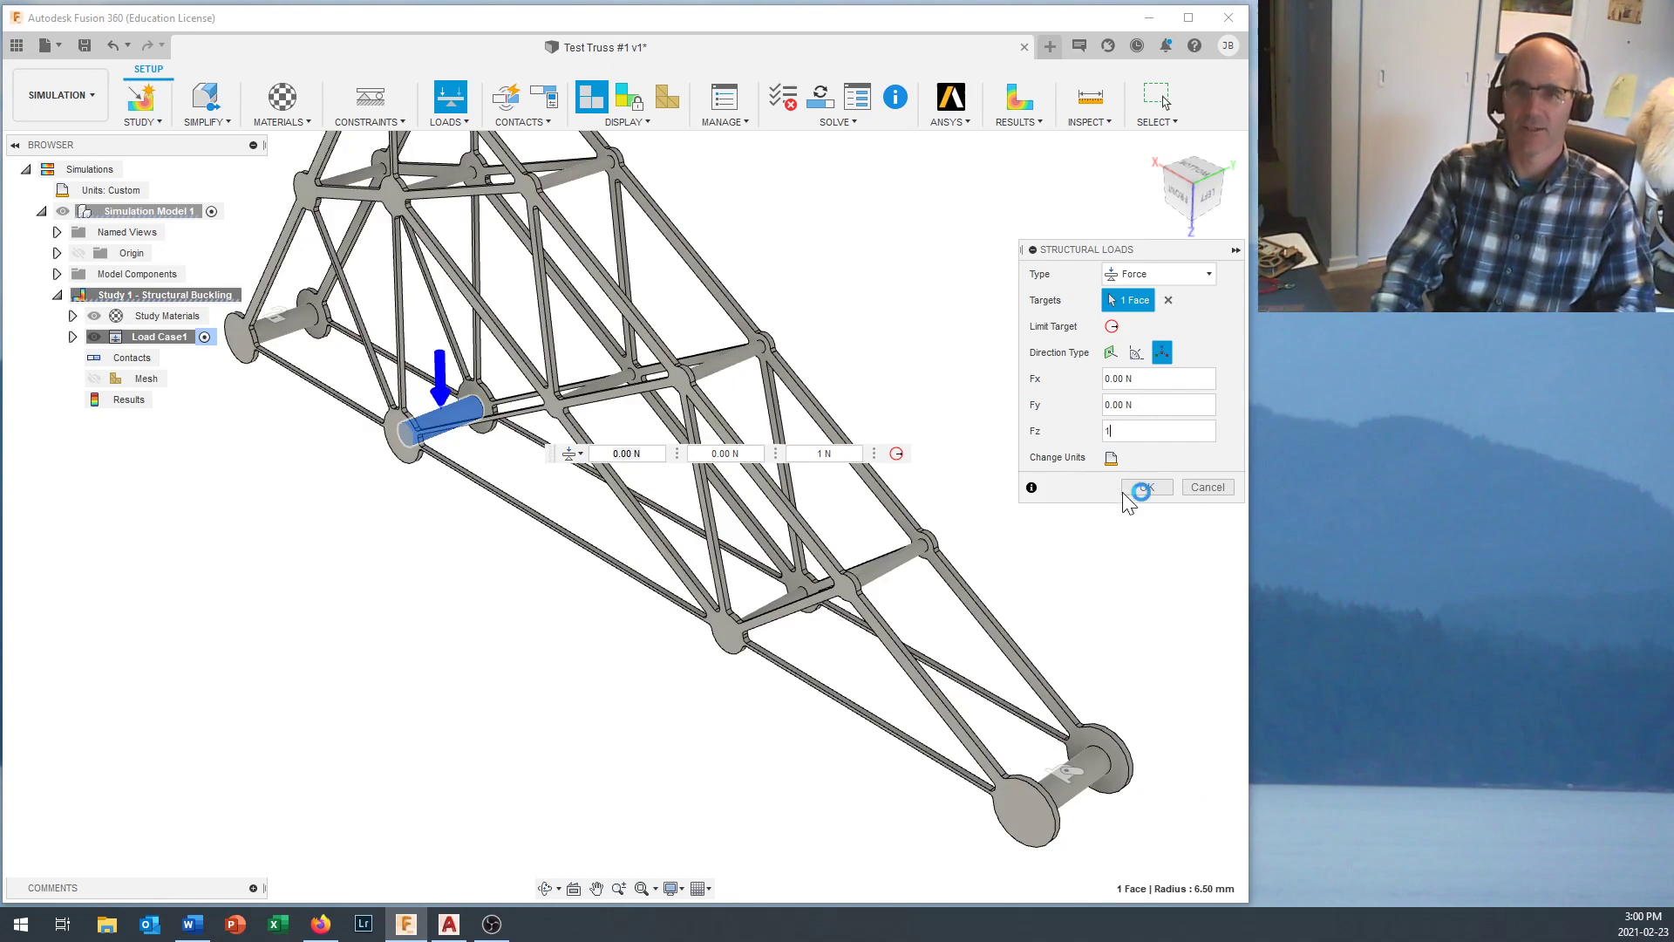
click(1148, 487)
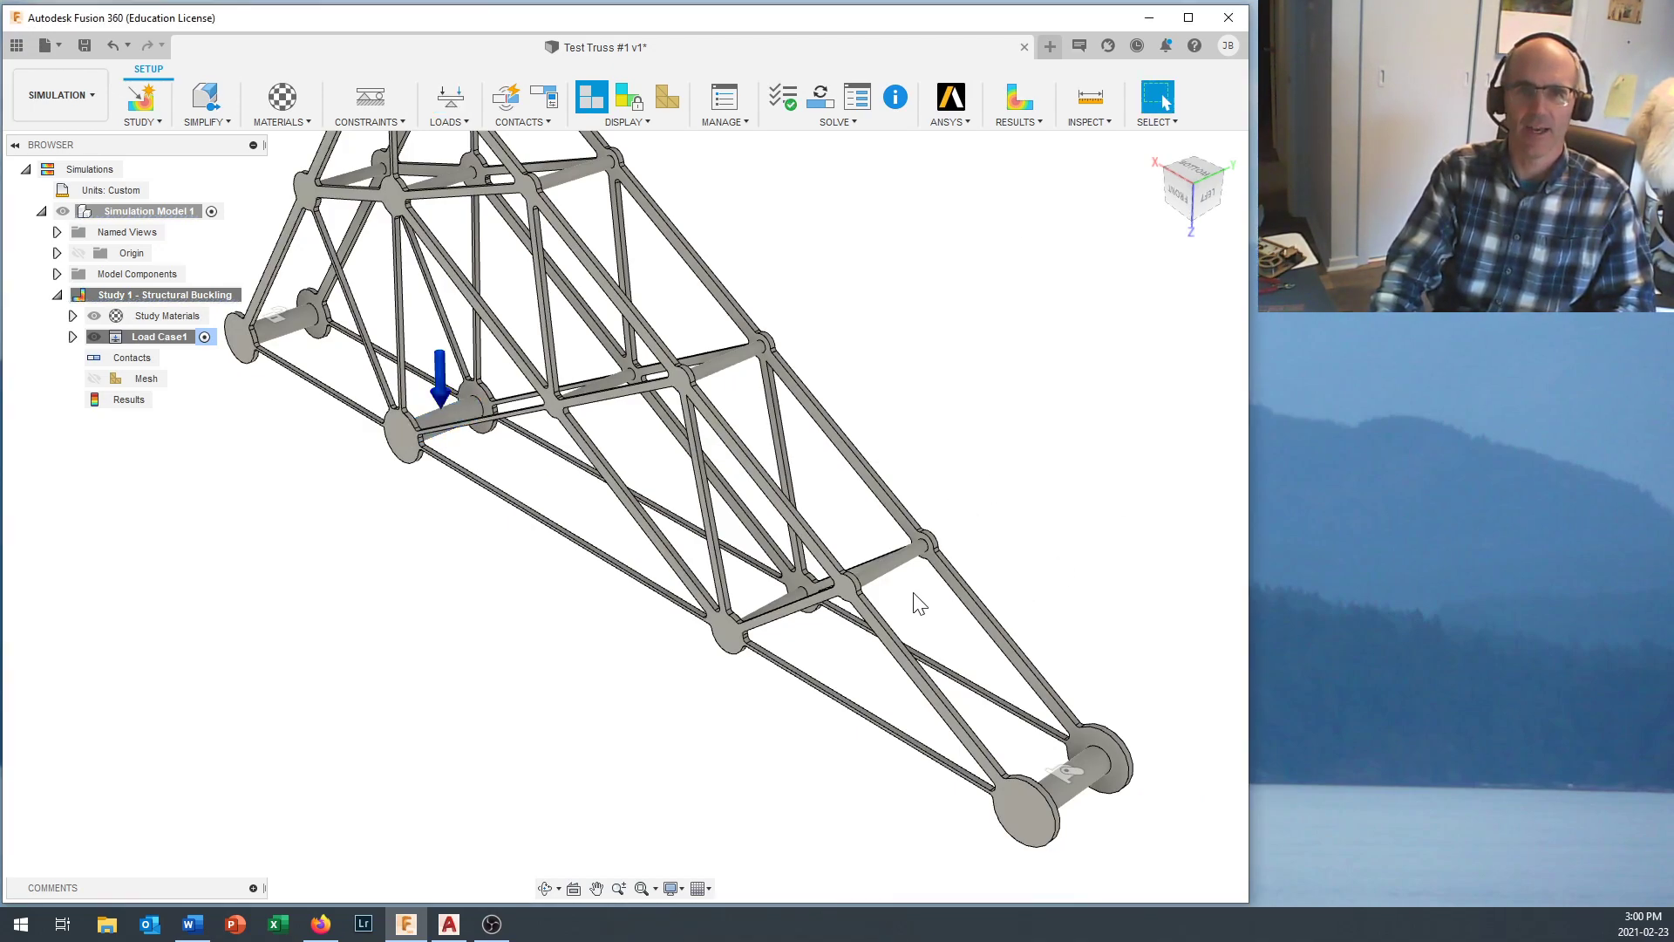
scroll(917, 601, down, 5)
middle_drag(968, 486, 816, 462)
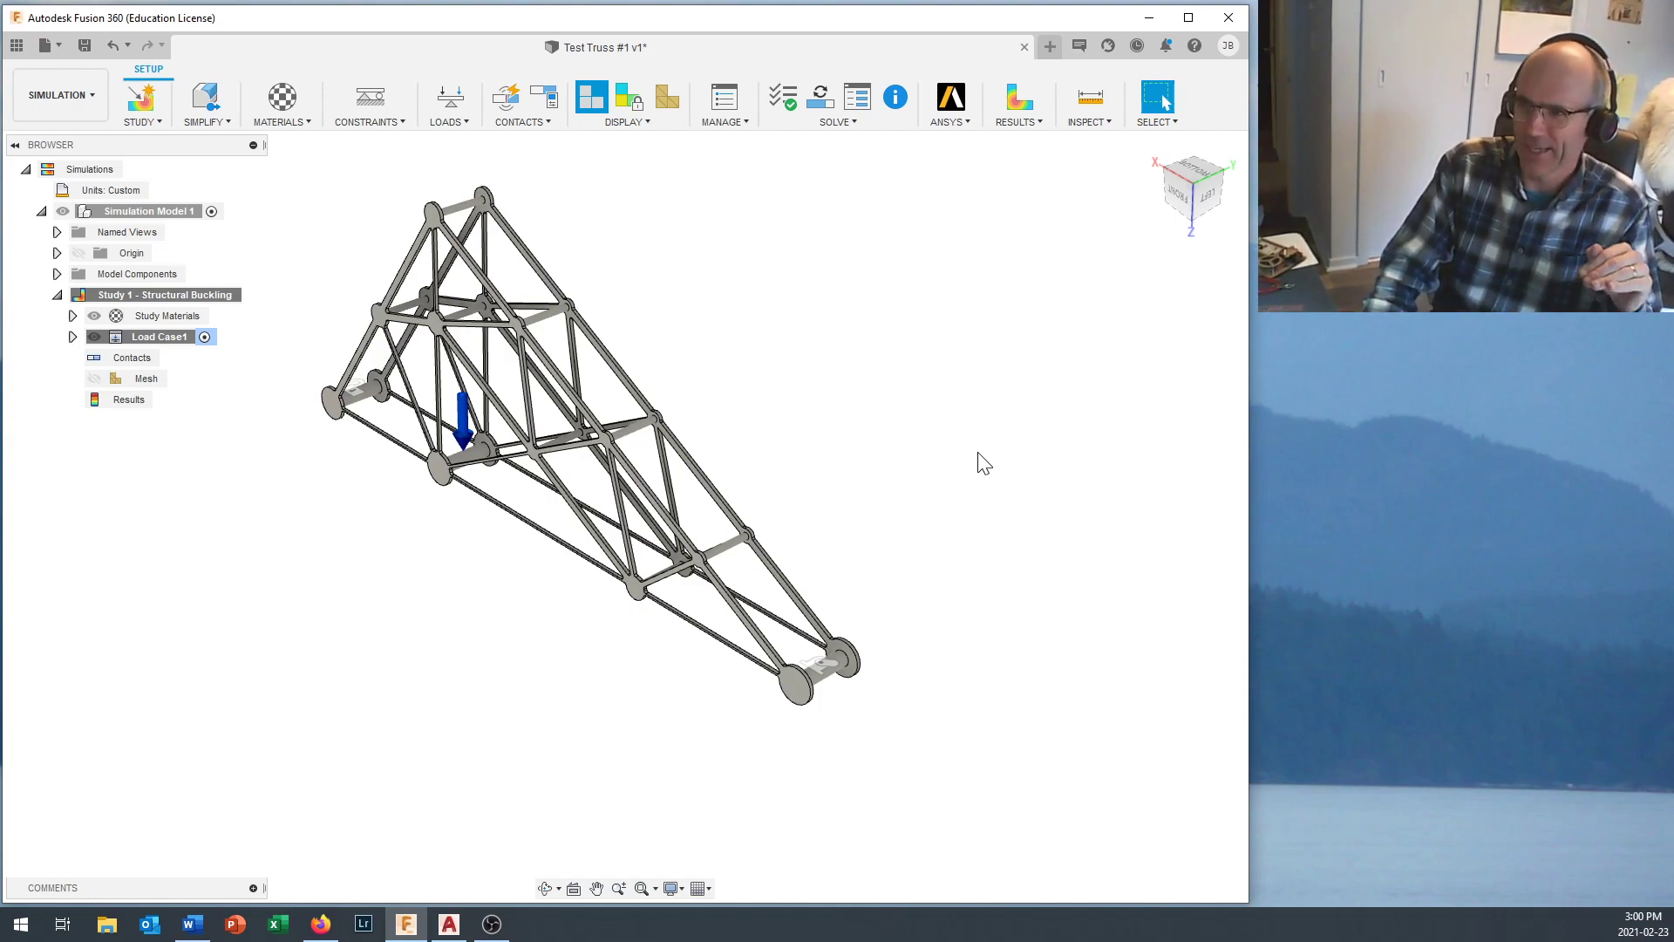
scroll(806, 471, up, 3)
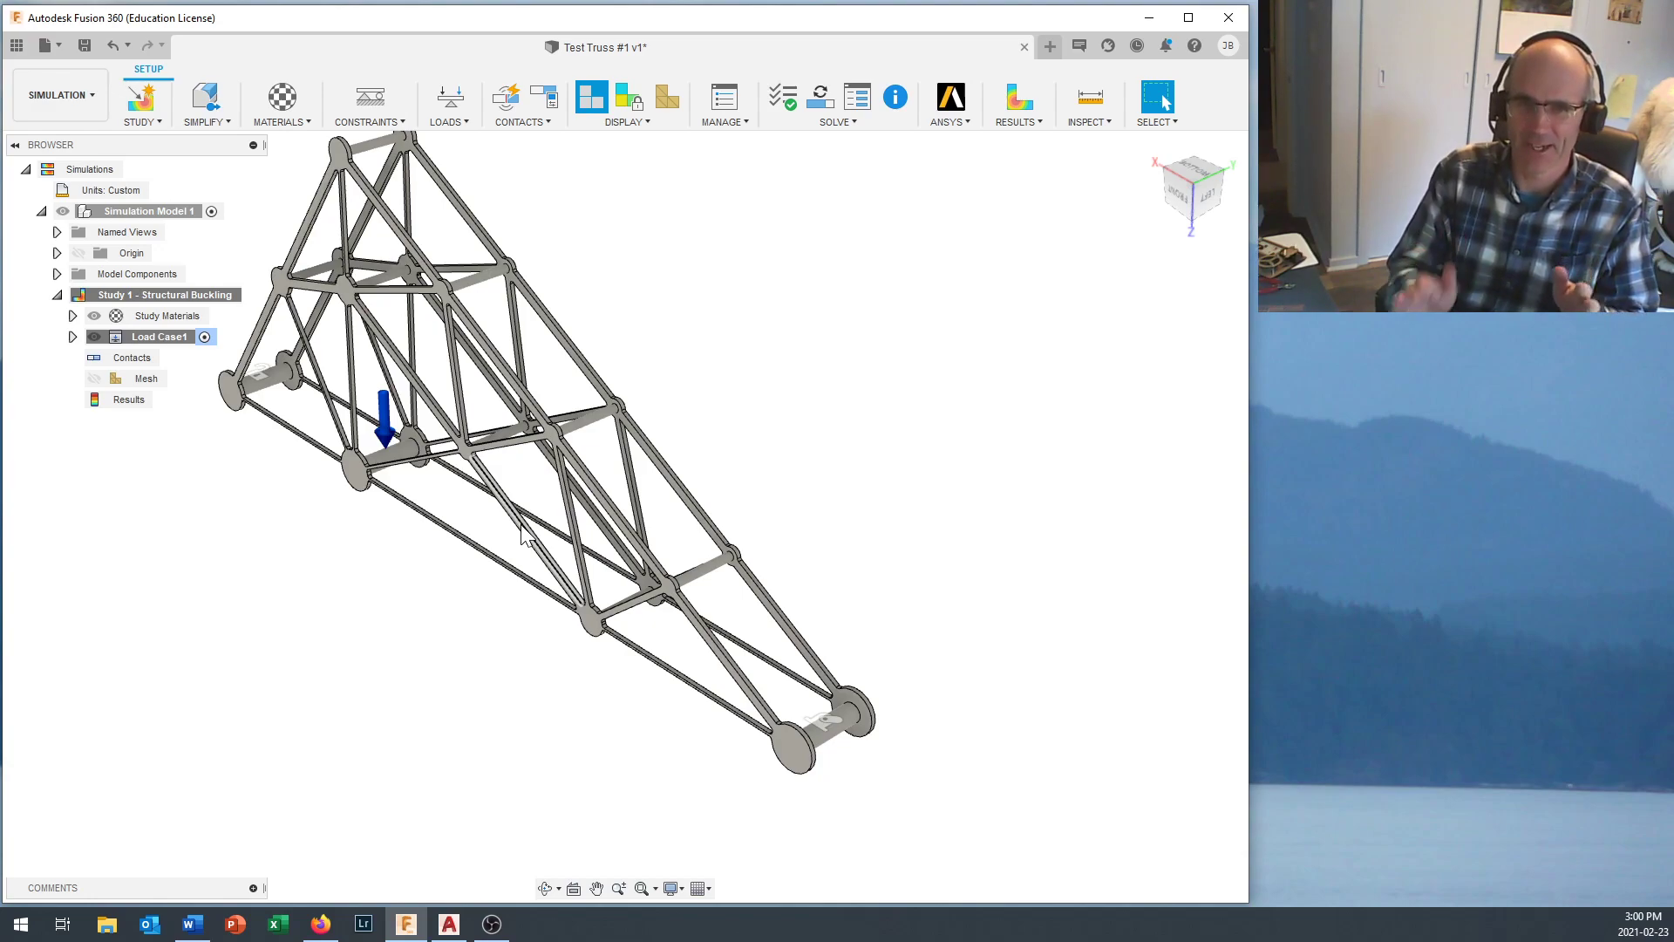
Run the Pre-check on the structural buckling study and dismiss its report.
click(798, 123)
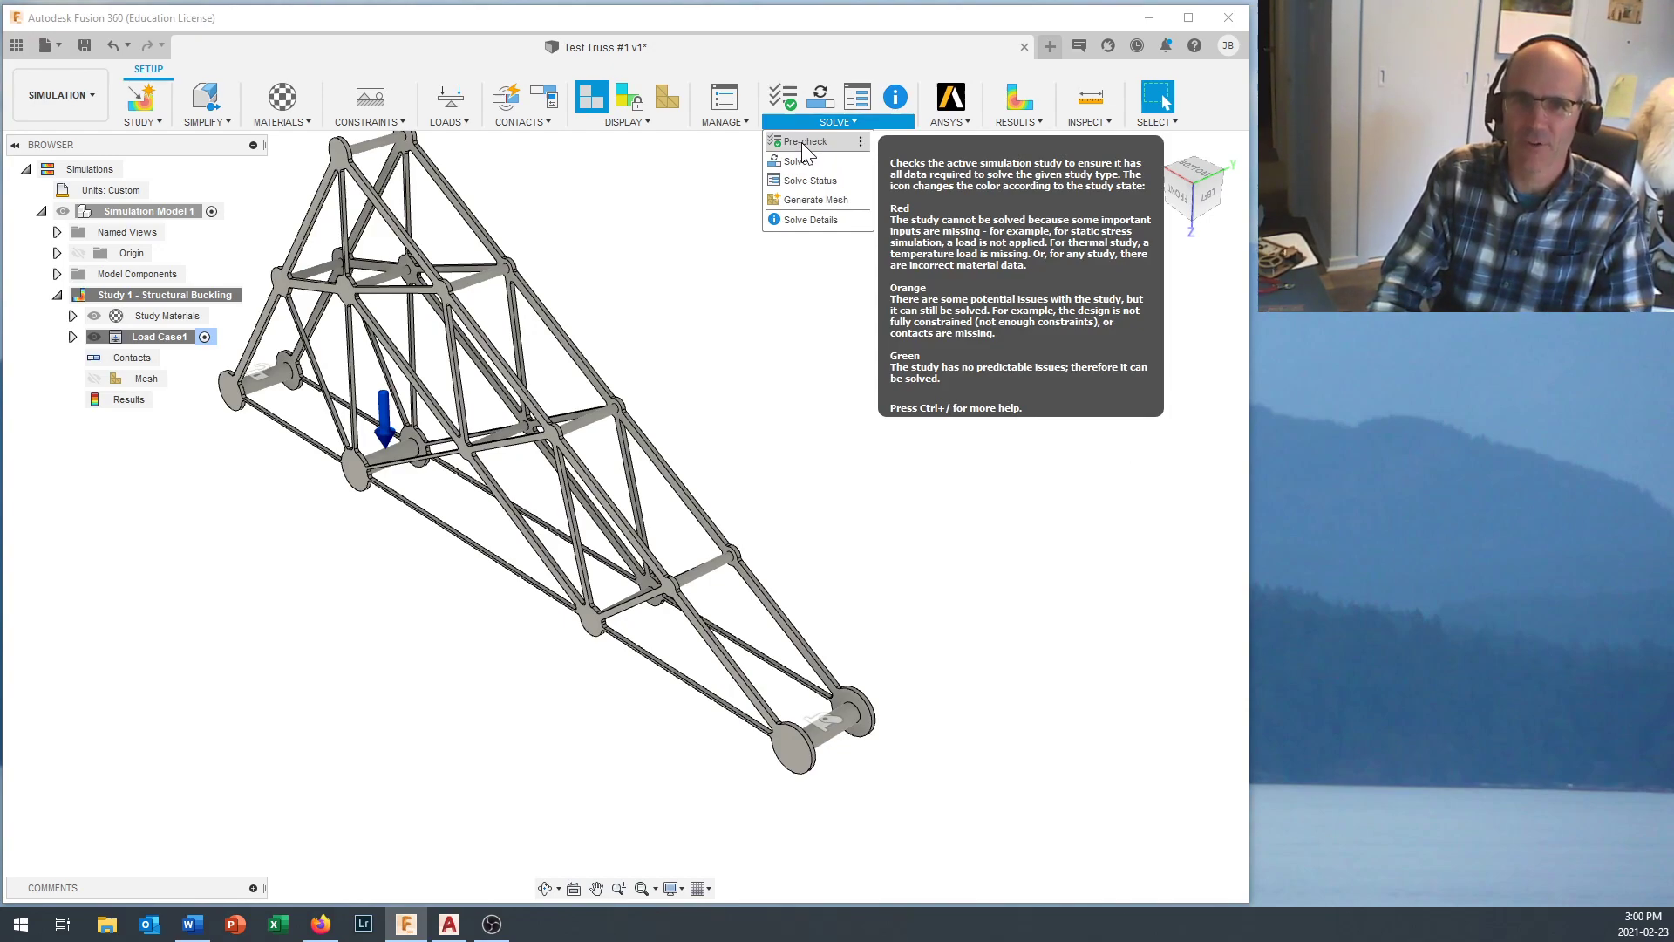
click(802, 143)
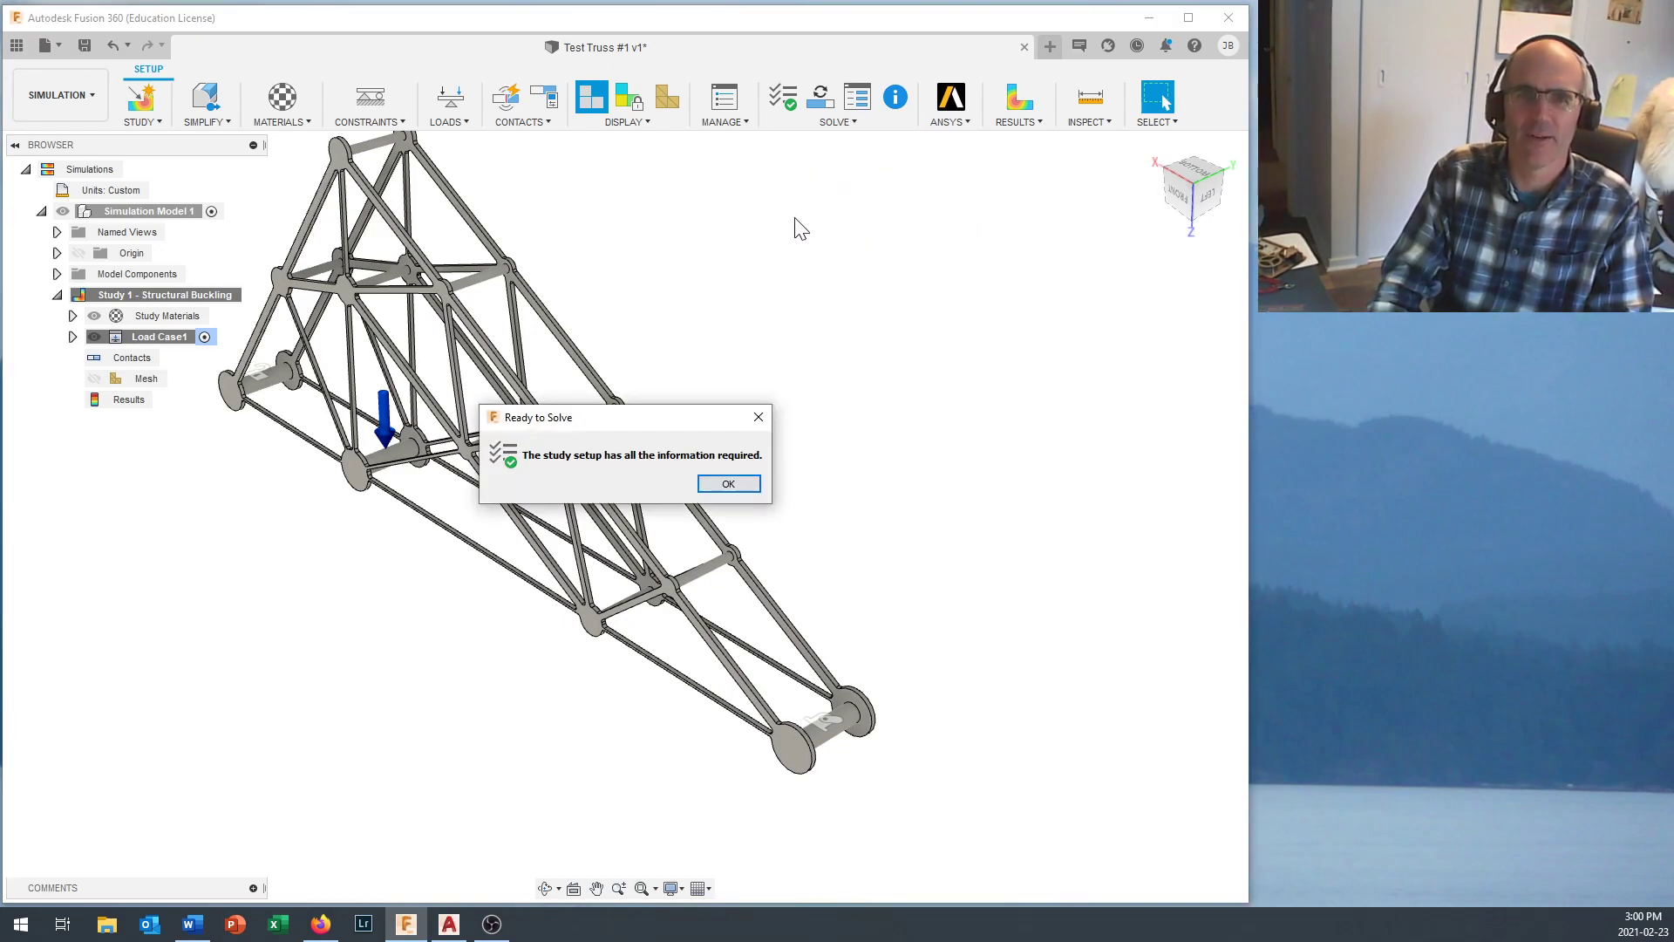
click(731, 488)
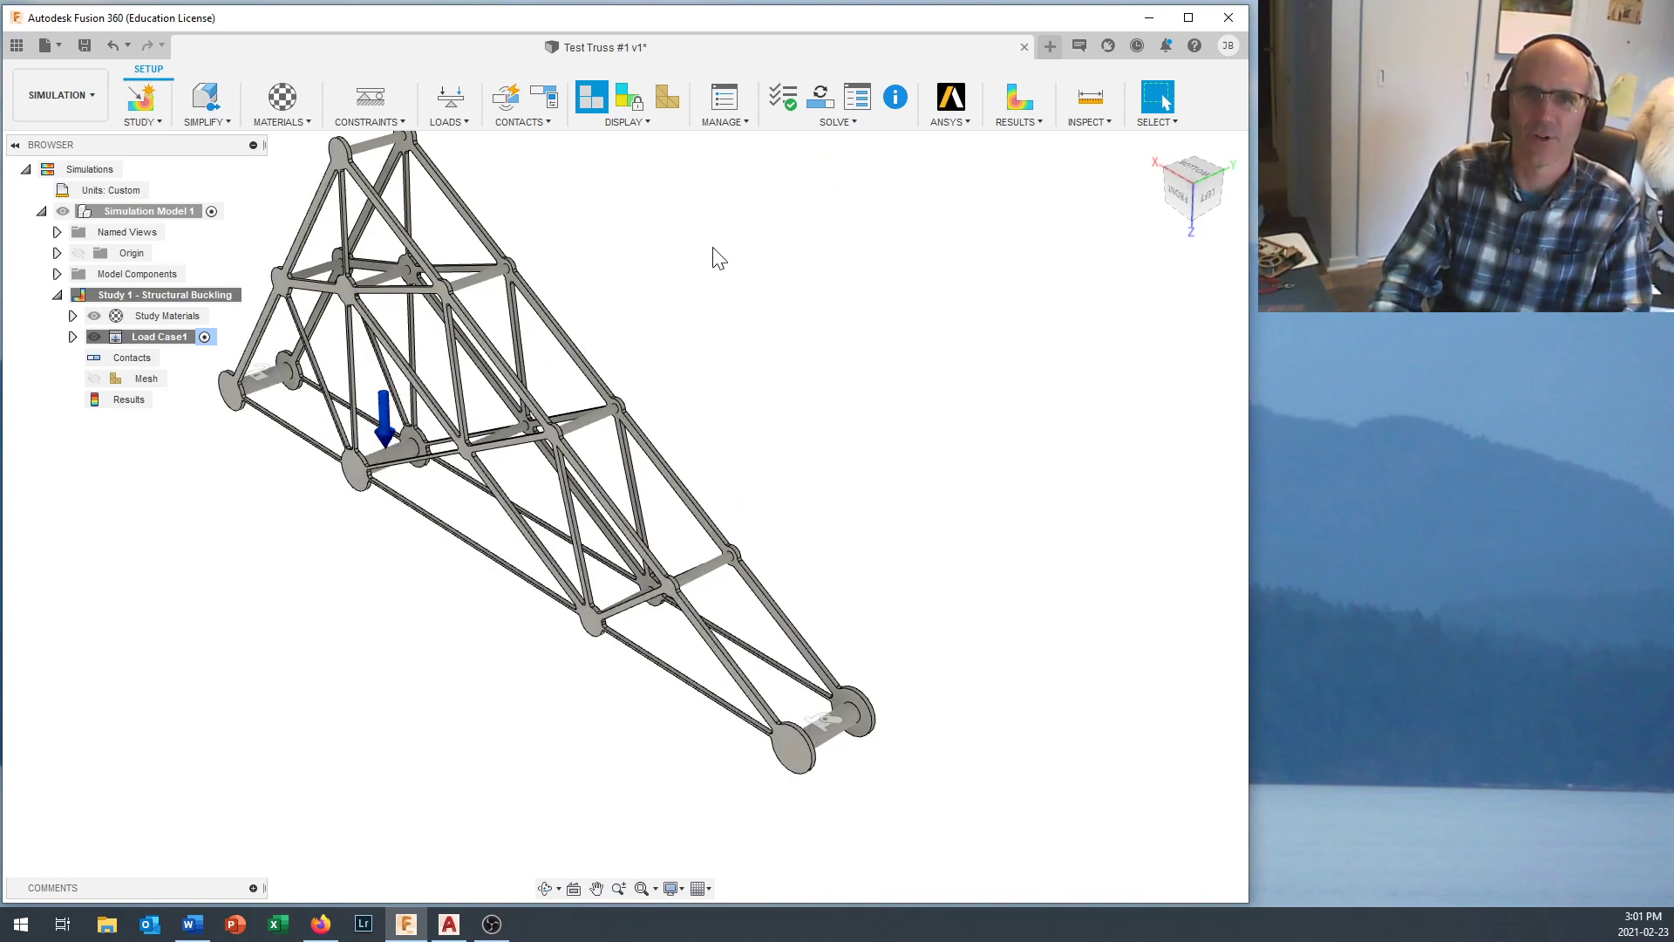
Solve Study 1 - Structural Buckling on the cloud and close the job status once the solve completes.
click(823, 122)
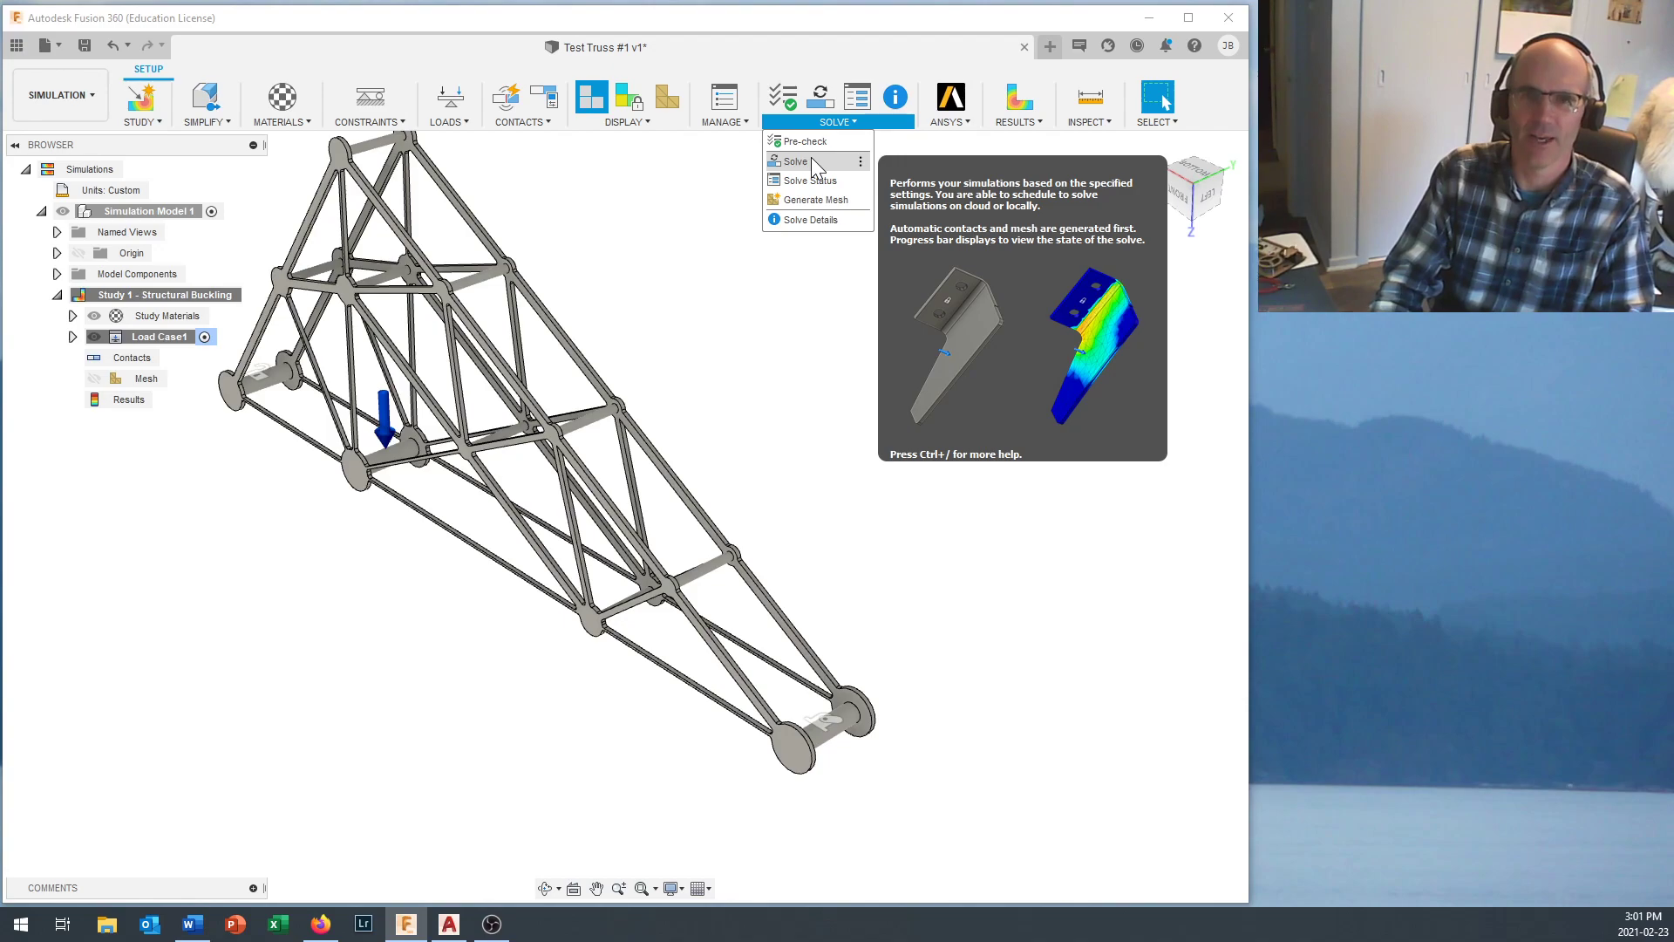
click(811, 163)
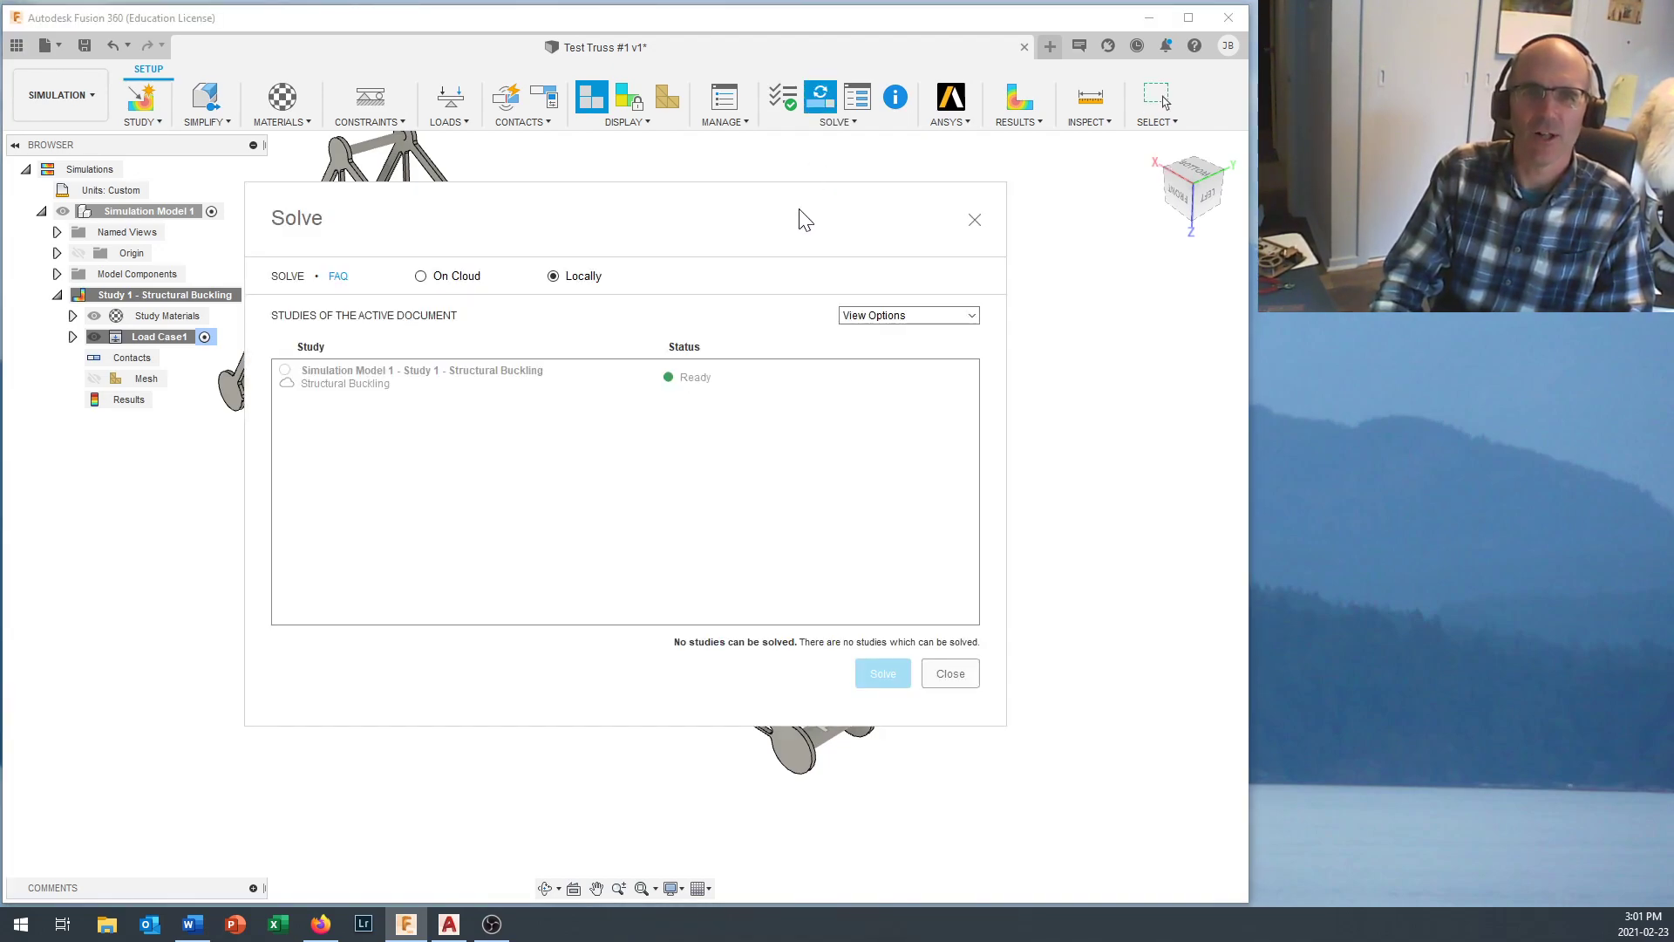
click(430, 278)
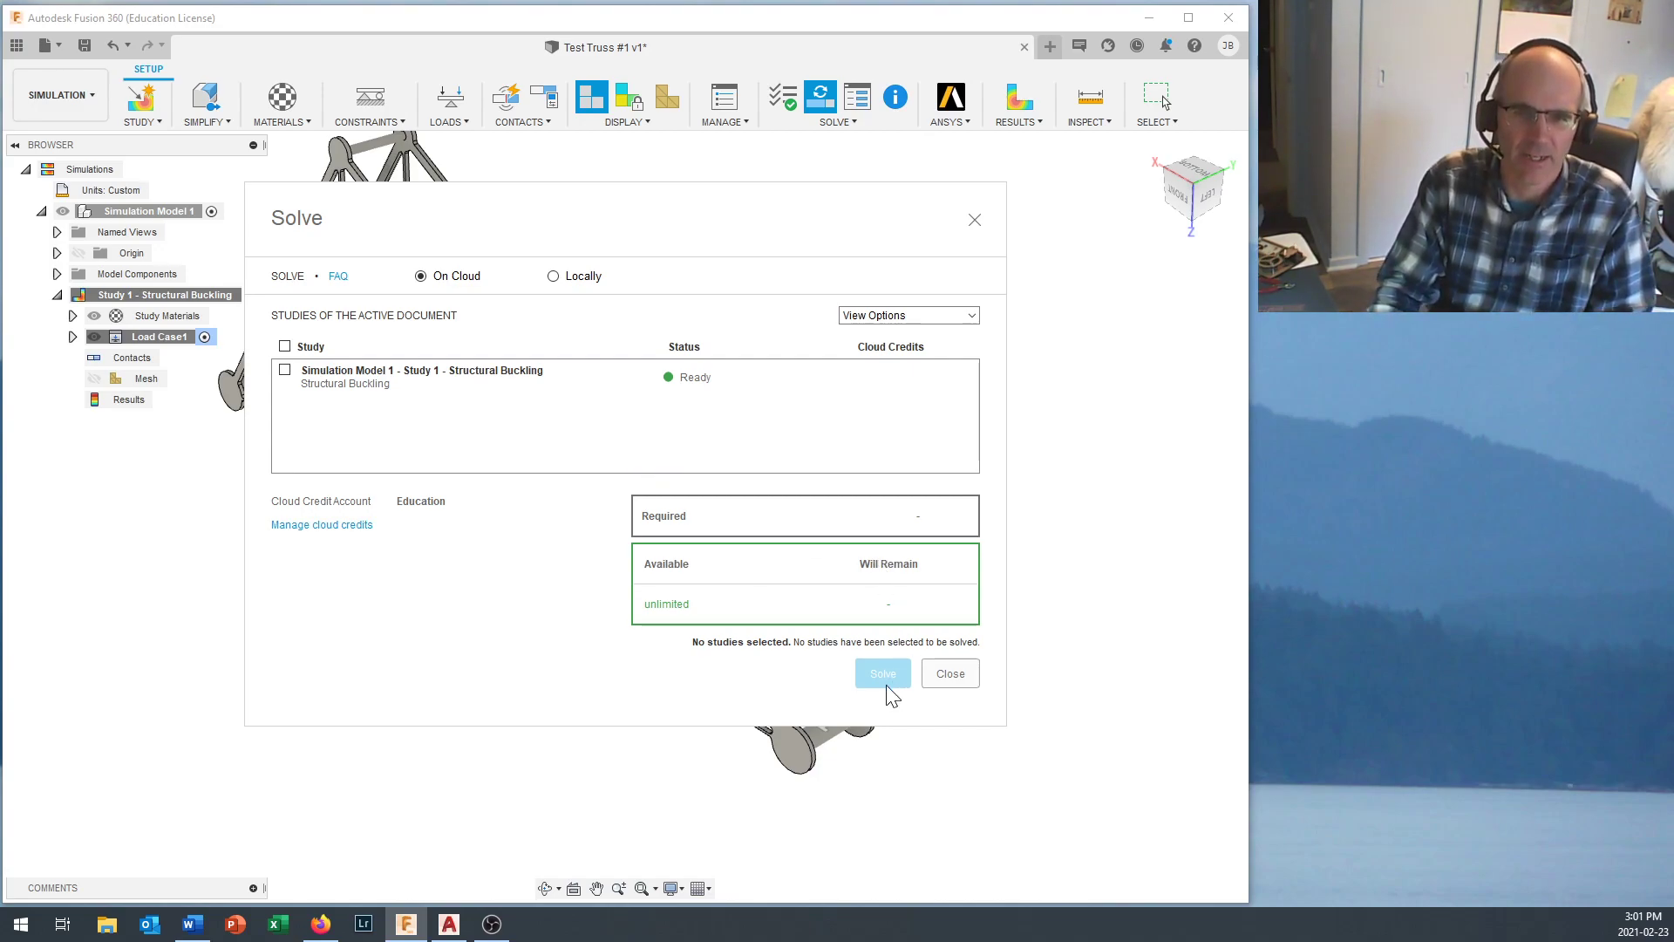
click(285, 370)
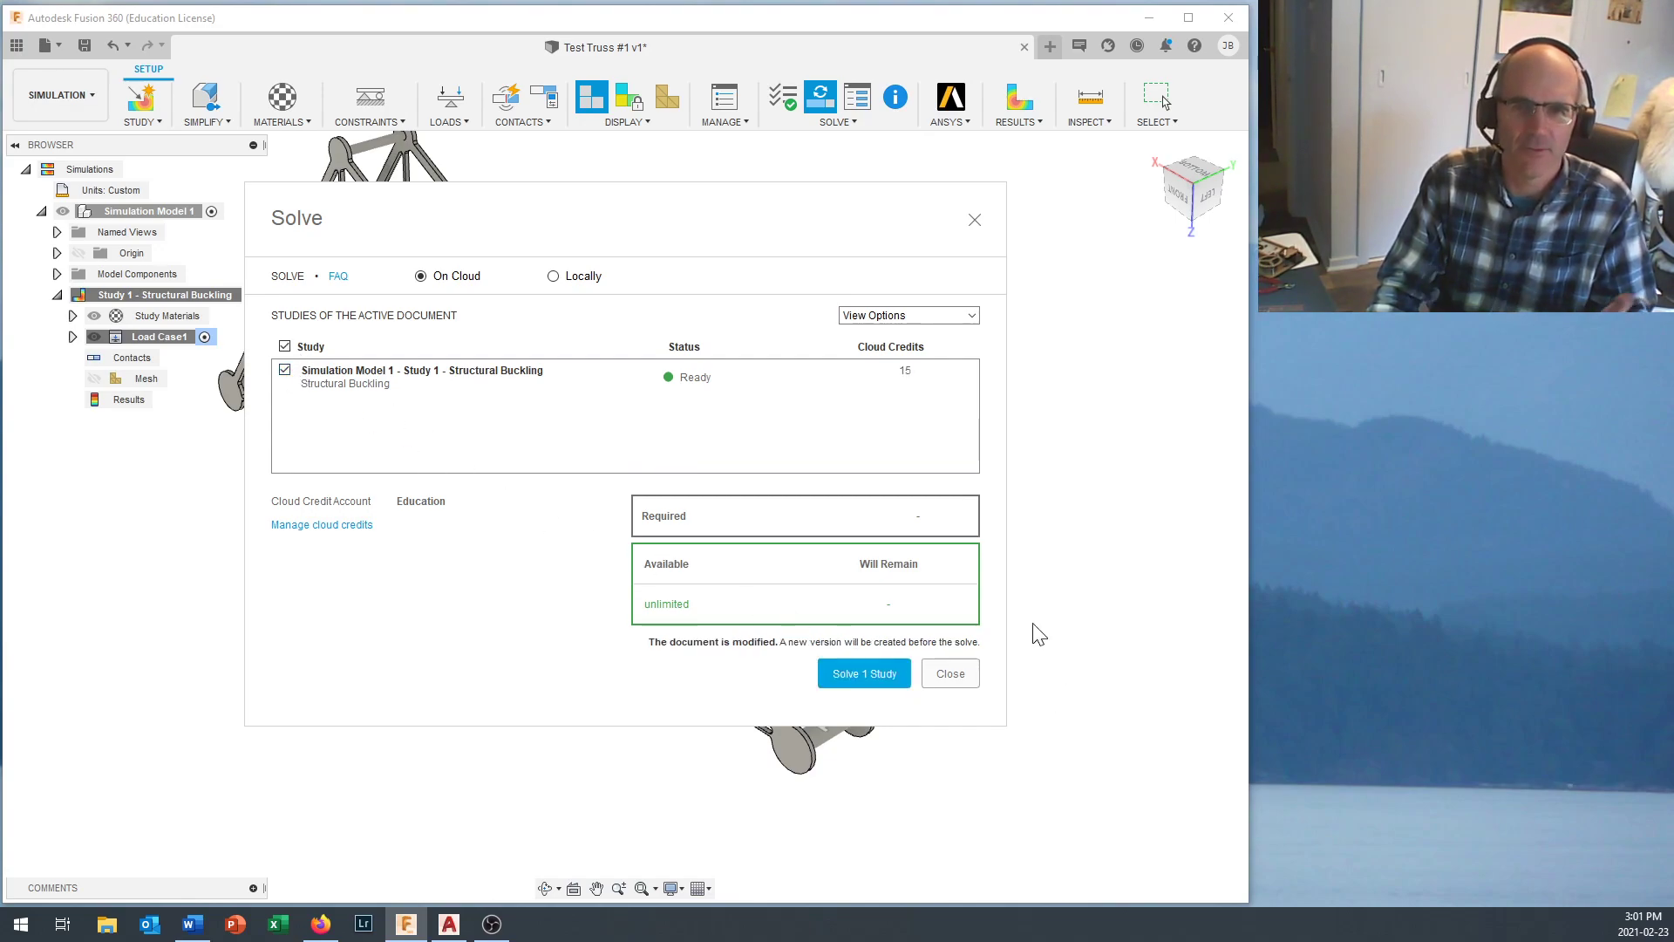
click(881, 674)
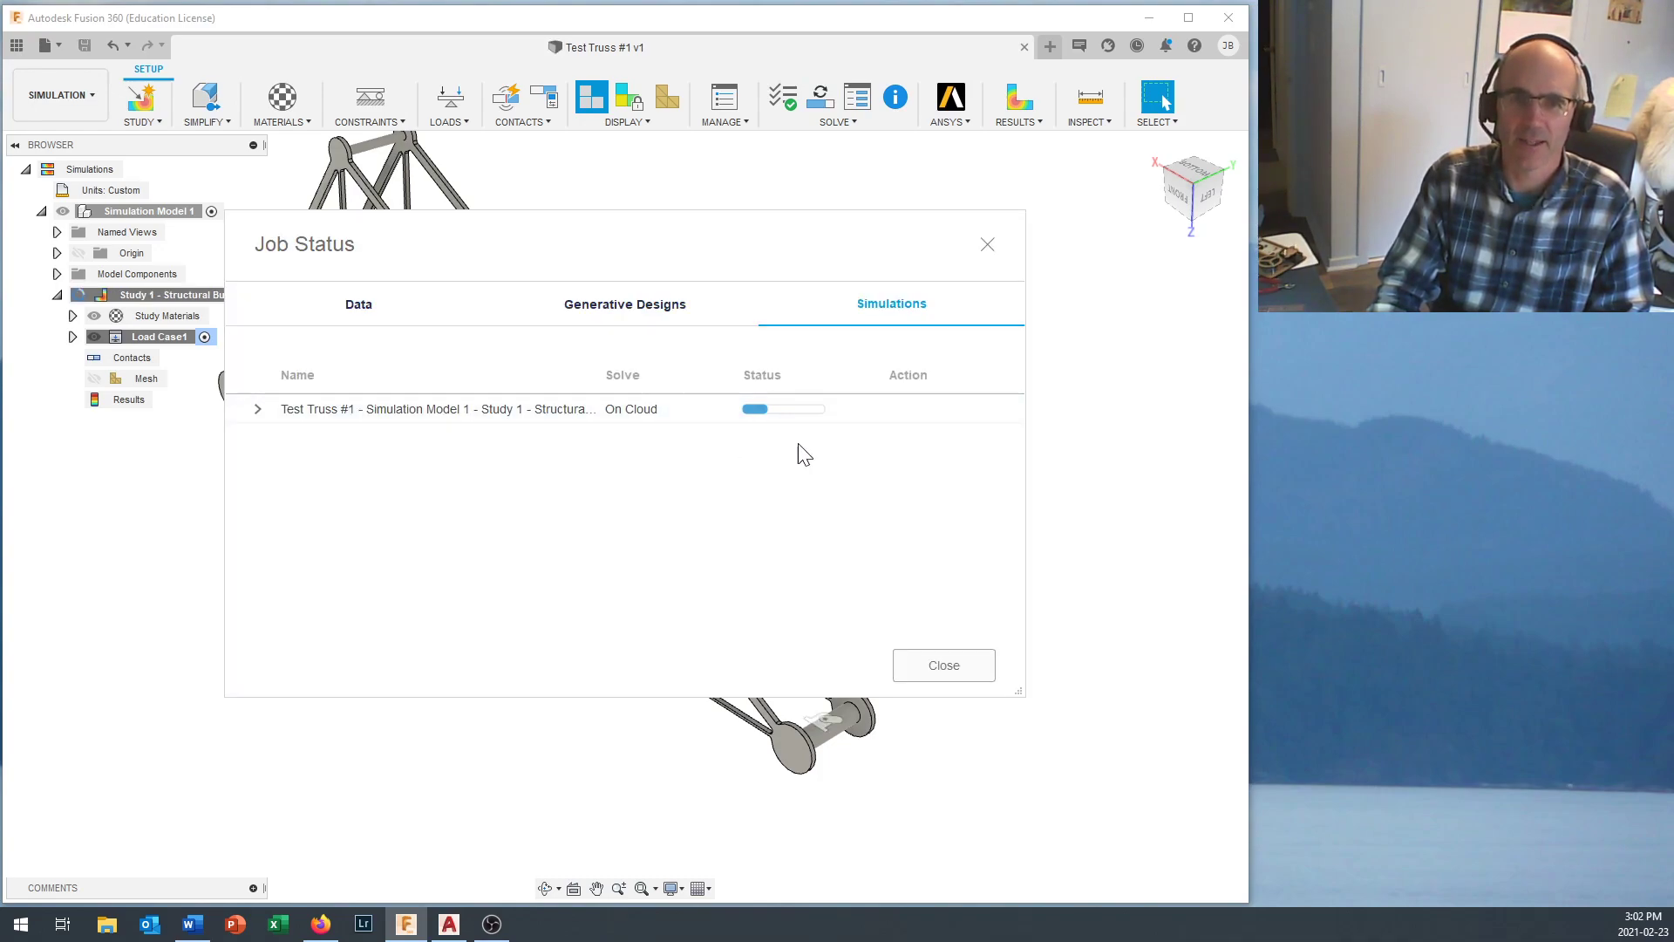
mouse_move(812, 409)
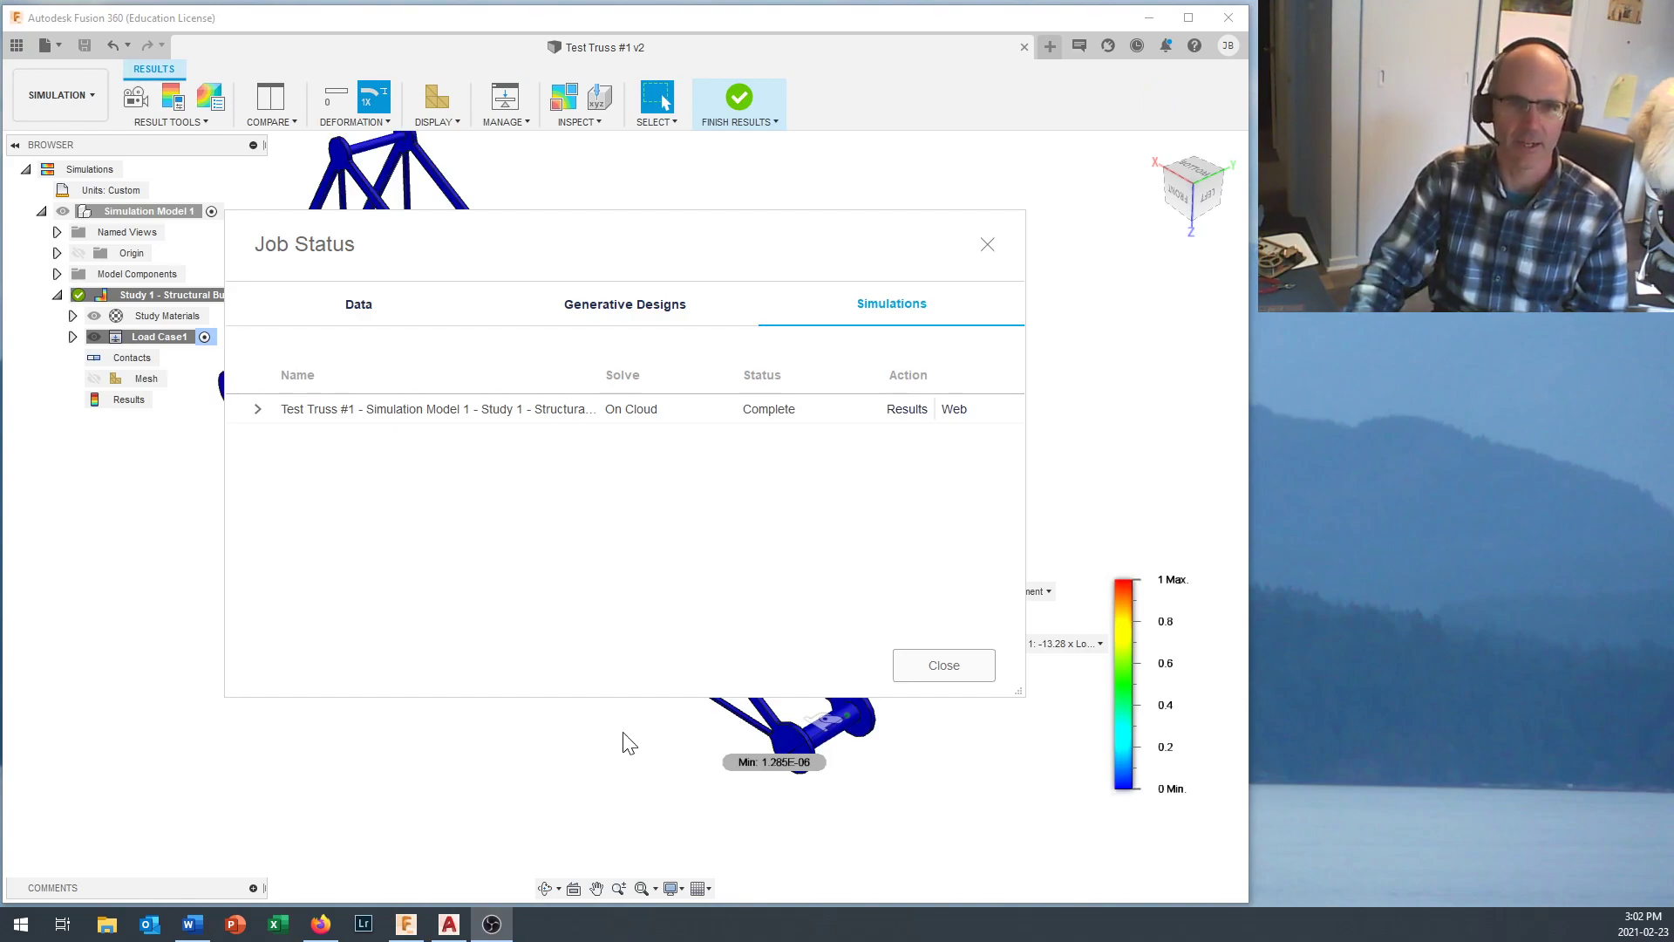
click(944, 666)
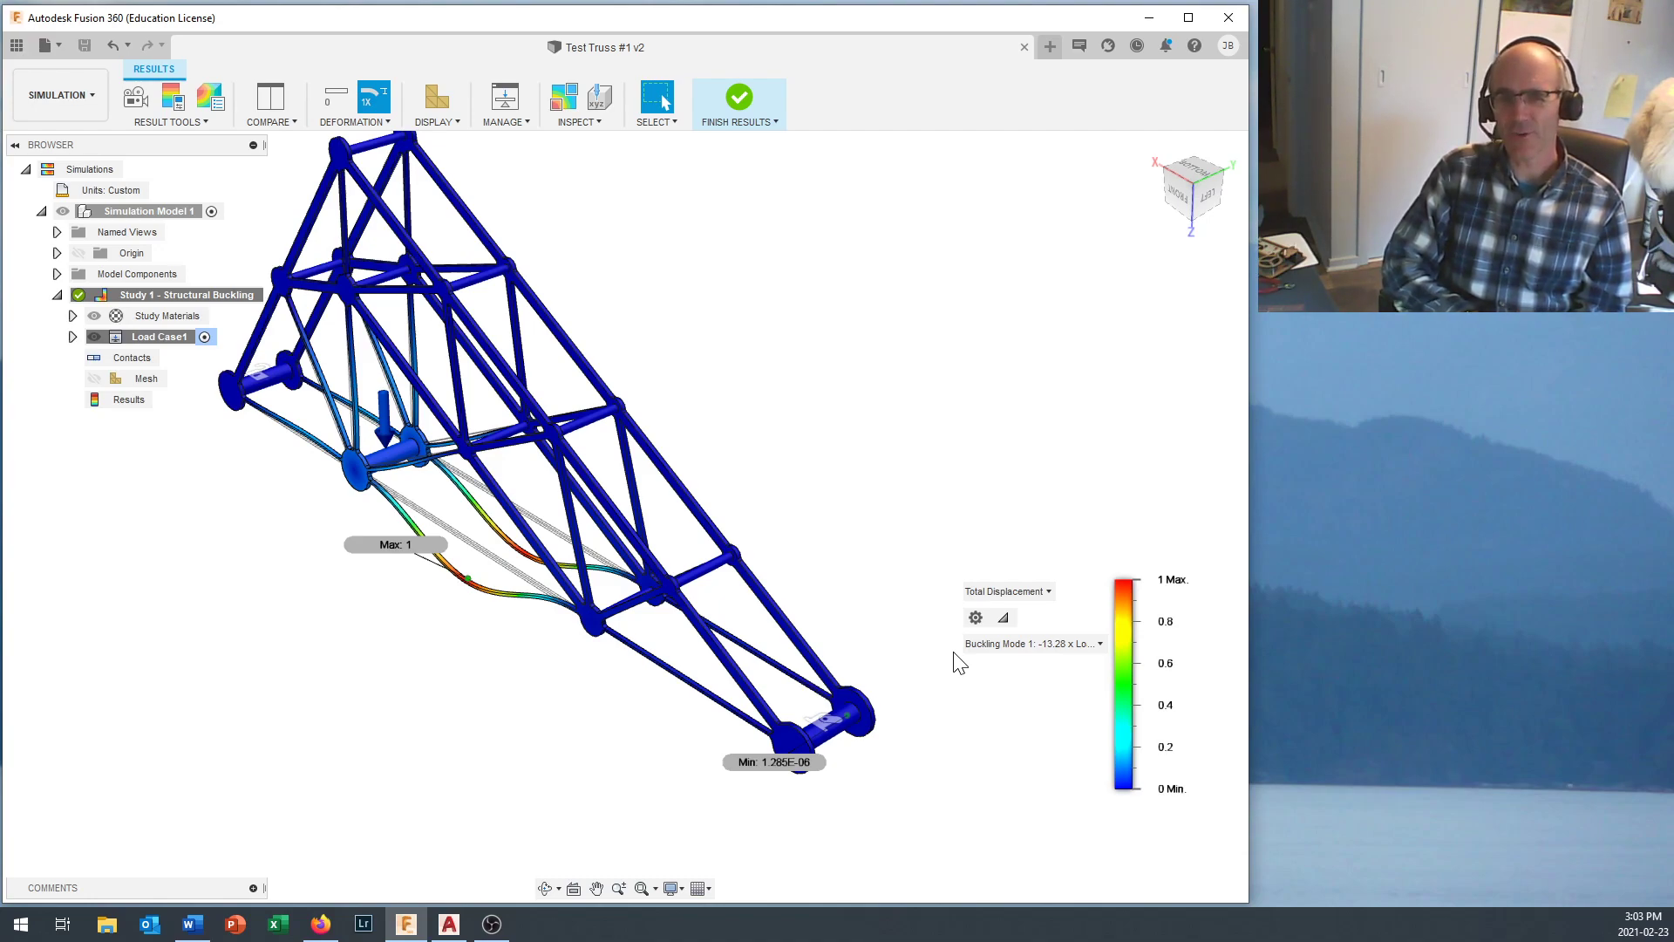
Compare the displacement shapes of Buckling Modes 2 and 3, and return the display to Buckling Mode 1.
mouse_move(1122, 661)
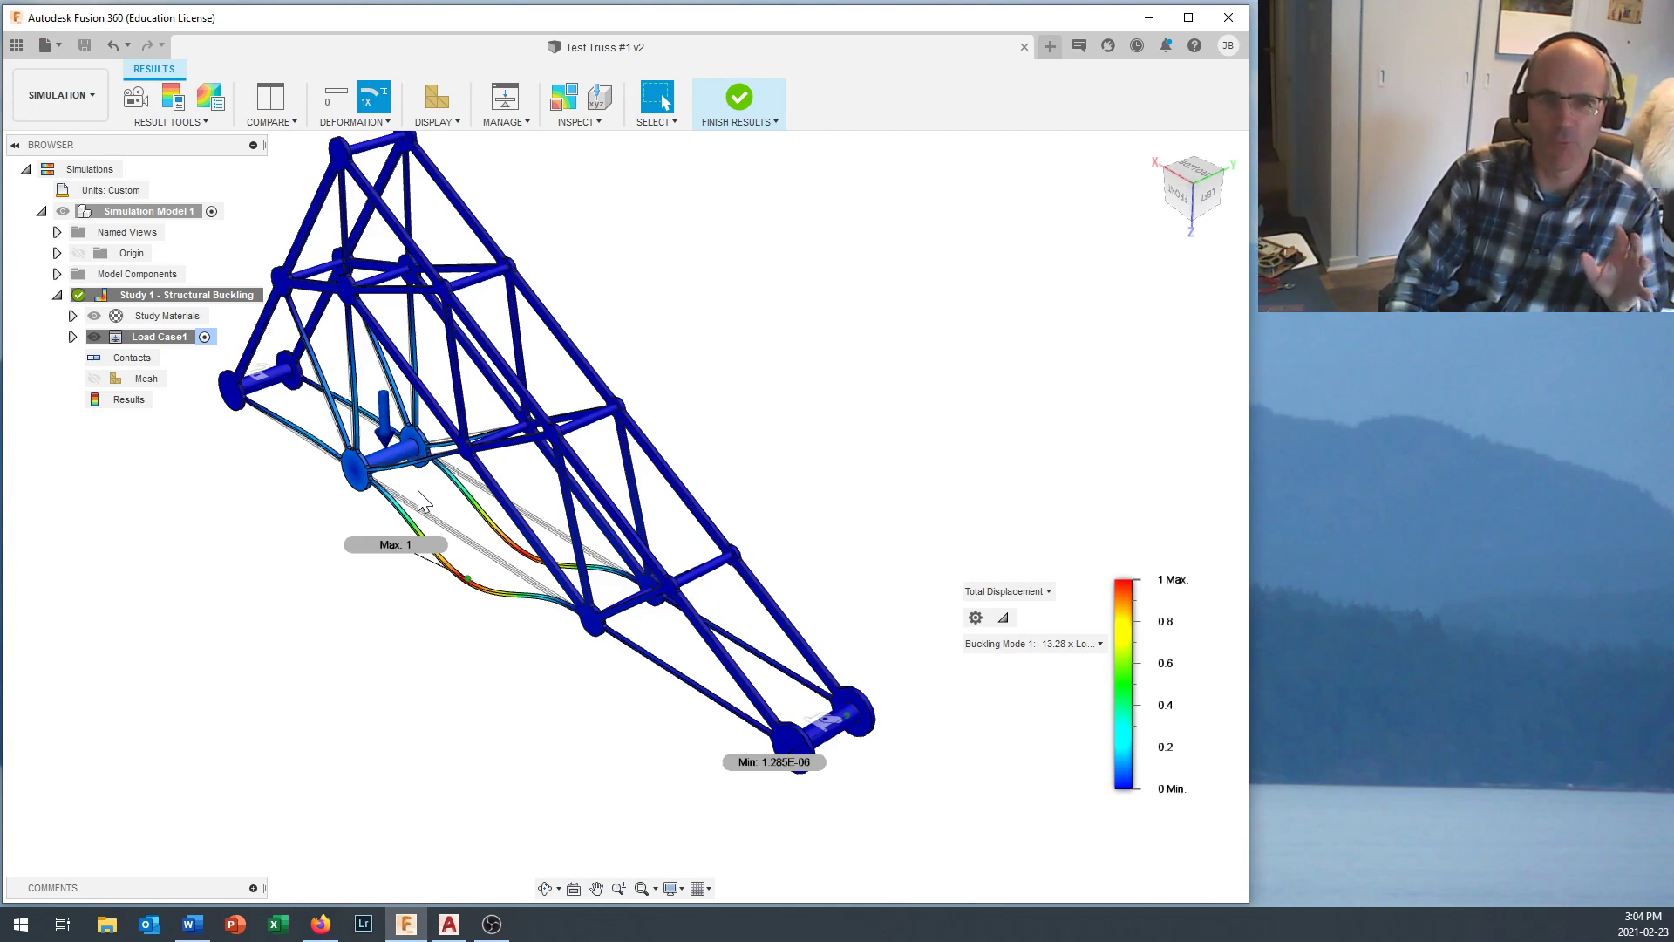
click(1027, 643)
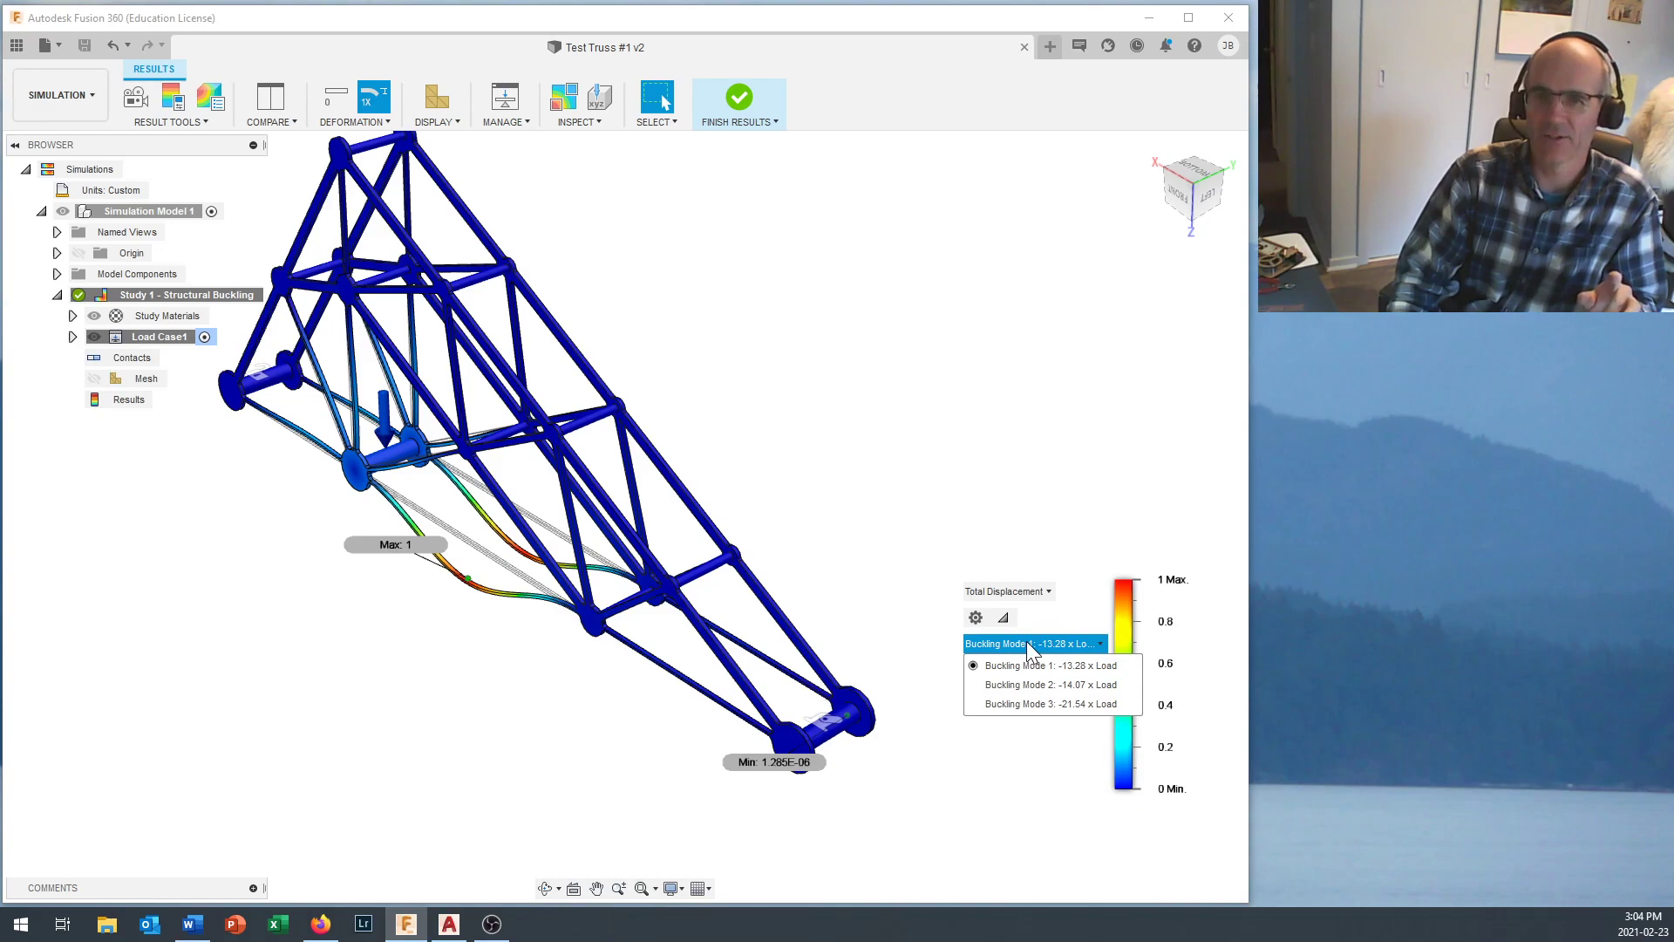
click(1036, 686)
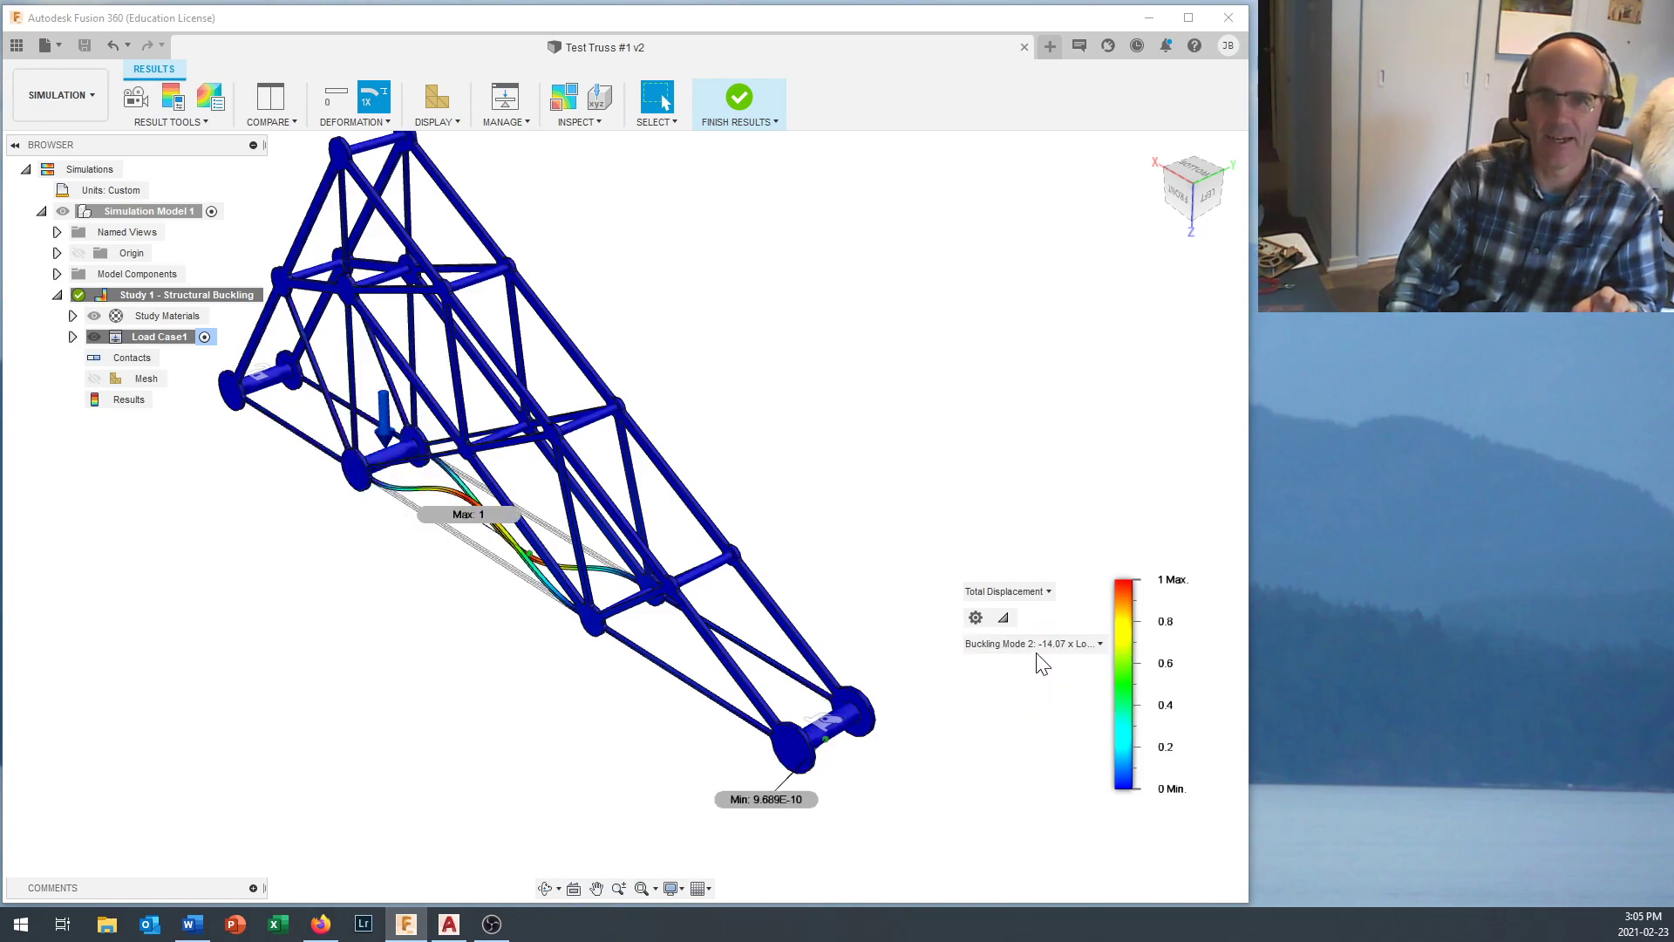
click(1038, 647)
click(1045, 705)
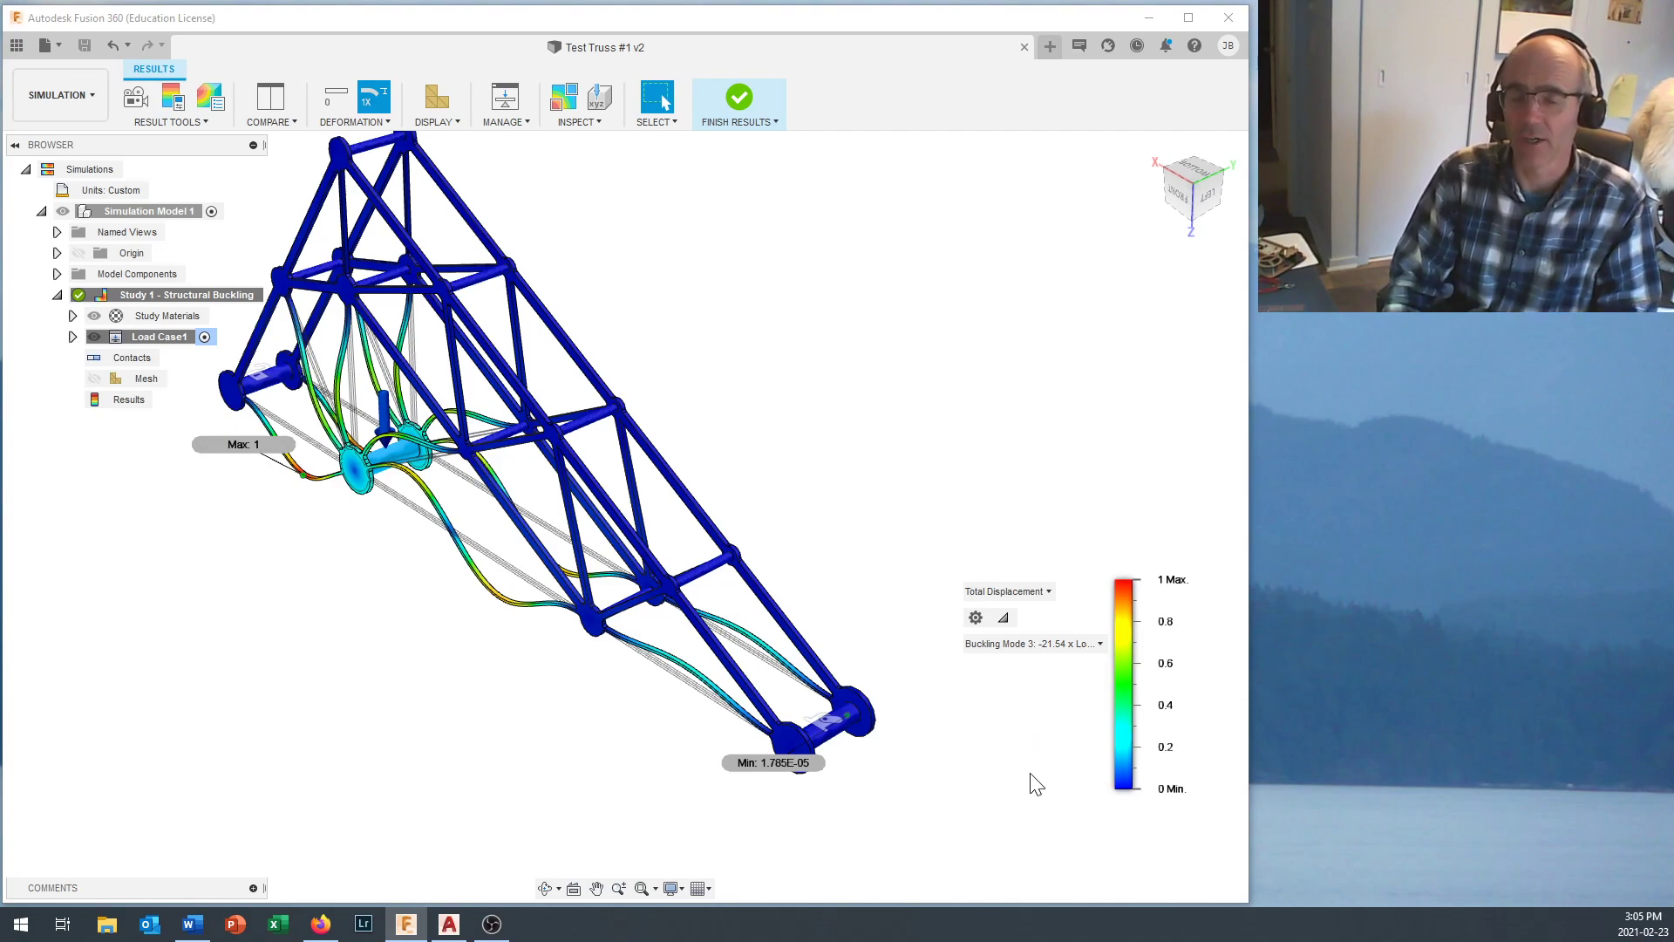
click(1043, 642)
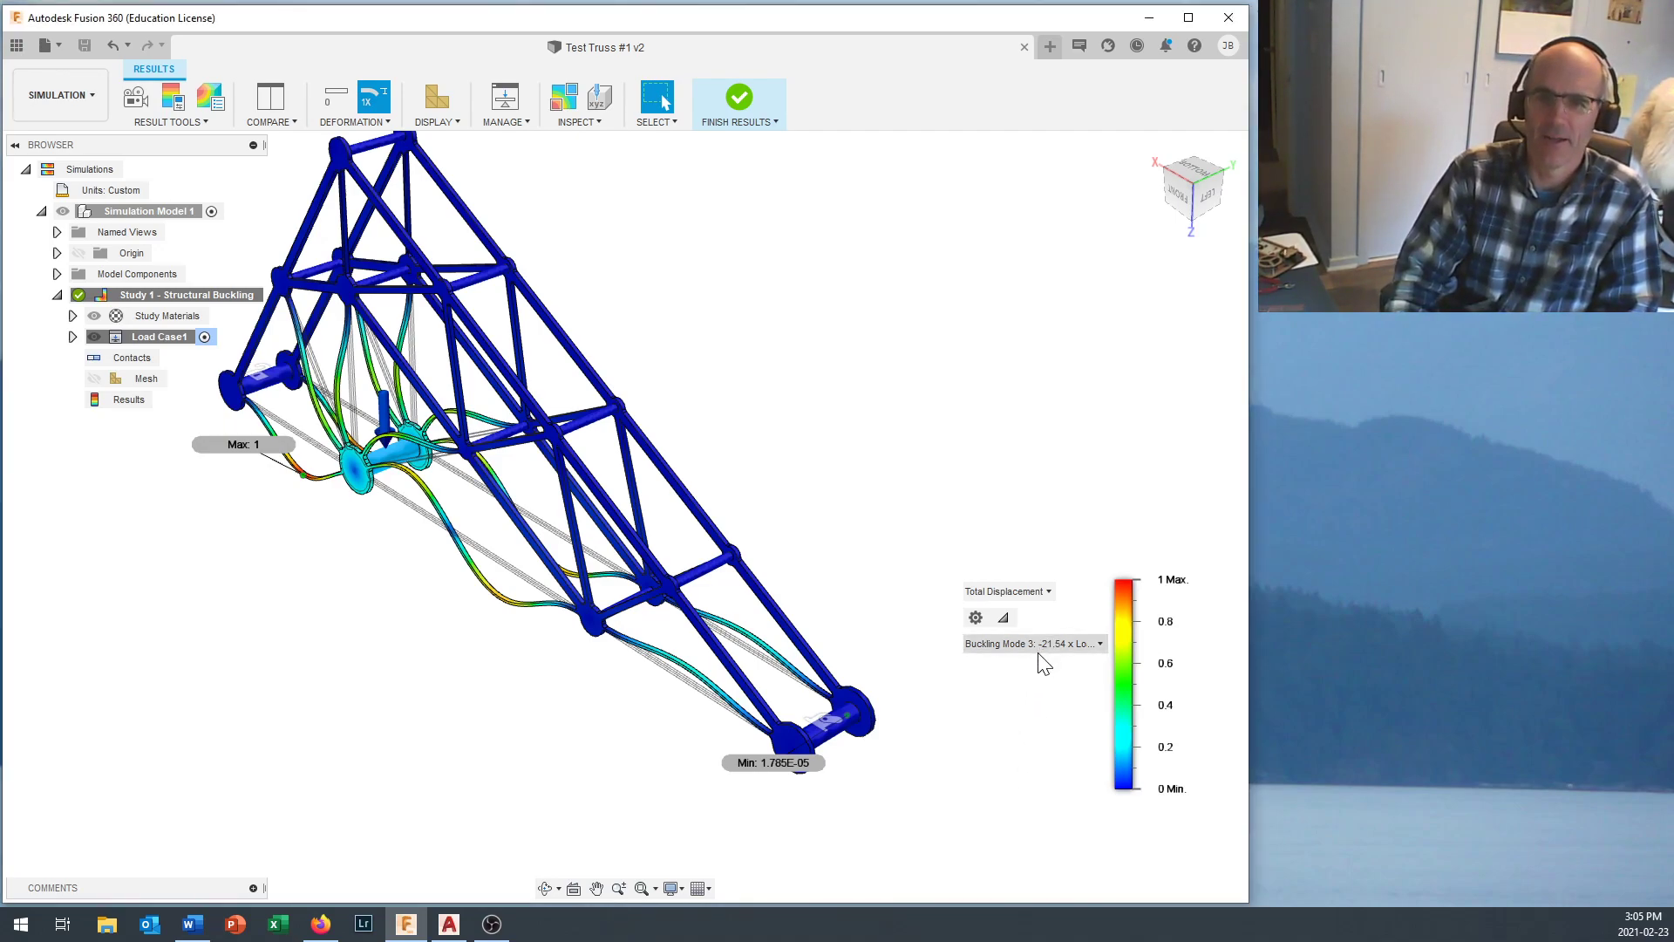
click(1032, 672)
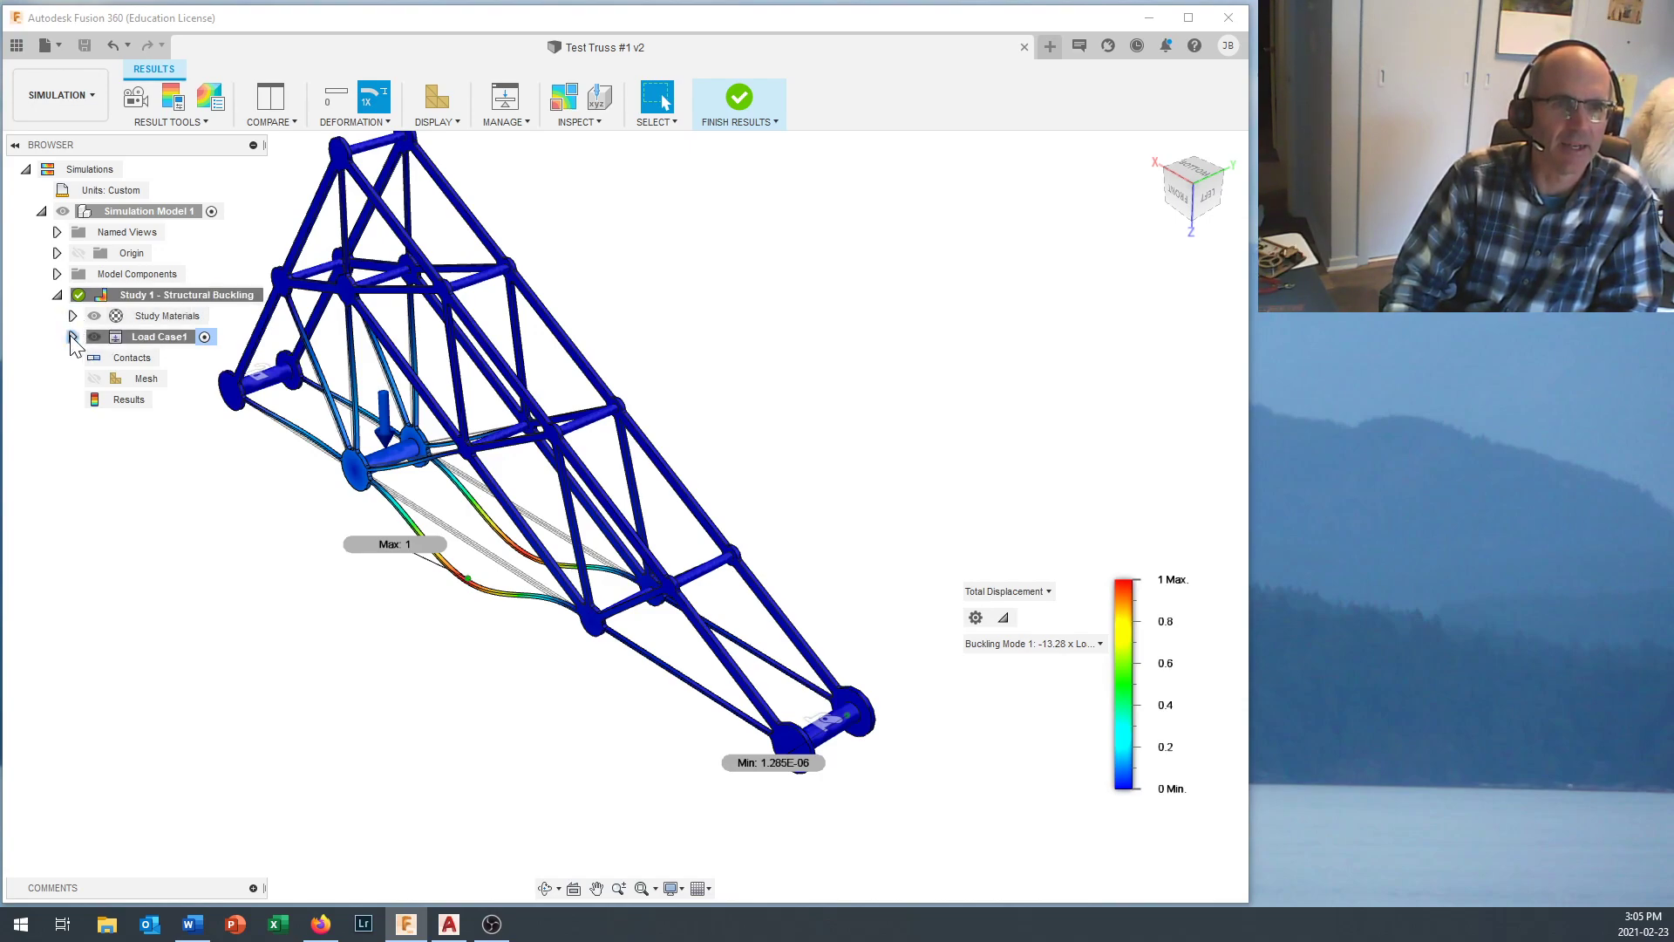
Set the structural buckling study's number of modes to 80 and recheck the value in its settings.
right_click(176, 297)
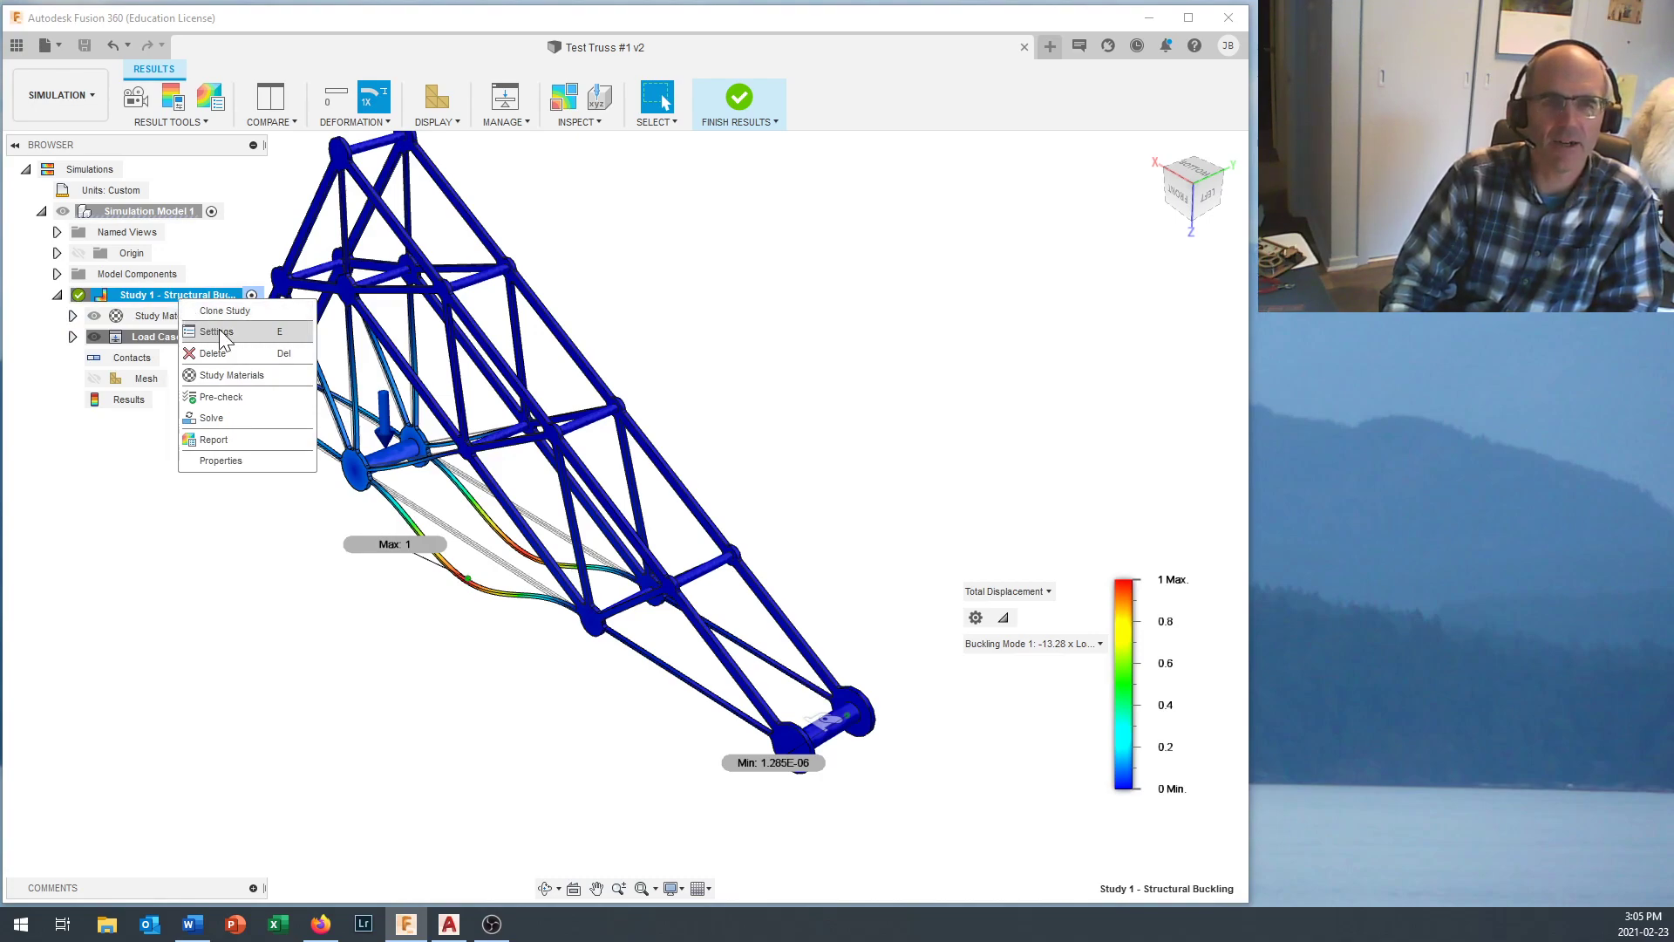
click(218, 332)
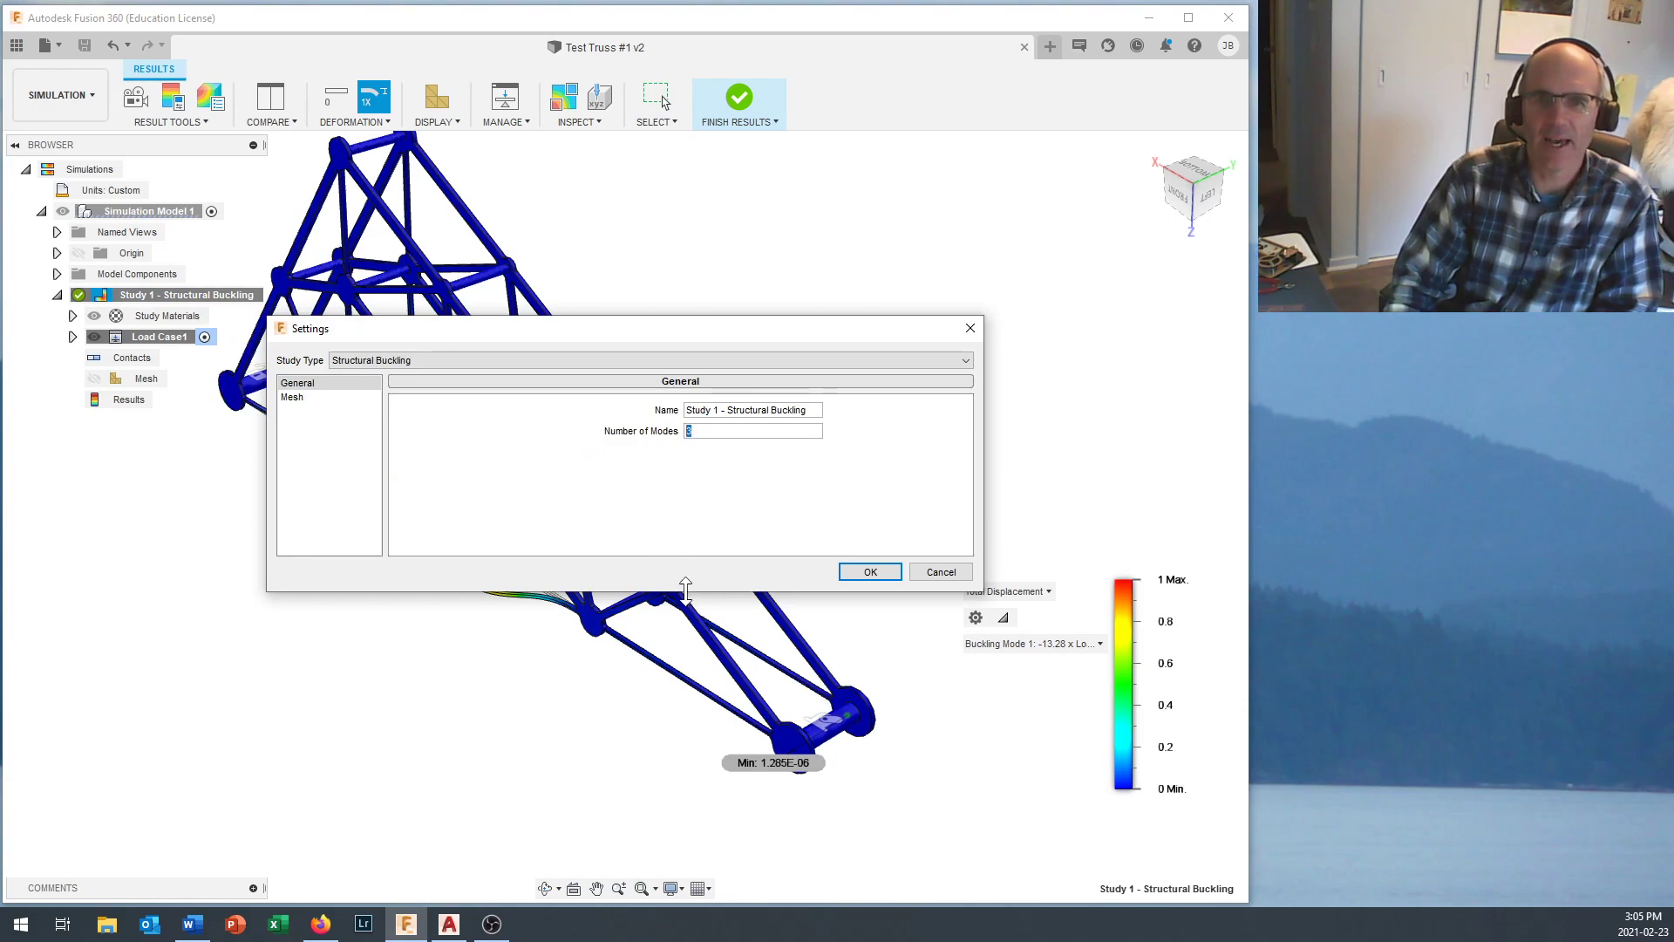
text(80)
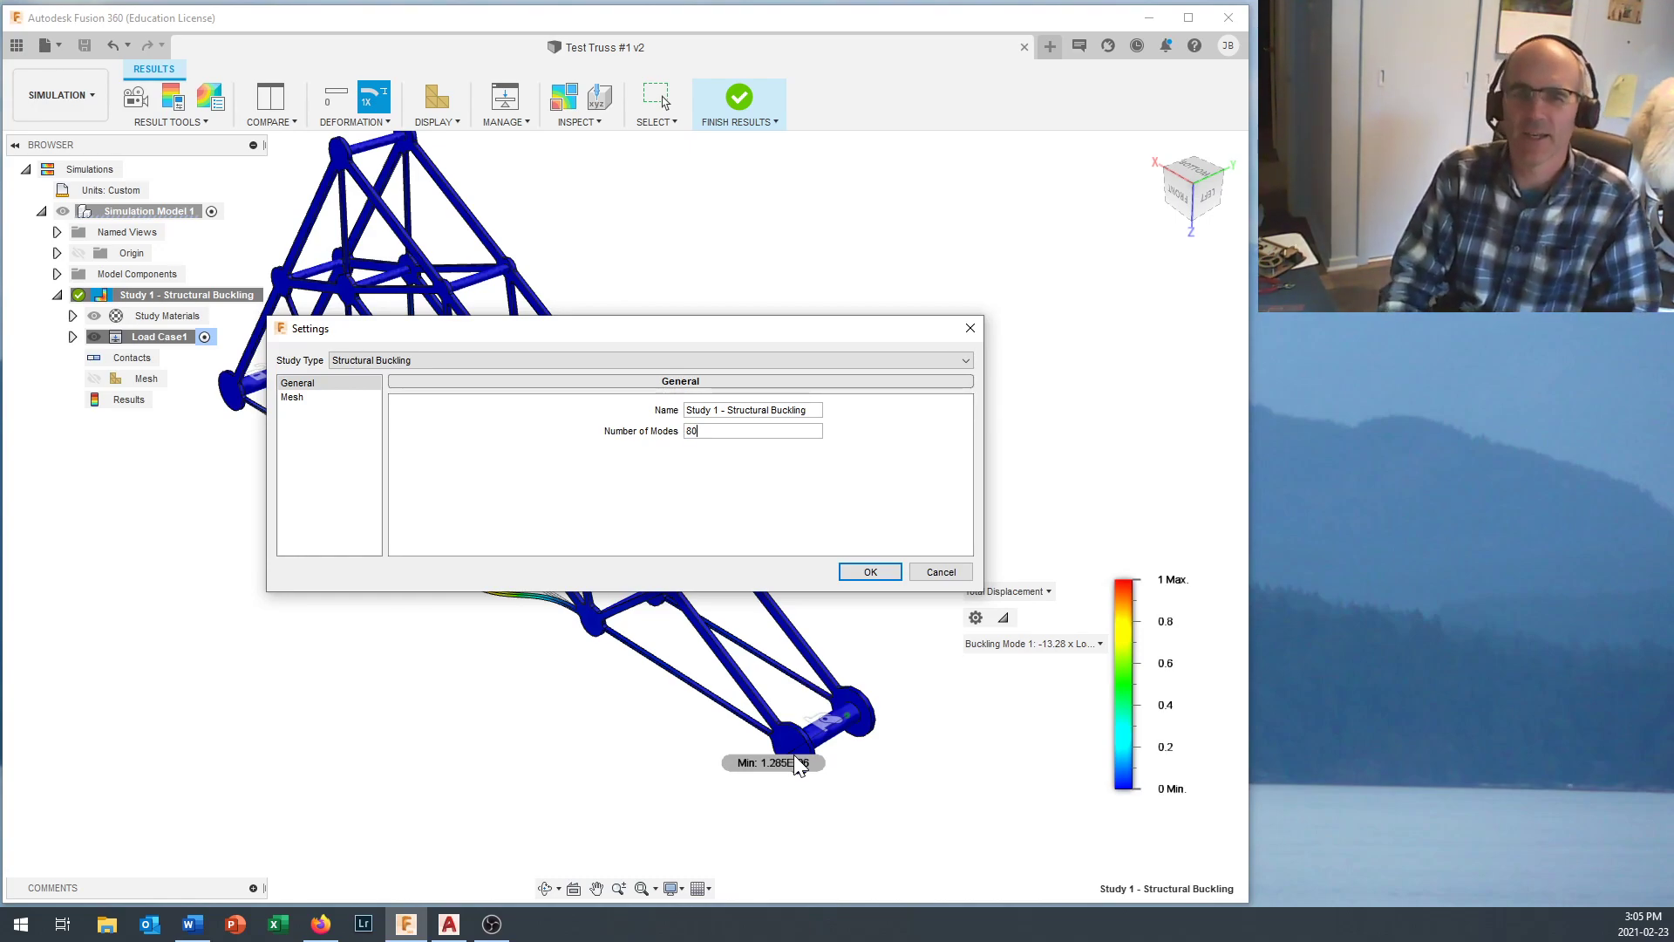
click(877, 574)
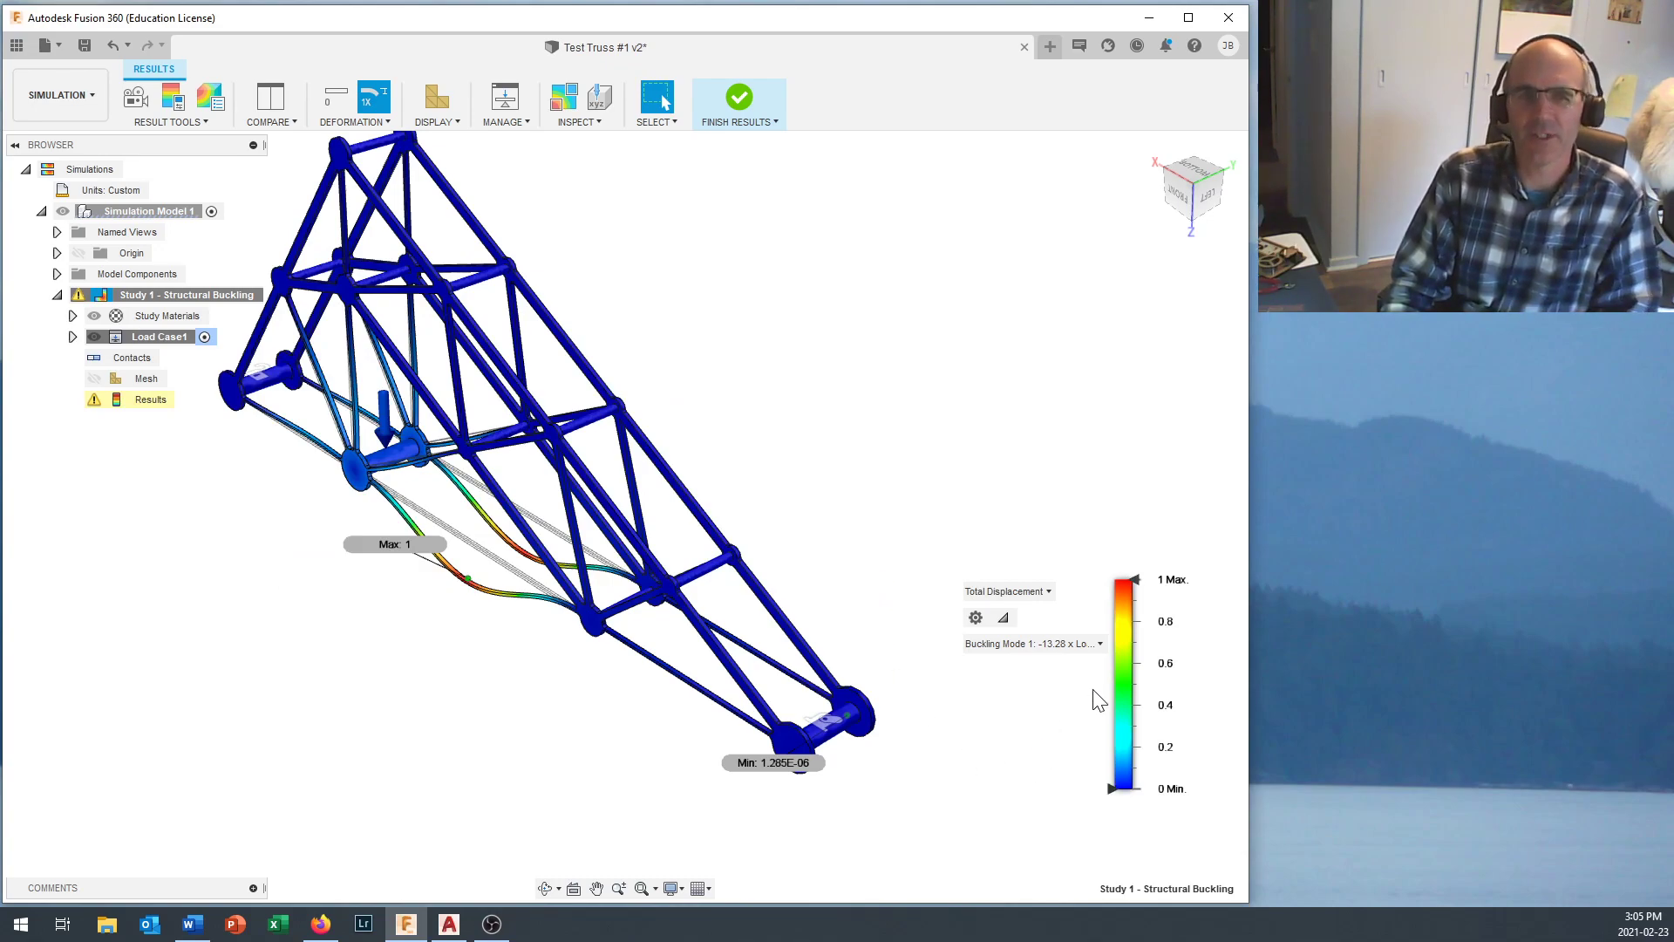
right_click(185, 296)
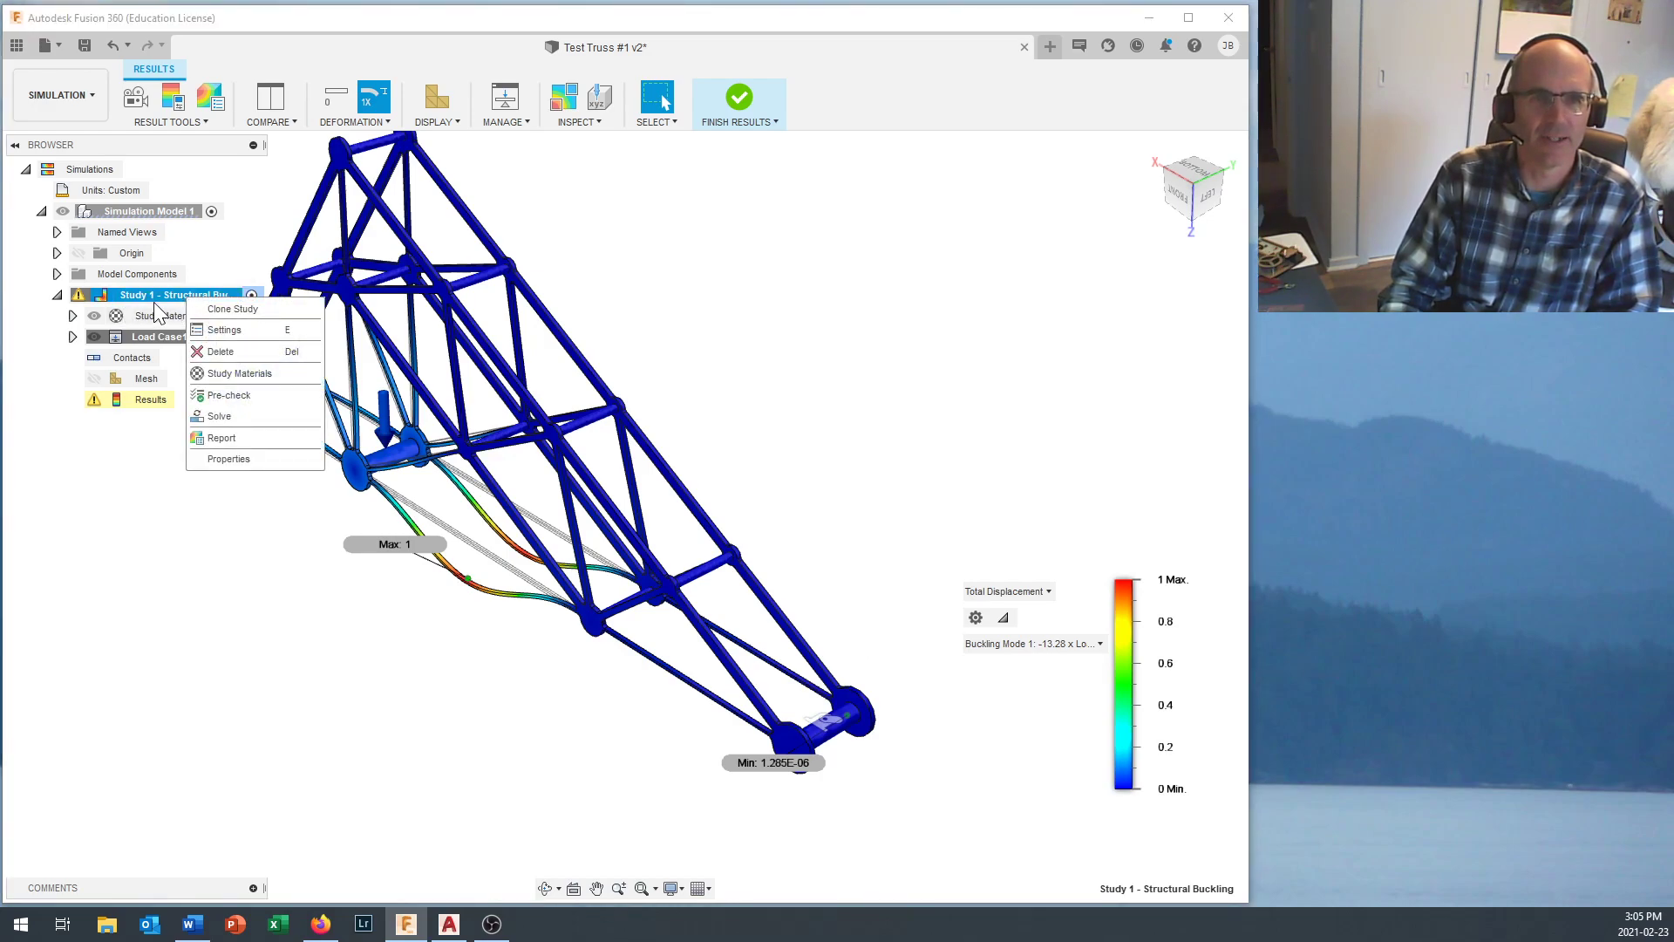
click(243, 339)
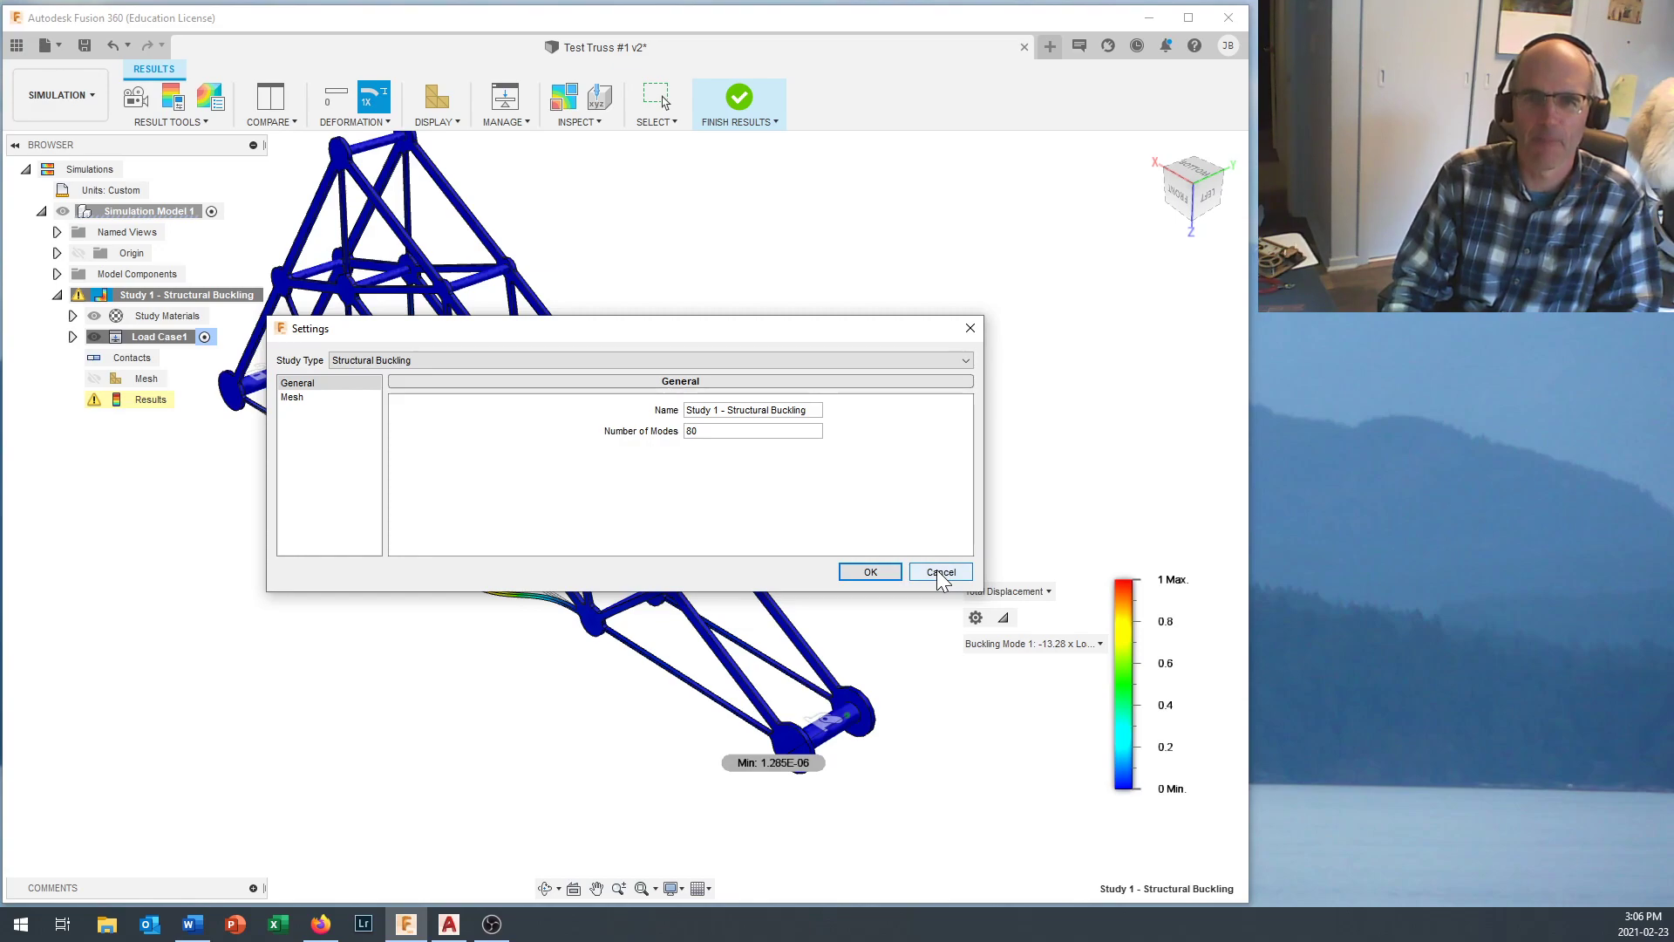
click(912, 575)
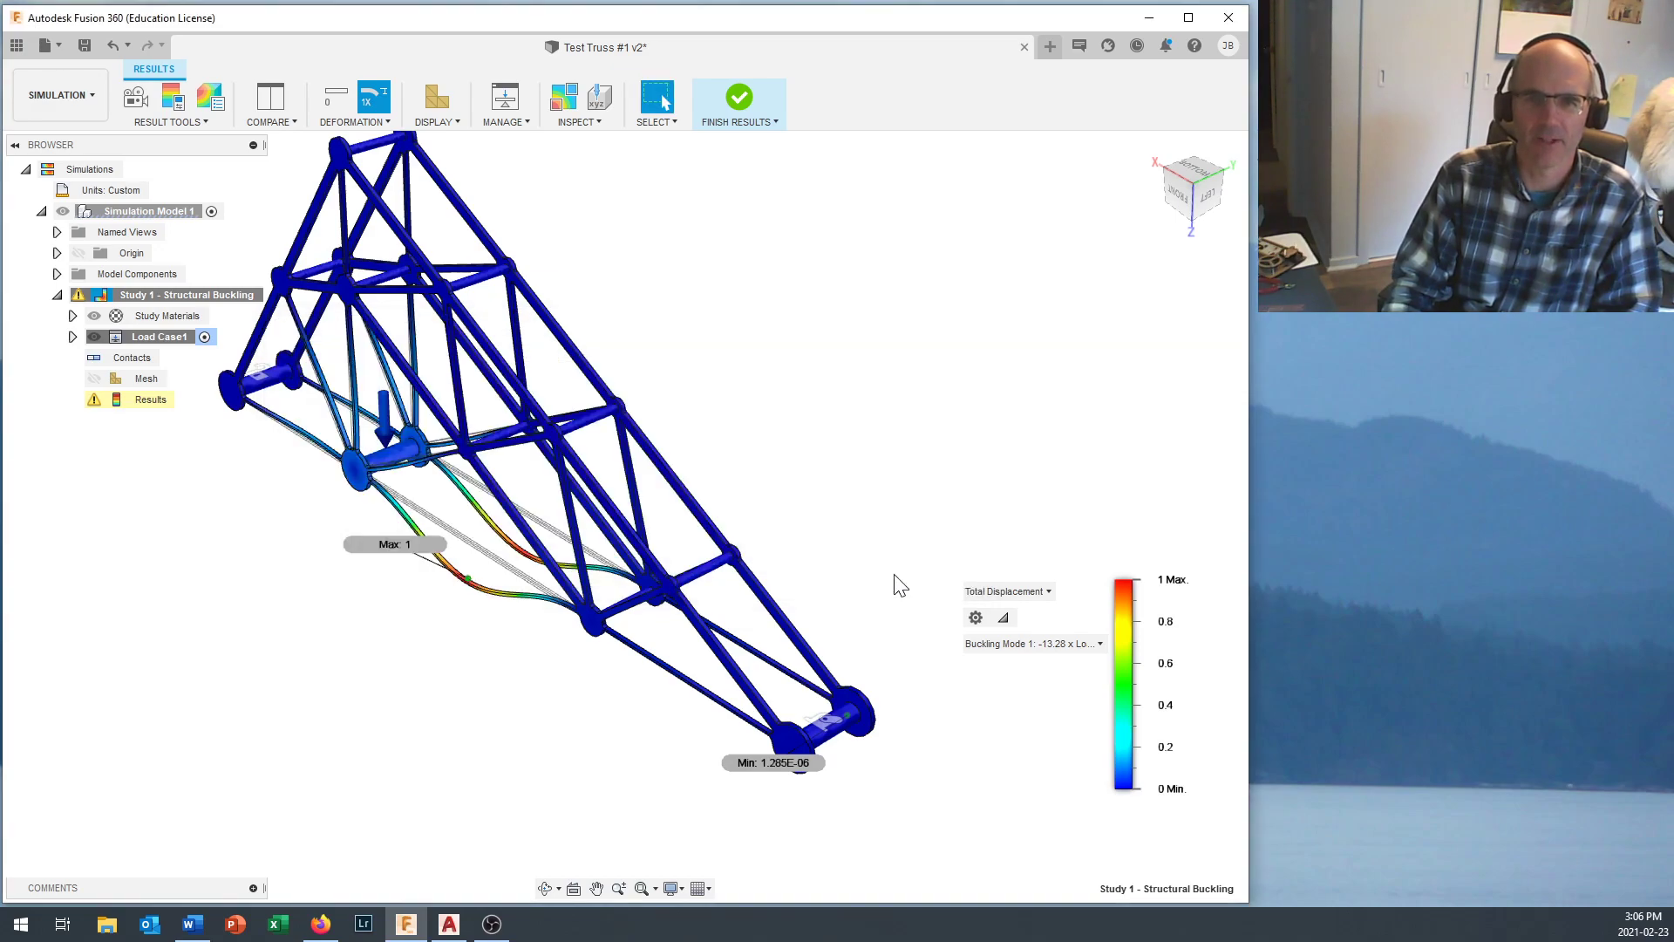
Leave the results, solve the modified buckling study again on the cloud, and close the job status once complete.
click(731, 119)
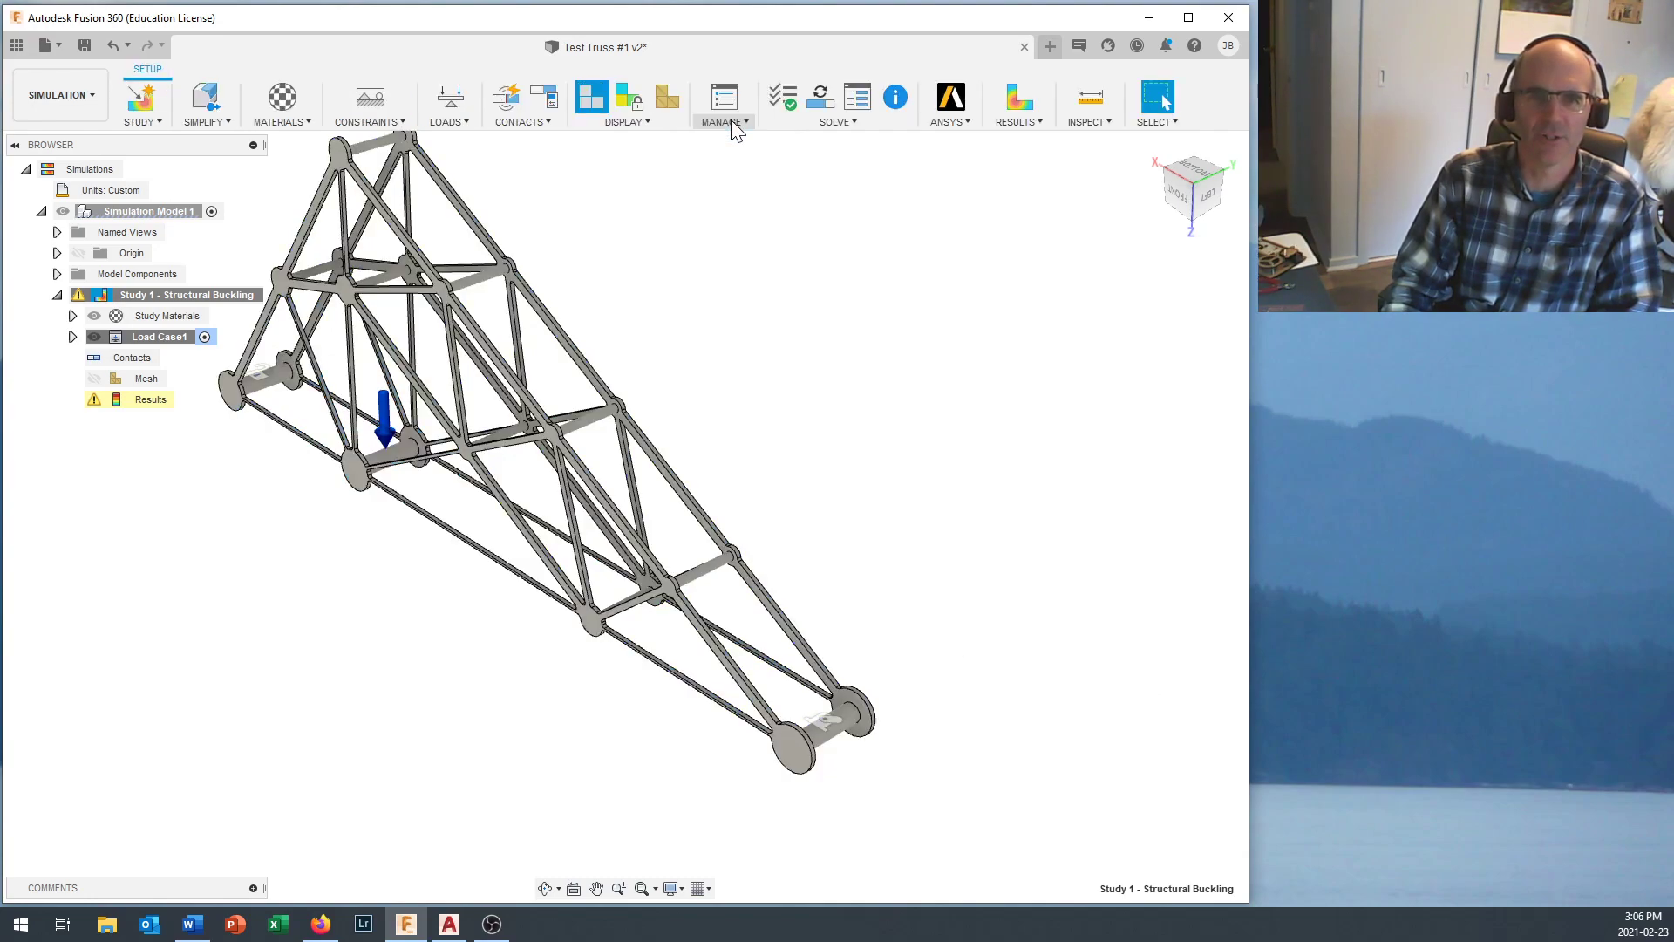
click(834, 126)
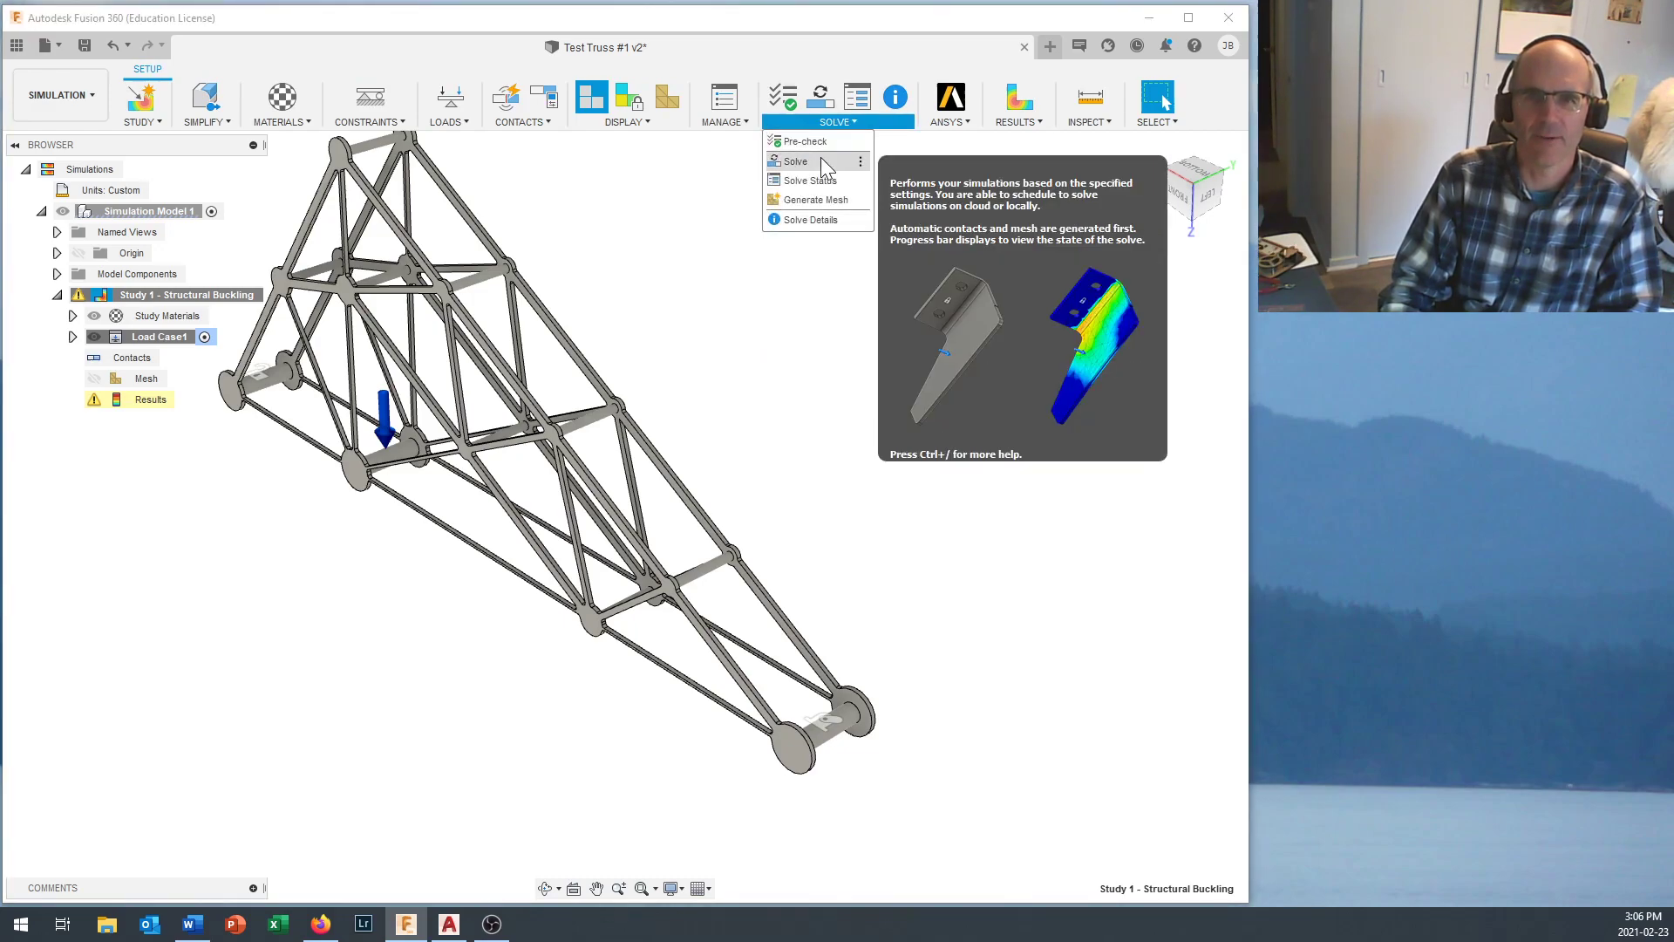
click(821, 161)
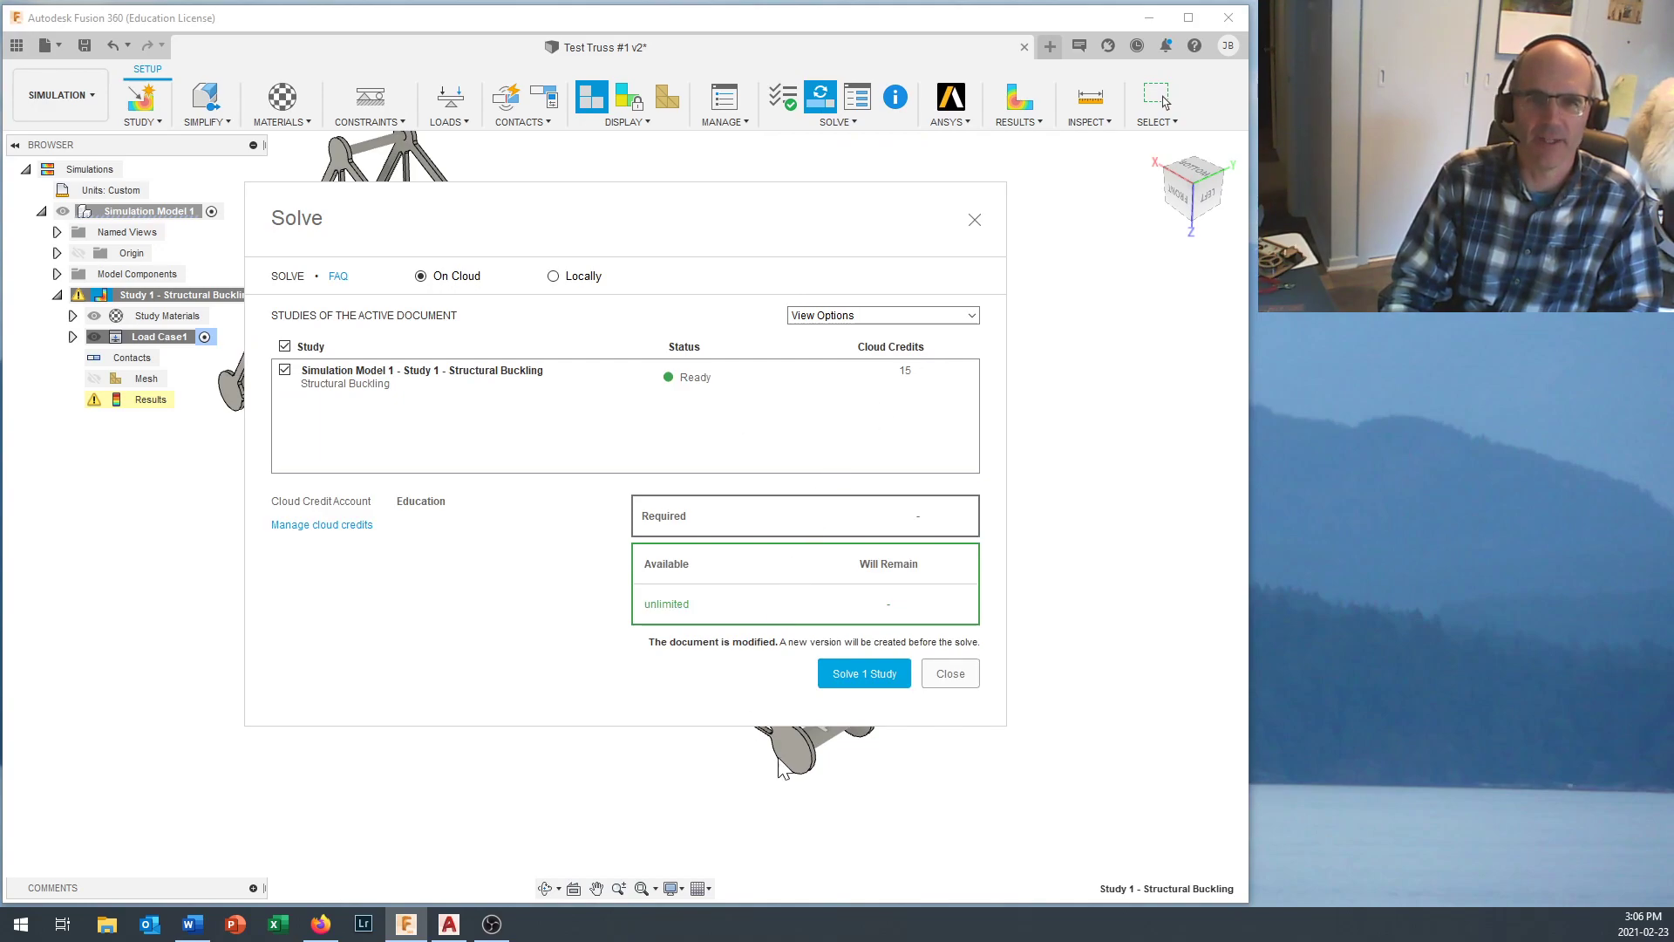
click(858, 680)
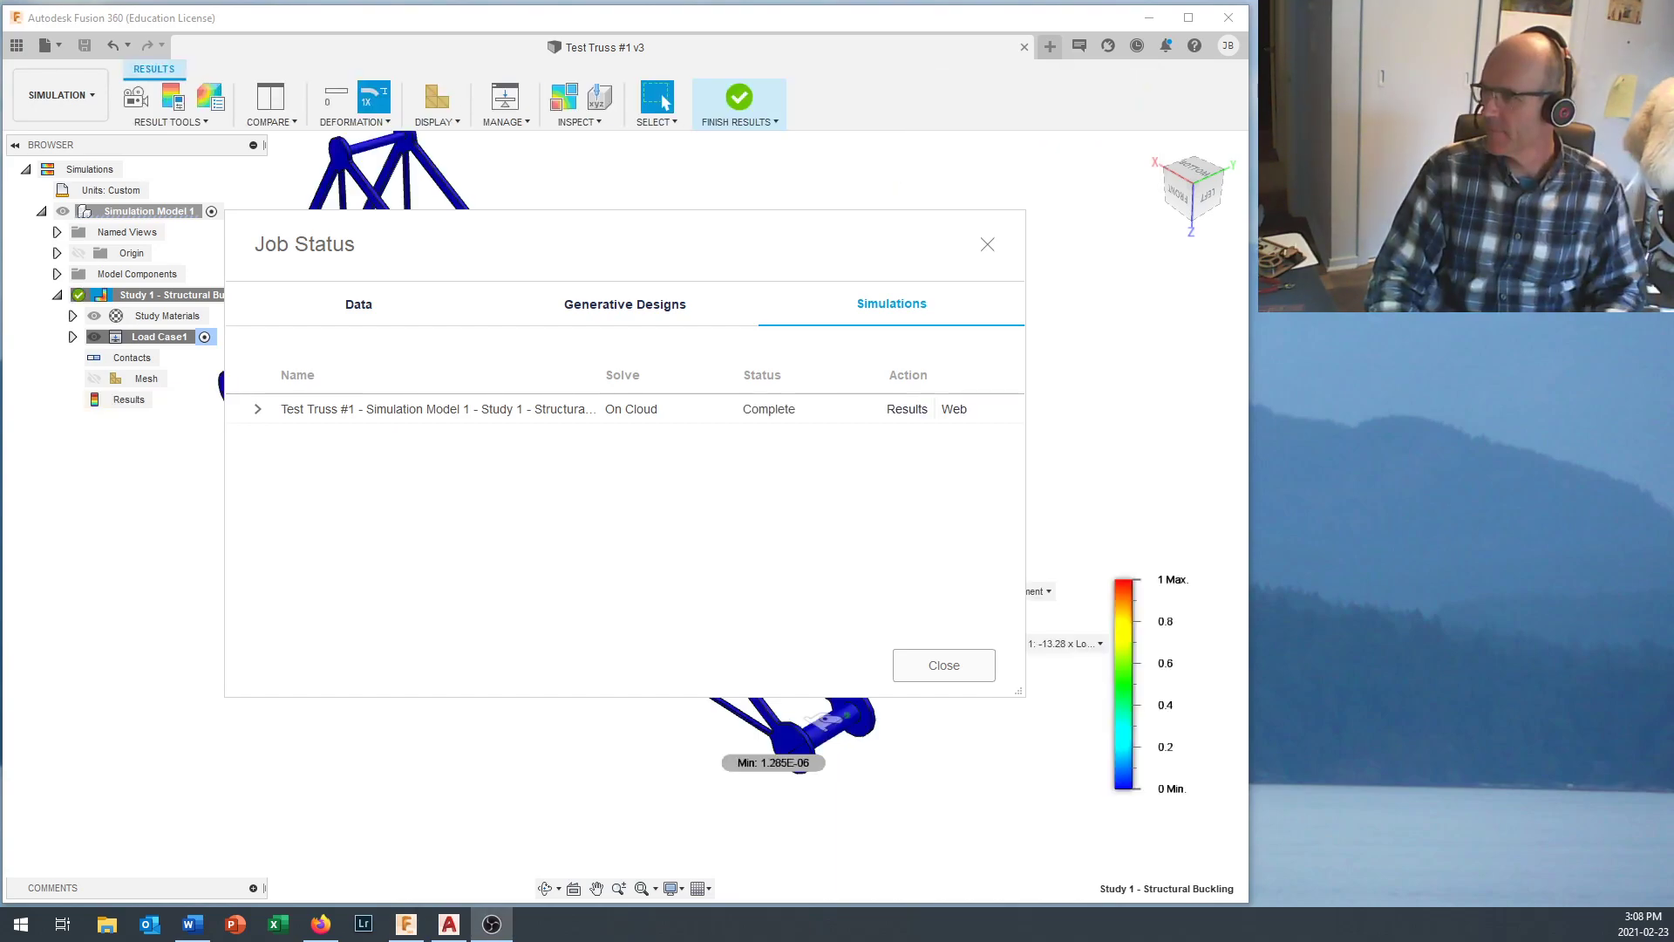
click(943, 668)
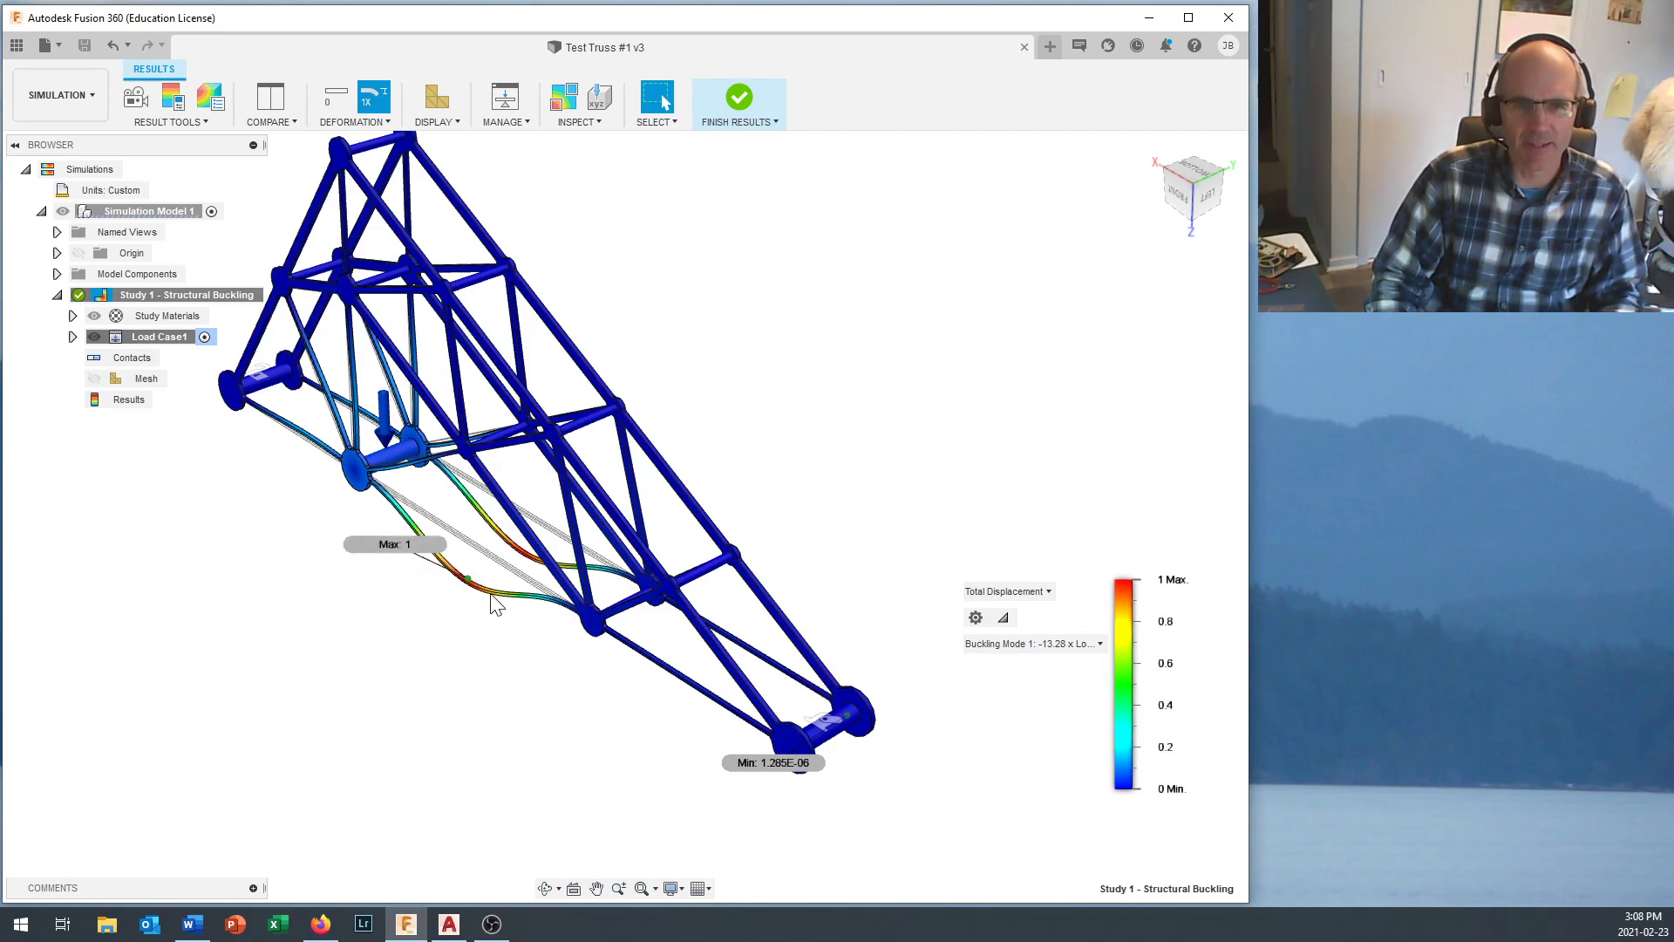
Display the total displacement results for Buckling Mode 35.
click(1059, 645)
click(1057, 647)
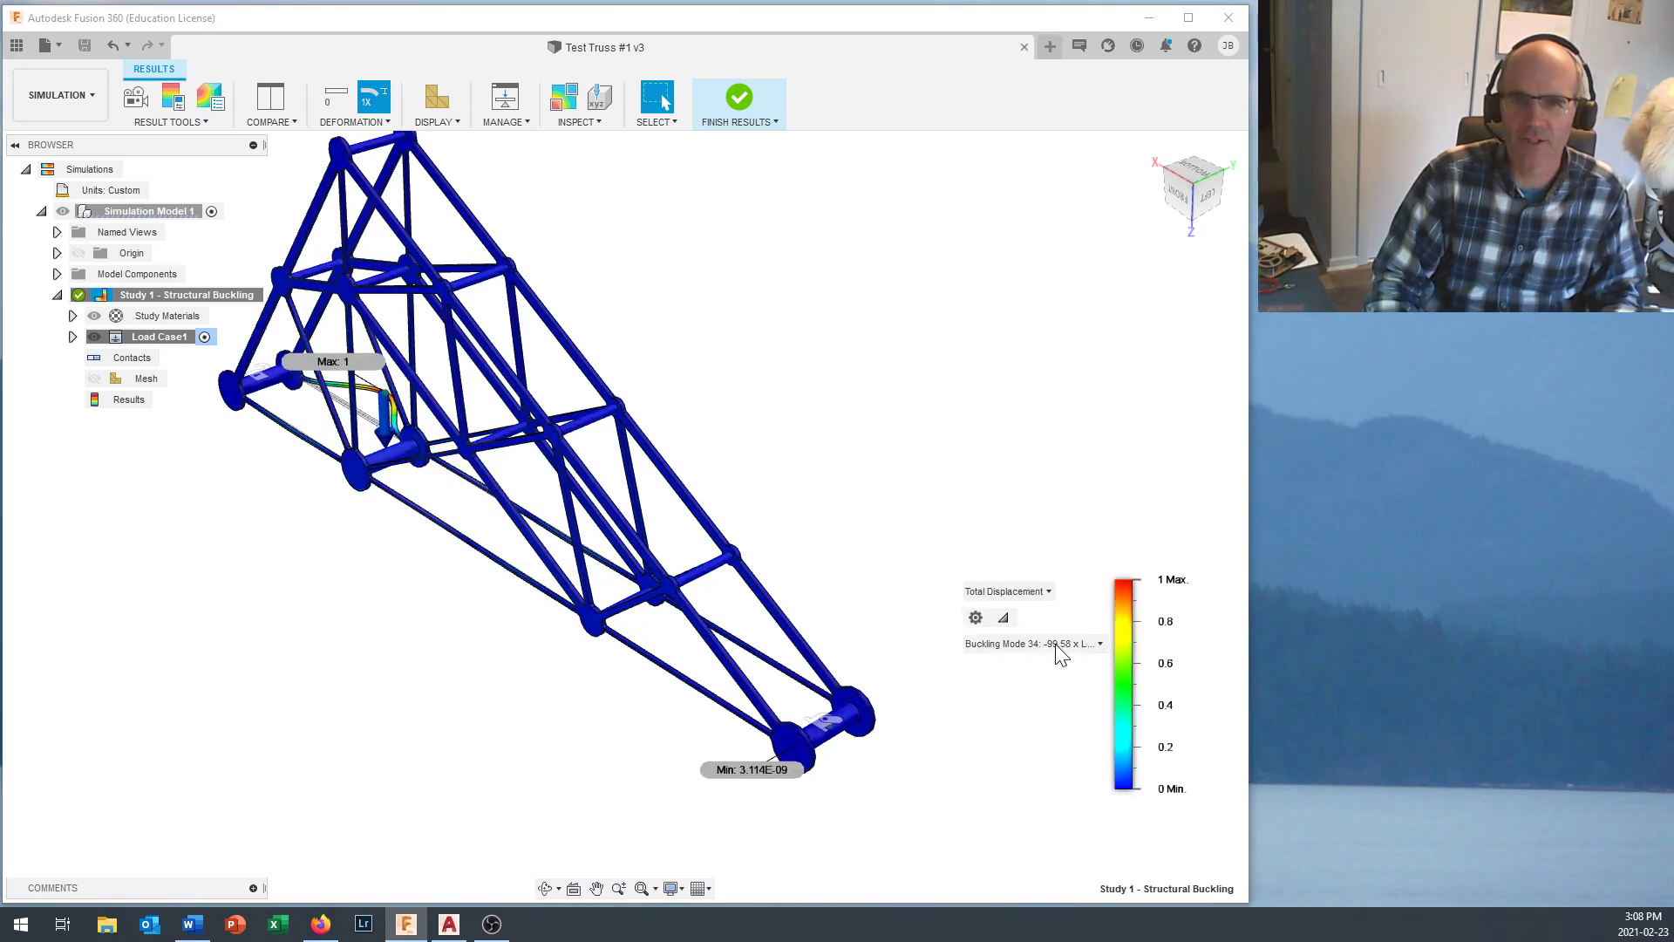
click(1057, 645)
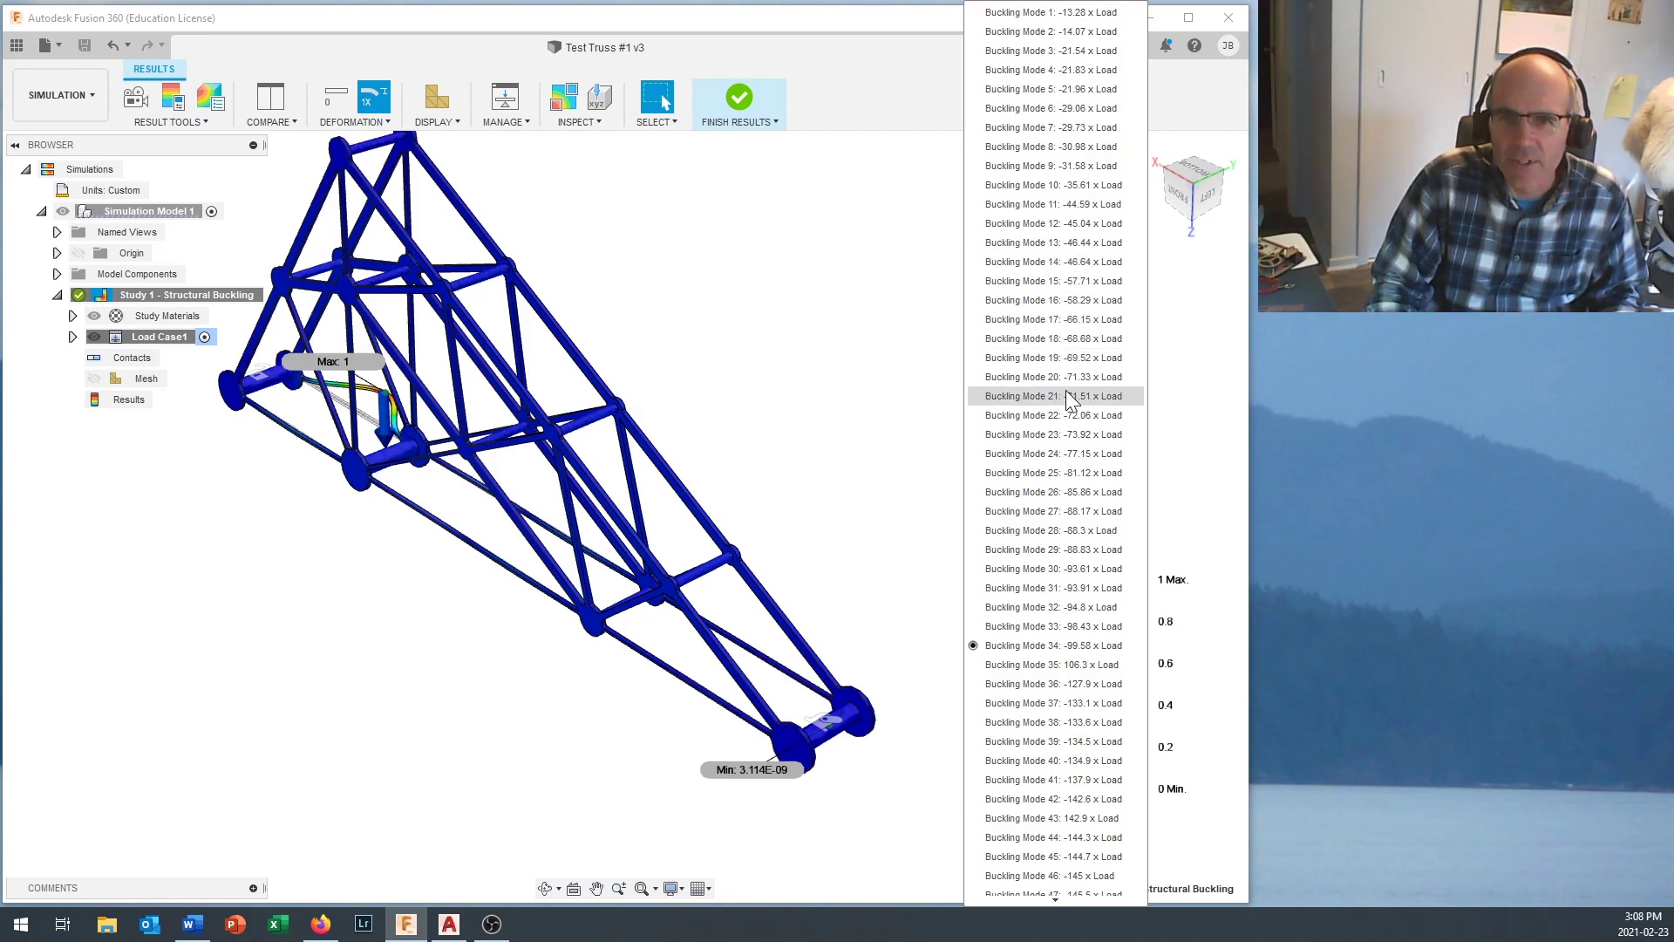
click(1039, 666)
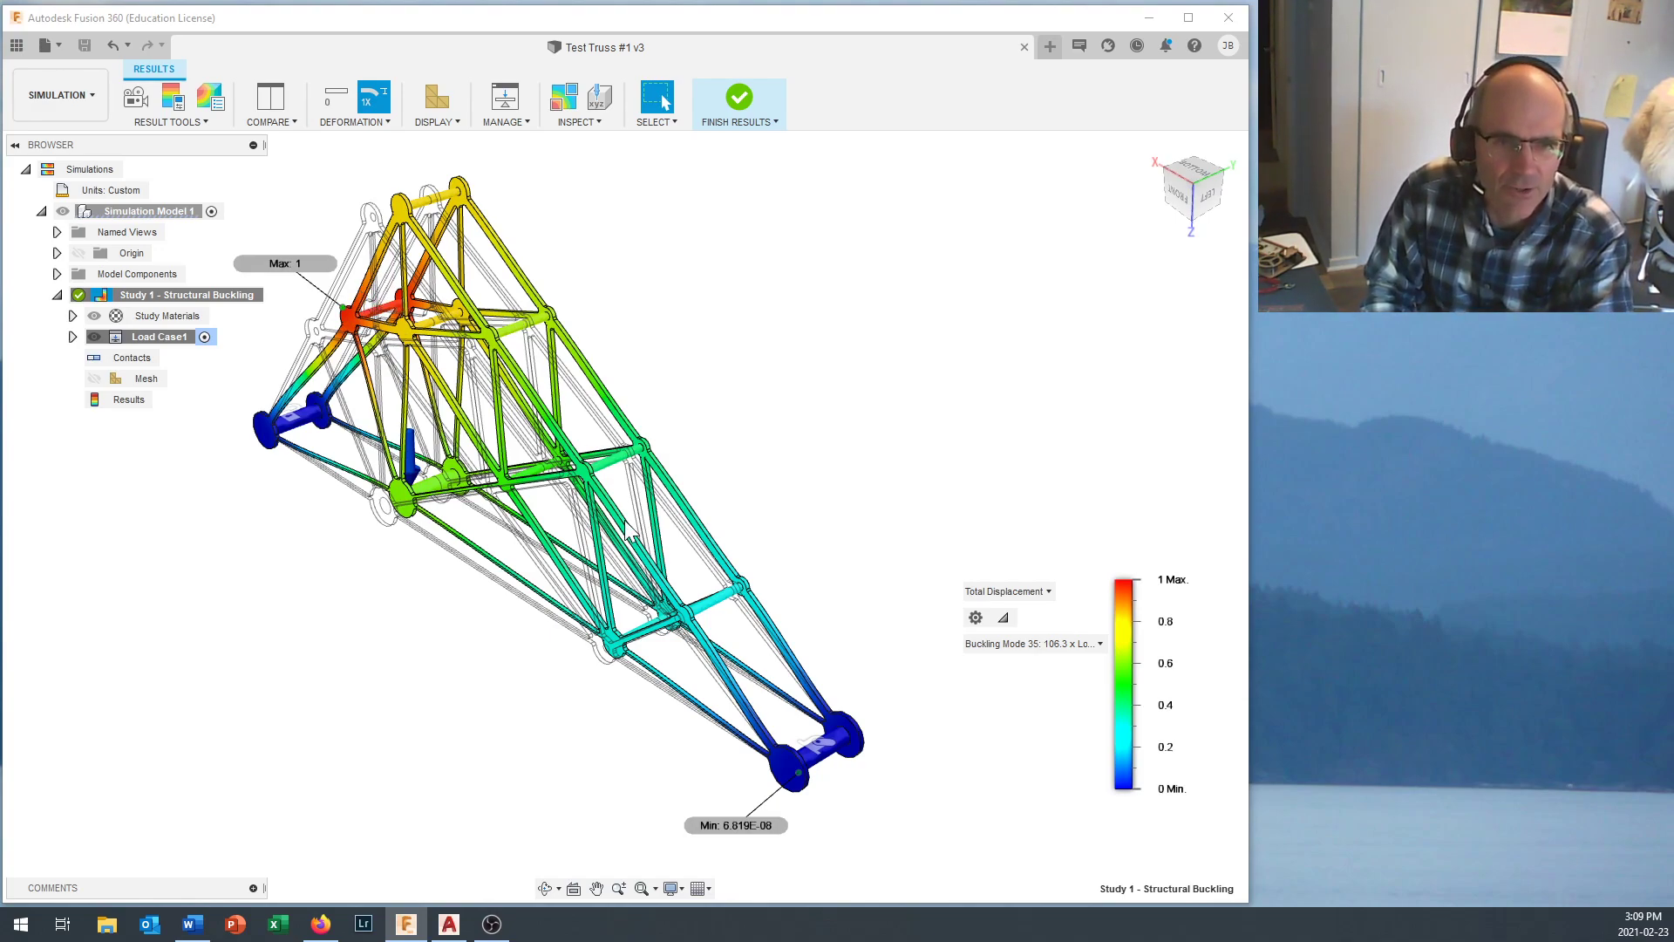
View the truss end-on from its tall end and exaggerate the displayed deformation to Adjusted 5x.
shift+middle_drag(625, 528, 614, 598)
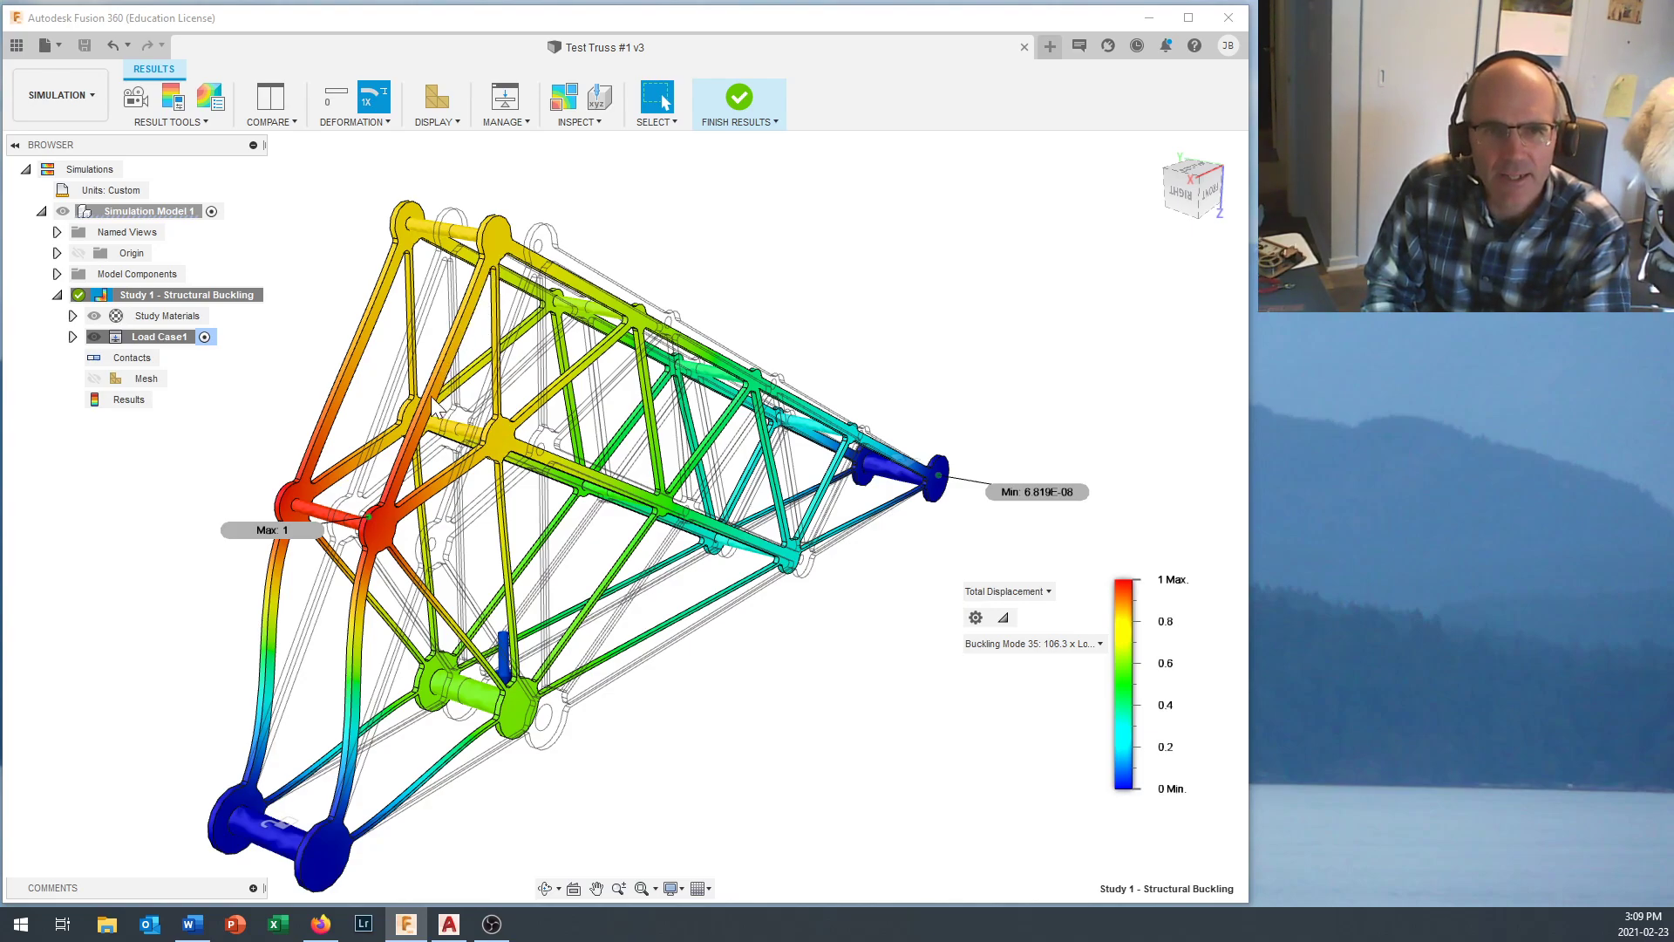
shift+middle_drag(378, 547, 636, 526)
shift+middle_drag(434, 528, 613, 553)
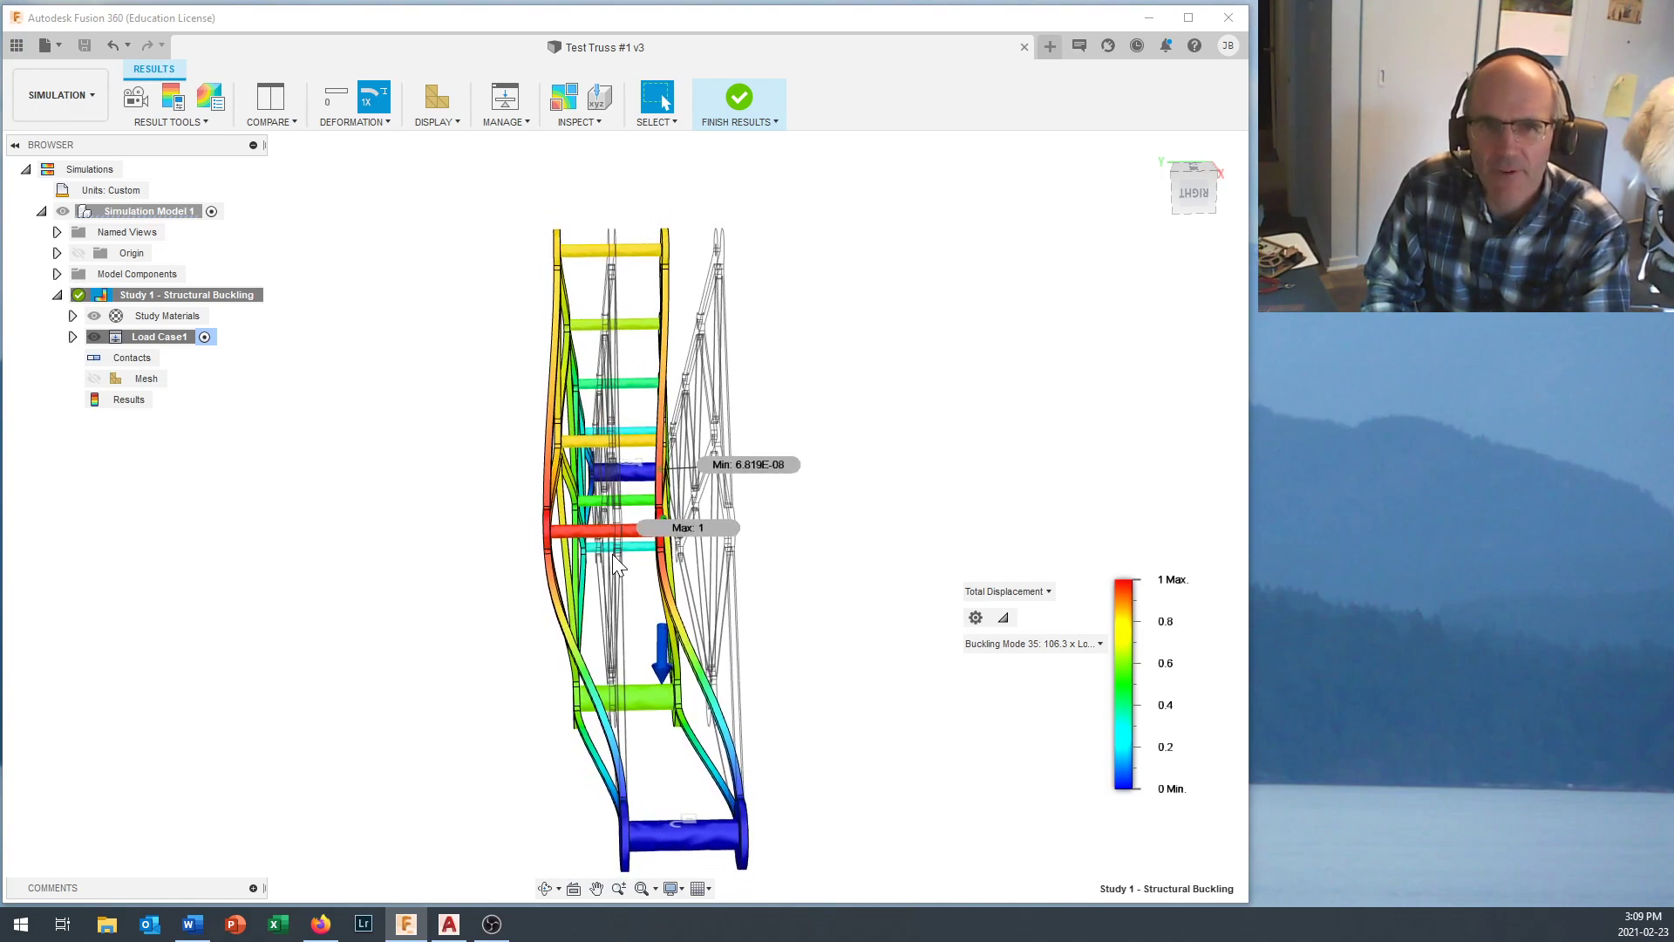
click(378, 130)
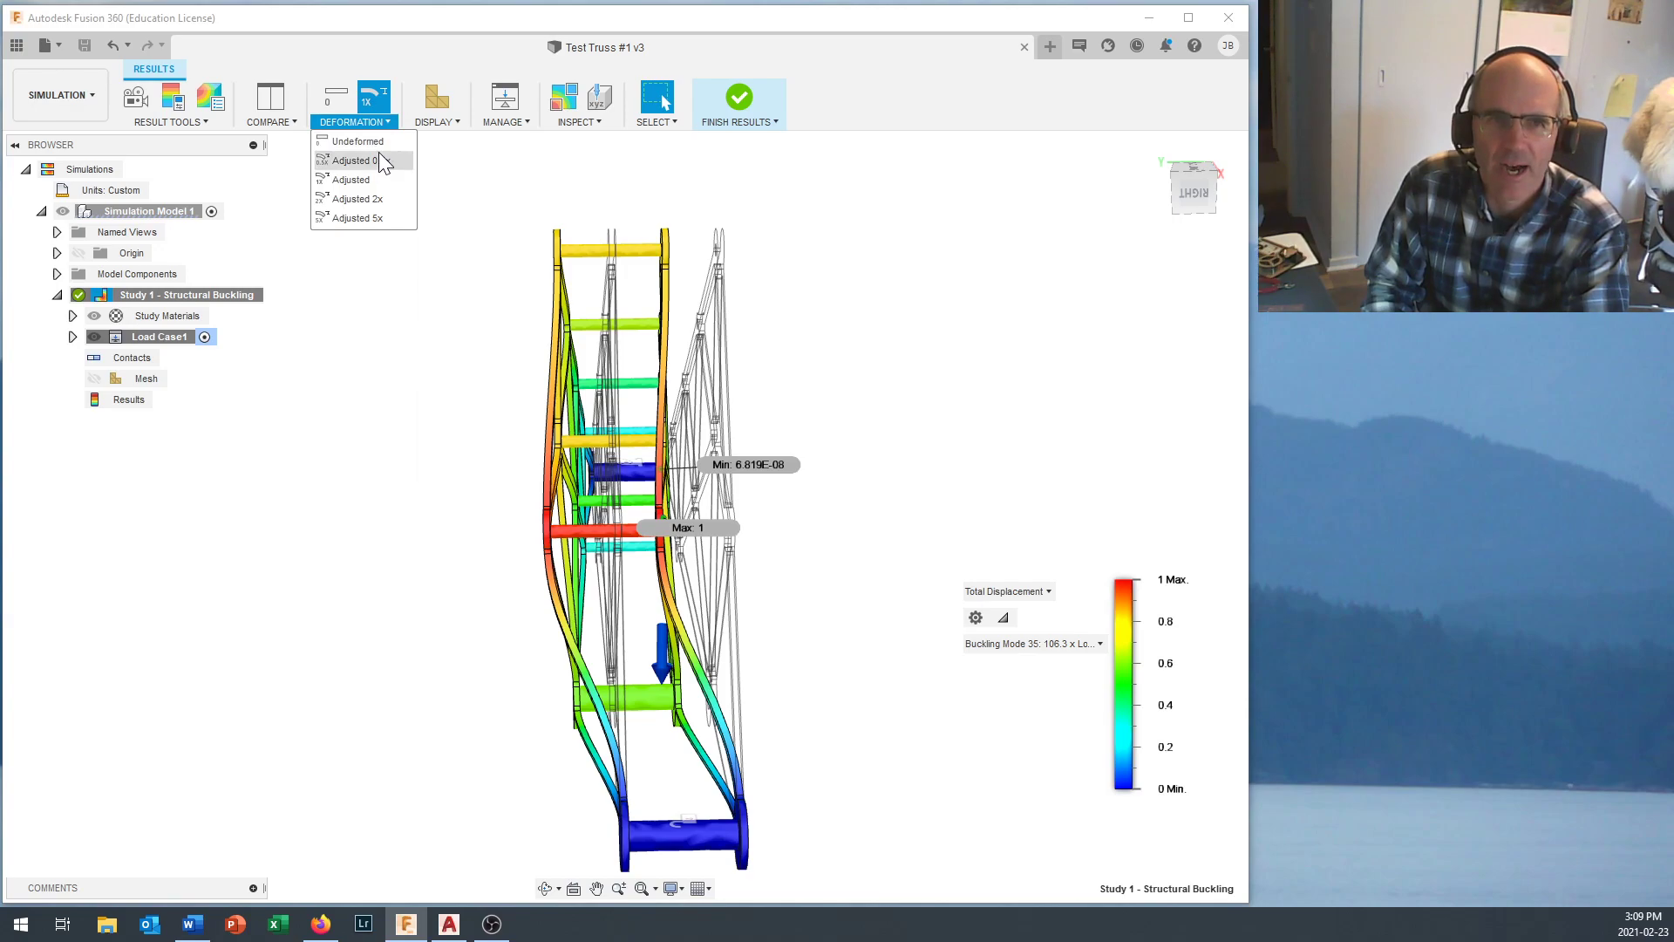
click(375, 217)
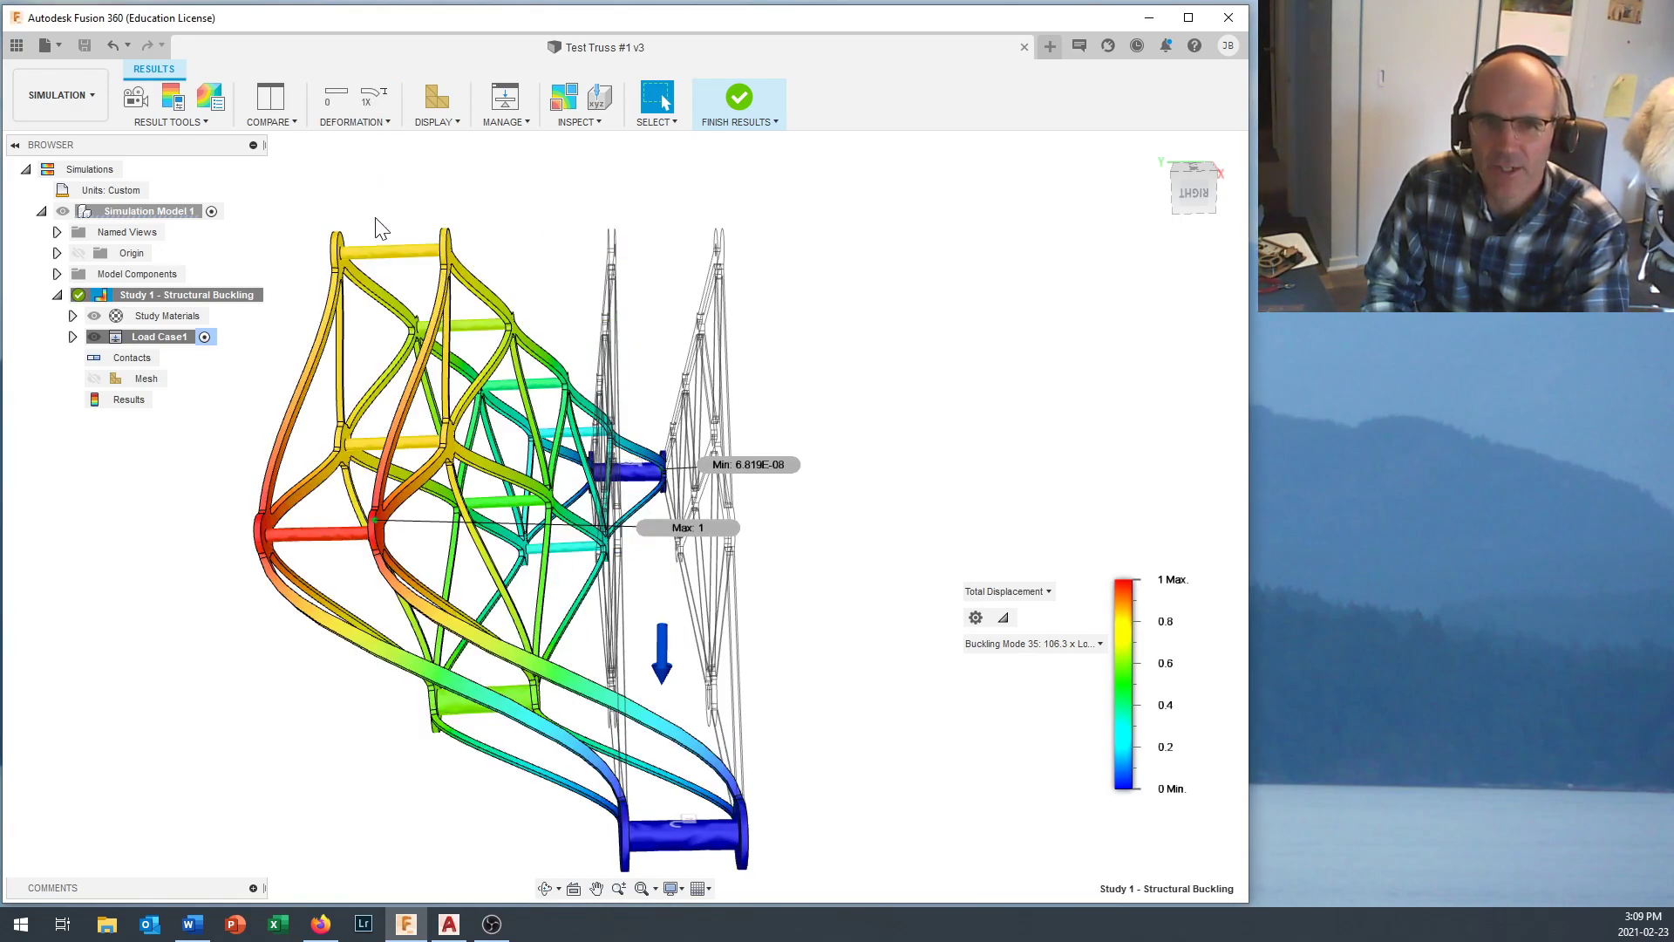
Reduce the displayed deformation to Adjusted 0.5x and view the truss at an angle.
click(375, 131)
click(357, 167)
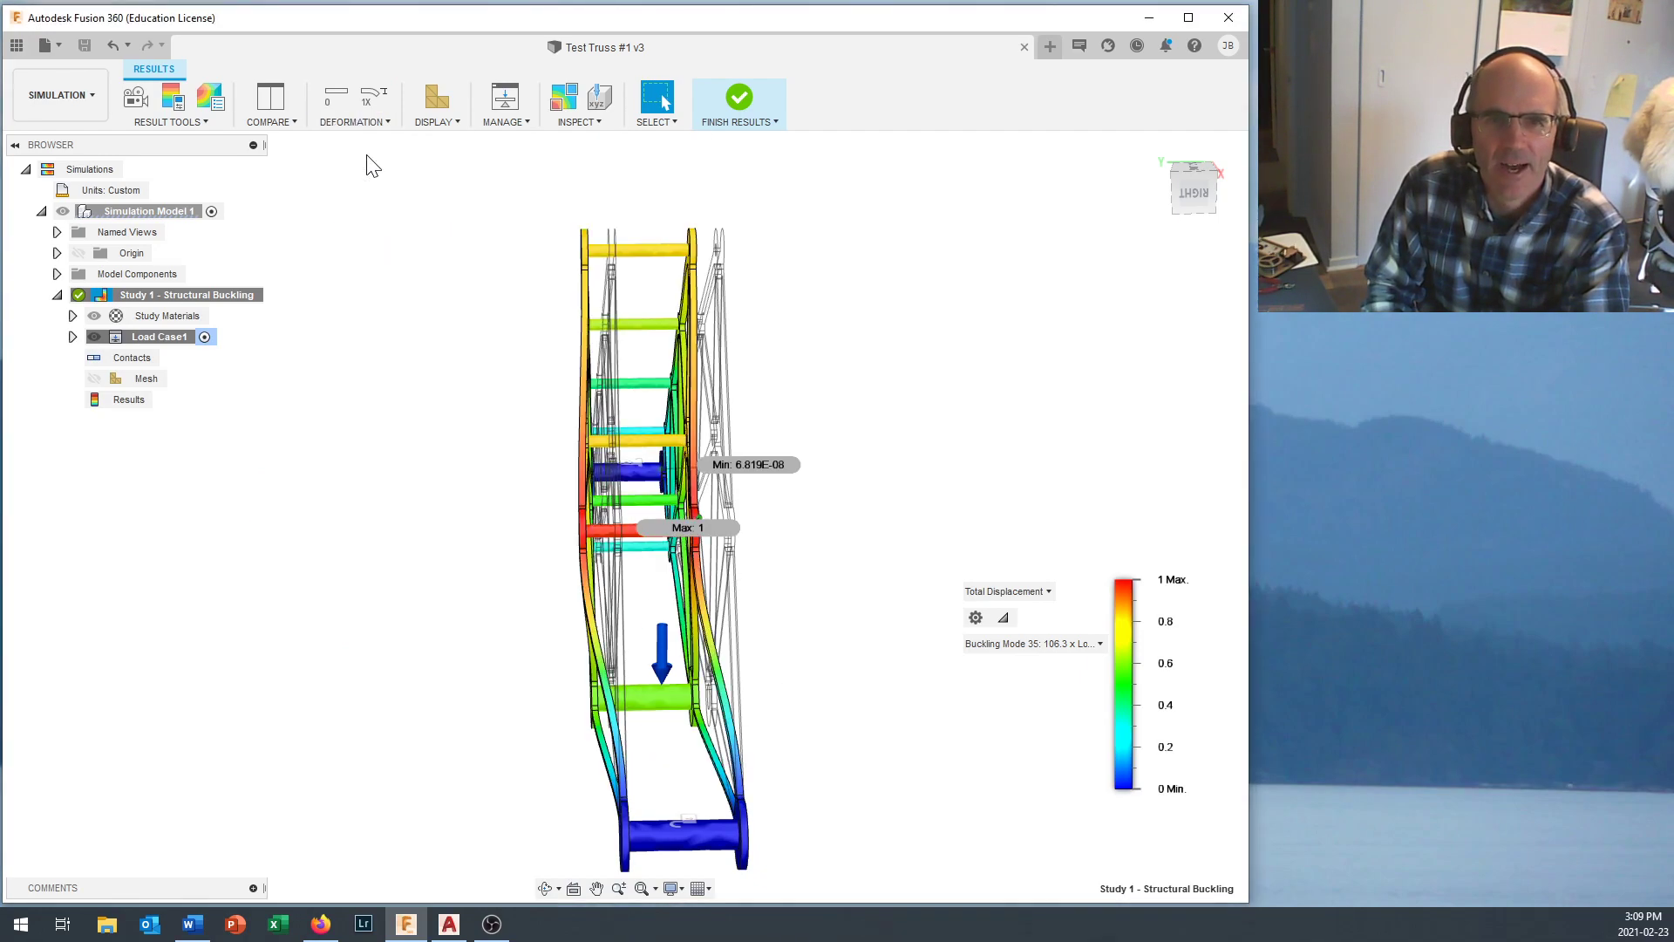
shift+middle_drag(407, 188, 748, 374)
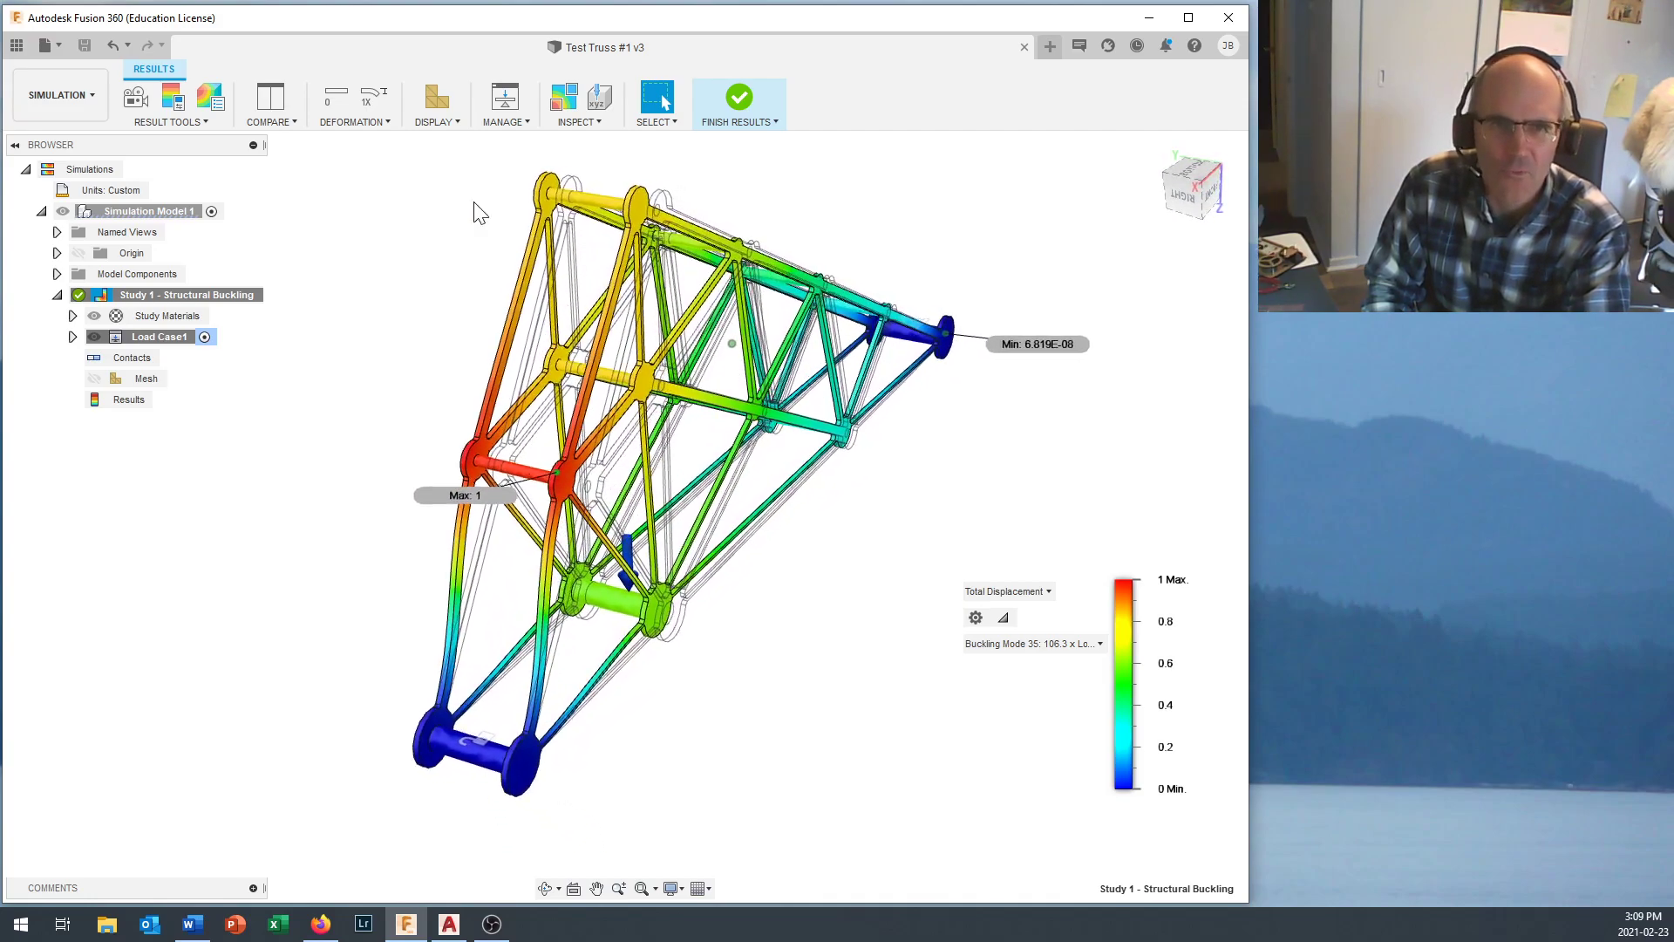
Set the displayed deformation to the plain Adjusted scale and view the truss in 3D from its low, pointed end.
click(373, 131)
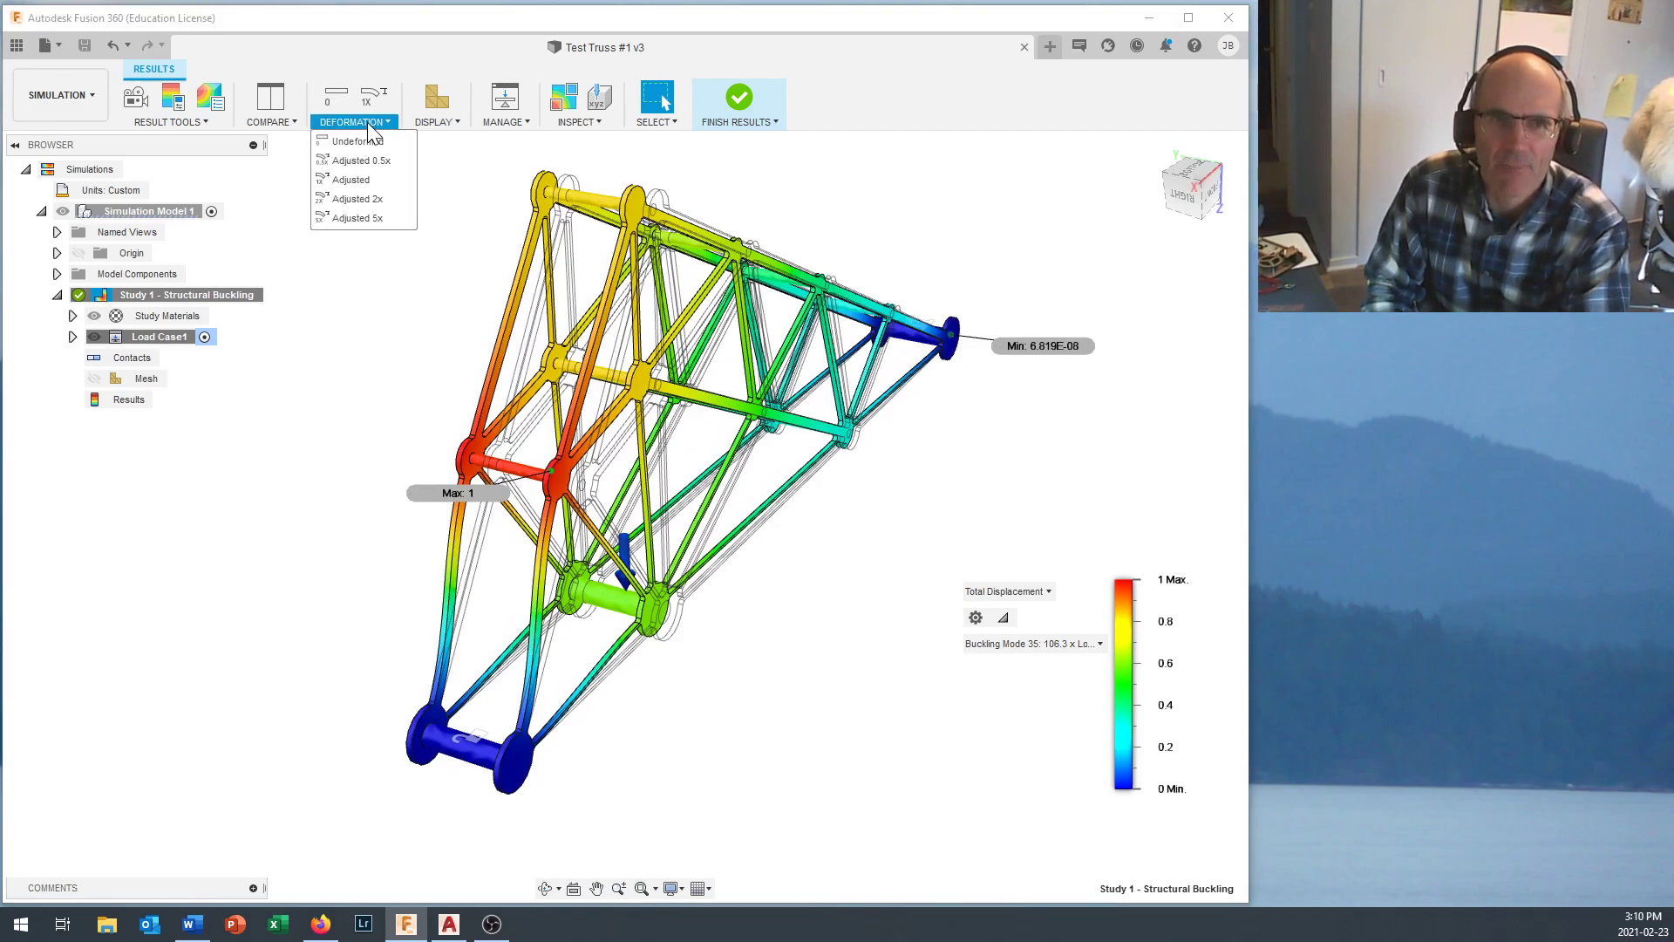
click(368, 175)
shift+middle_drag(837, 453, 580, 413)
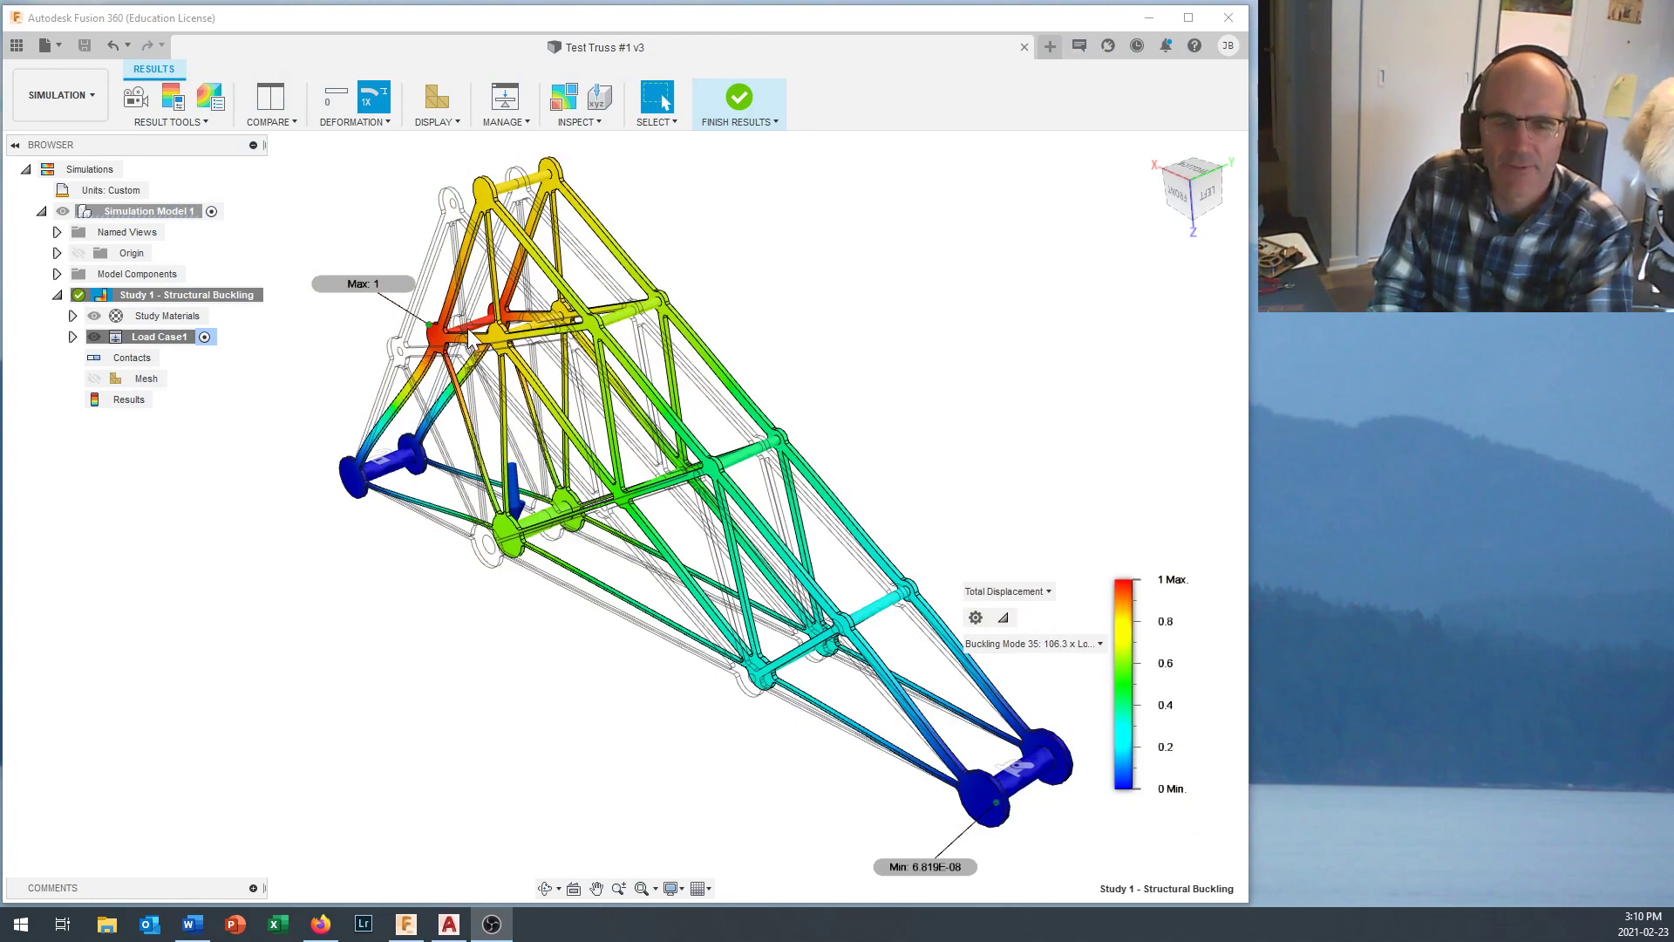
scroll(523, 545, up, 2)
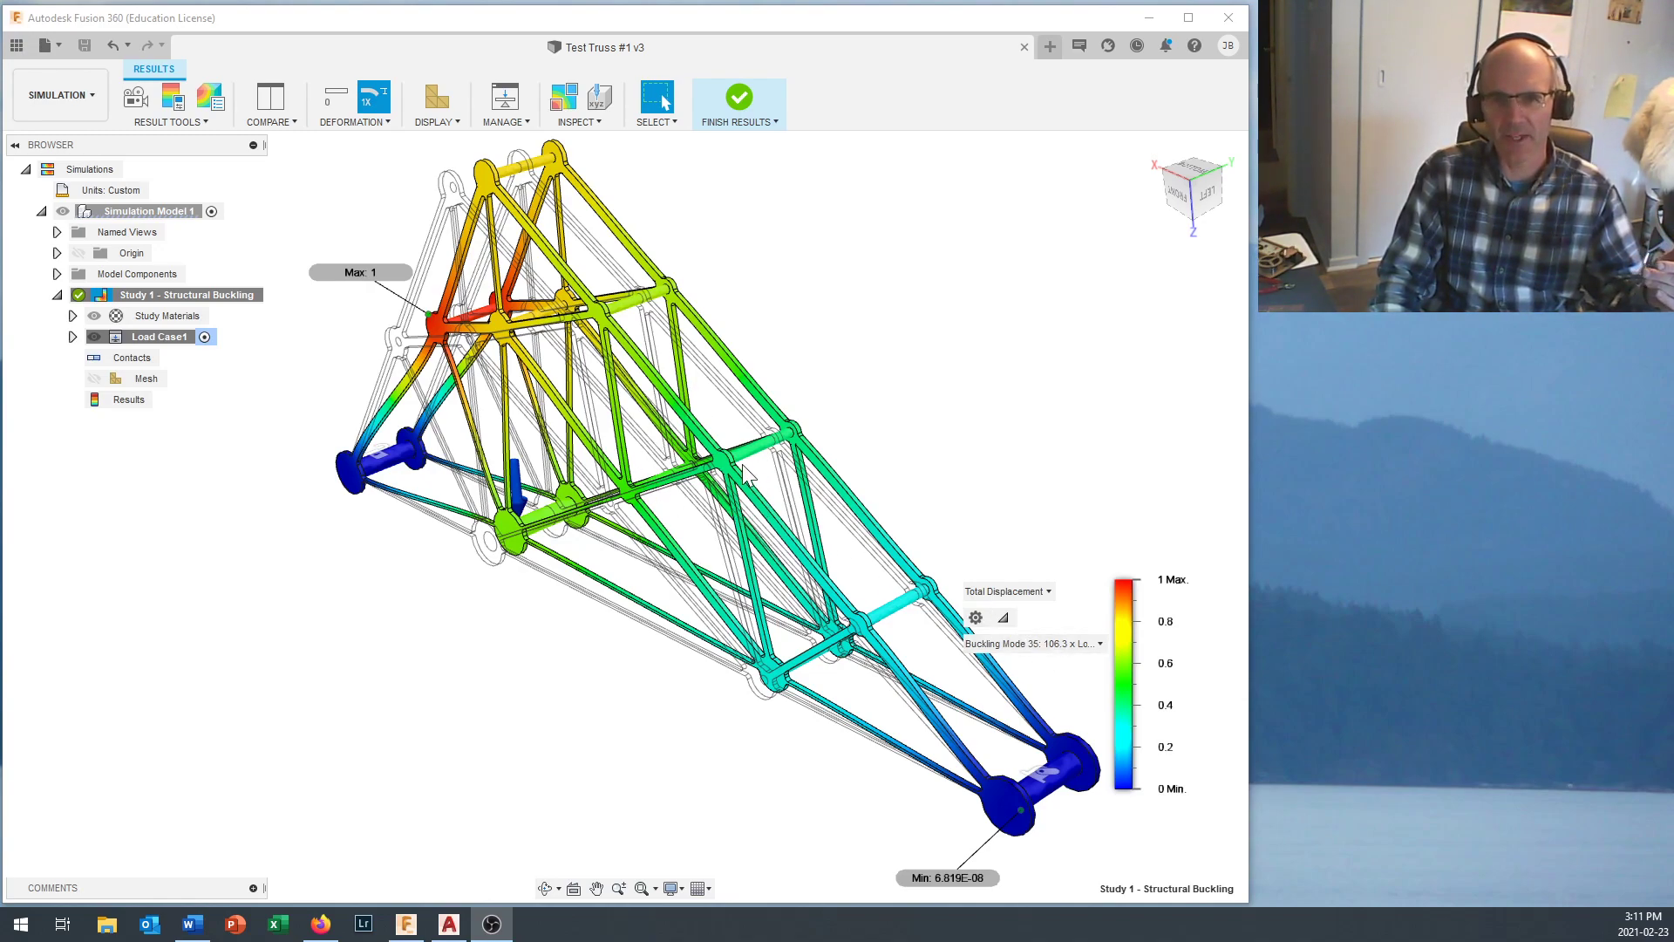
Display the total displacement results for Buckling Mode 43, followed by those for Buckling Mode 79.
click(1052, 646)
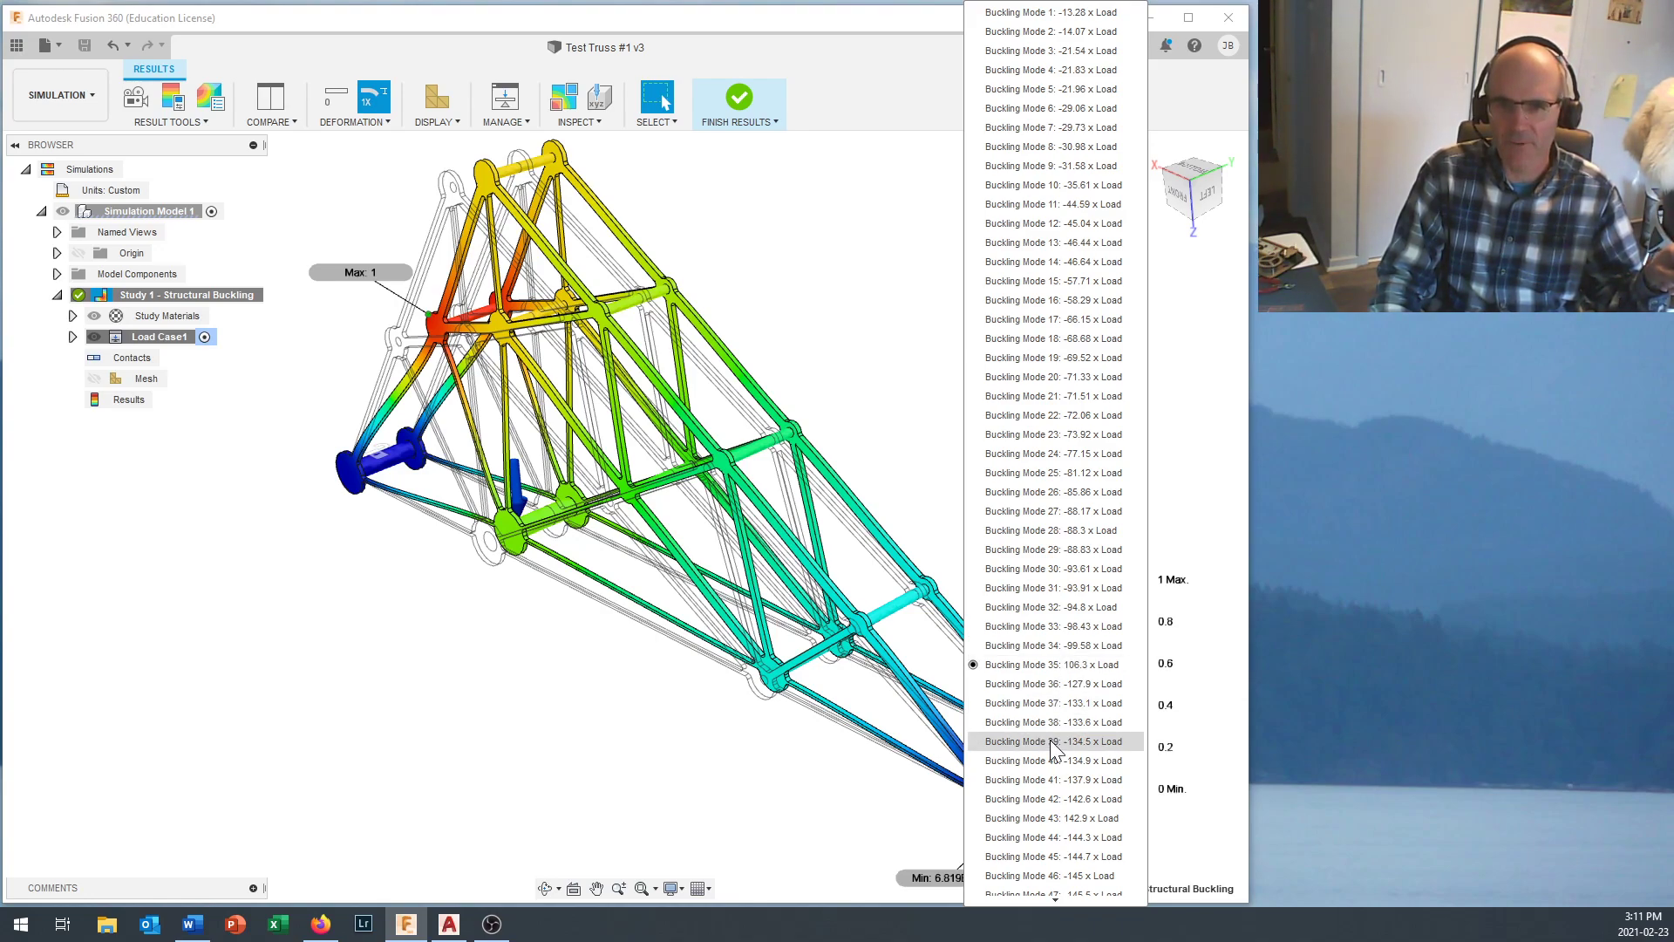
click(1055, 818)
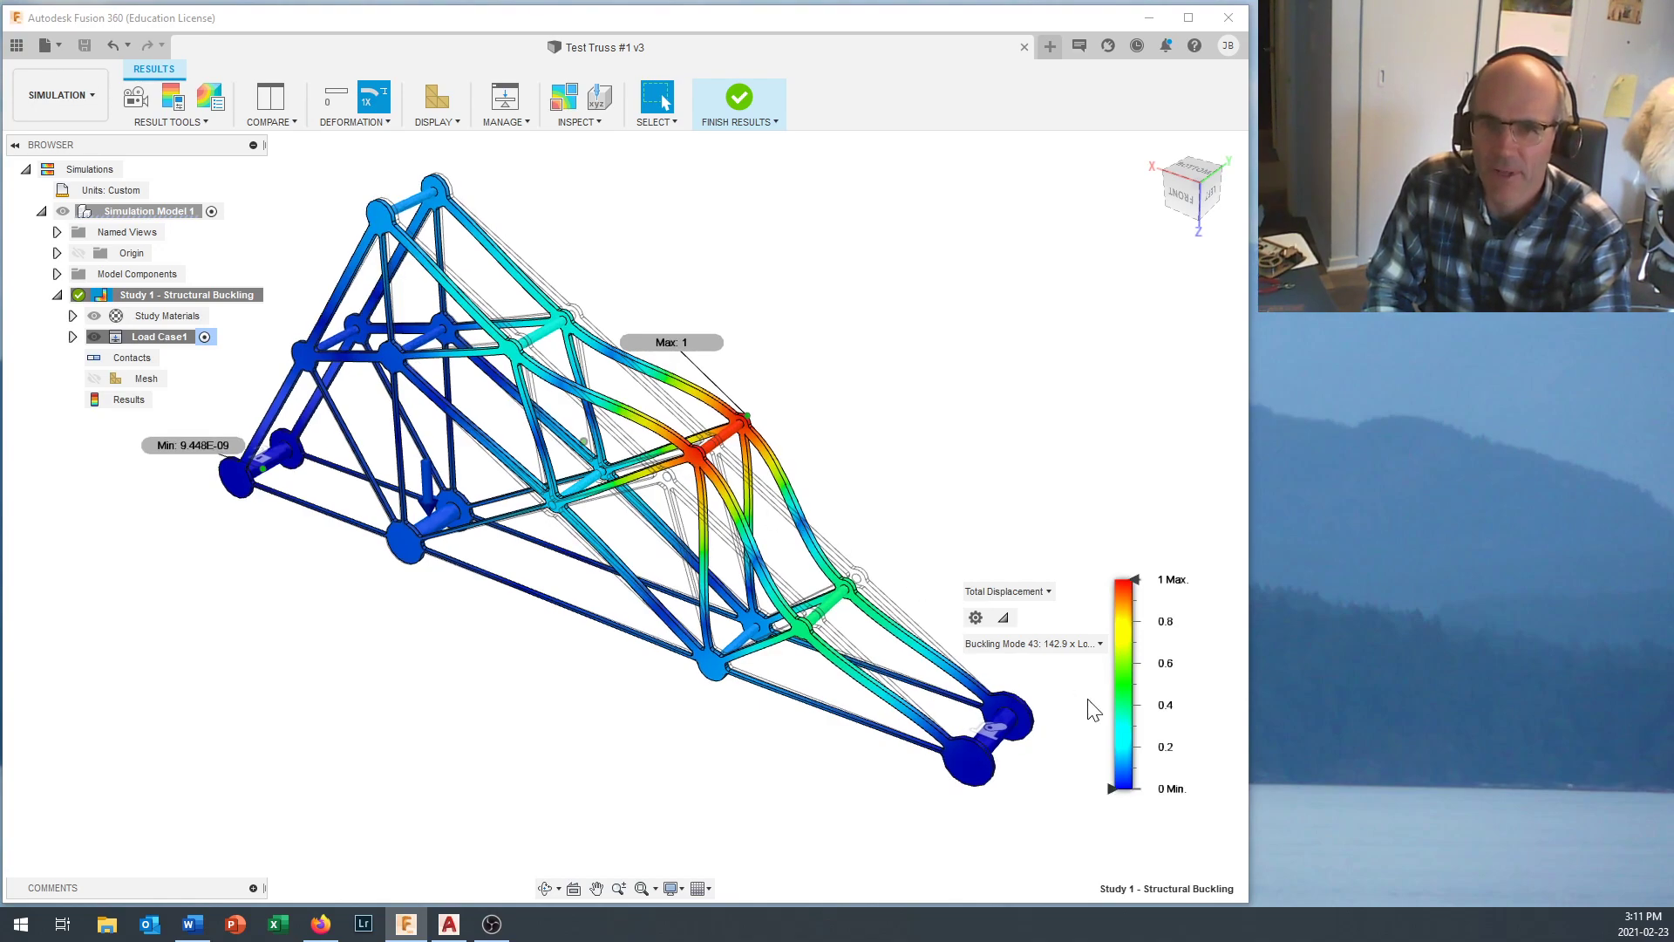
click(1064, 646)
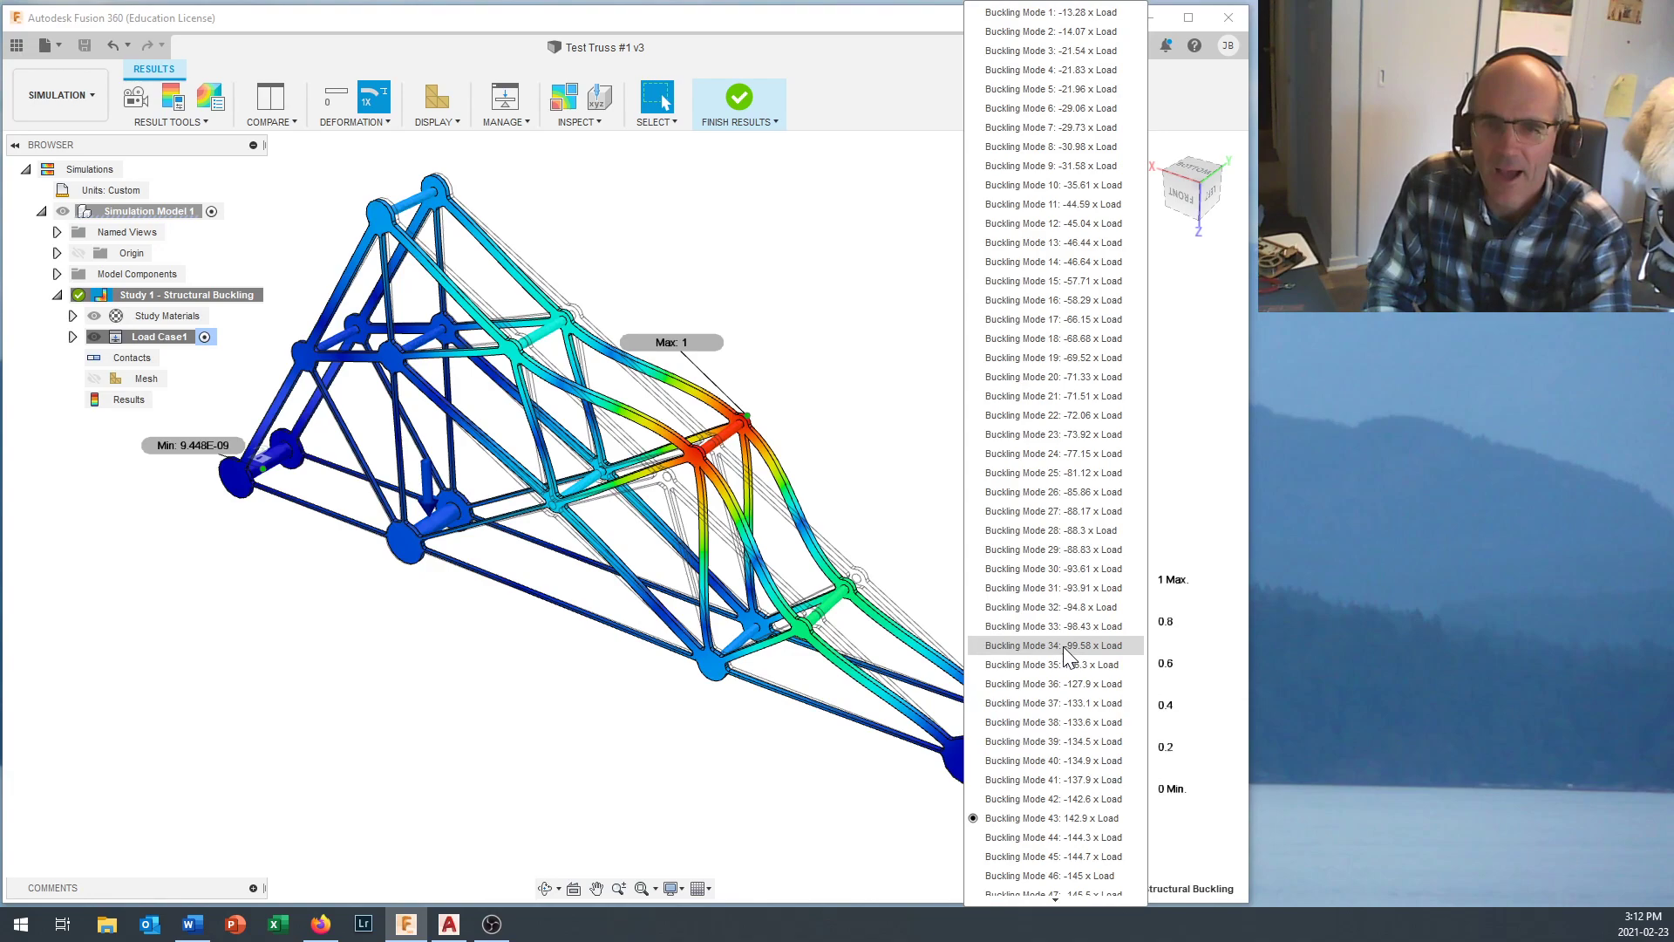
mouse_move(1065, 902)
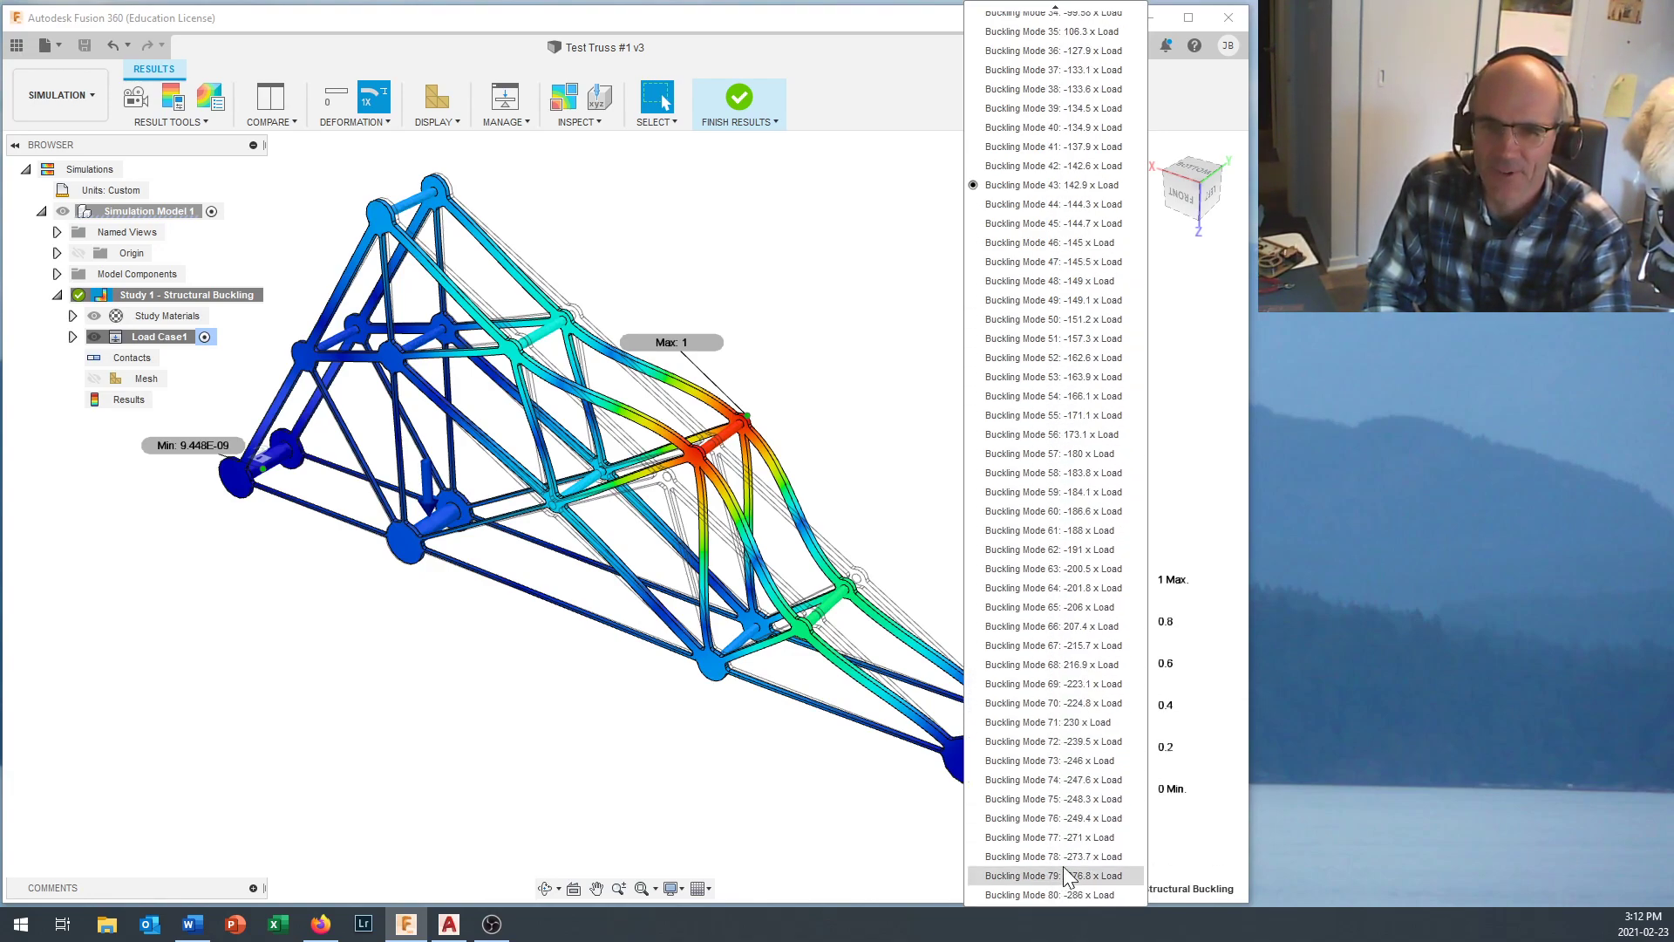
click(1063, 866)
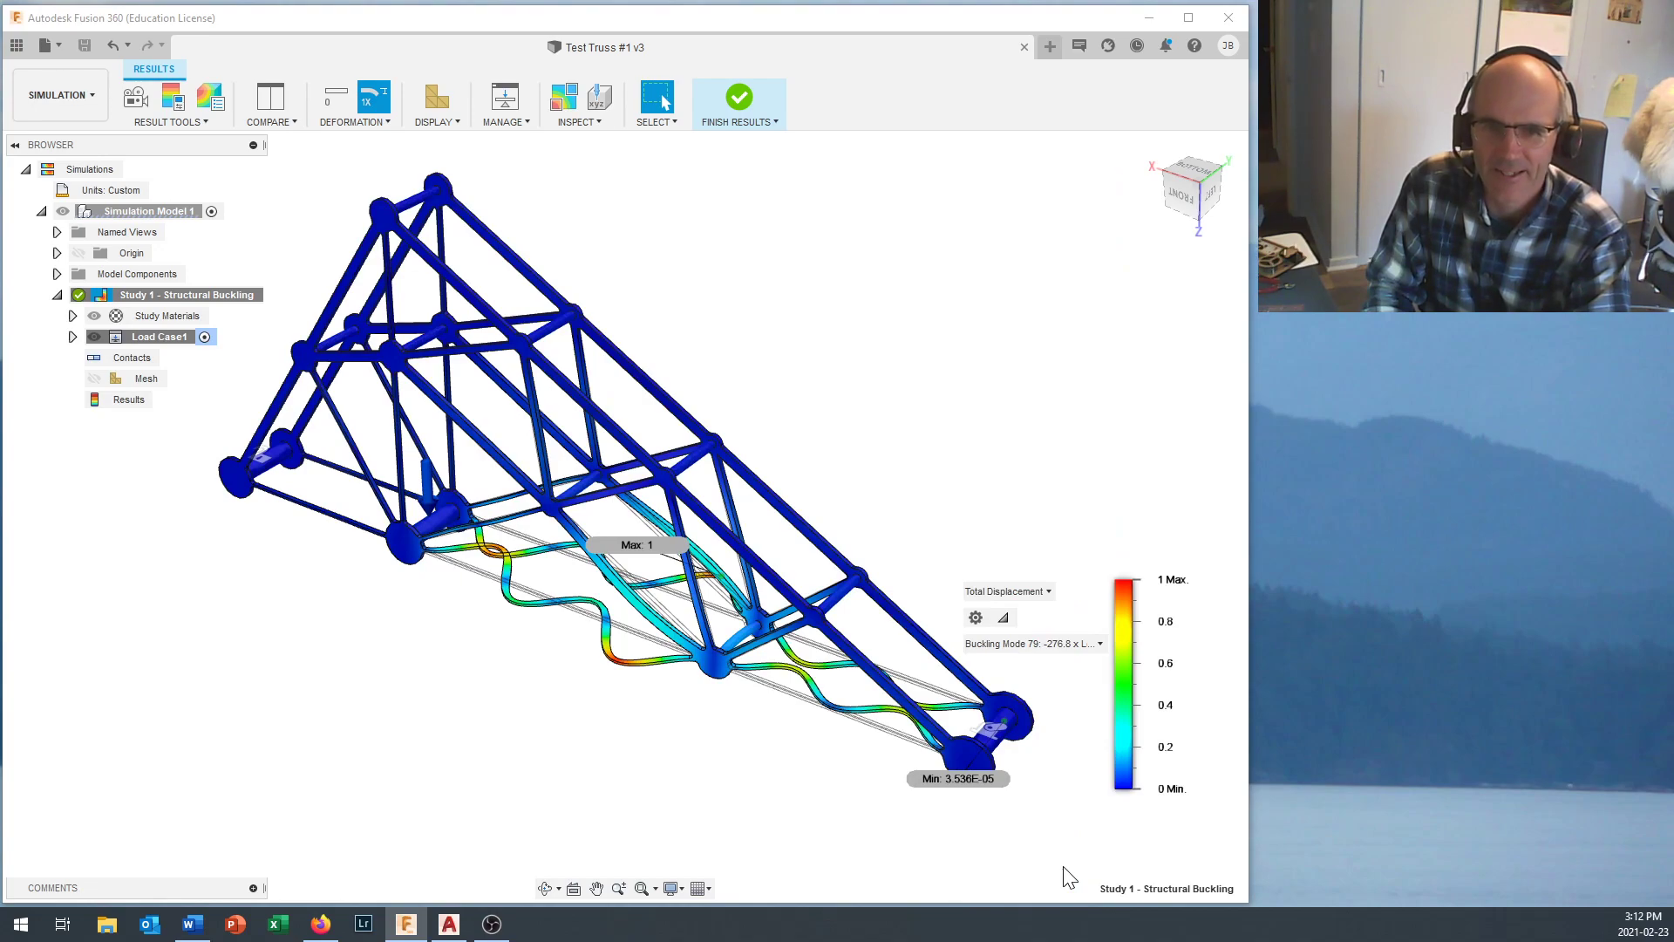
Display the total displacement results for Buckling Mode 56 and examine the deformed truss from several angles.
click(1045, 643)
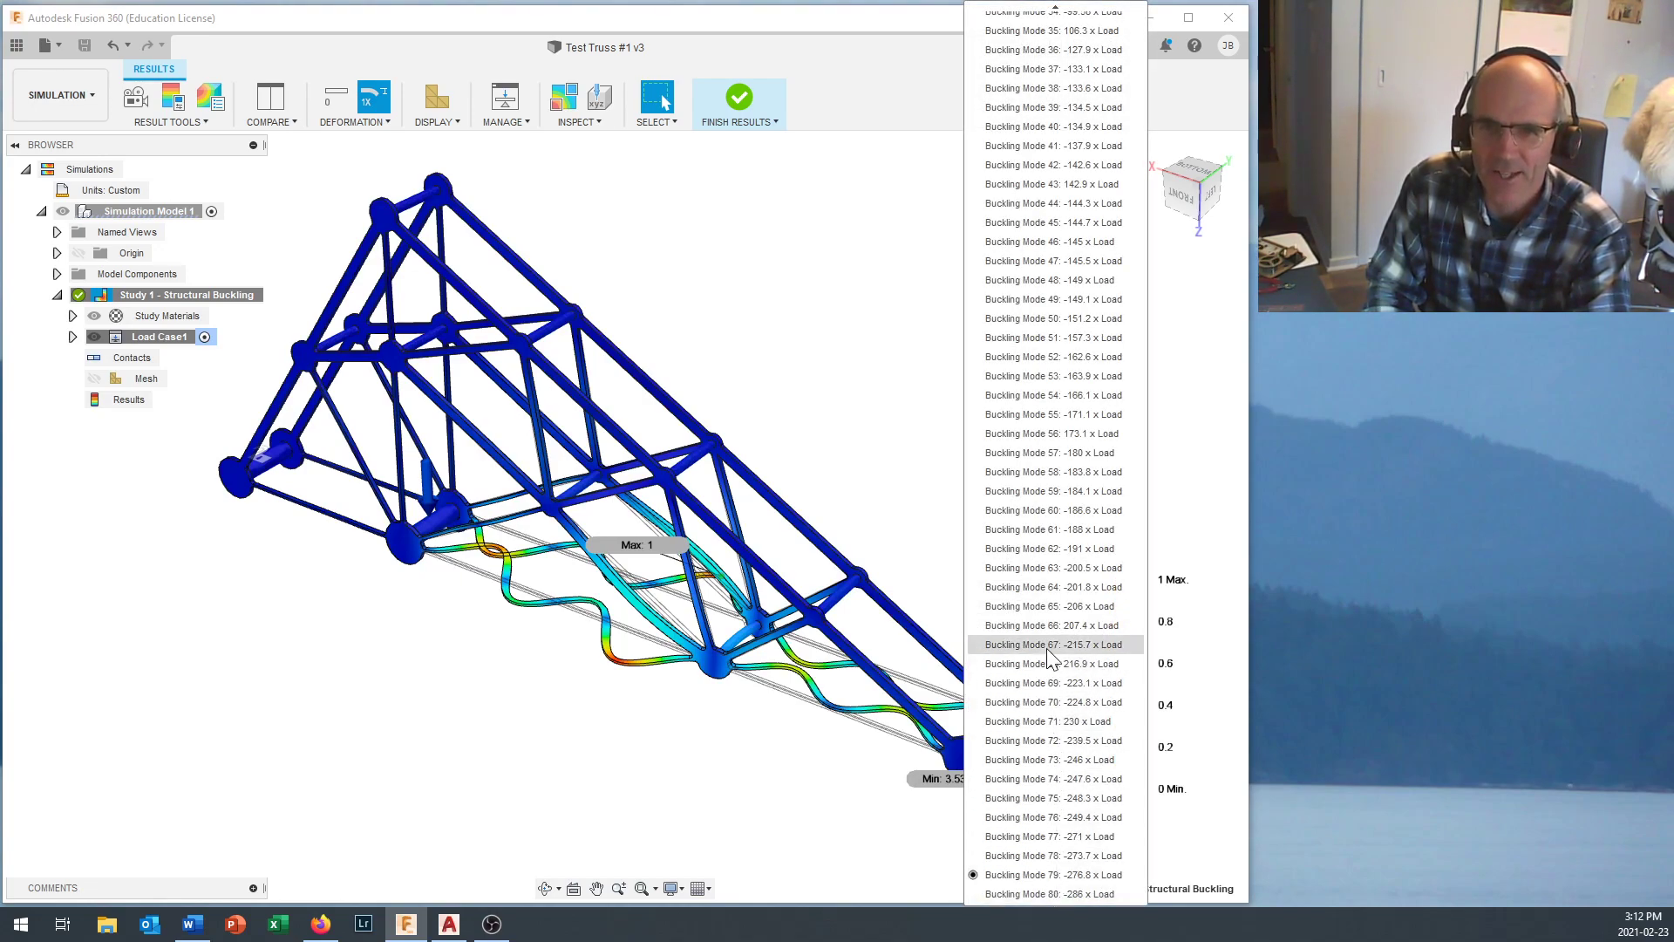
click(1050, 436)
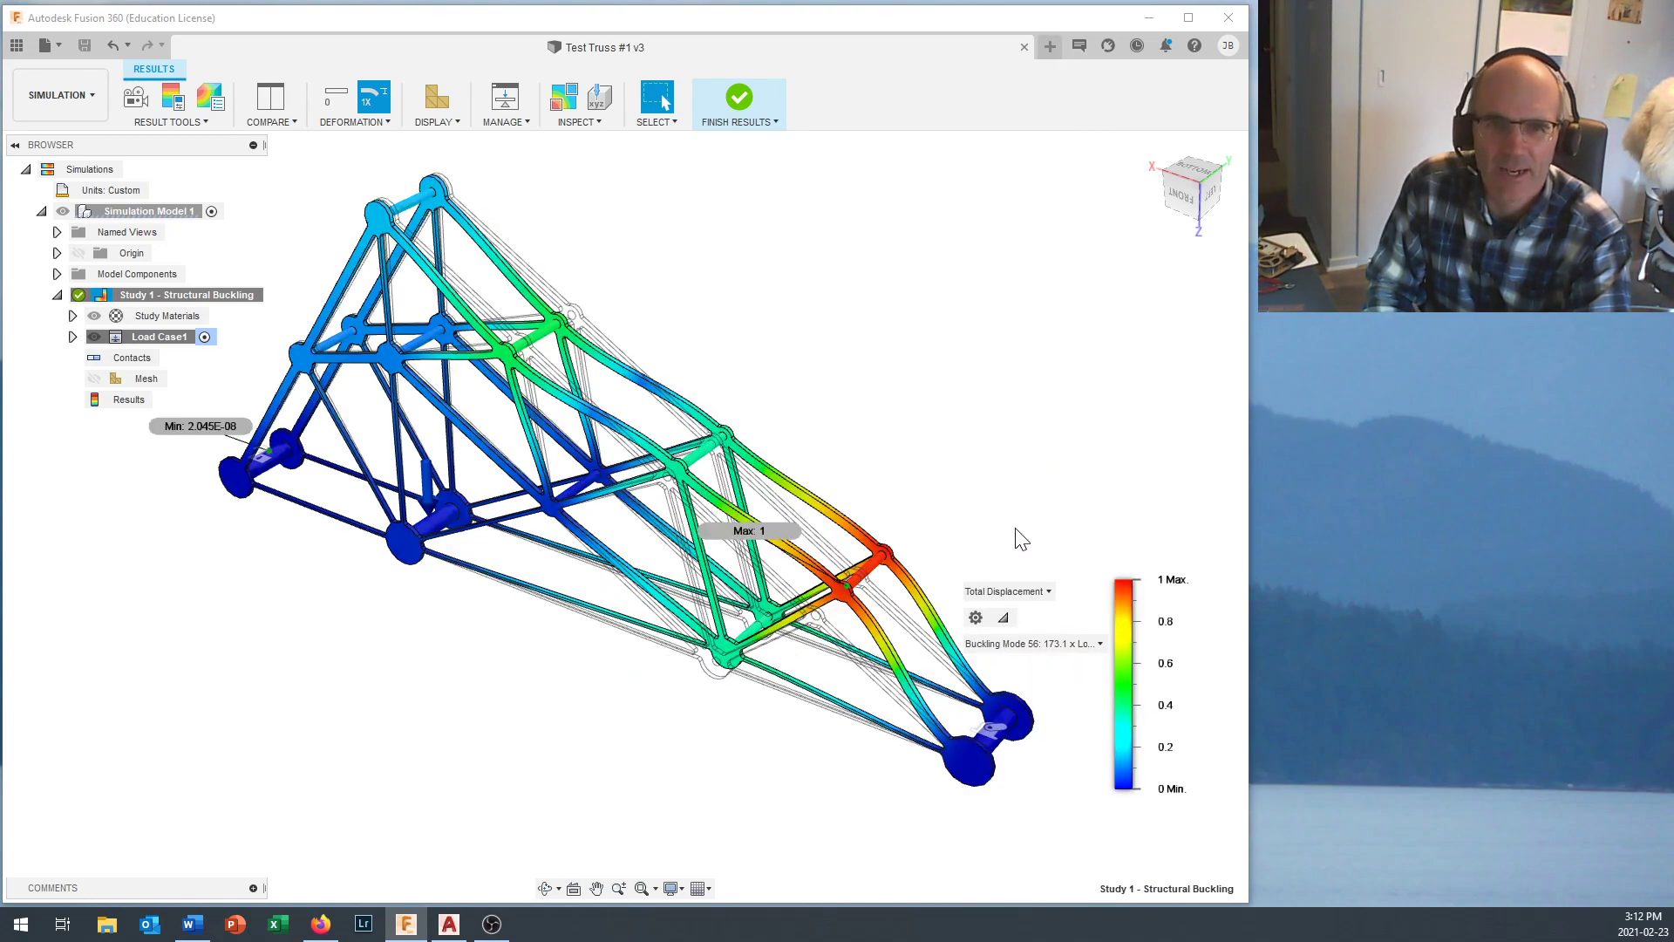
shift+middle_drag(971, 559, 518, 330)
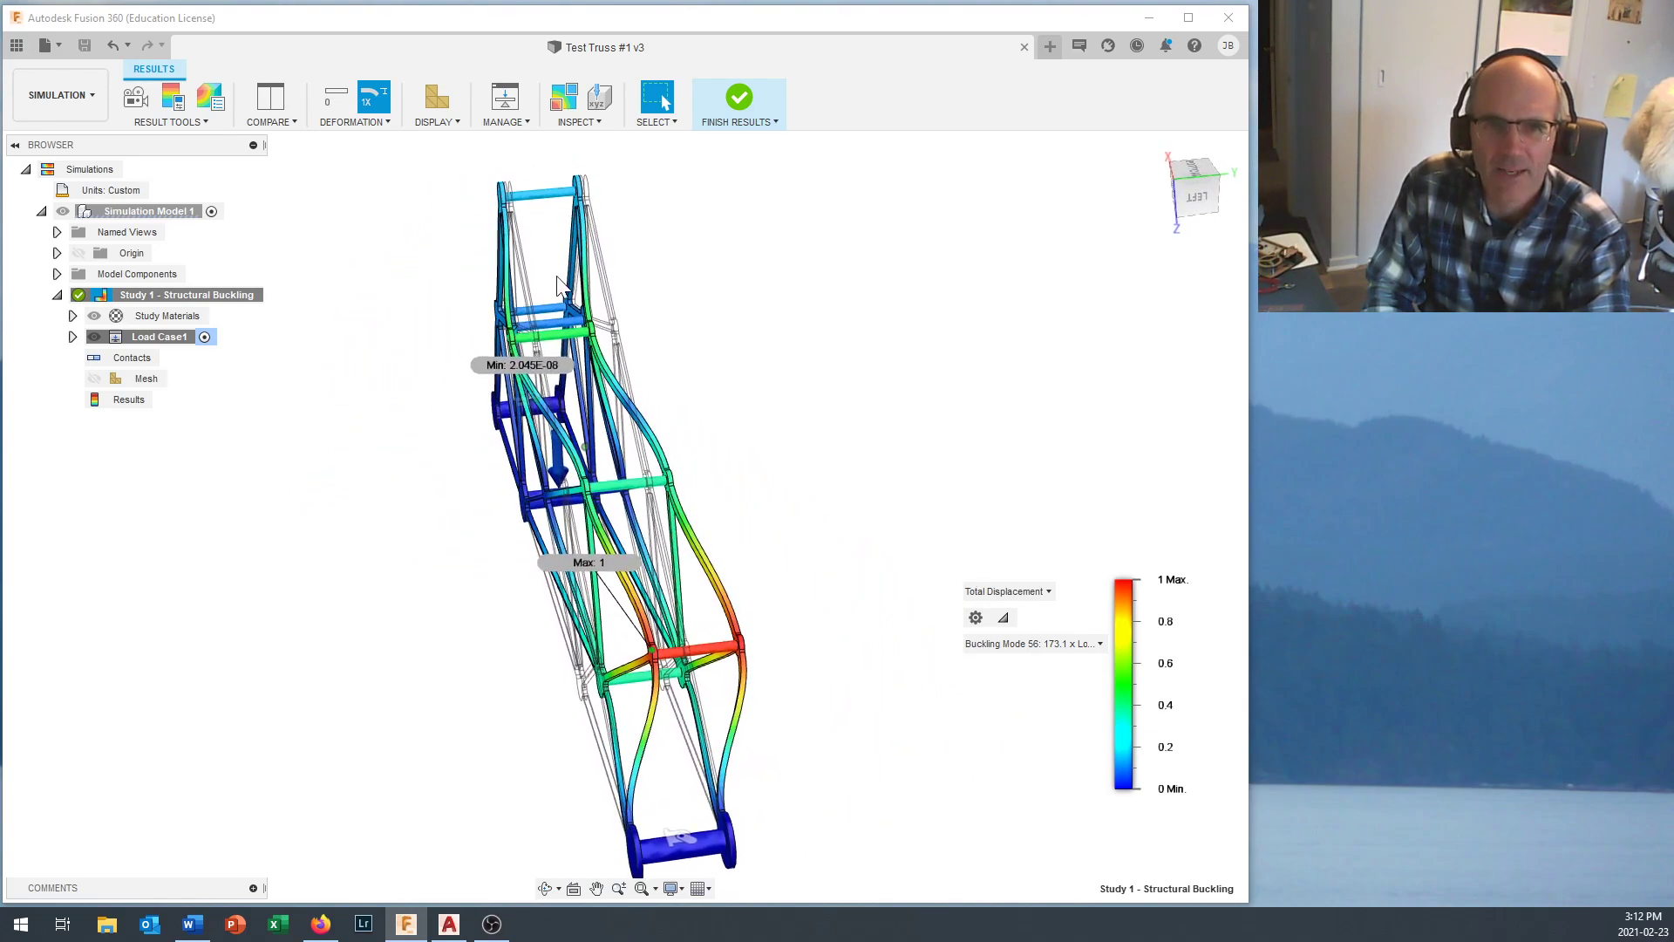
shift+middle_drag(711, 476, 1016, 673)
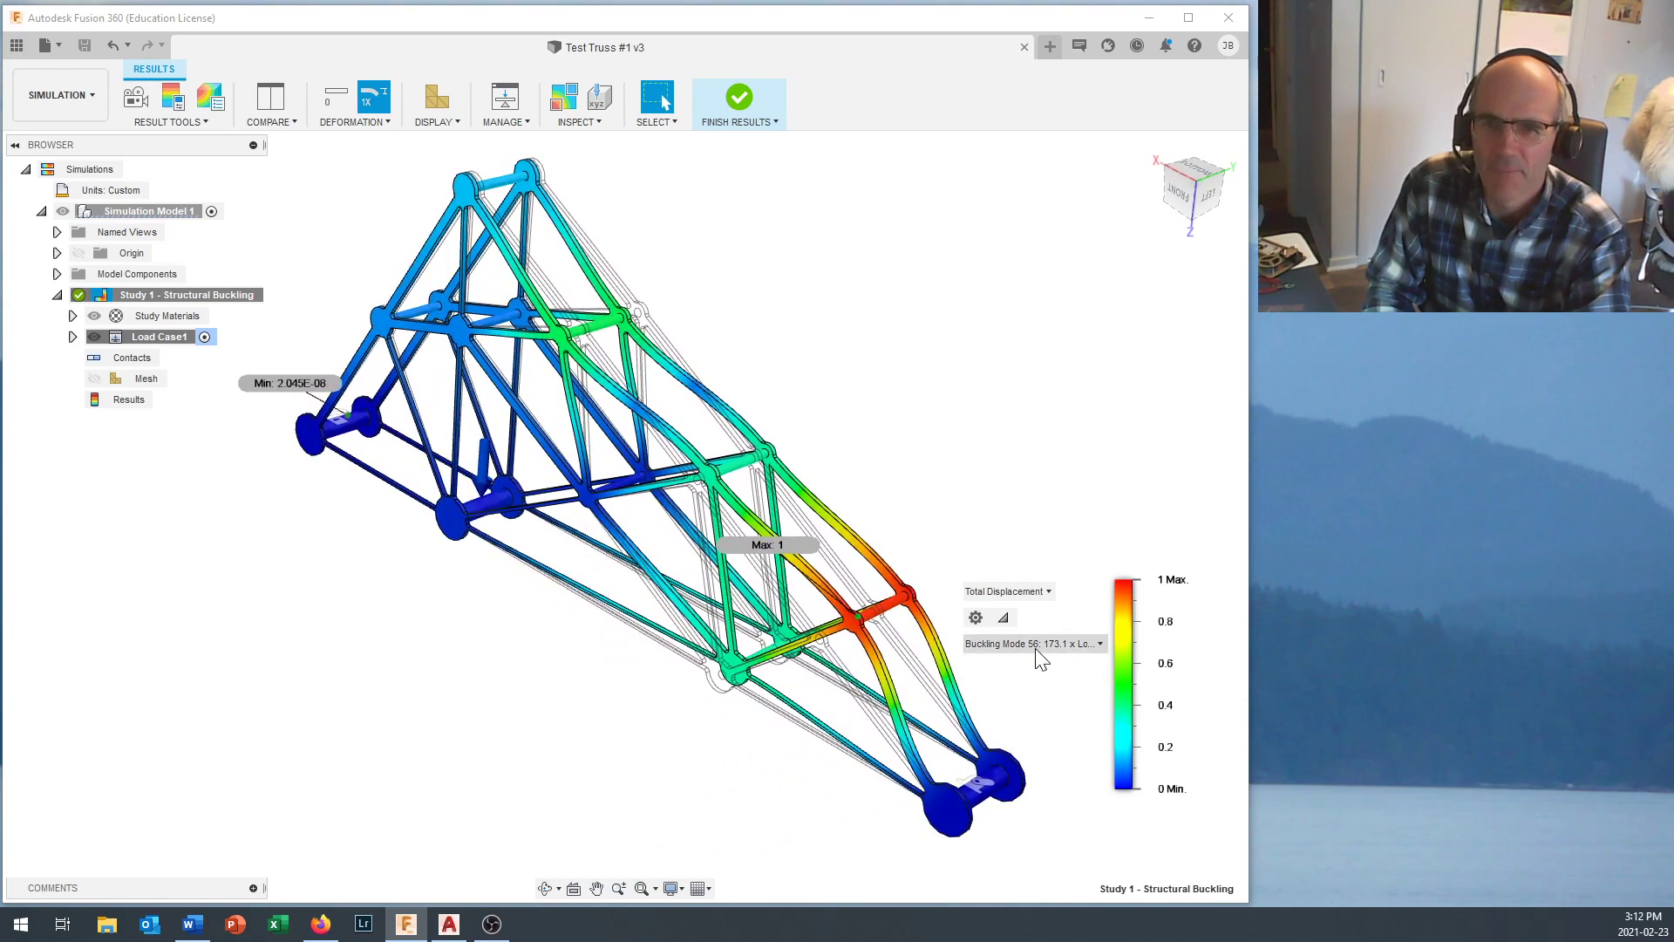
Return to the Buckling Mode 35 results and examine the displacement around the loaded cross tube.
click(1034, 645)
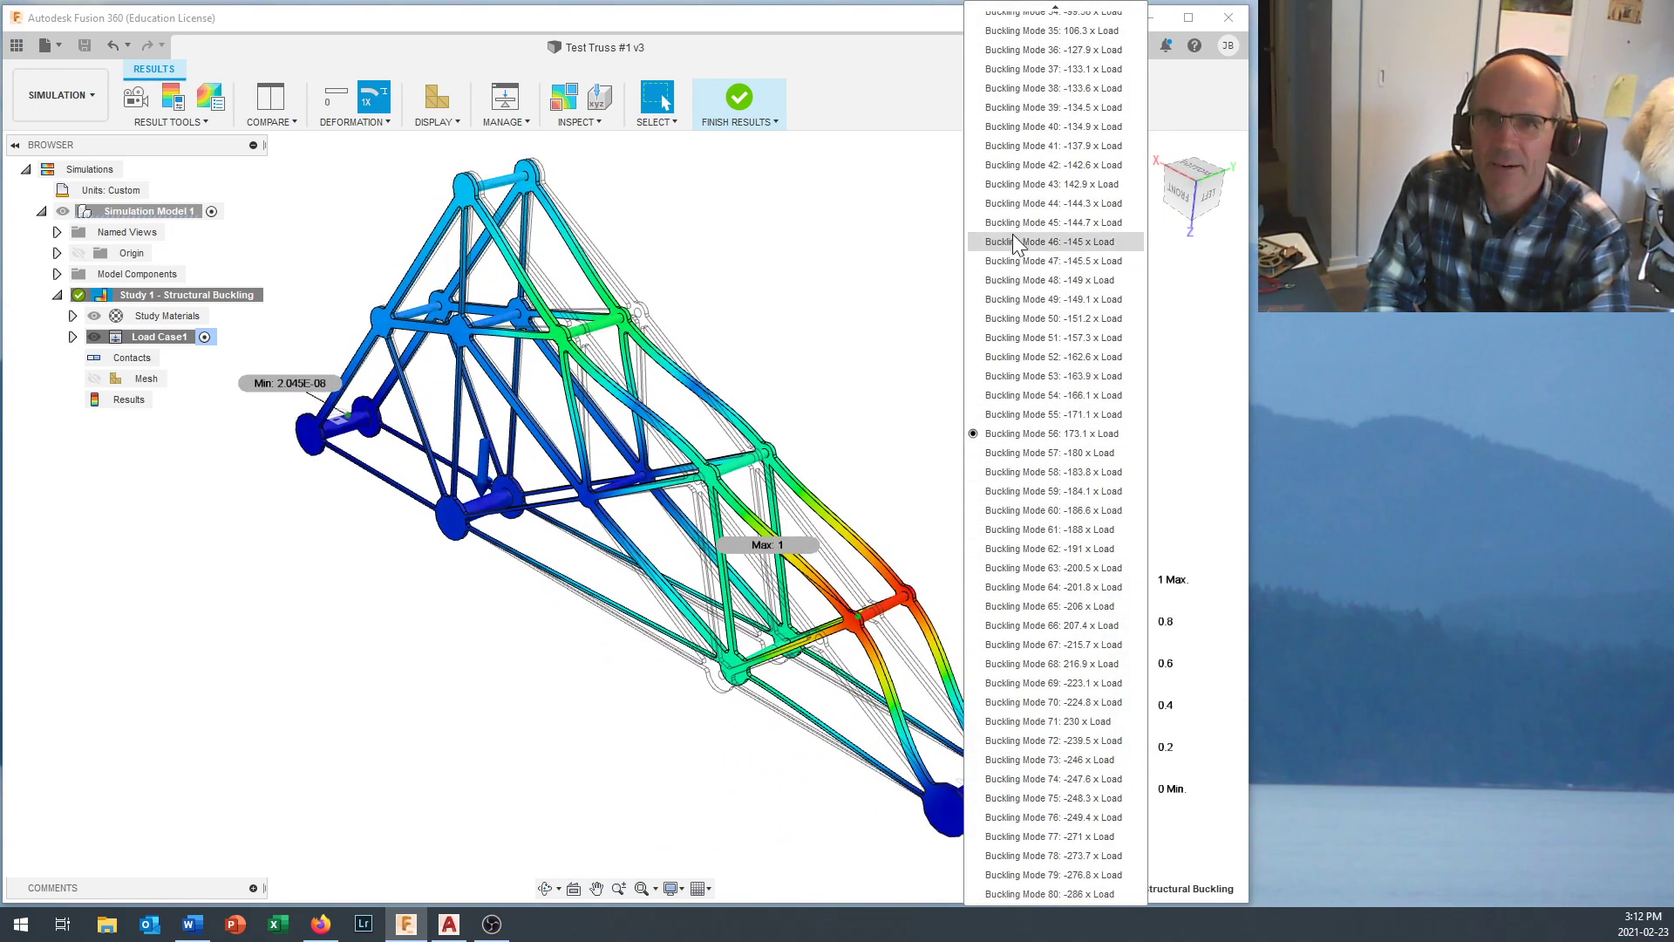
scroll(1012, 231, up, 1)
scroll(1012, 231, up, 3)
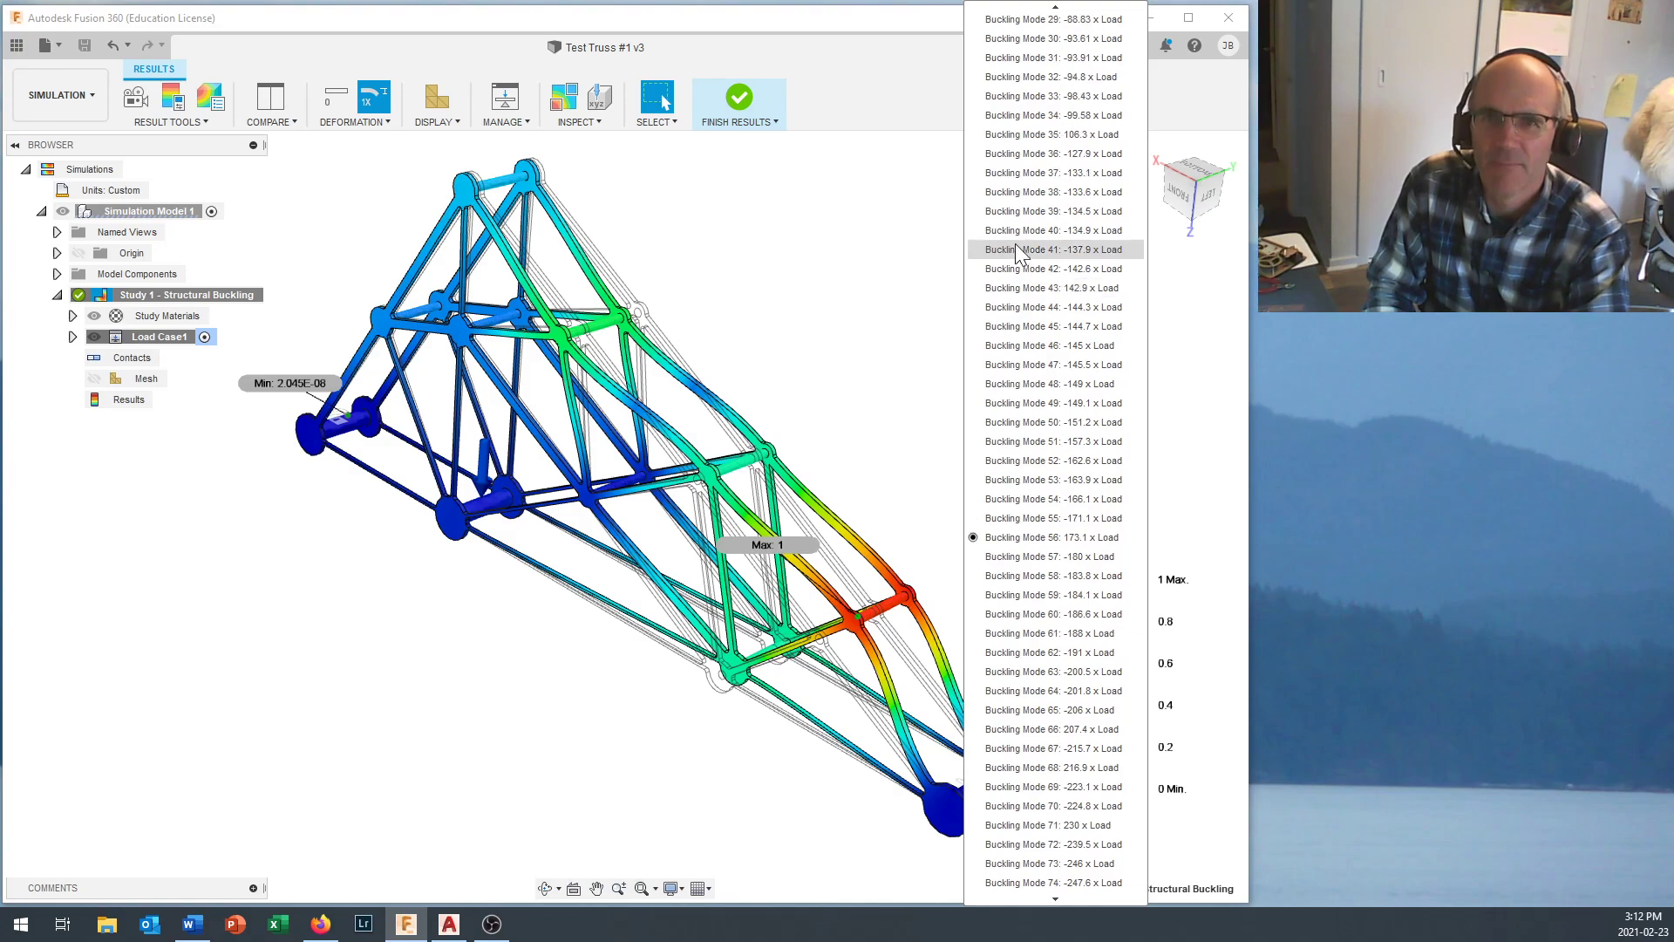
click(1038, 138)
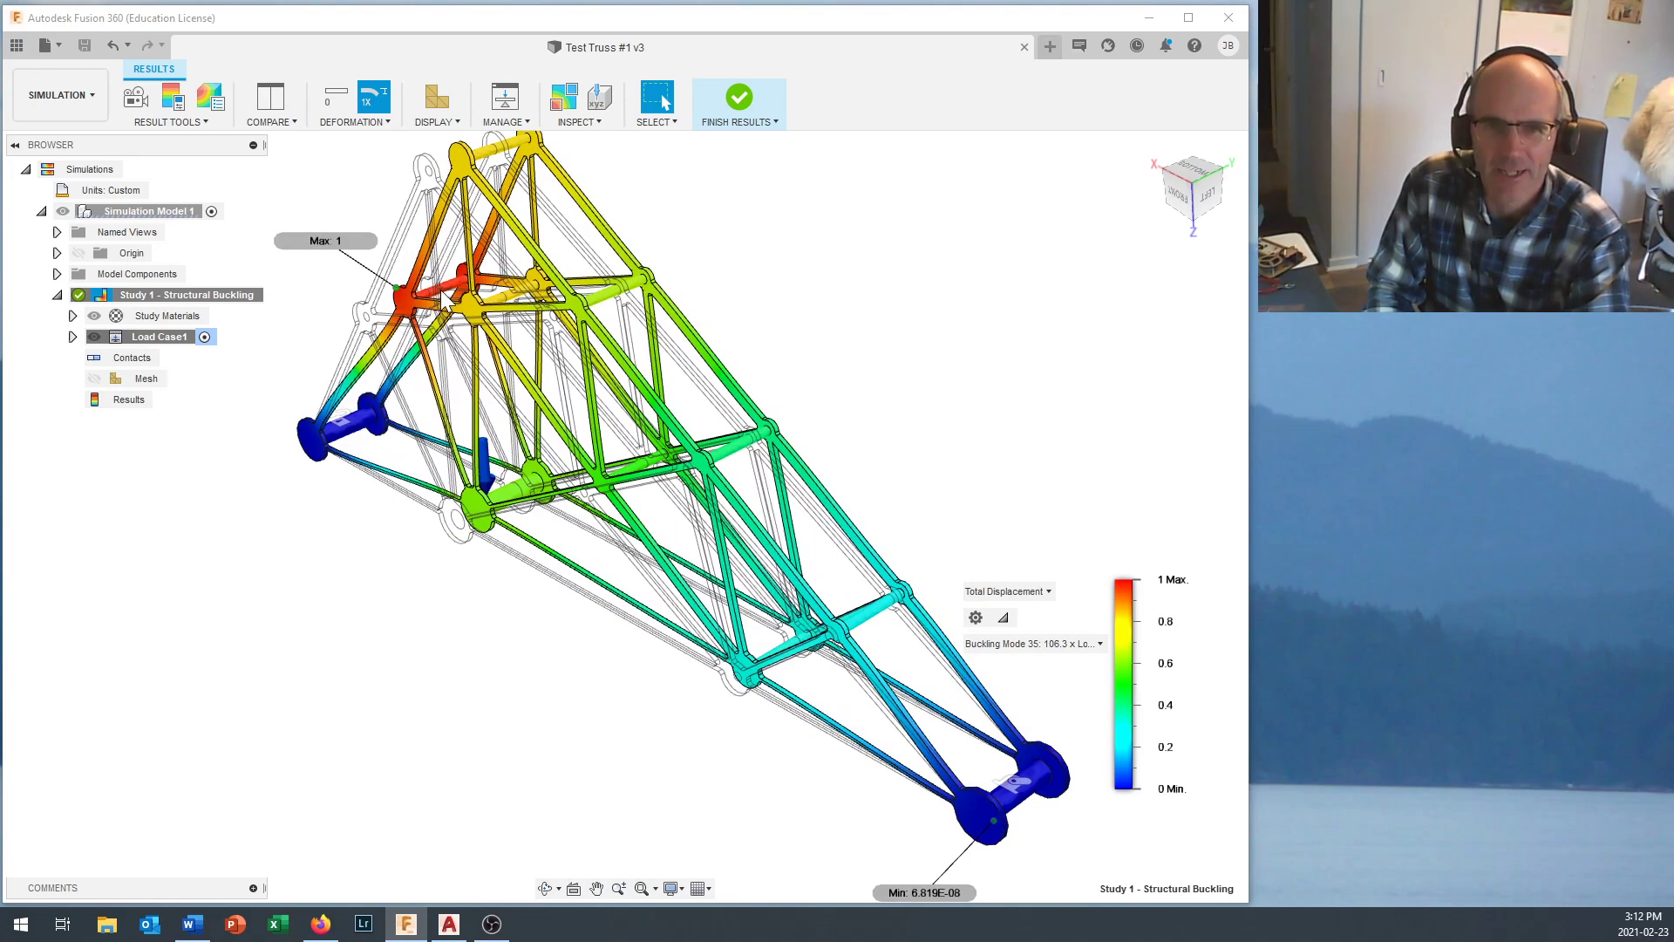
scroll(446, 301, down, 2)
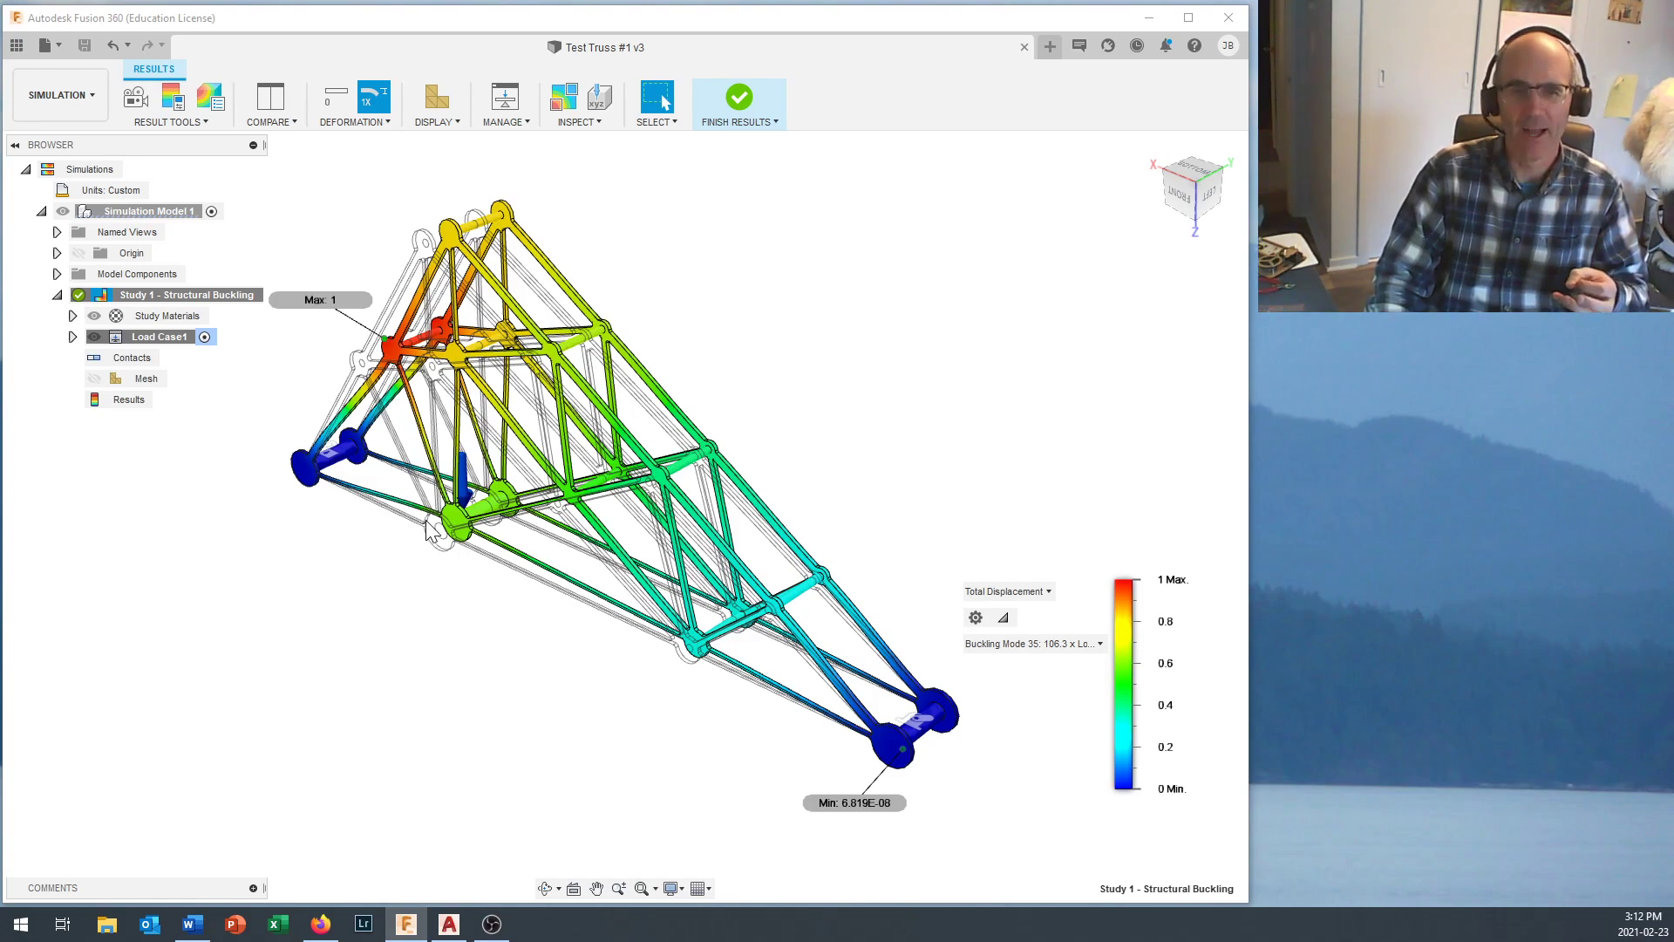
scroll(388, 479, up, 5)
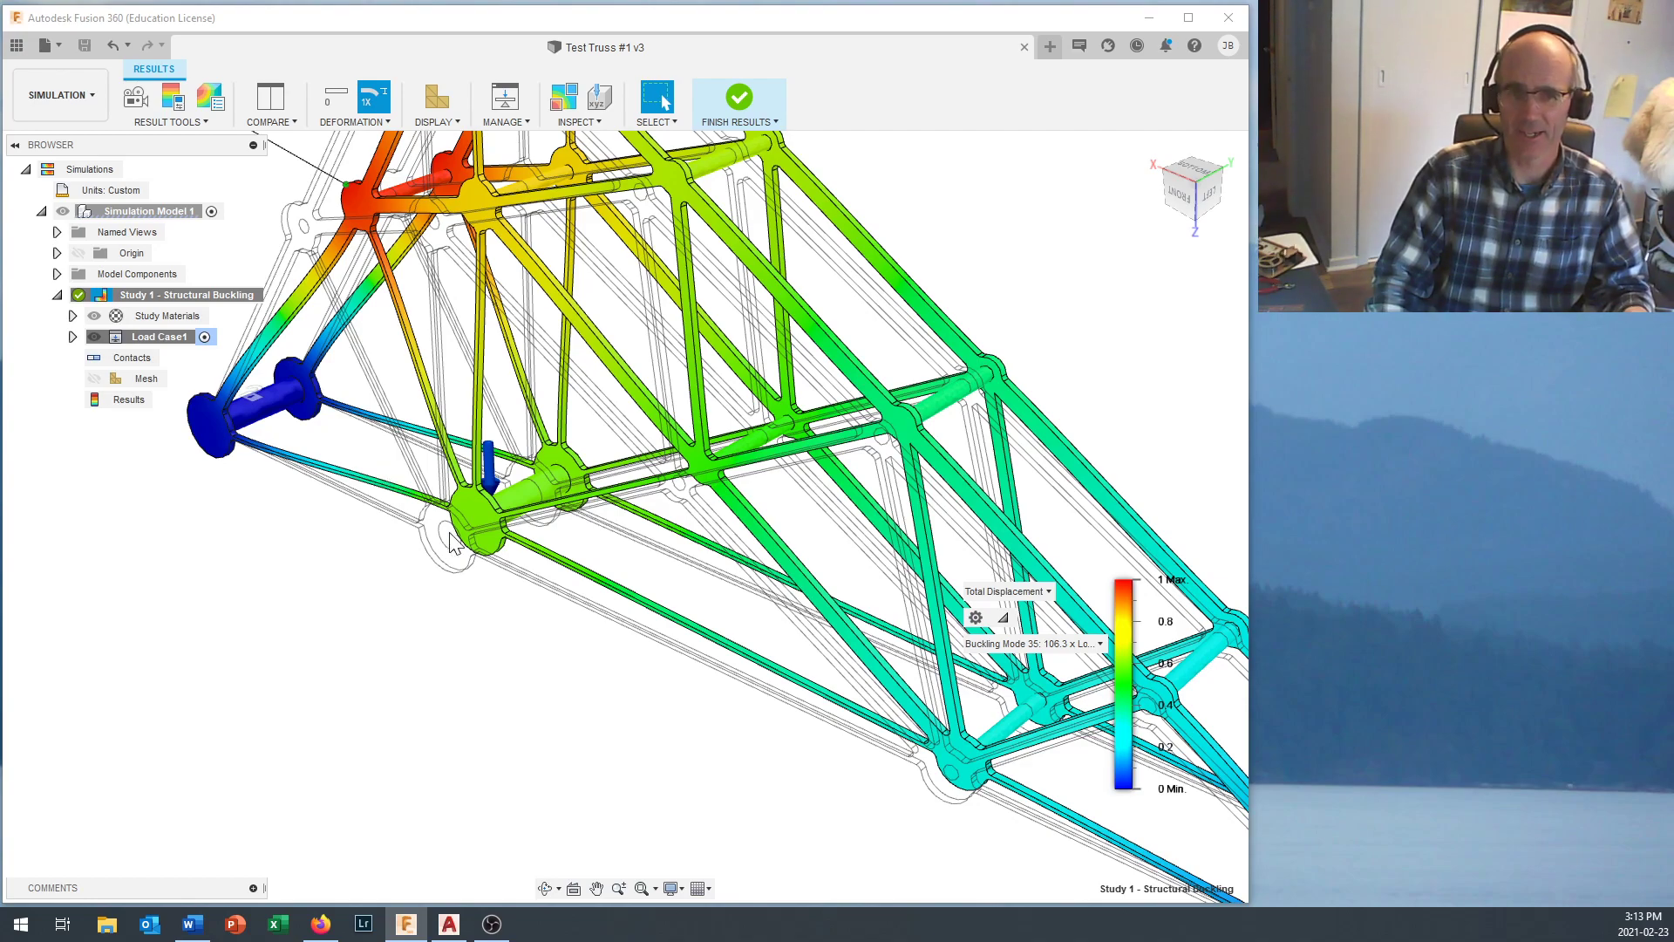
scroll(451, 541, down, 5)
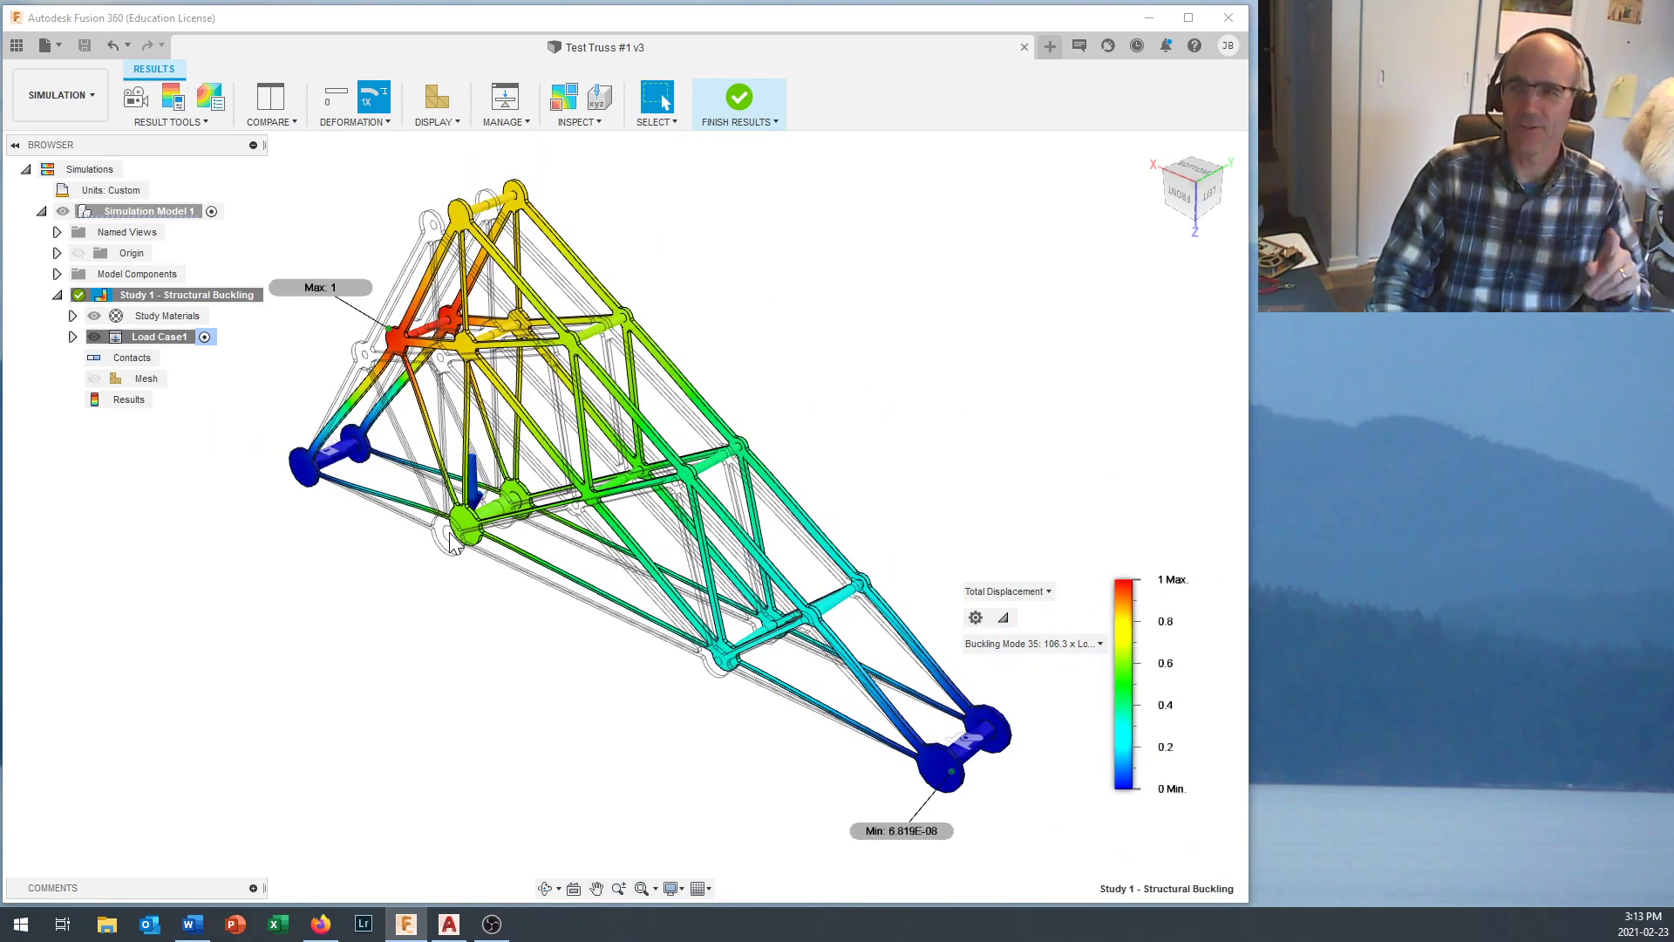
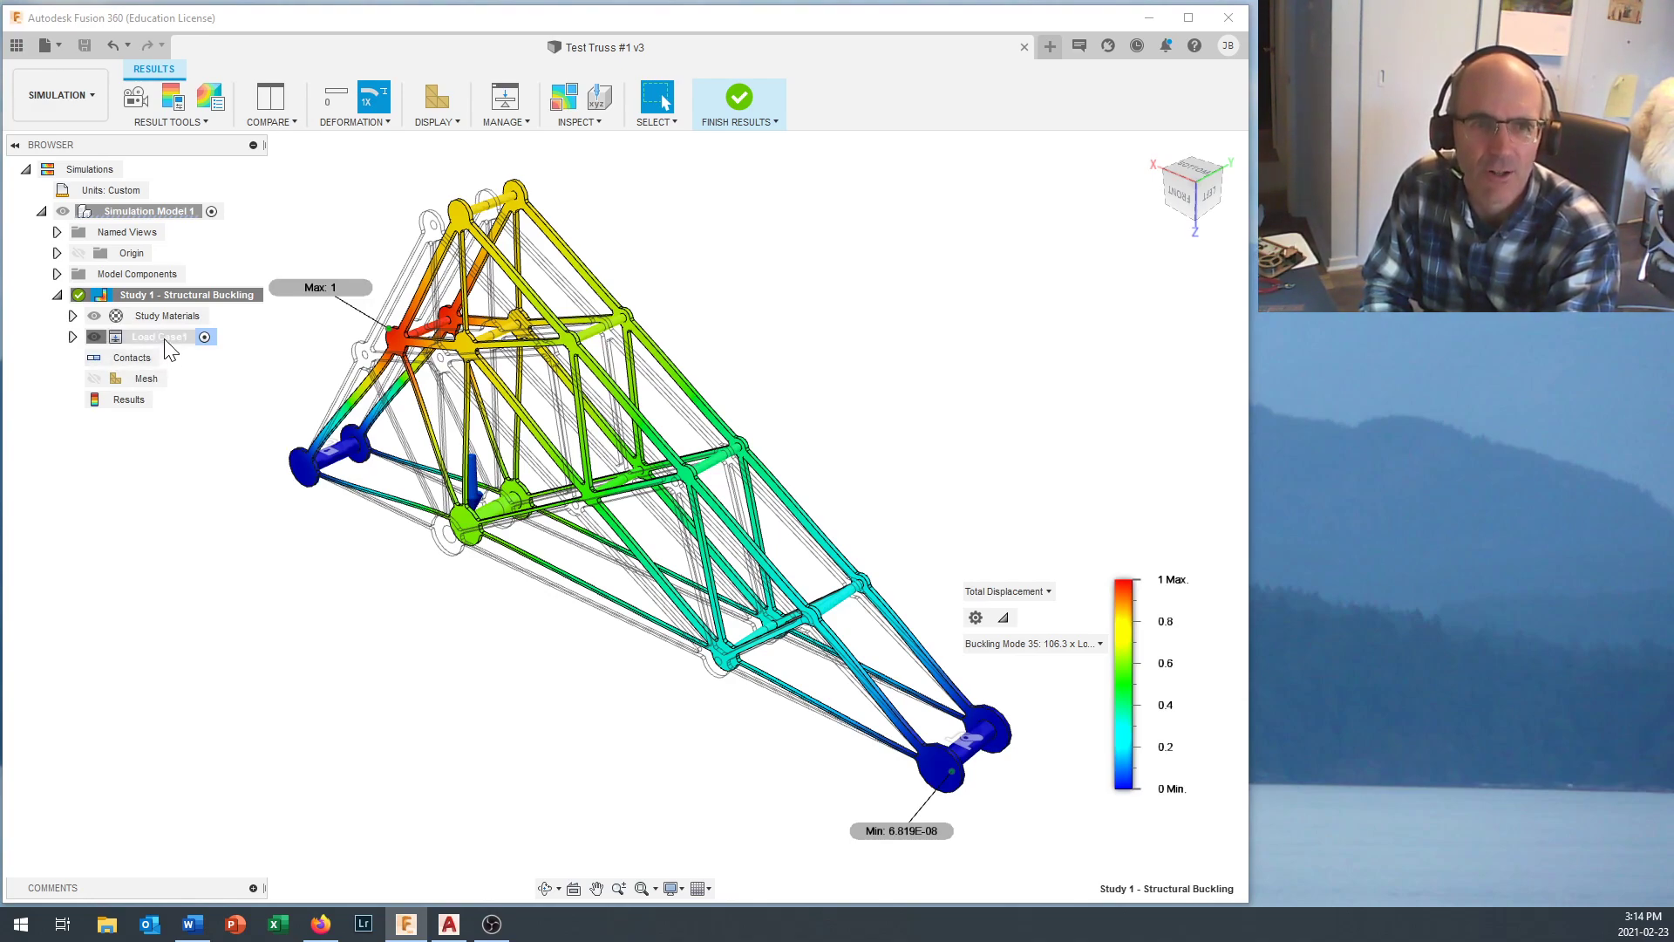
Leave the buckling results and create a new Static Stress study.
right_click(183, 297)
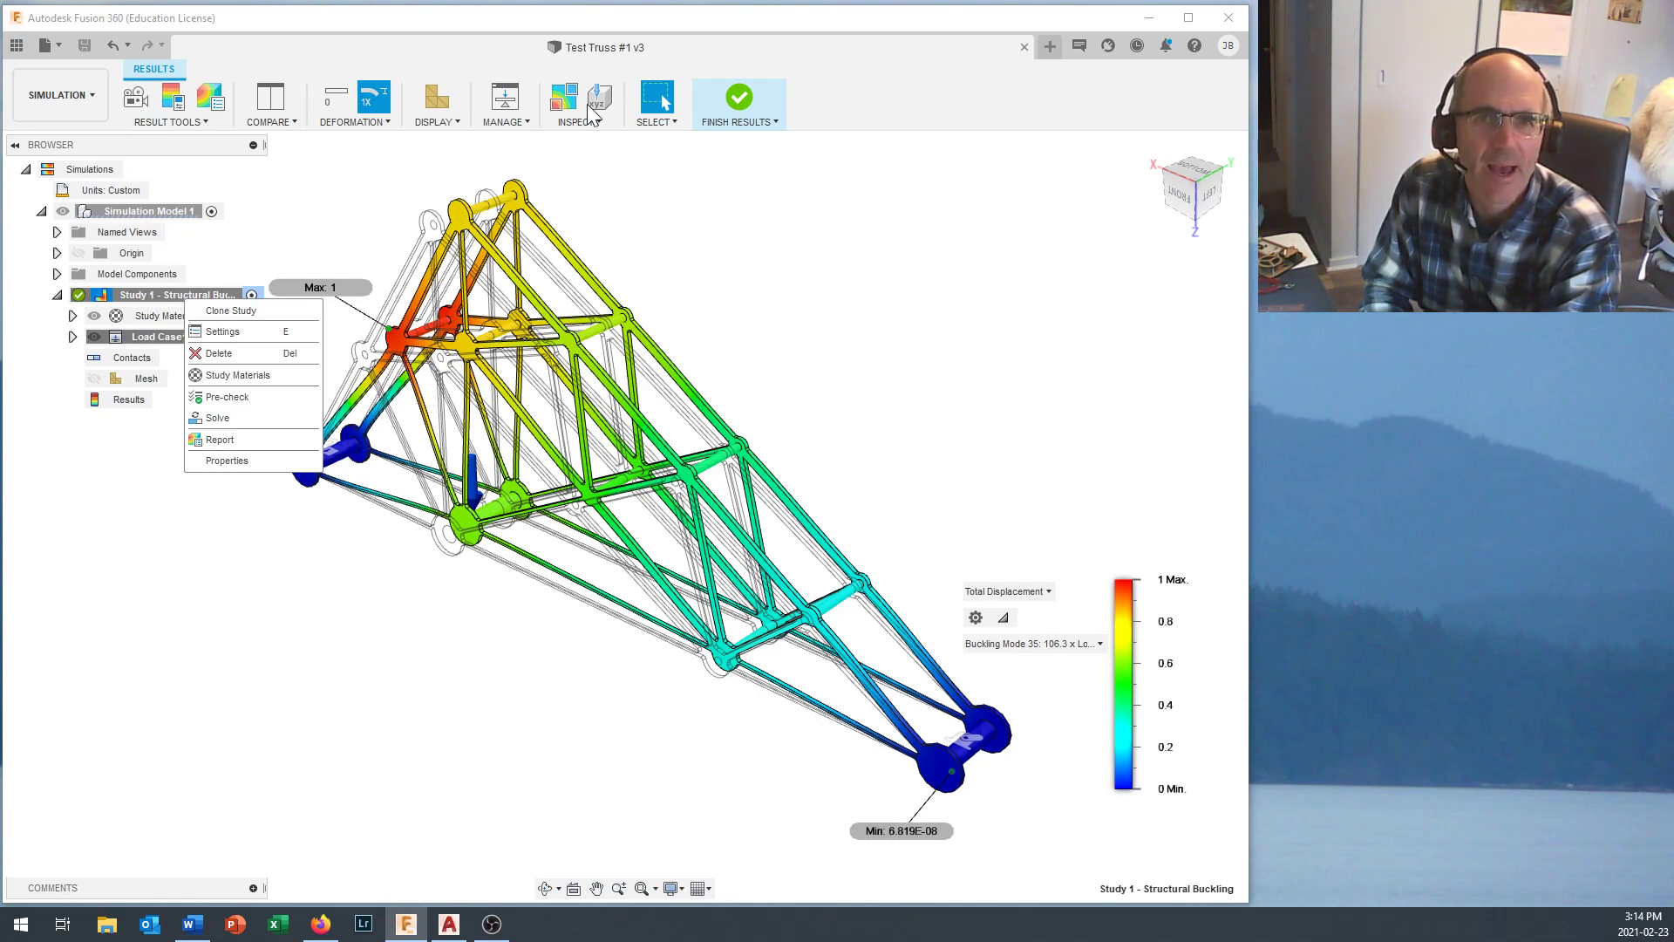
click(743, 100)
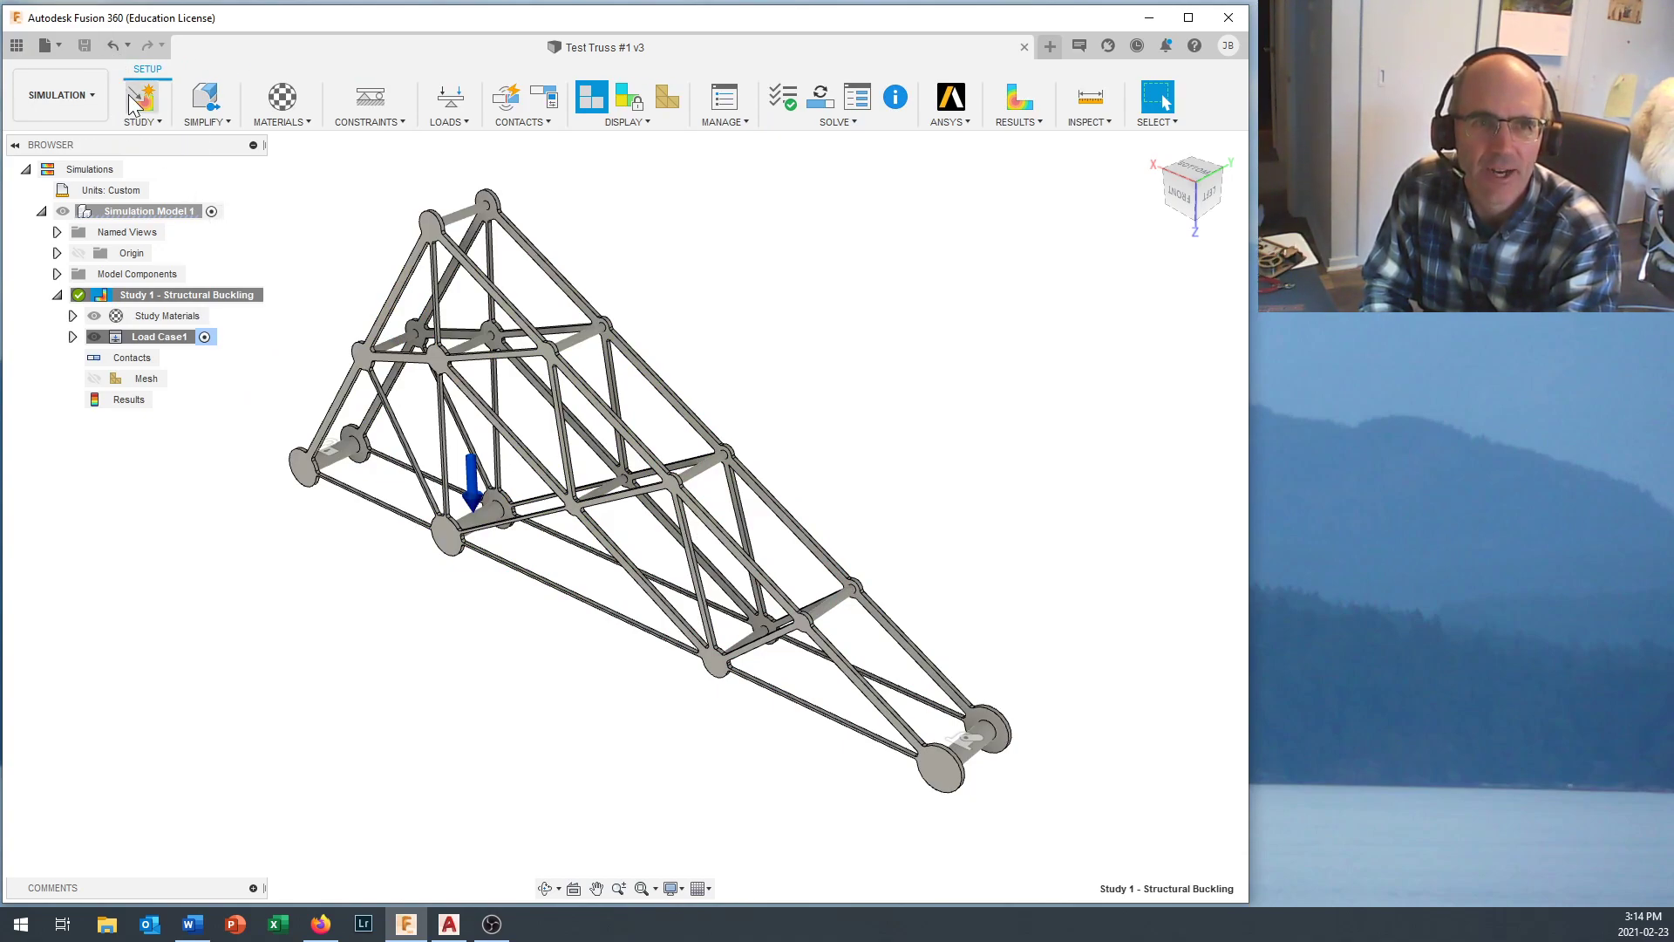
click(142, 120)
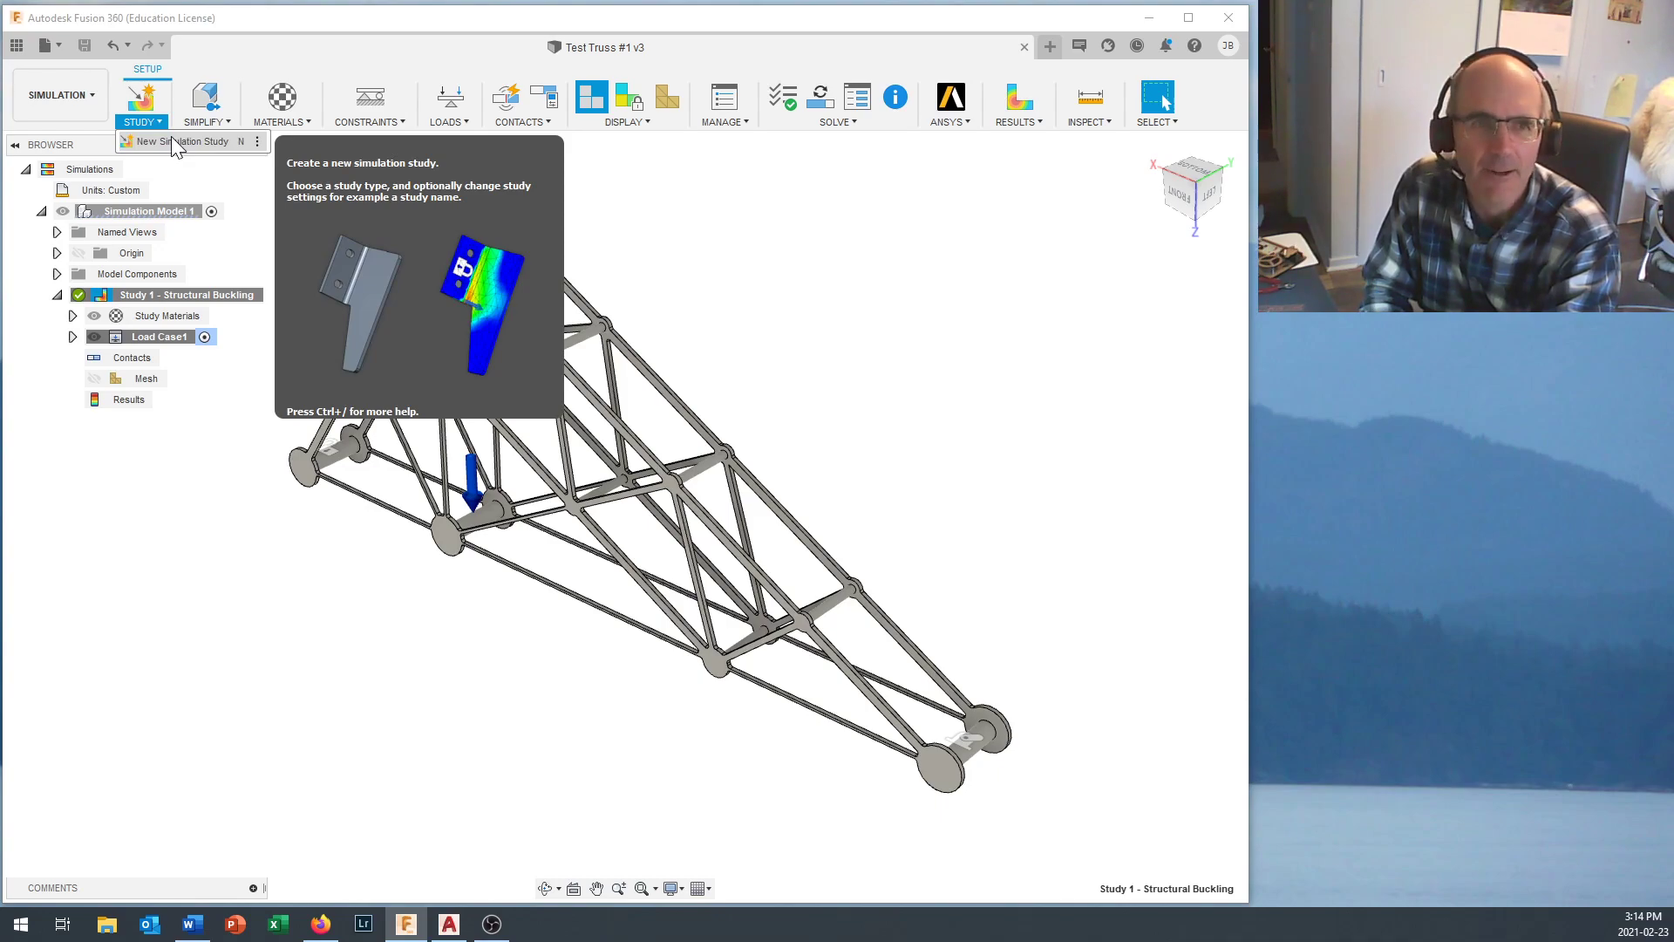
click(171, 142)
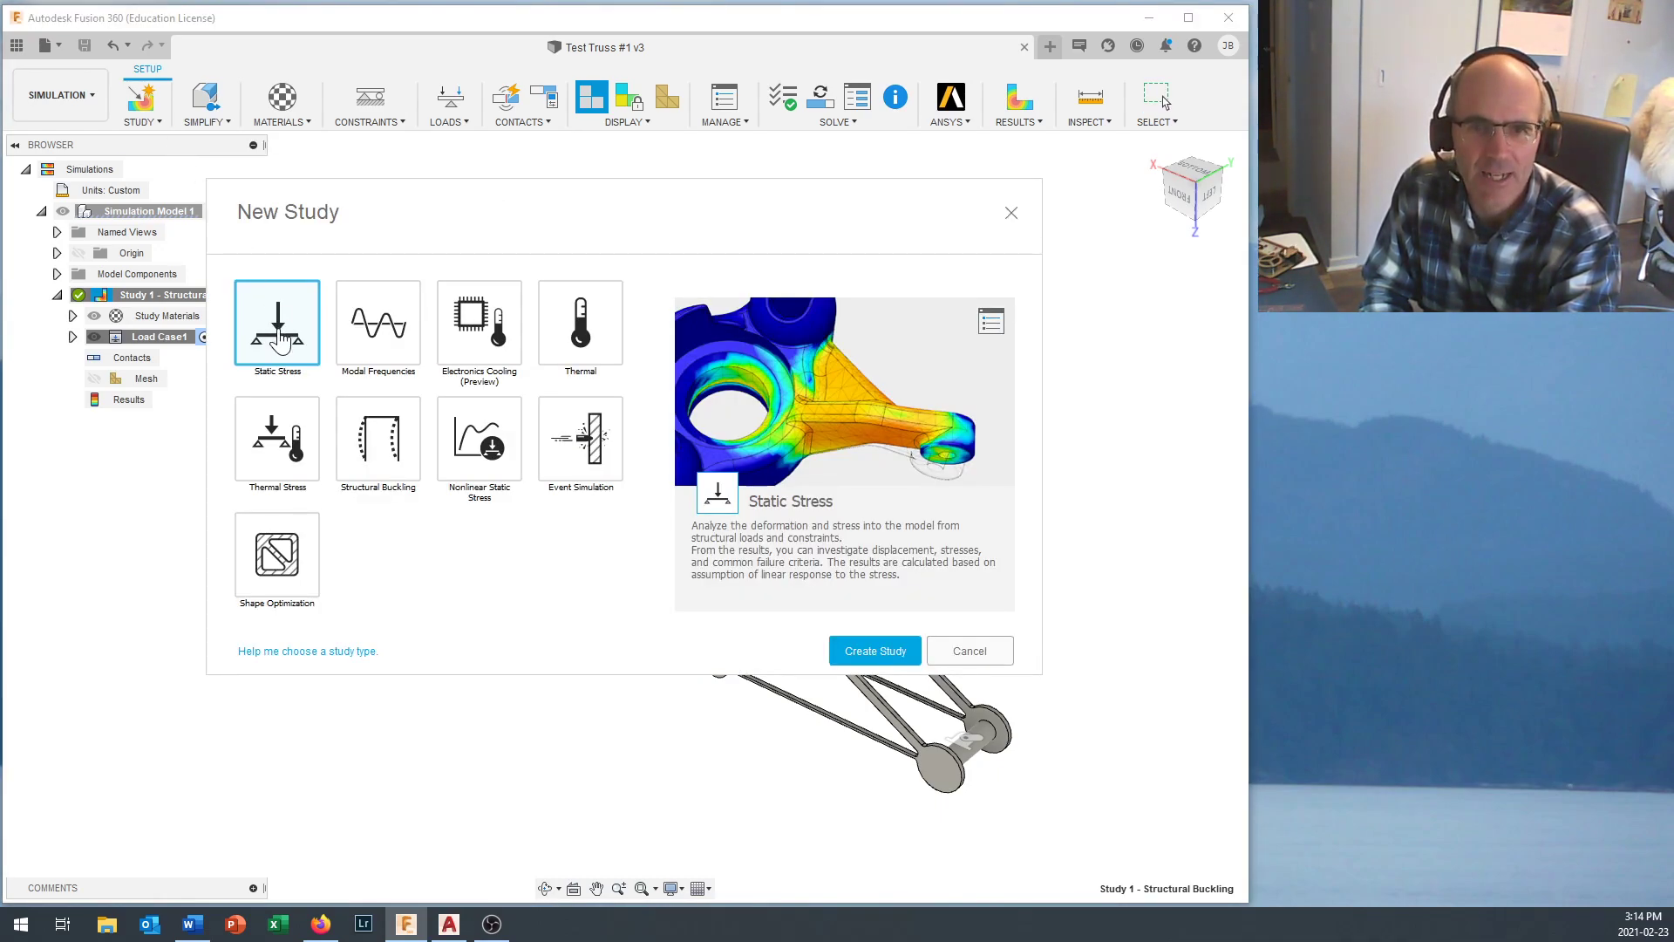
click(875, 651)
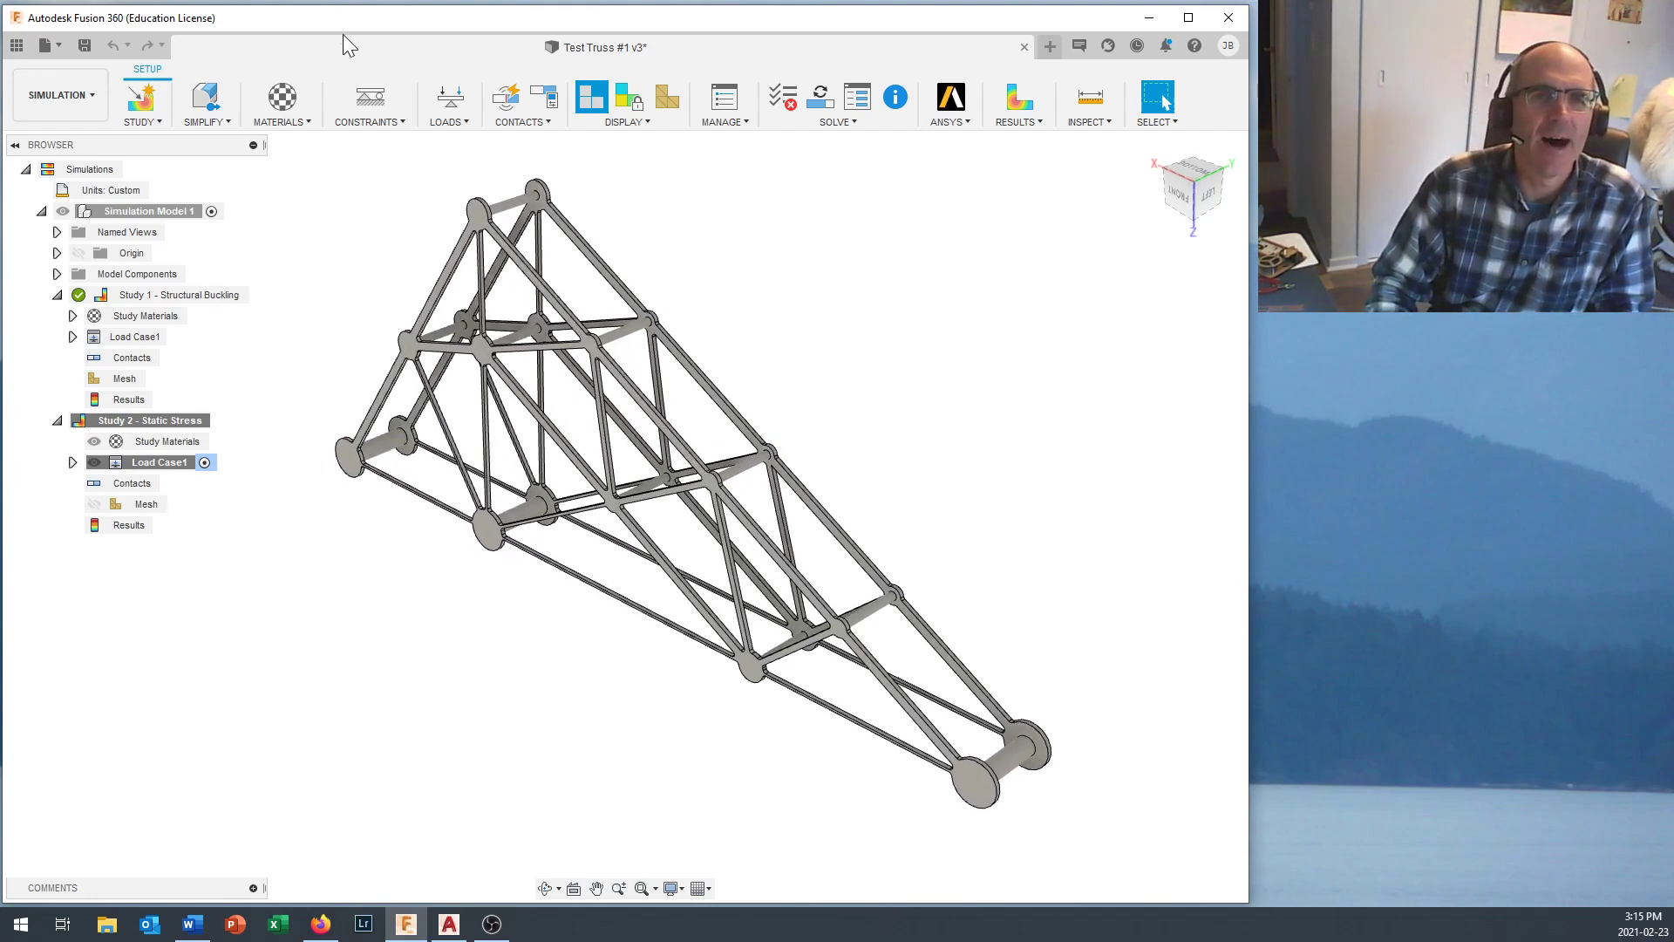
Apply a Pin constraint, fixed radially and axially, to the cylindrical face of the cross tube at the truss's low, pointed end.
click(381, 124)
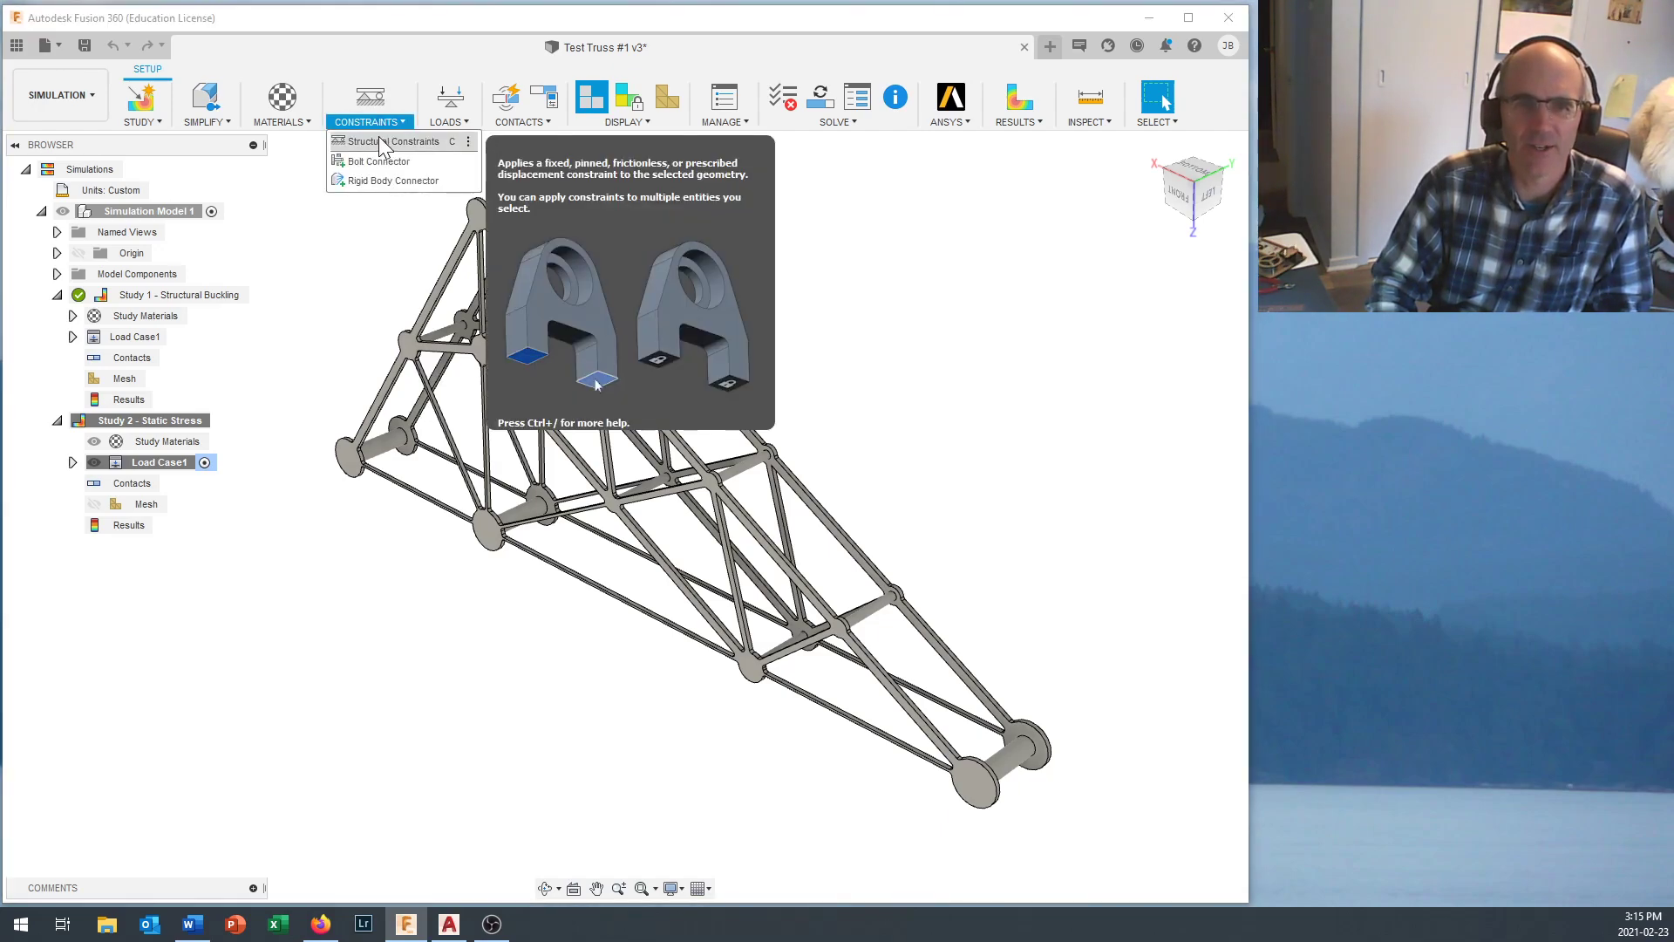
click(380, 143)
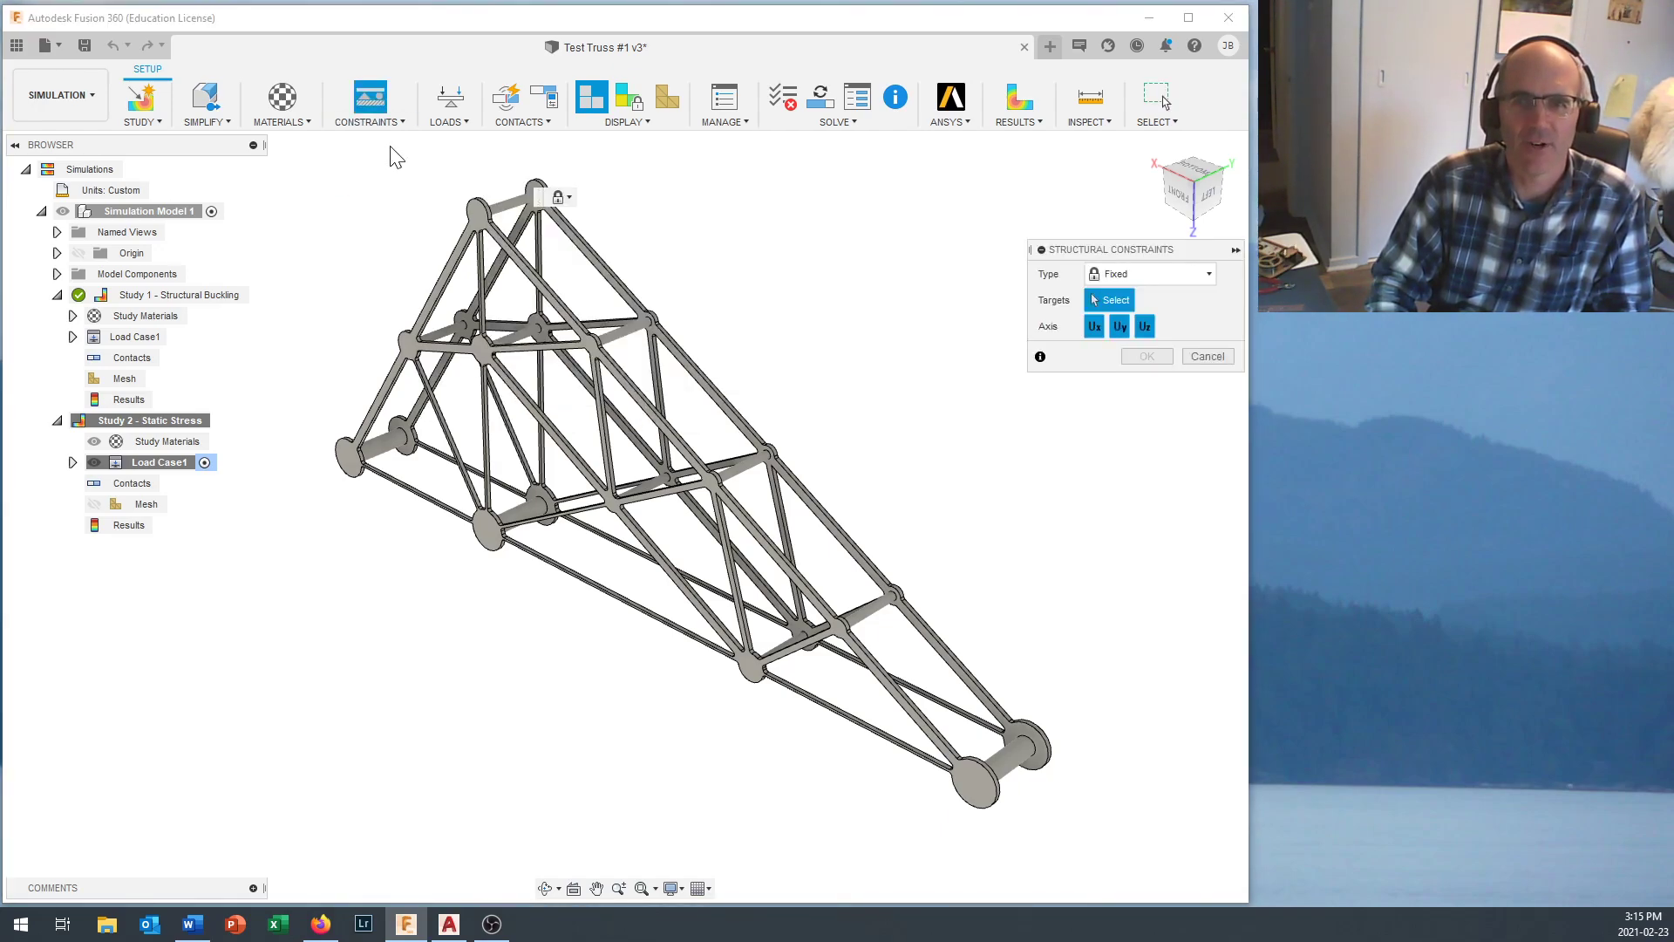
click(1151, 274)
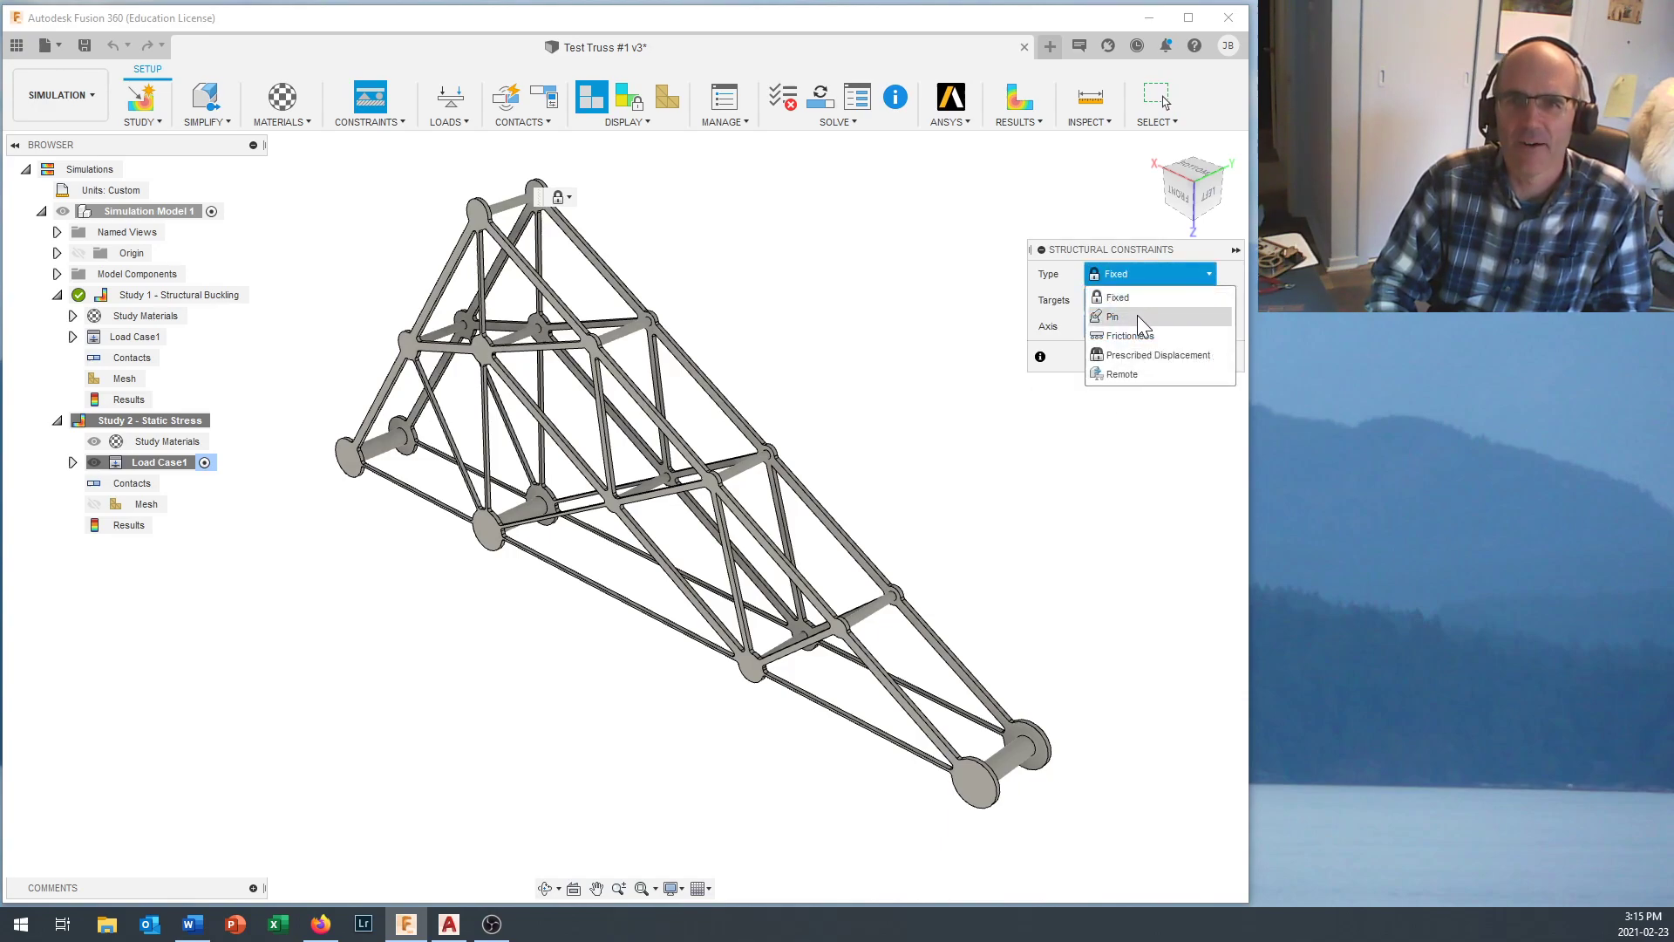
click(1138, 314)
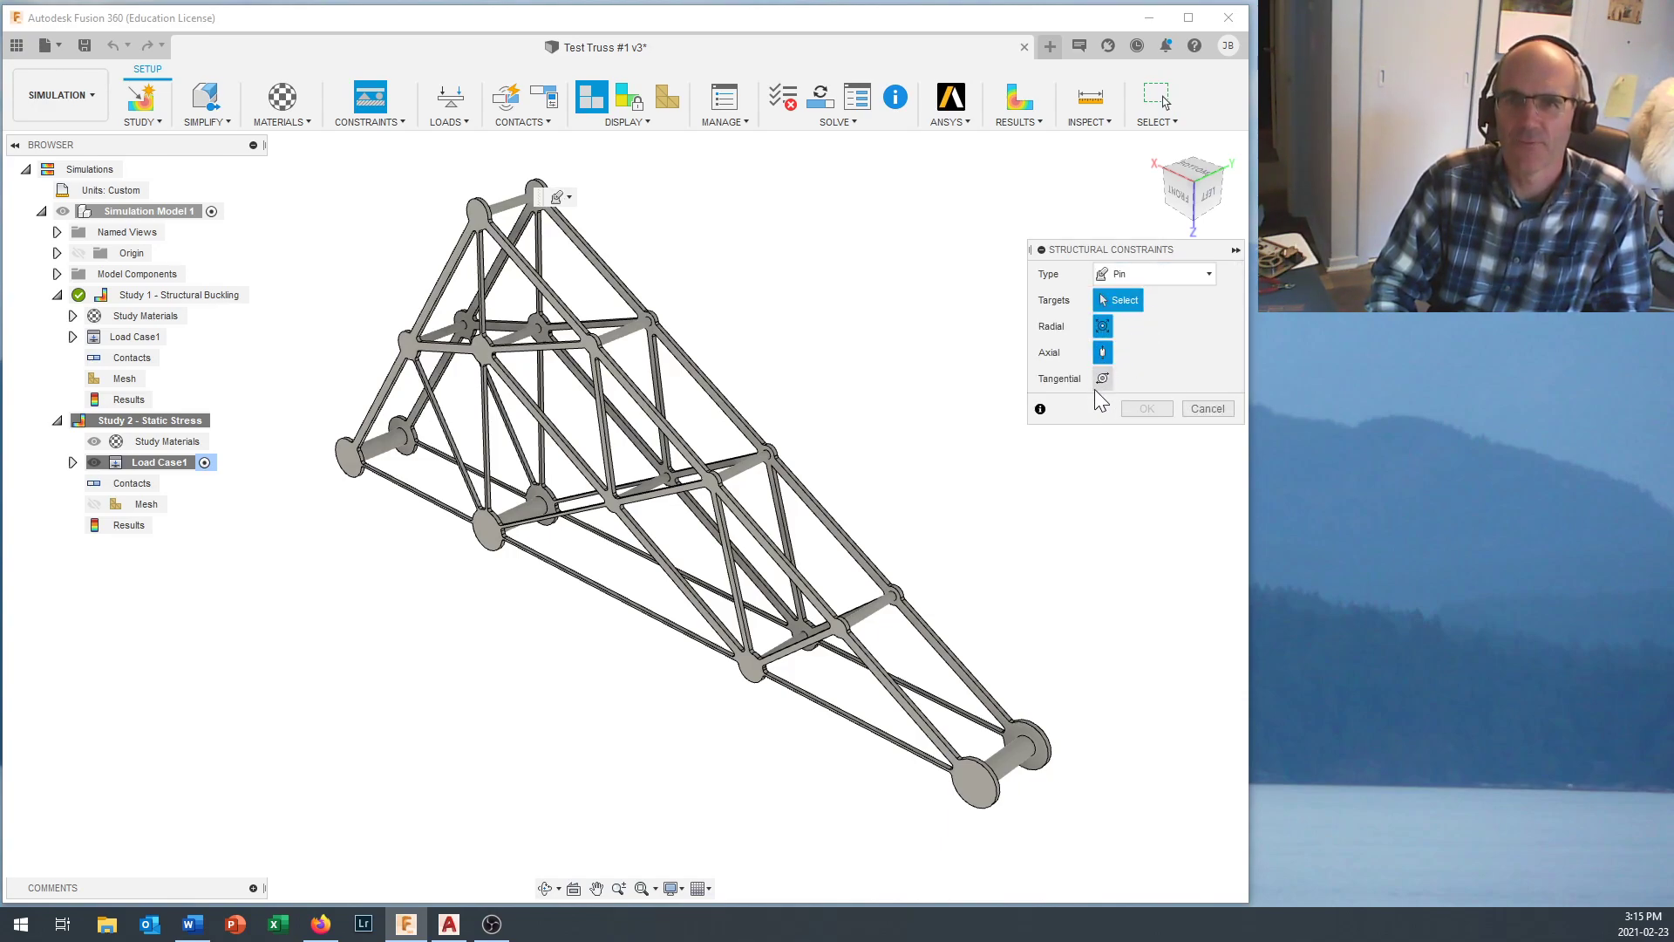
click(1022, 760)
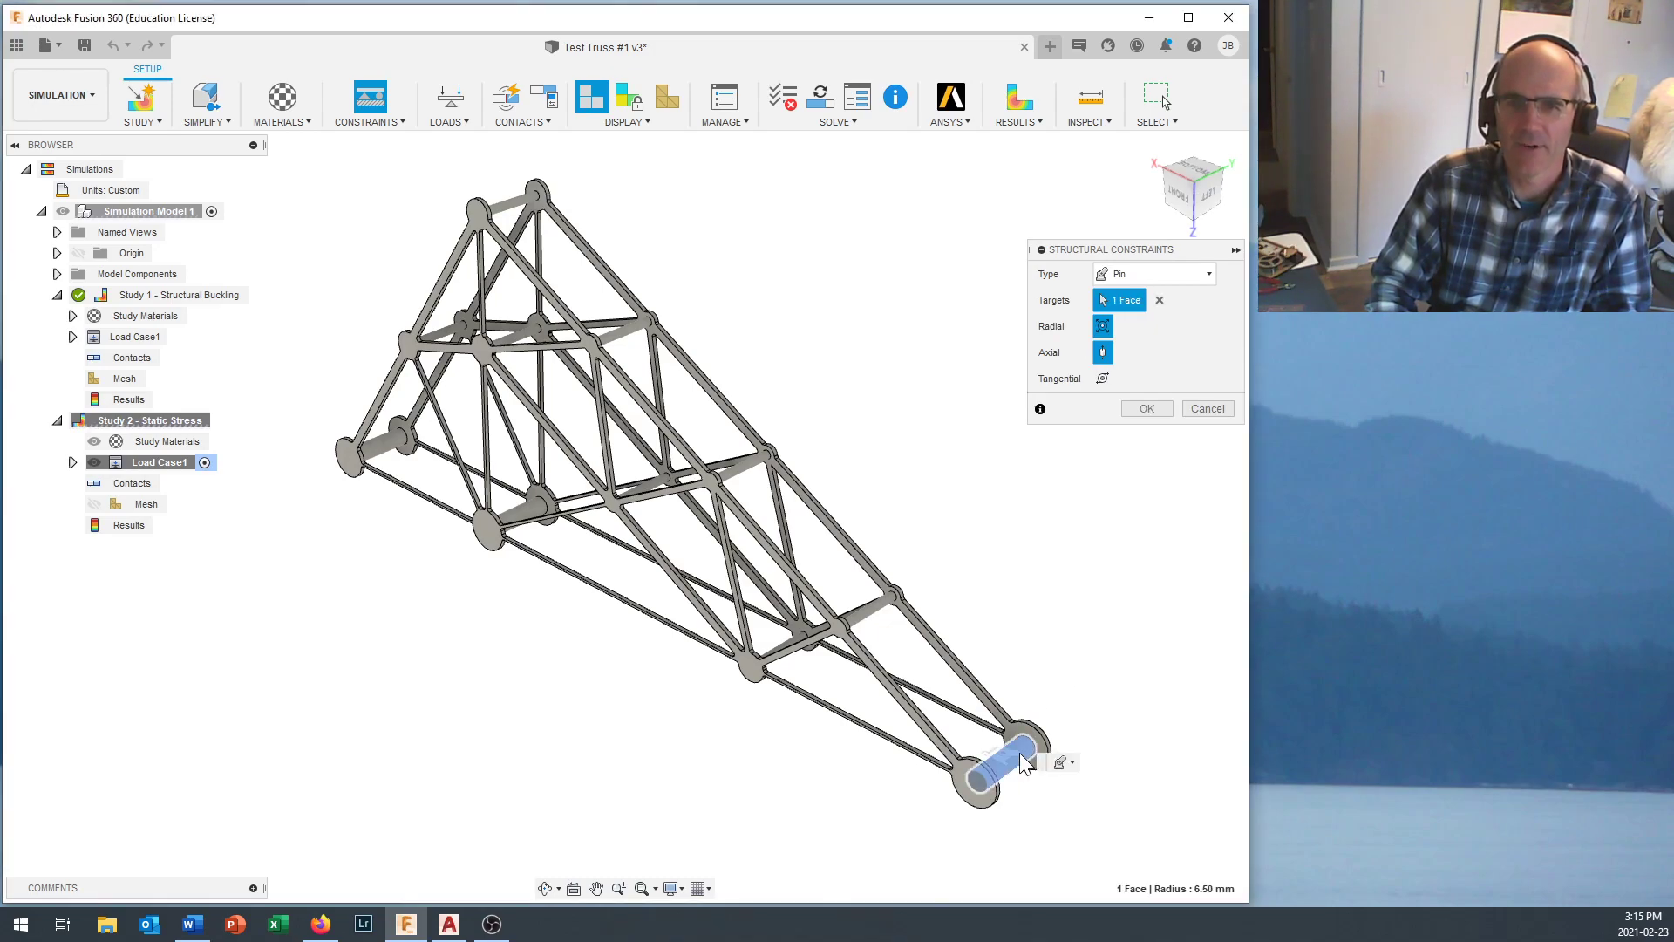
click(1148, 410)
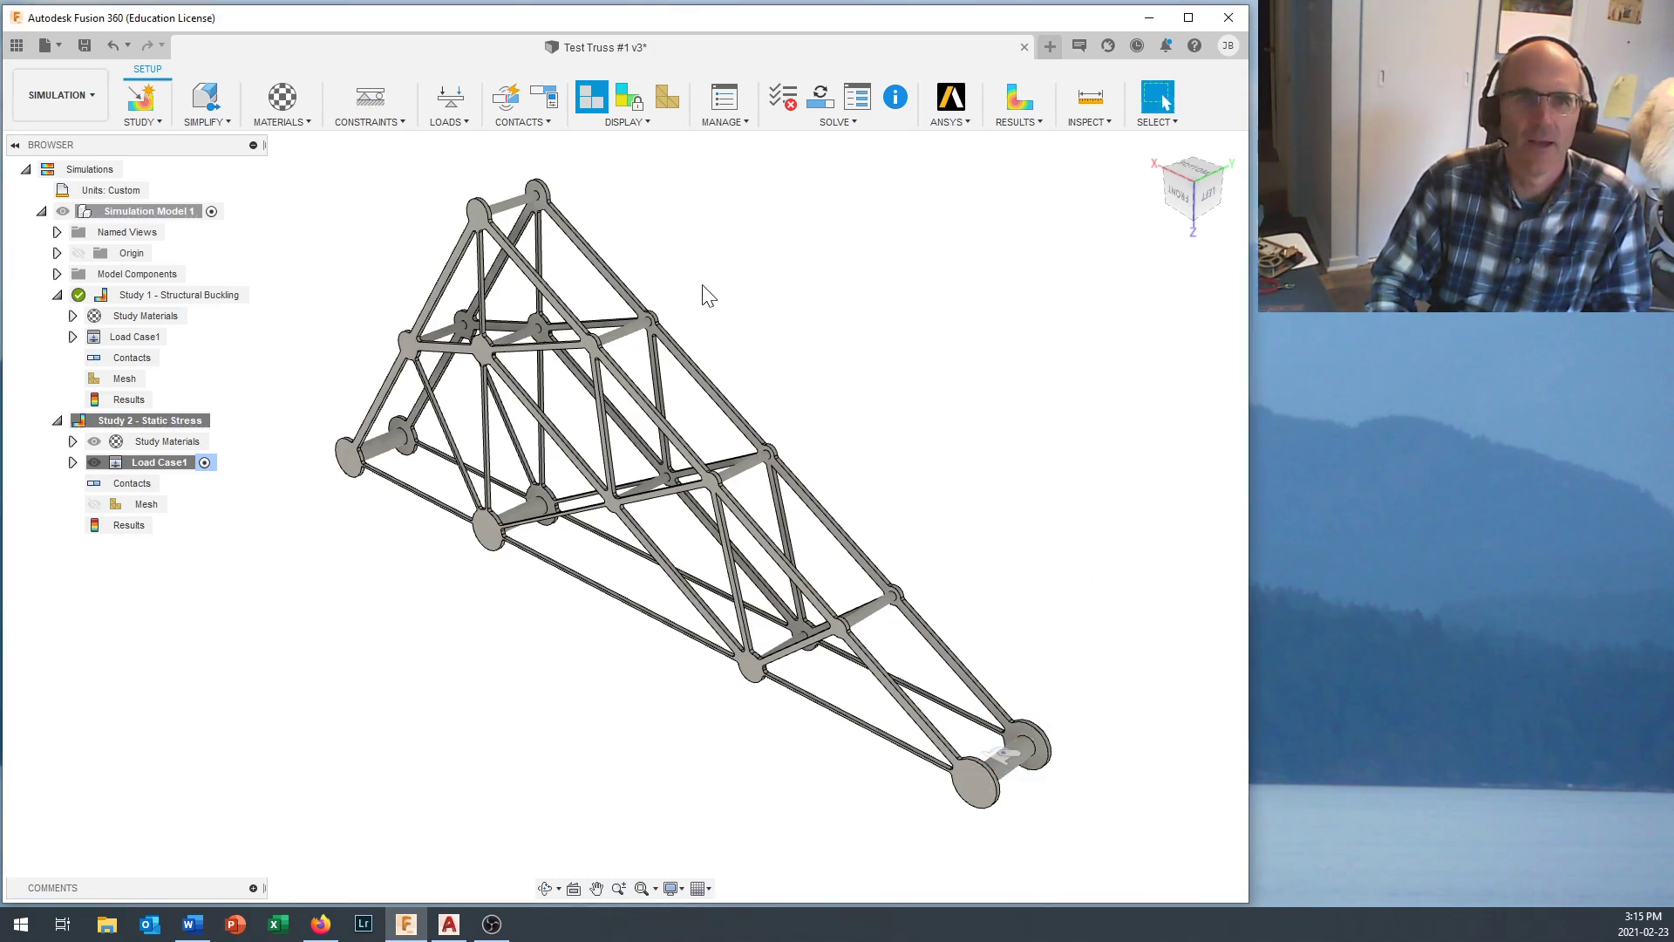
Apply a Fixed constraint in Uy and Uz only, leaving Ux free, to the cross tube at the truss's steep end.
click(389, 124)
click(386, 143)
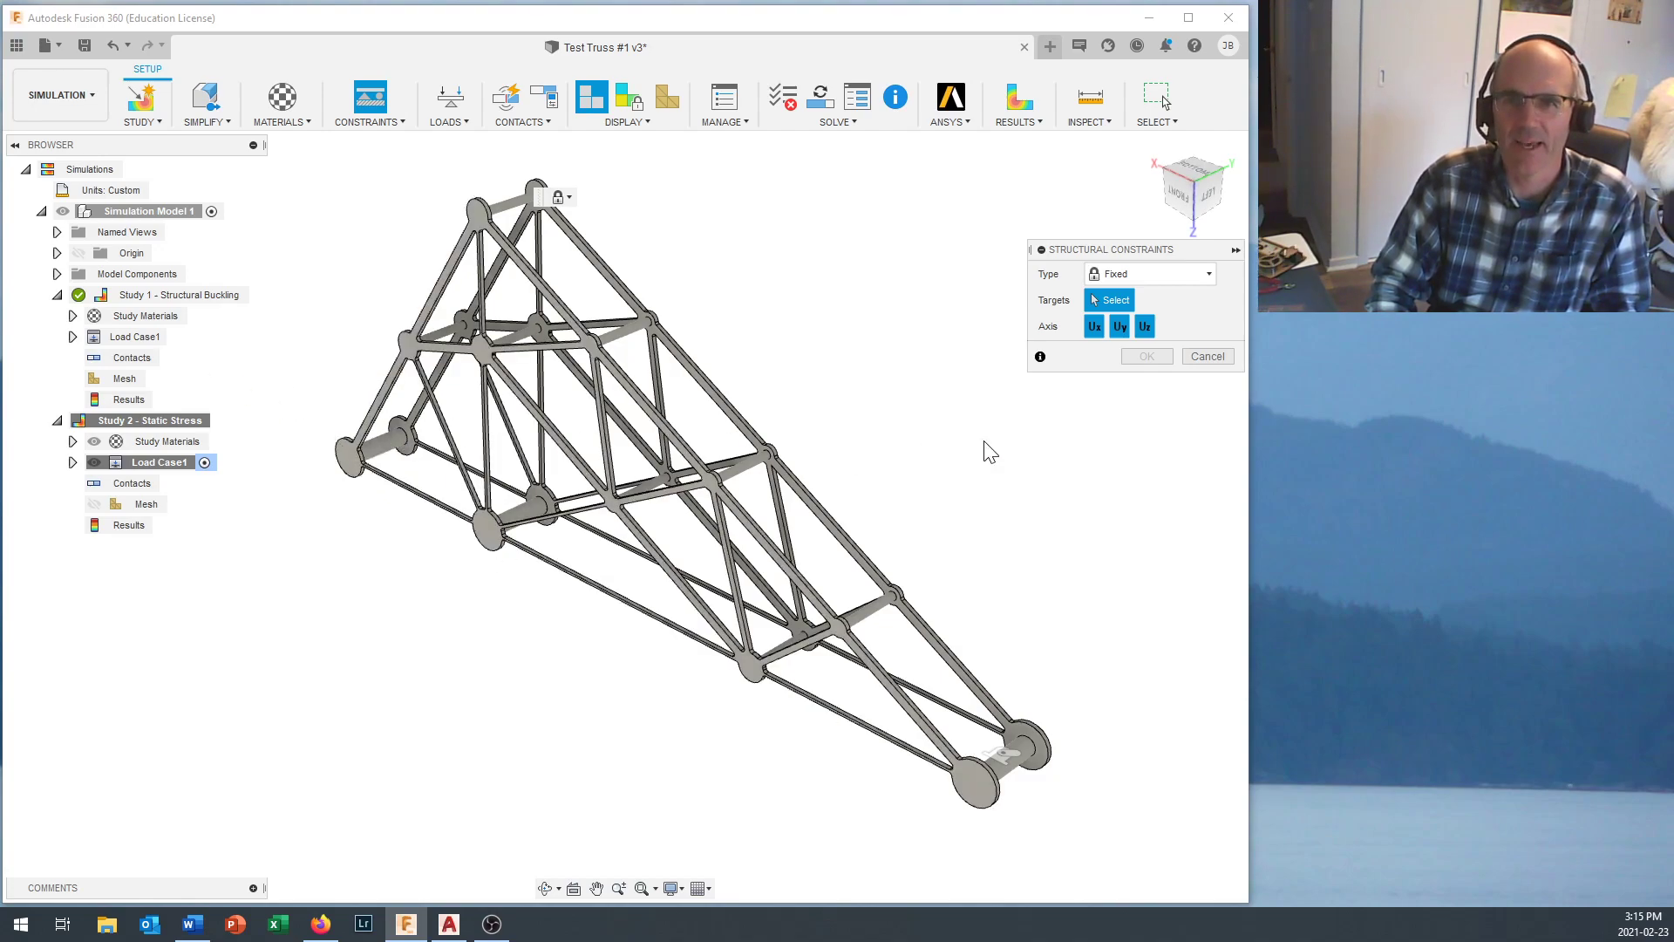
click(1094, 327)
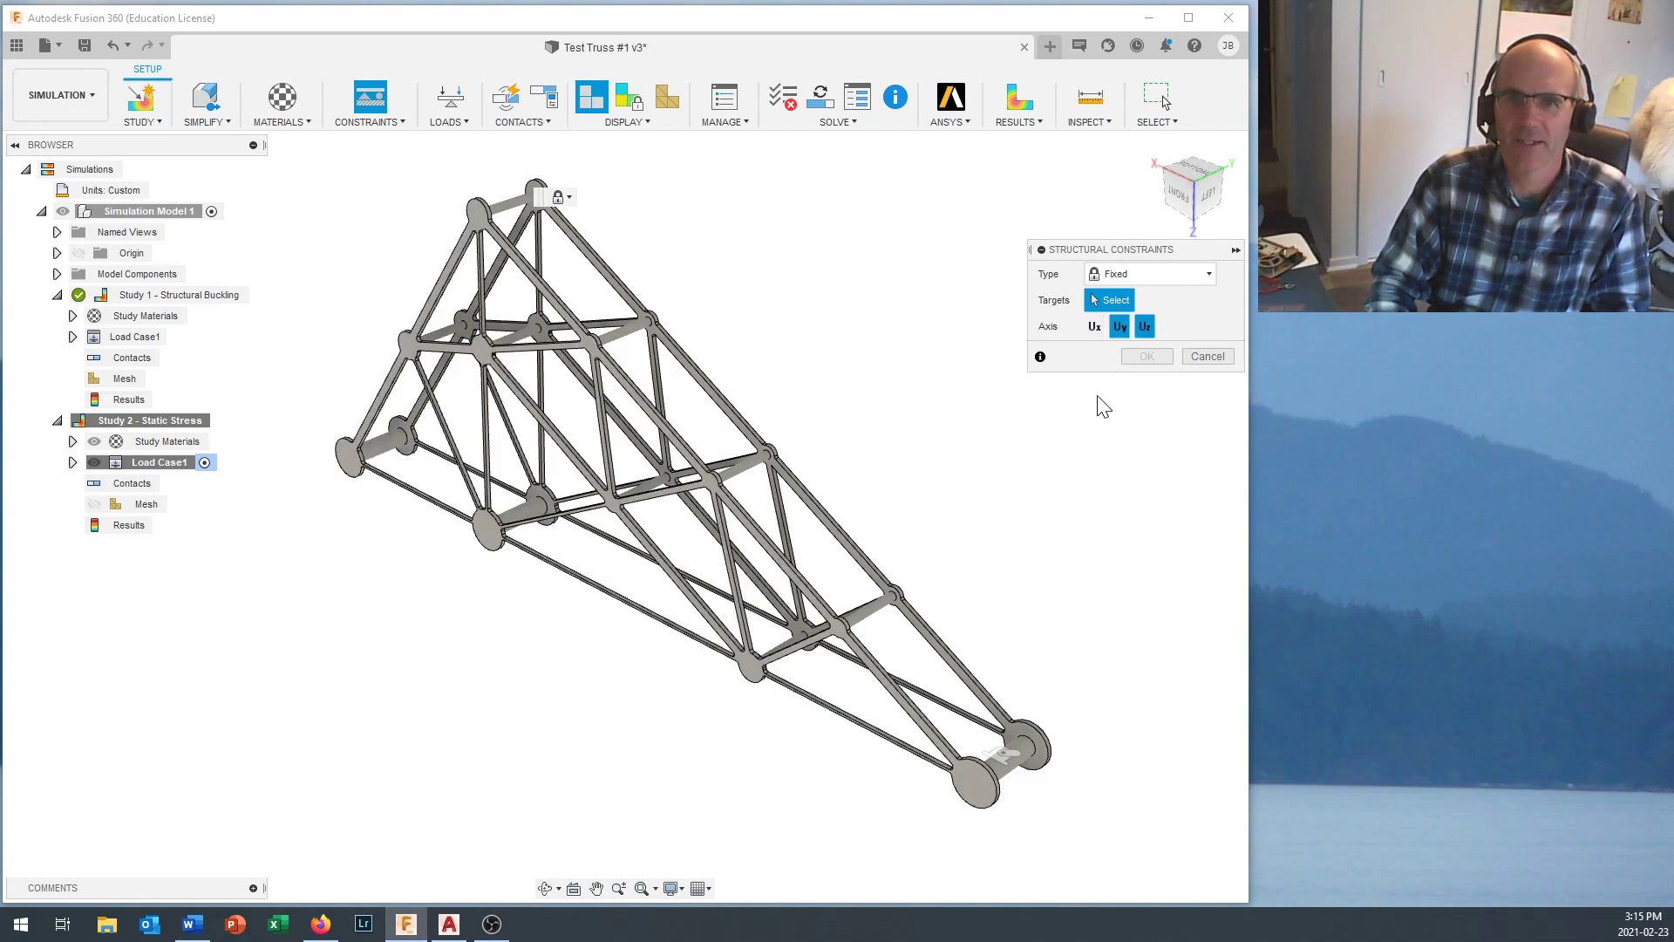
click(390, 446)
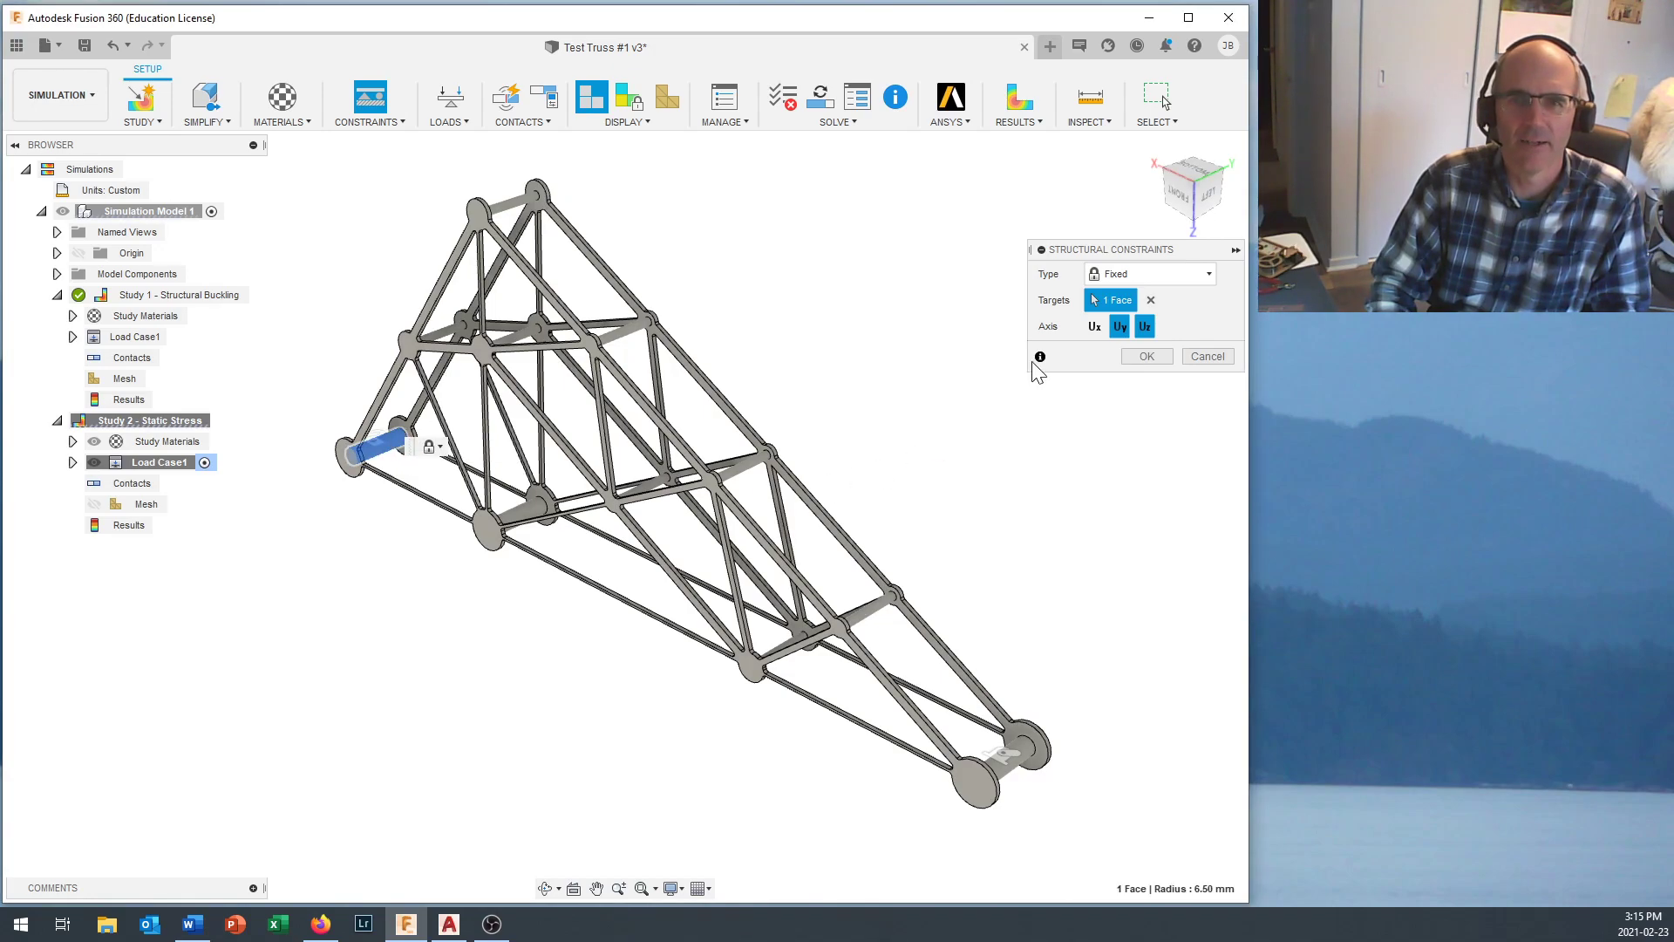
click(1142, 357)
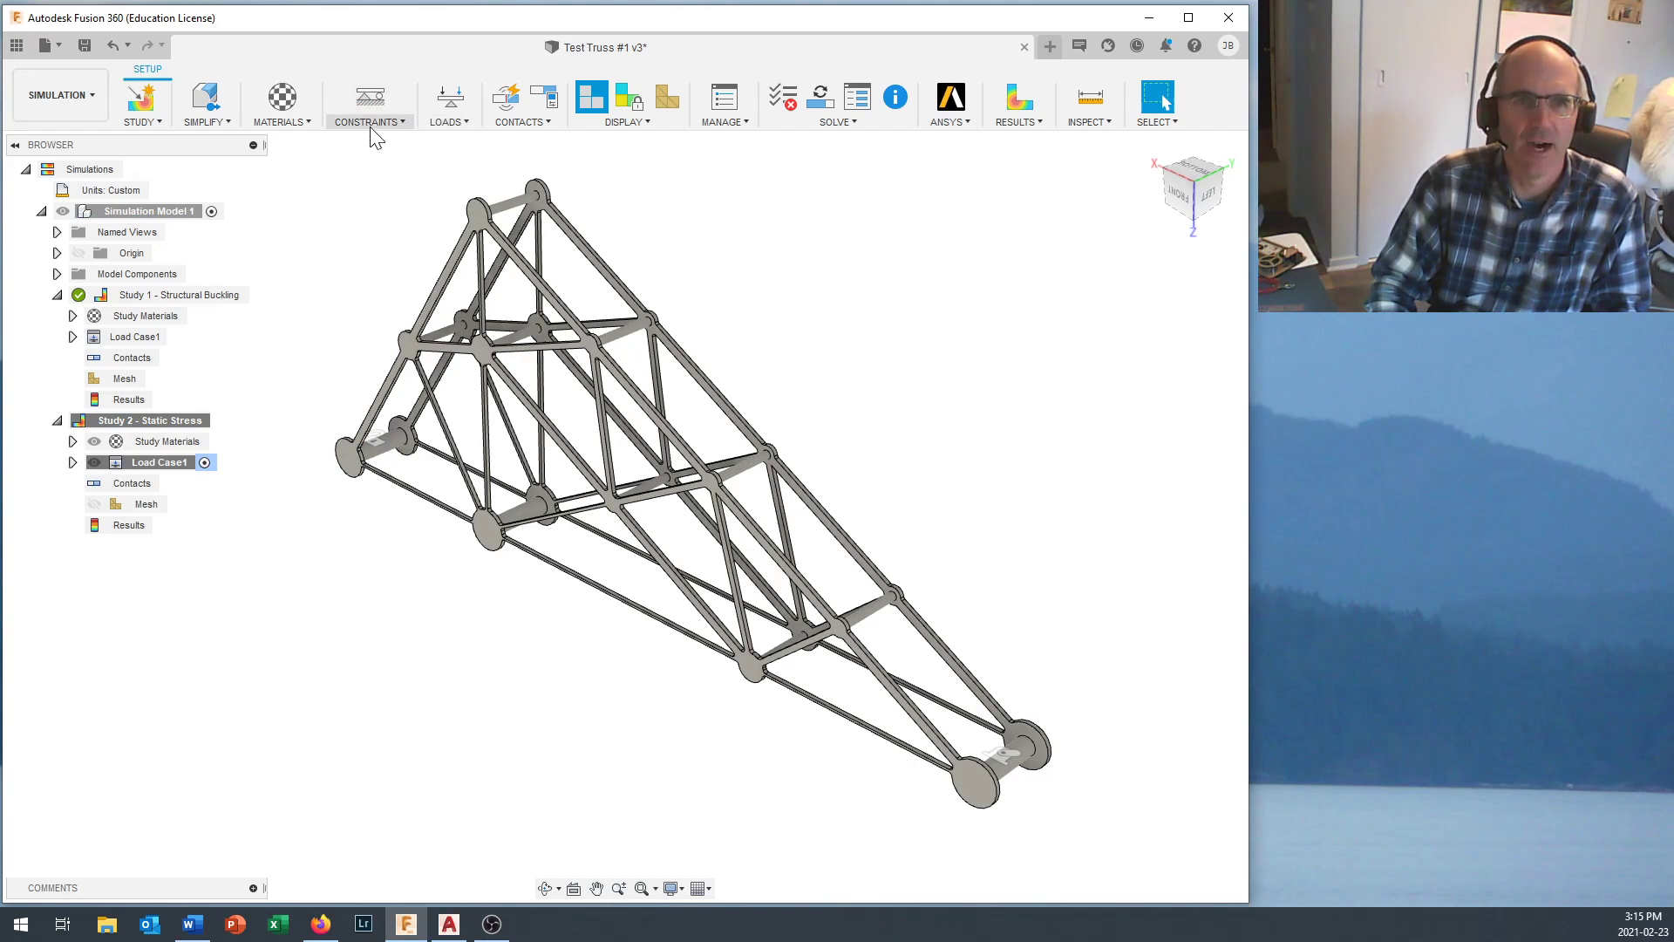
Apply a vector force with Fz of 106 N to the bottom-chord cross tube directly below the truss's peak.
click(446, 129)
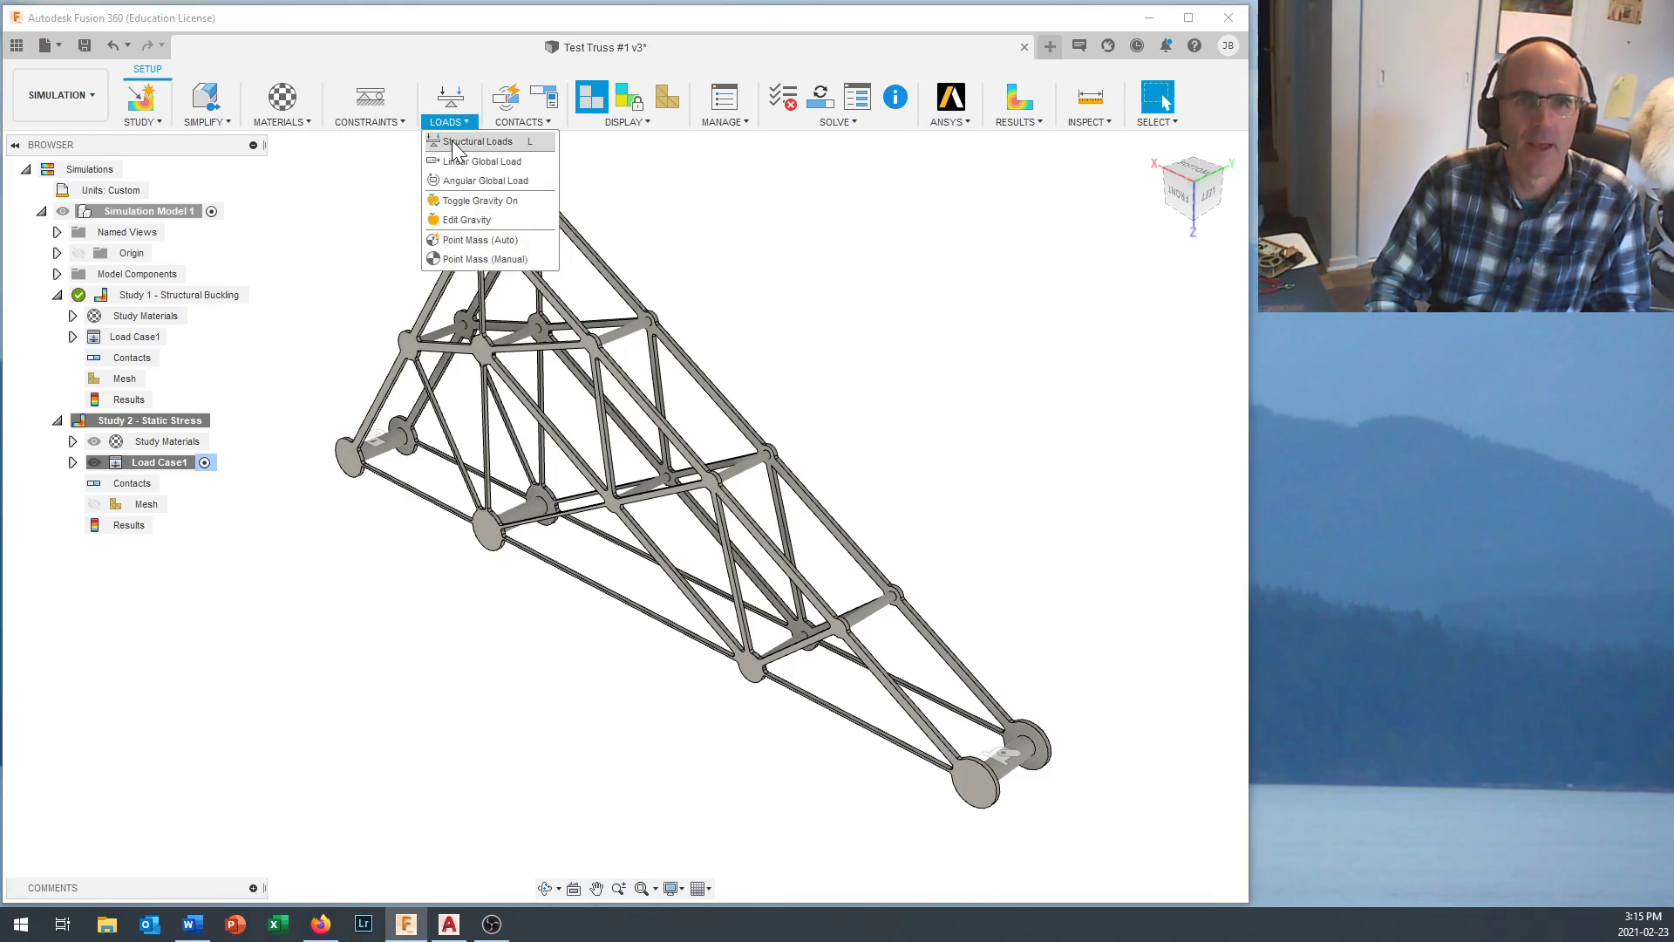
click(454, 142)
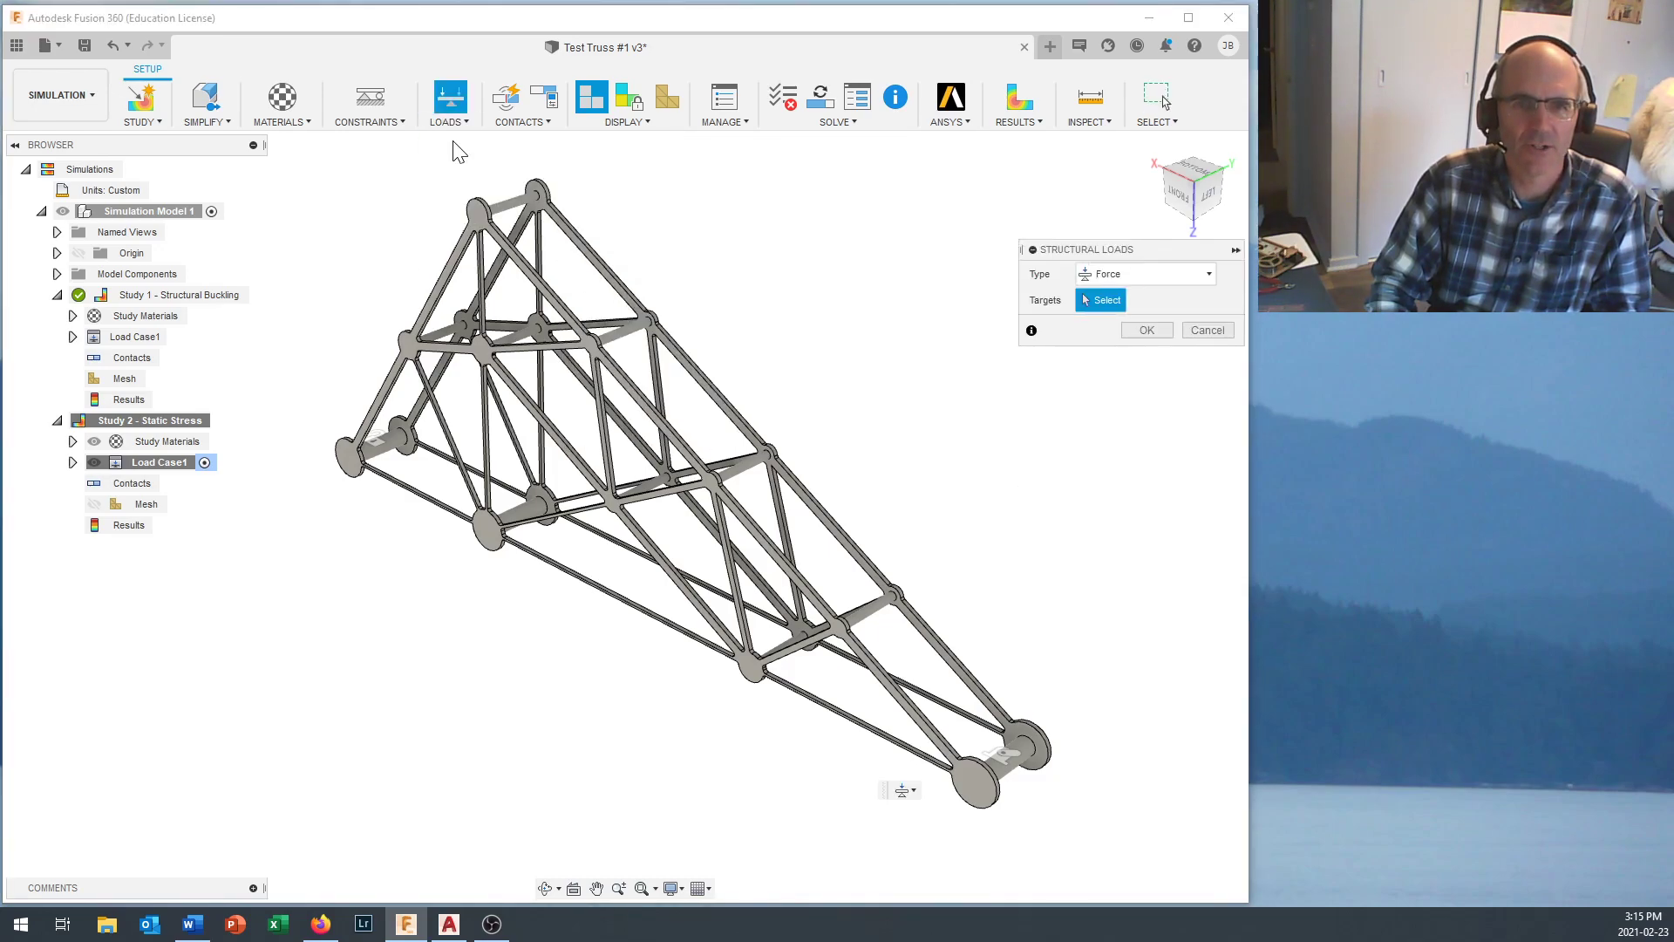
click(518, 516)
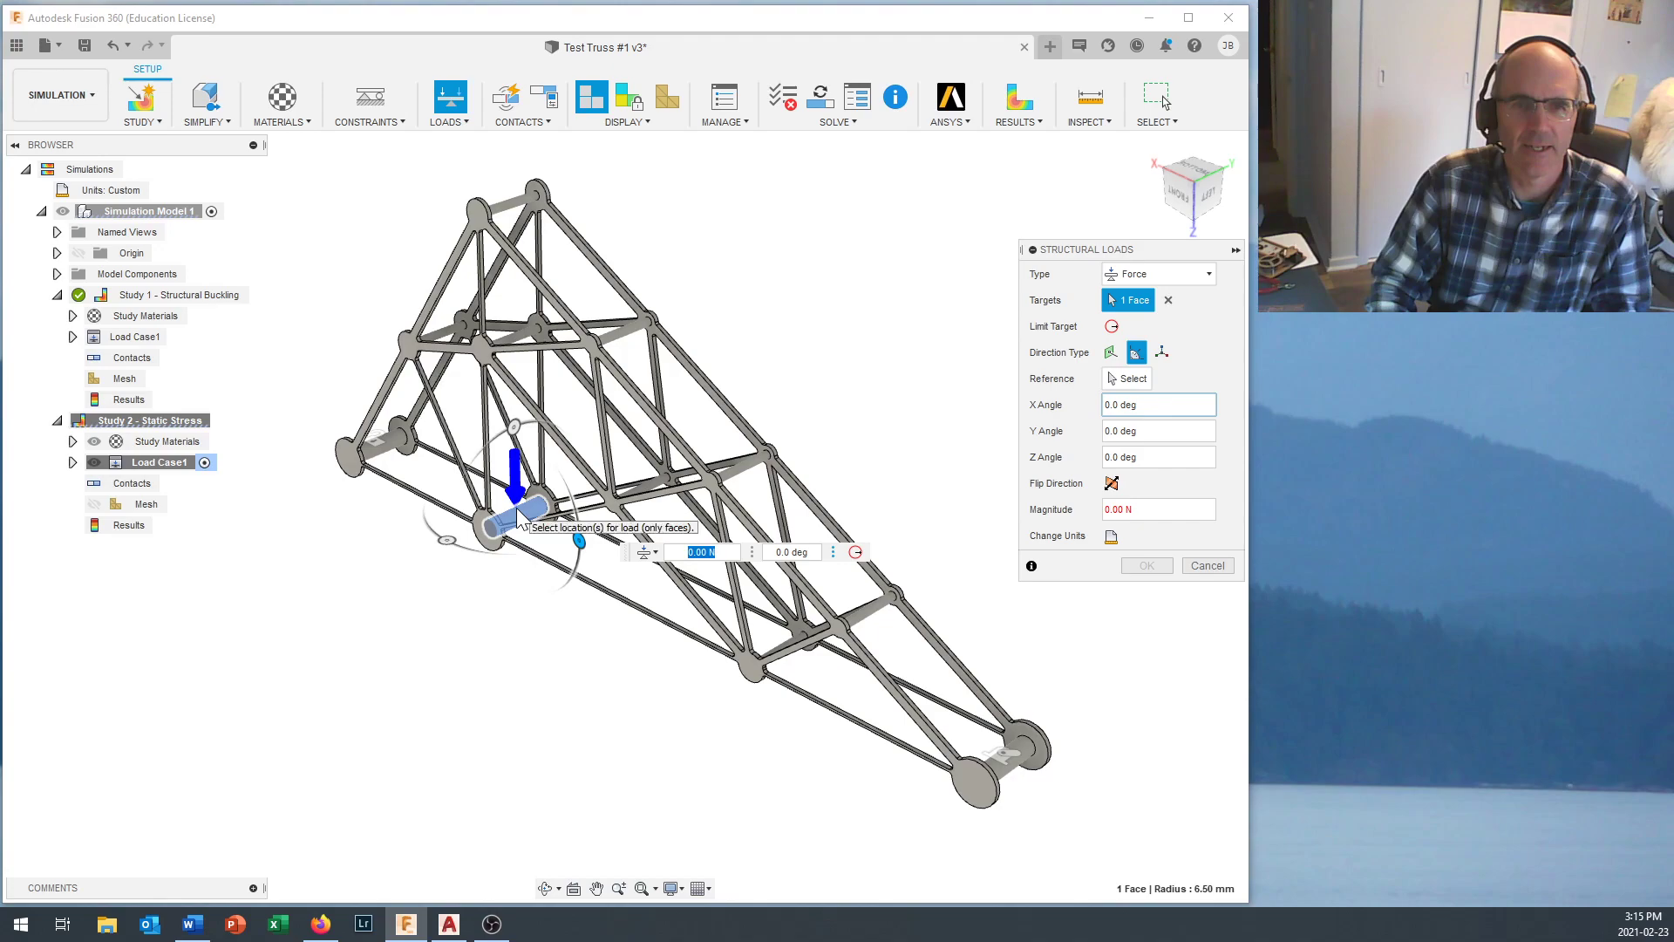
click(1163, 358)
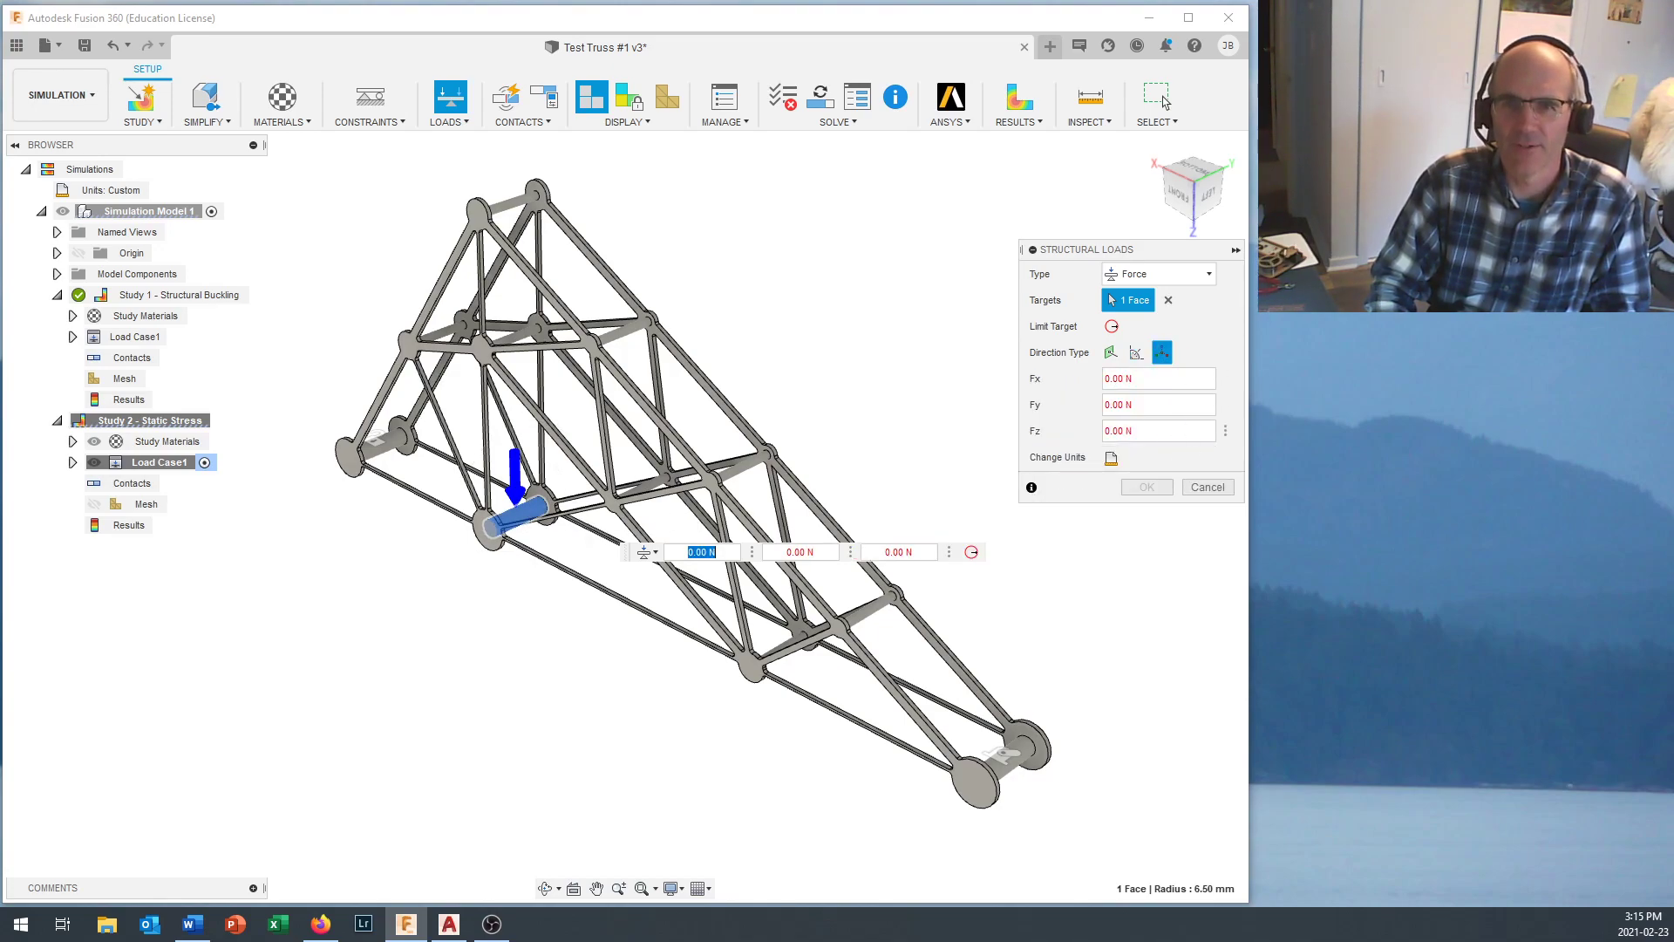
click(1190, 431)
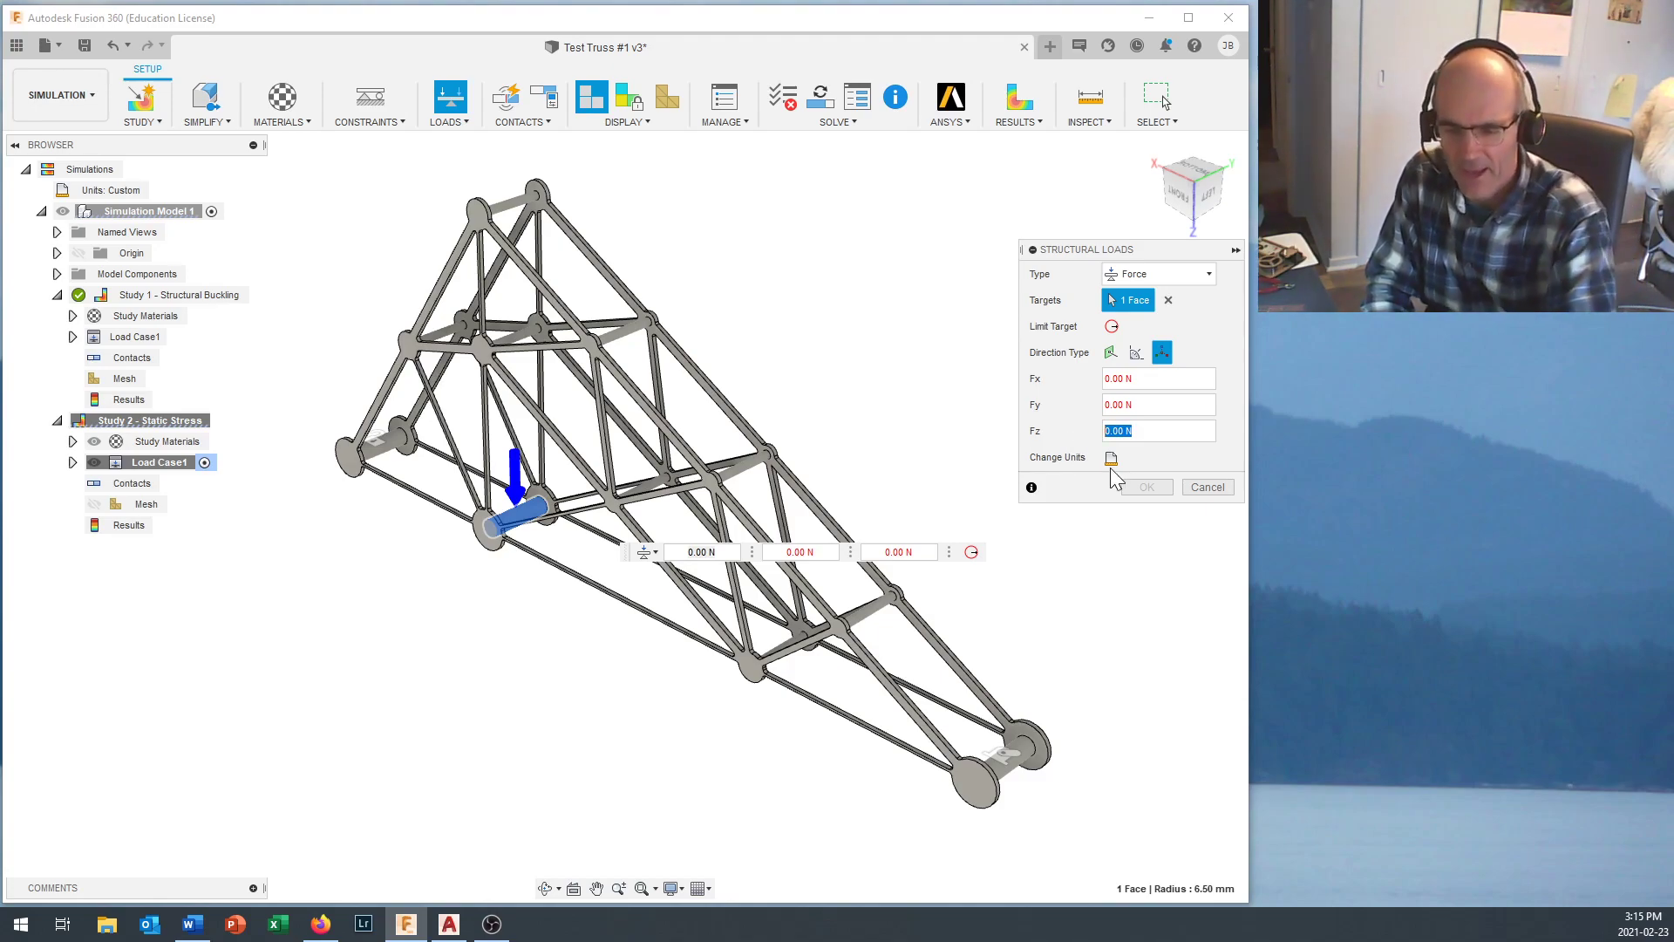
text(1)
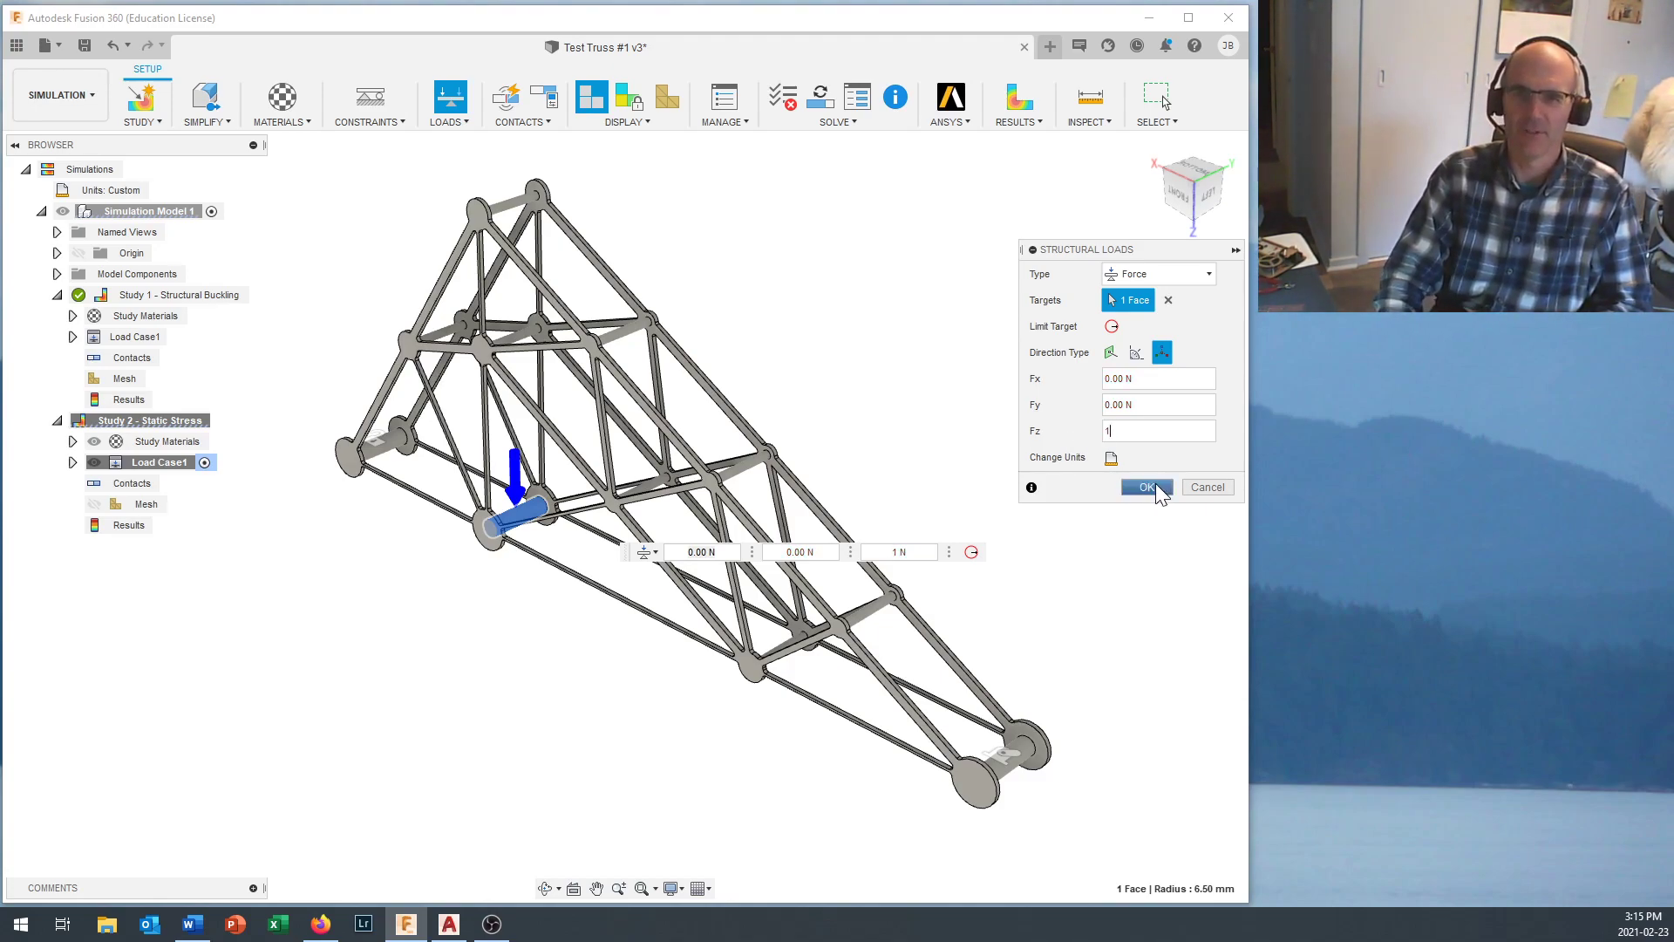
click(1152, 487)
text(00)
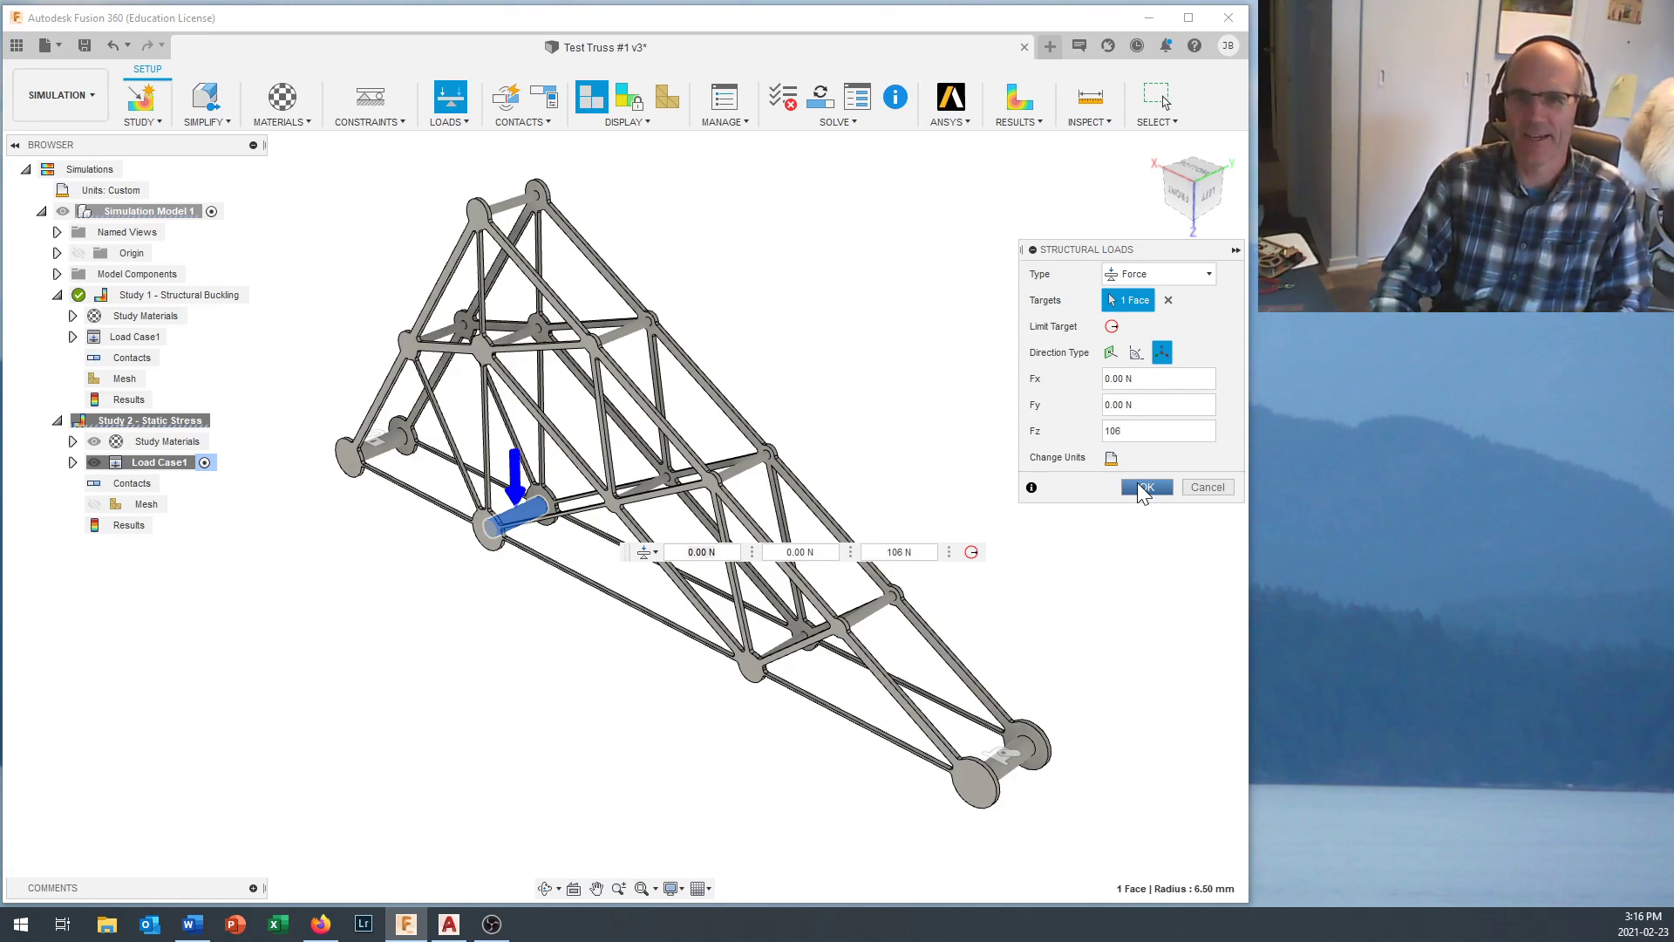
click(1143, 491)
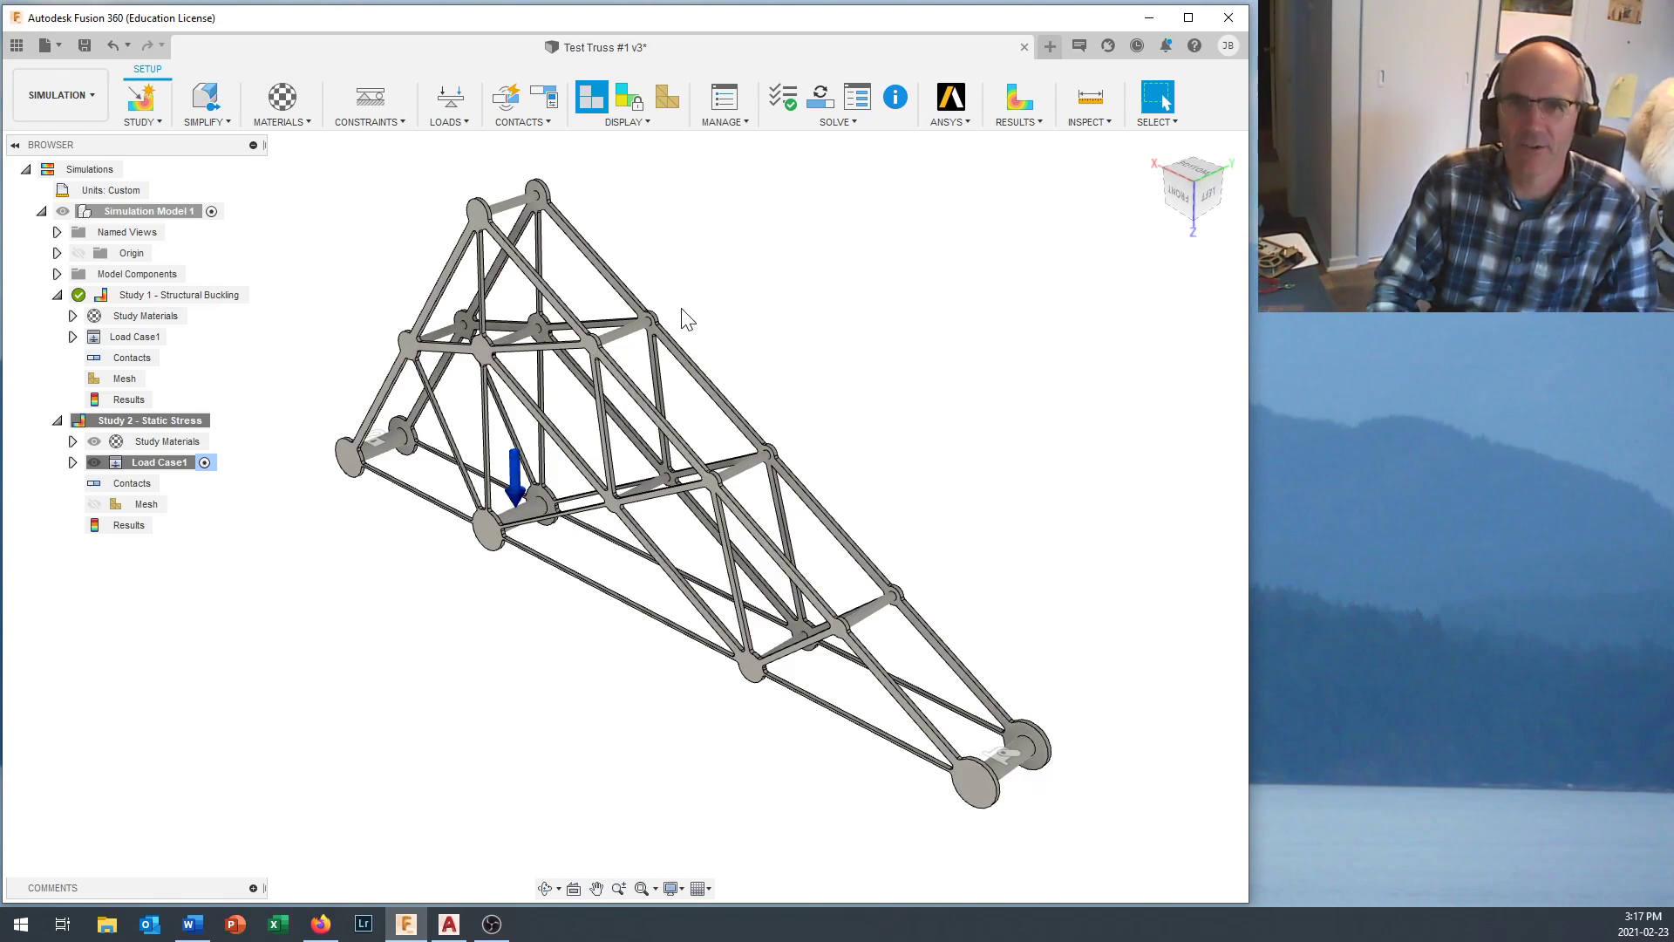
Solve Study 2 - Static Stress locally, and dismiss the job status and results details.
click(828, 126)
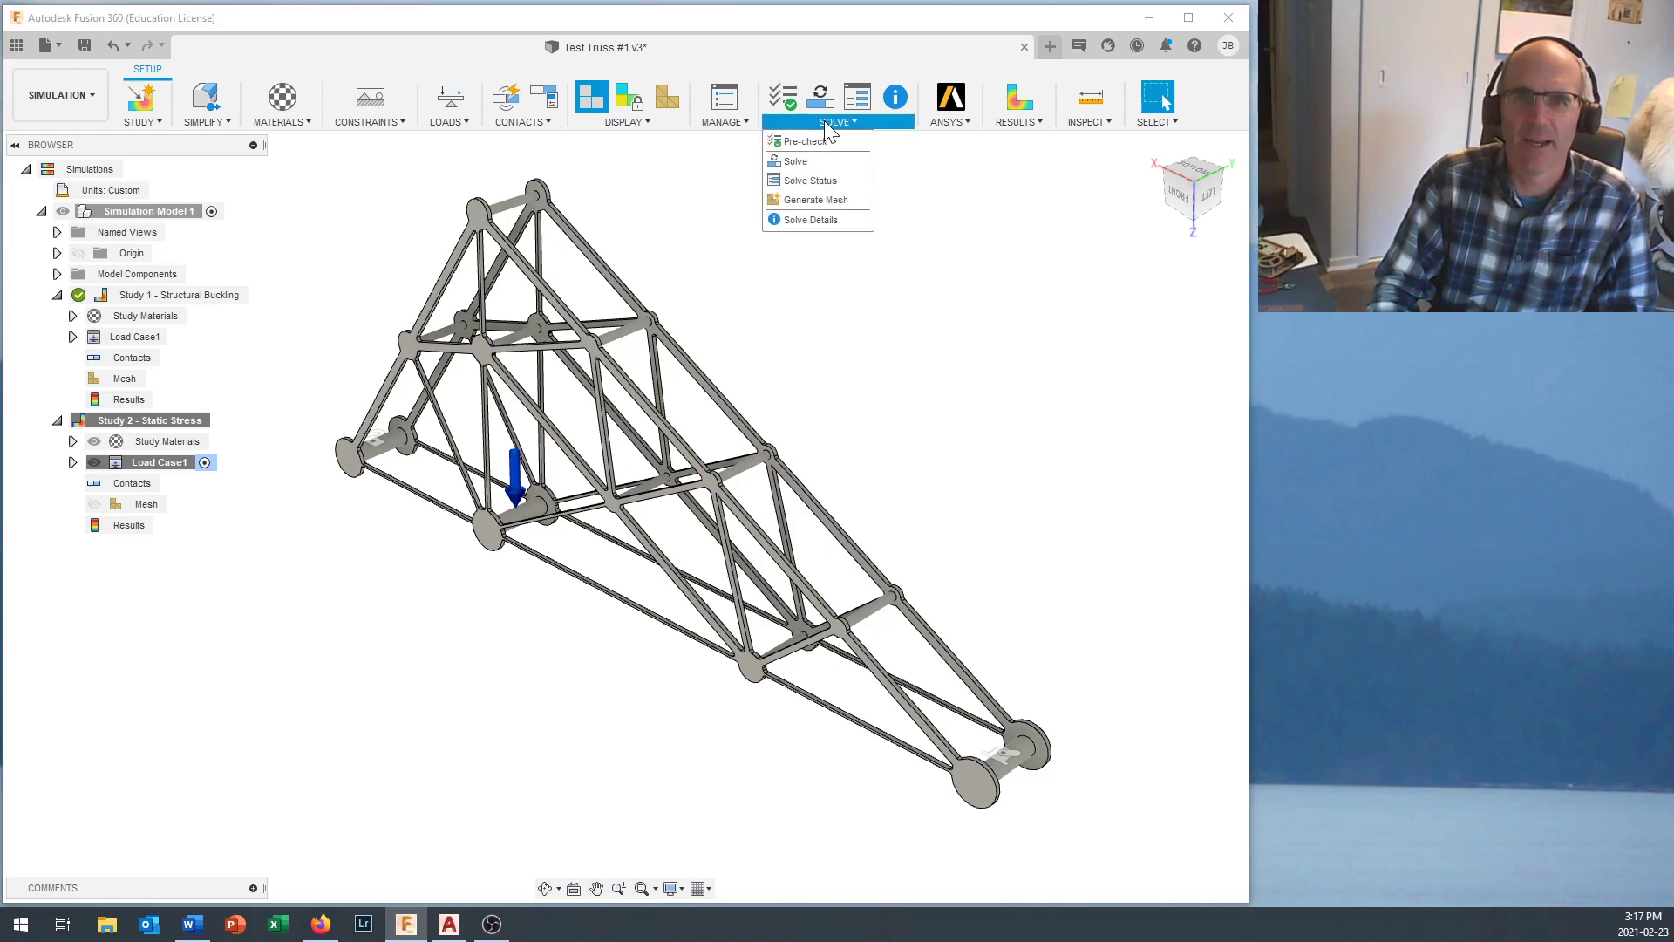
click(799, 161)
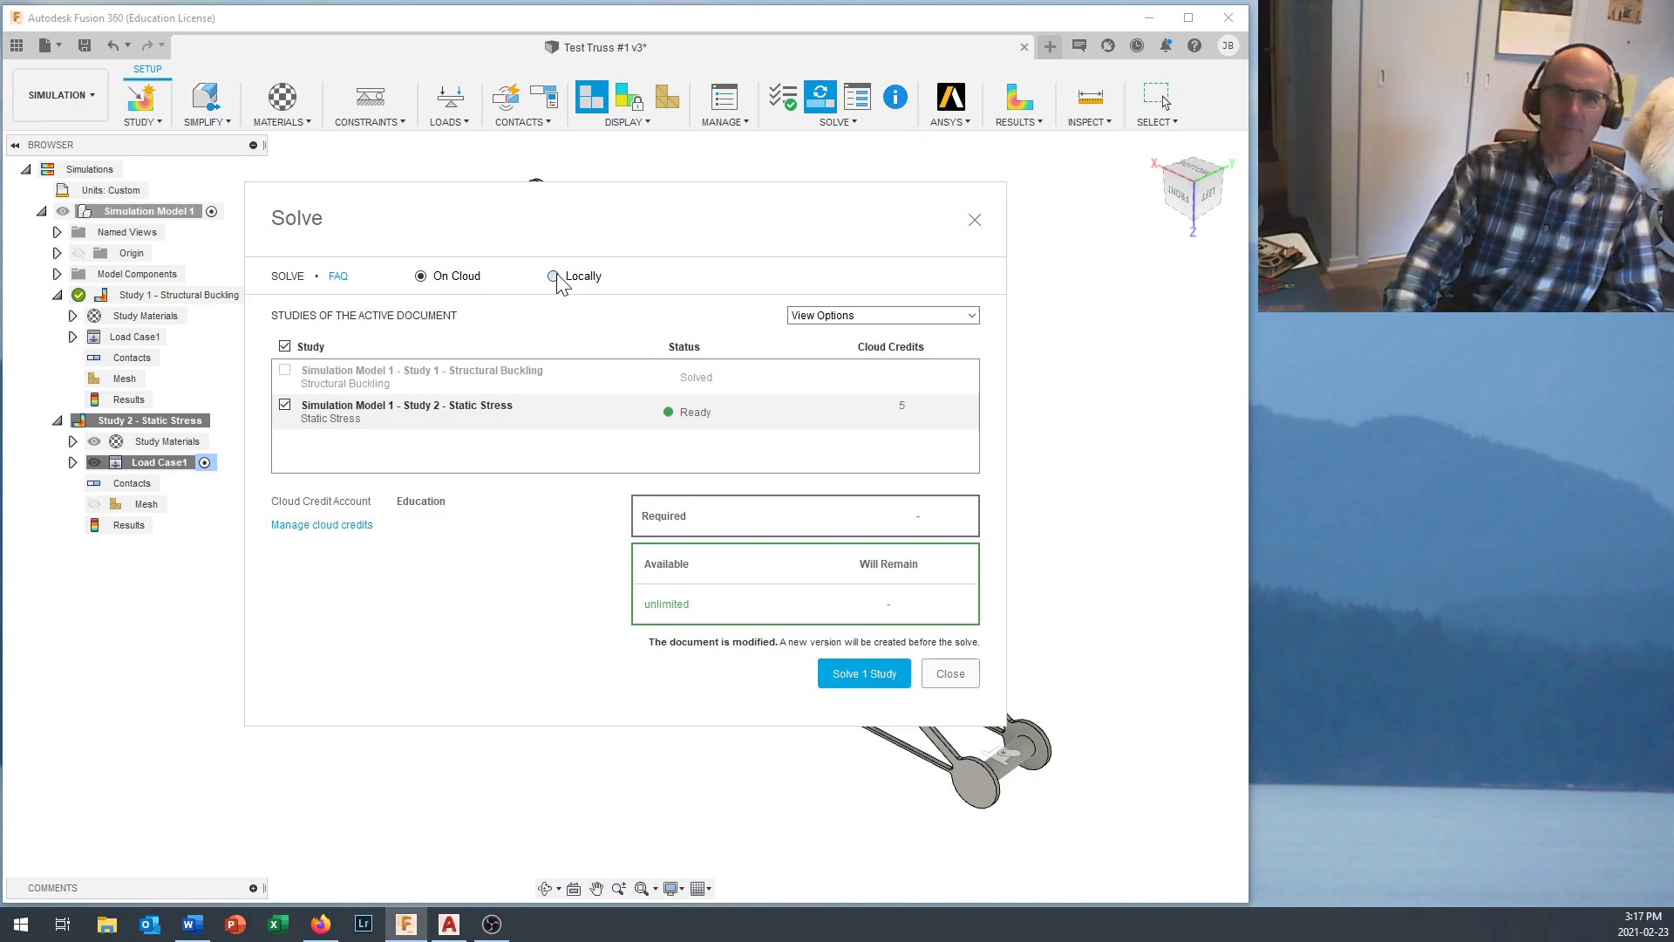
click(554, 276)
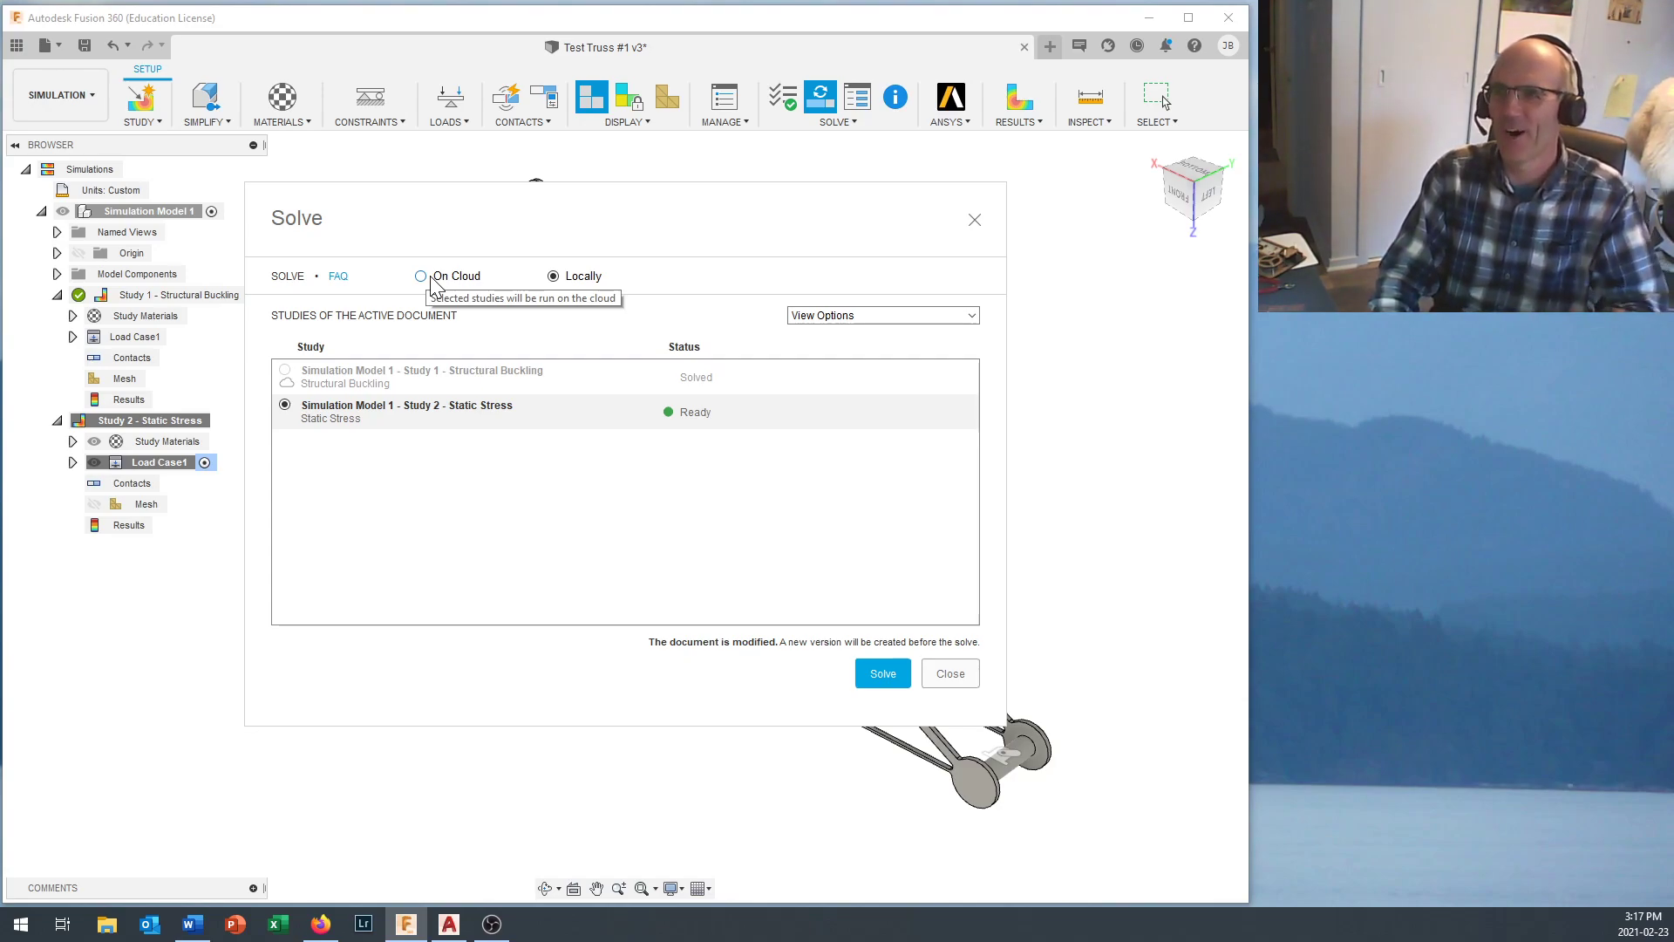
click(881, 676)
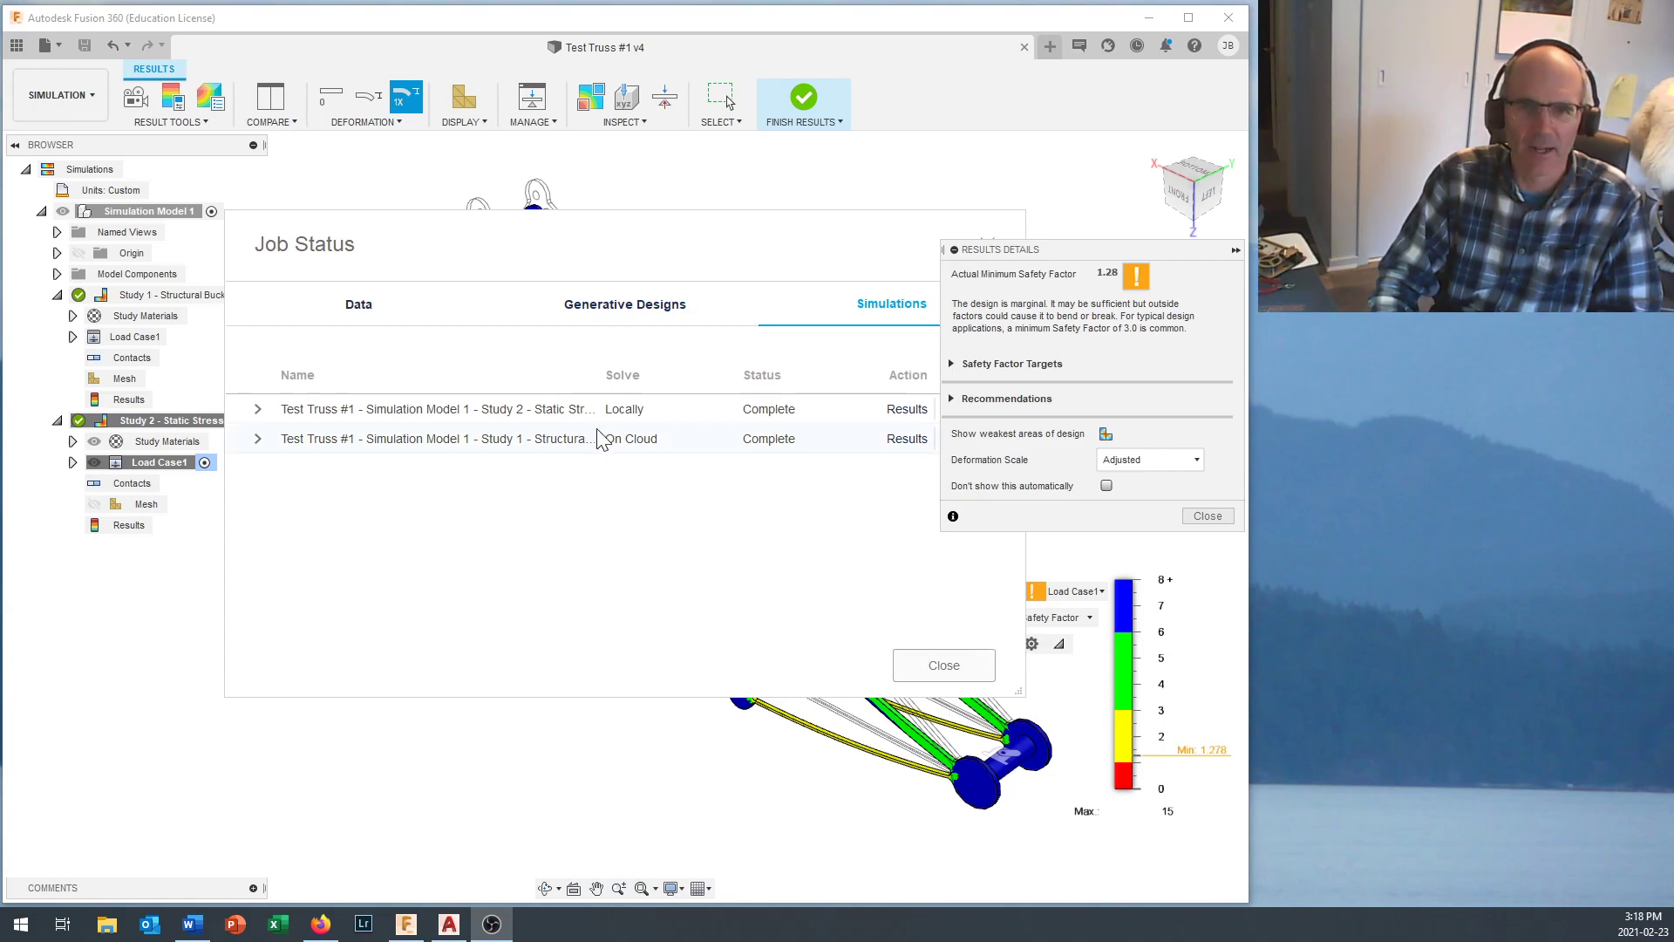
click(955, 671)
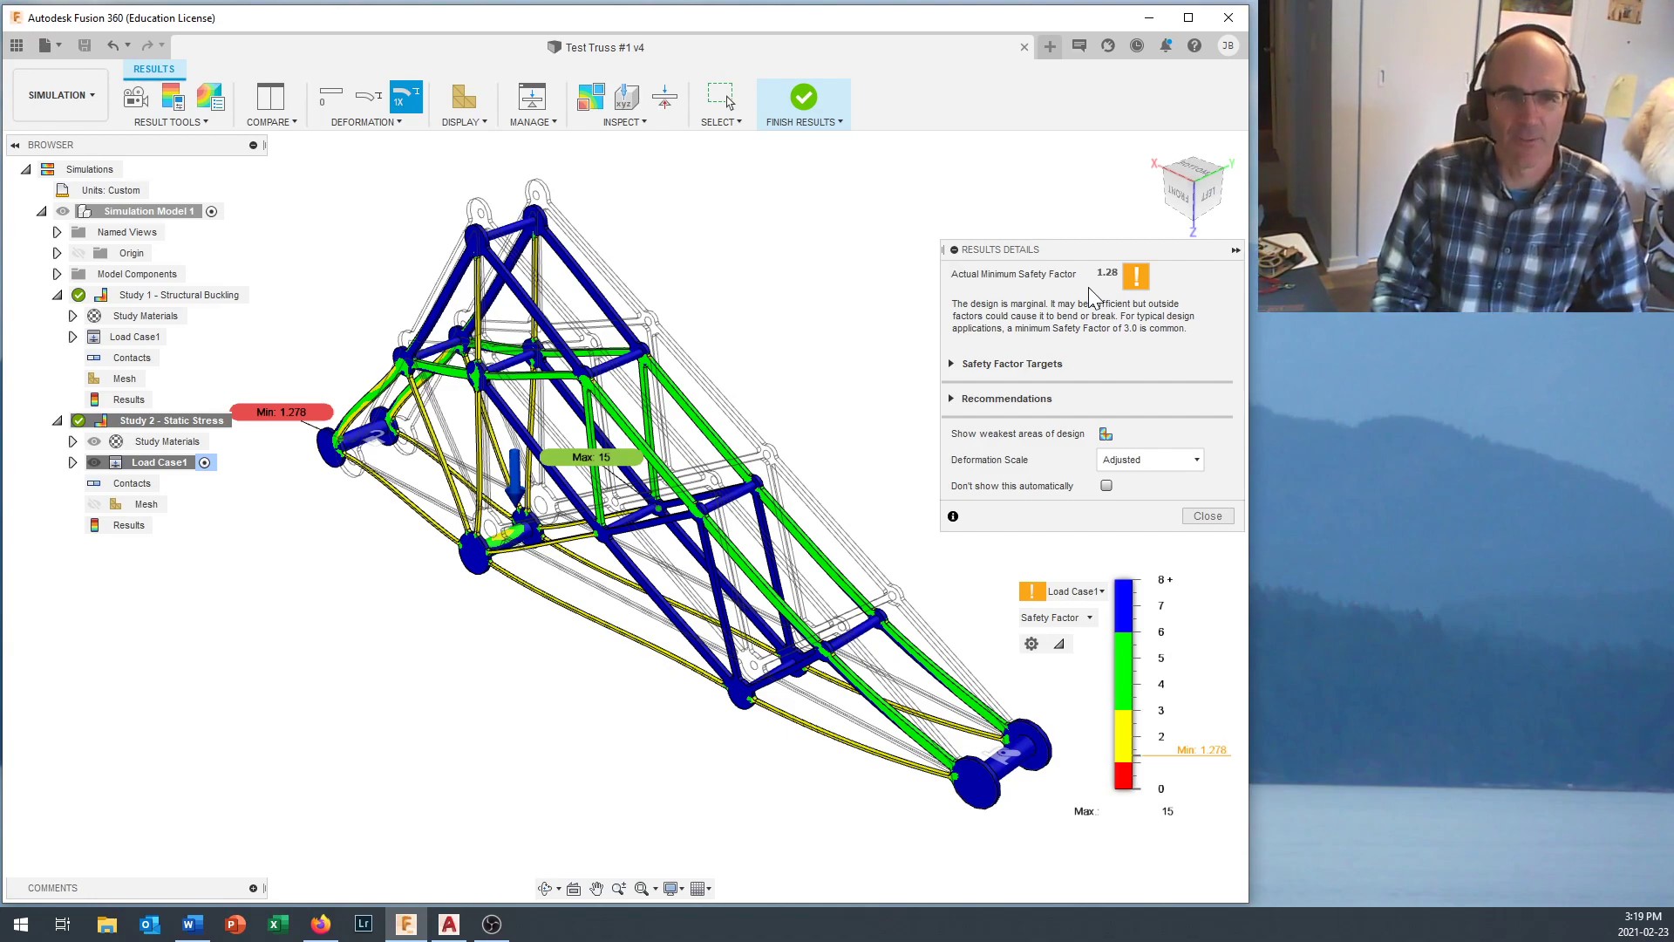
click(1209, 516)
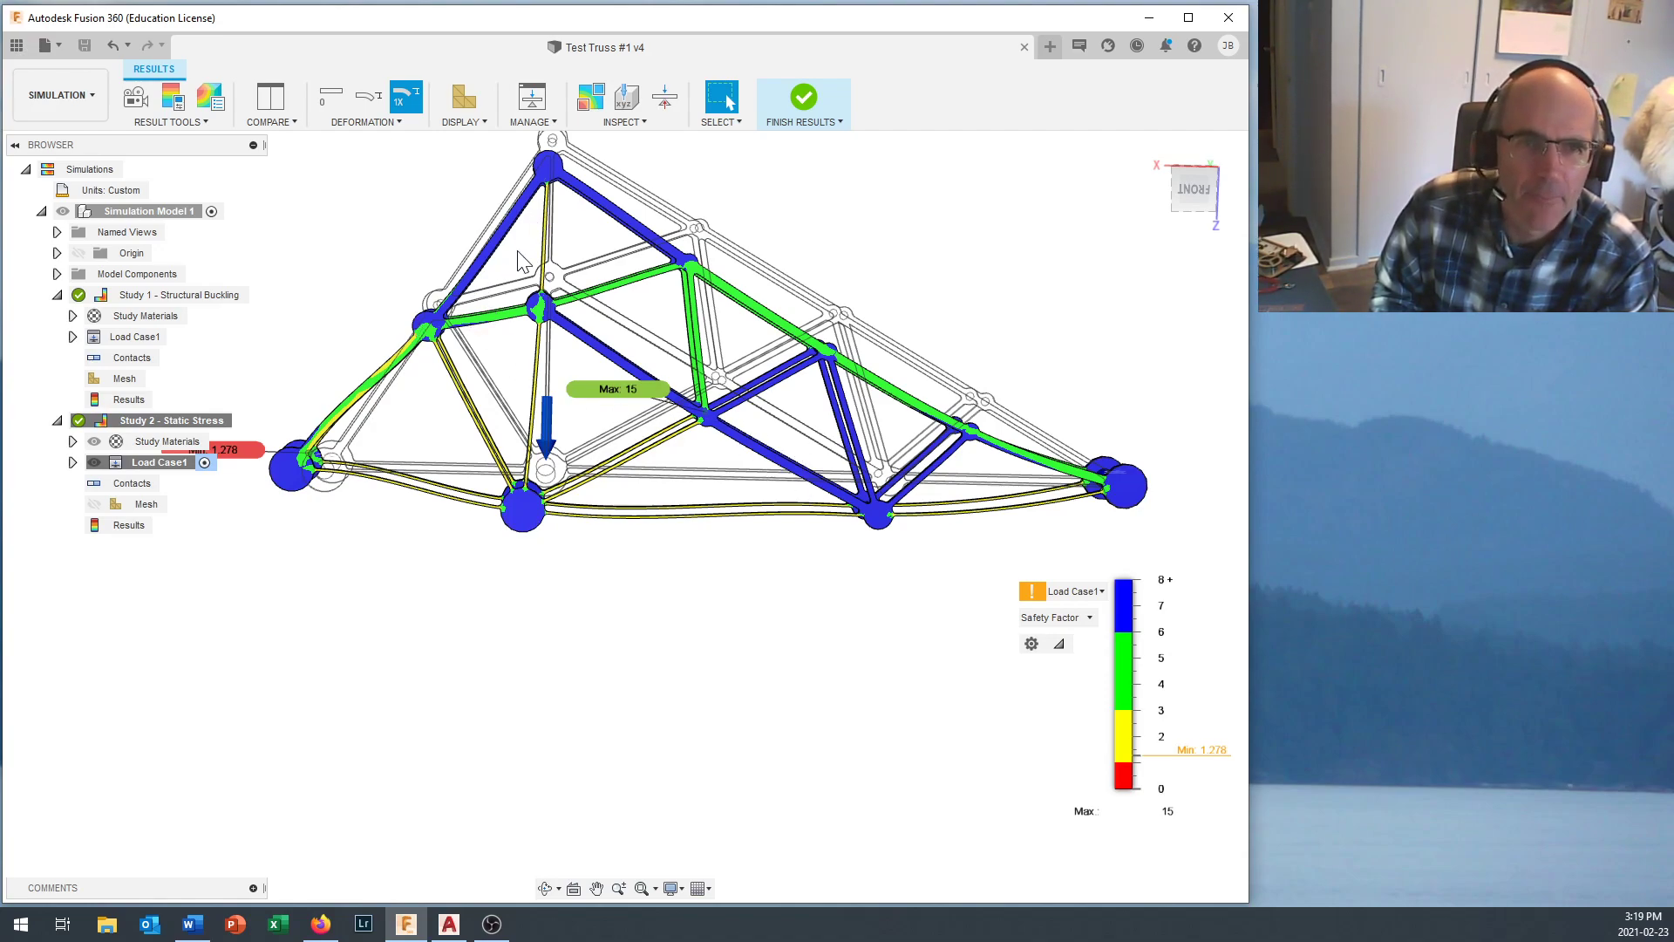
Show the safety factor results at the Actual deformation scale and examine the loaded joint and the whole truss.
click(384, 123)
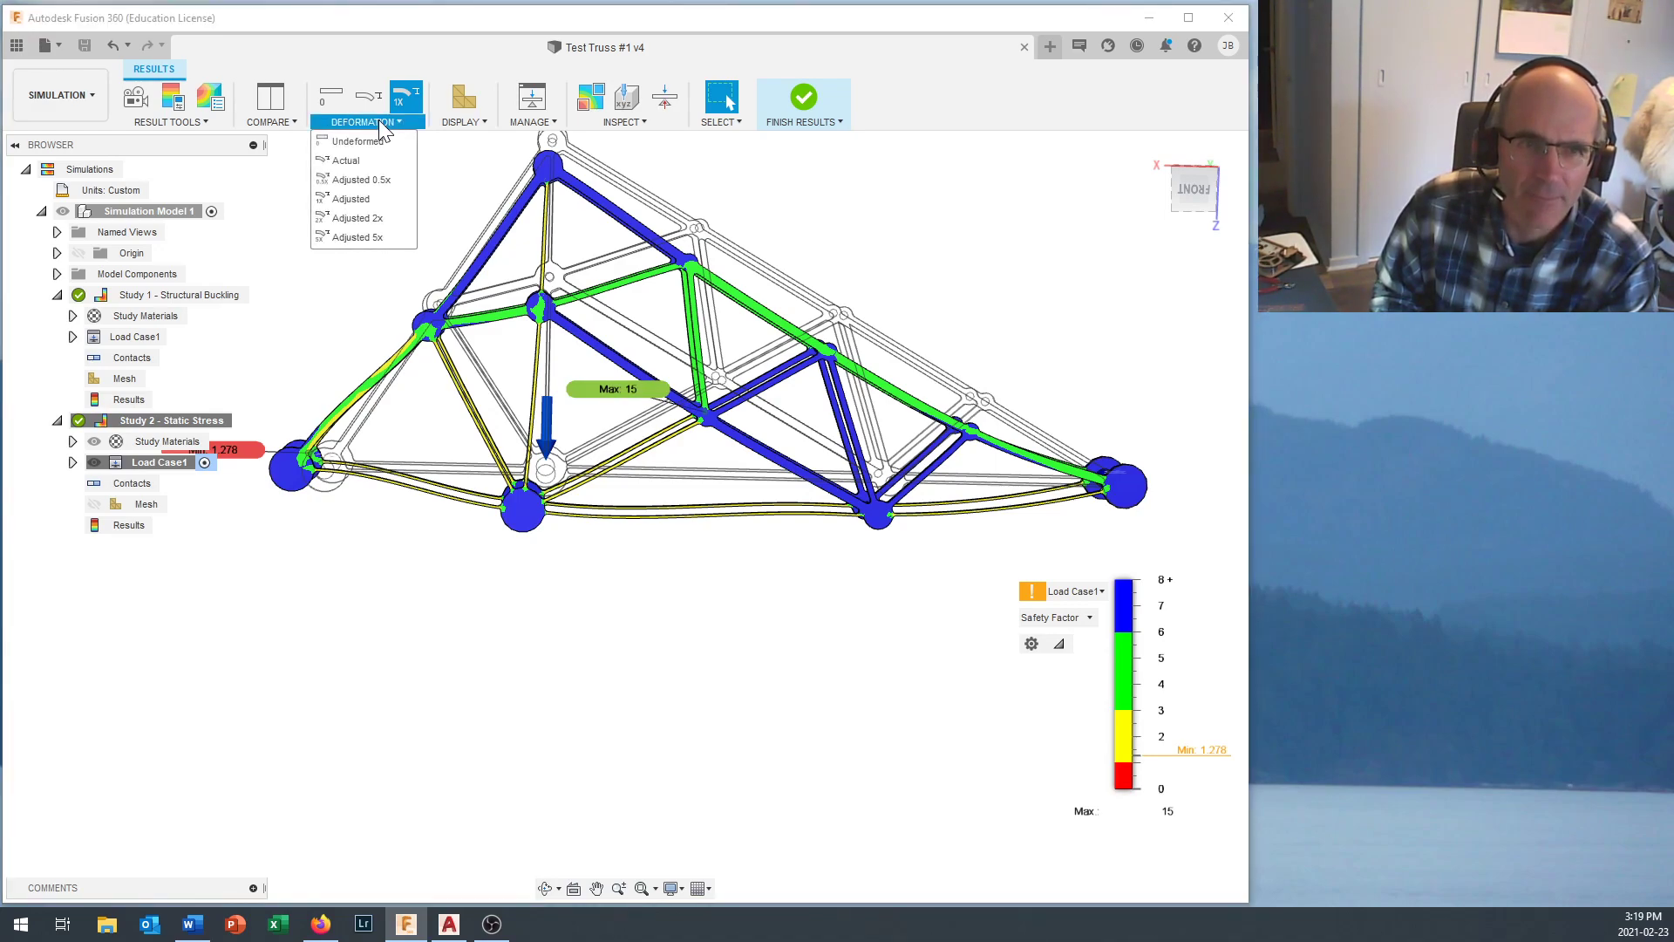
click(345, 162)
scroll(558, 508, up, 10)
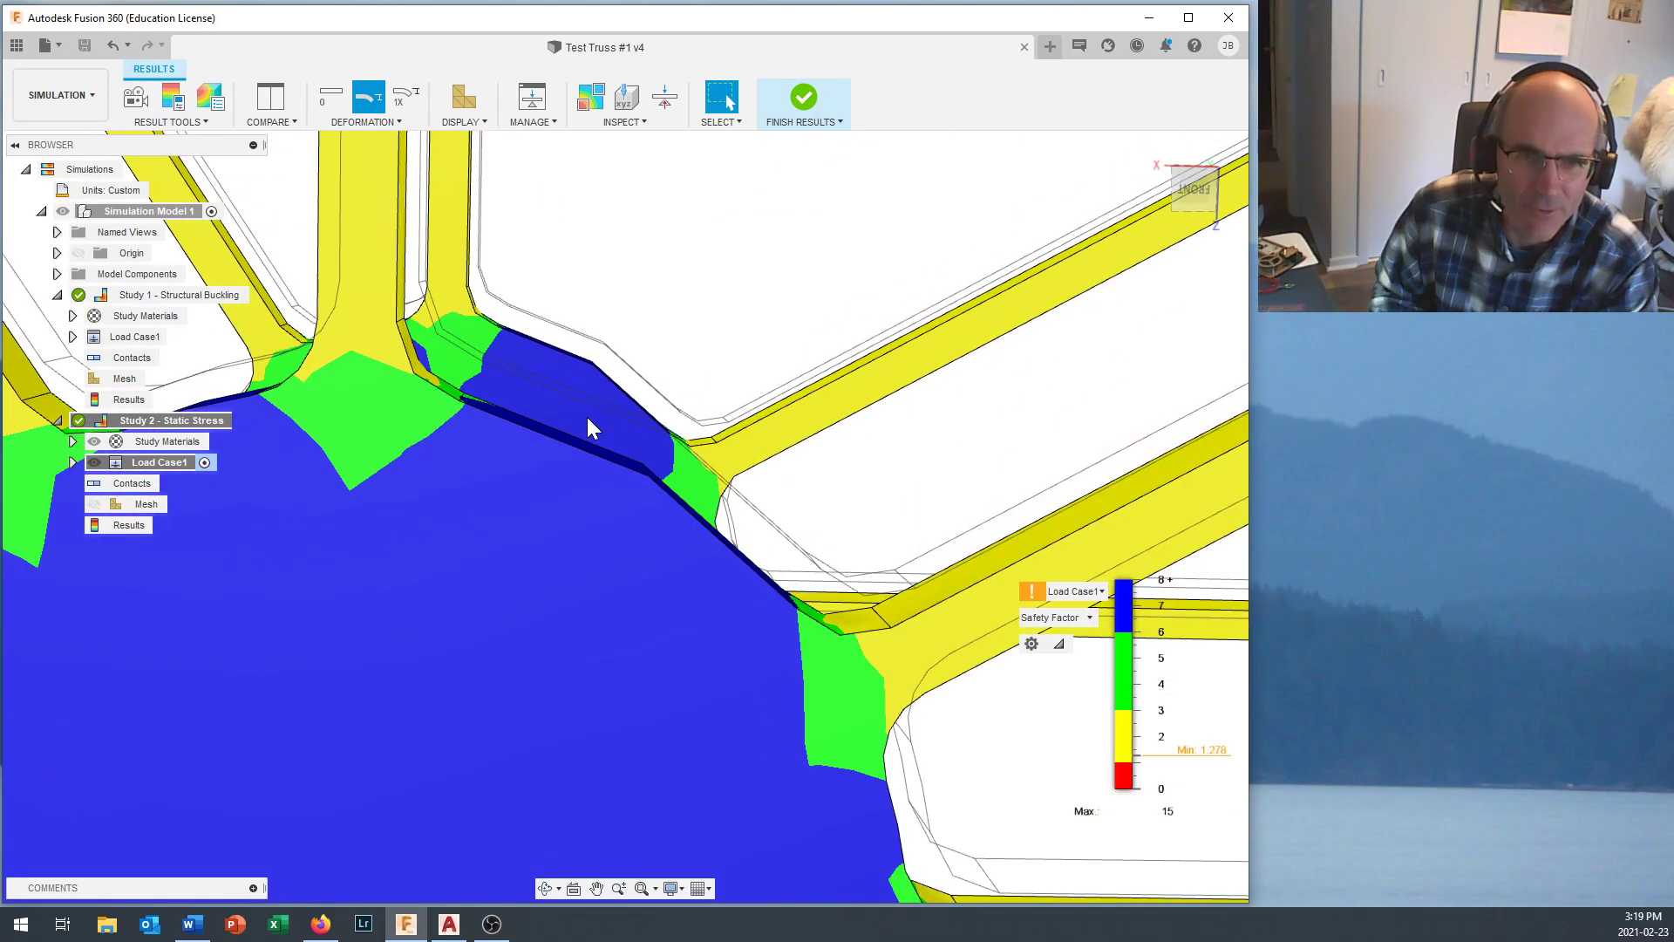
scroll(538, 405, down, 10)
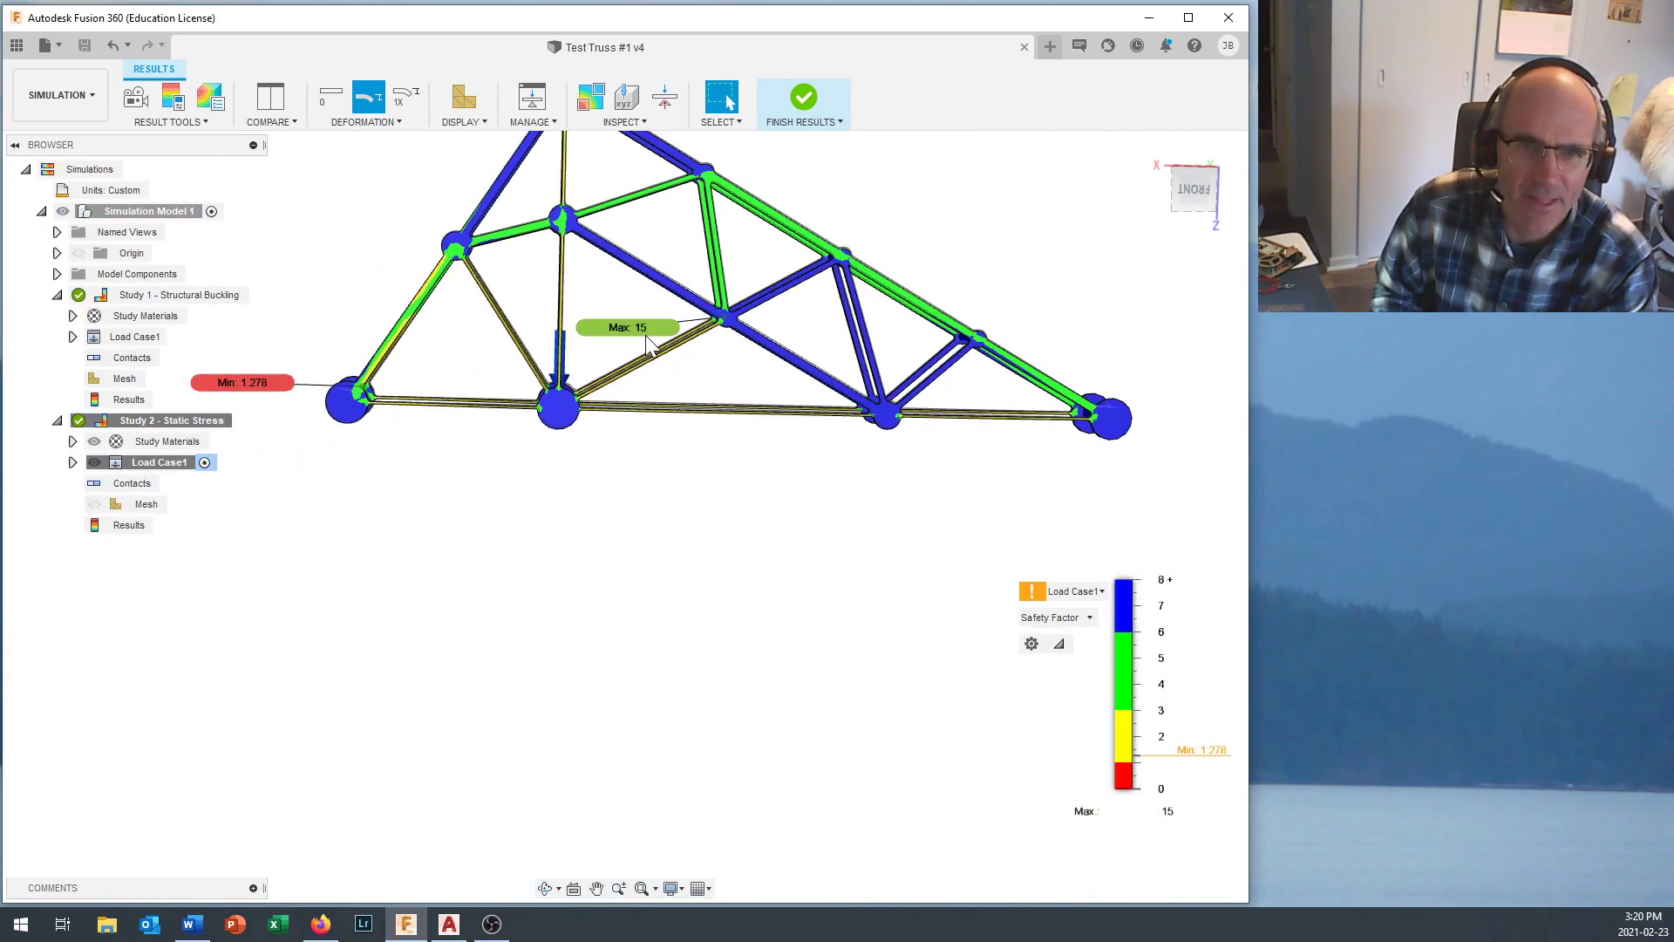
shift+middle_drag(722, 220, 654, 358)
scroll(730, 418, up, 1)
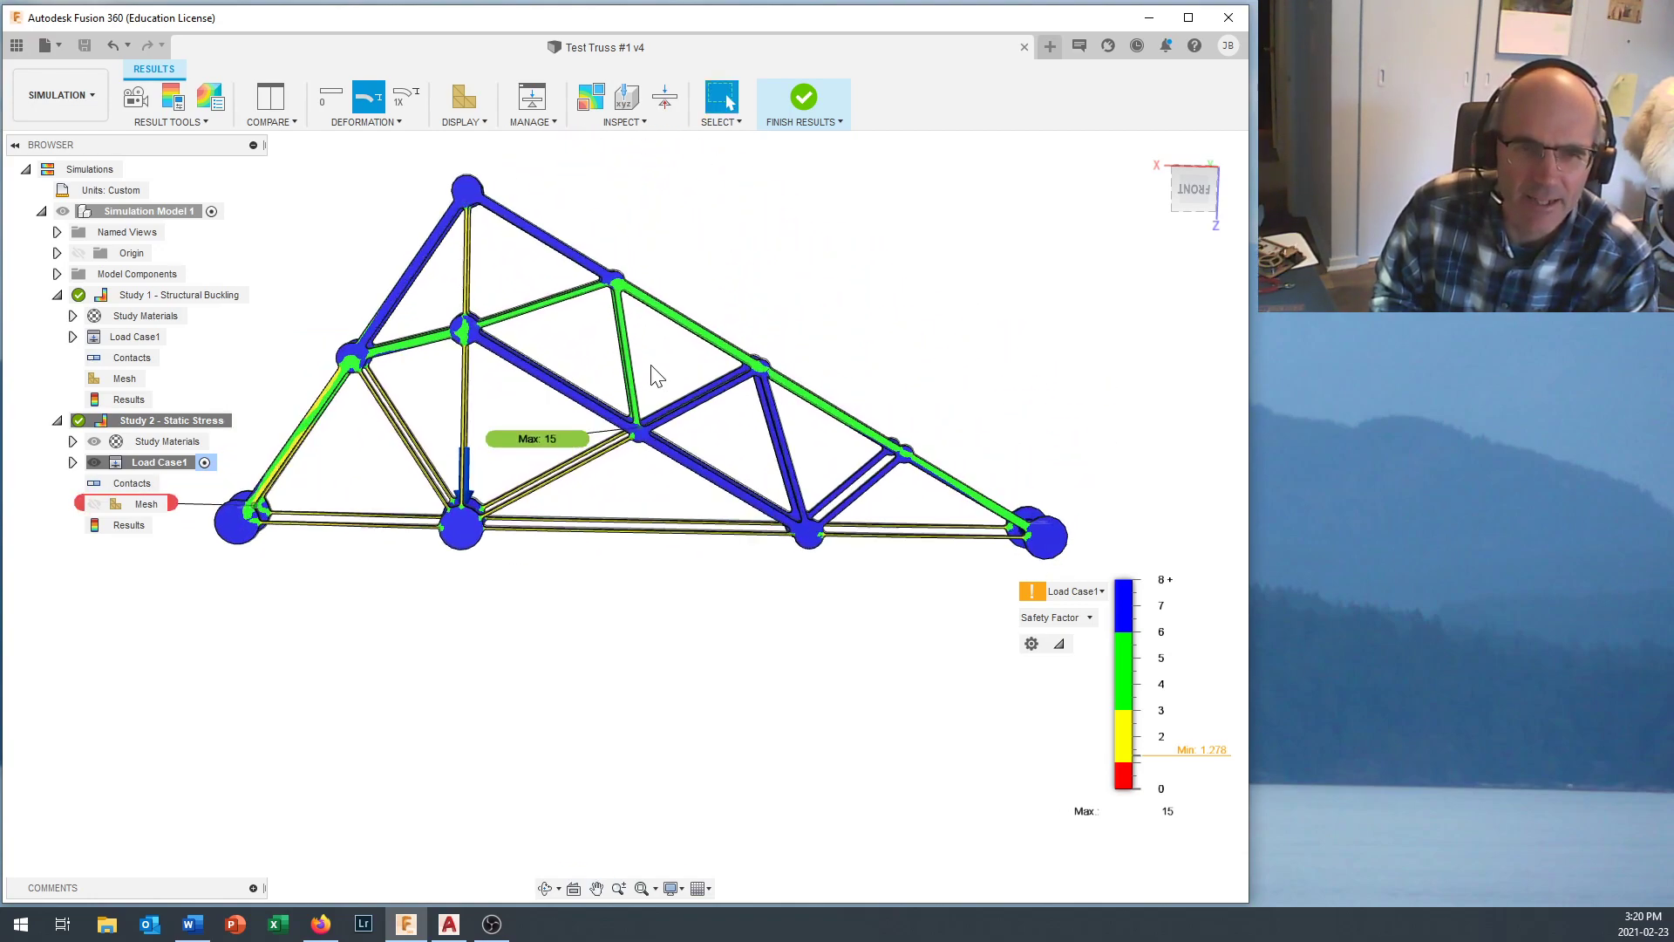
Examine the safety factor colours along the steep-end diagonals, bottom chords and remaining members from several angles.
mouse_move(1134, 778)
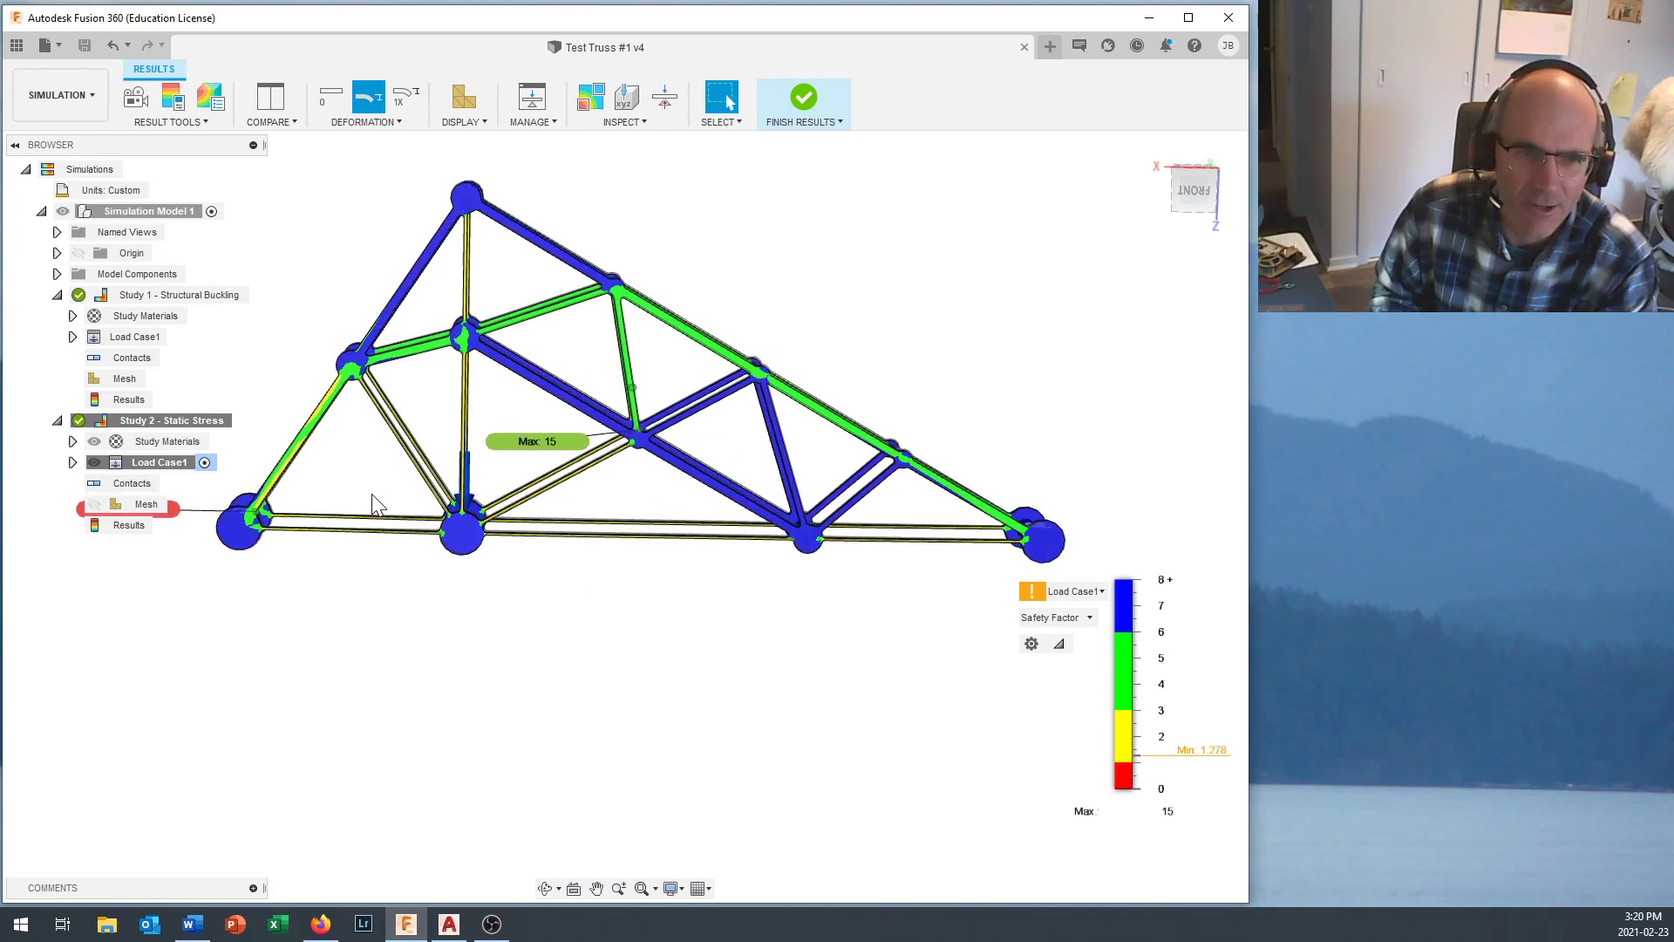
scroll(372, 495, up, 4)
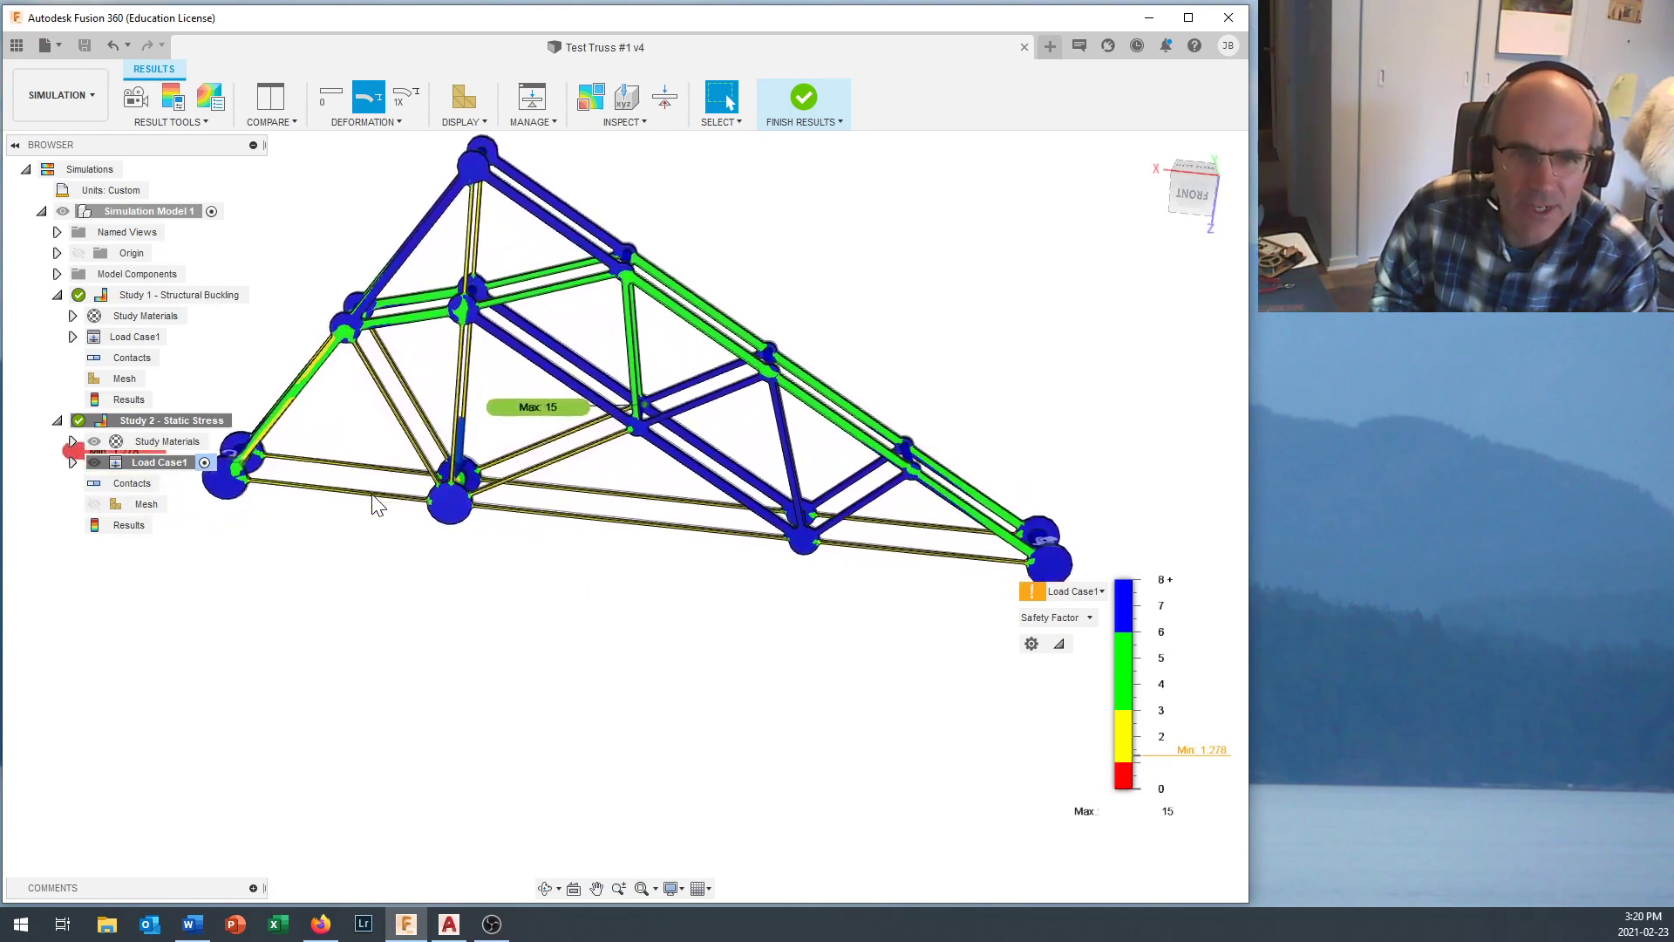
scroll(371, 494, up, 5)
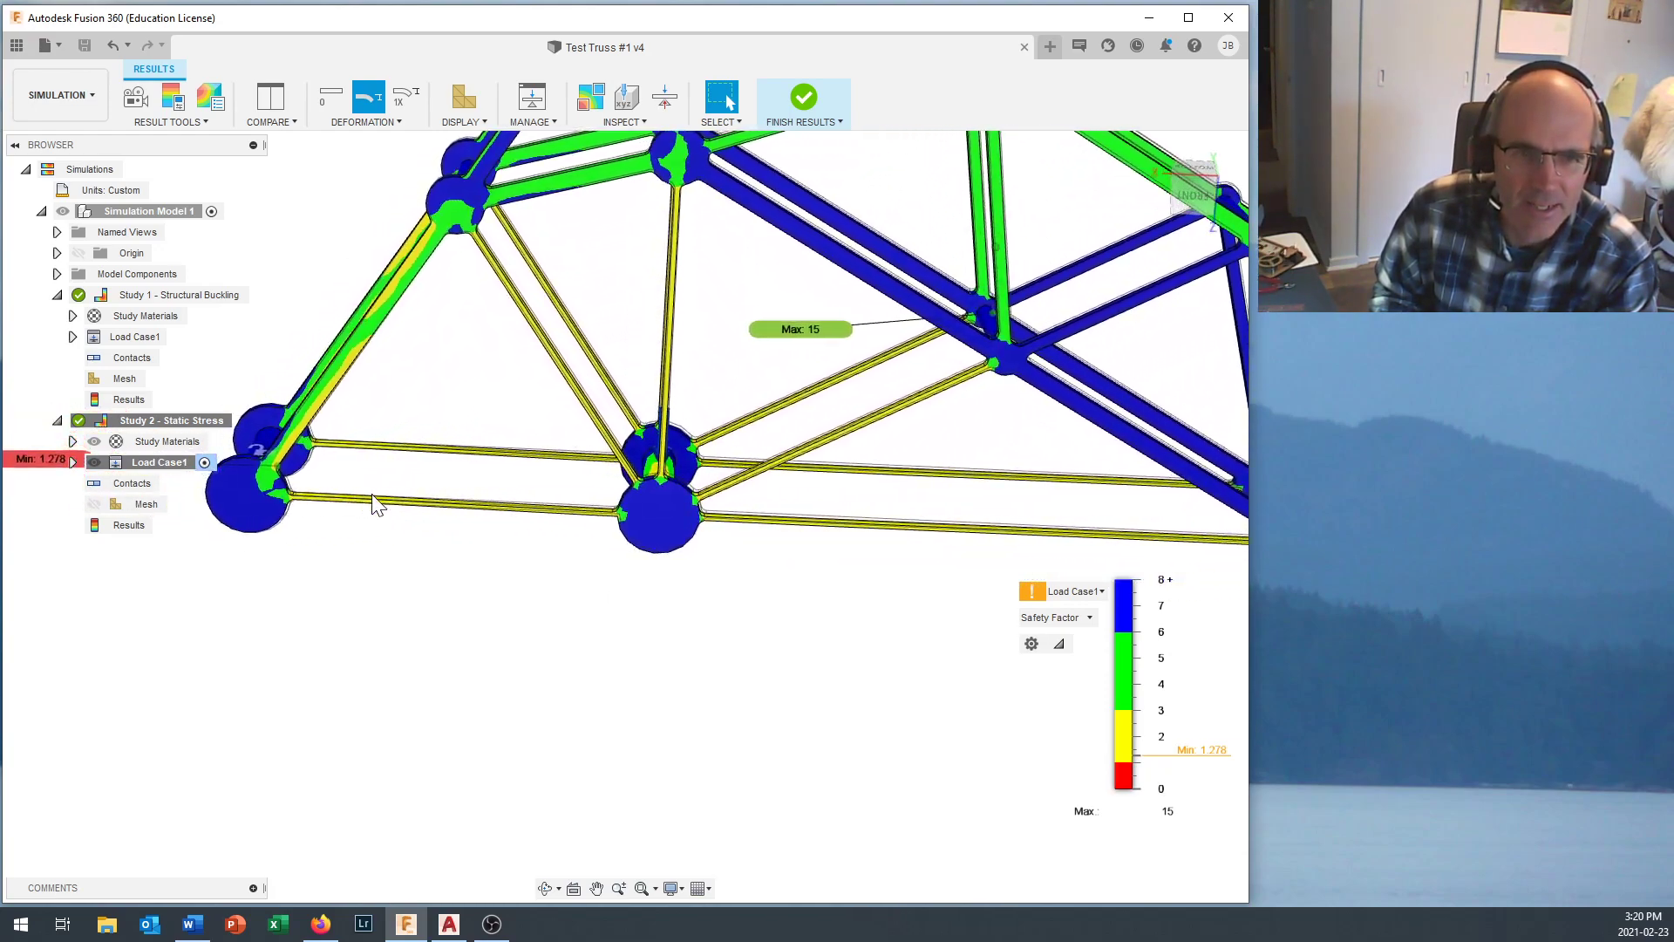
scroll(375, 502, up, 3)
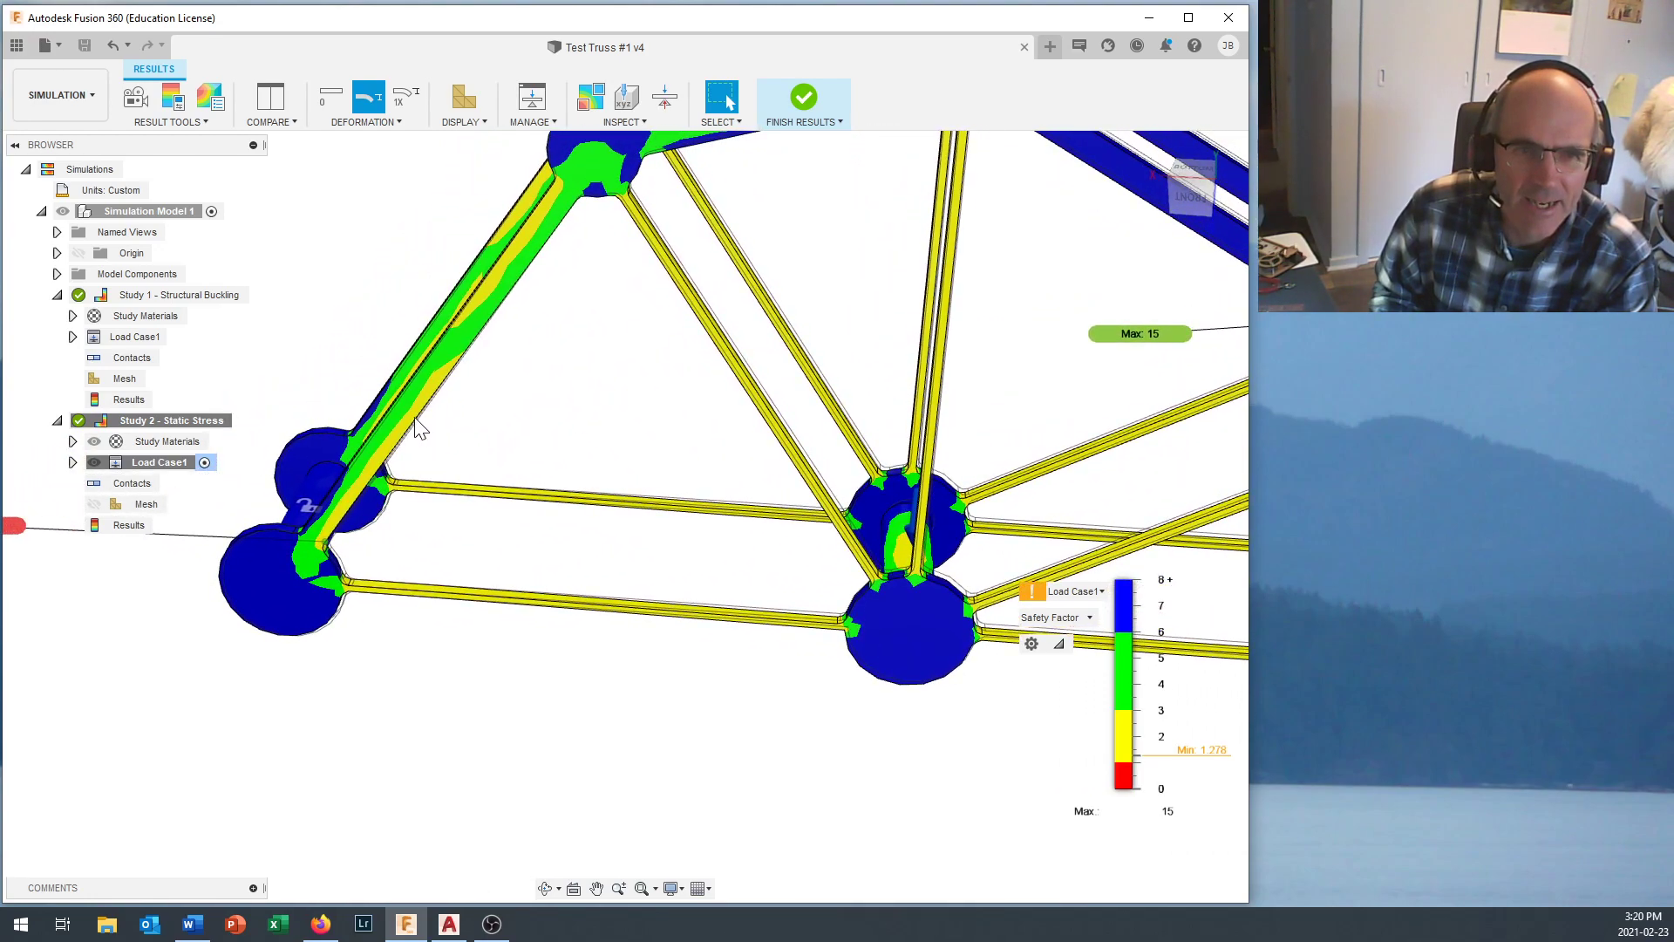
scroll(475, 362, down, 3)
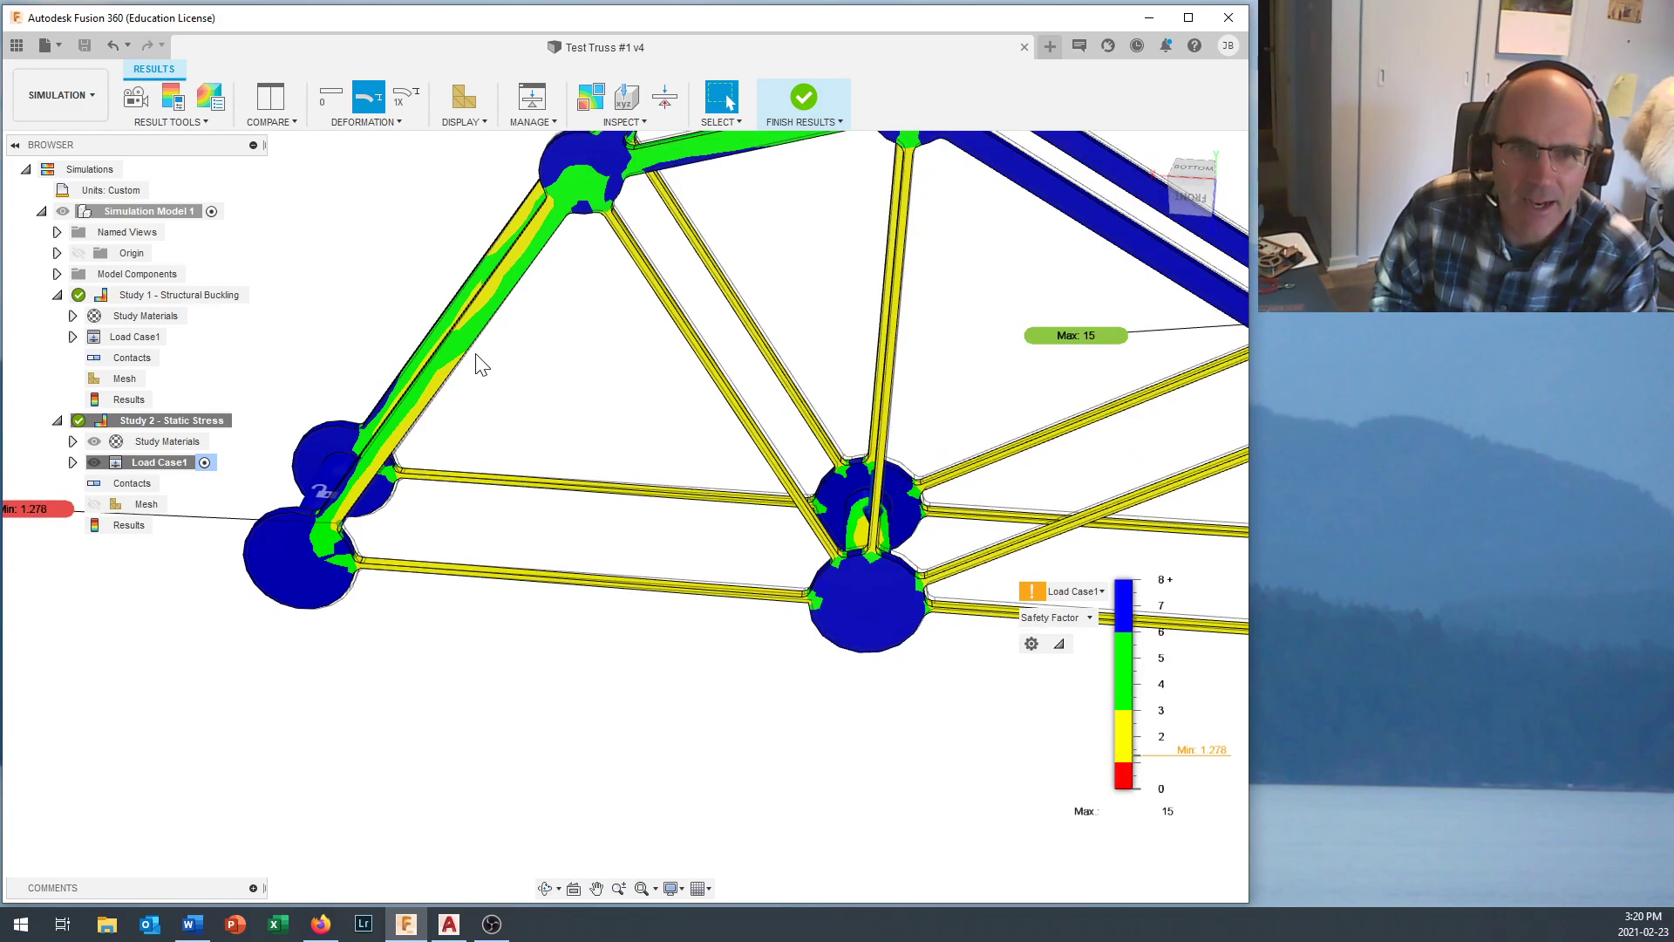
shift+middle_drag(475, 352, 523, 517)
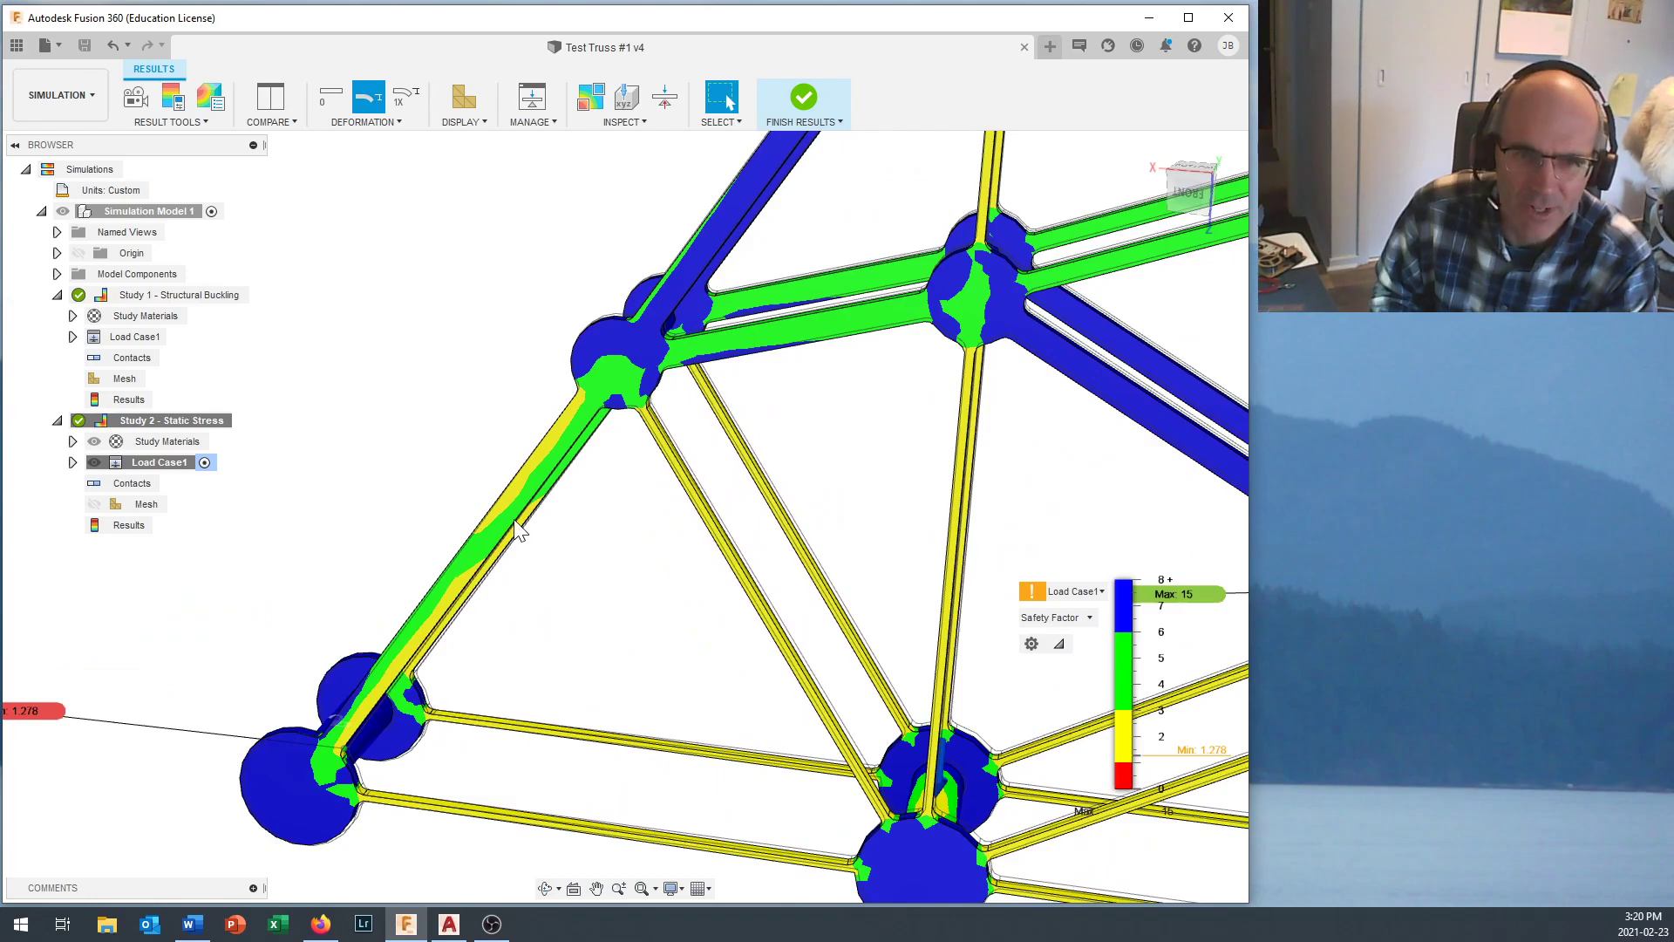
scroll(587, 479, down, 5)
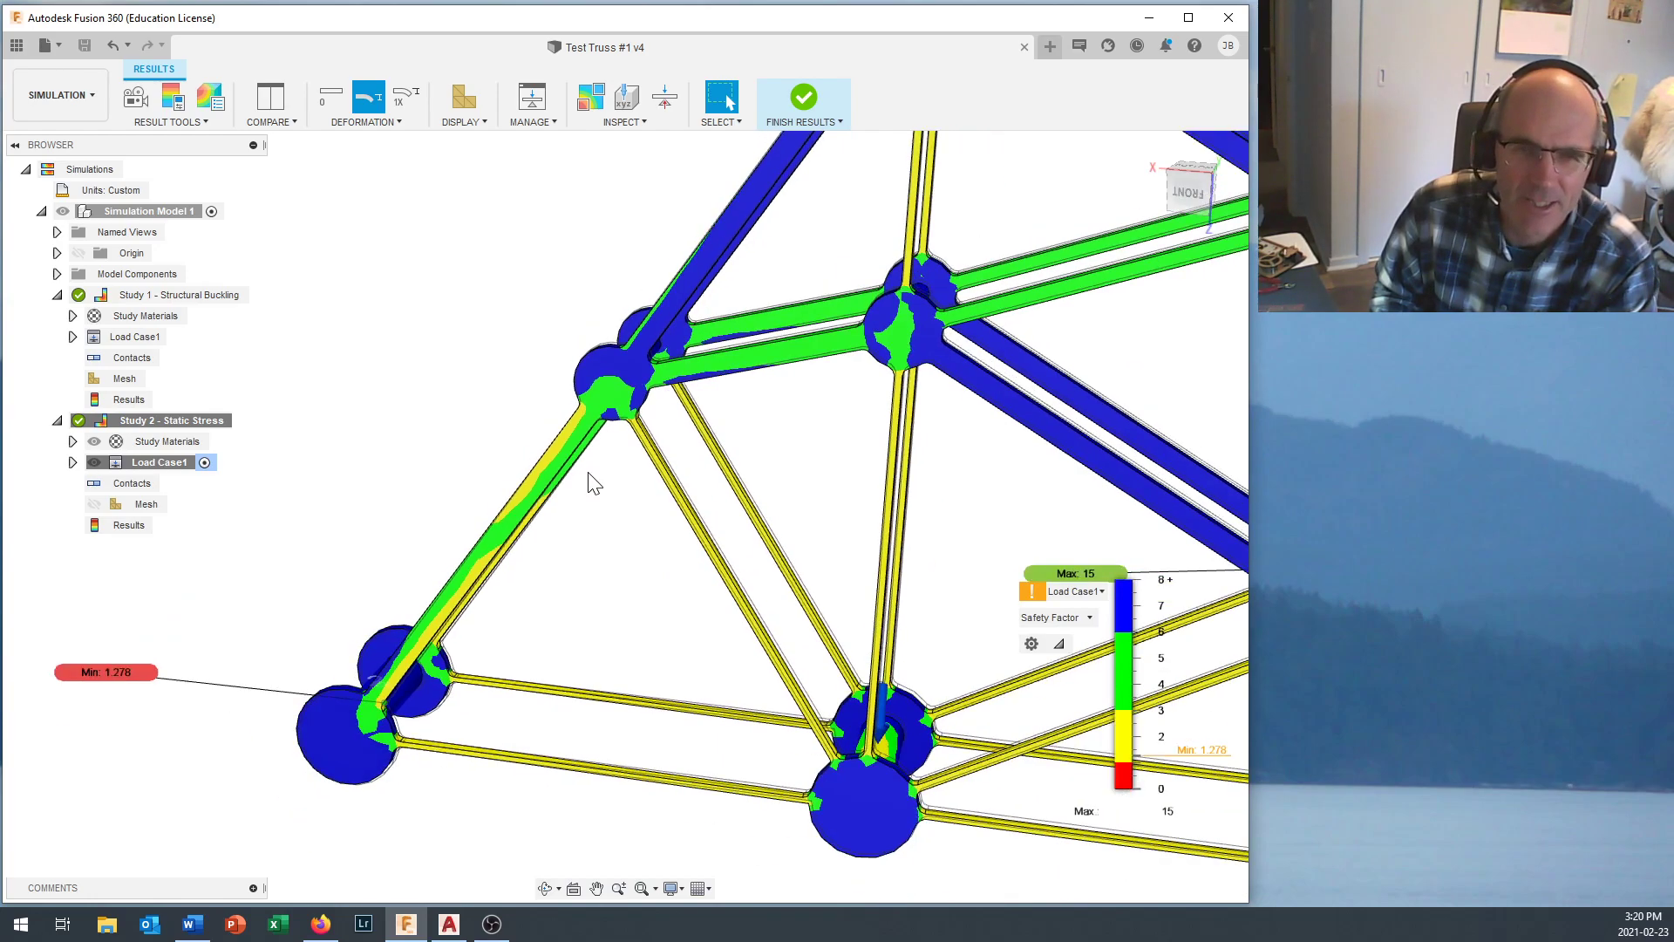
scroll(588, 481, down, 3)
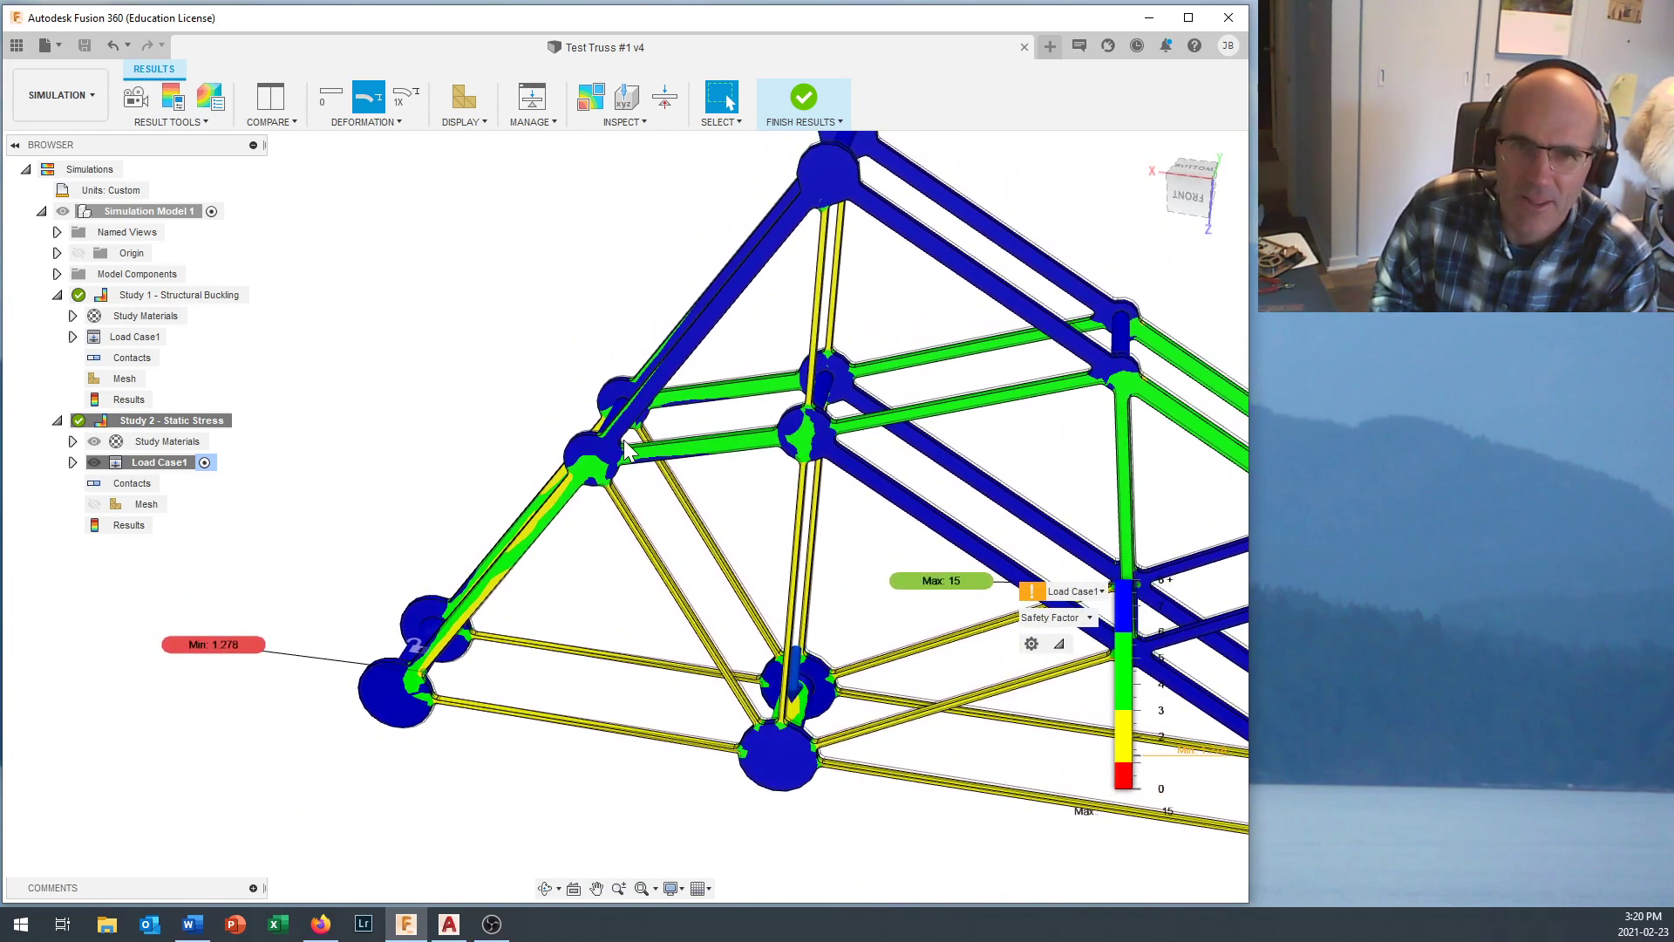
scroll(730, 425, down, 4)
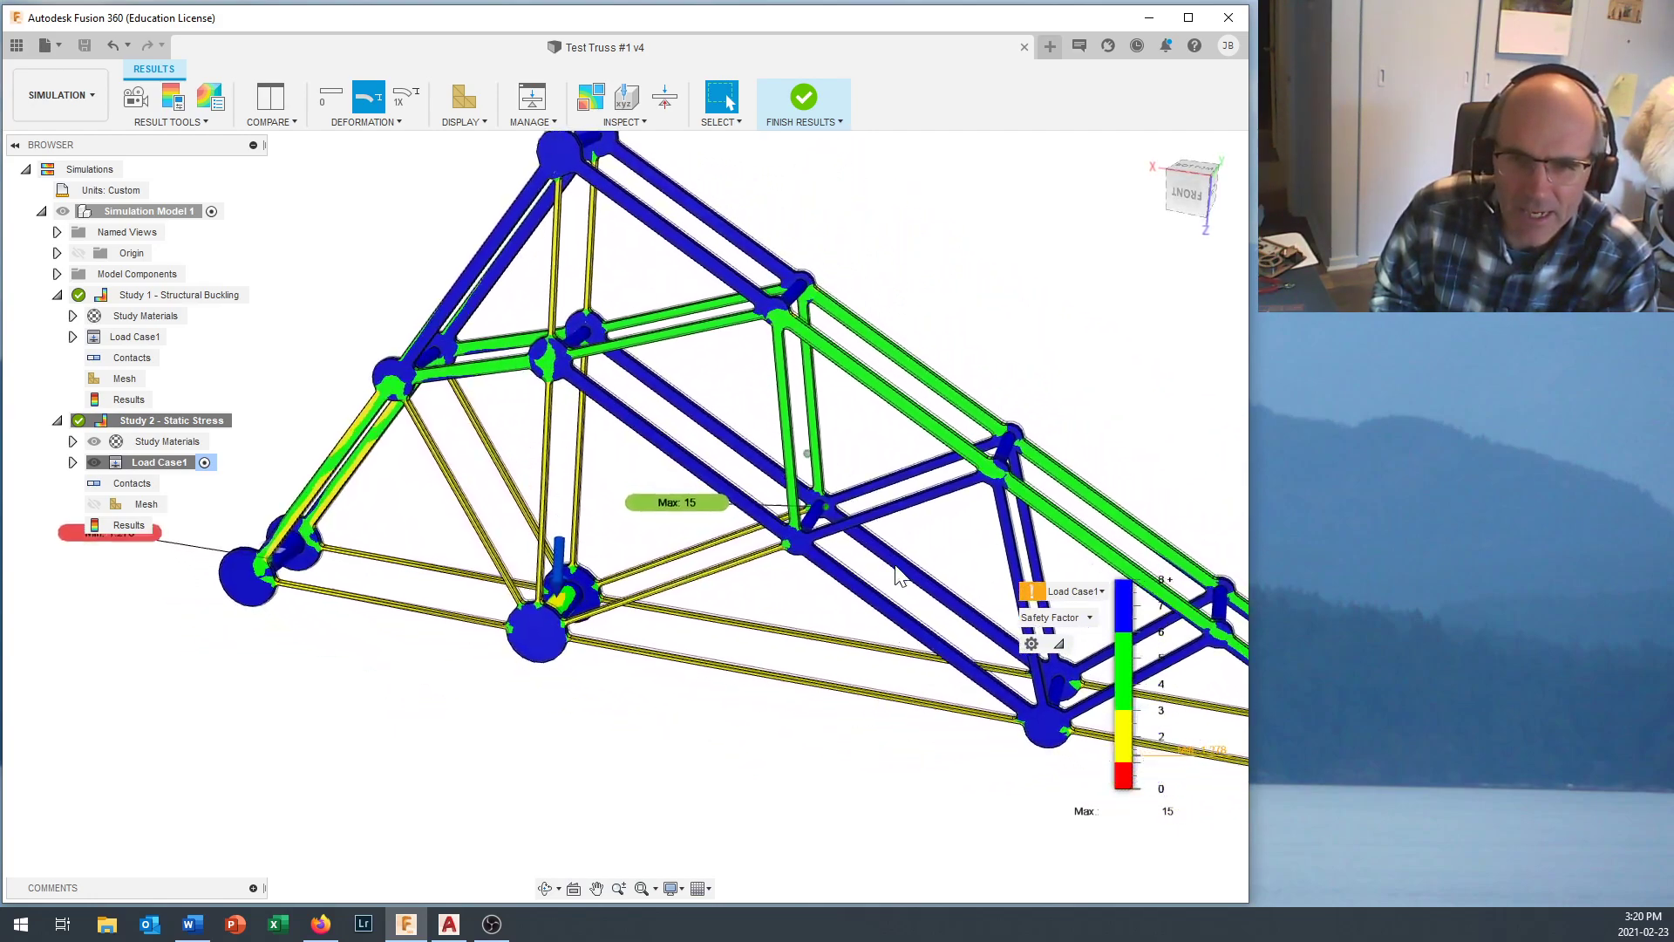
shift+middle_drag(897, 571, 822, 595)
mouse_move(1127, 626)
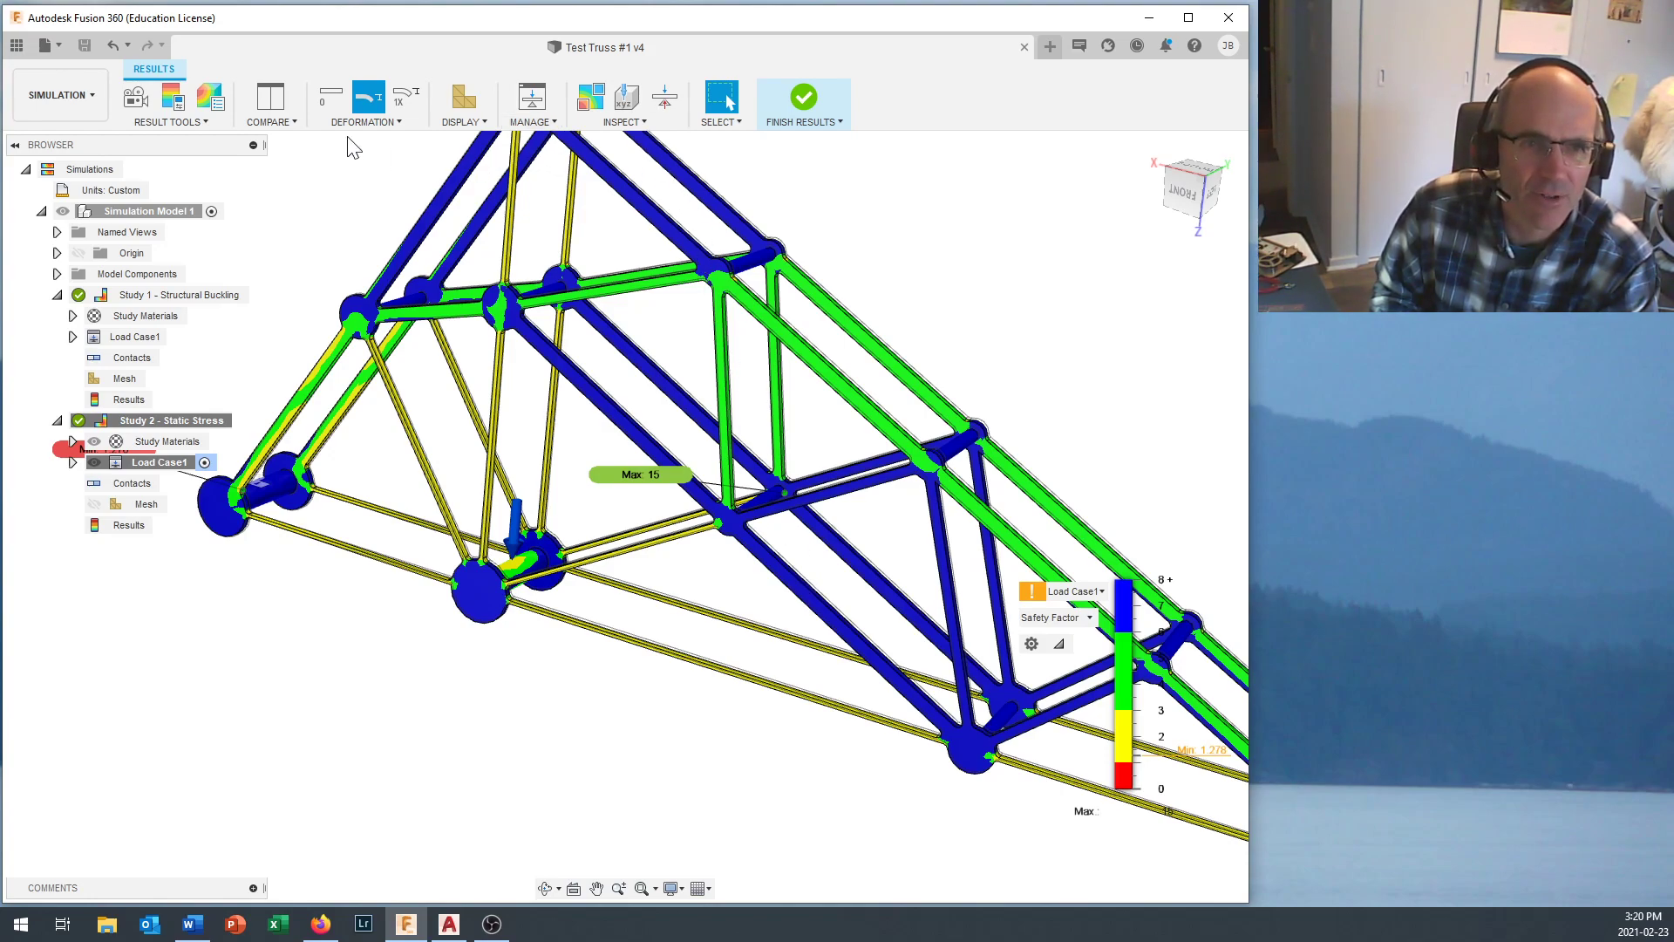
Start a point probe and read the safety factor on a steep-end diagonal and along the sloping top chord.
click(629, 123)
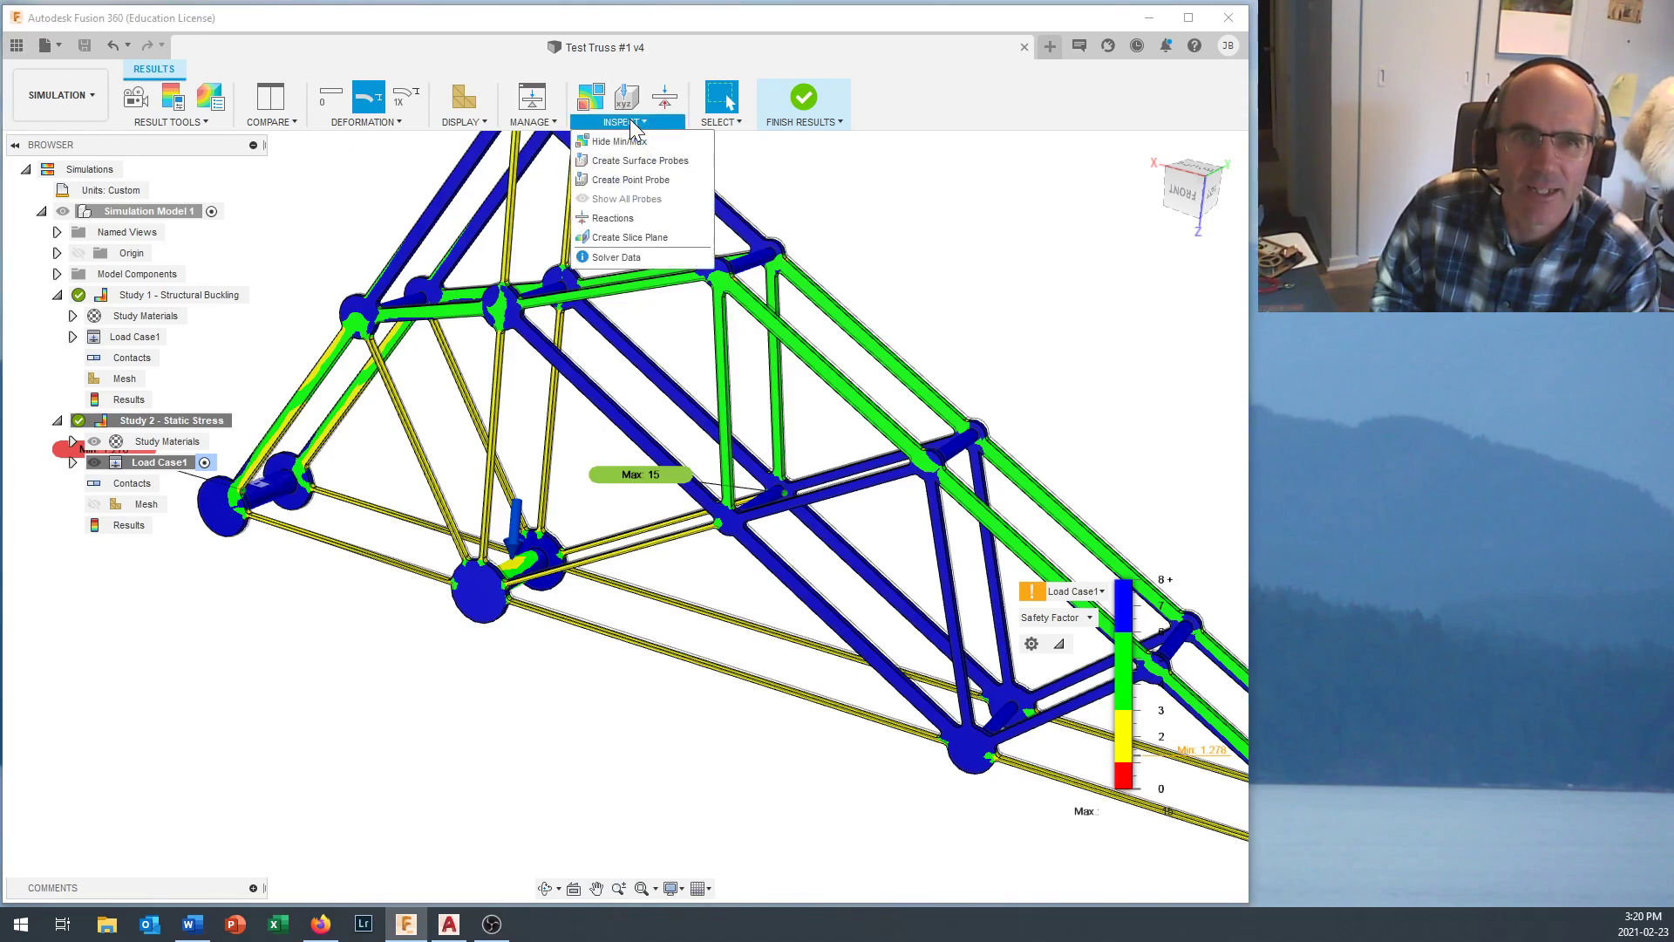
click(626, 181)
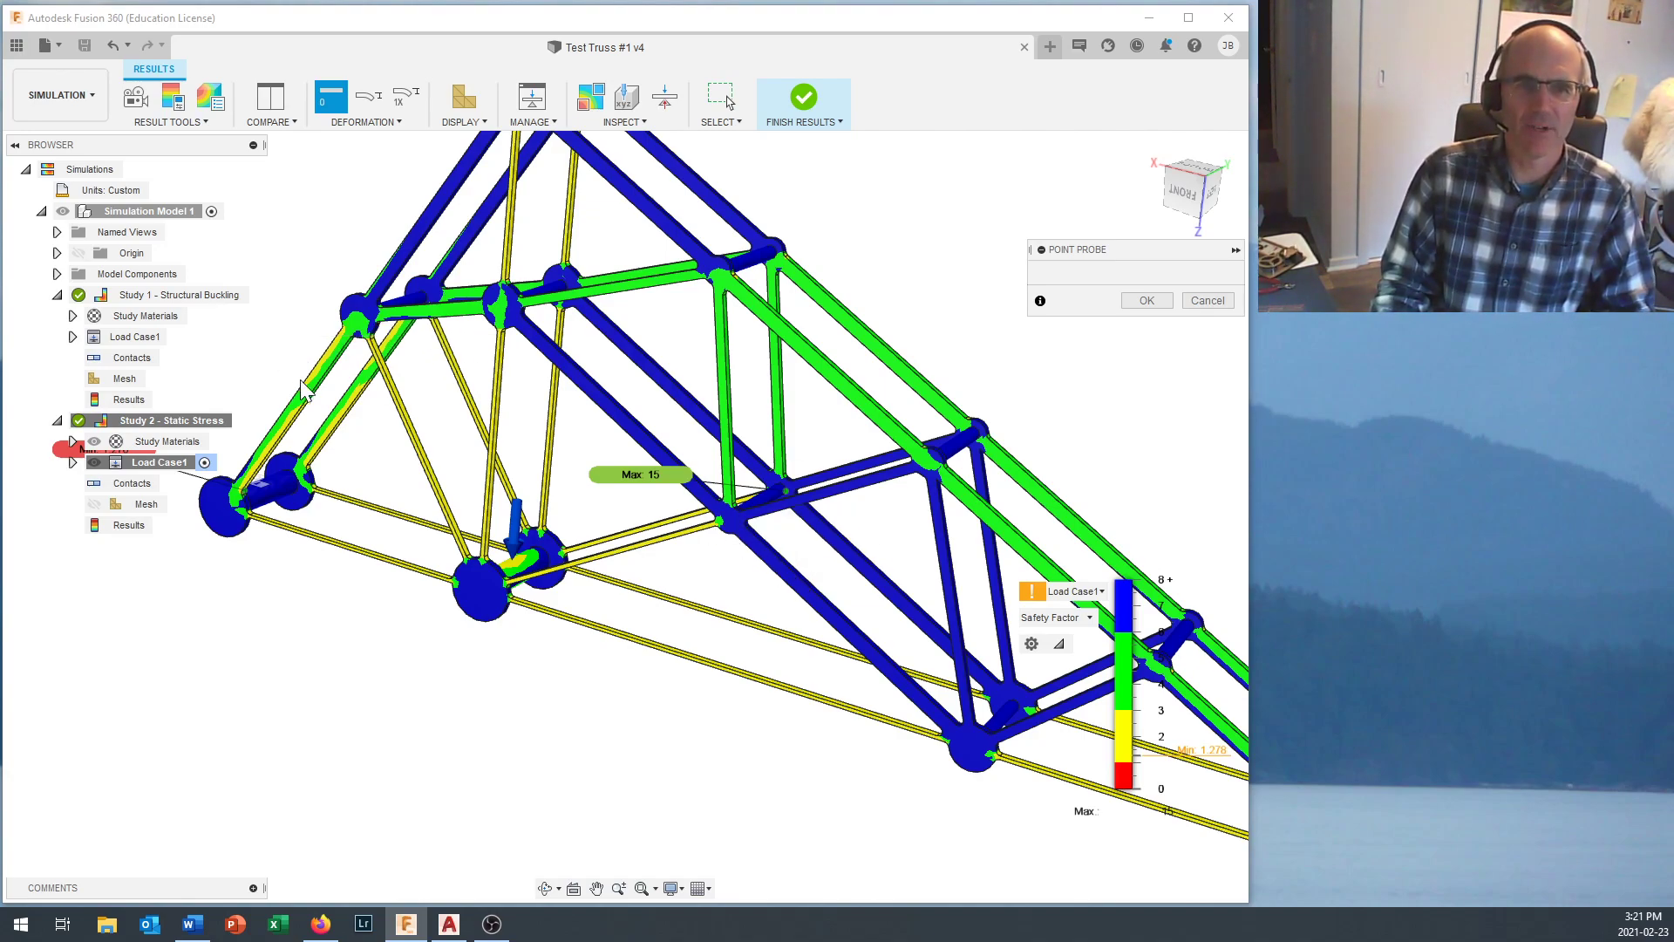
mouse_move(311, 381)
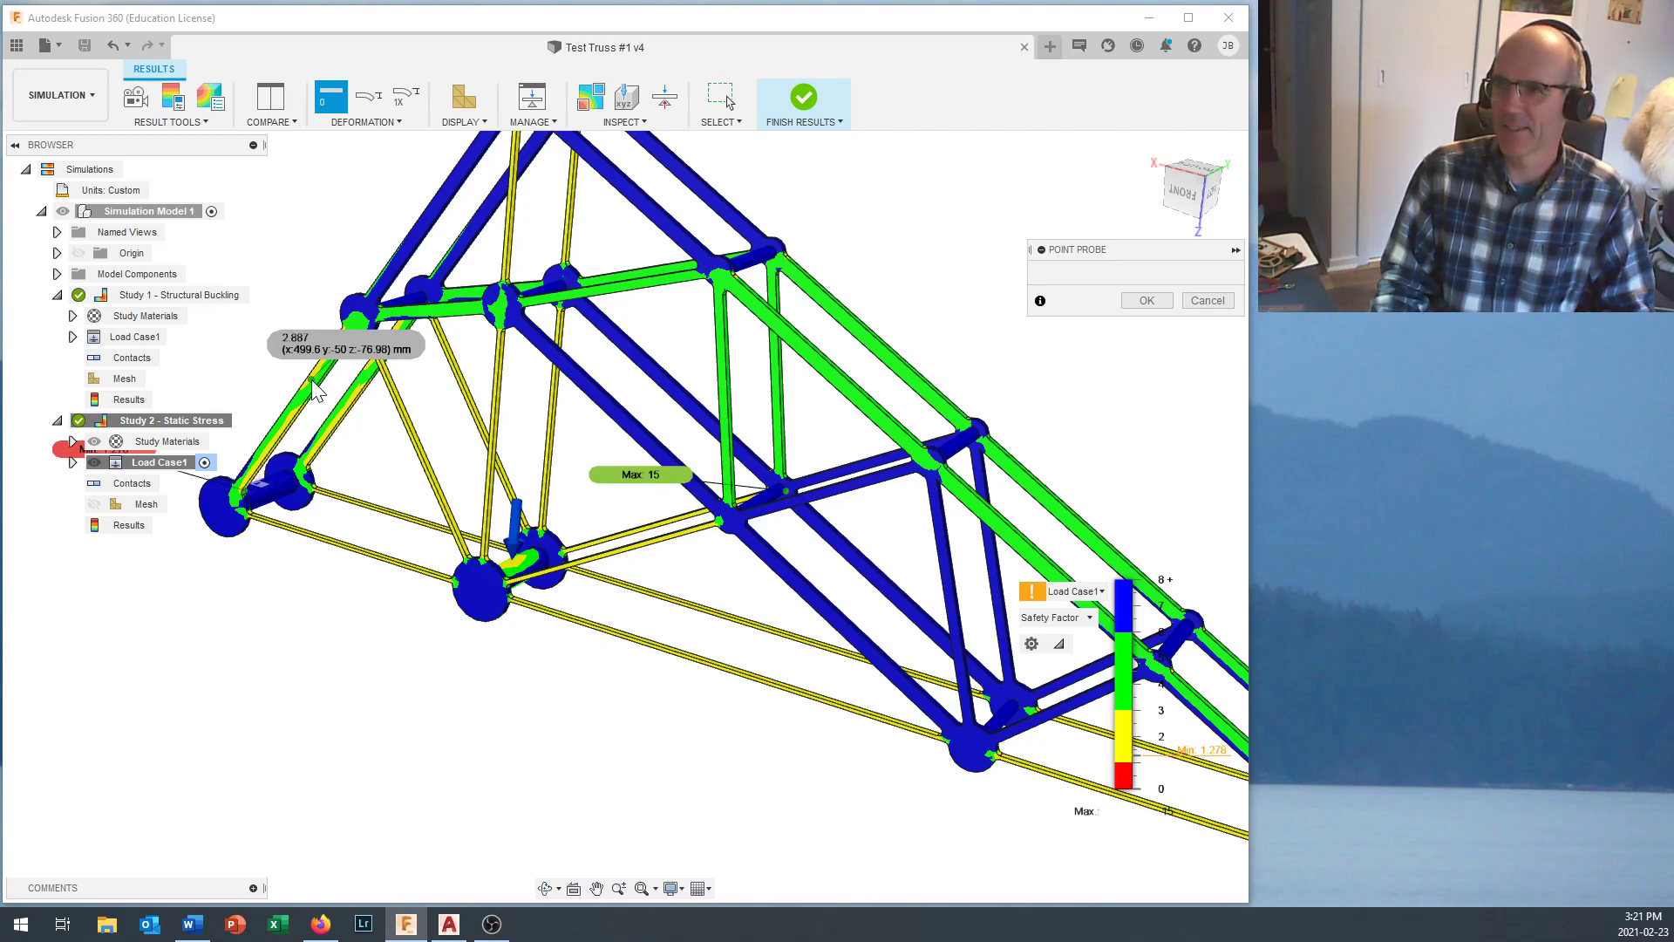
scroll(695, 542, down, 4)
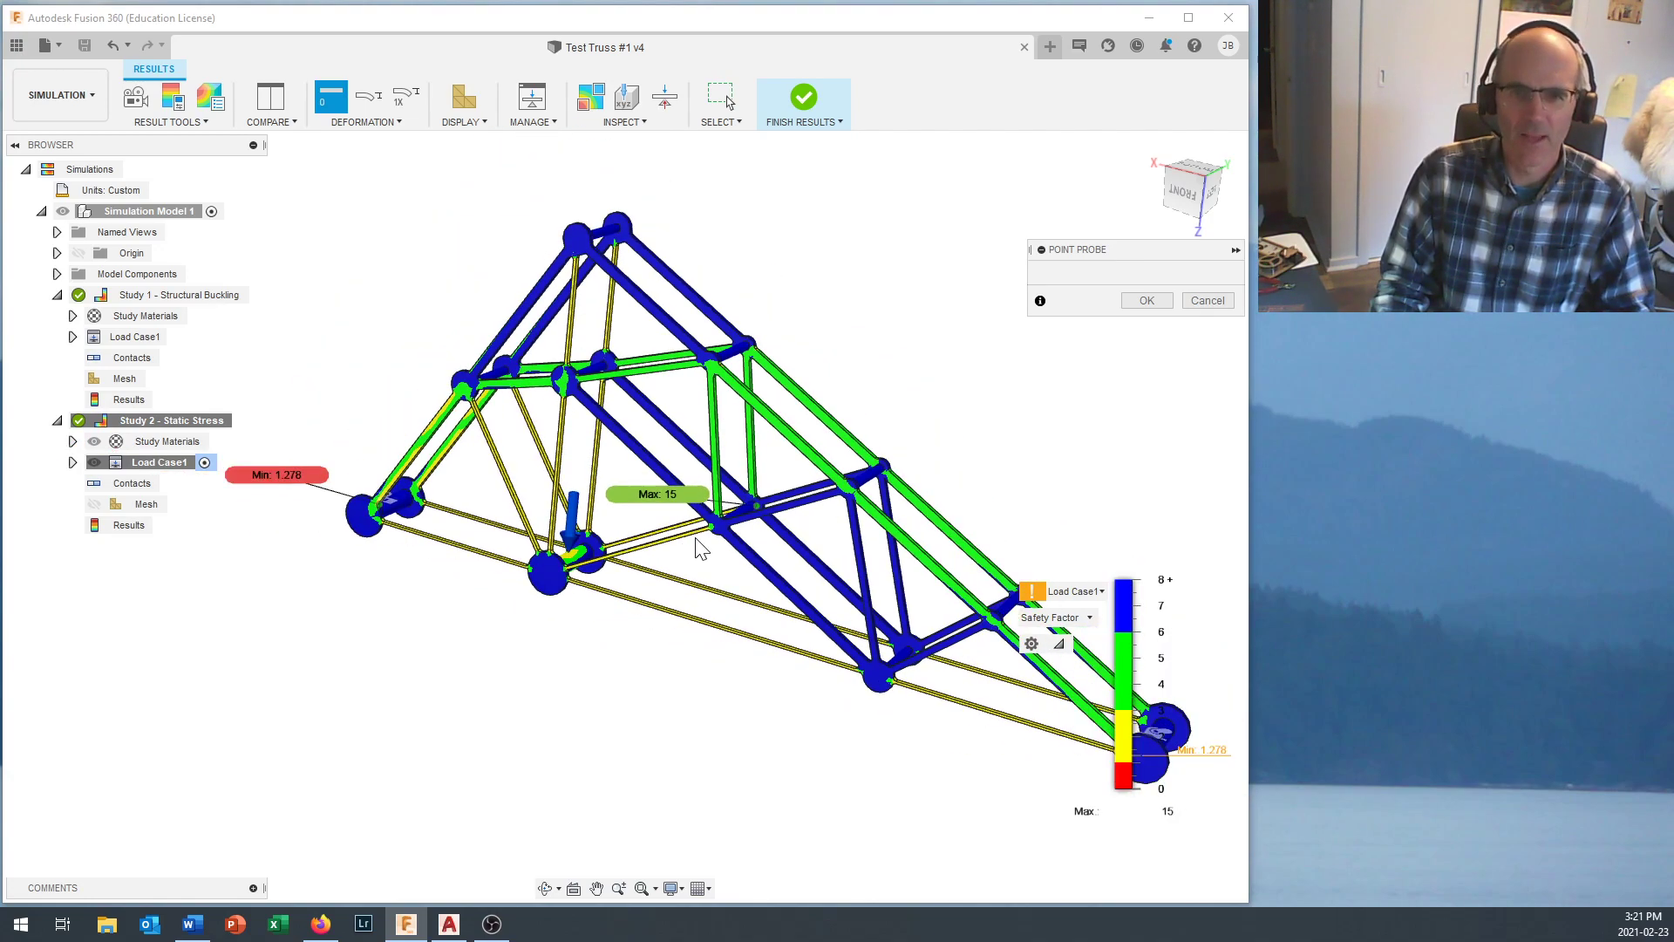
scroll(859, 518, up, 3)
mouse_move(911, 551)
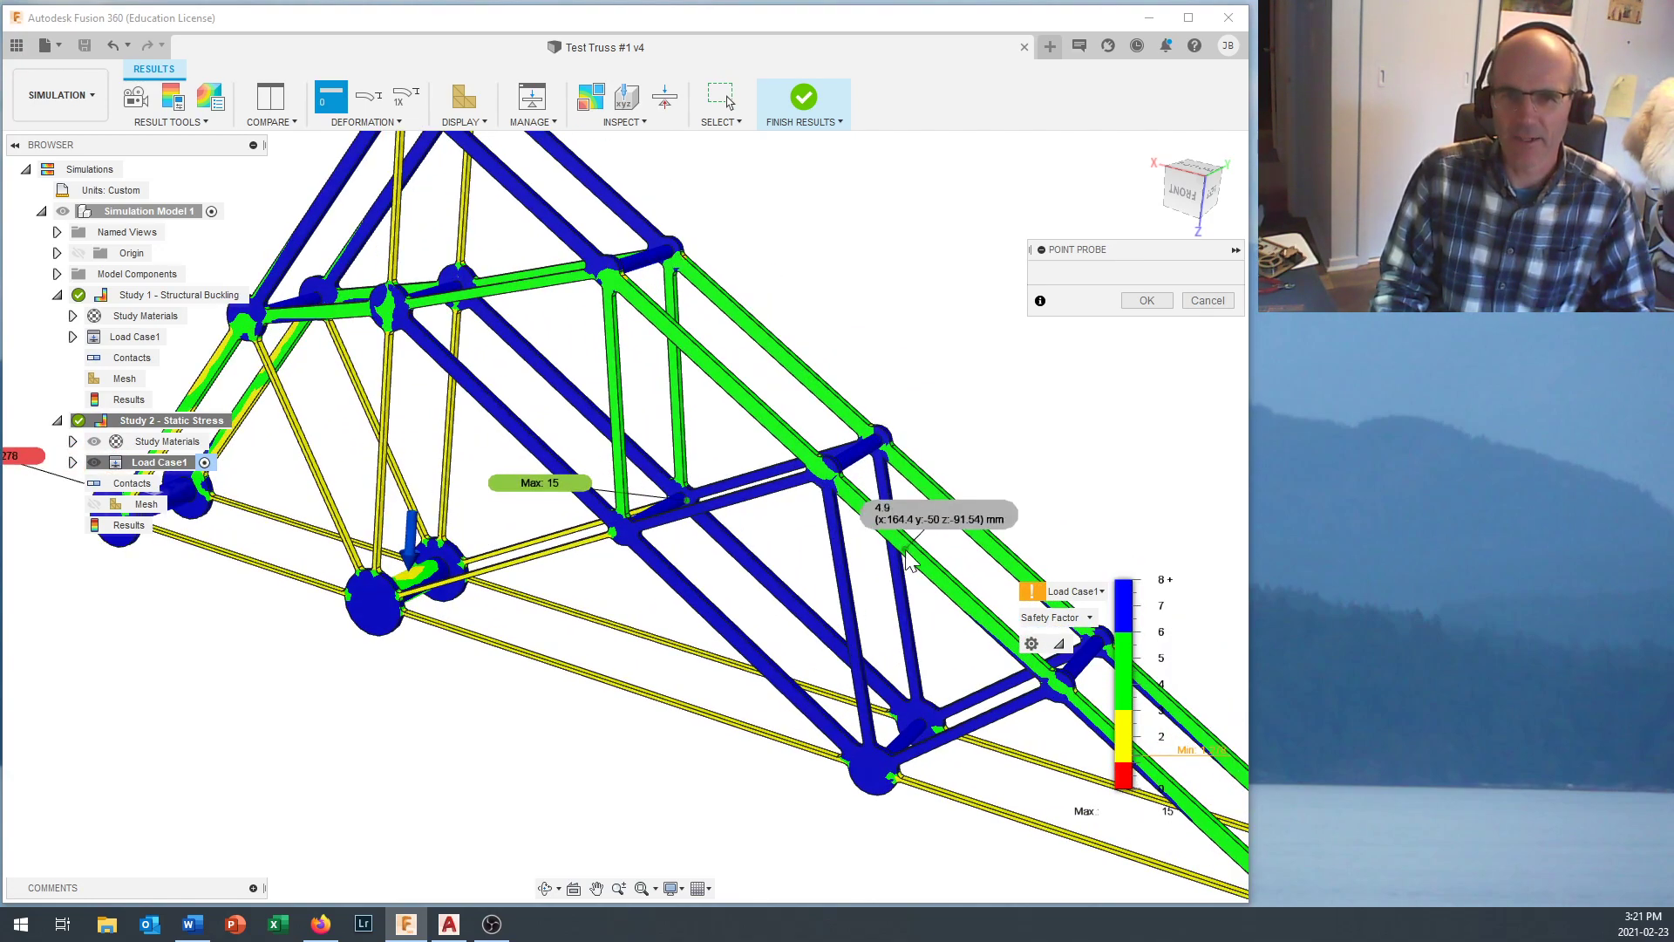
mouse_move(773, 427)
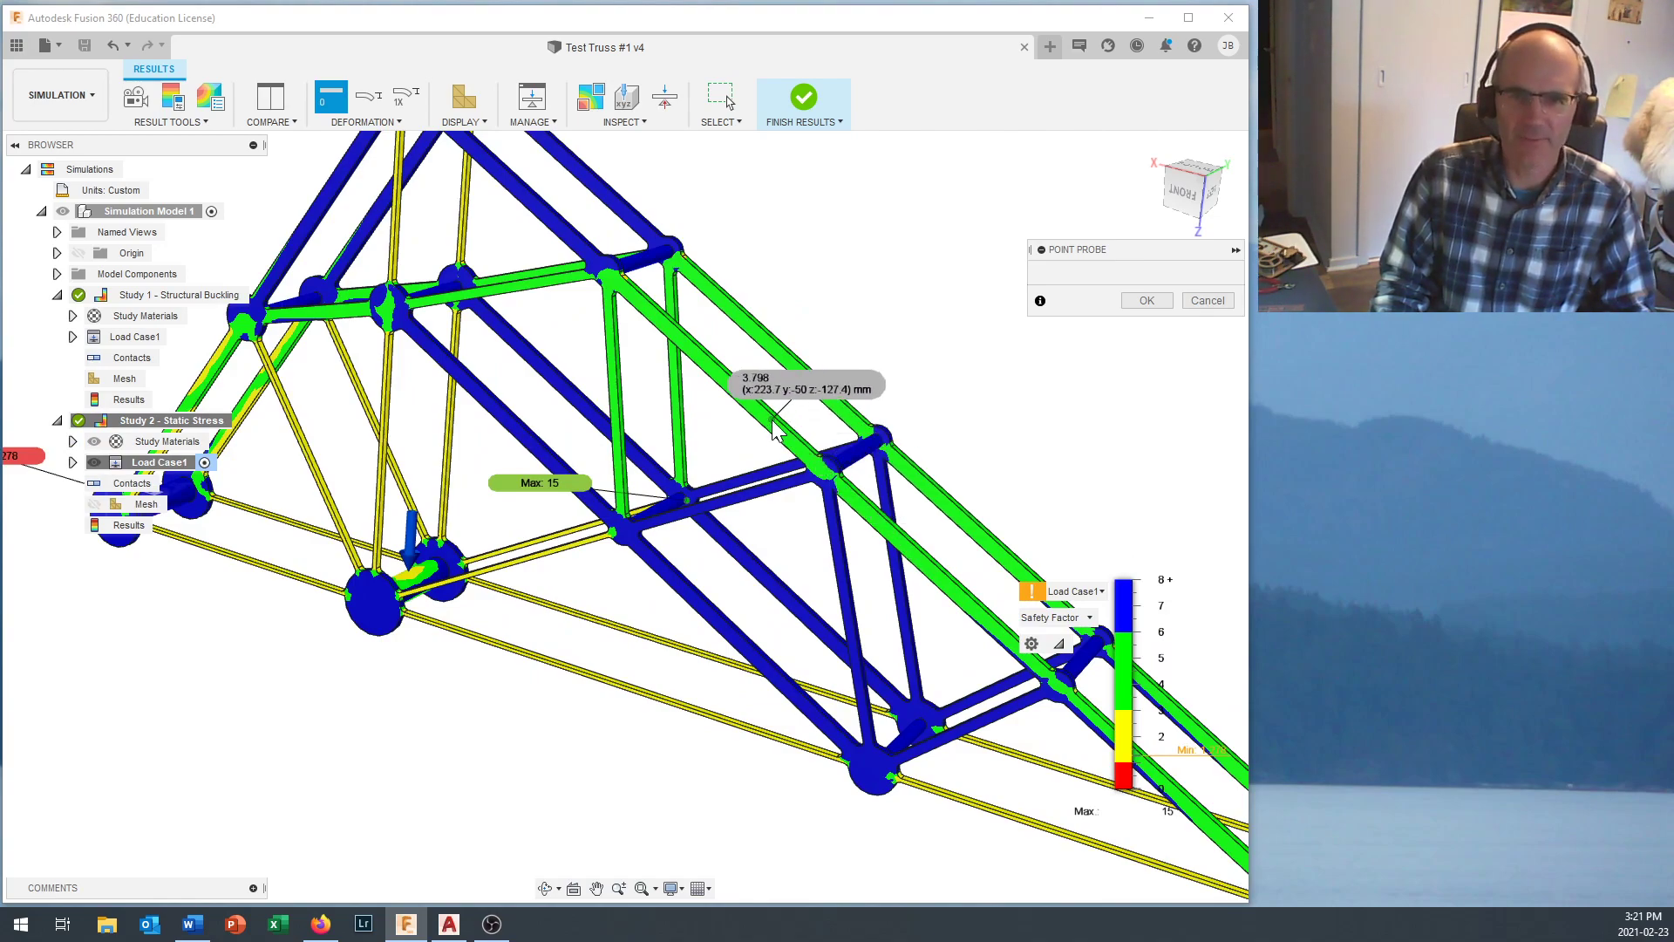
Probe the safety factor along the bottom chord on both sides of its lower joint and examine the loaded joint's surroundings.
scroll(774, 427, down, 2)
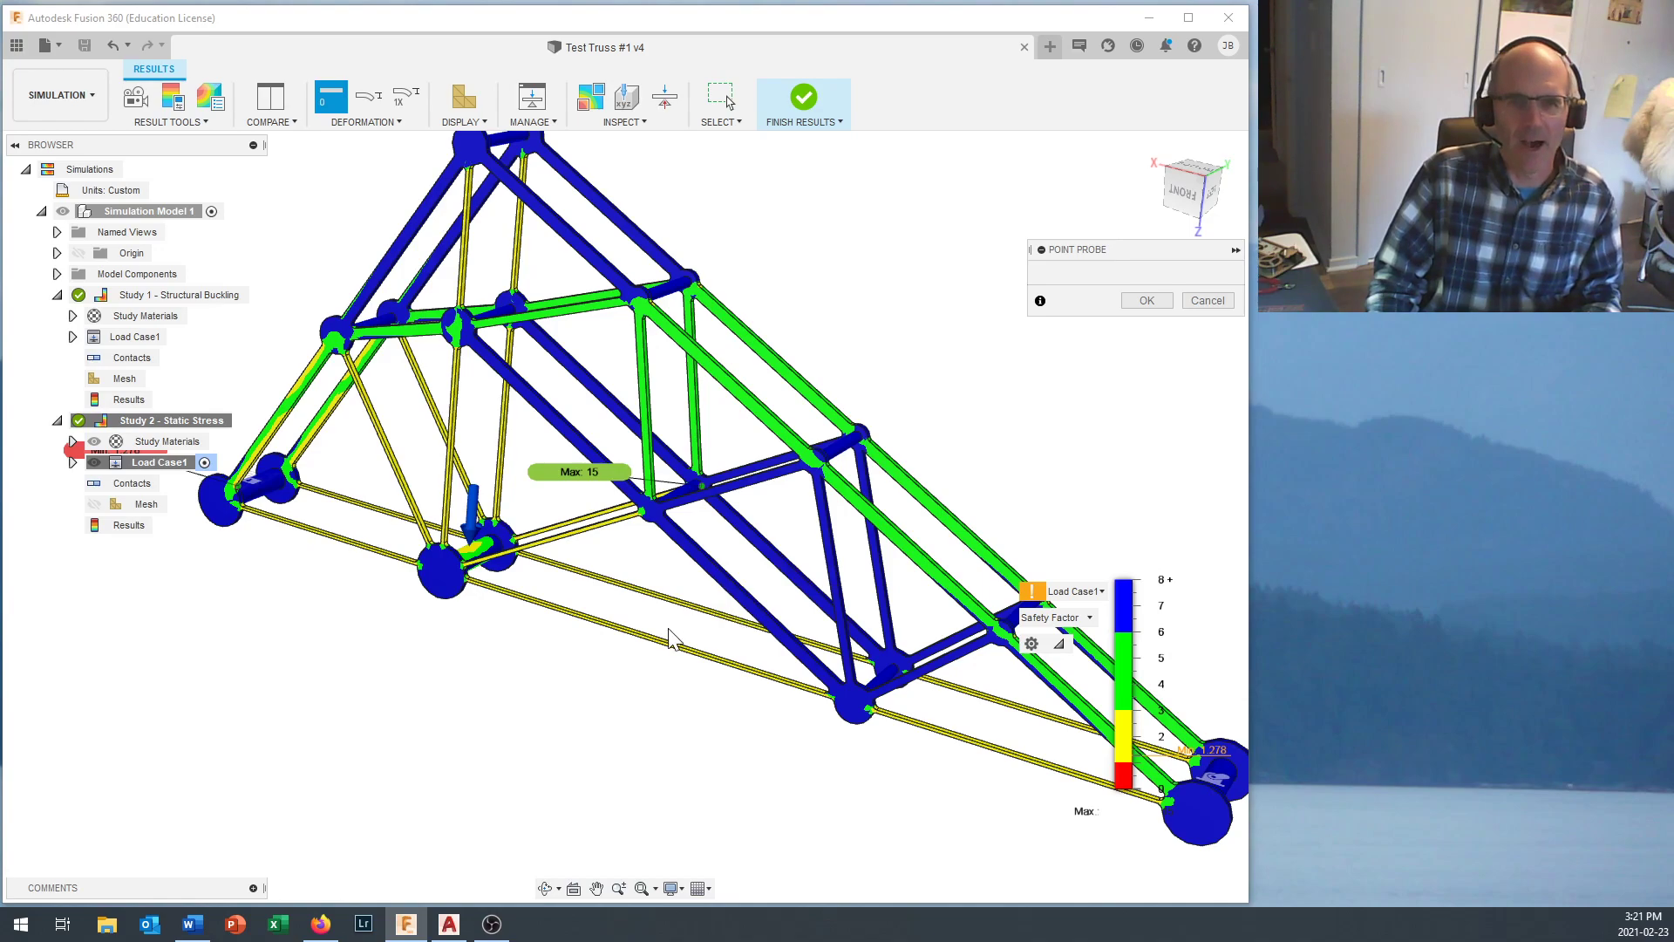
scroll(1025, 768, up, 1)
scroll(1022, 766, up, 5)
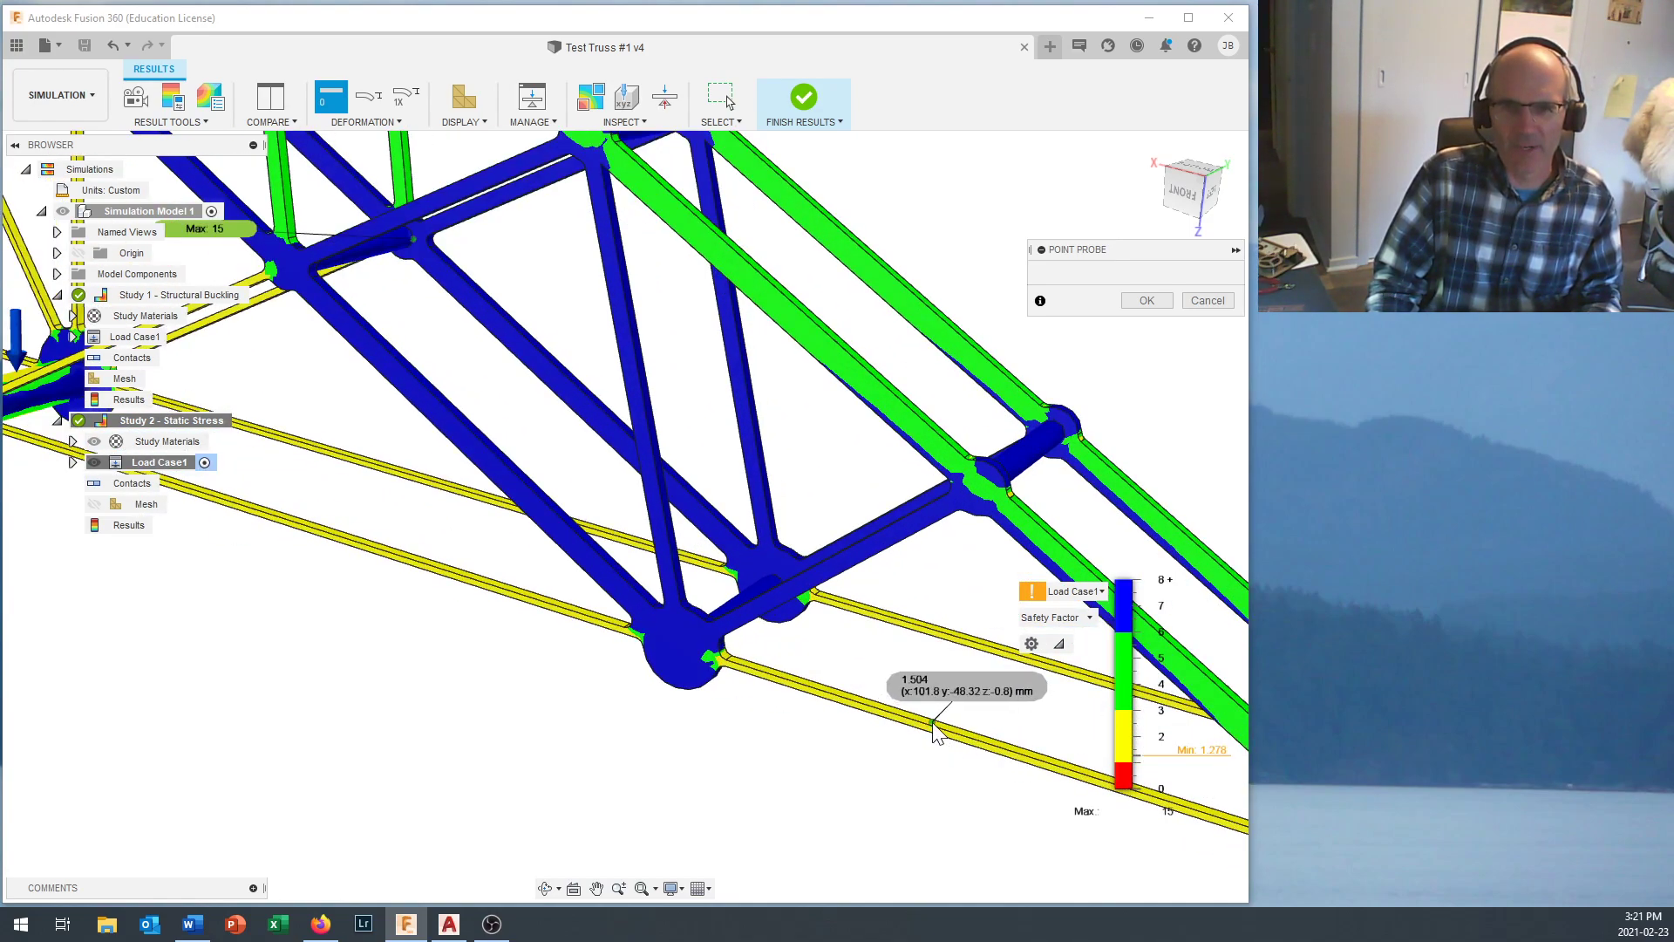
scroll(933, 729, down, 2)
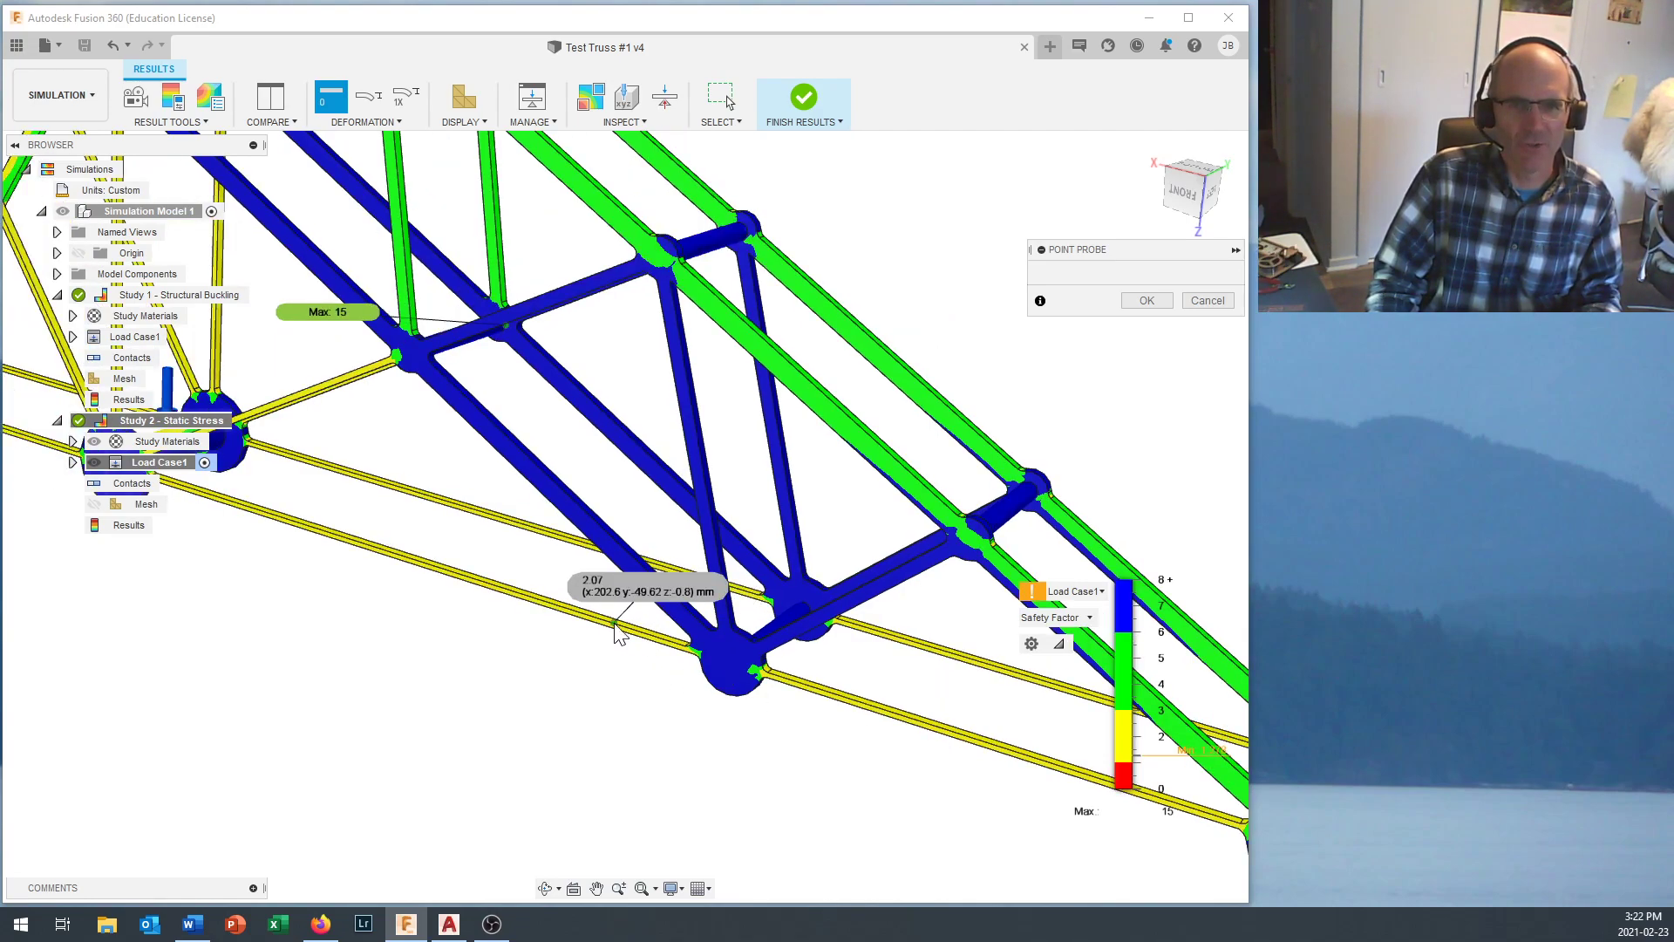
scroll(616, 626, up, 2)
scroll(616, 626, down, 3)
scroll(467, 580, up, 3)
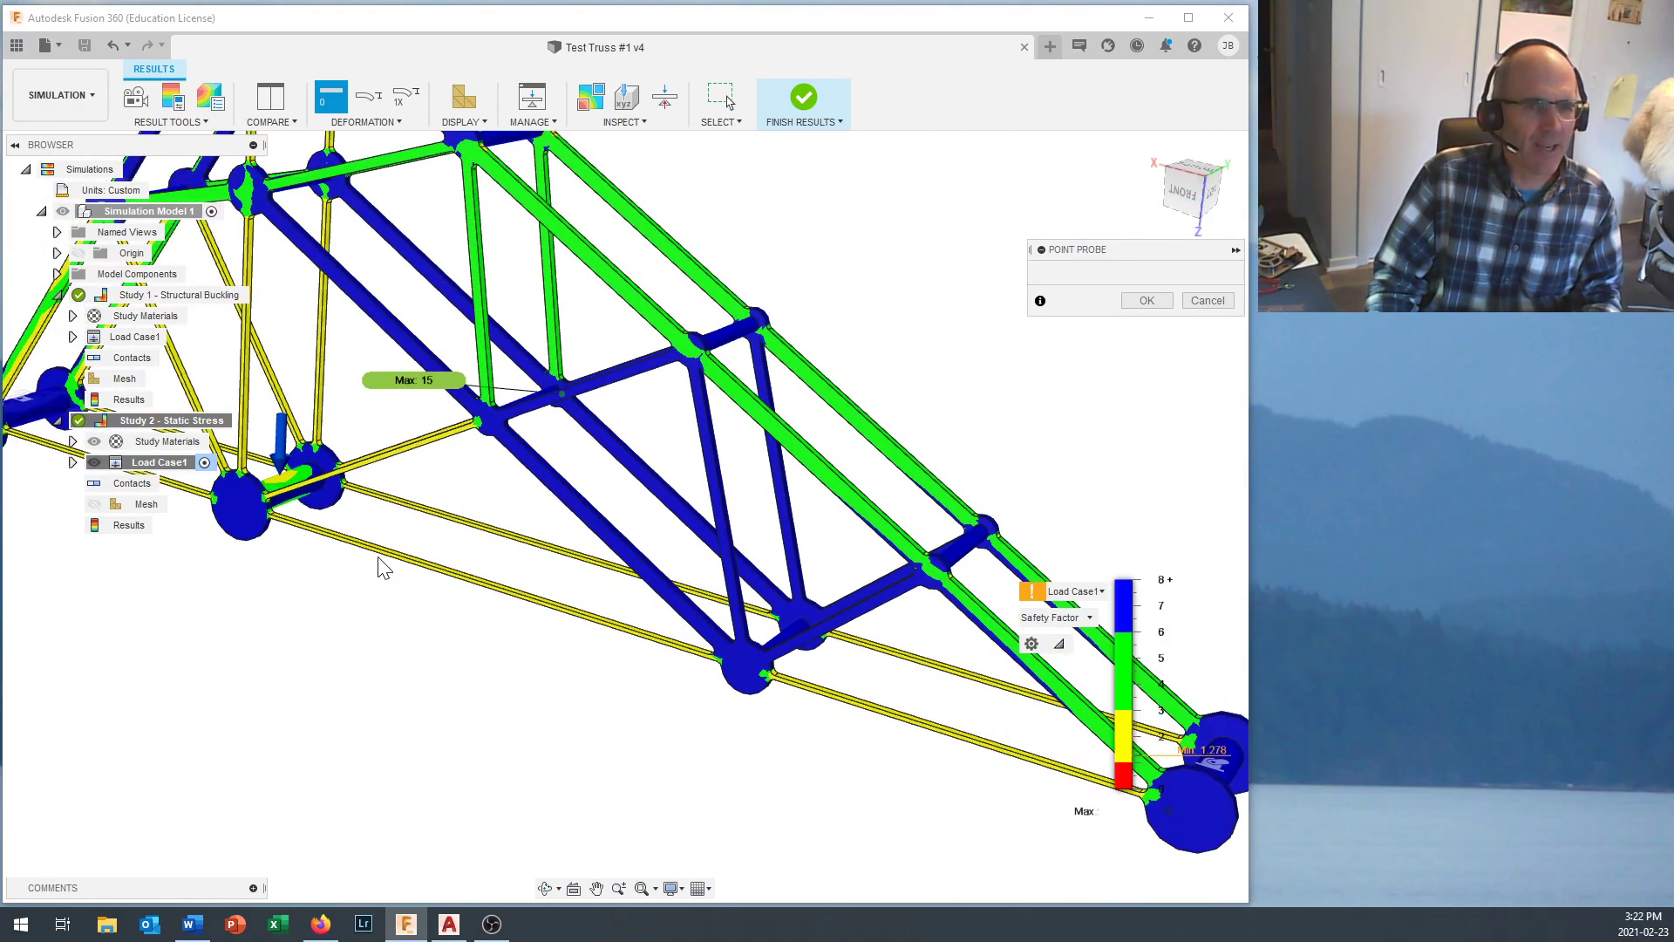
scroll(380, 566, down, 3)
scroll(316, 523, up, 2)
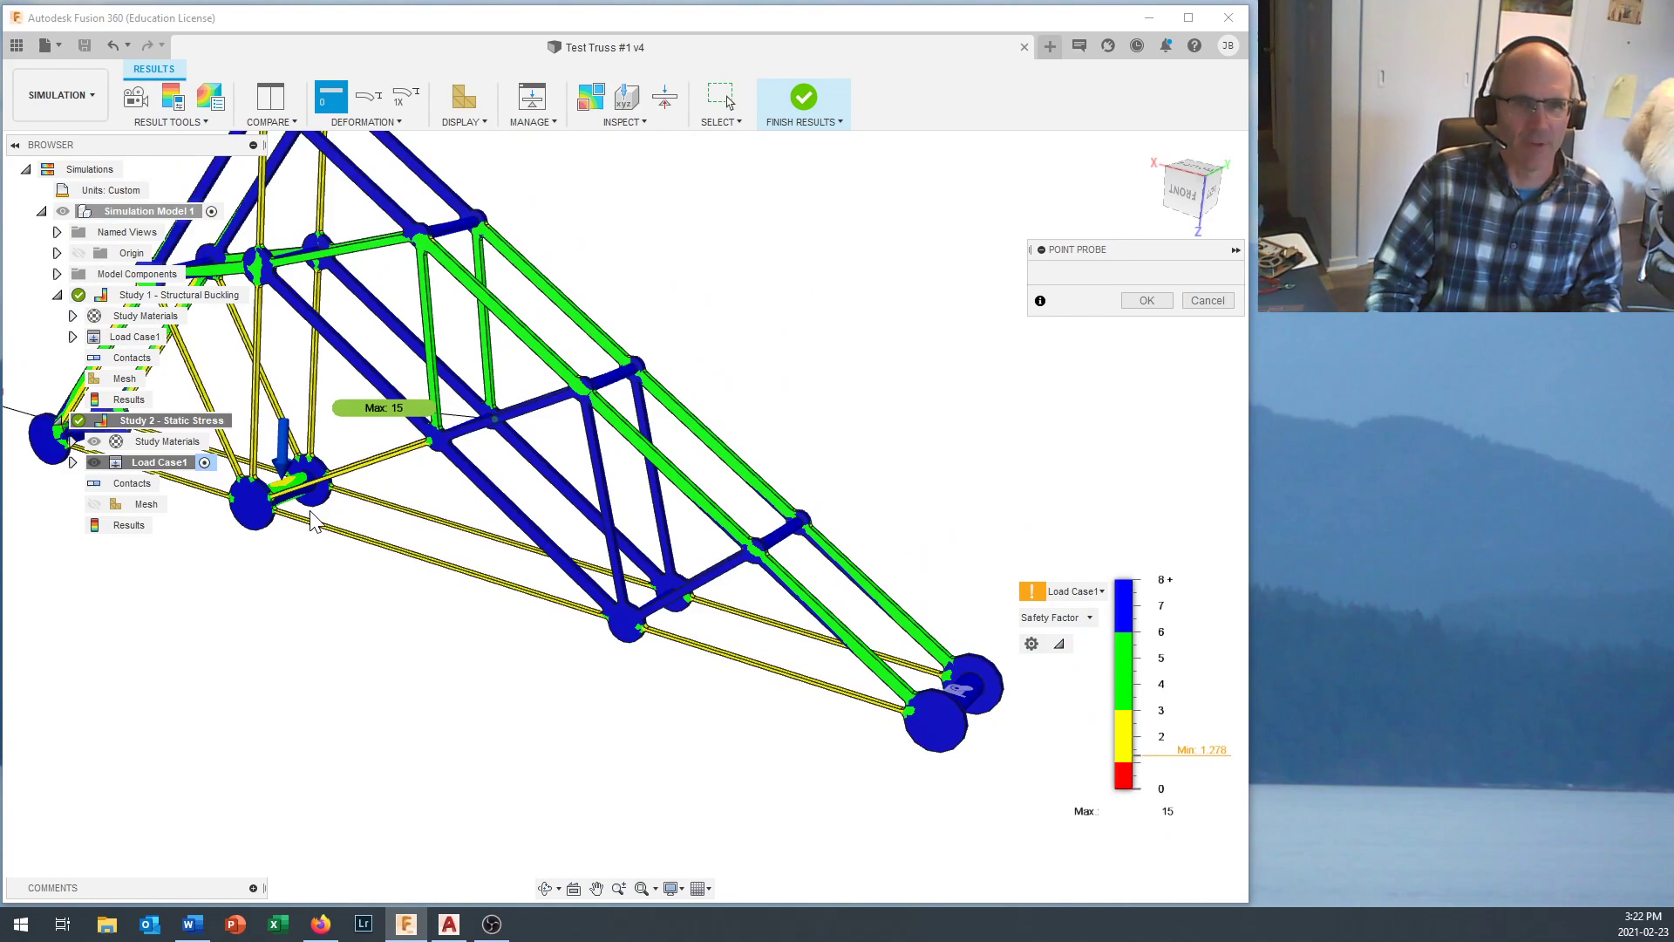
scroll(314, 522, down, 1)
shift+middle_drag(311, 512, 310, 512)
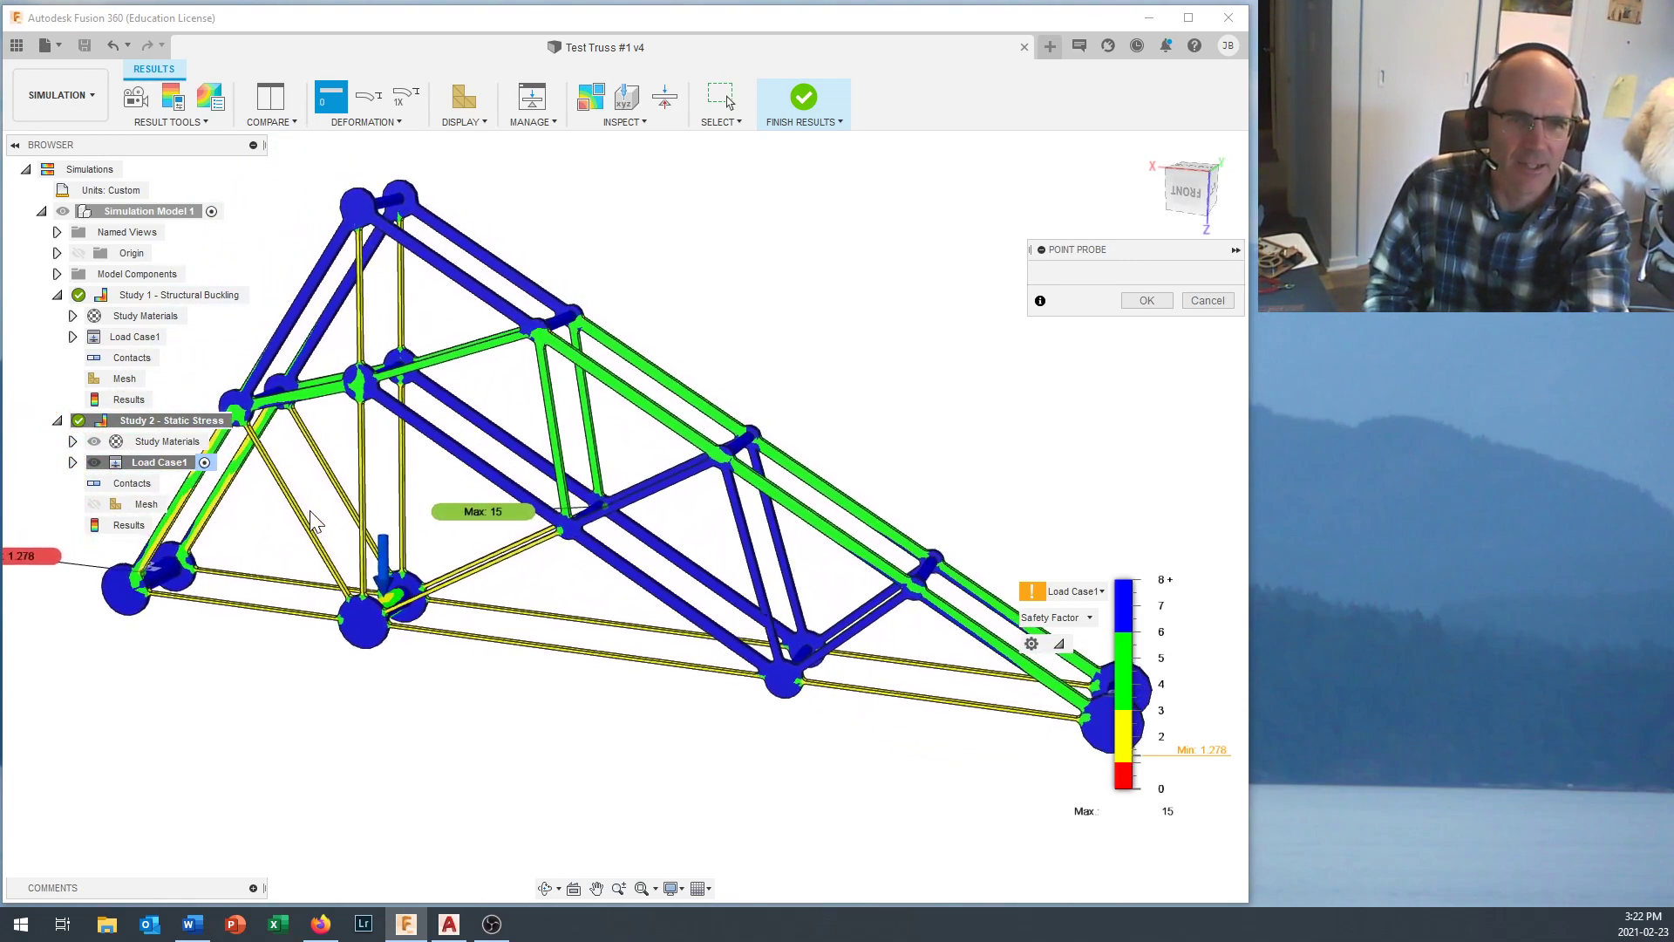
Activate Study 1 - Structural Buckling and show its results to examine the deformed shape from the steep end.
click(289, 599)
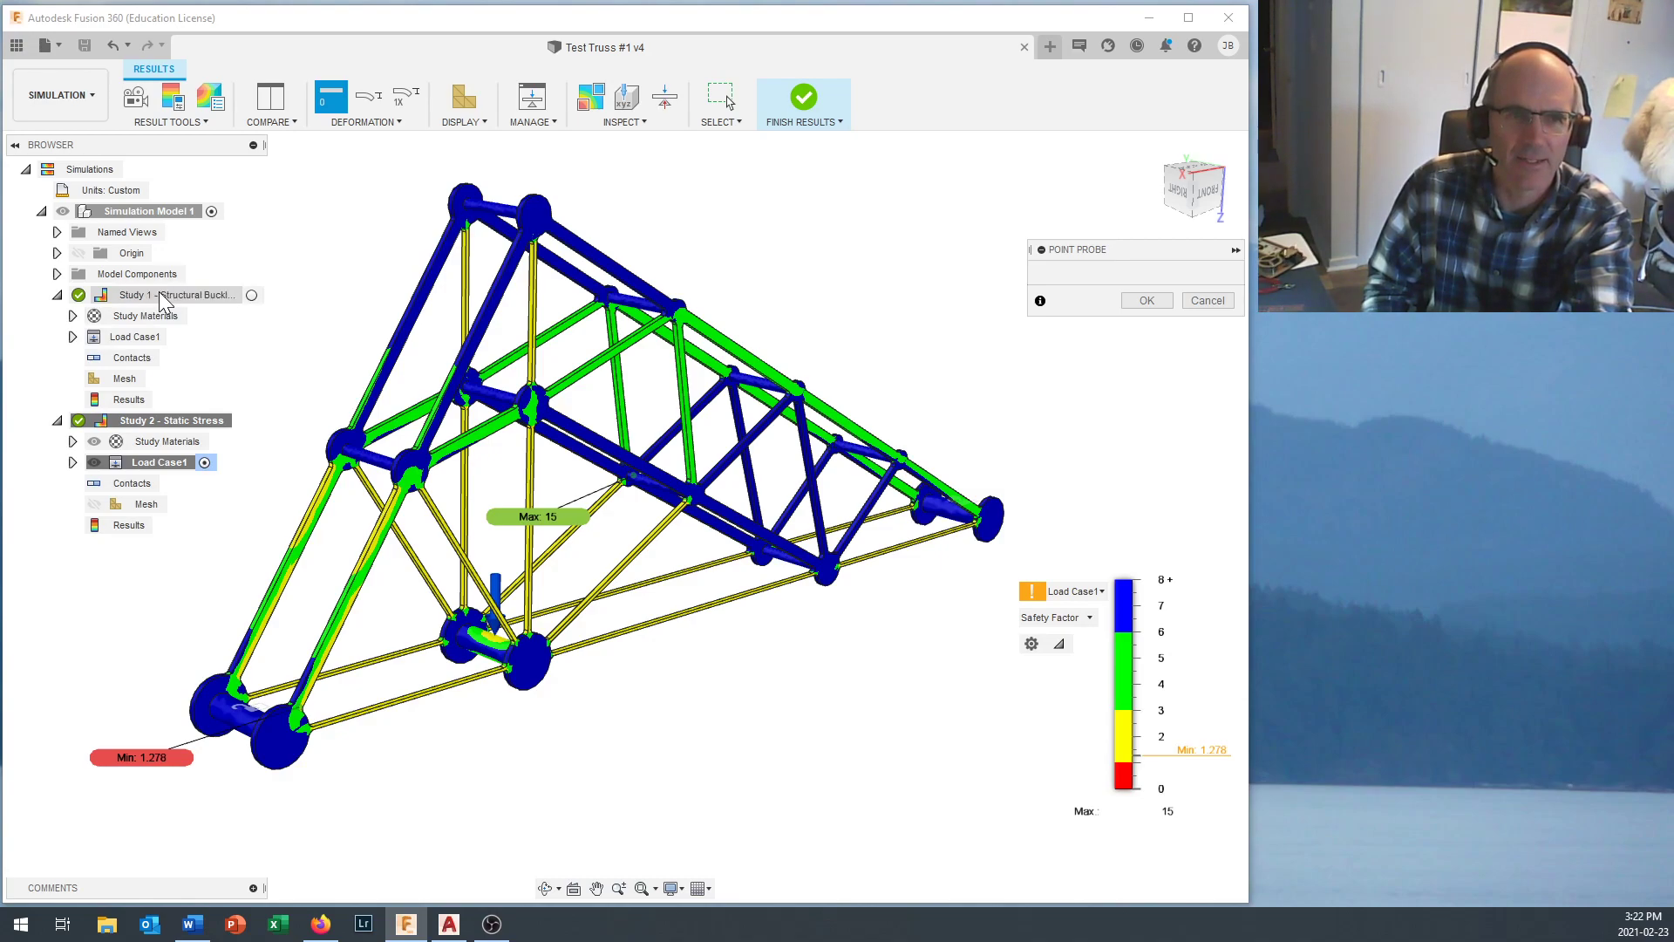
click(252, 295)
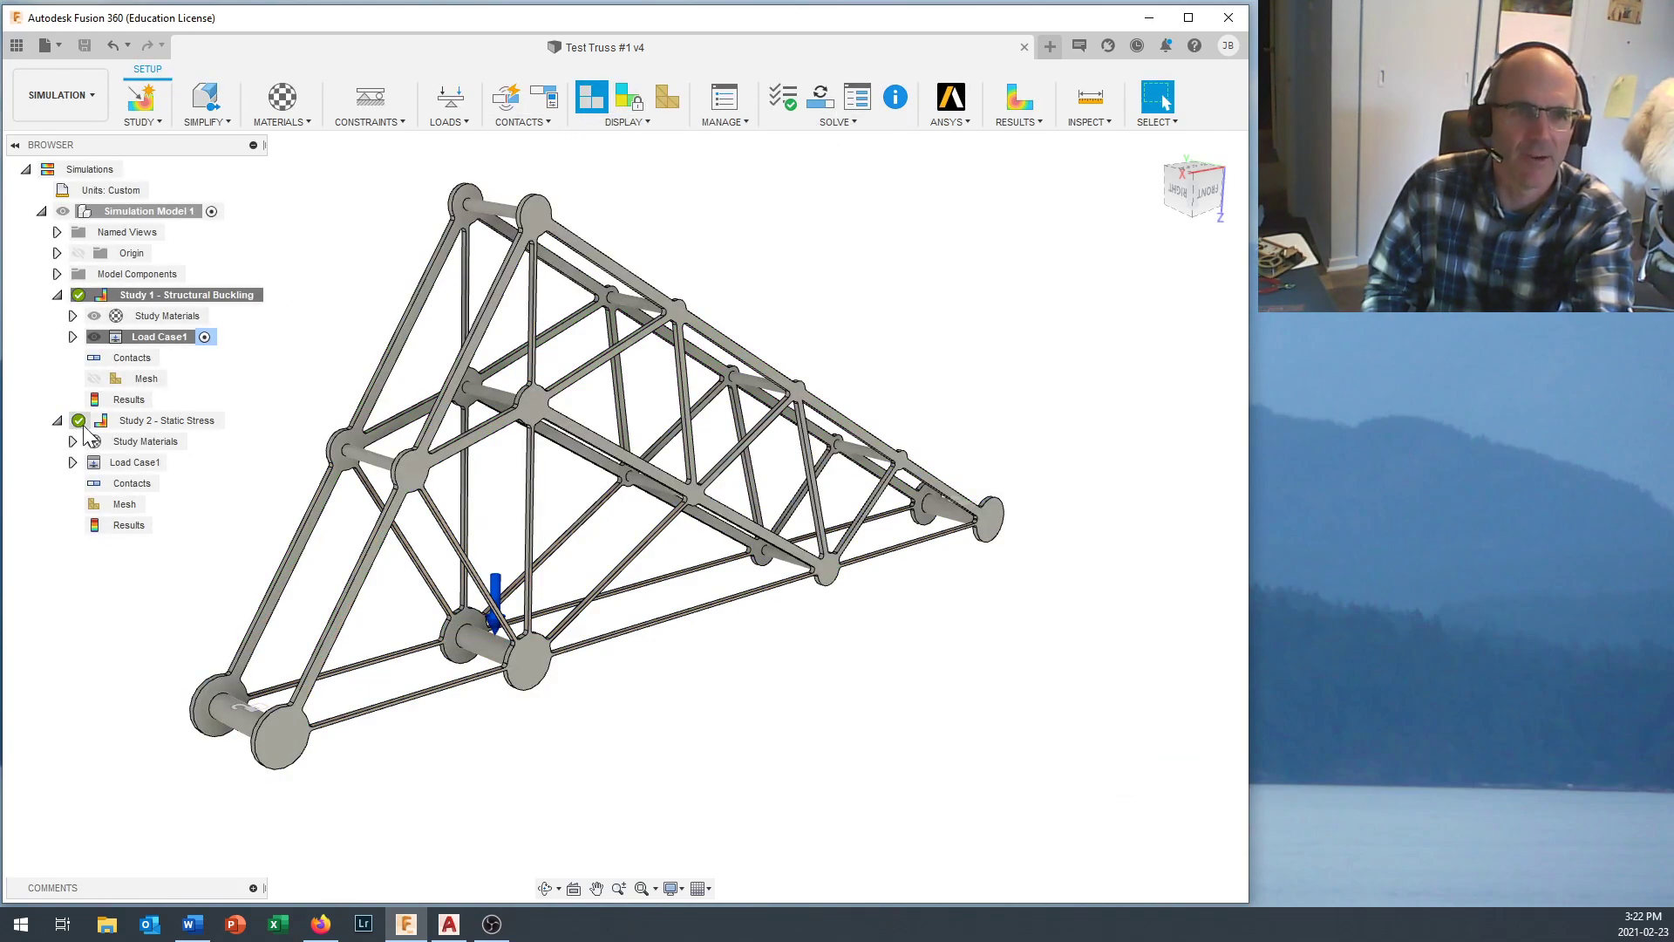
double_click(122, 400)
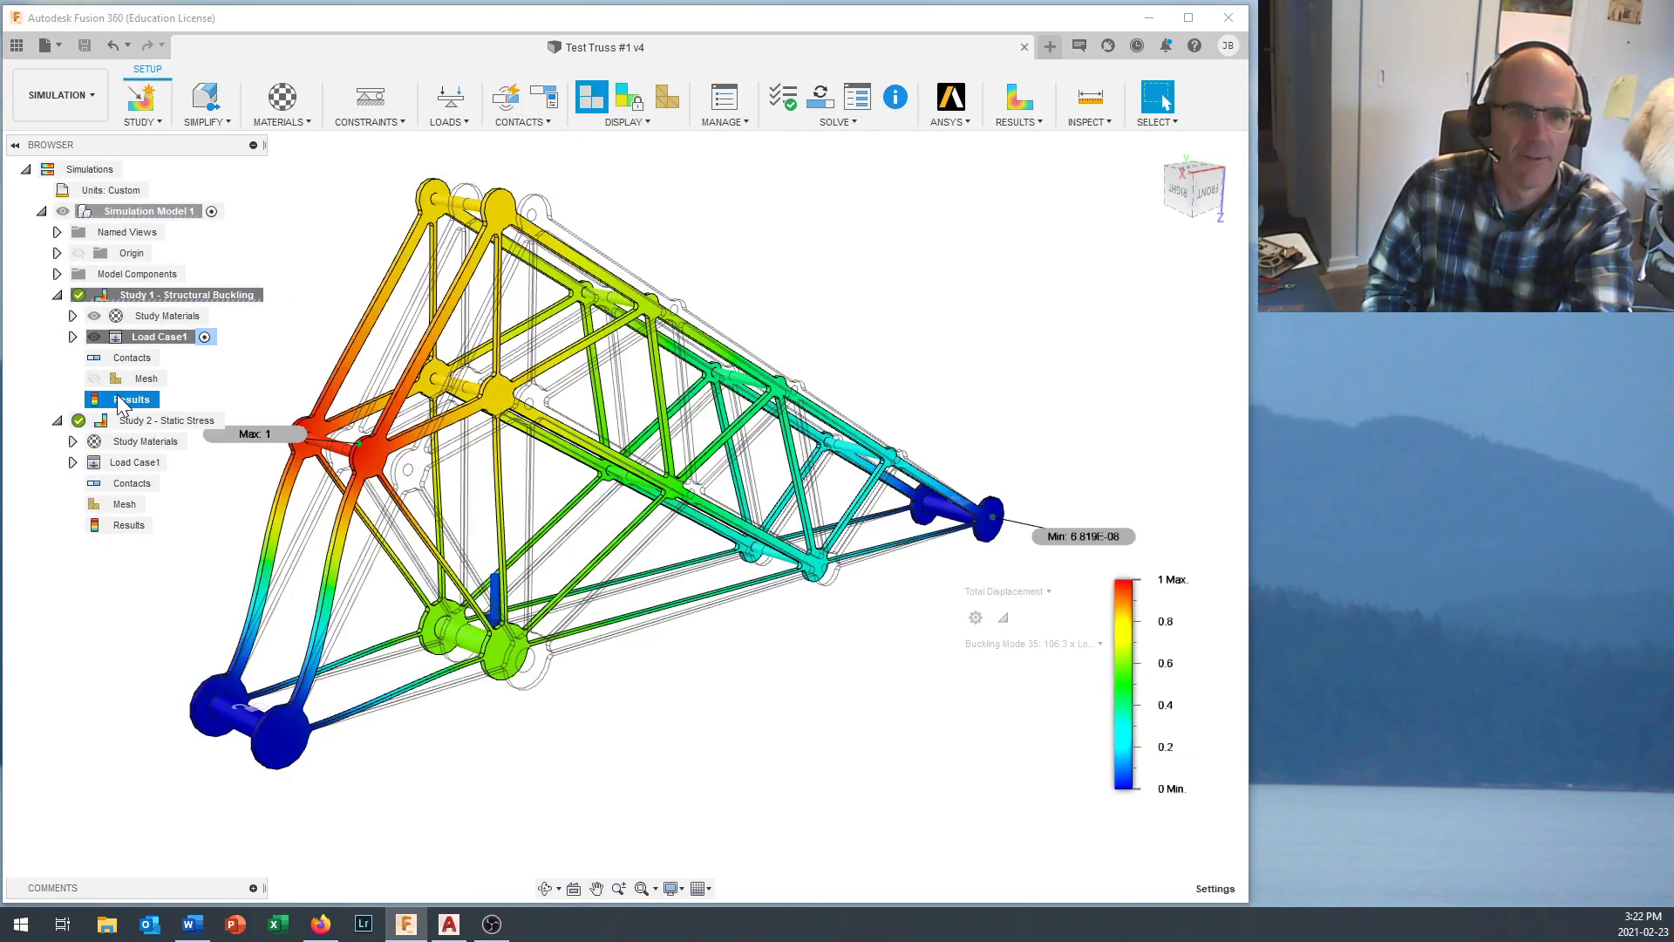
shift+middle_drag(301, 468, 534, 528)
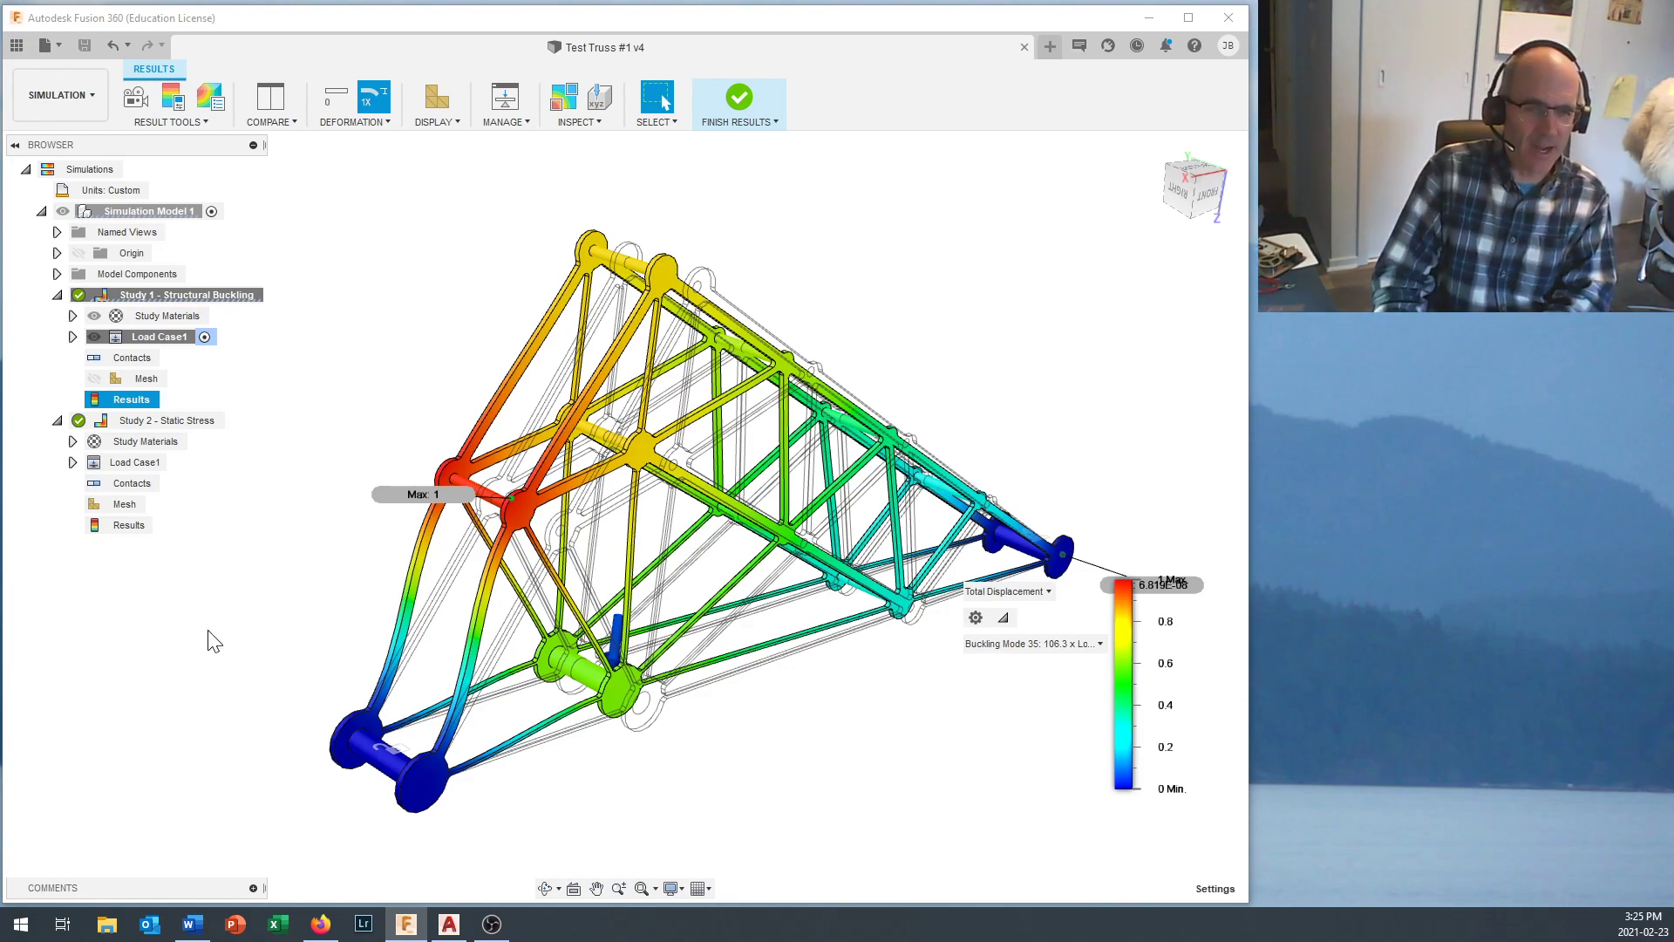
Switch to Firefox, open YouTube and go to the dtengineering channel's uploaded video list in YouTube Studio.
click(321, 924)
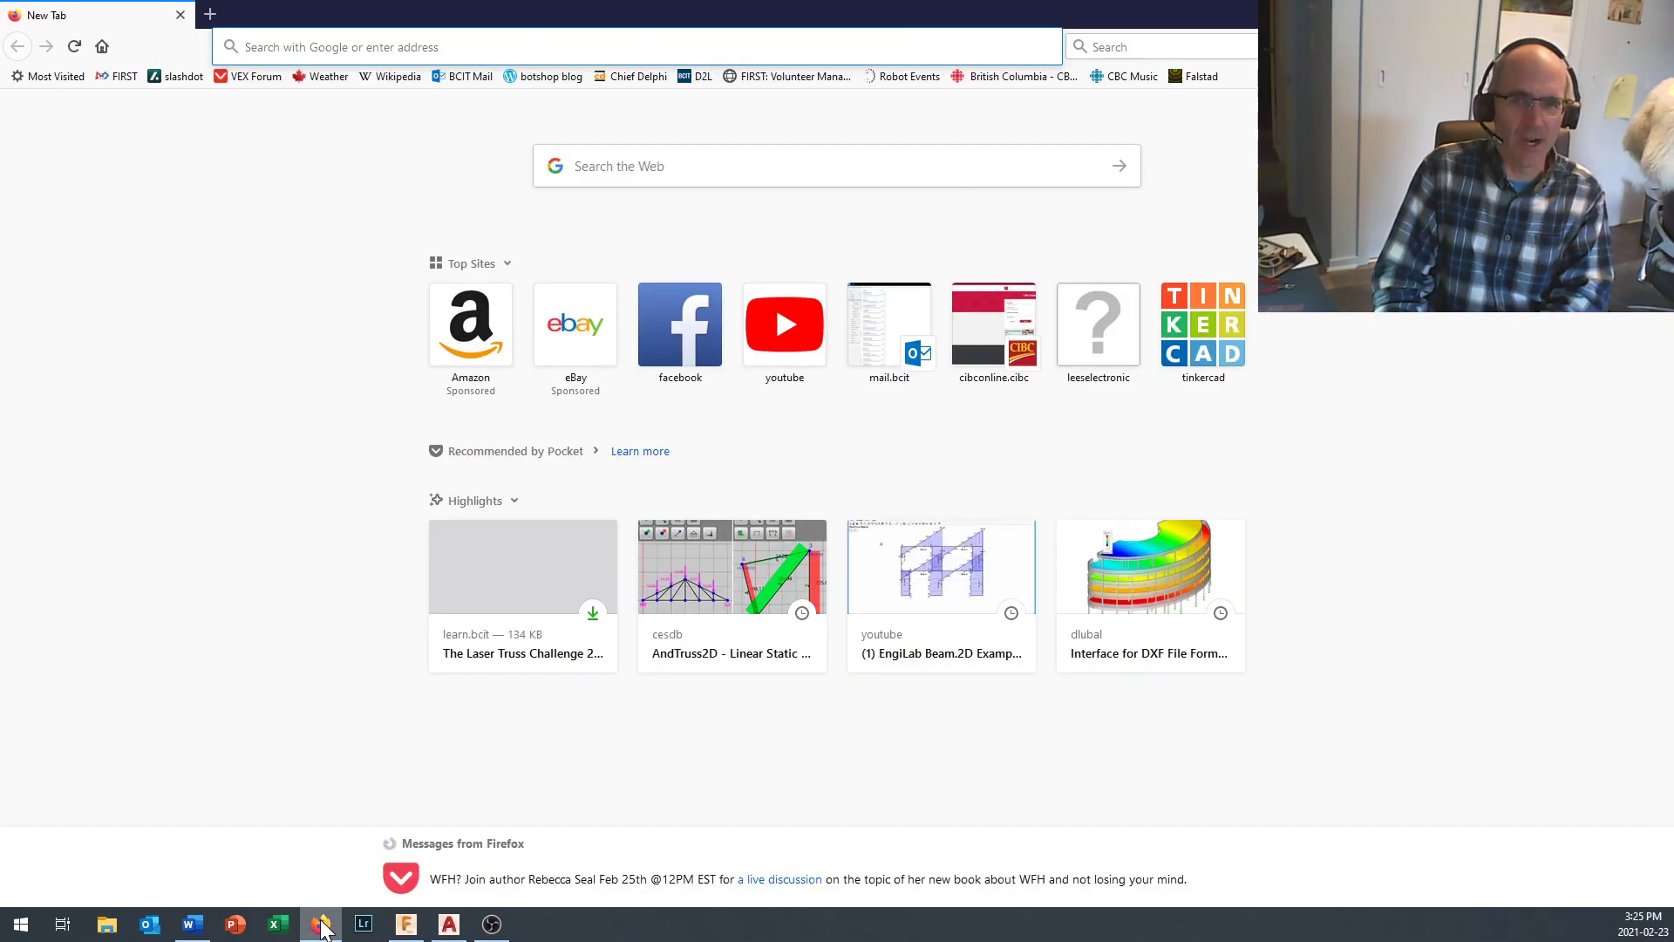
click(814, 347)
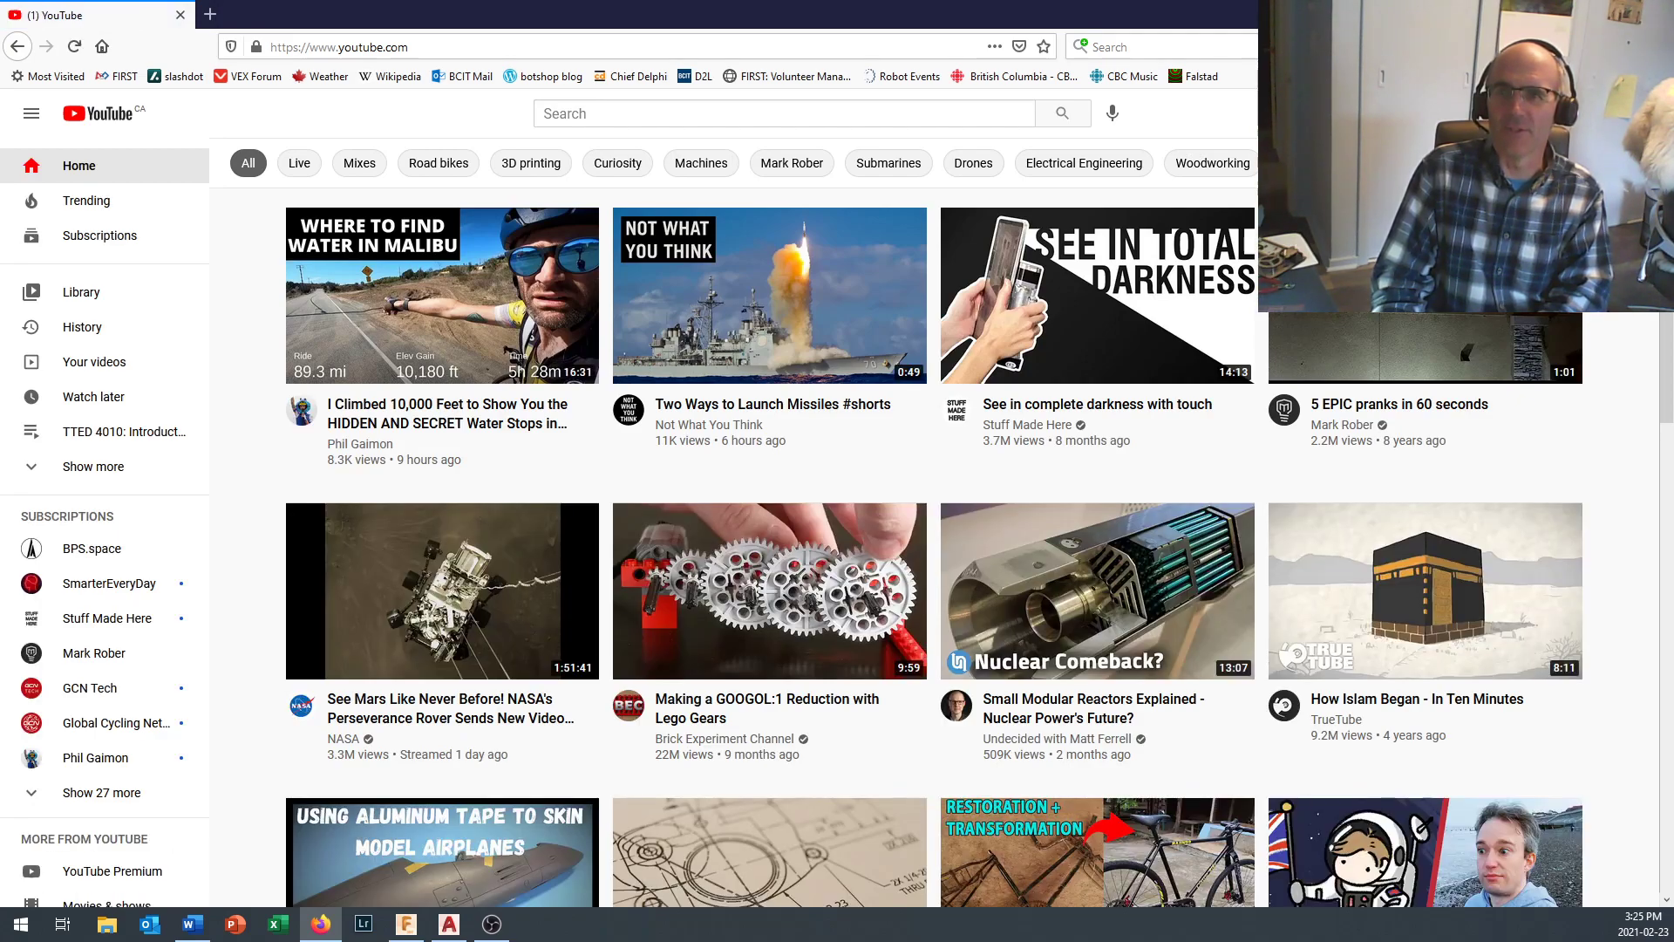
click(1623, 114)
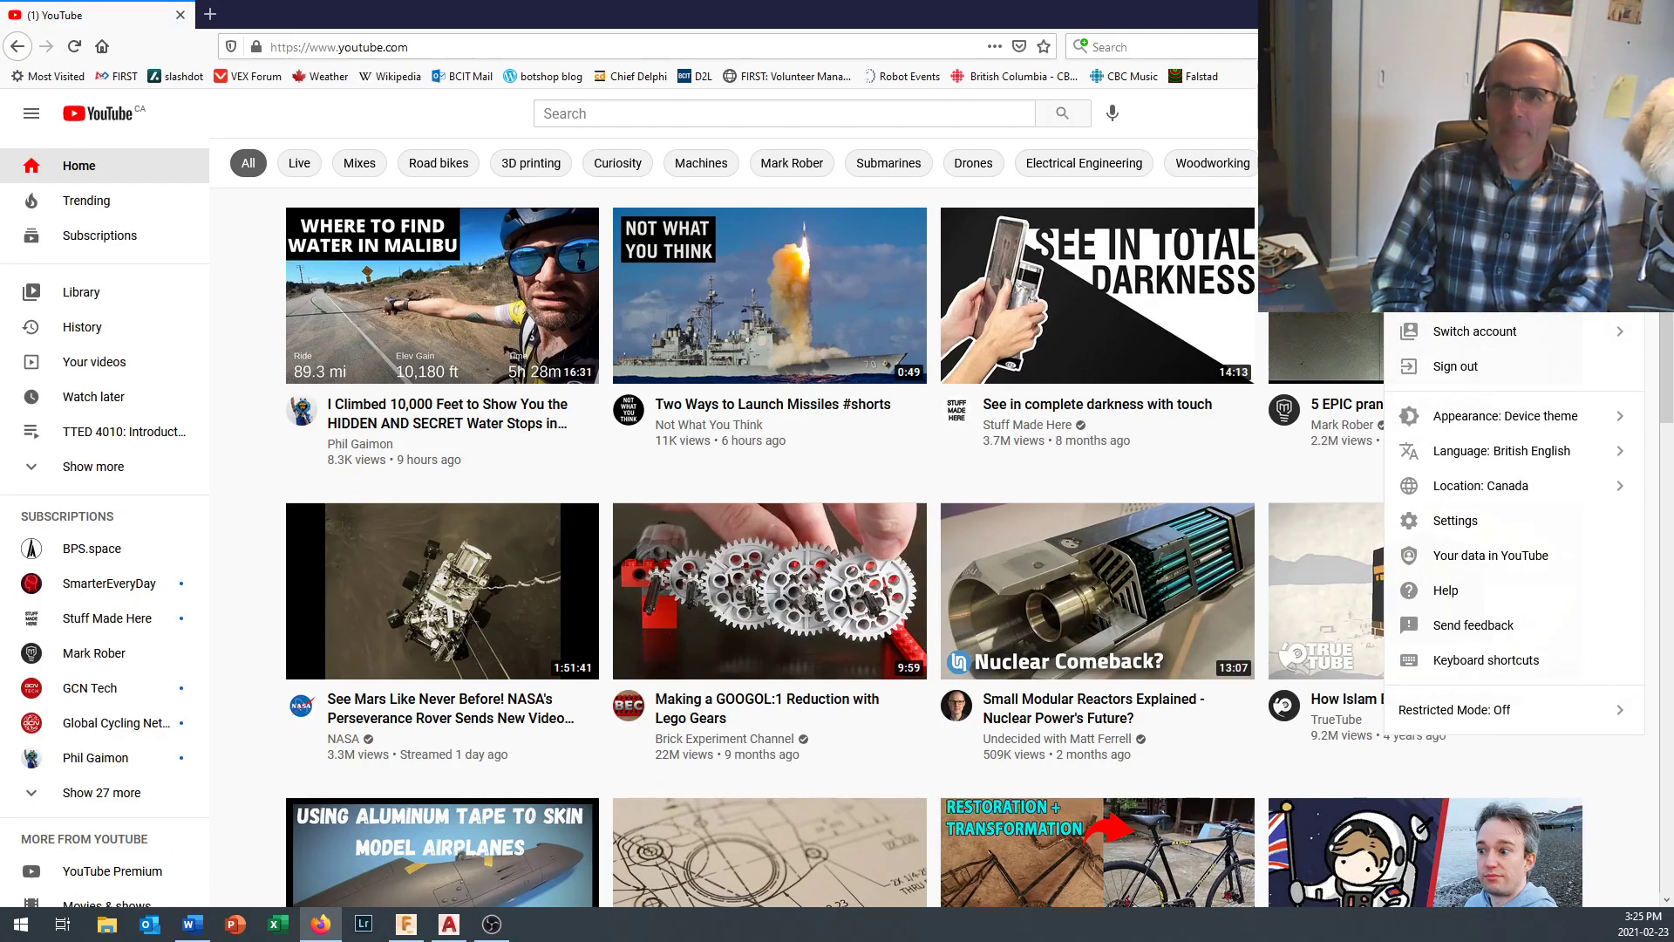
click(1467, 227)
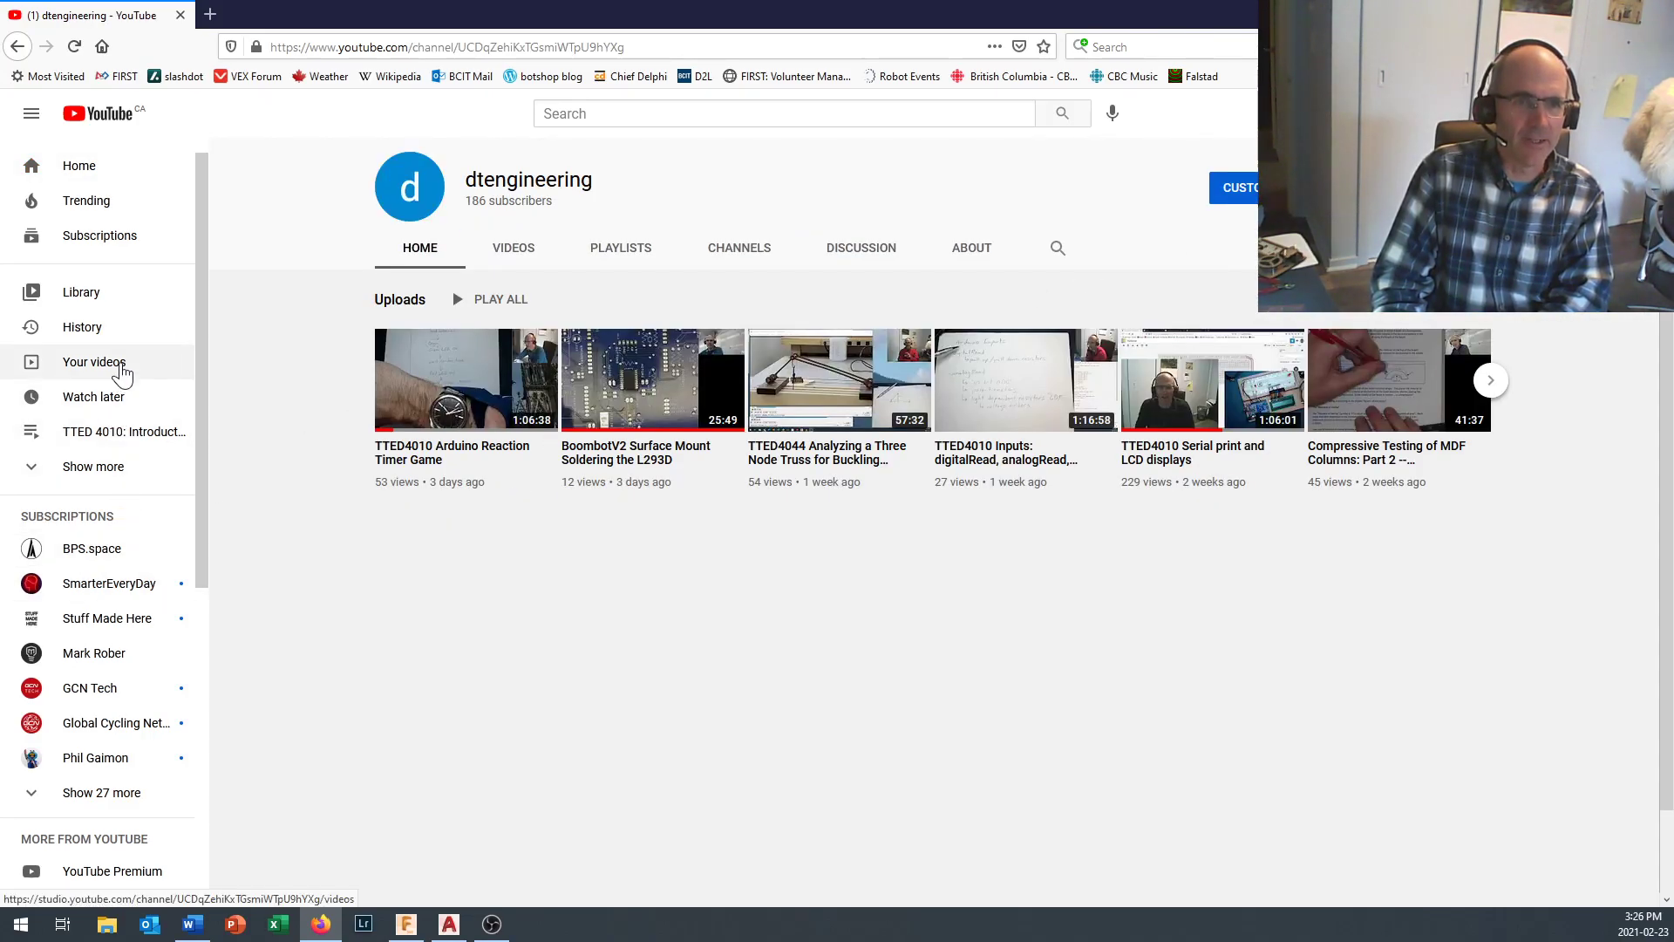
click(122, 373)
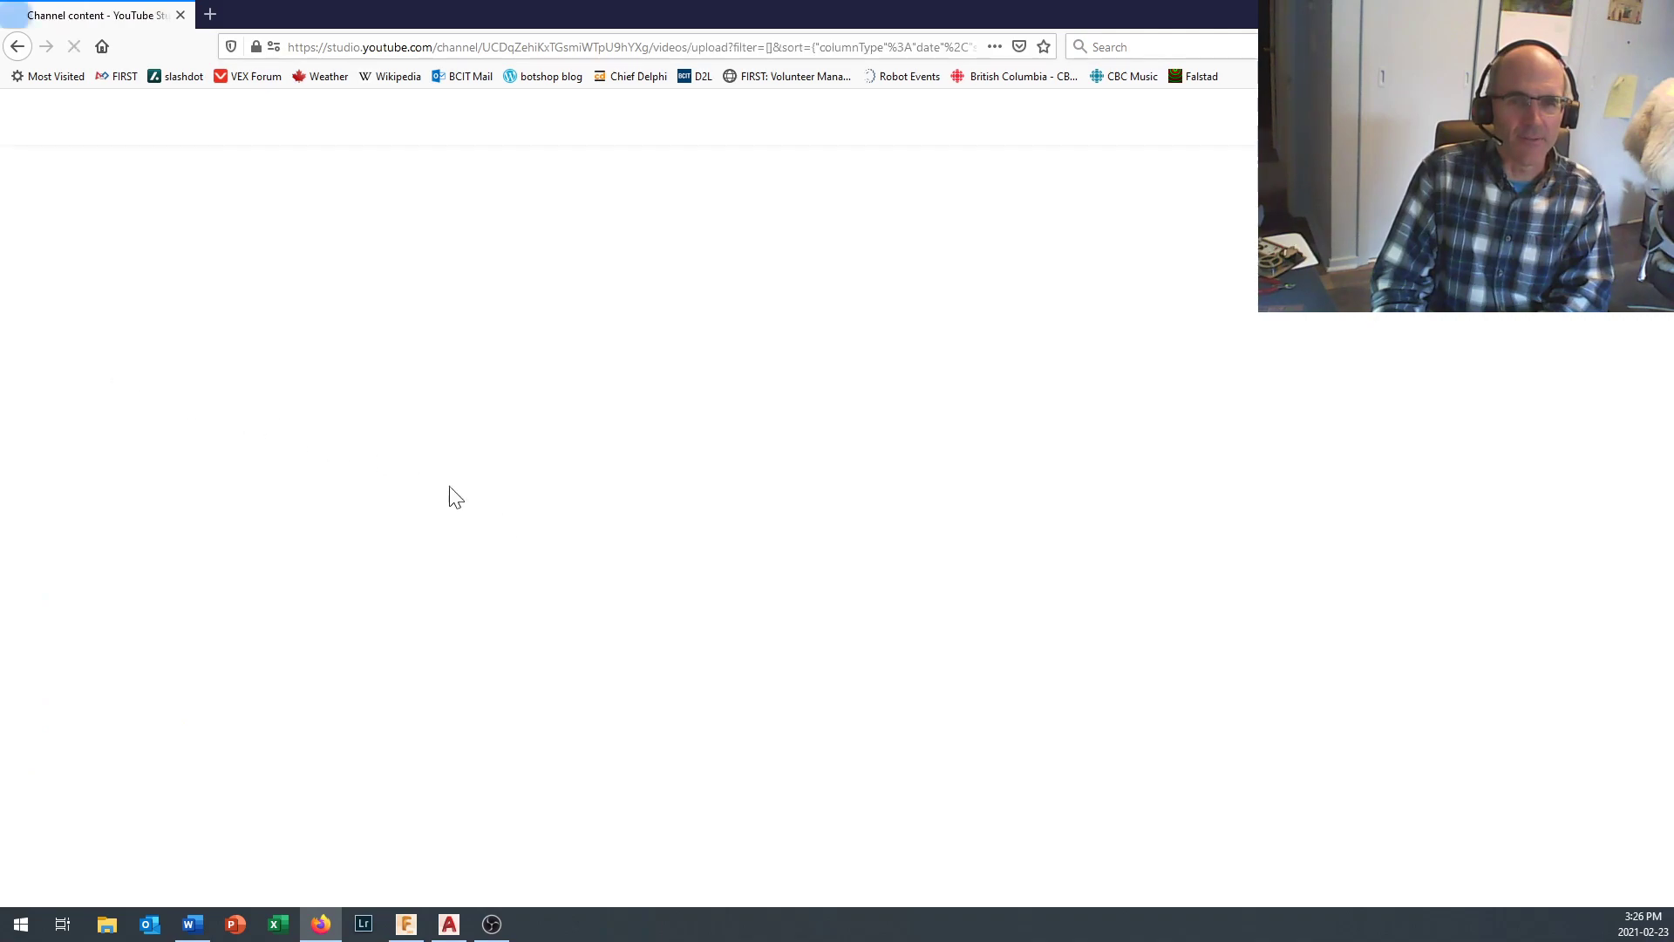
Look through the first two pages of uploads for the truss simulation tutorial and advance to the third page.
scroll(616, 580, down, 5)
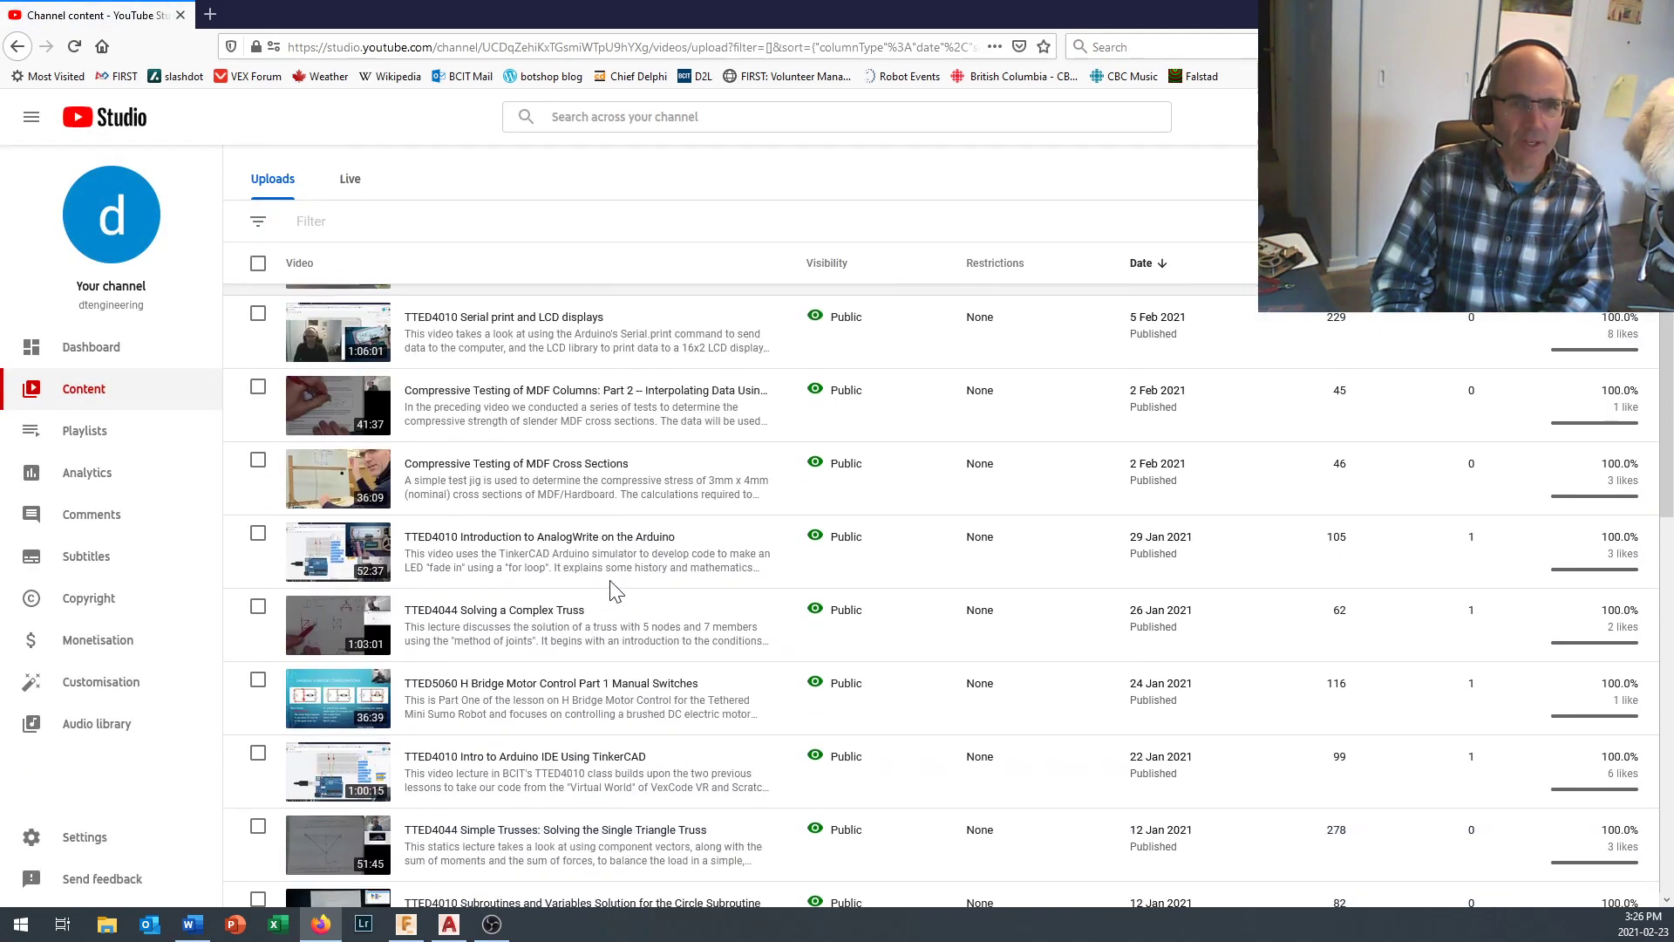
scroll(616, 591, down, 12)
scroll(565, 582, down, 2)
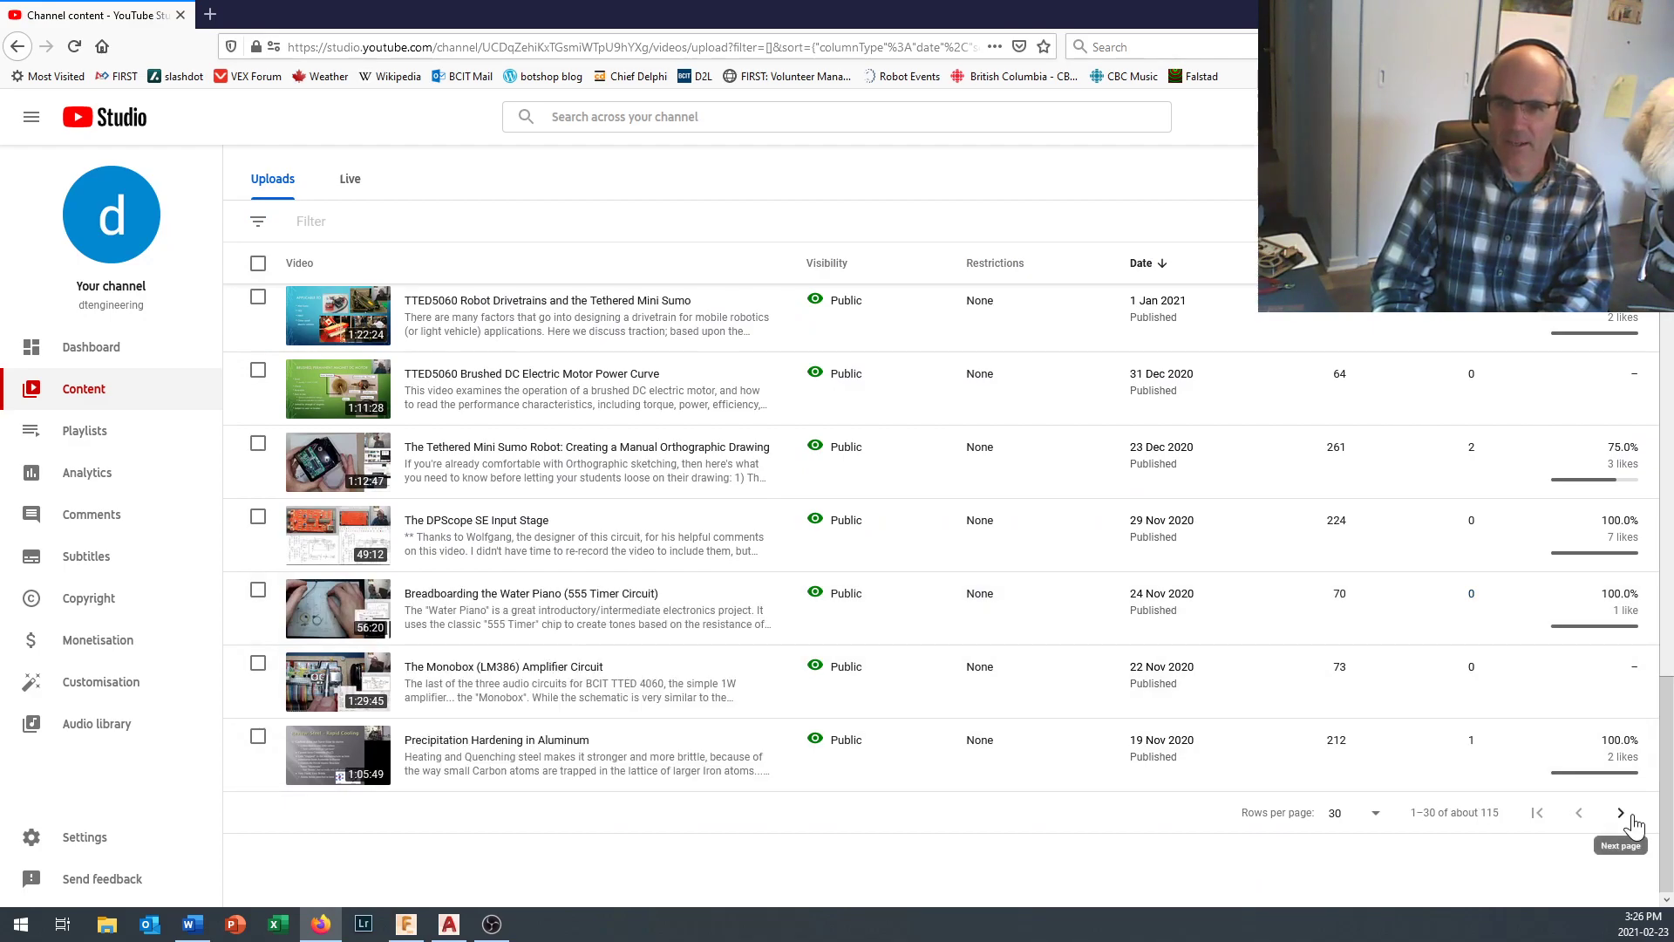
click(1621, 813)
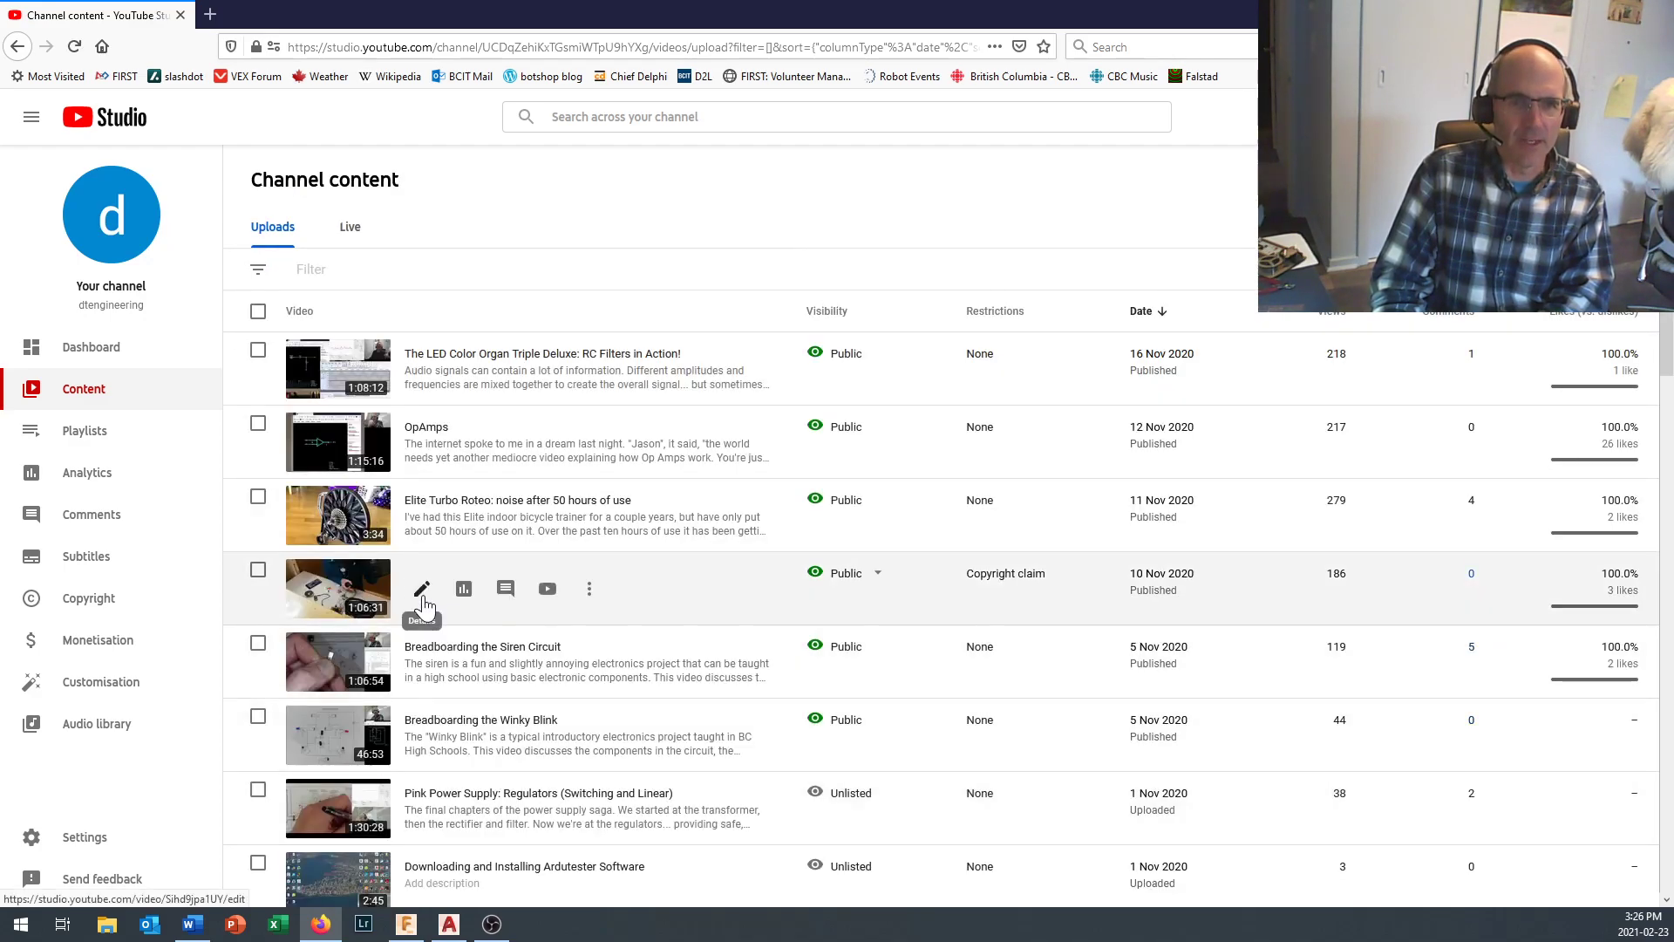
scroll(425, 604, down, 10)
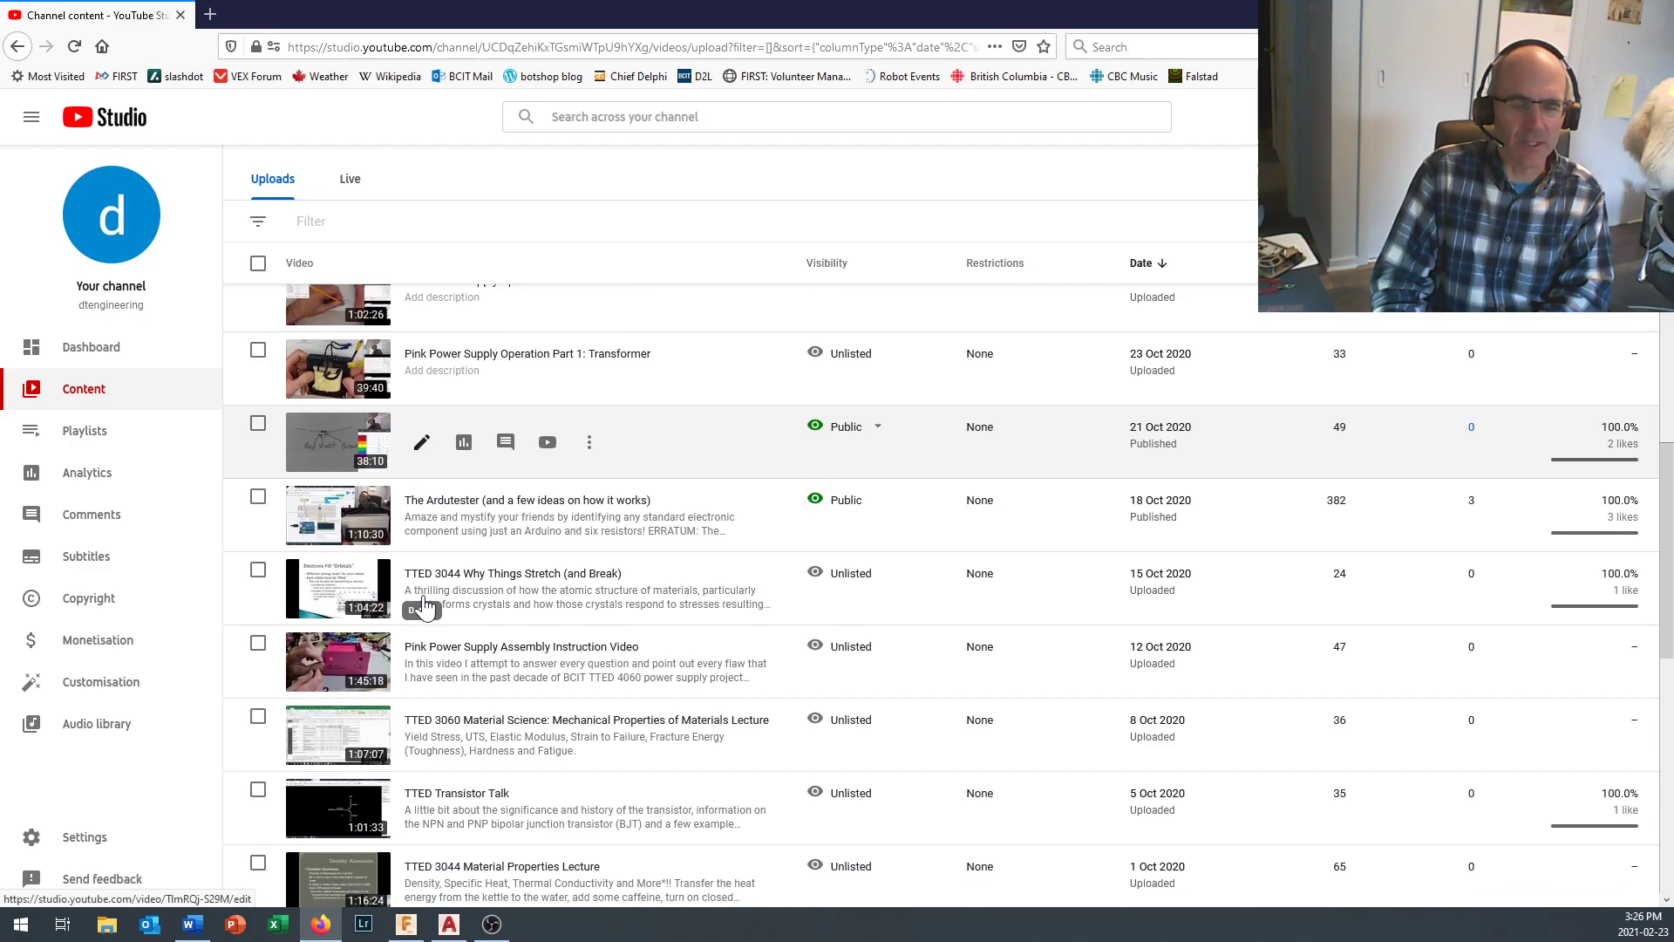
scroll(422, 600, down, 10)
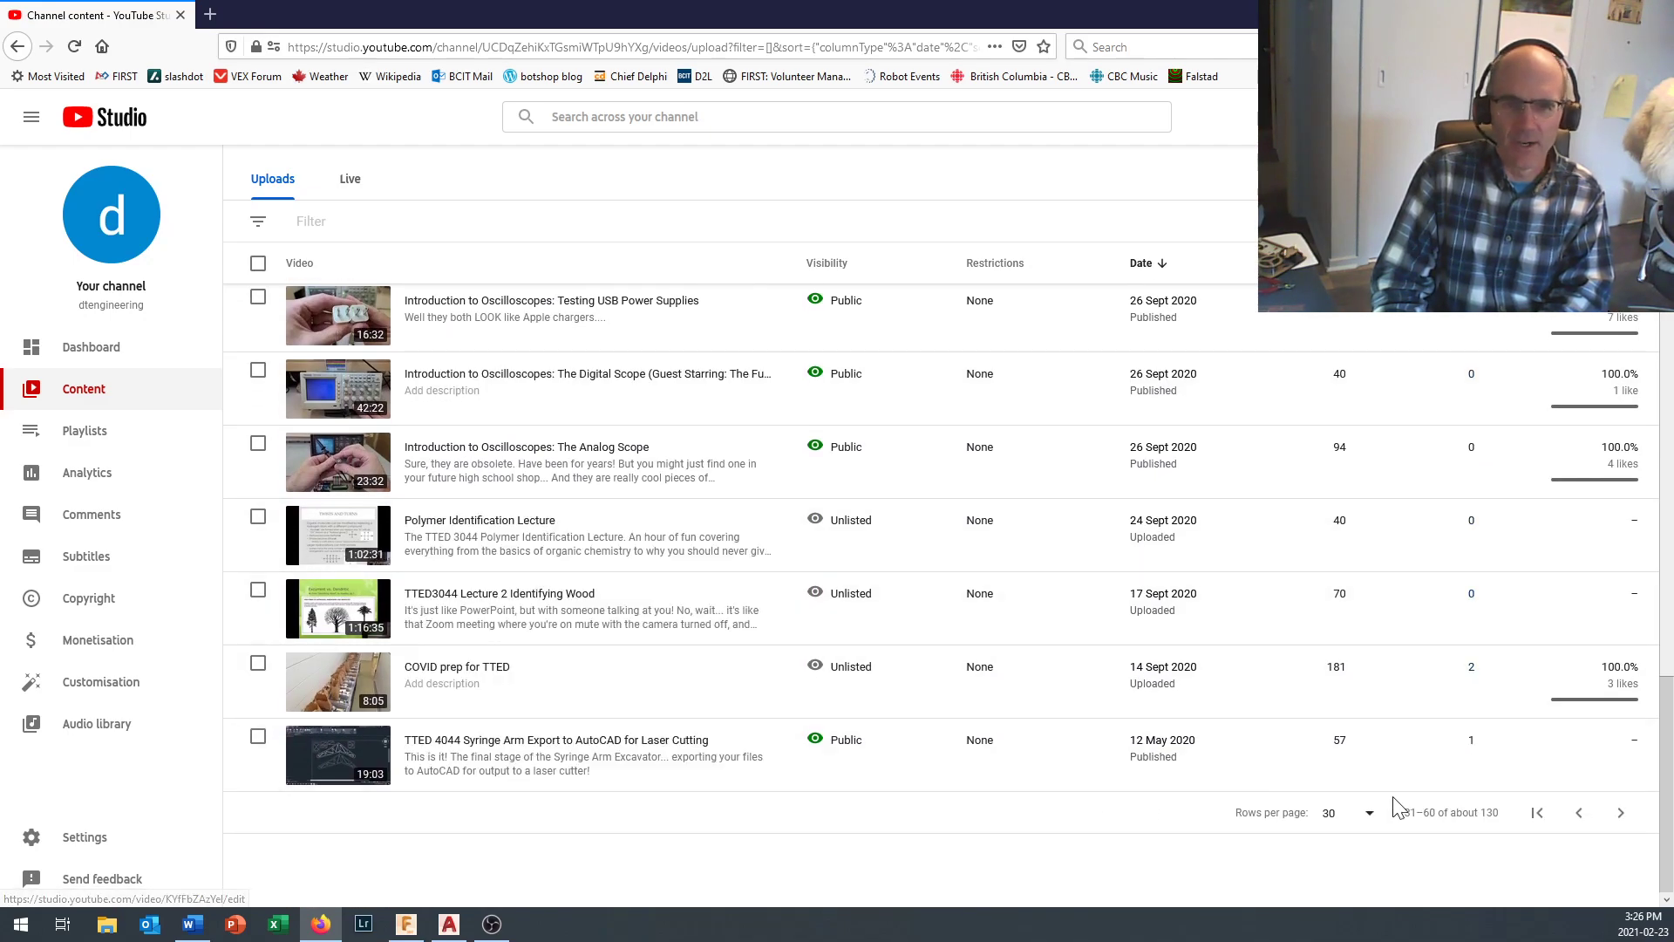
click(1621, 813)
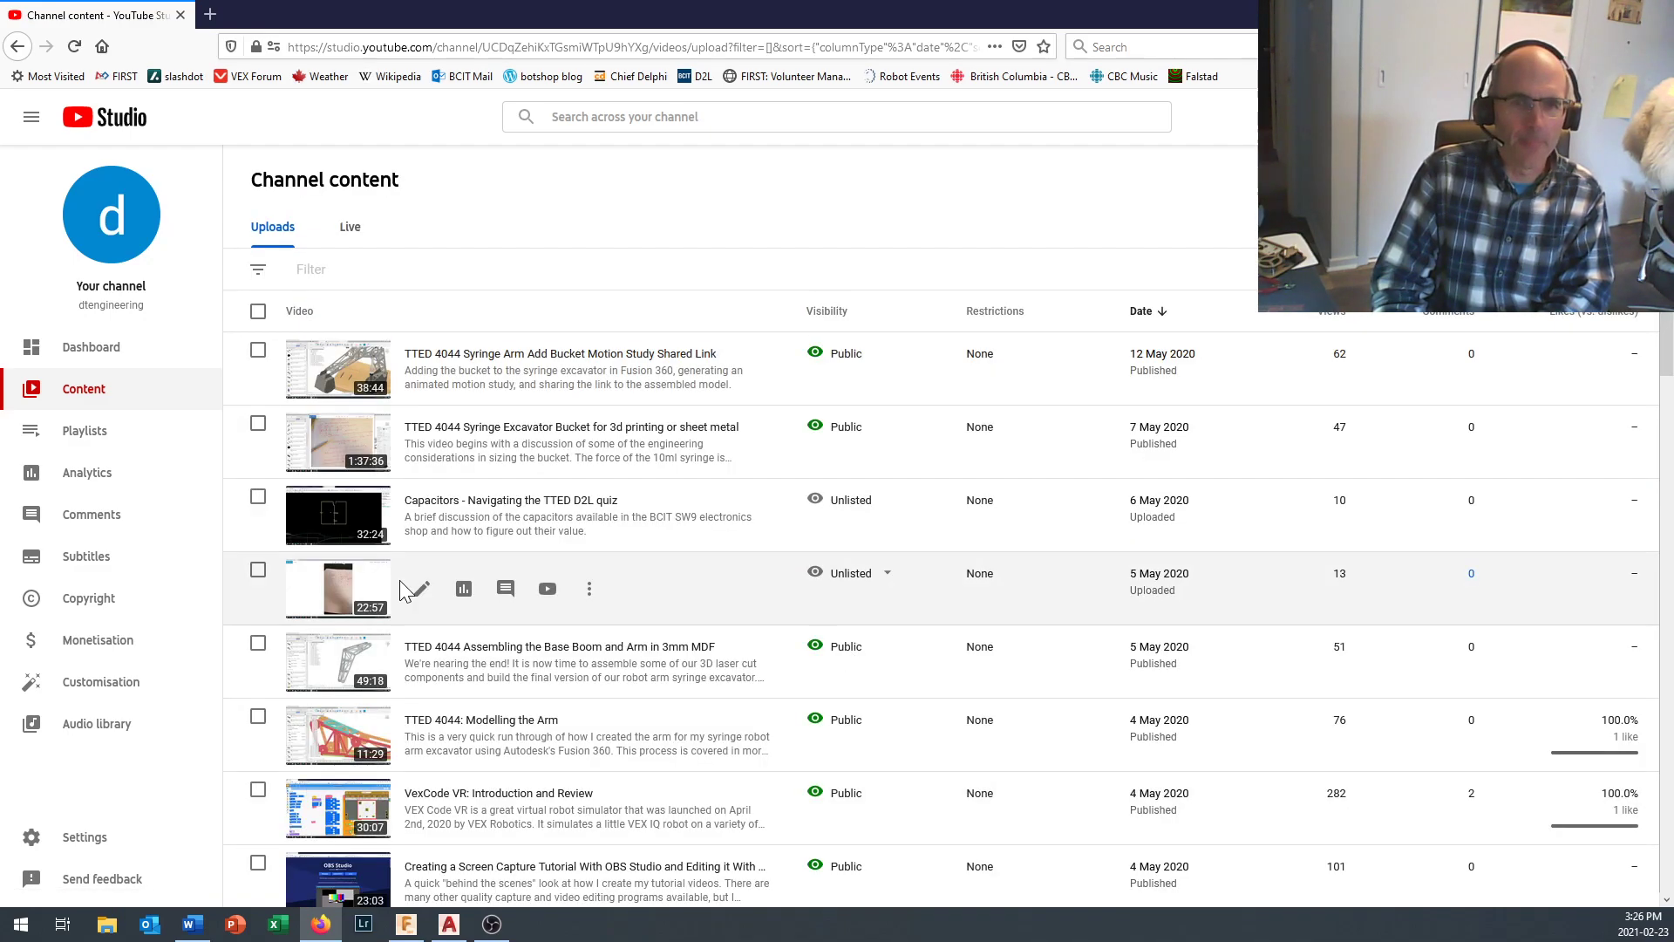
scroll(403, 567, down, 3)
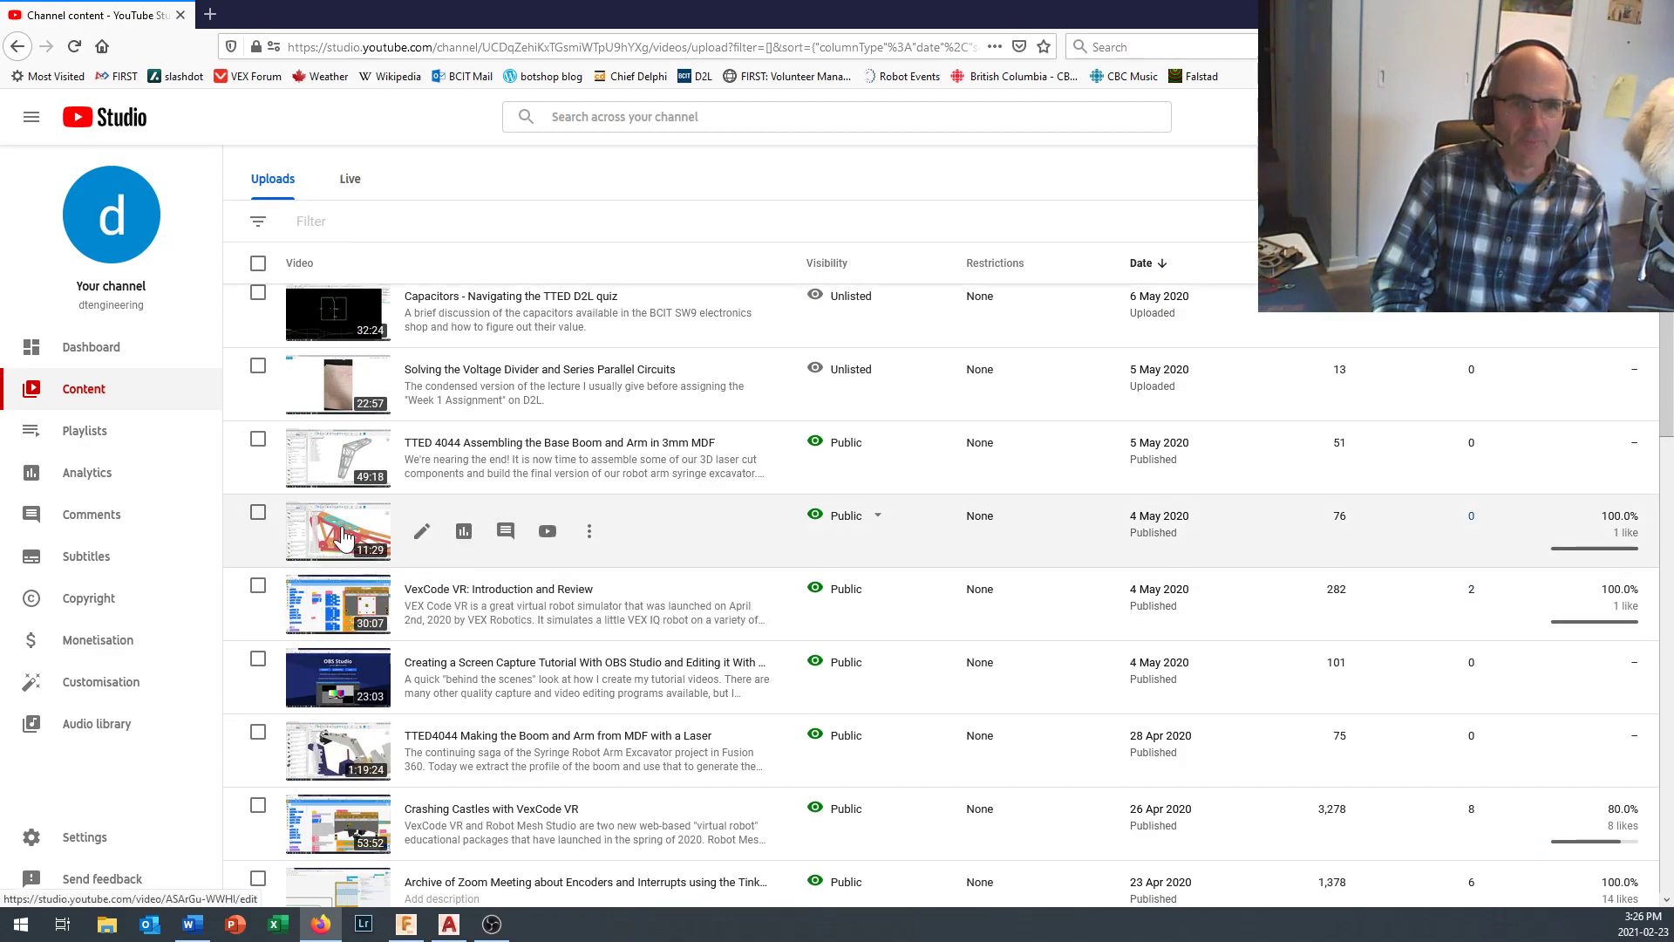
click(344, 538)
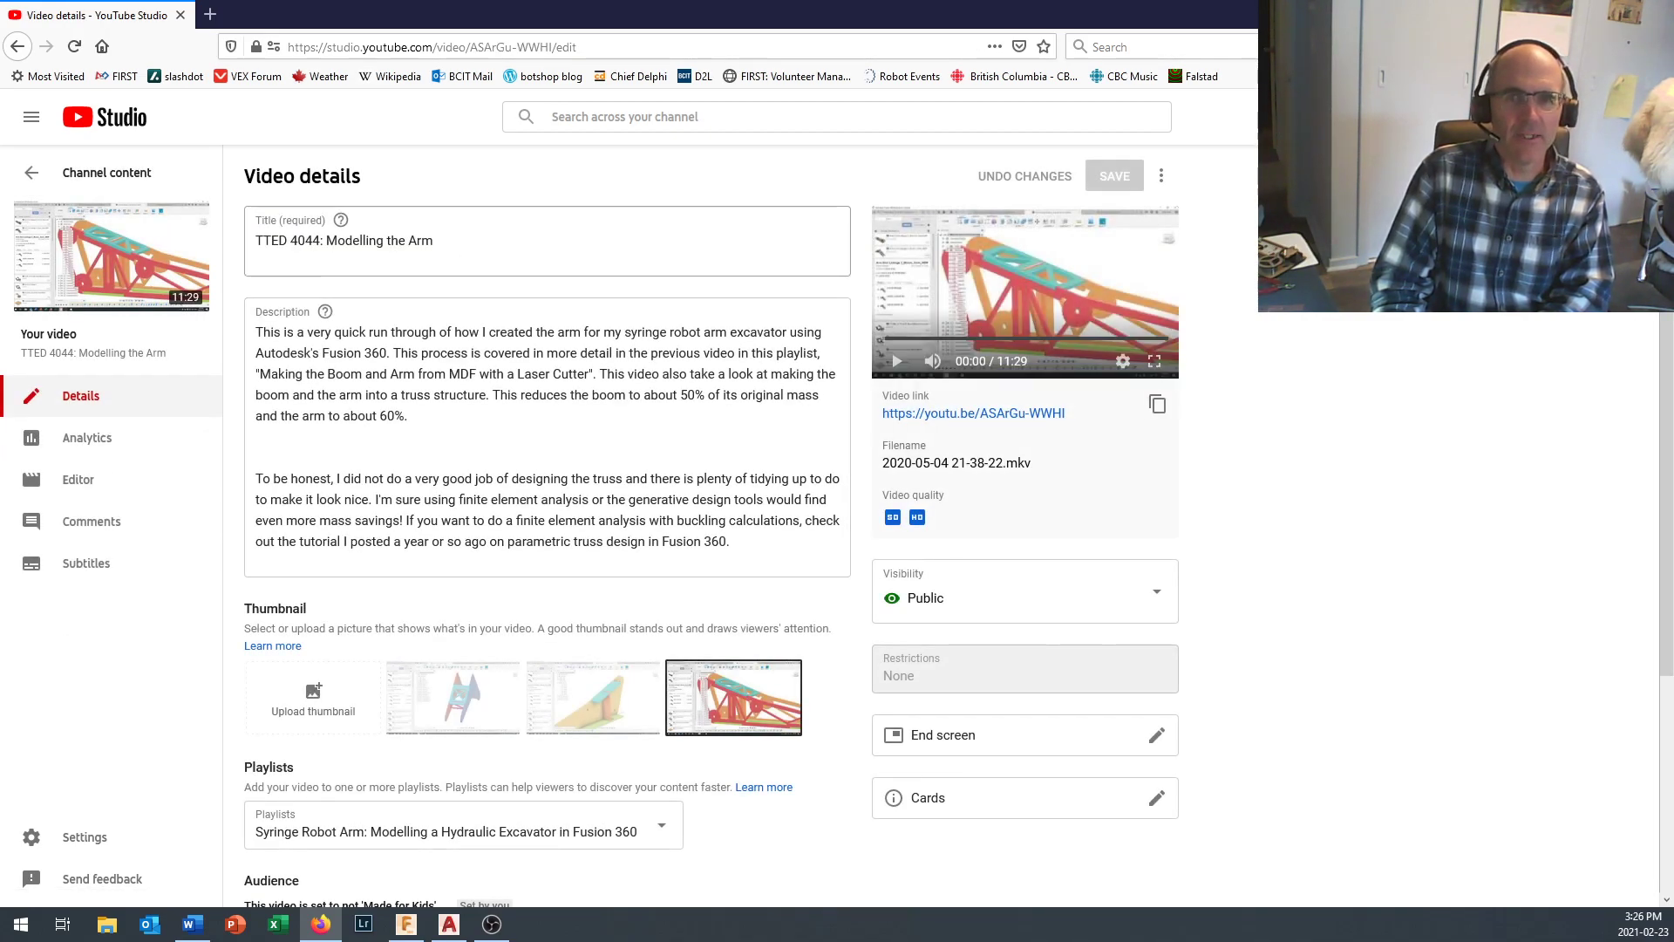
click(17, 46)
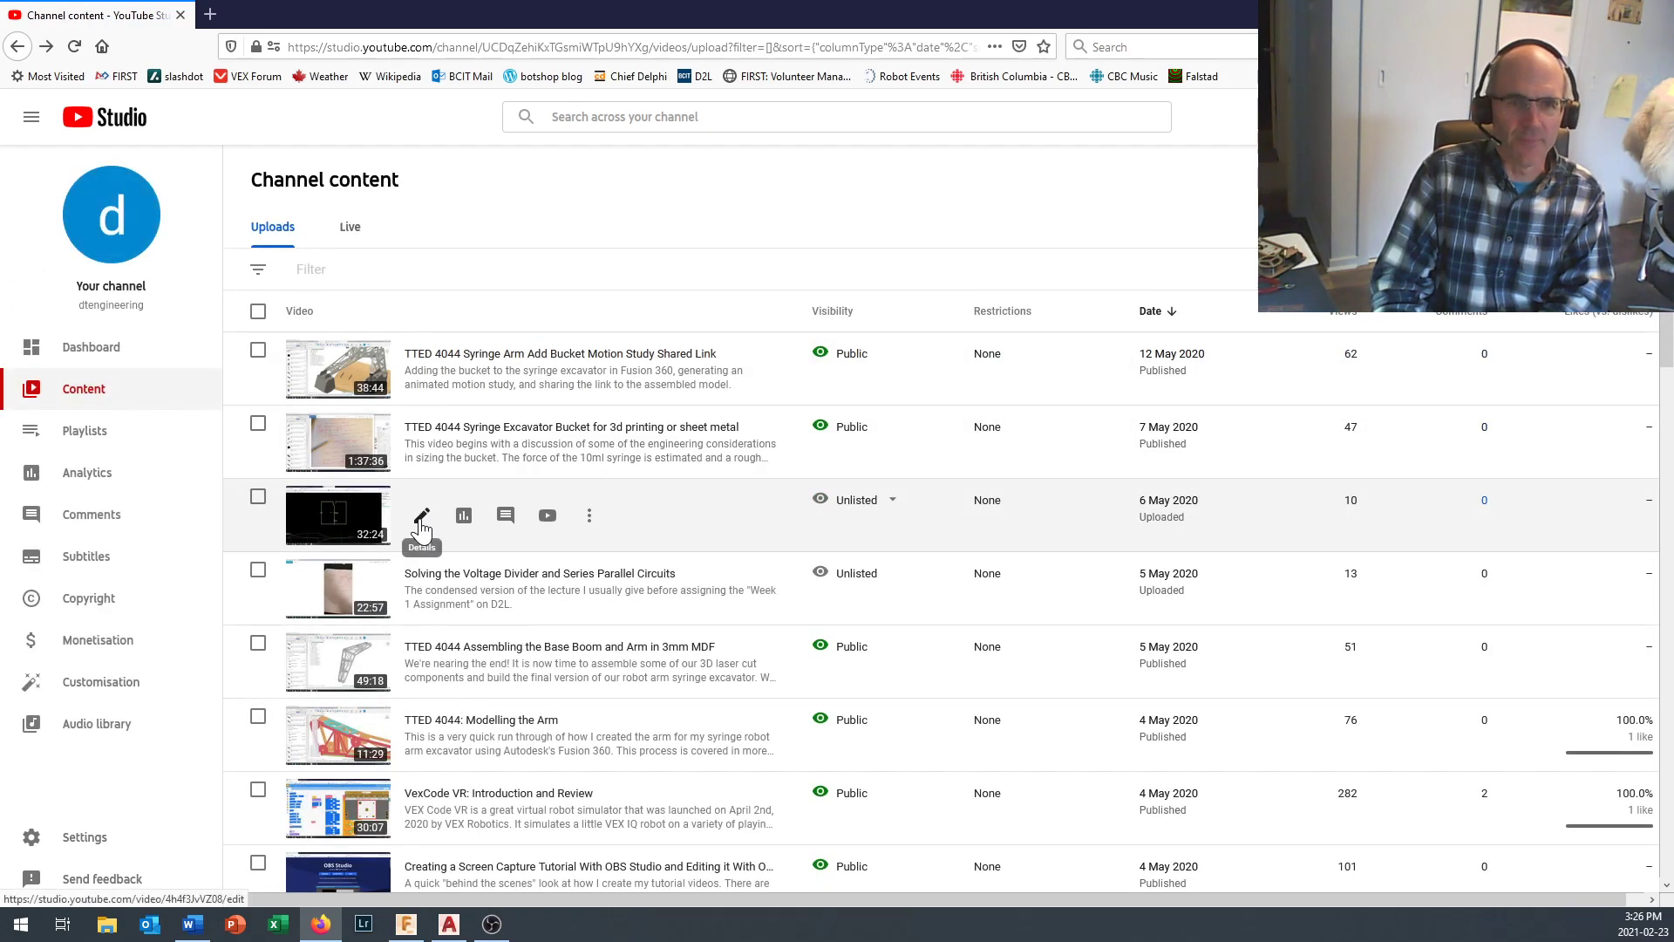
Find "Using Fusion 360 to Simulate a Truss" on the fourth page of uploads and open its video details.
scroll(421, 532, down, 3)
scroll(420, 529, down, 9)
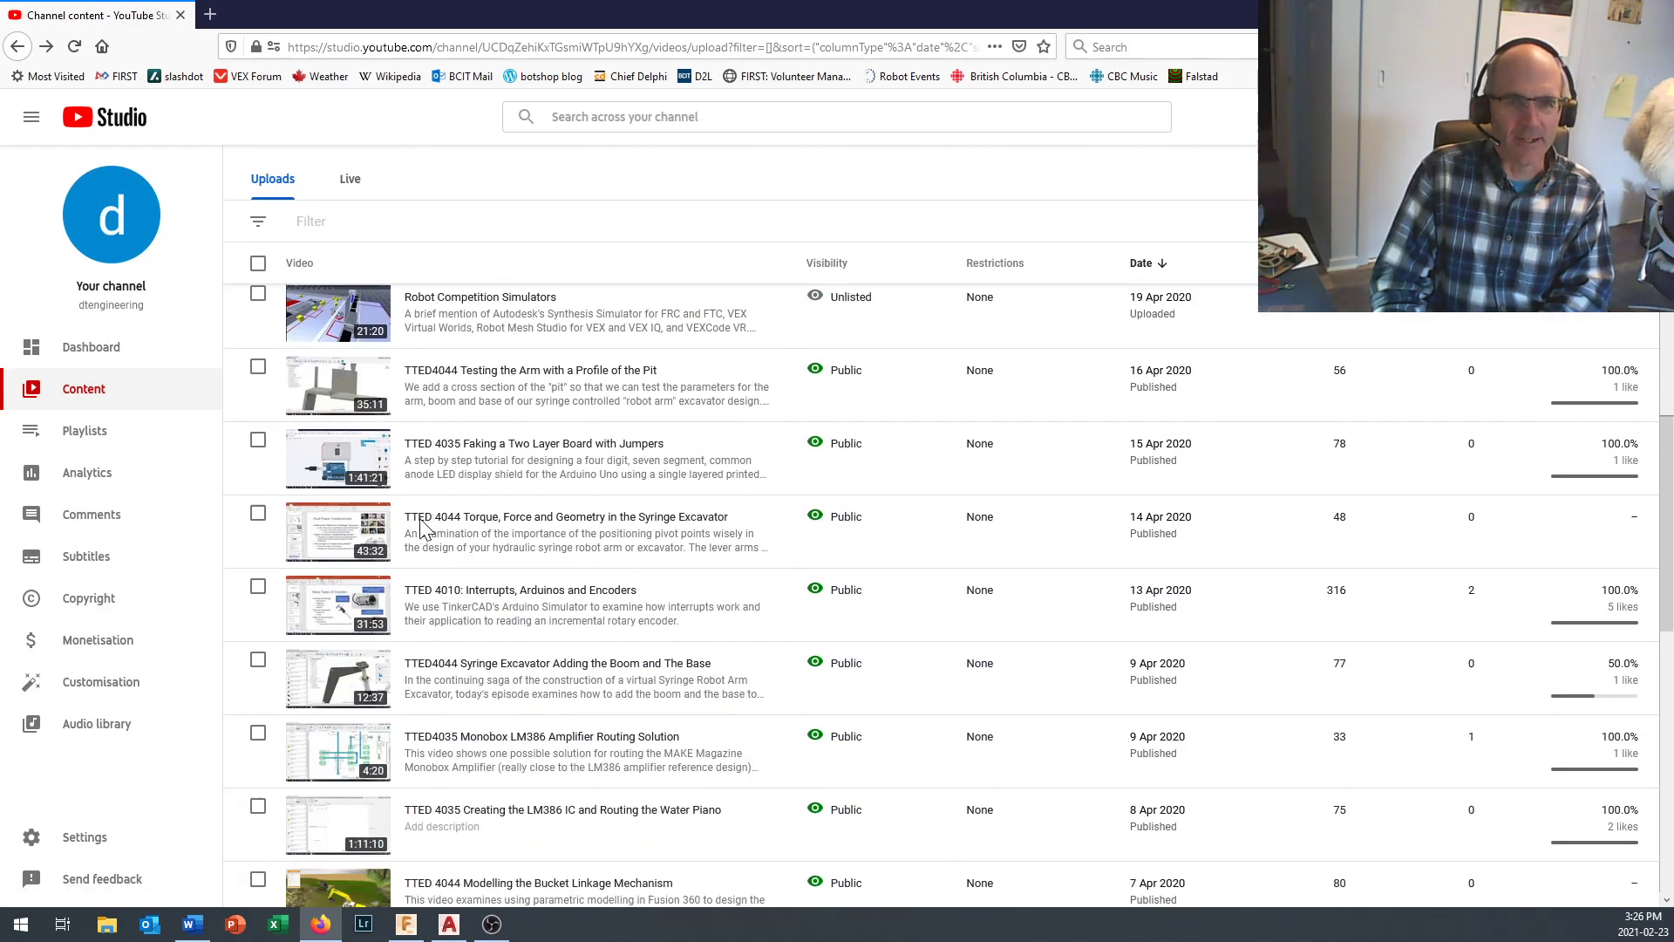
scroll(422, 532, down, 8)
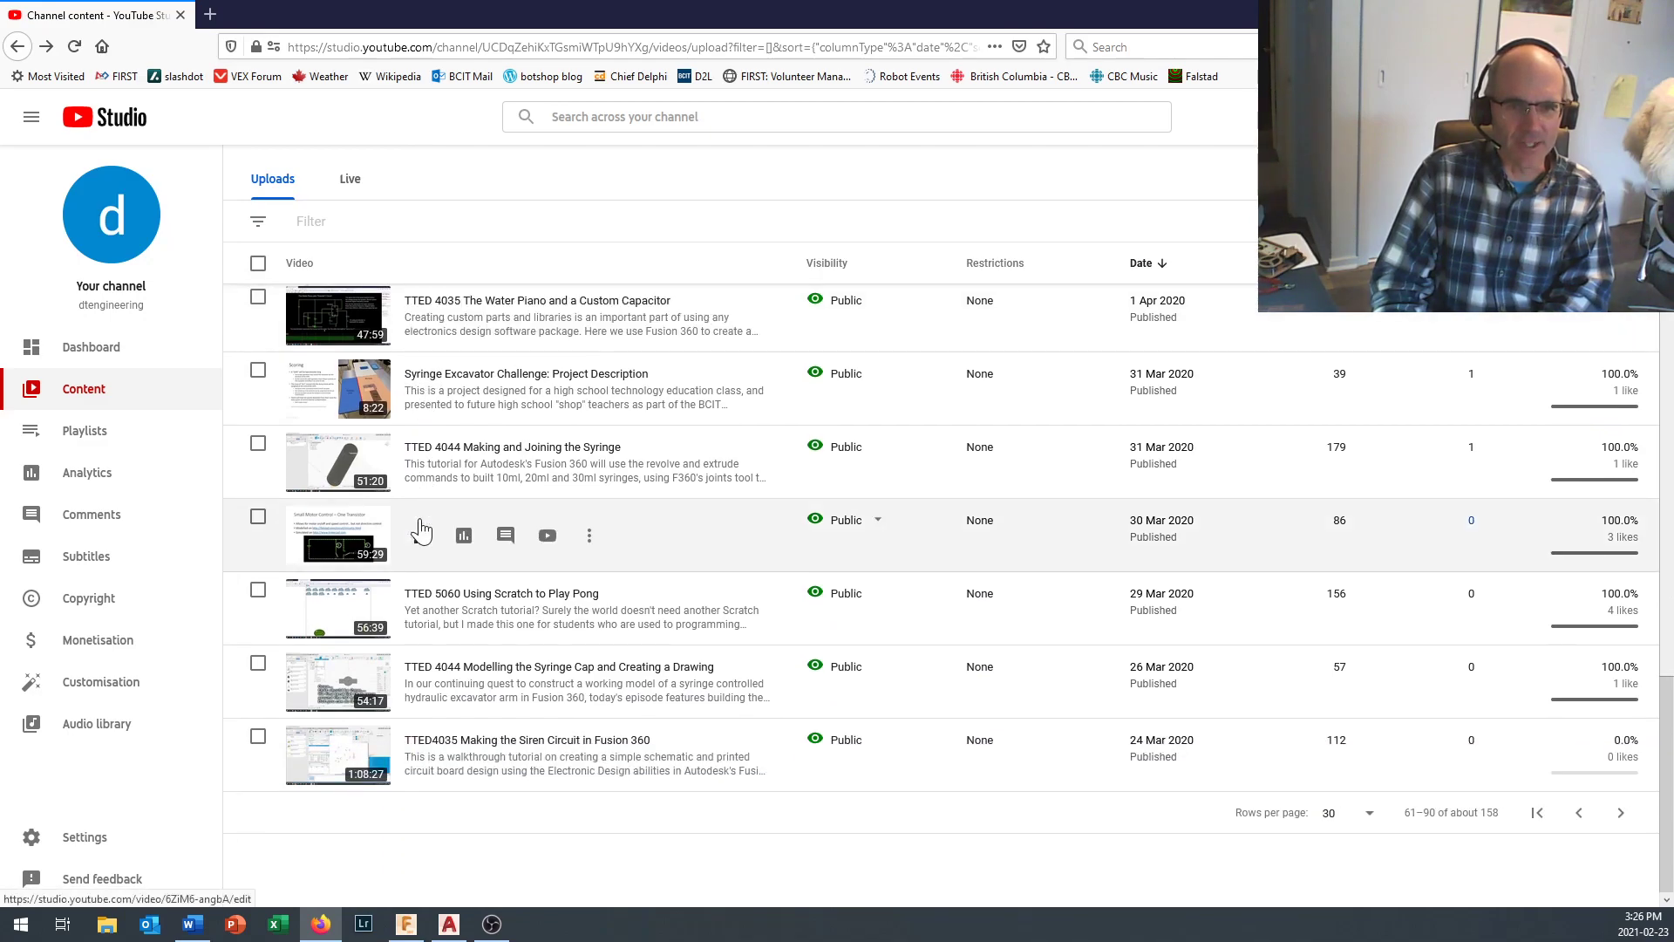
click(1621, 812)
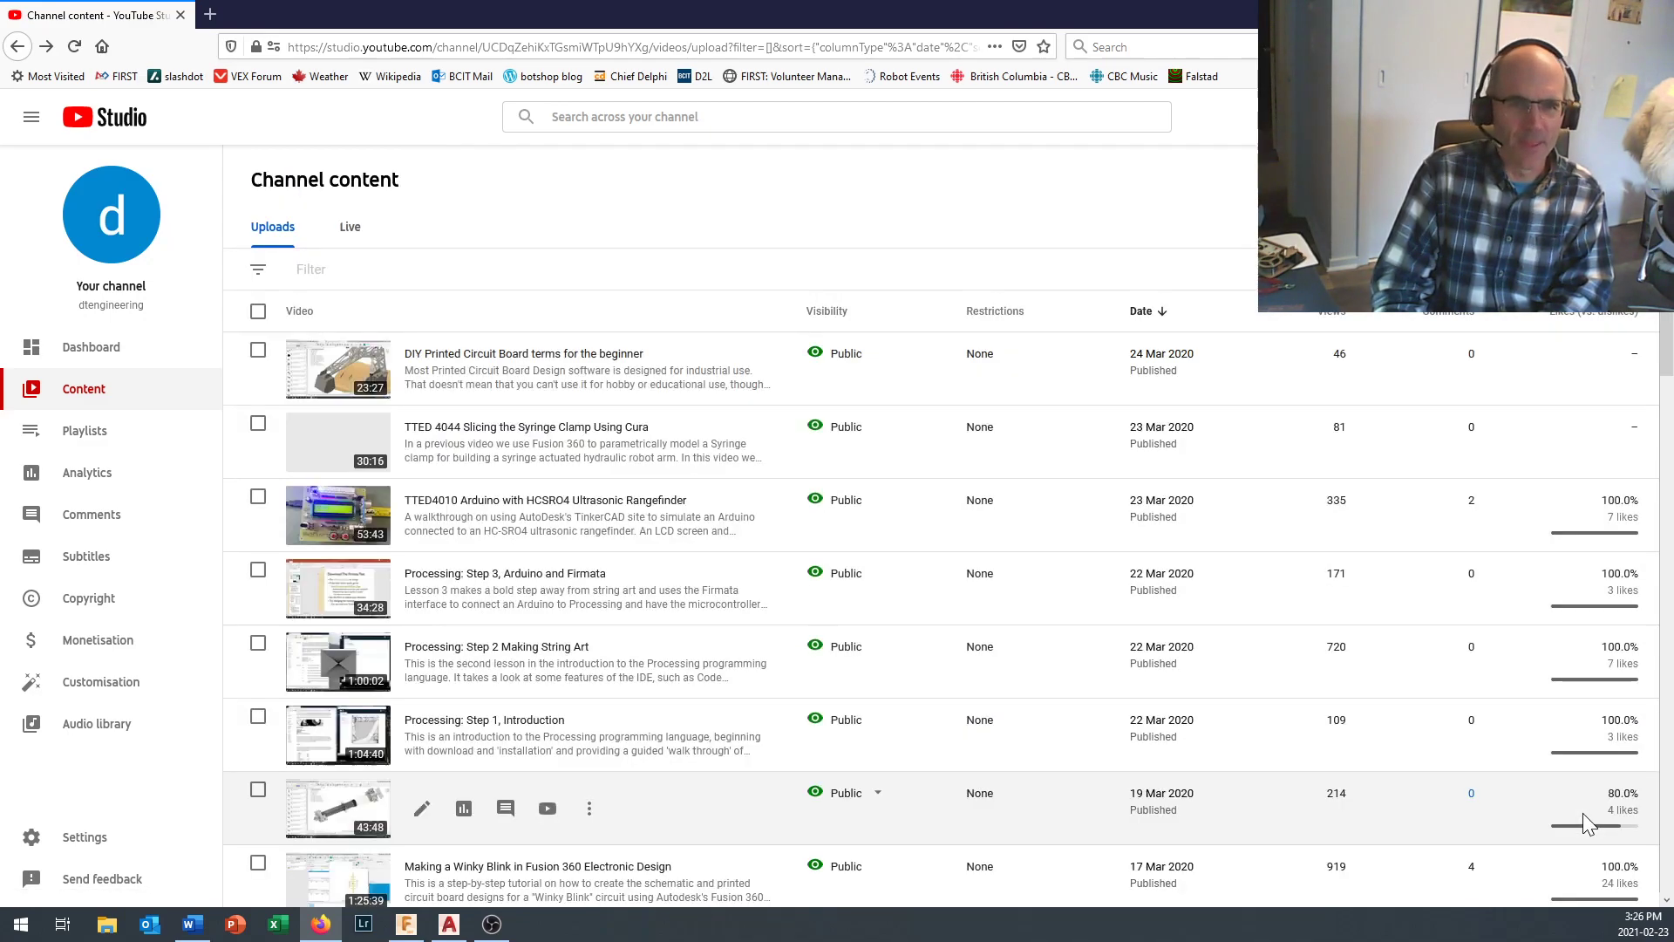
scroll(610, 566, down, 4)
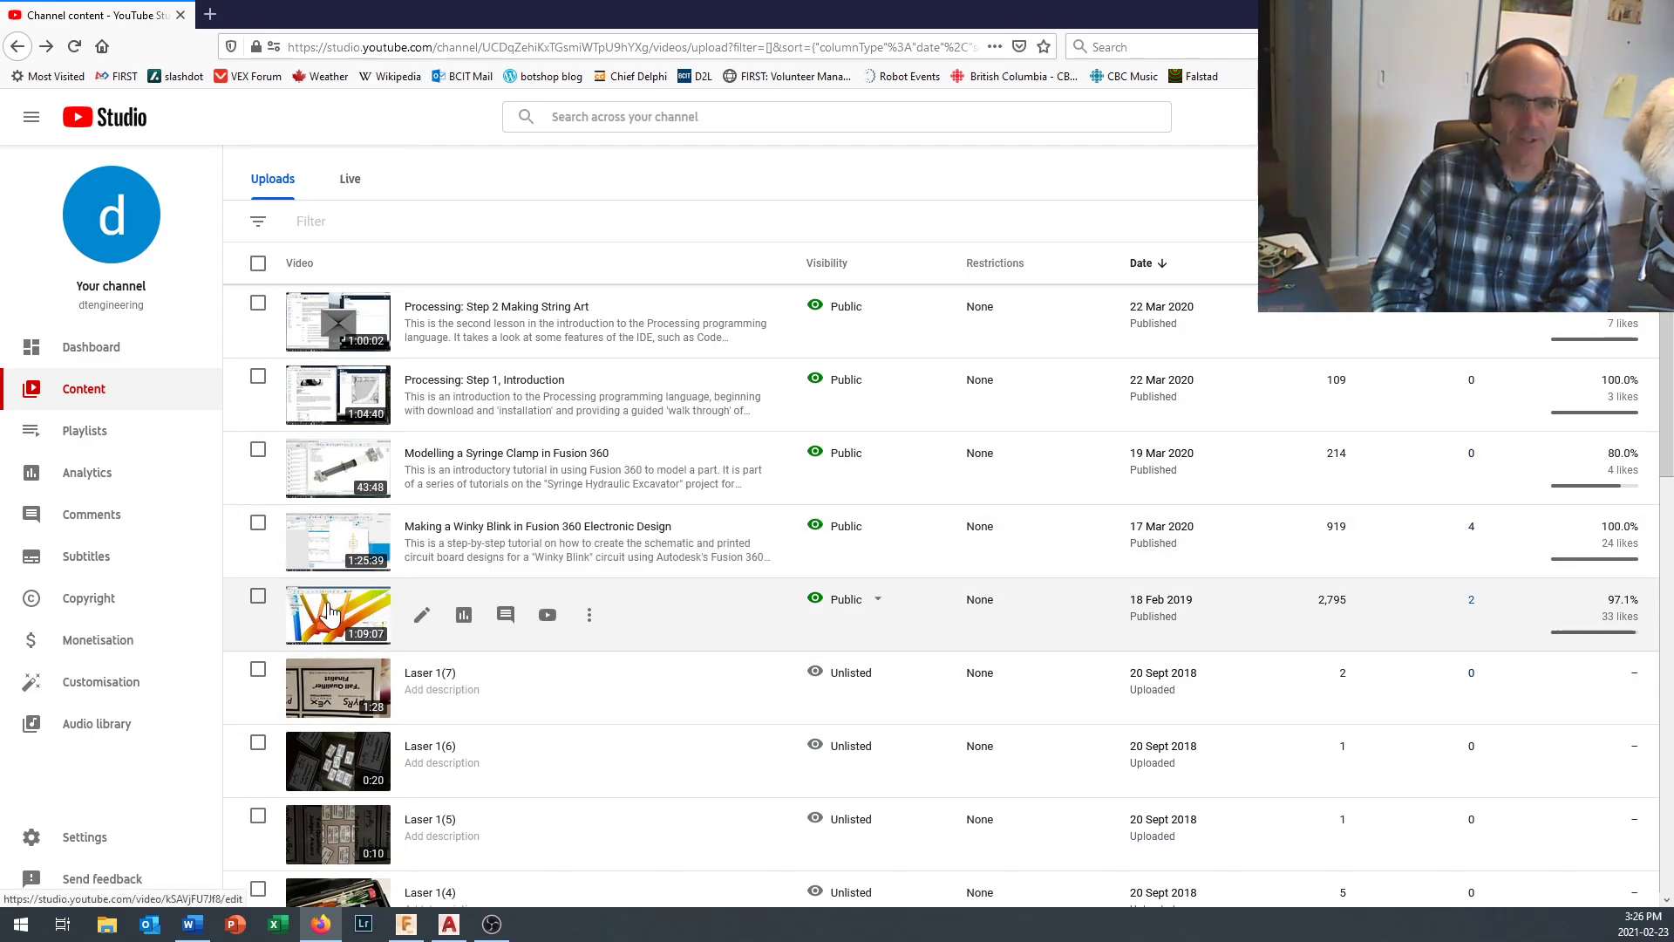
click(422, 617)
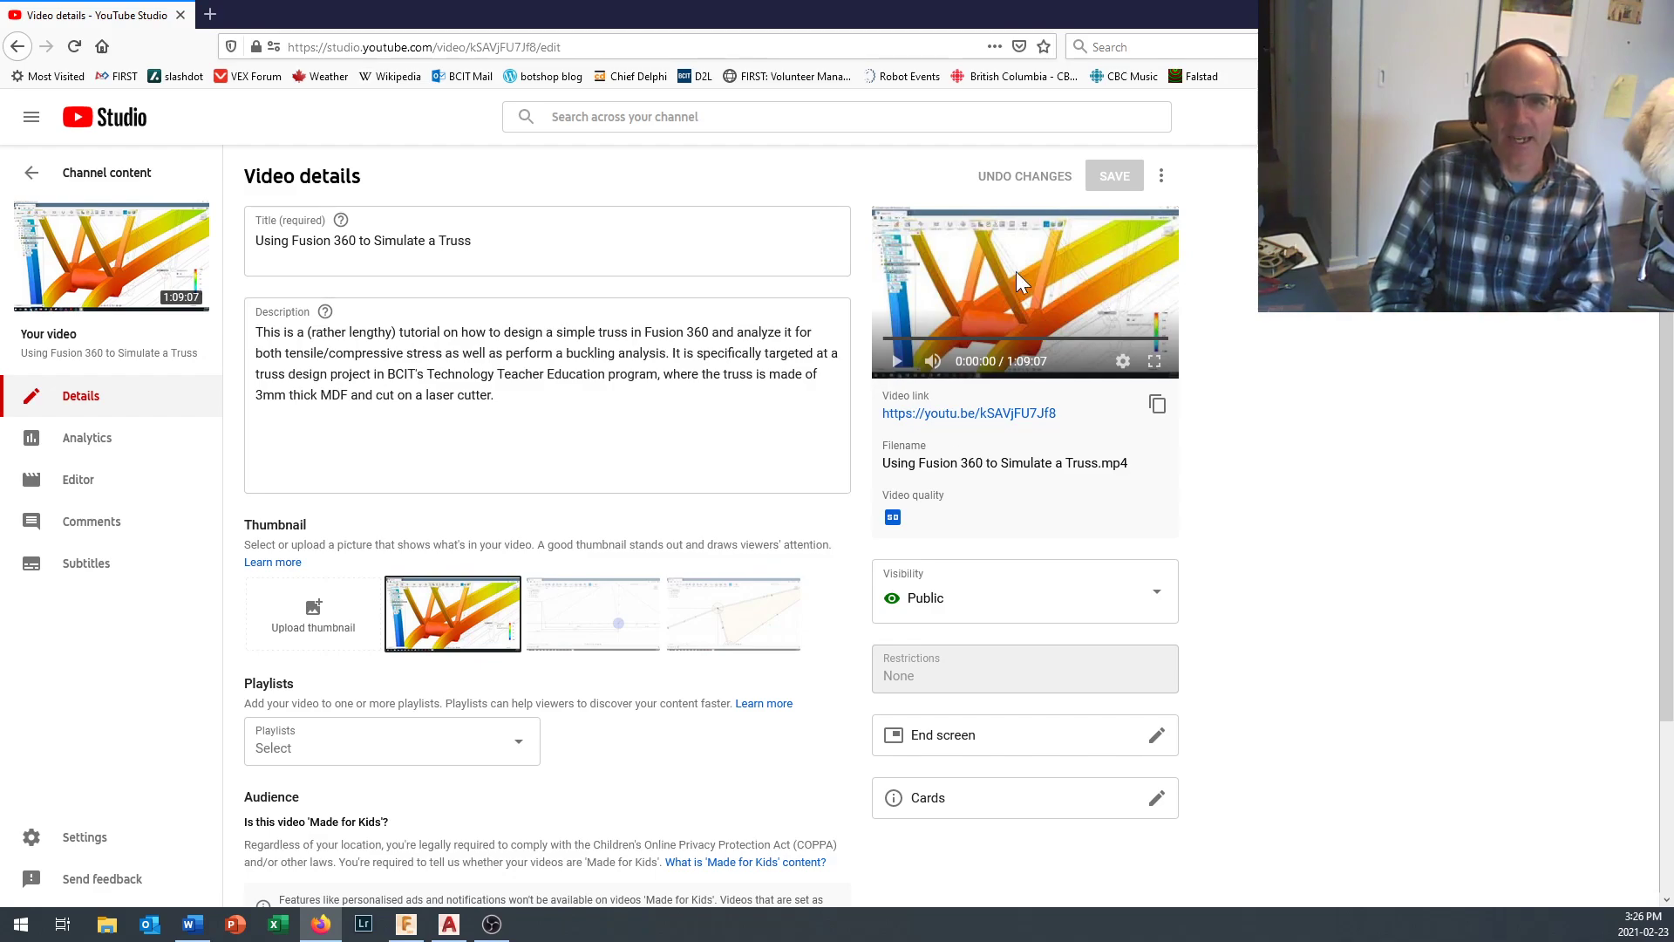
Try the last suggested thumbnail for the truss video and reselect the coloured truss result thumbnail.
click(723, 619)
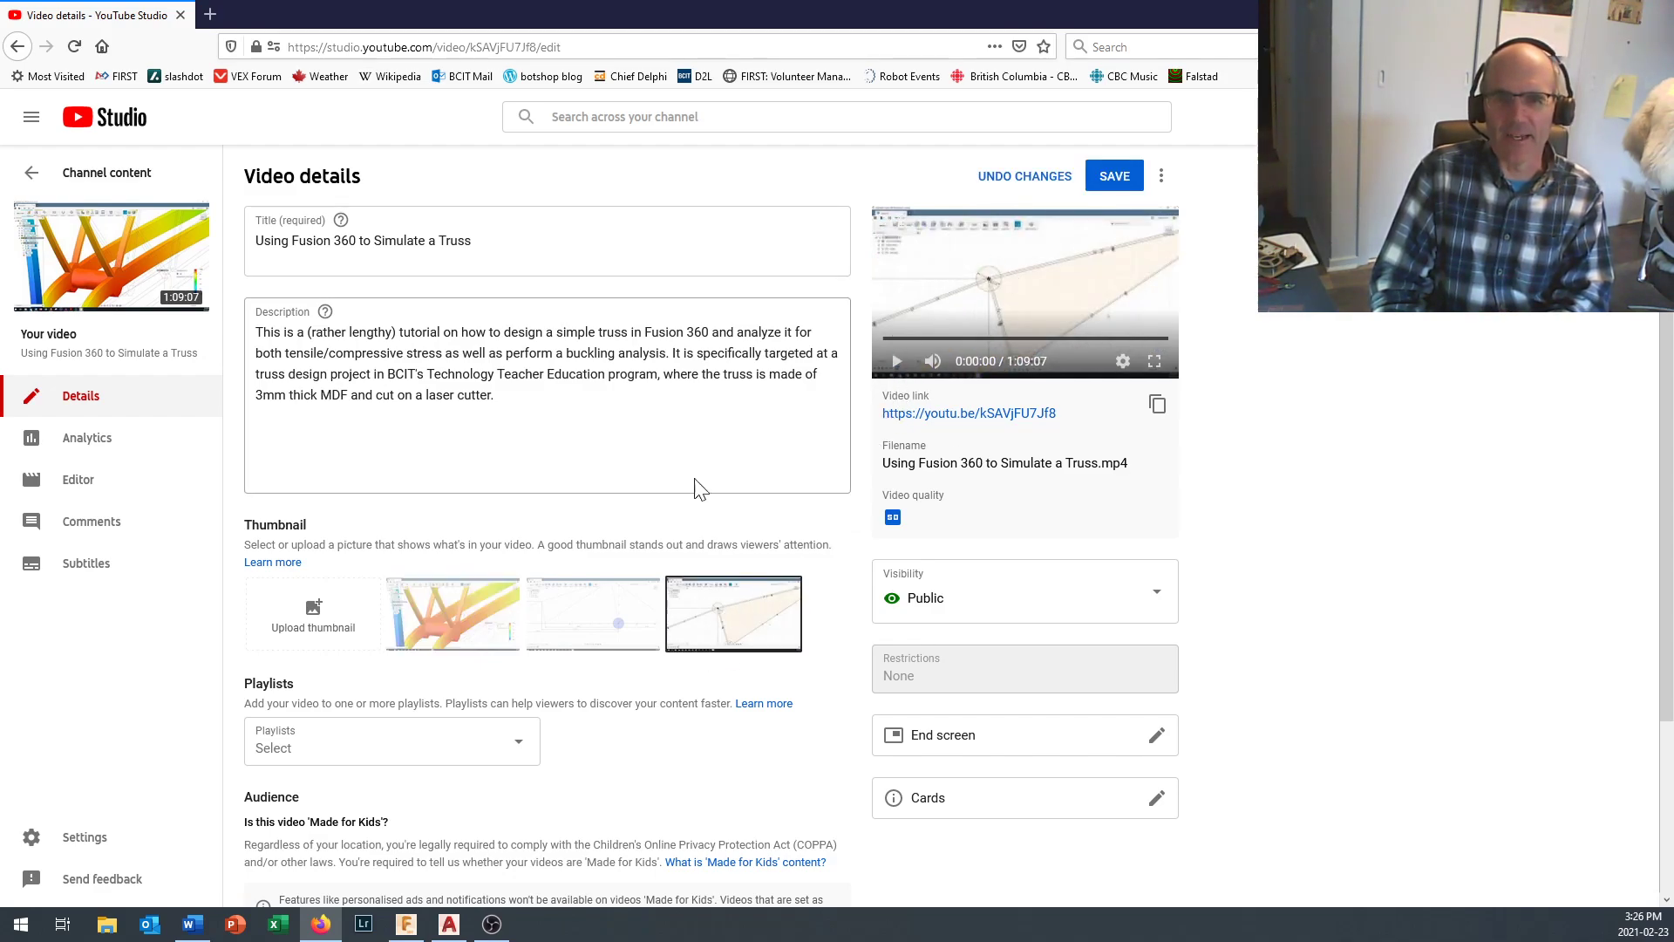
click(490, 621)
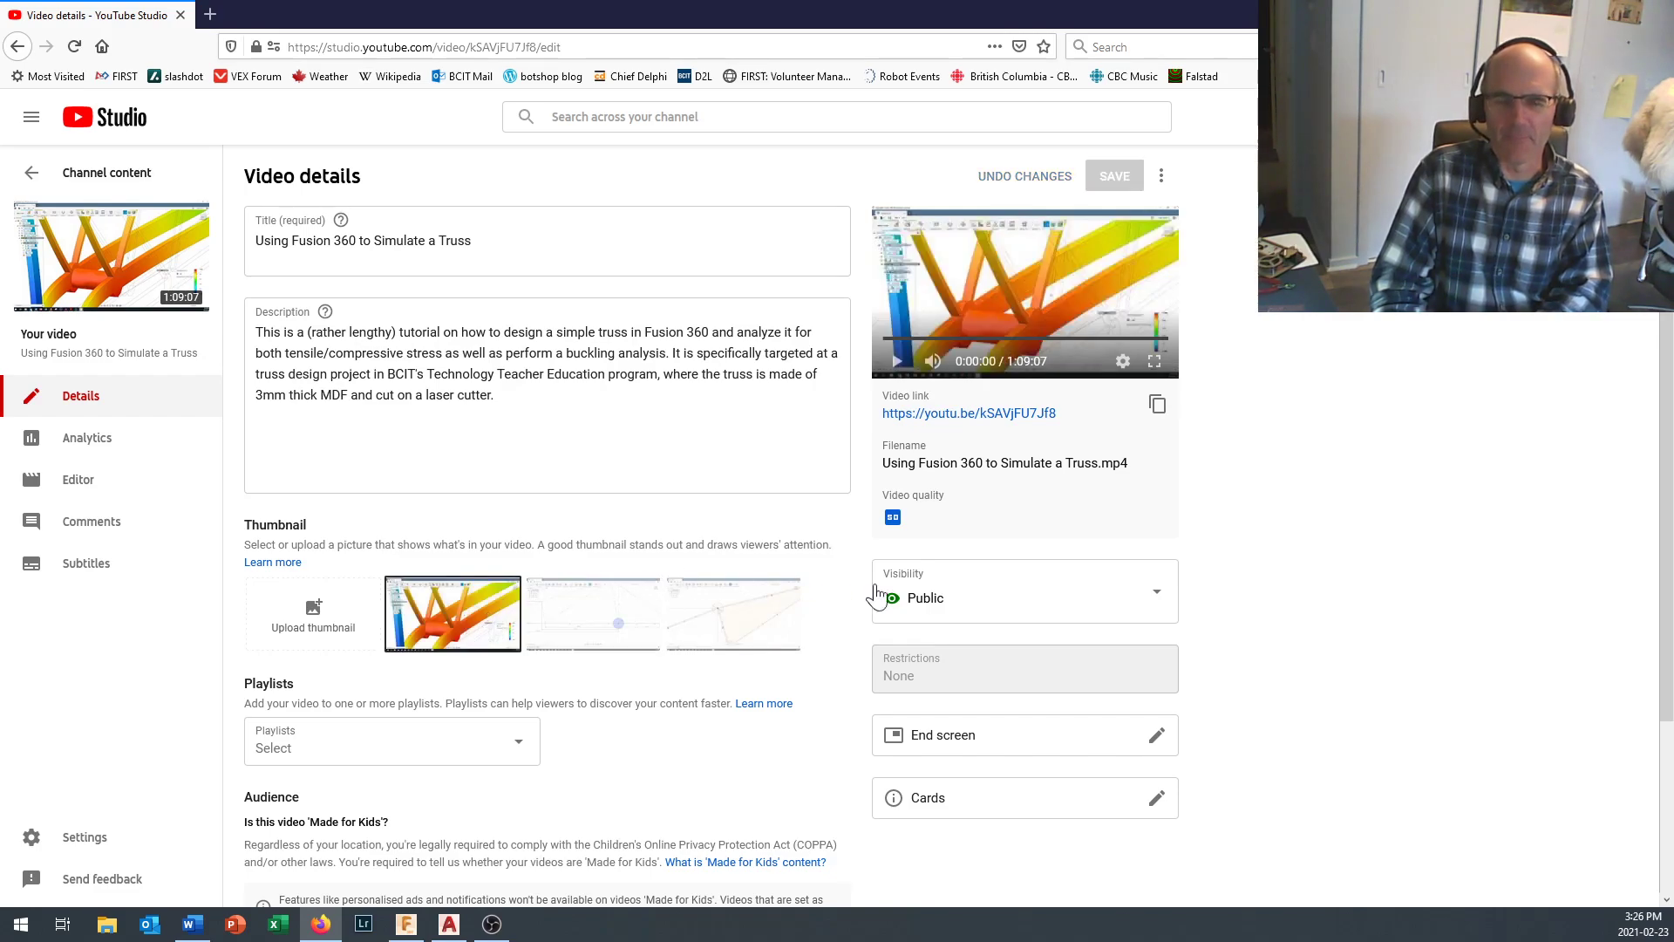